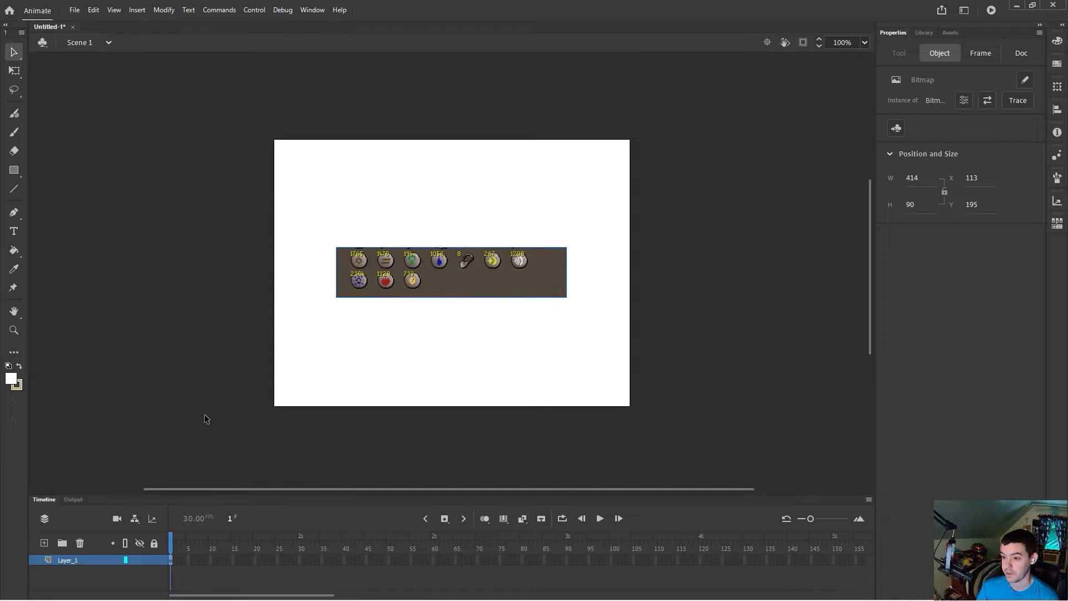
Step: Sample the orange of the first skill icon in the imported image as the fill colour
click(14, 329)
drag(414, 258, 352, 245)
scroll(429, 278, down, 4)
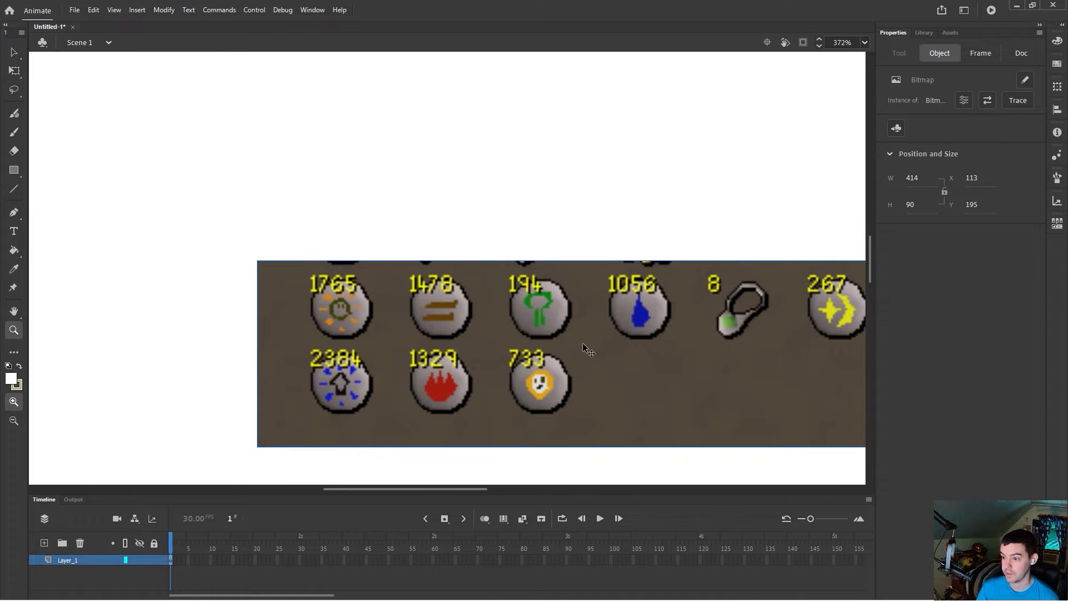
scroll(584, 350, down, 2)
drag(509, 491, 547, 481)
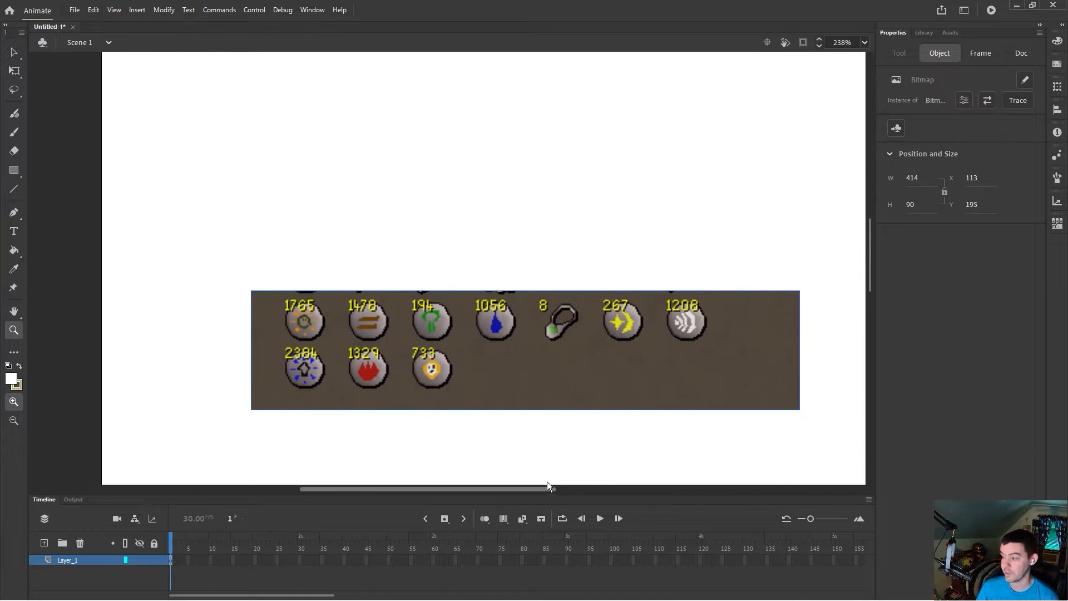
scroll(547, 418, down, 2)
click(14, 268)
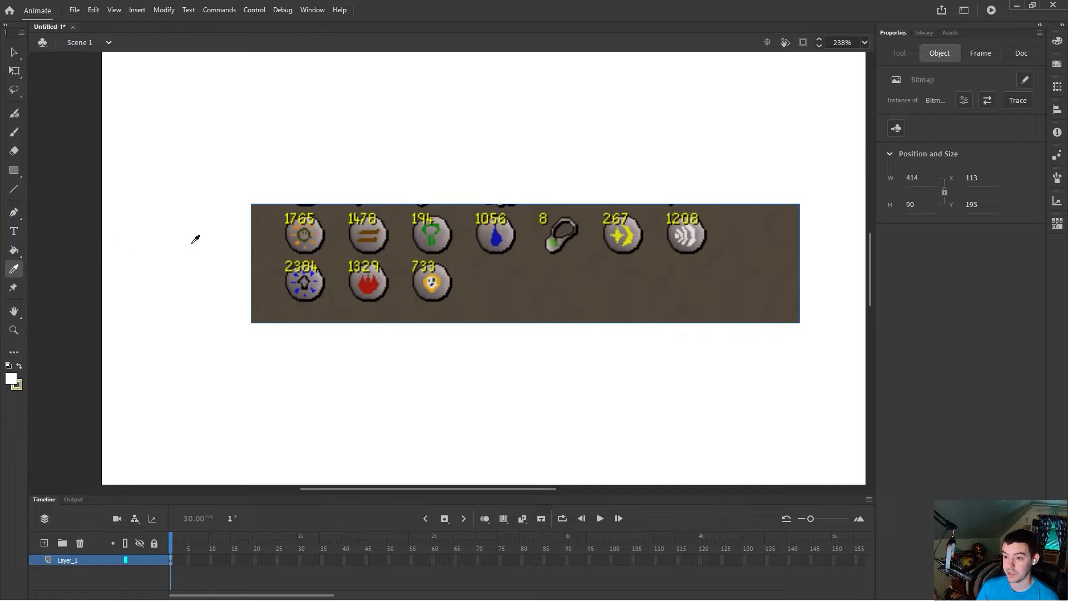
click(299, 226)
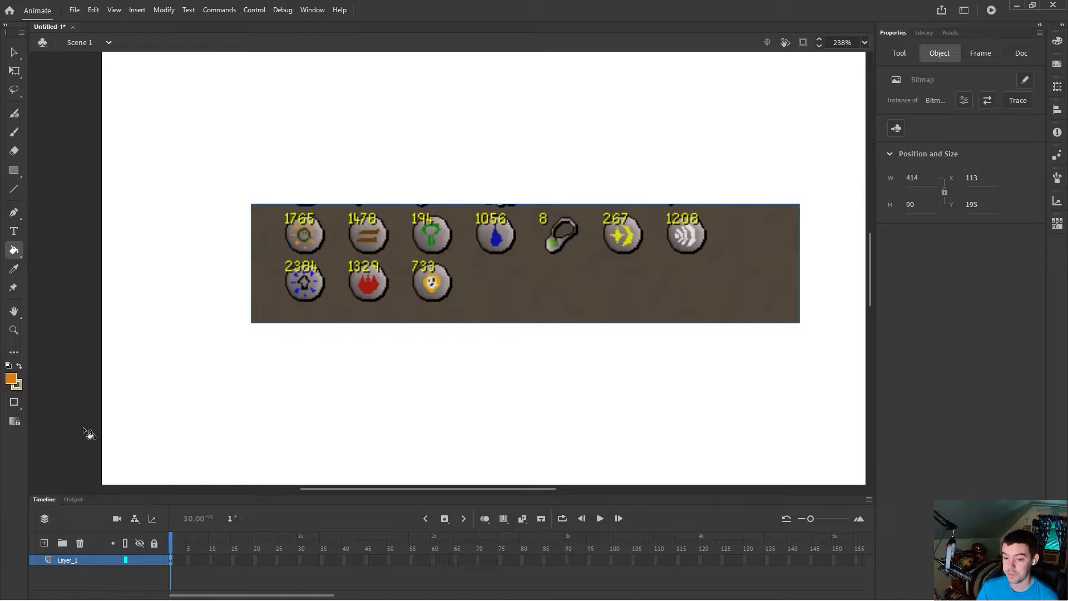
Step: Add a new layer and set the Classic Brush size to 10
click(45, 543)
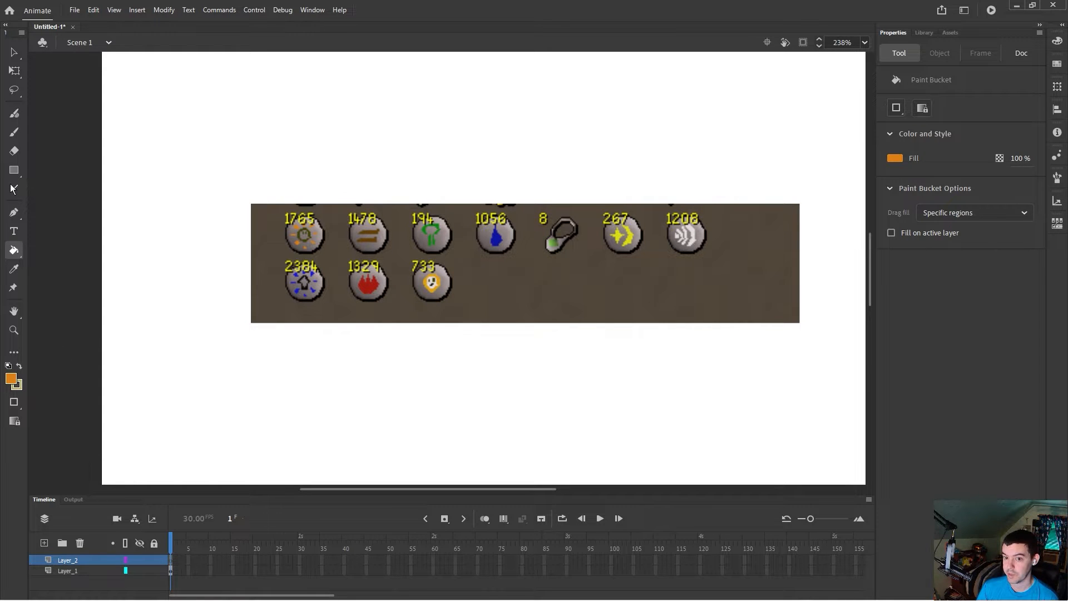
click(15, 133)
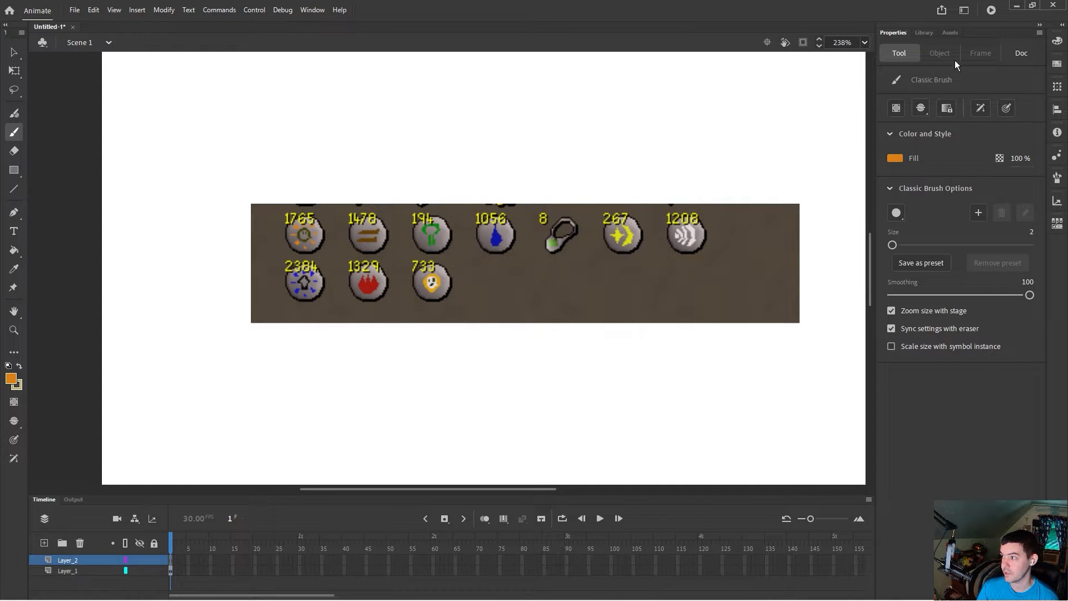
click(1009, 56)
click(903, 51)
click(1032, 233)
text(5)
key(Return)
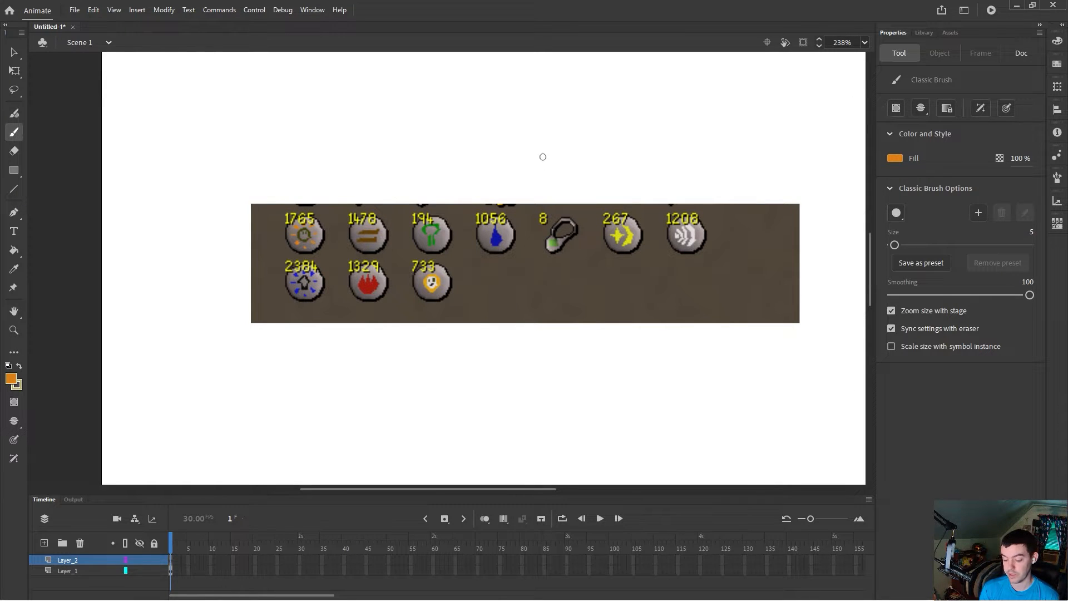
click(1030, 233)
text(10)
key(Return)
Step: Paint an orange swatch blob on the new layer at the stage's upper left
mouse_move(137, 179)
mouse_down()
mouse_move(123, 169)
mouse_move(134, 178)
mouse_up()
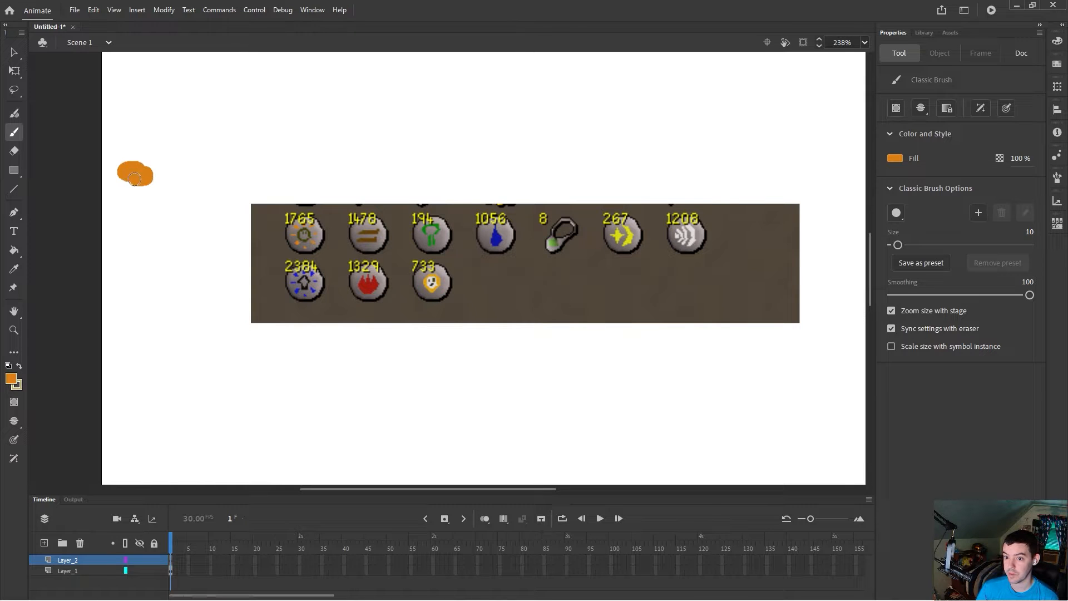
click(68, 569)
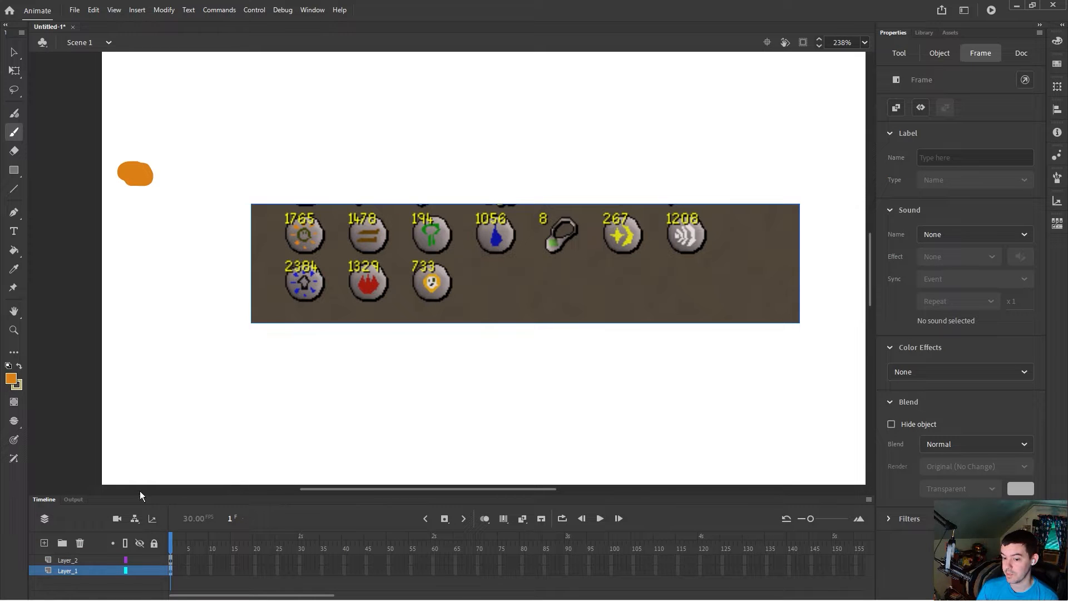
click(81, 560)
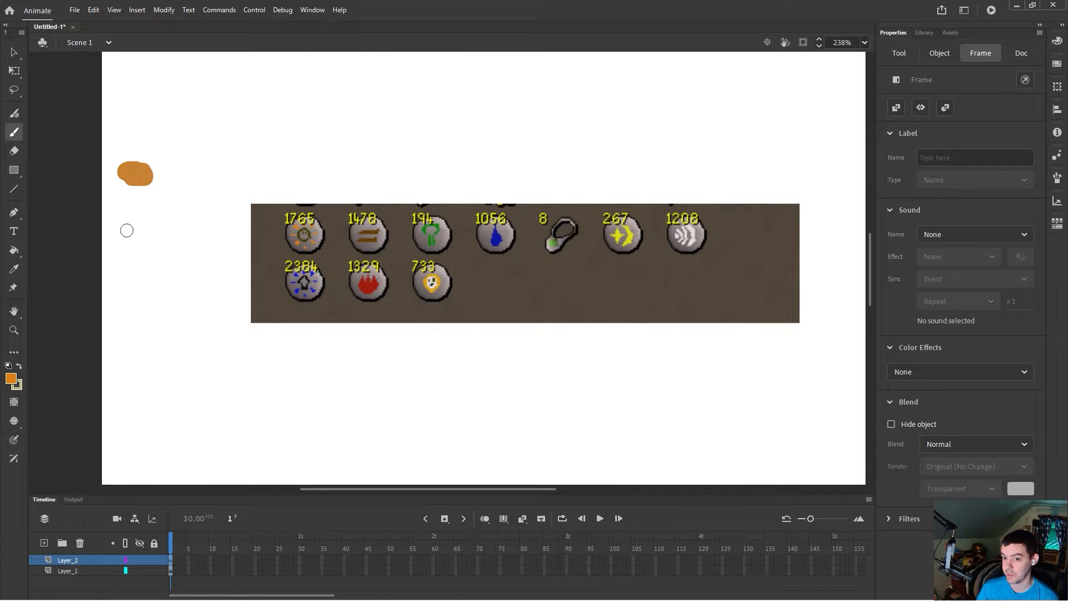
click(14, 269)
click(371, 230)
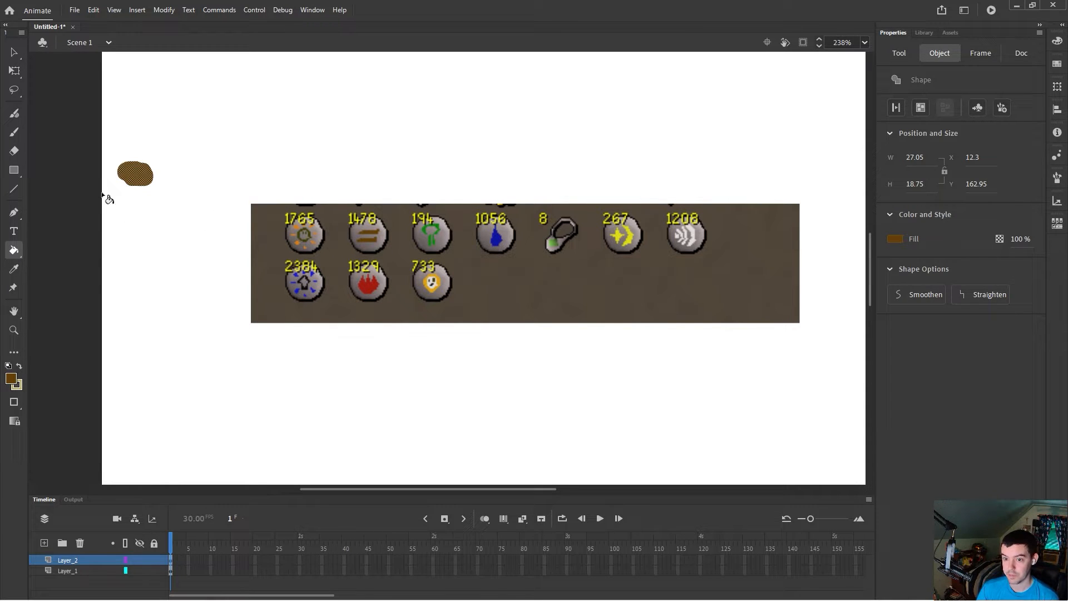
click(13, 270)
click(295, 226)
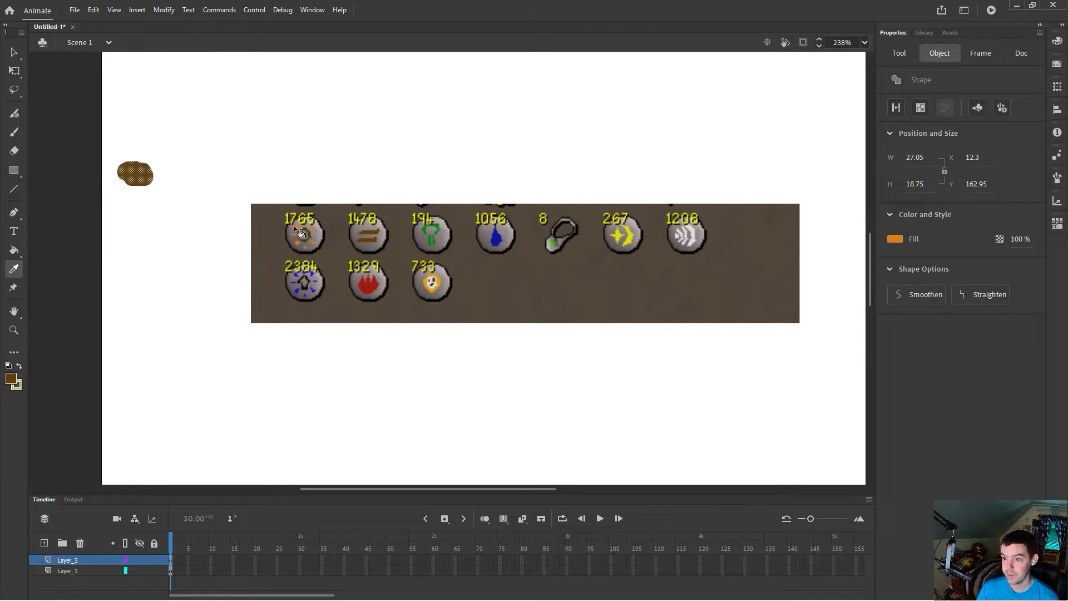
Step: Paint seven more orange swatch blobs in a column below the first one
click(14, 51)
click(112, 218)
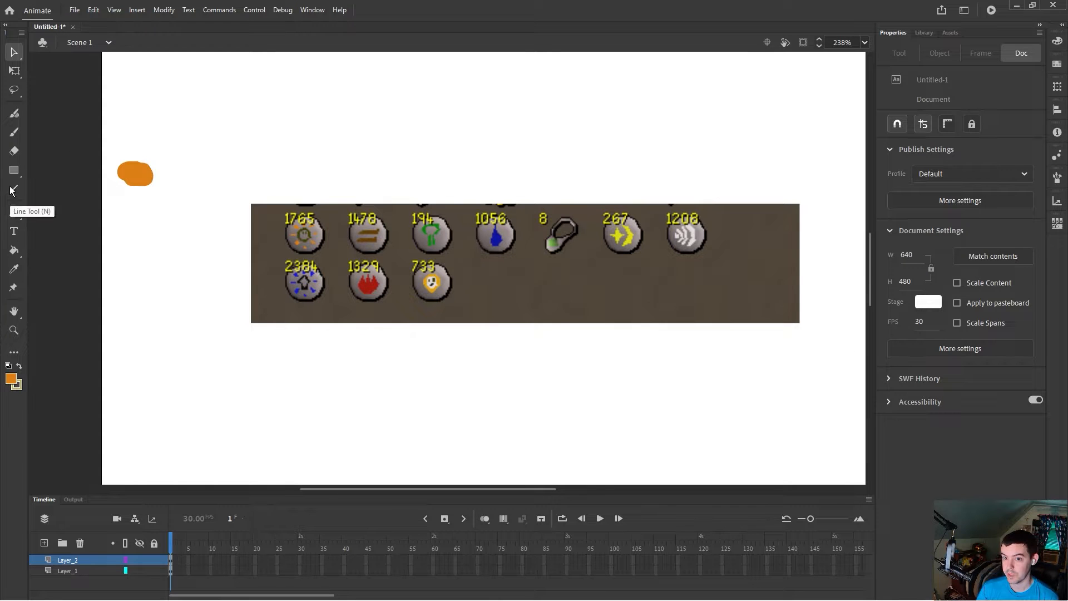
click(12, 134)
mouse_move(138, 210)
mouse_down()
mouse_move(128, 289)
mouse_move(117, 287)
mouse_up()
drag(131, 329, 118, 325)
mouse_move(140, 362)
mouse_down()
mouse_move(127, 368)
mouse_move(131, 401)
mouse_move(153, 404)
mouse_up()
drag(140, 443, 155, 440)
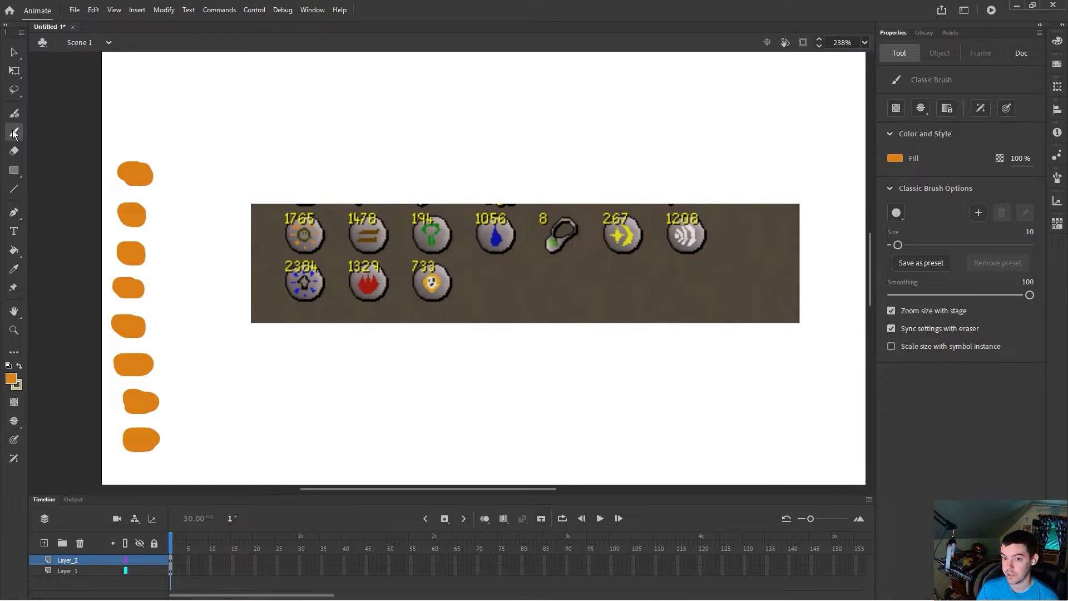
Step: Recolour the second blob with the brown sampled from the second skill icon
click(14, 268)
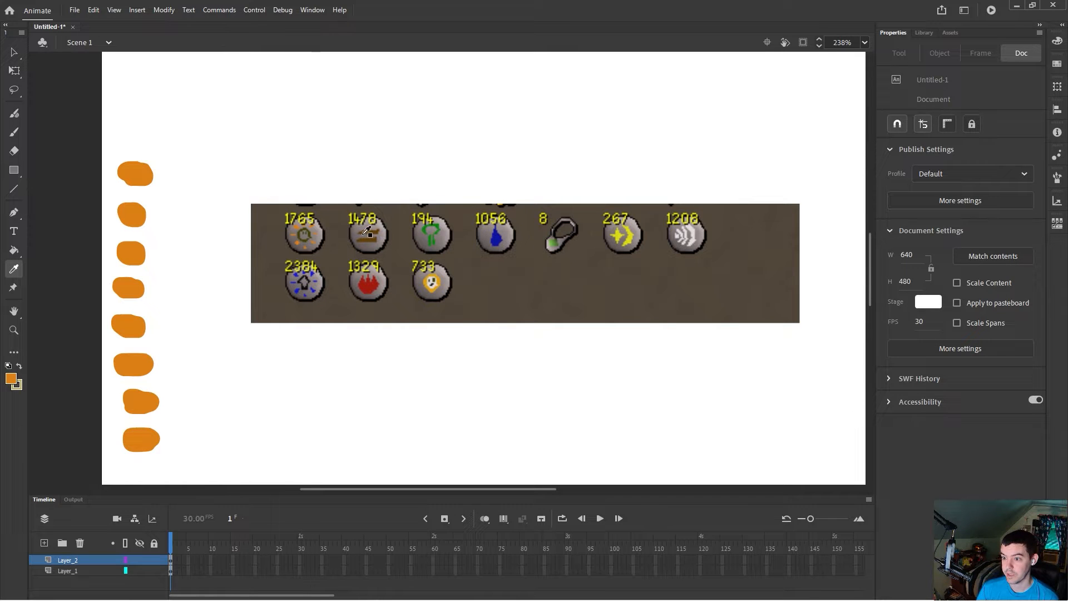
click(13, 53)
click(136, 215)
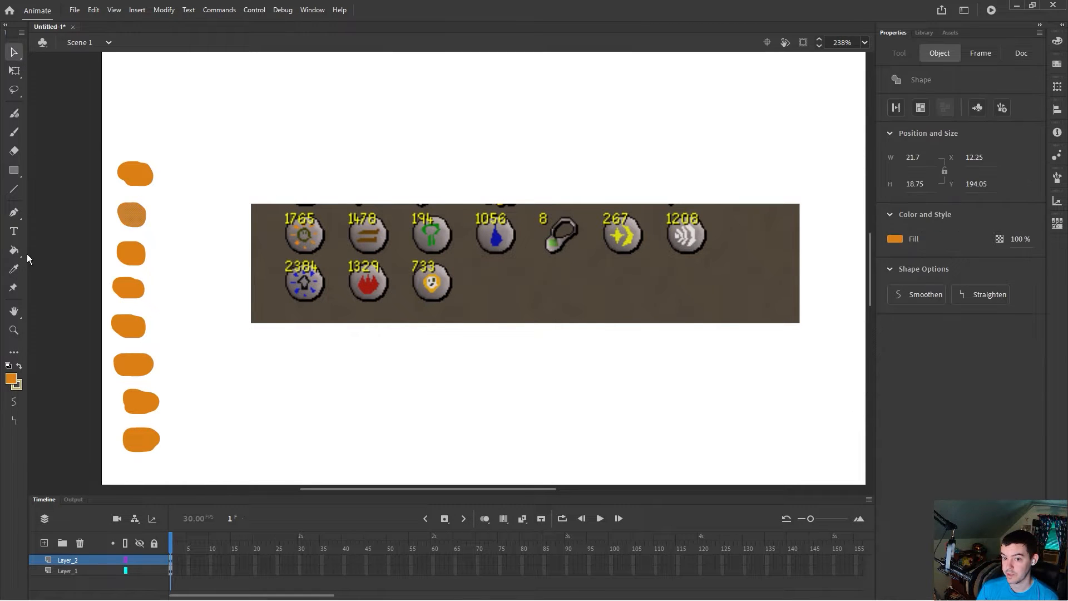
click(15, 271)
click(368, 231)
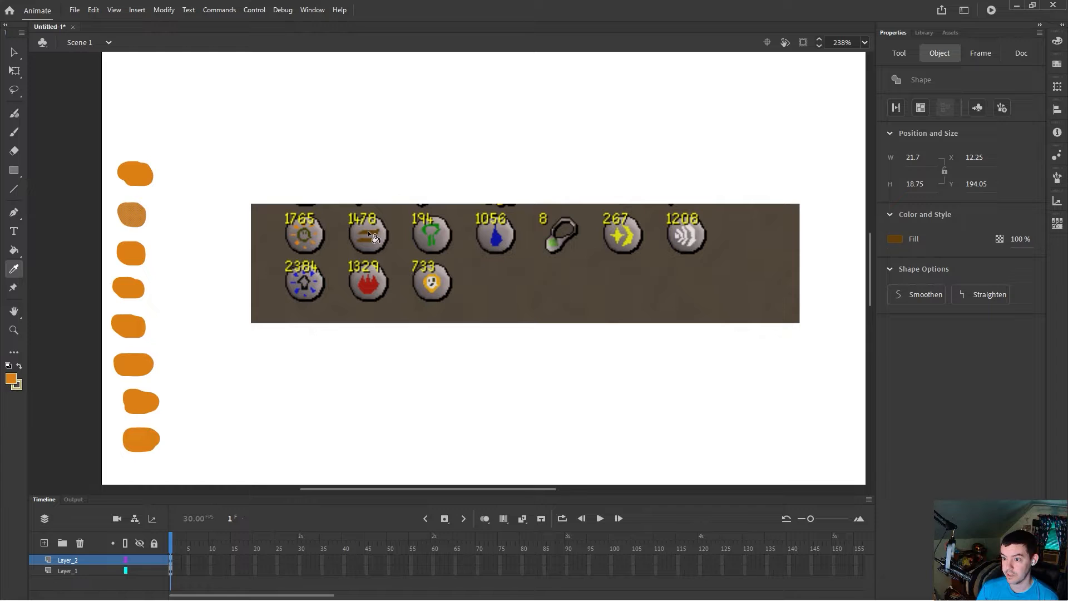
Step: Recolour the third blob with the grey sampled from the third skill icon's rim
click(14, 53)
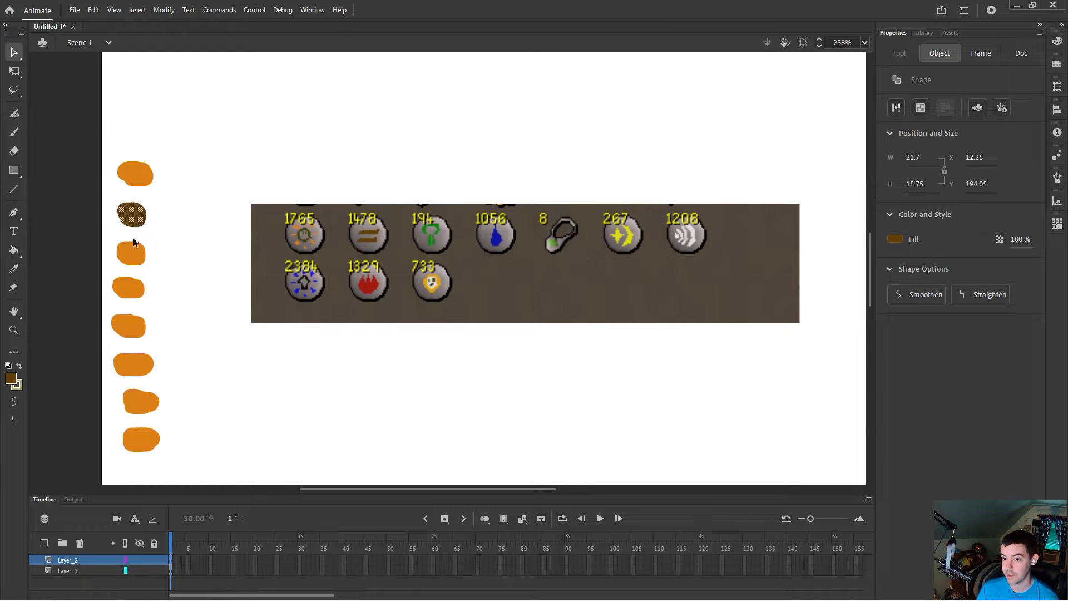
click(132, 247)
click(14, 269)
click(440, 230)
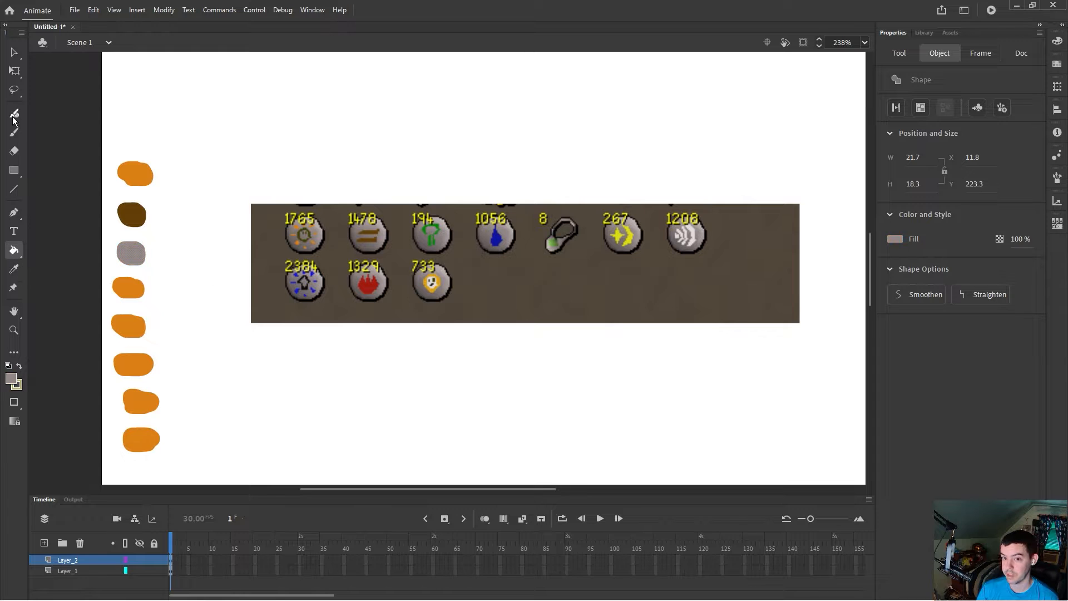
Step: Recolour the fourth blob with the green sampled from the third skill icon's symbol
click(12, 54)
click(136, 286)
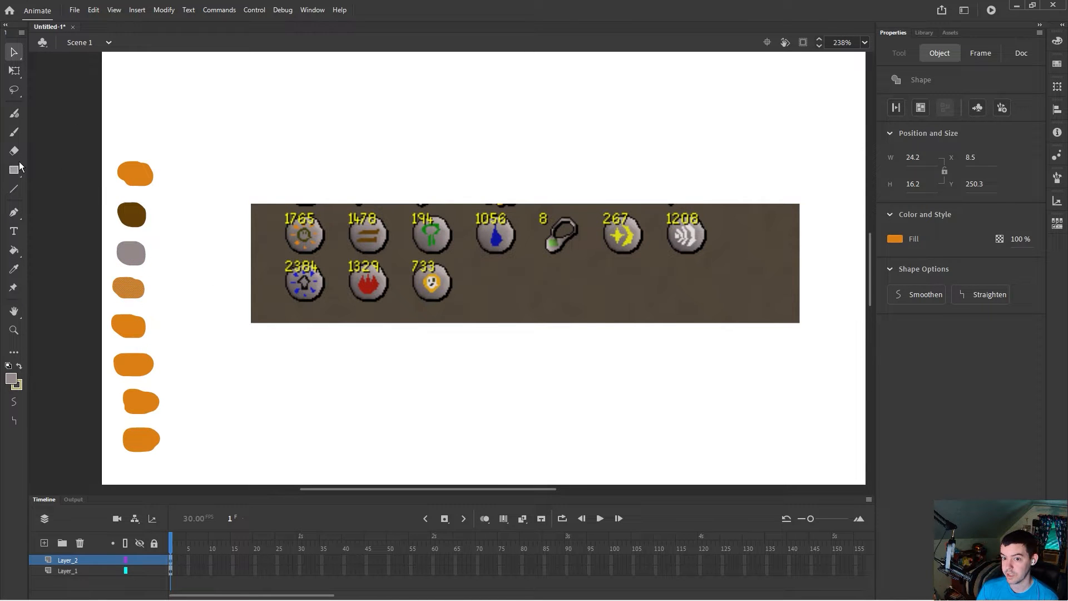
click(12, 272)
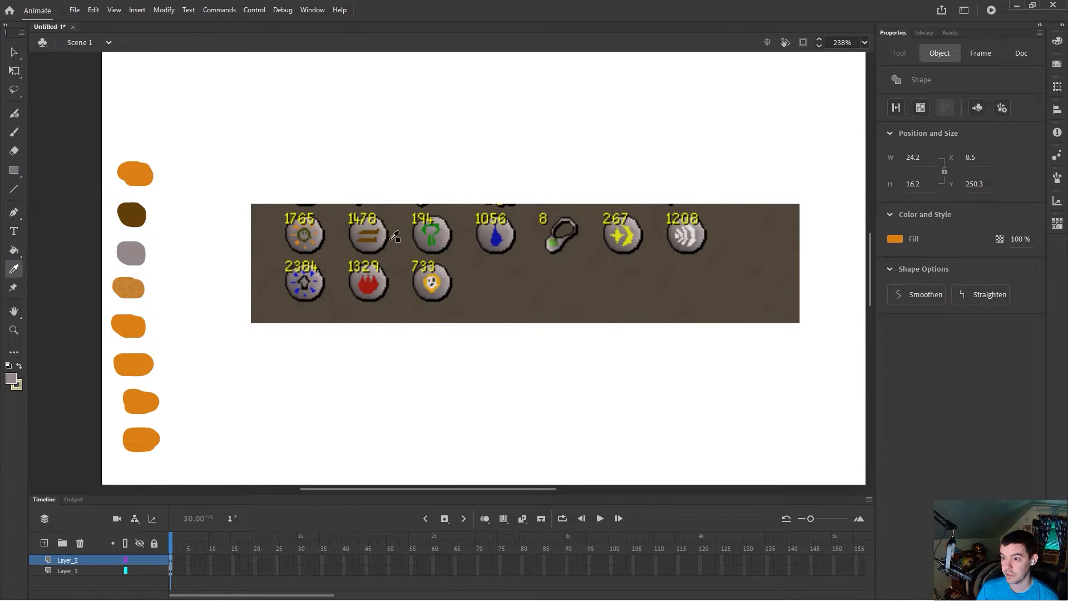
click(427, 229)
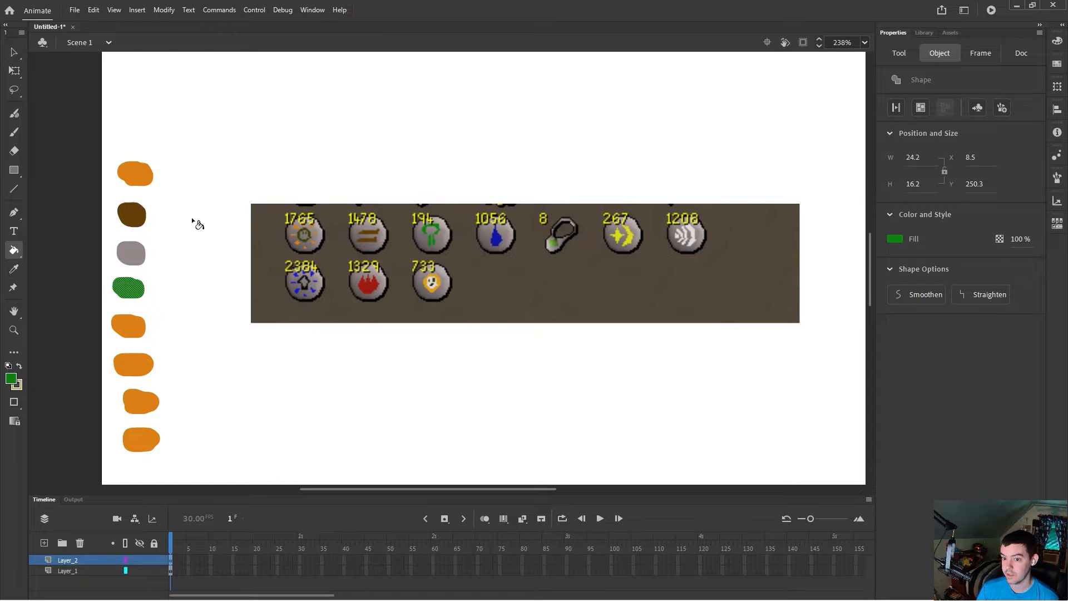
Step: Recolour the fifth blob with the blue sampled from the water-drop icon, undoing a stray fill on the sixth
click(9, 53)
click(136, 326)
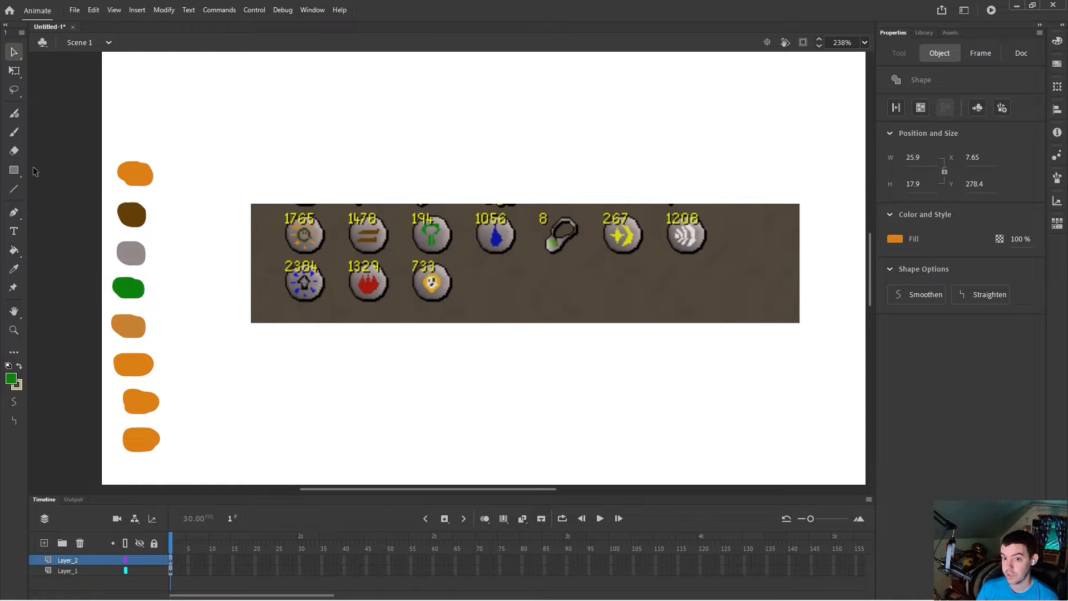
click(12, 272)
click(495, 239)
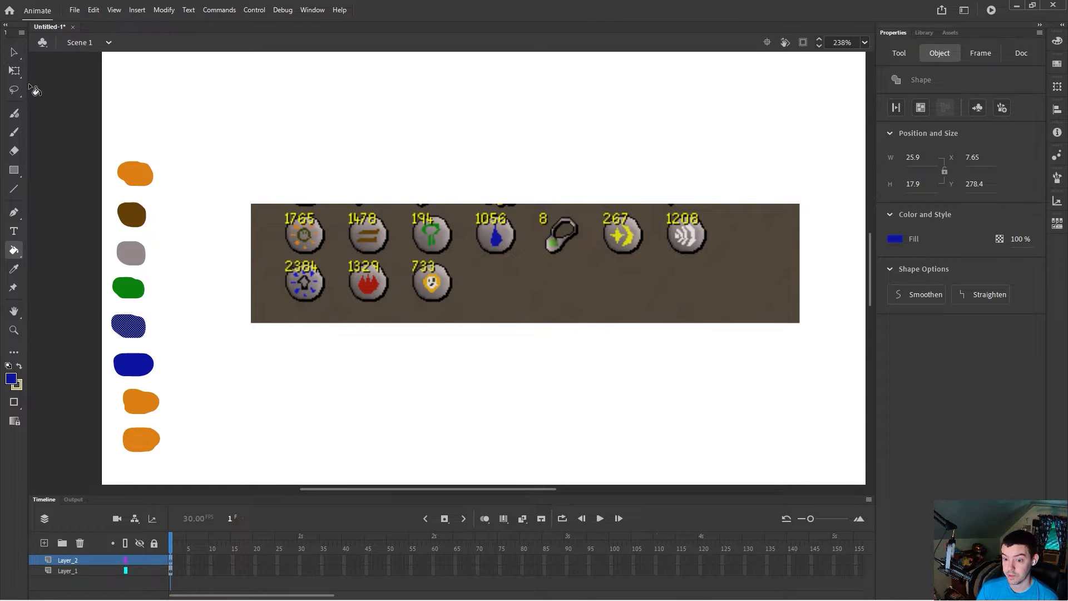
key(ctrl+z)
Step: Recolour the sixth blob with the light green sampled from the amulet icon
click(13, 52)
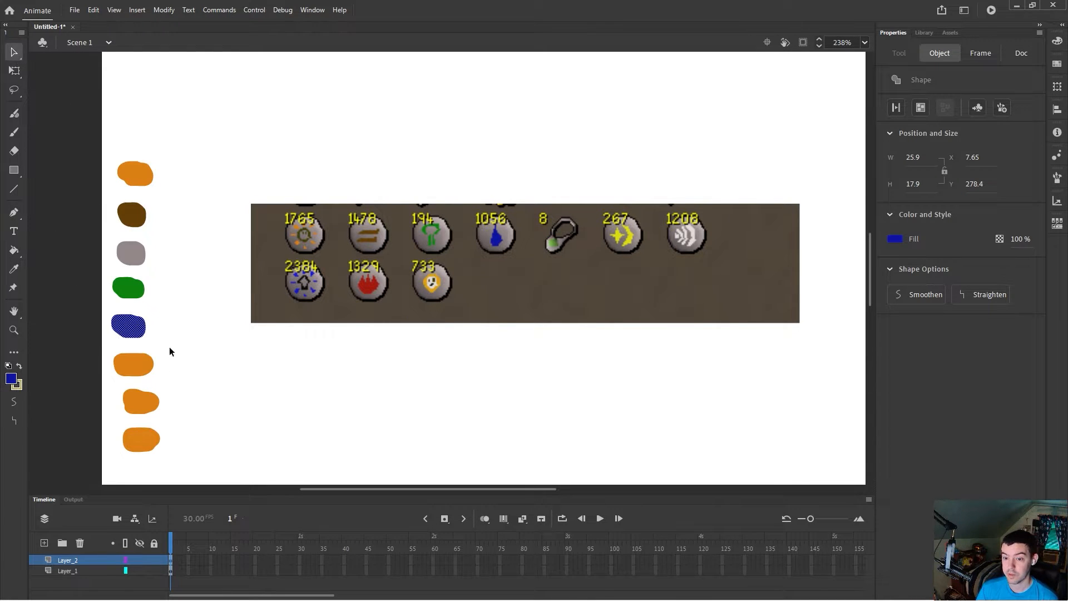
click(14, 270)
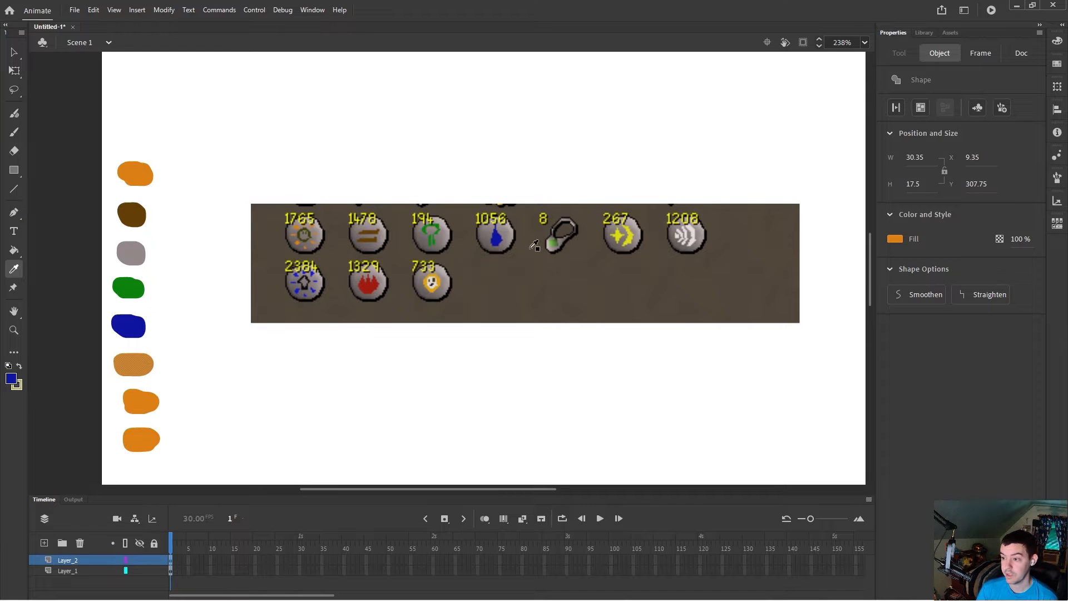
click(552, 243)
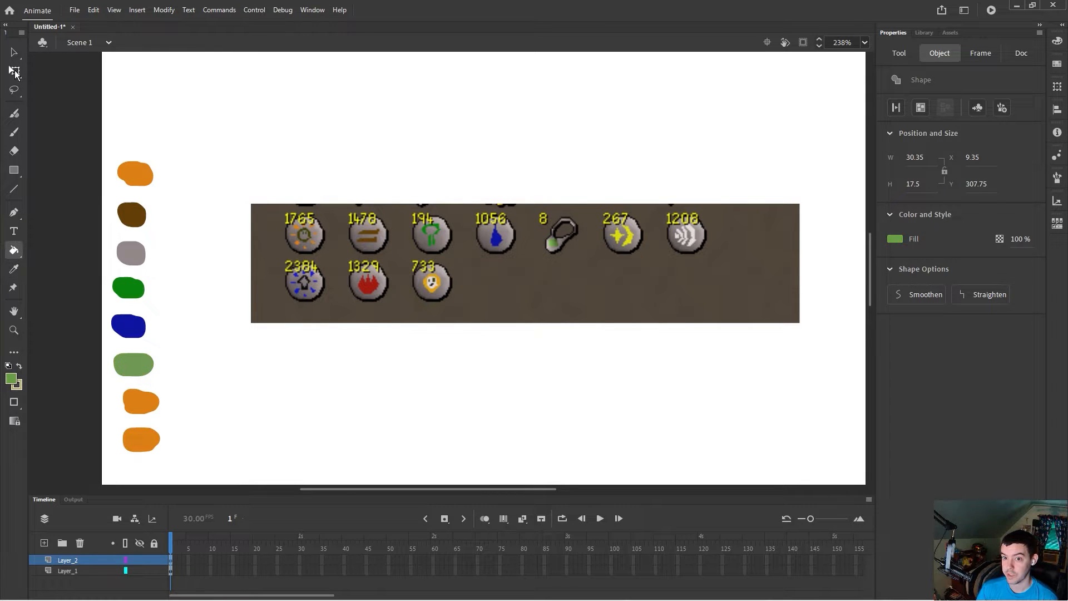
Step: Recolour the seventh blob with the yellow sampled from the yellow arrow icon
click(13, 51)
click(141, 409)
click(14, 269)
click(623, 233)
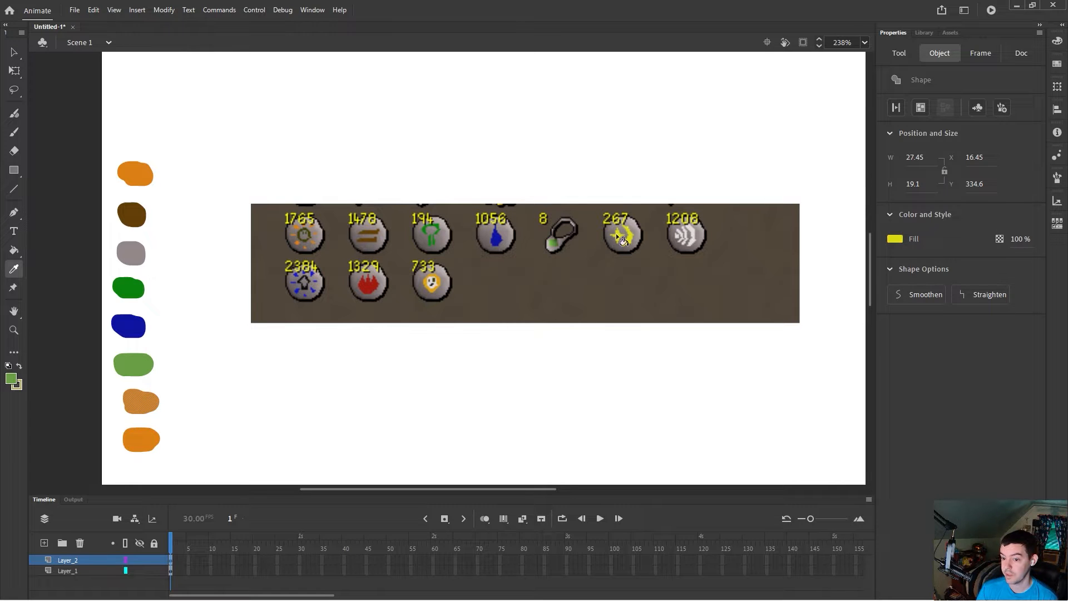
Step: Recolour the eighth blob with the white sampled from the white swirl icon
click(14, 52)
click(141, 442)
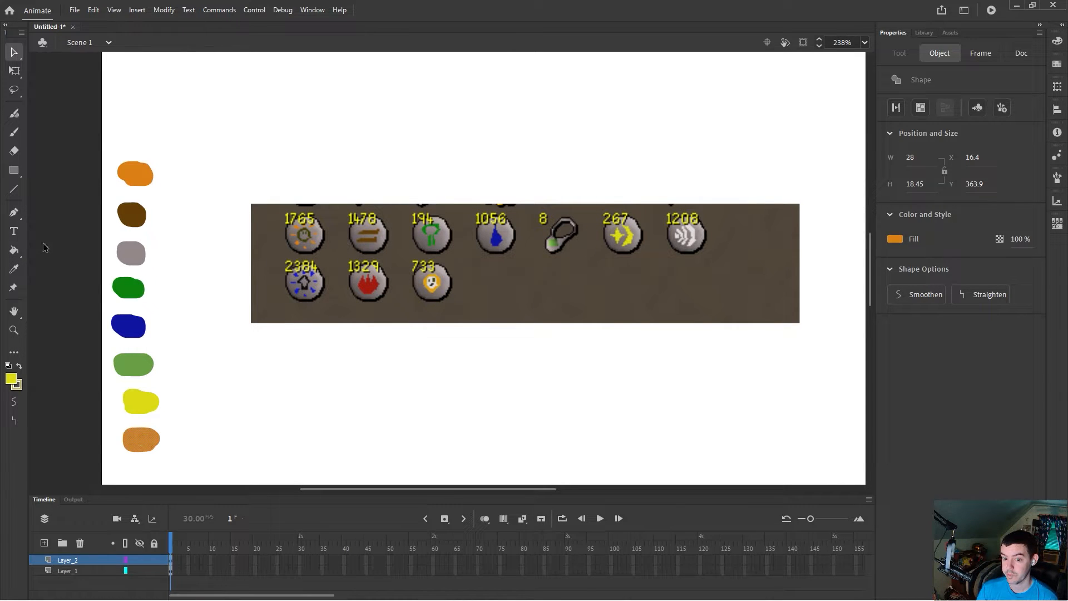
click(14, 269)
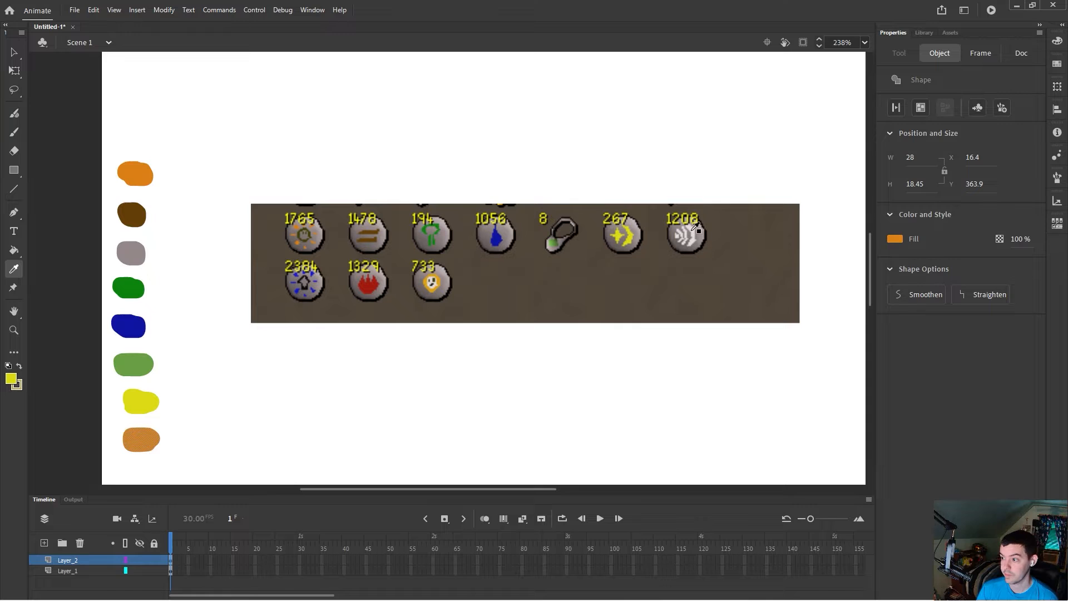
click(692, 233)
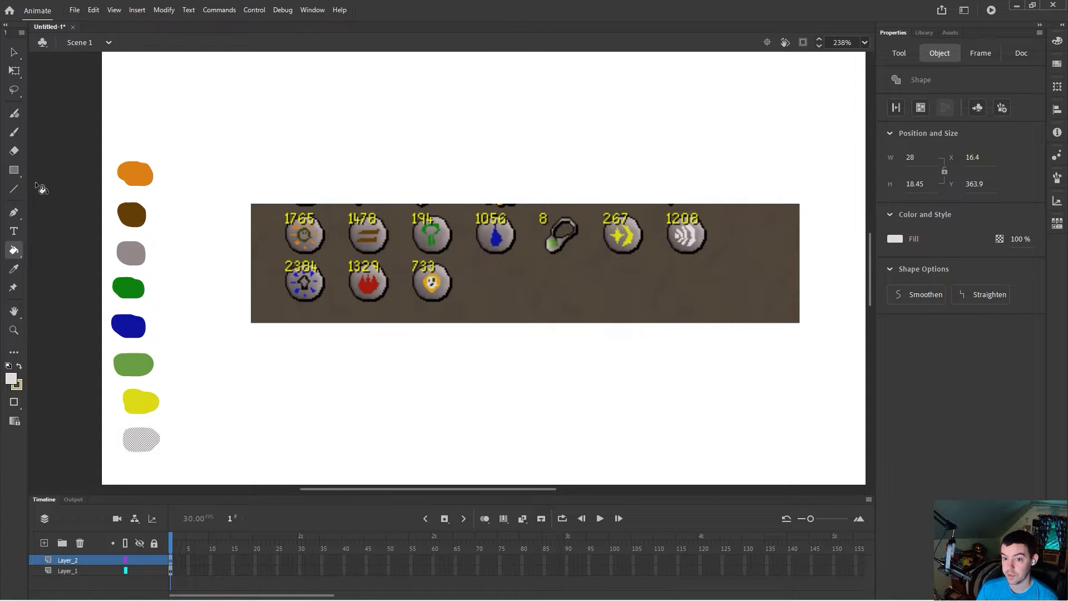
Step: Deselect the blobs and sample the red from the fire icon as the fill colour
click(13, 269)
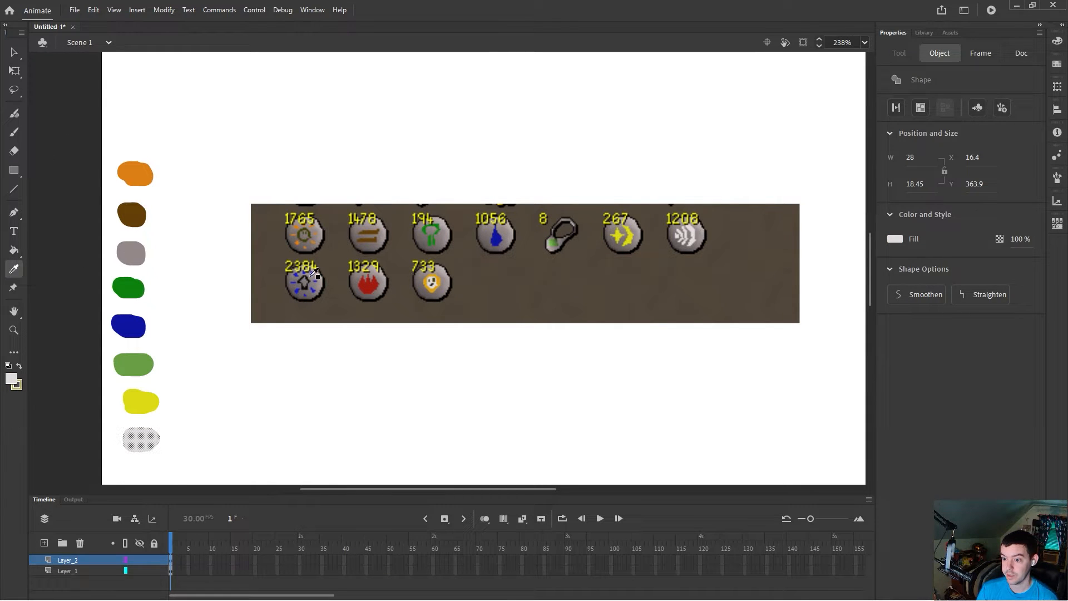
click(14, 52)
click(192, 363)
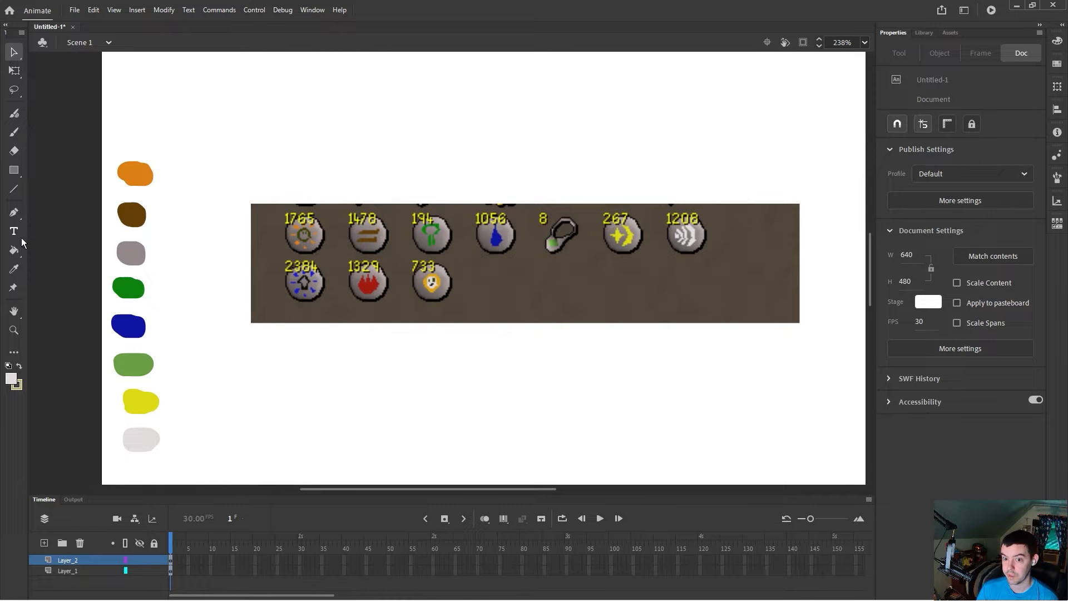
click(14, 270)
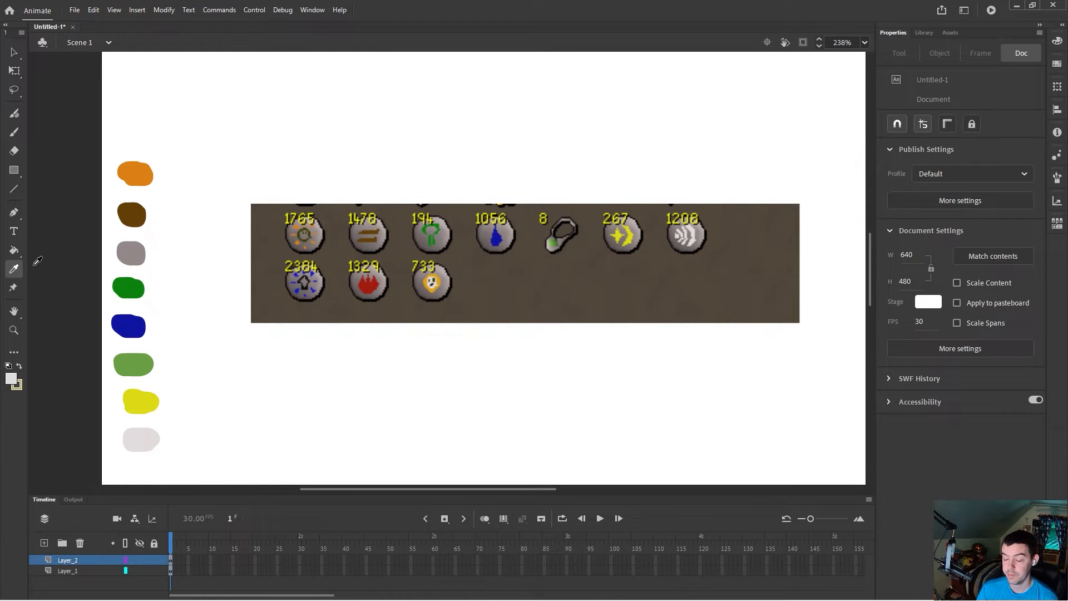
click(371, 286)
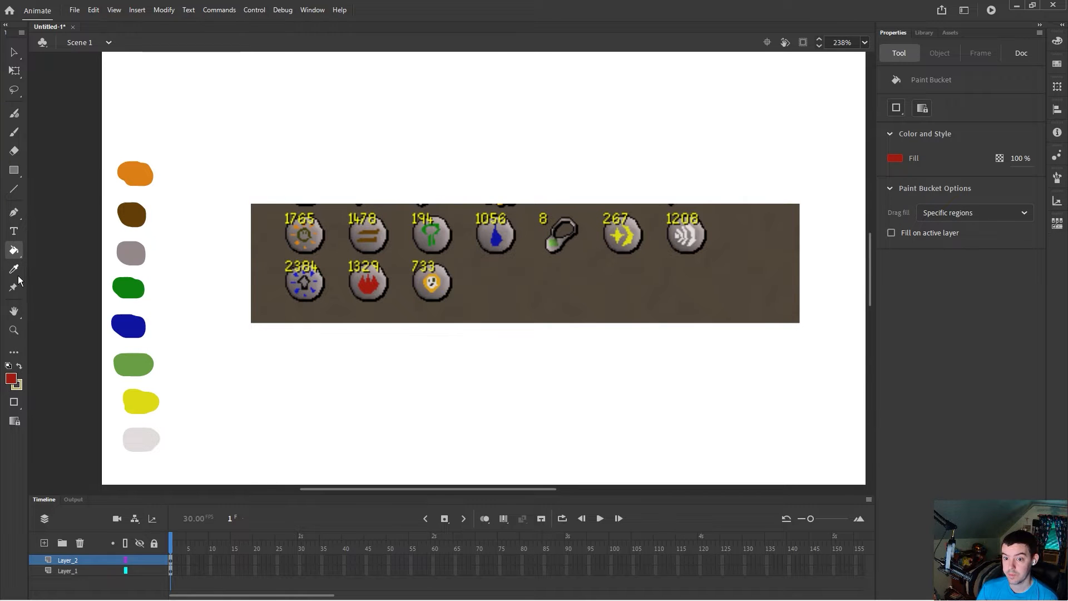
Step: Paint a red swatch with the brush beside the column of existing swatches
click(14, 132)
drag(183, 309, 179, 304)
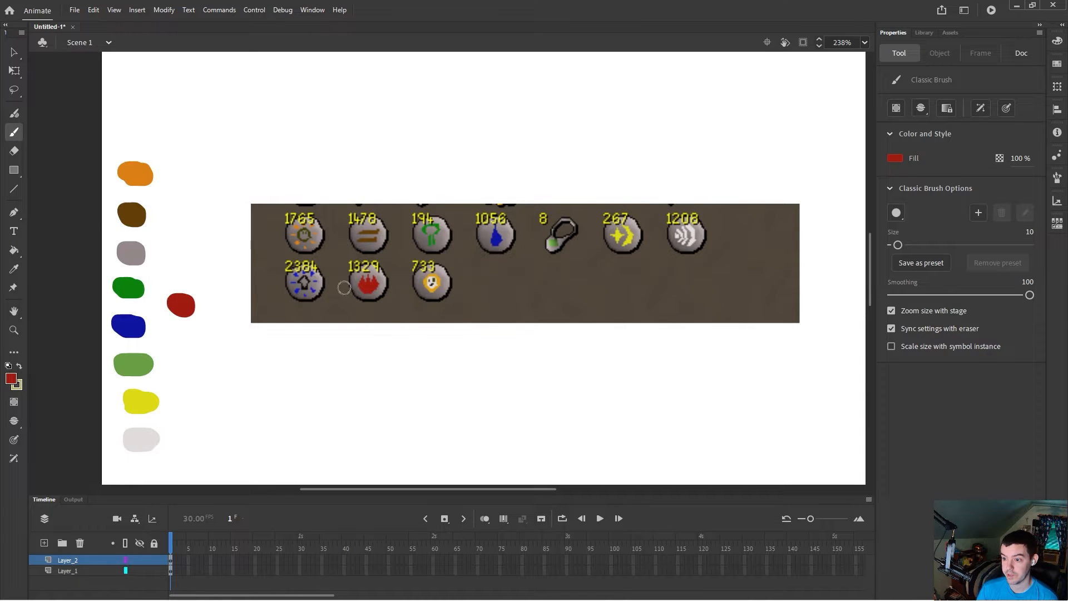
Step: Sample the gold from the lantern icon and paint a gold swatch below the red one
click(16, 50)
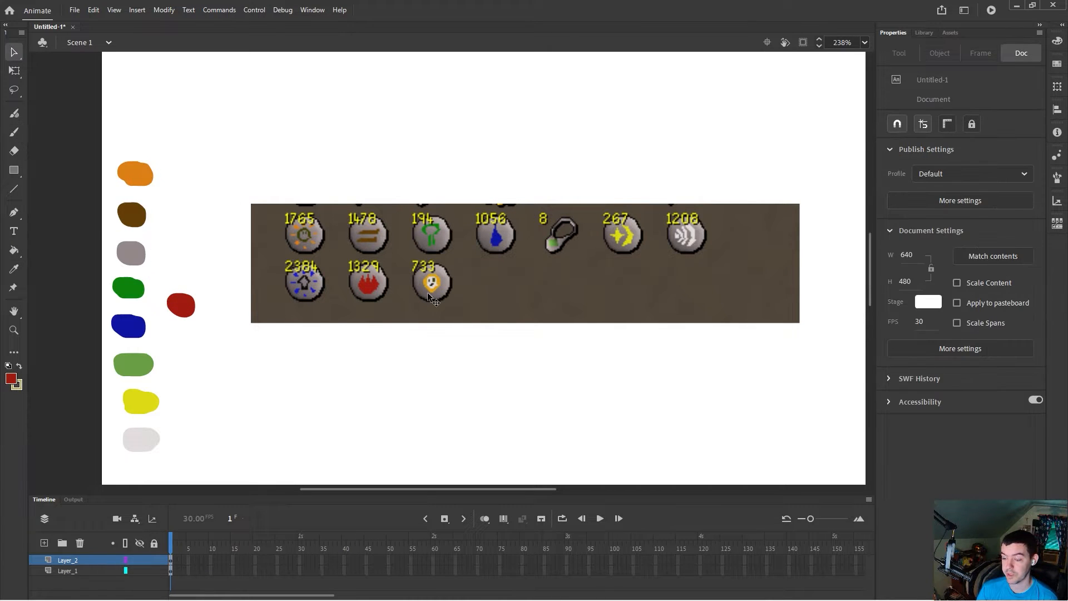
click(14, 268)
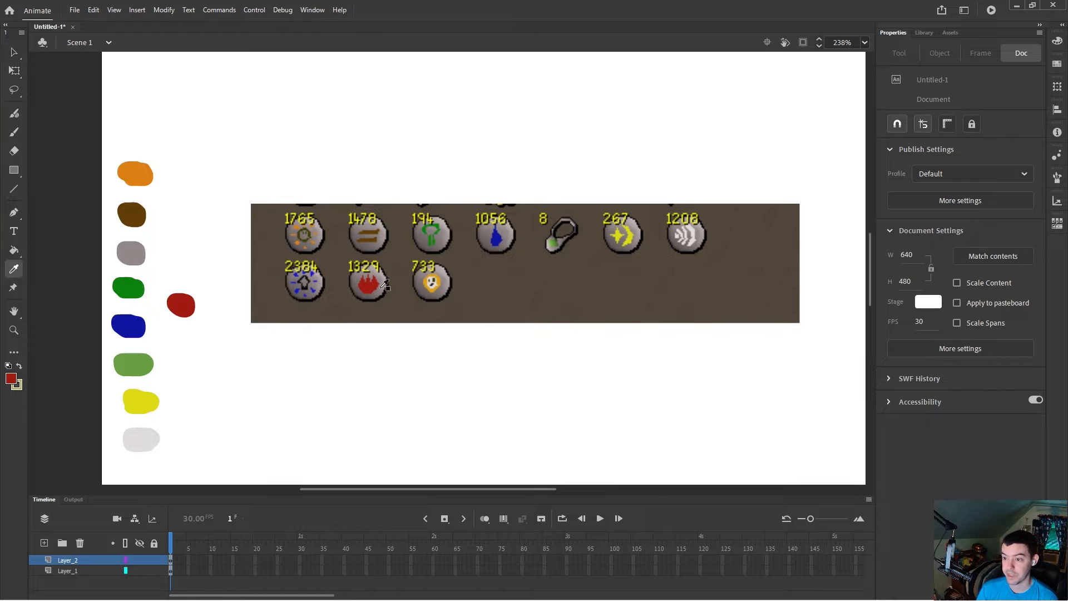
click(440, 283)
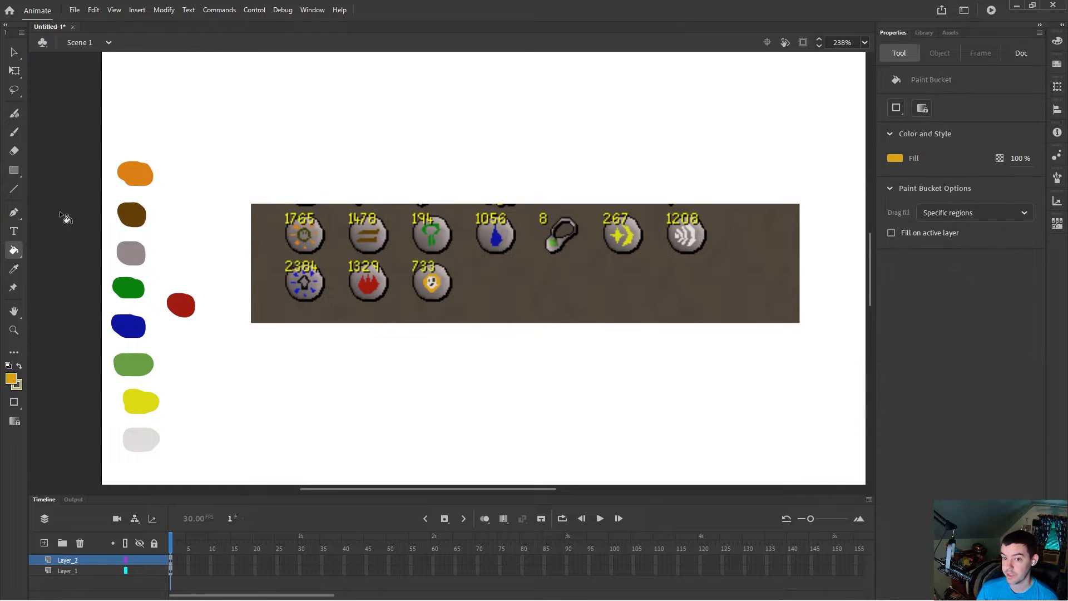
click(14, 132)
drag(177, 340, 183, 339)
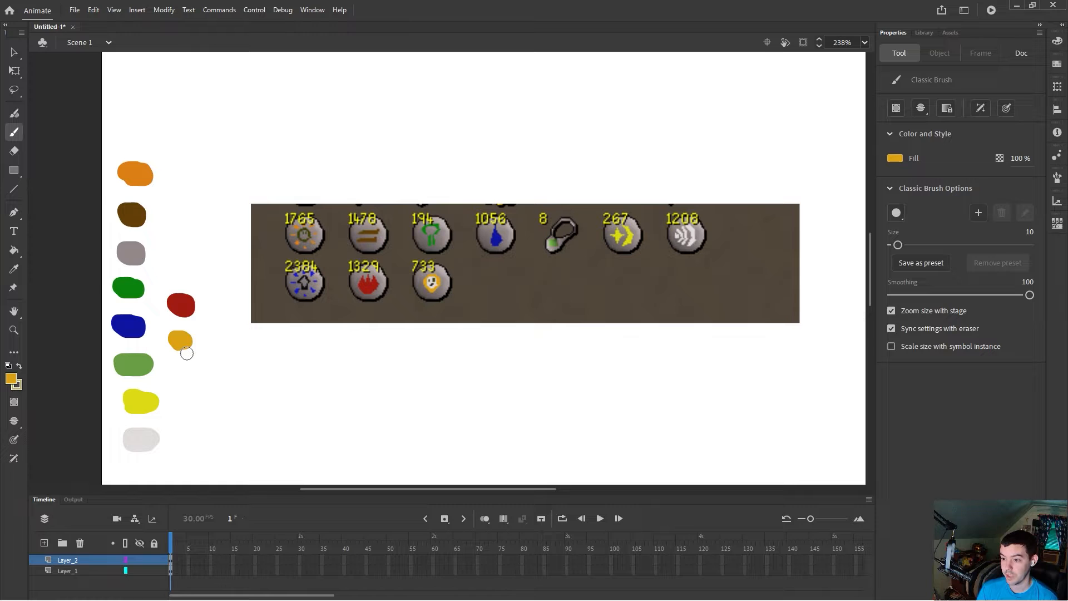
Step: Sample the grey of an icon's disc and paint a second grey swatch beside the first grey one
click(14, 268)
click(315, 240)
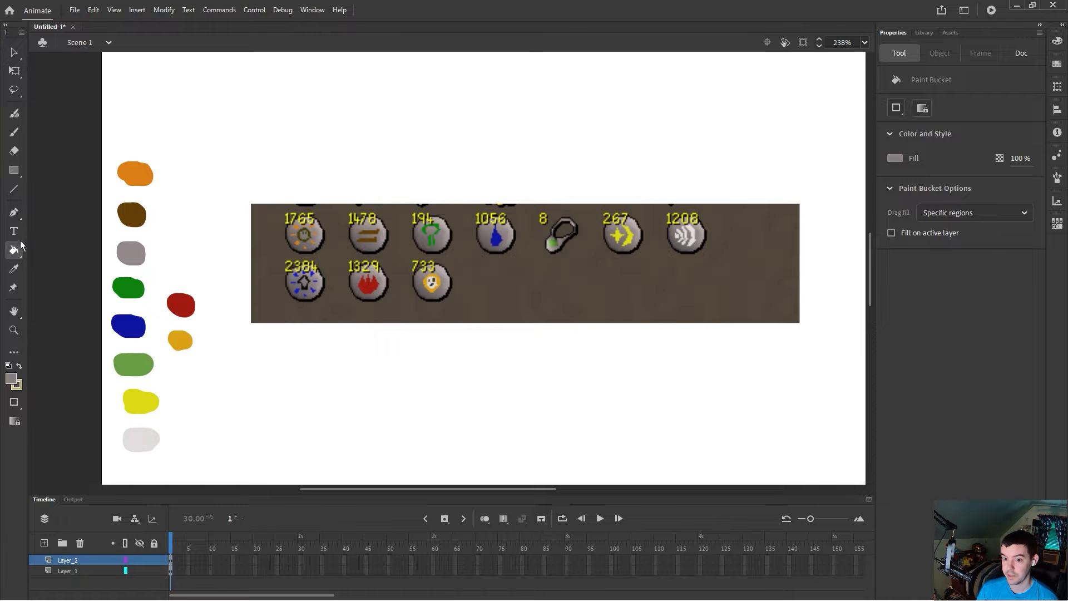
click(14, 132)
drag(165, 253, 161, 250)
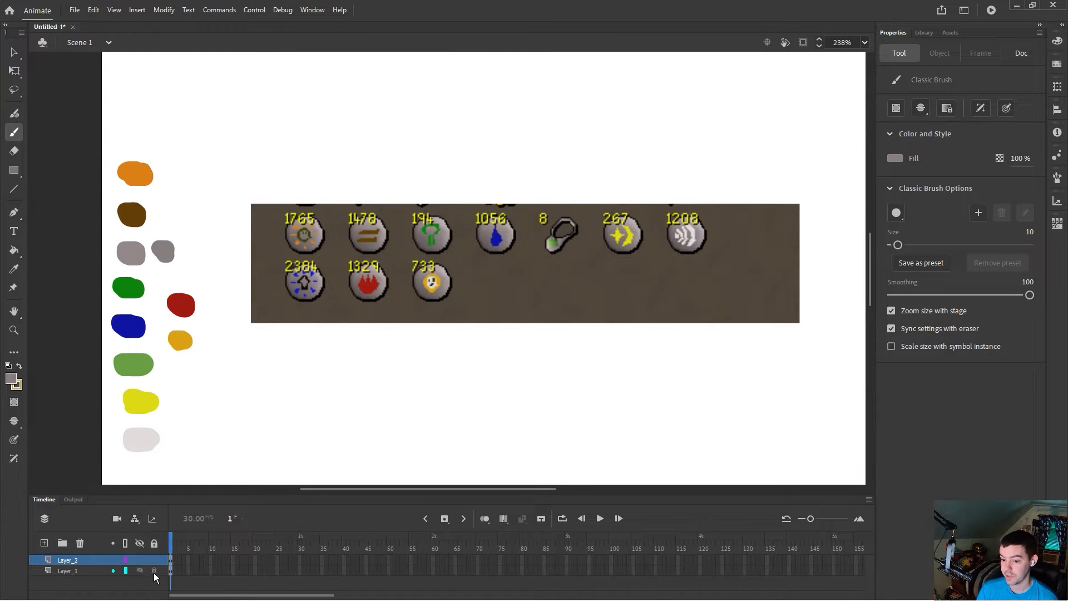
Step: Scale up and reposition the game screenshot with Free Transform so the enlarged icons sit beside the swatches
right_click(69, 572)
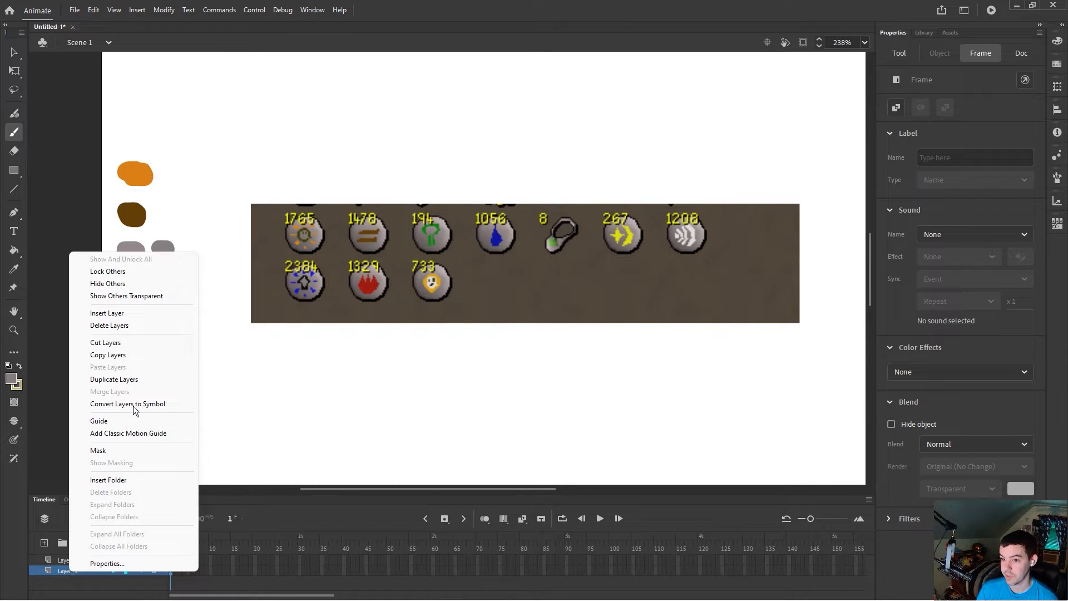
click(14, 53)
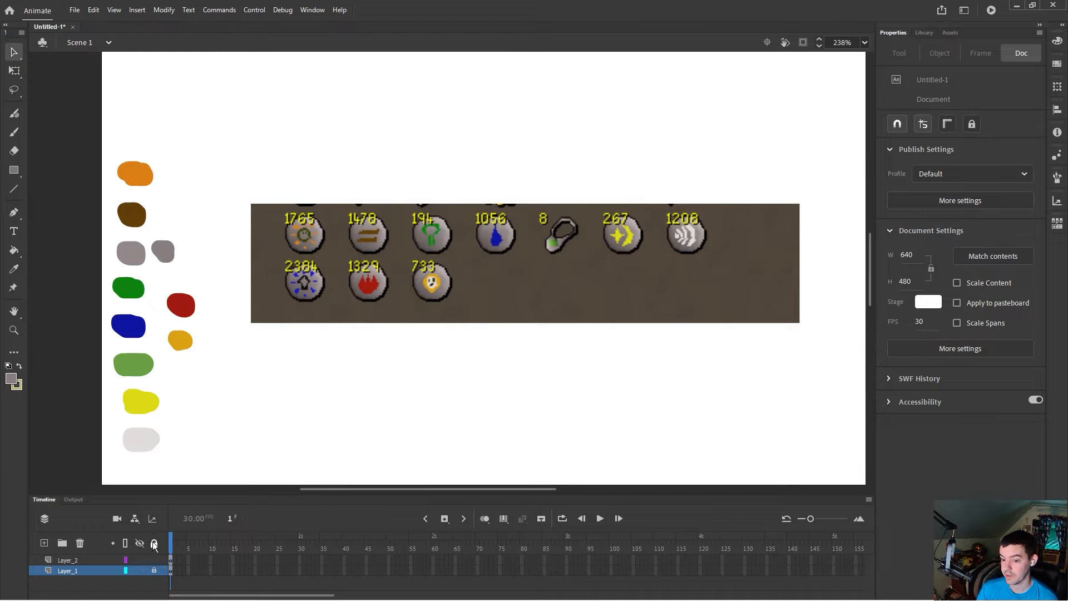
click(401, 314)
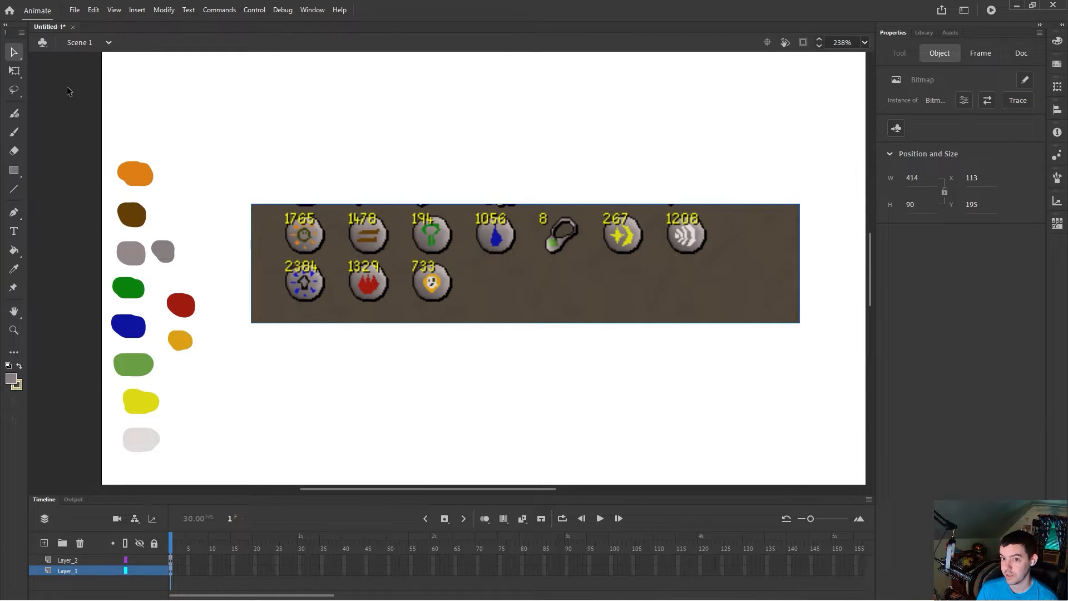
click(14, 71)
drag(251, 204, 102, 163)
mouse_move(92, 171)
mouse_down()
mouse_move(263, 190)
mouse_move(96, 152)
mouse_up()
drag(288, 264, 424, 303)
drag(232, 190, 78, 152)
drag(295, 257, 414, 220)
drag(198, 115, 102, 99)
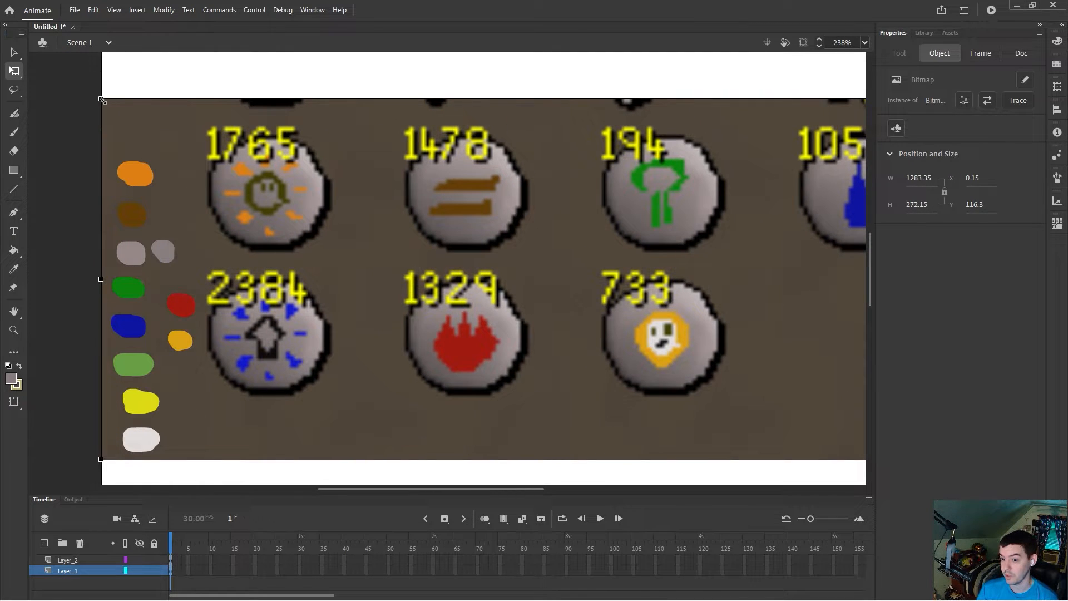
drag(308, 185, 443, 187)
scroll(443, 187, down, 2)
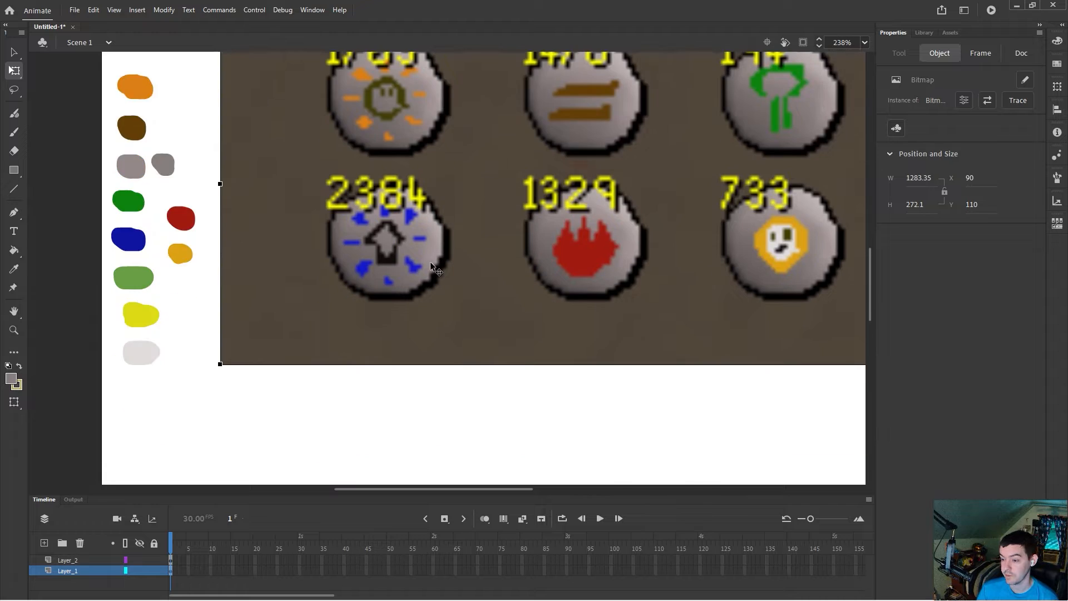
scroll(431, 262, up, 4)
drag(218, 178, 75, 138)
drag(276, 232, 428, 199)
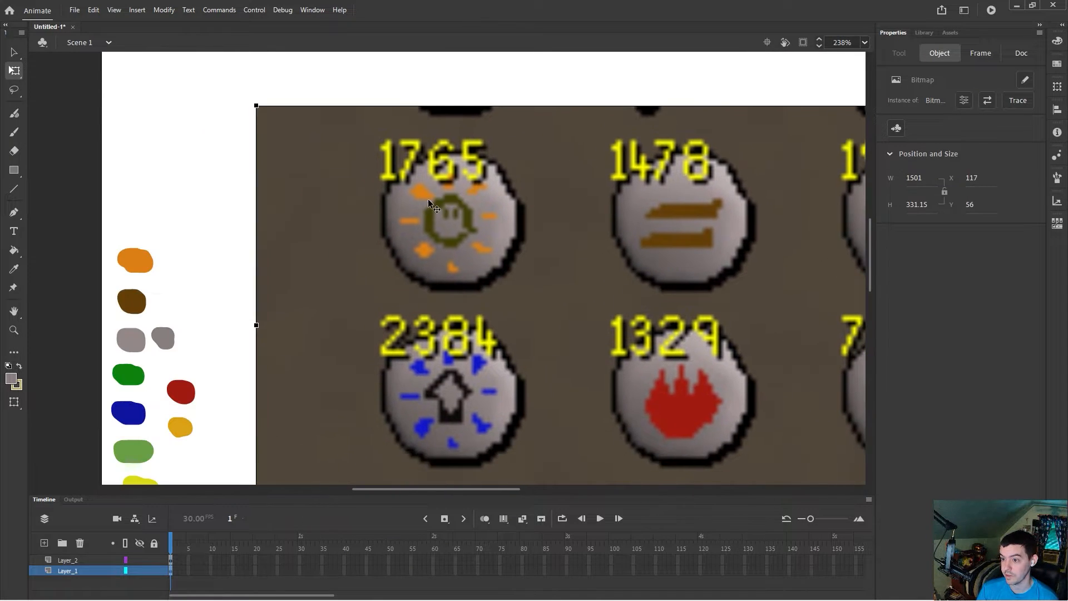
drag(256, 103, 159, 103)
drag(377, 211, 435, 198)
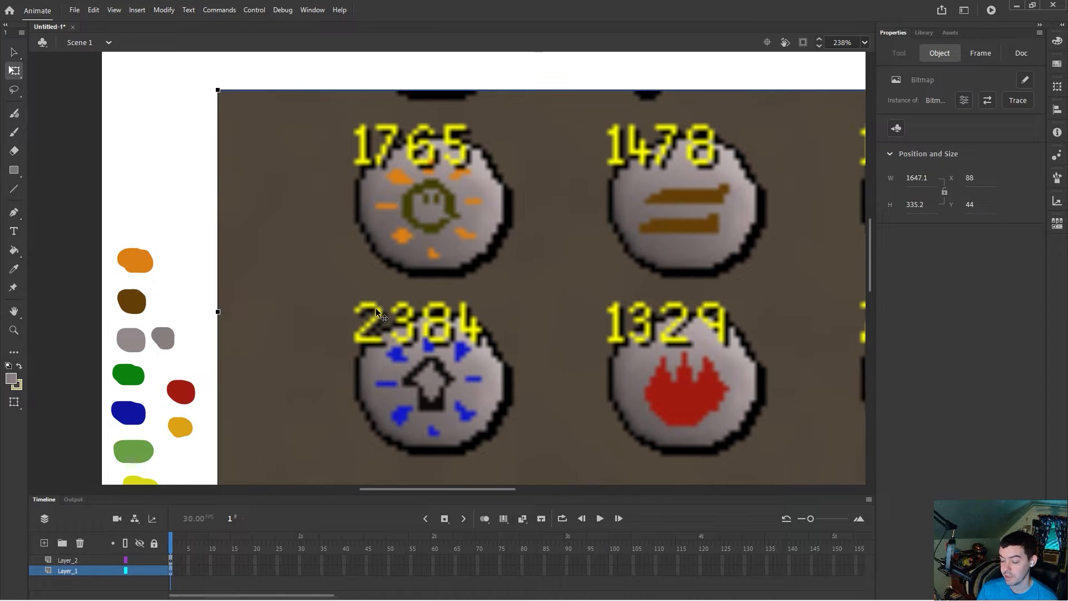
Step: Lock the screenshot layer and set its opacity to 20 in the layer properties
click(153, 572)
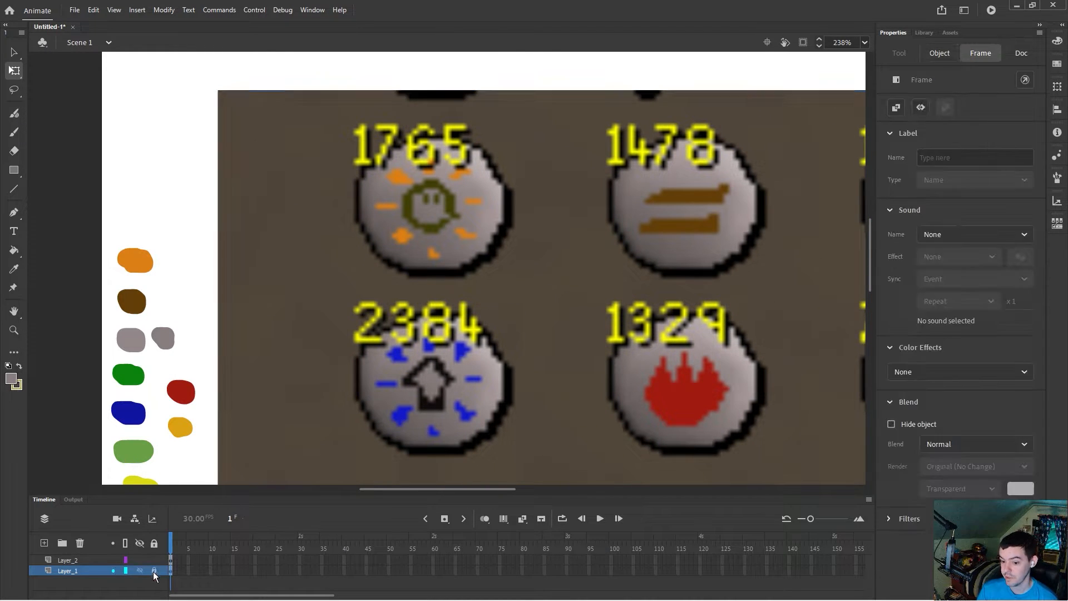
right_click(82, 573)
click(101, 566)
click(534, 263)
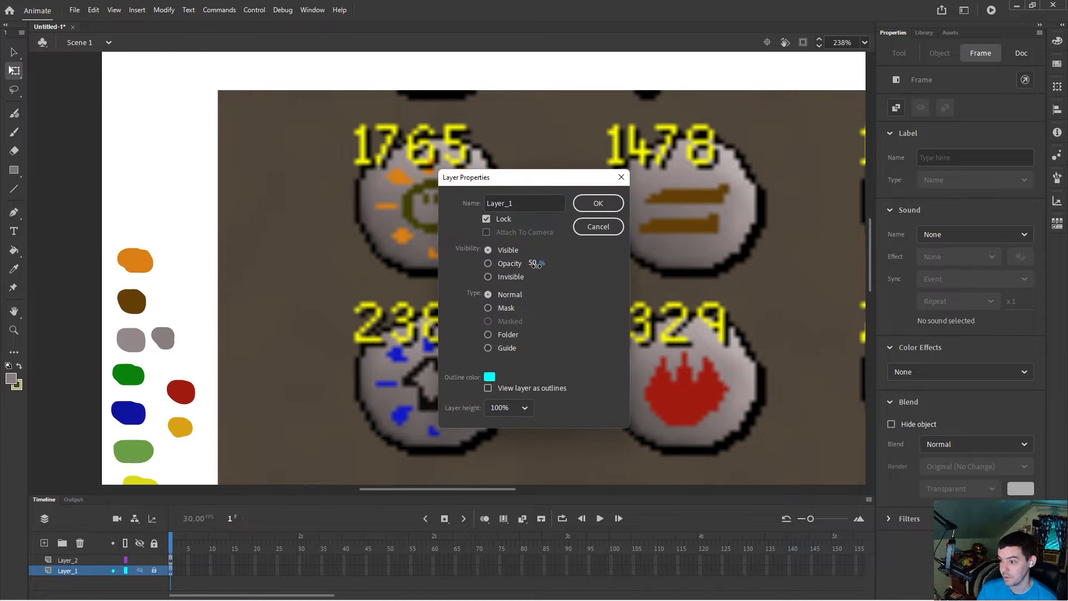
text(20)
key(Return)
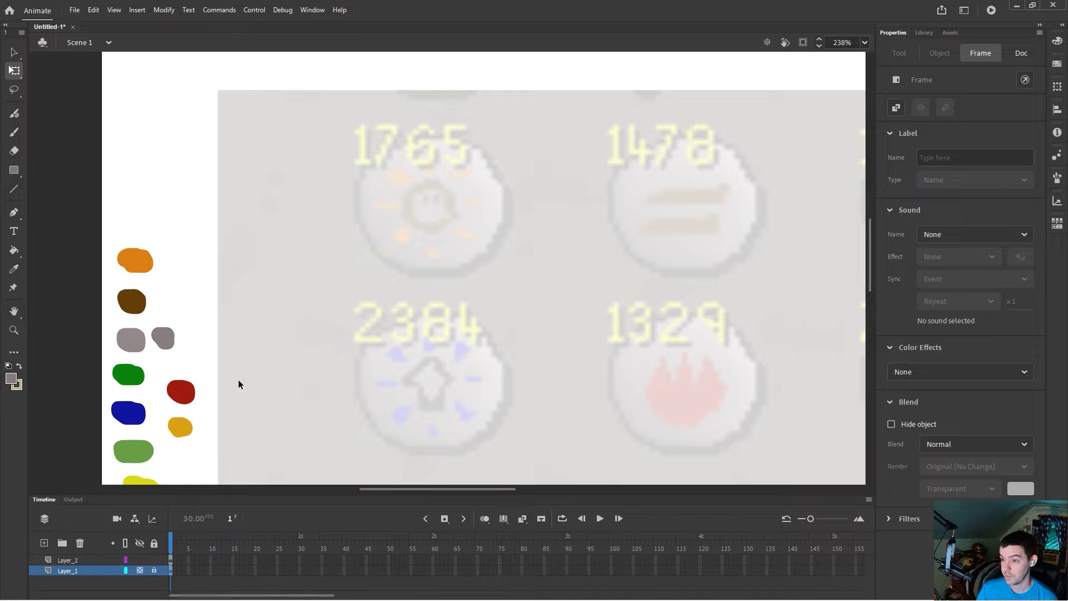
Step: Sample the orange swatch as the fill colour and make the swatch layer active with nothing selected
click(18, 271)
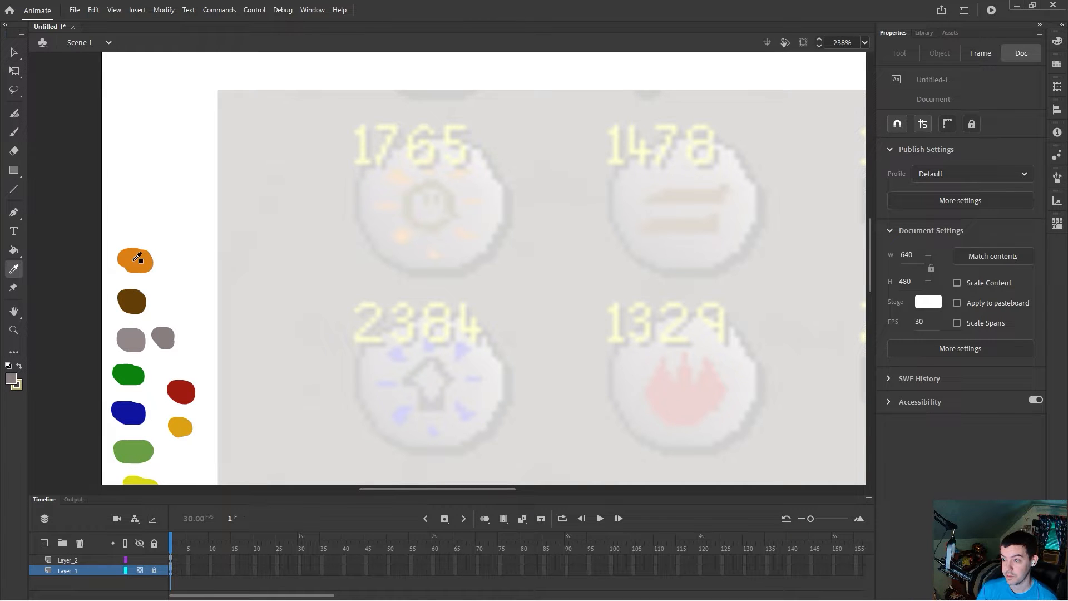
click(138, 257)
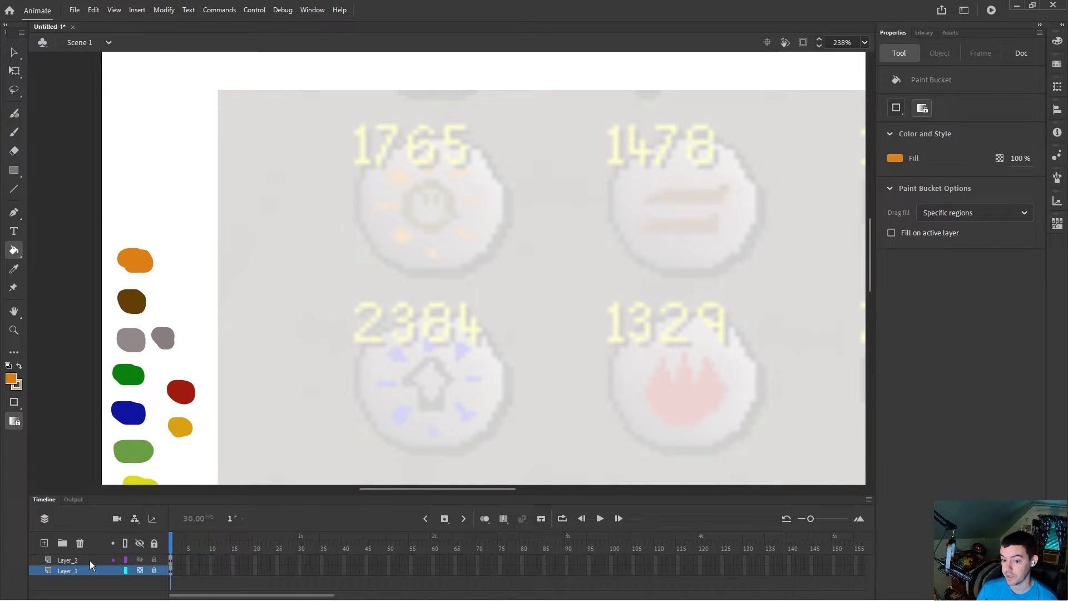
click(86, 560)
click(15, 53)
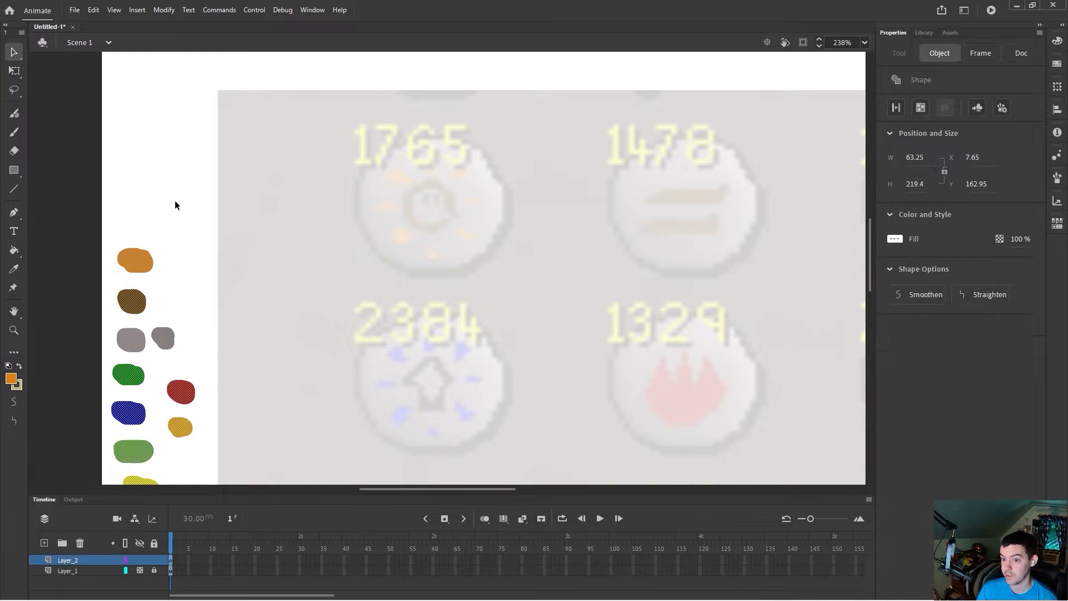
click(166, 191)
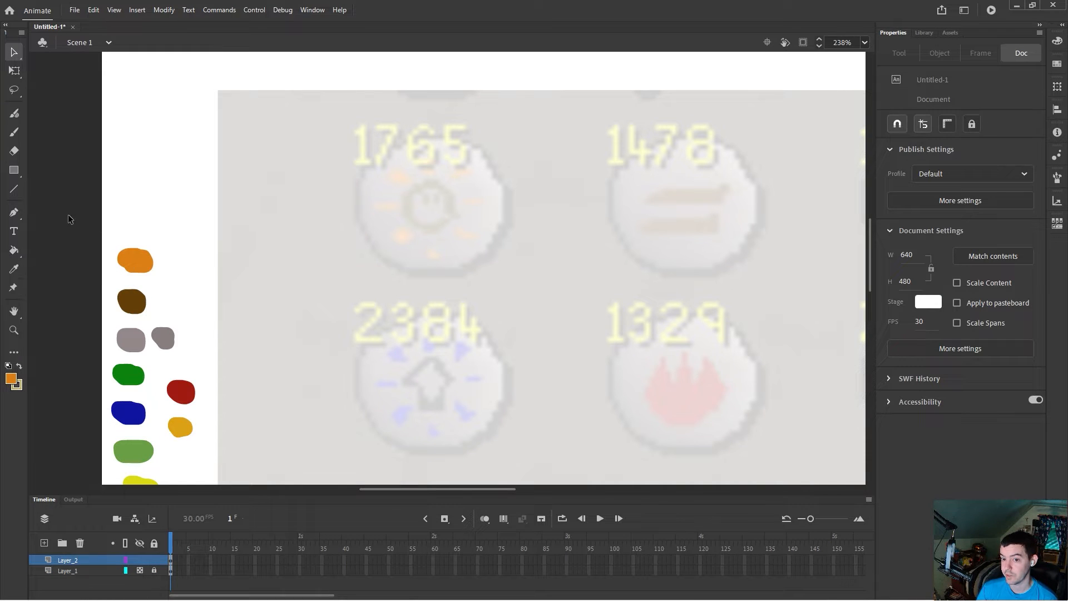
Step: Set the brush size to 3 and trace the orange sun rays around the top-left icon
click(14, 133)
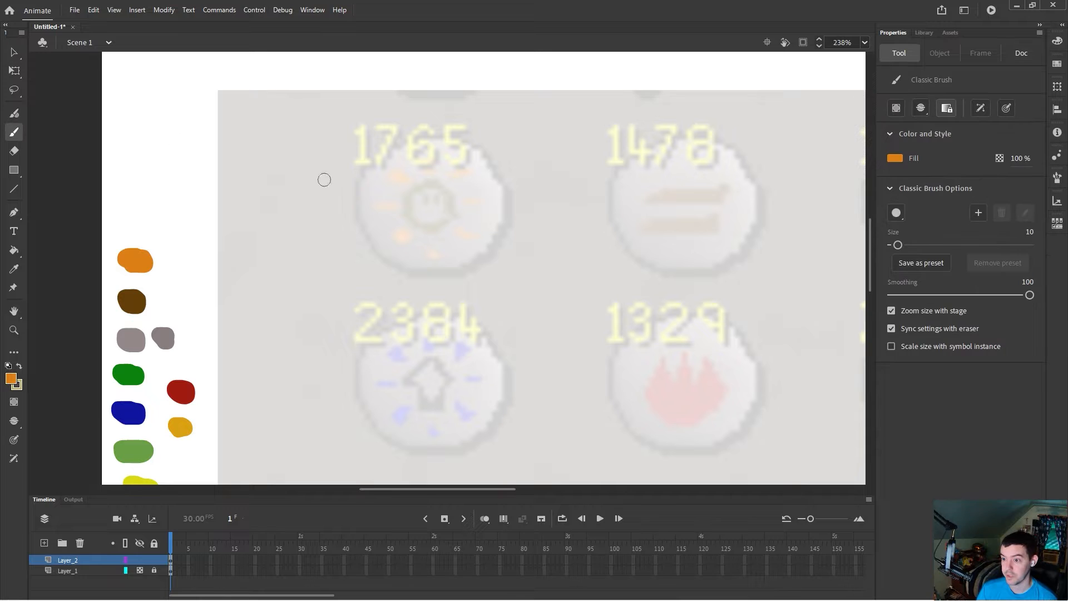
click(1027, 232)
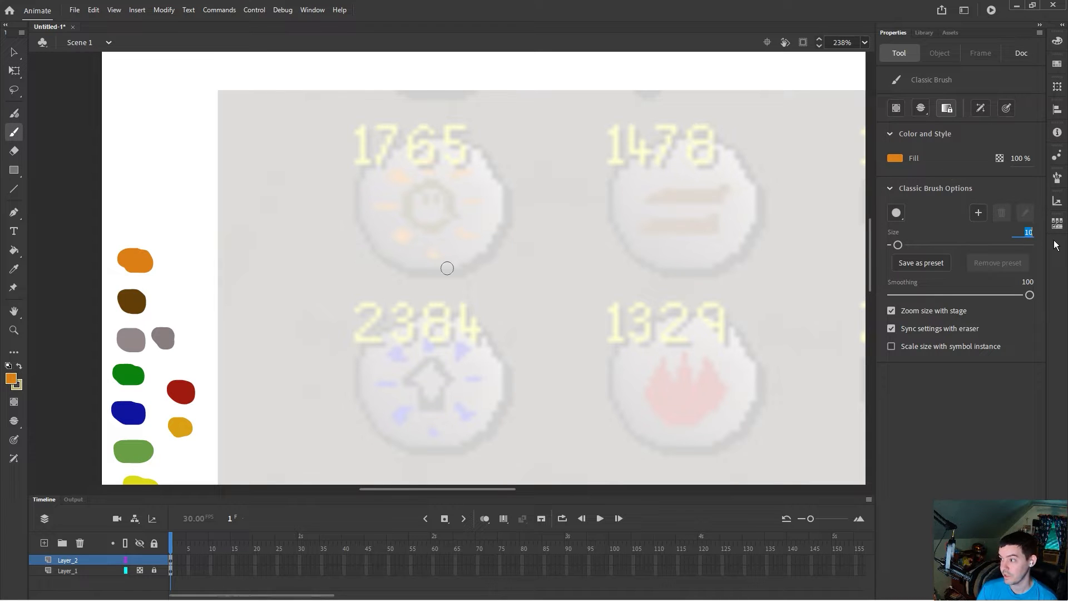
text(3)
key(Return)
mouse_move(406, 186)
mouse_down()
mouse_move(391, 178)
mouse_move(466, 172)
mouse_move(452, 178)
mouse_up()
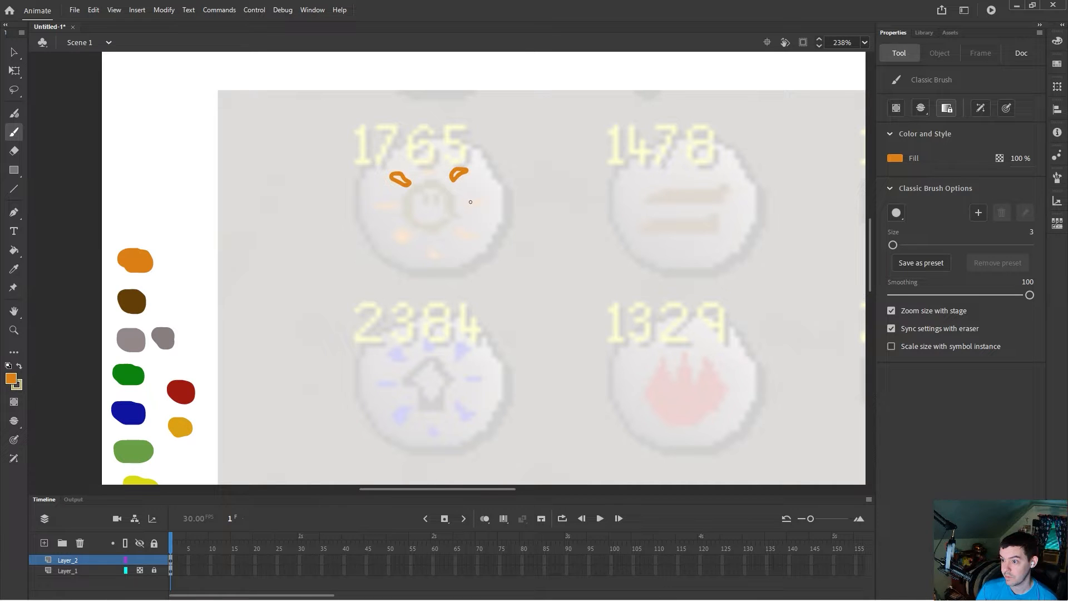
mouse_move(461, 233)
mouse_down()
mouse_move(473, 238)
mouse_move(431, 251)
mouse_up()
drag(400, 238, 398, 232)
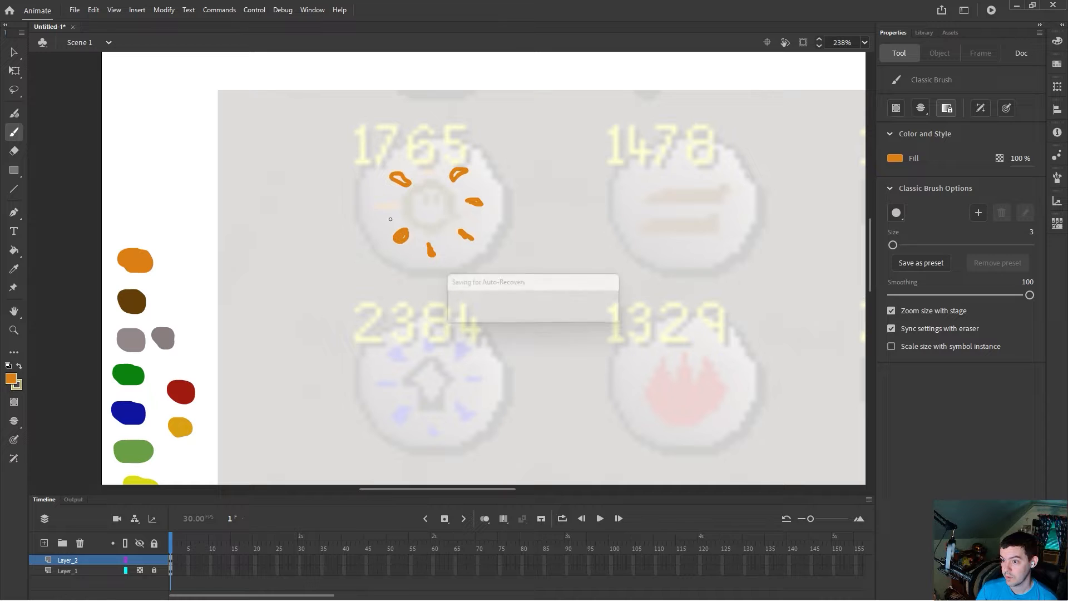
drag(395, 210, 374, 208)
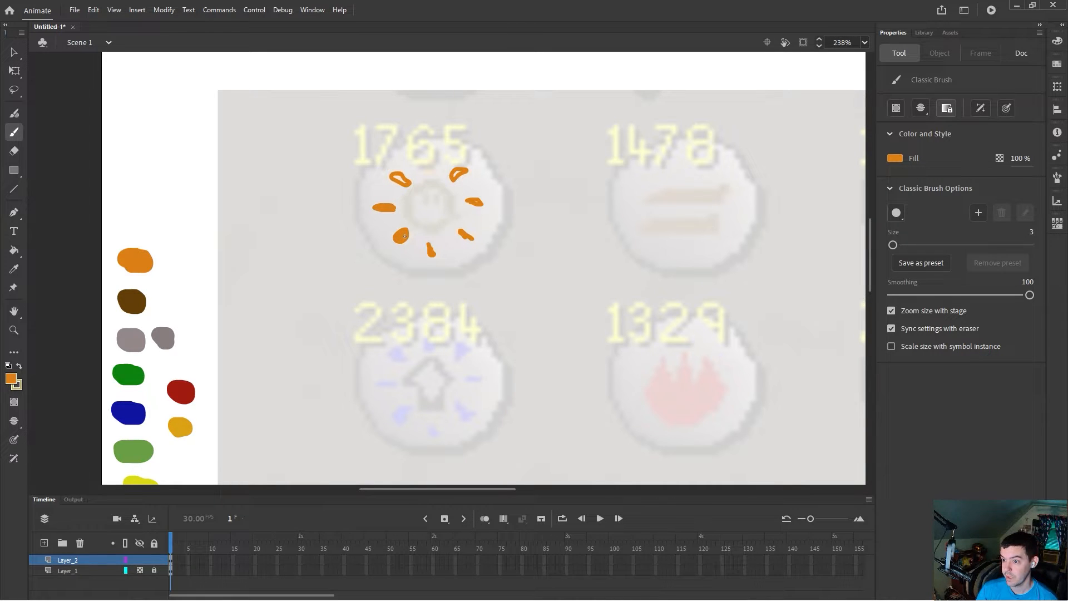
Step: Sample the grey swatch and draw an oval about 72 by 80 to the left of the sun icon
click(14, 249)
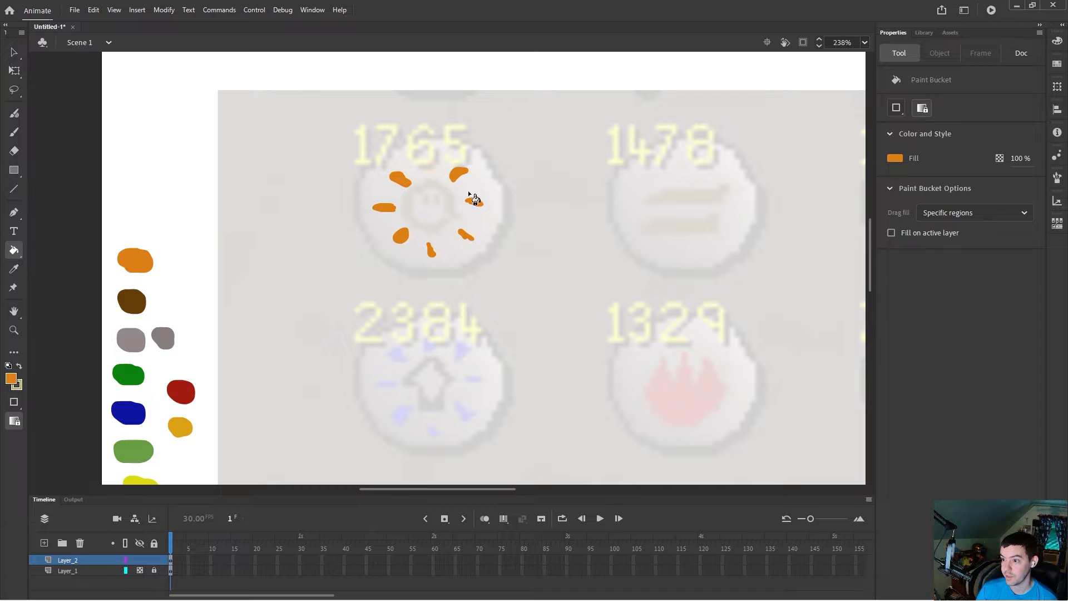
click(14, 132)
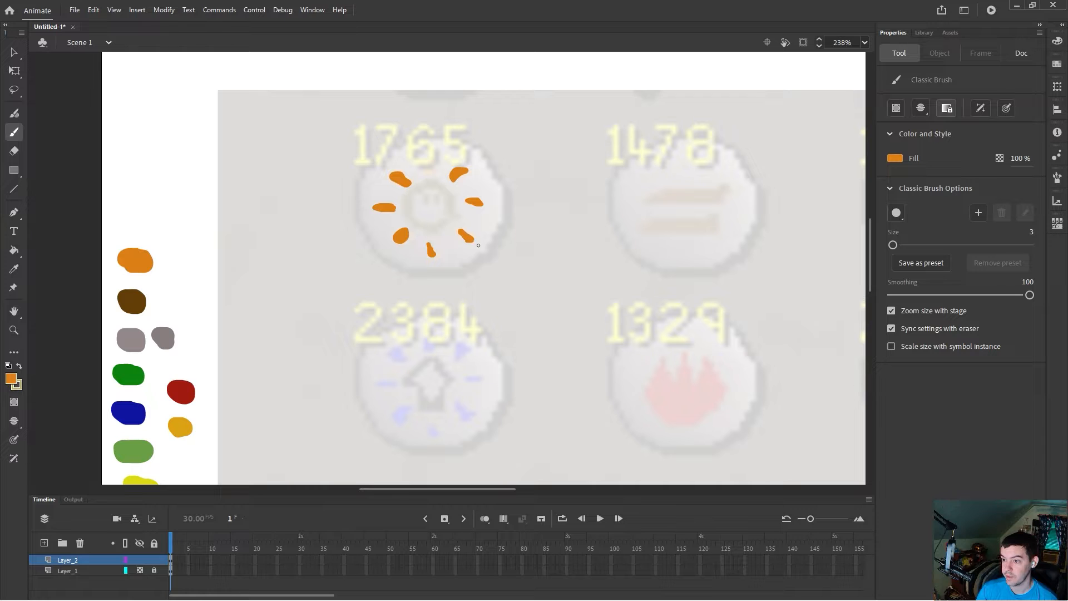
click(14, 269)
click(139, 337)
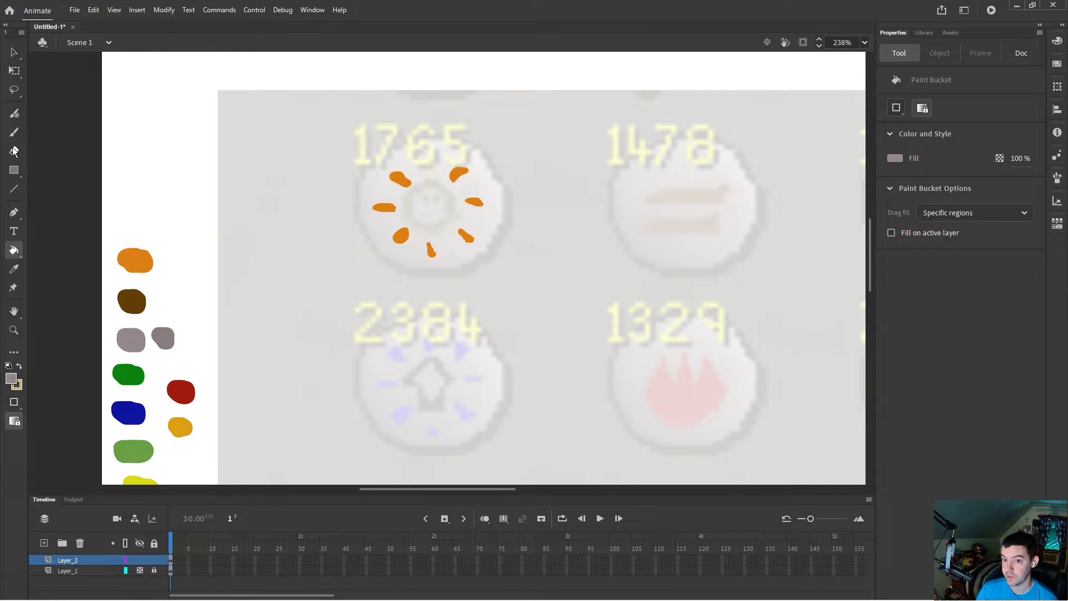
click(14, 132)
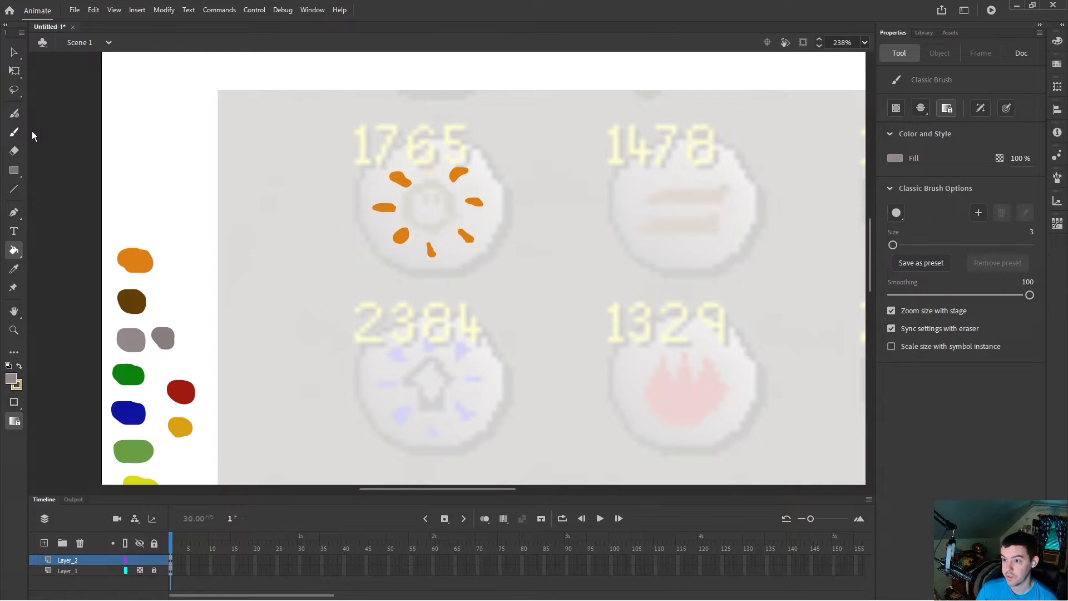
click(15, 171)
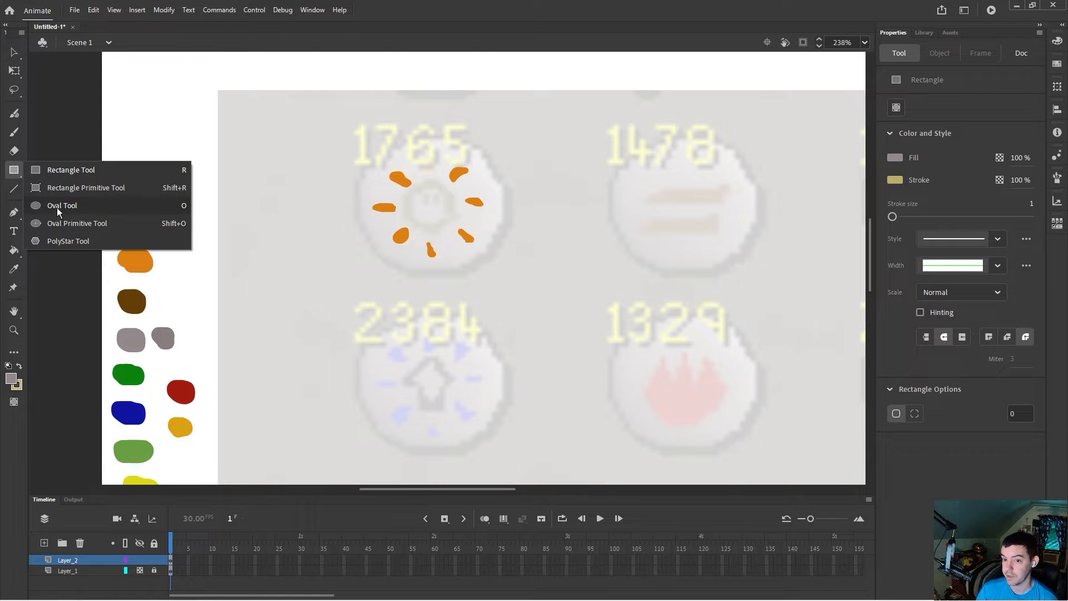
click(58, 207)
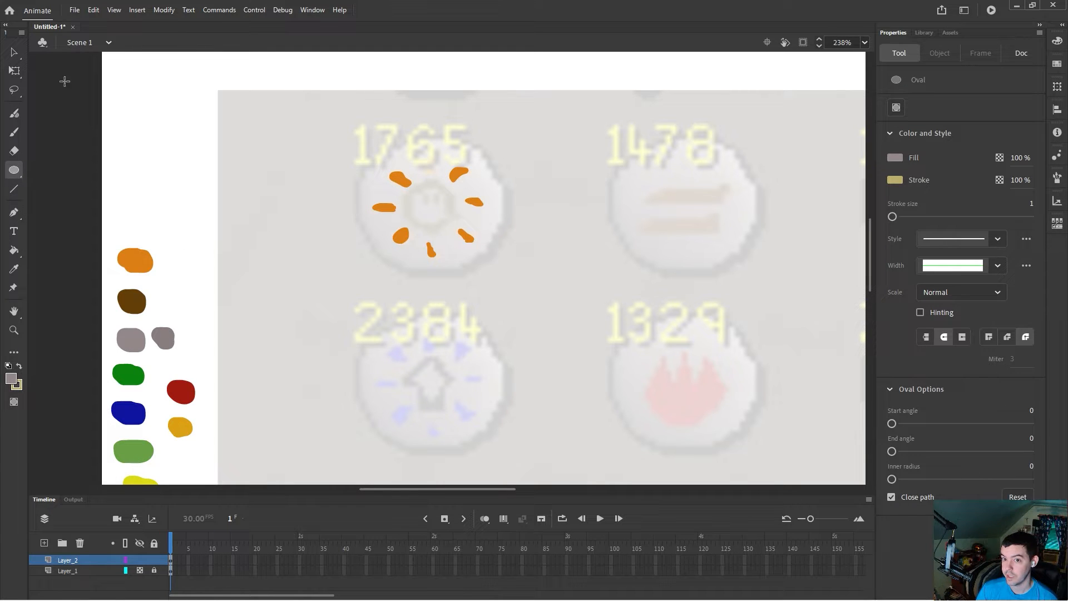
mouse_move(211, 125)
mouse_down()
mouse_move(267, 140)
mouse_move(307, 230)
mouse_up()
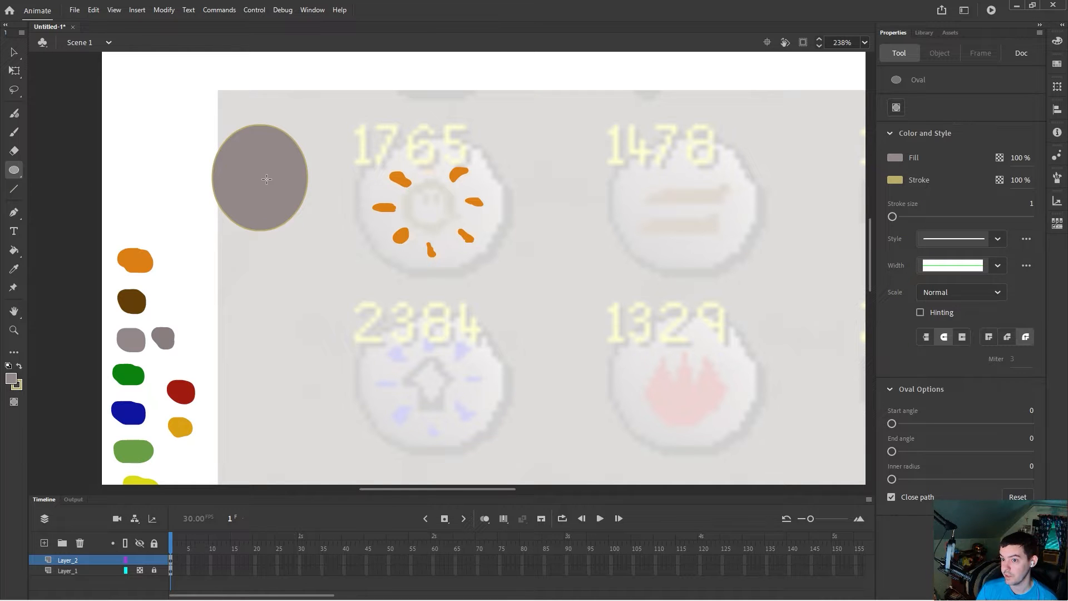
Step: Delete the grey oval and its outline next to the sun icon
click(14, 52)
click(256, 164)
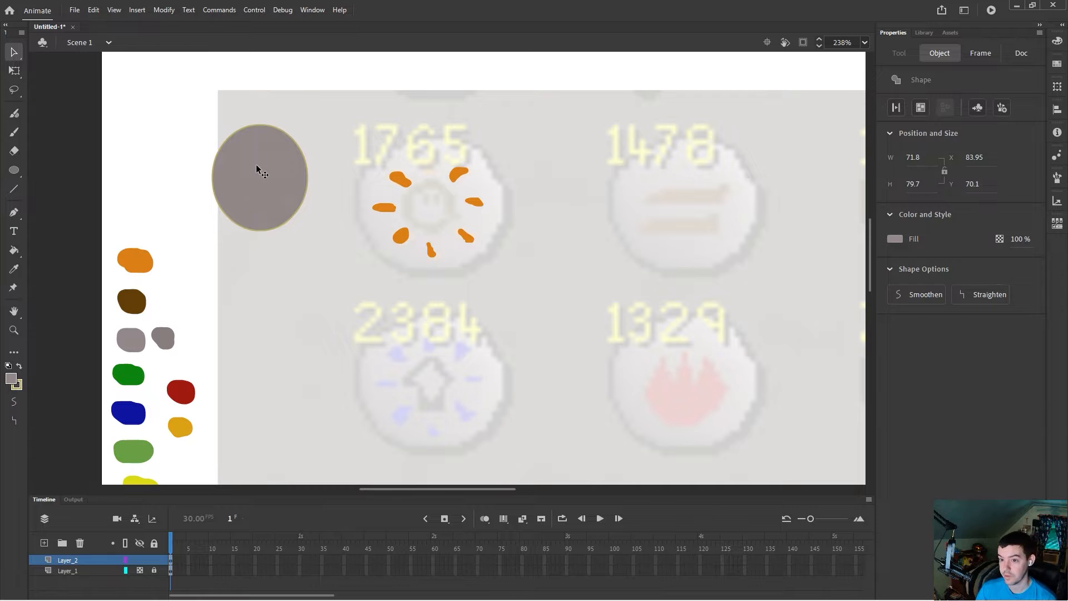
key(Delete)
click(214, 188)
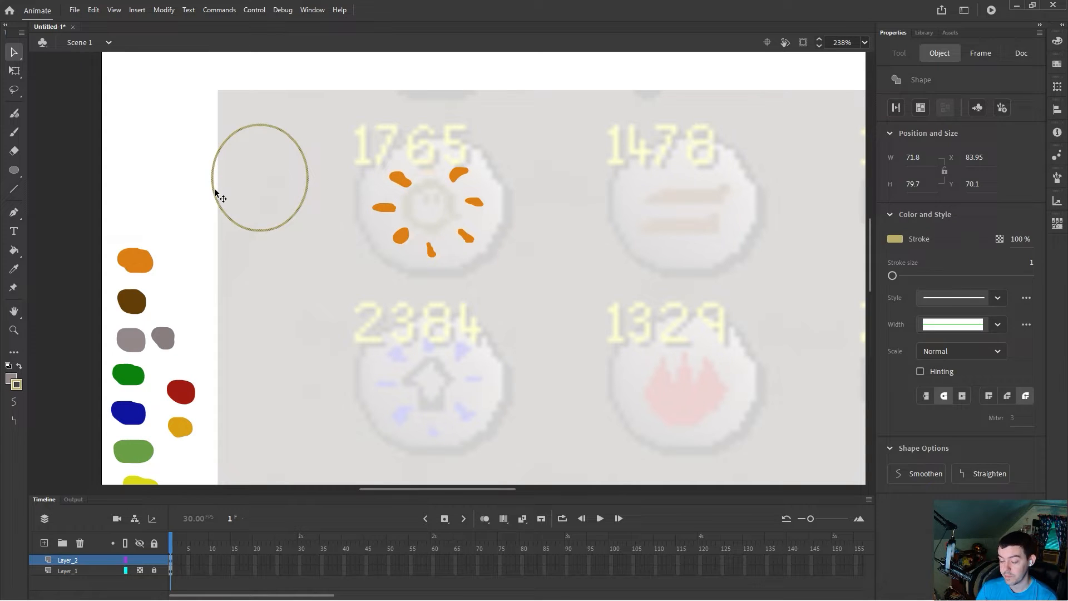
key(Delete)
Step: Set the oval stroke colour to black and draw a grey circle over the top-left sun icon
click(14, 170)
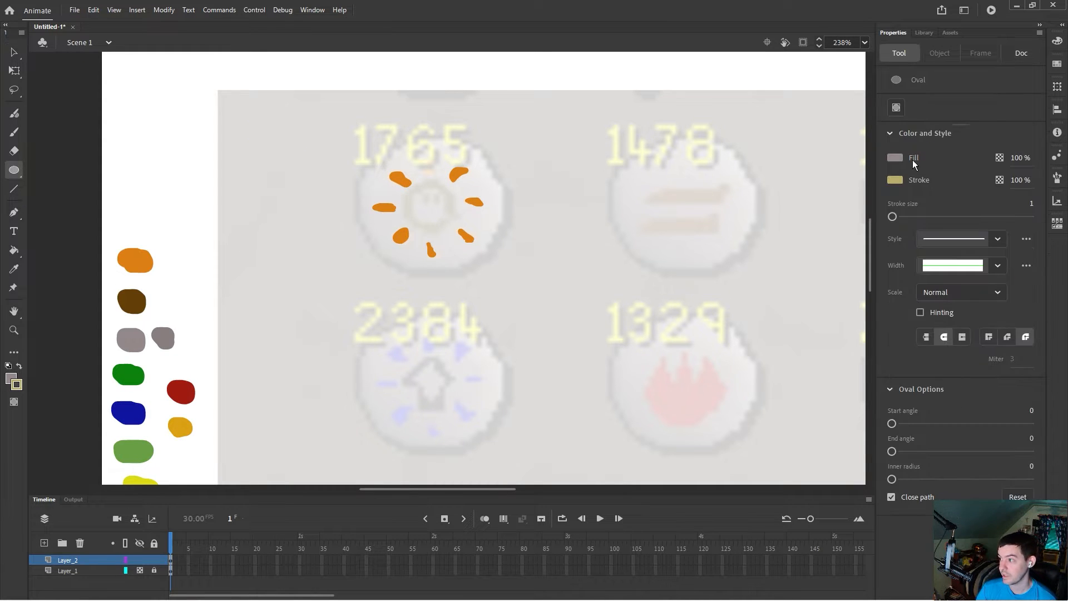
click(896, 180)
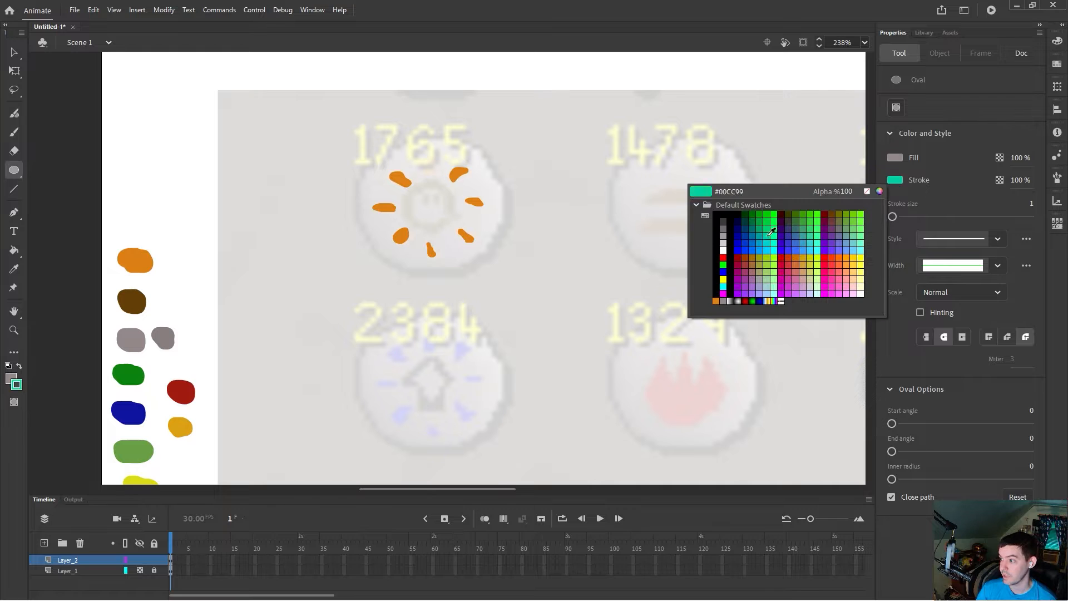
click(722, 222)
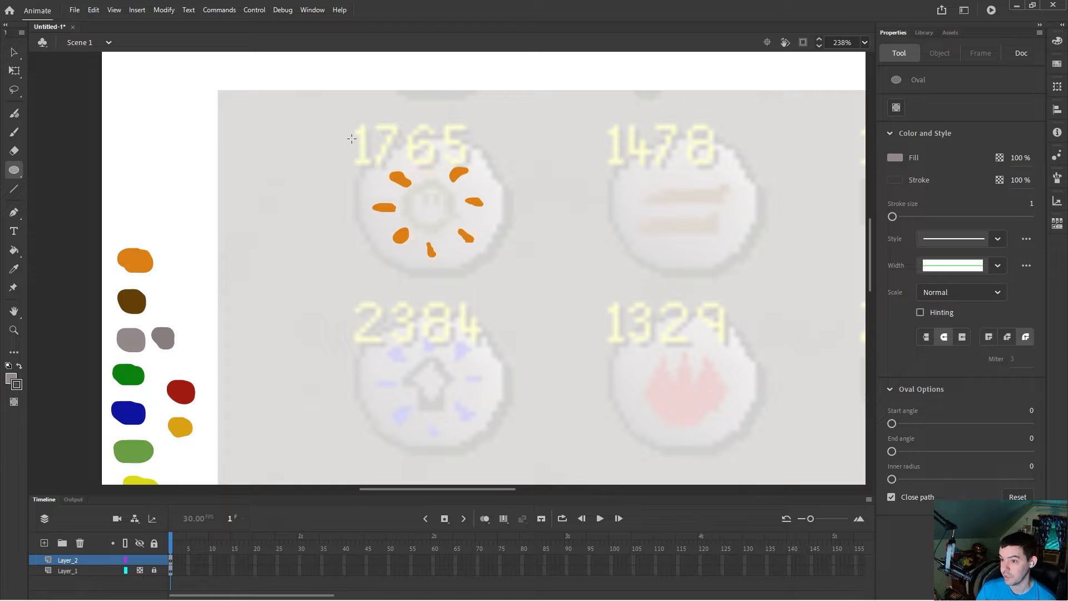
drag(353, 141, 508, 274)
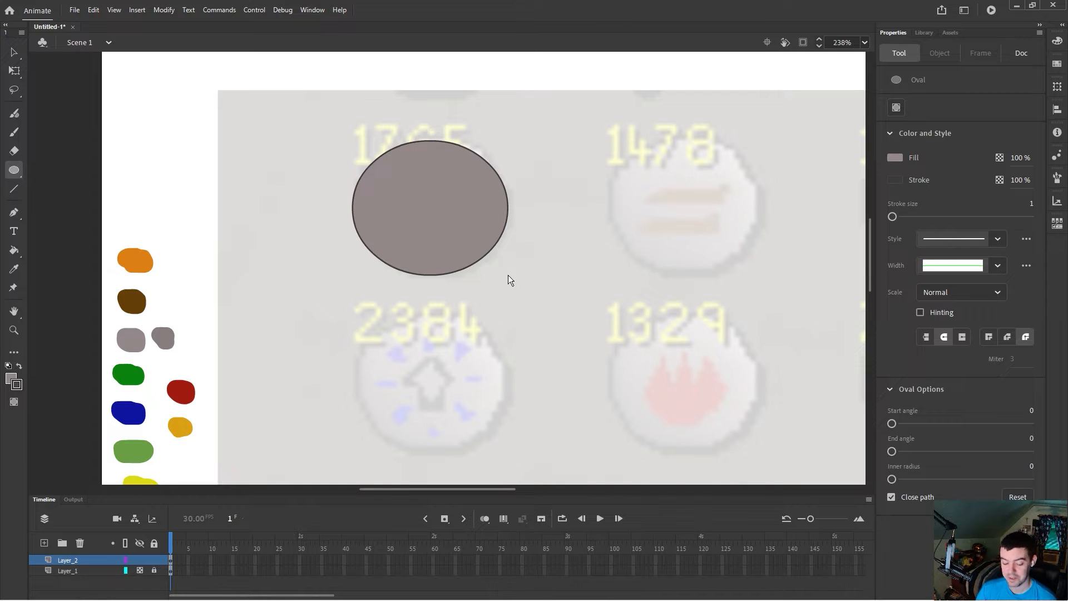
key(ctrl+z)
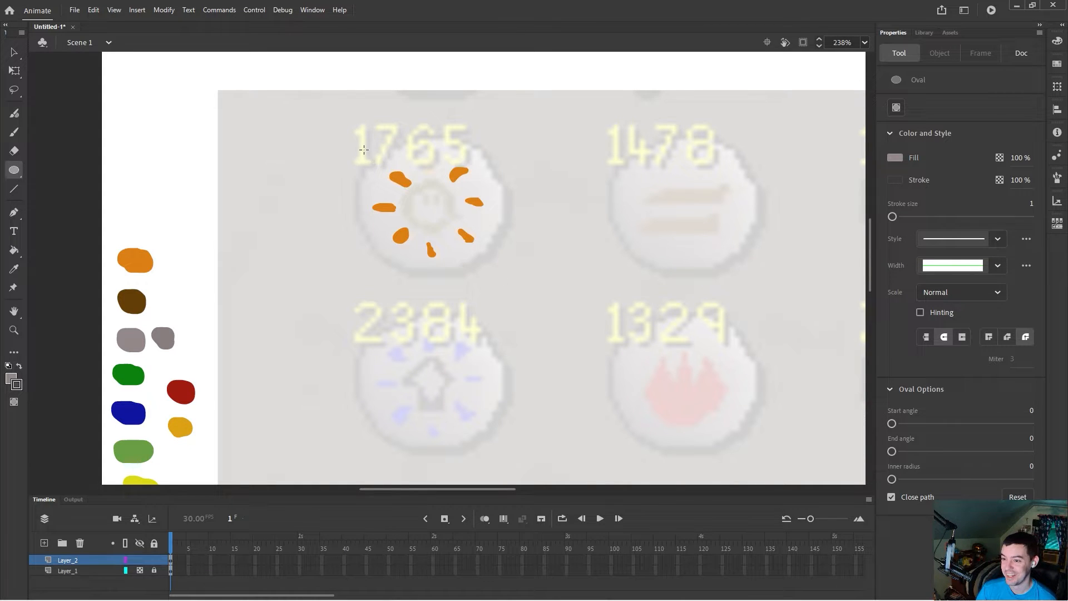
drag(363, 143, 505, 275)
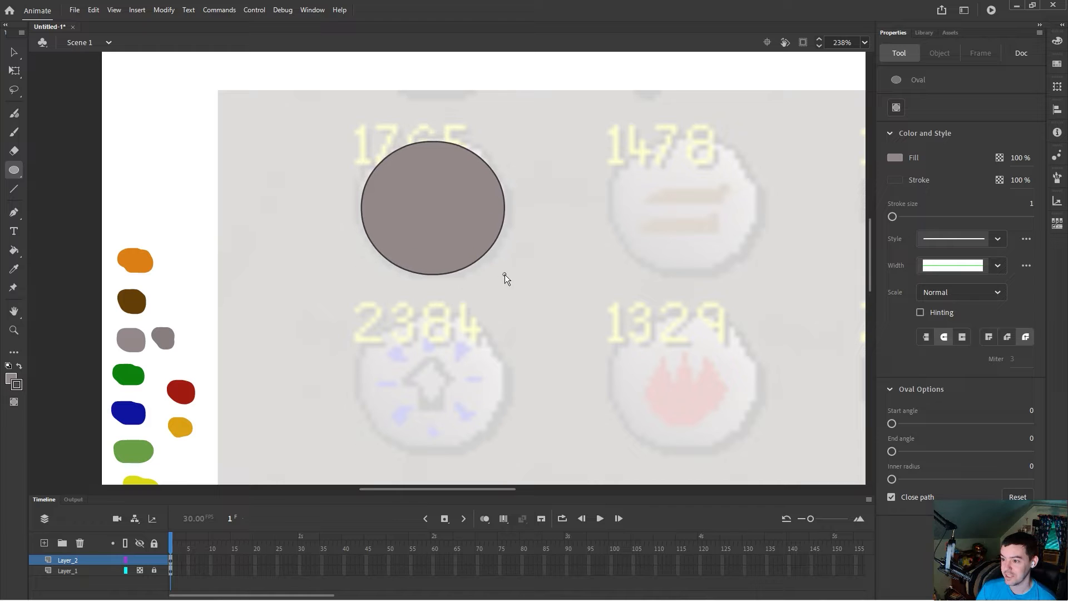
Step: Try to move the grey circle and reshape its outline, then undo those edits
key(v)
drag(415, 198, 254, 172)
drag(459, 144, 311, 127)
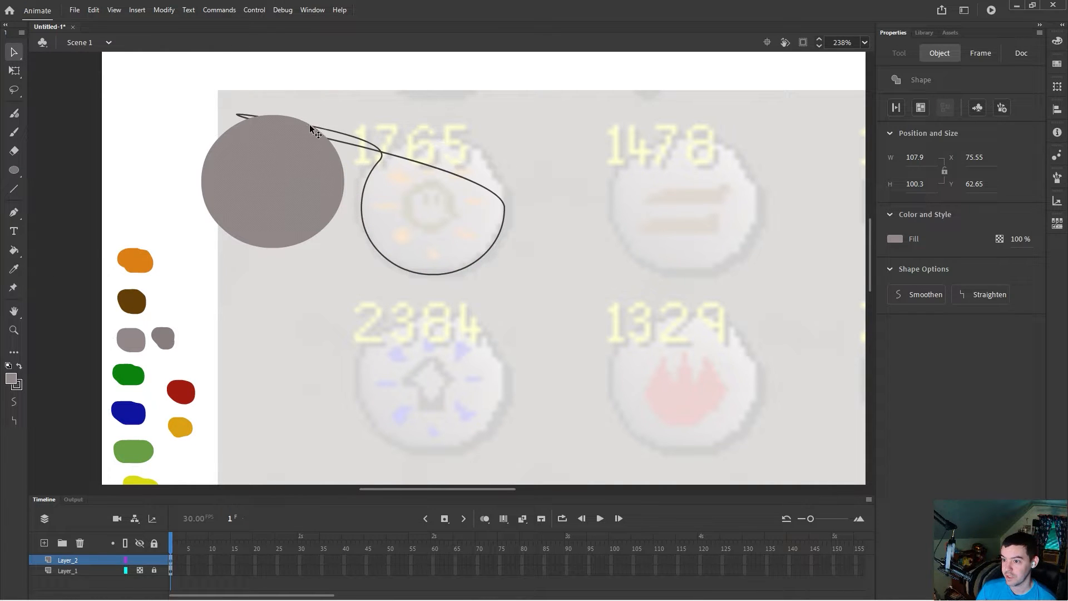
key(ctrl+z)
key(ctrl+z)
key(ctrl+z)
key(ctrl+z)
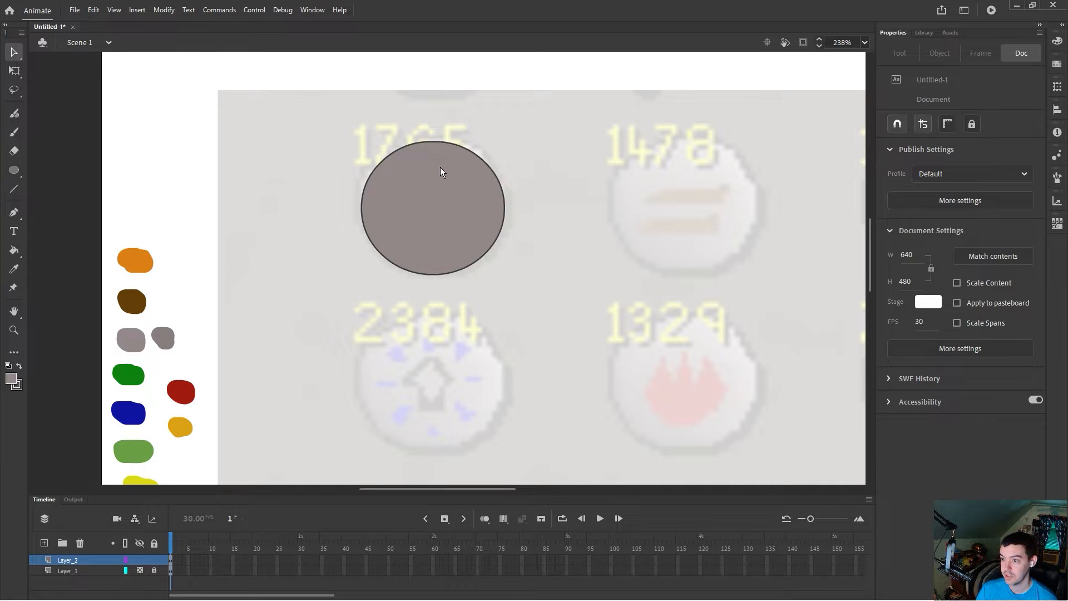
Step: Select the orange sun rays and move them onto the top-right icon
drag(304, 135, 554, 272)
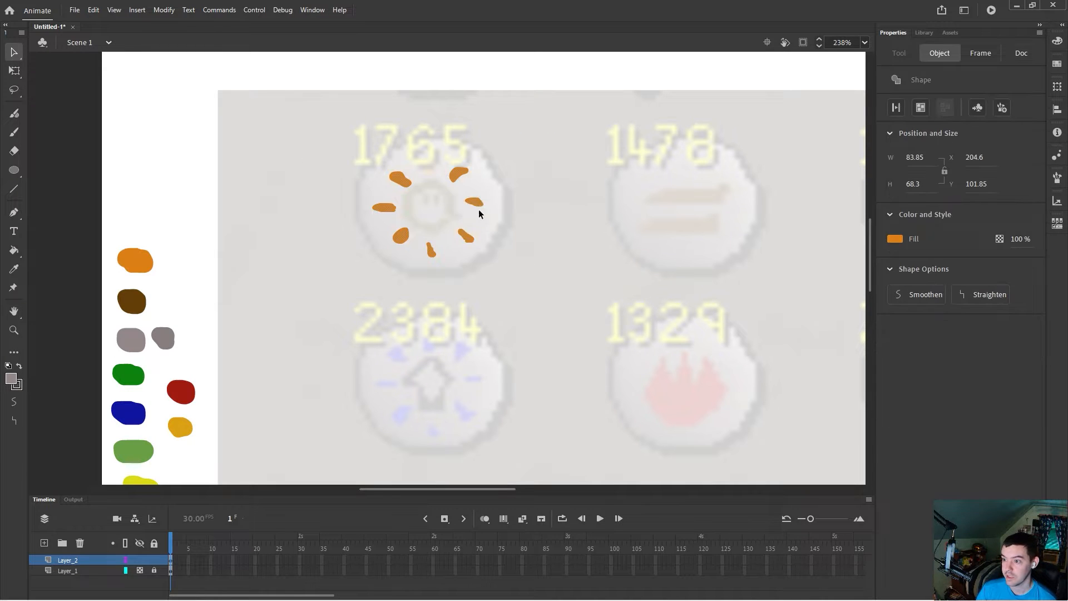
drag(459, 171, 745, 174)
Step: Draw a grey circle about 117 by 107 over the top-left sun icon
click(14, 170)
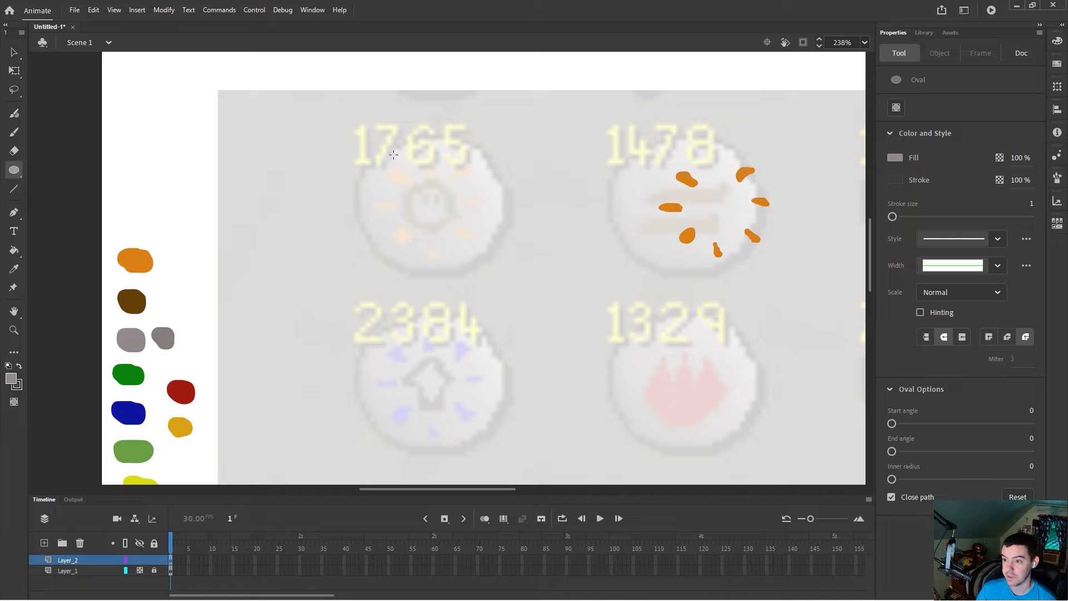
drag(351, 138, 506, 279)
click(14, 52)
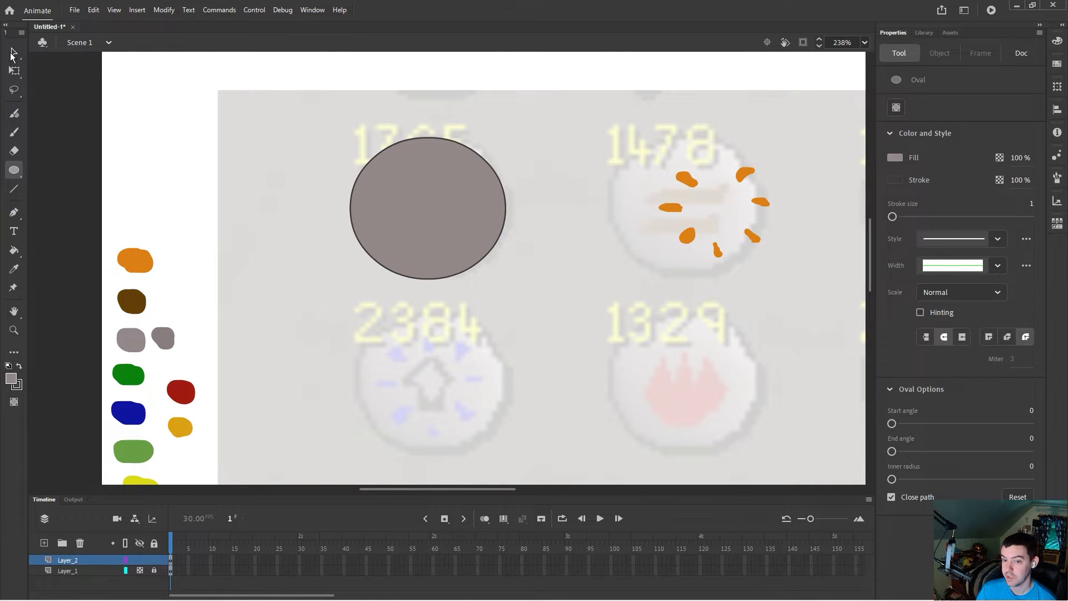
right_click(405, 193)
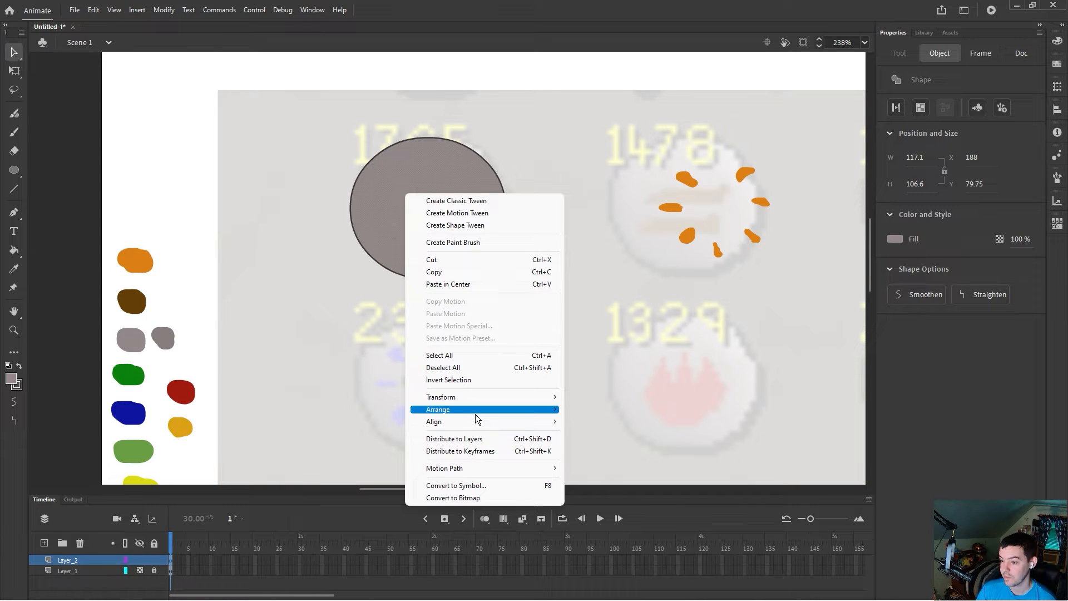
mouse_move(475, 414)
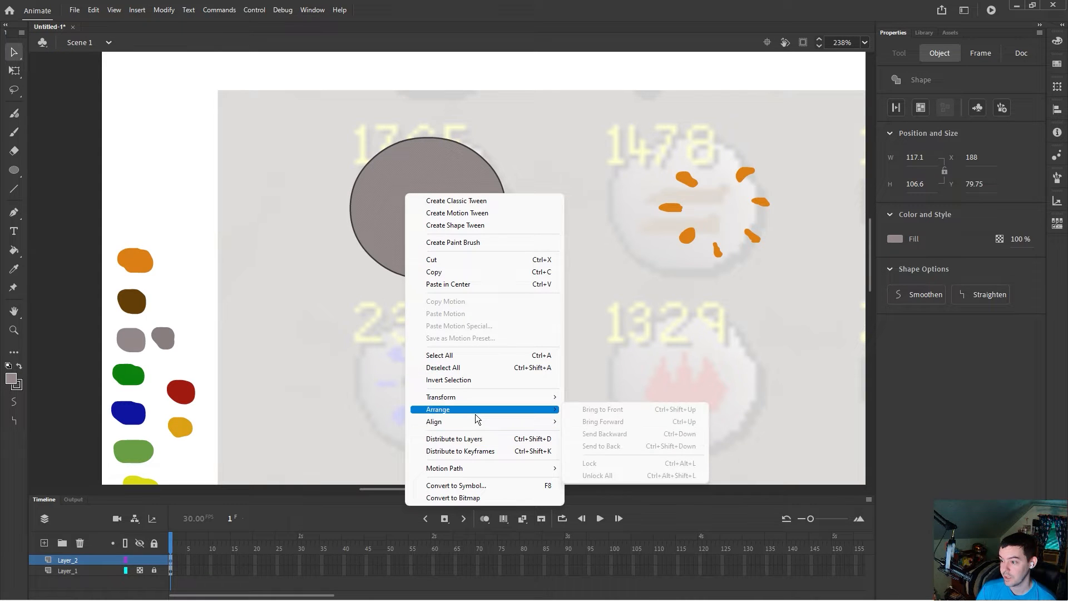
click(642, 369)
Step: Select the orange rays and move them back onto the grey circle
drag(813, 277, 650, 158)
mouse_move(762, 203)
mouse_down()
mouse_move(441, 198)
mouse_move(471, 205)
mouse_up()
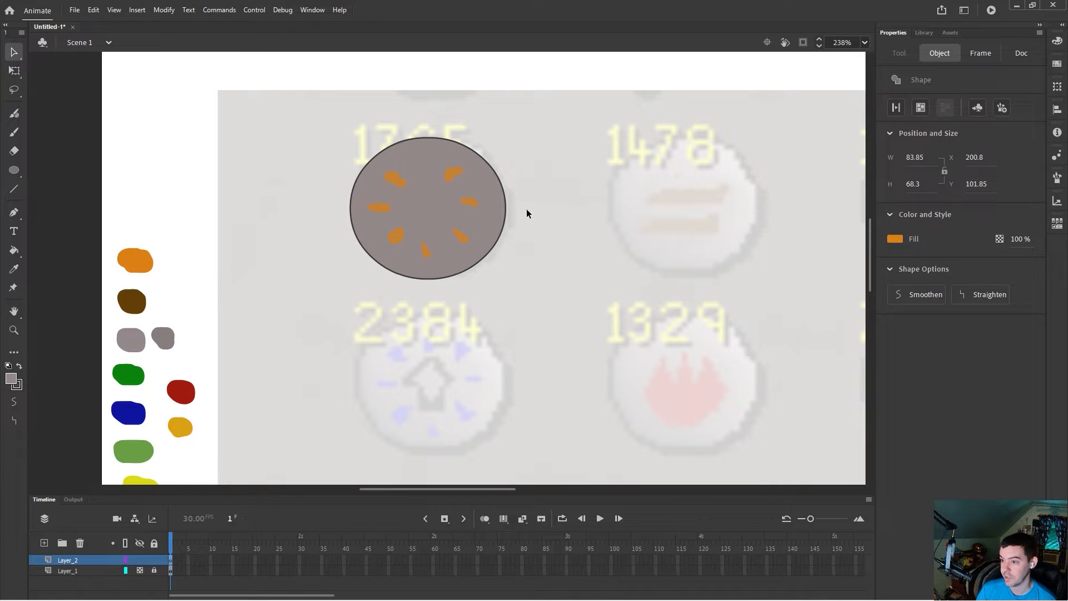
click(543, 221)
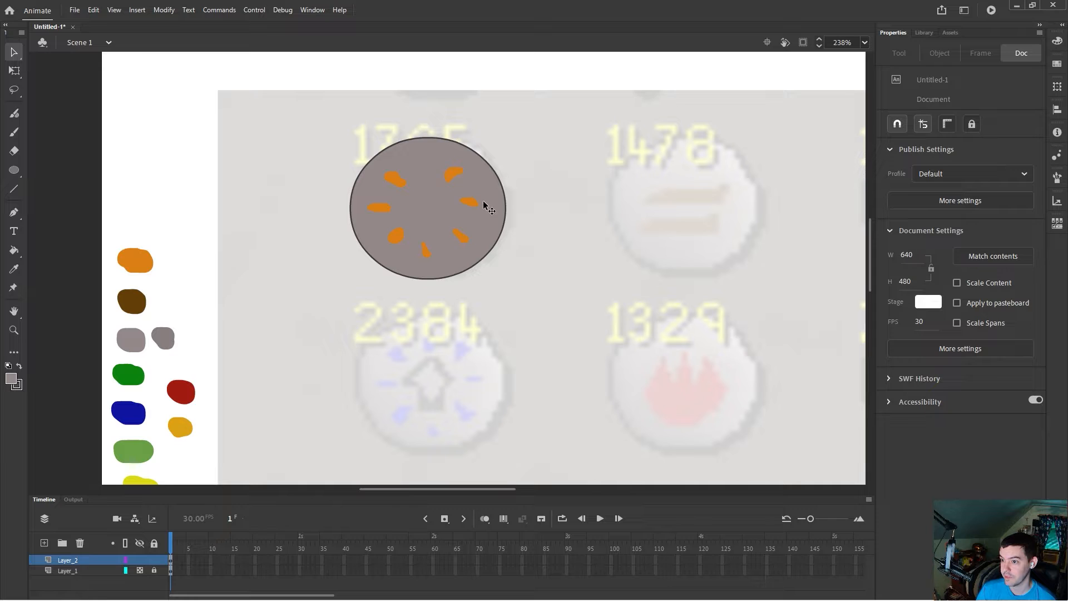
Step: Sample the orange swatch and brush an extra ray at the top of the grey circle
click(14, 269)
click(146, 257)
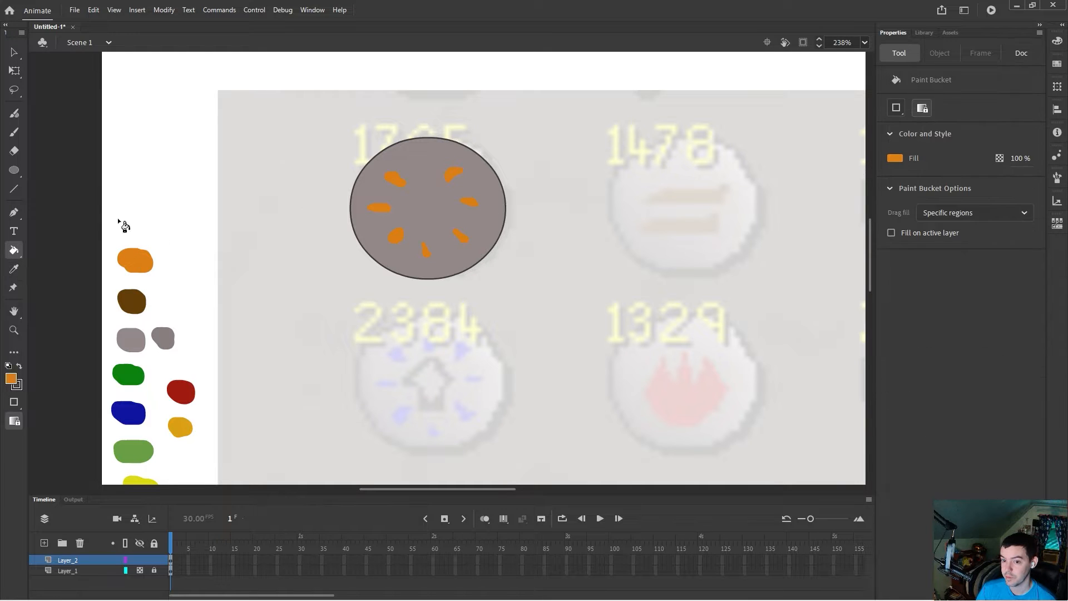
click(14, 132)
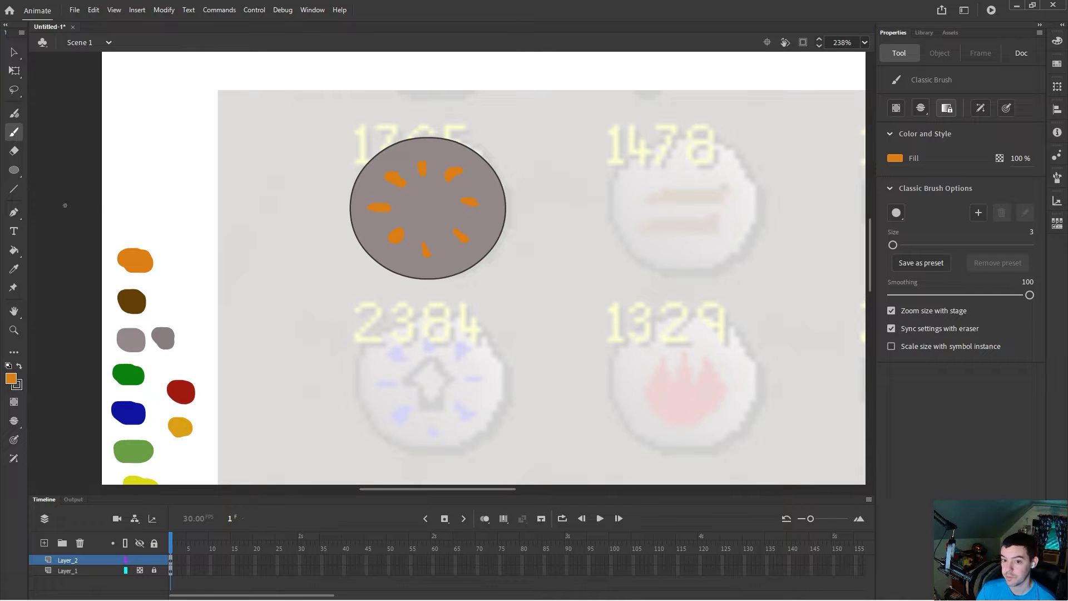
Step: Sample the grey swatch as the brush fill and set the brush size to 1
click(15, 271)
click(162, 337)
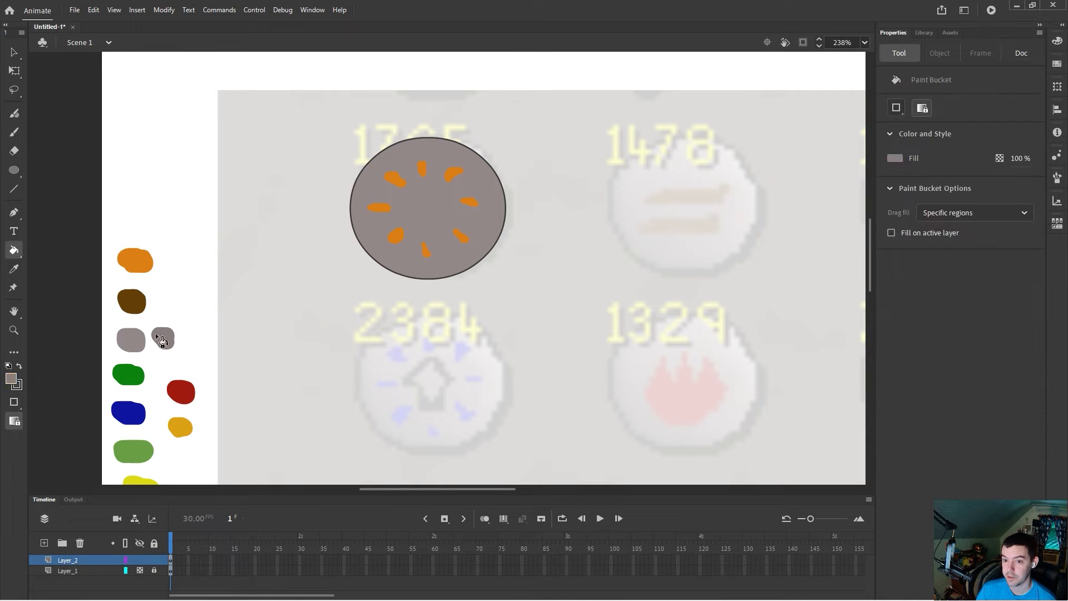
key(b)
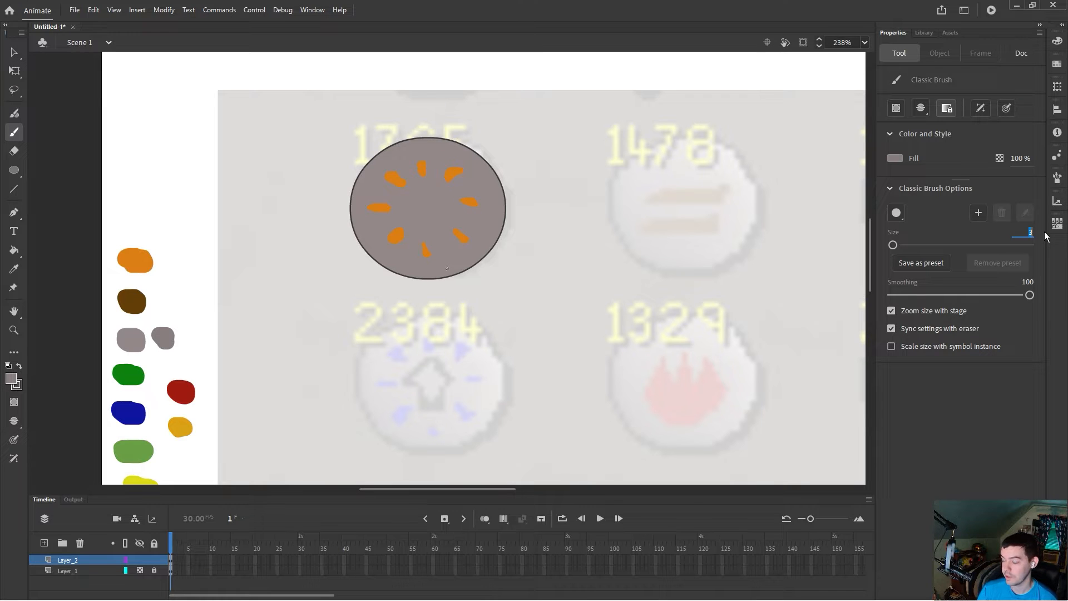
text(3)
text(1)
key(Return)
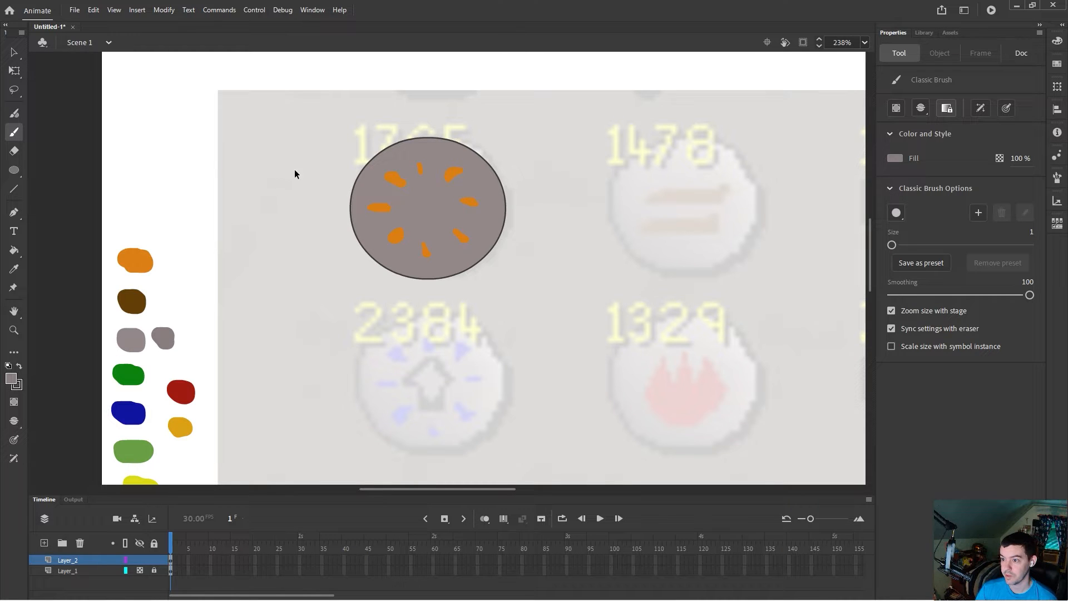
Step: Undo the extra ray and the move of the orange rays onto the circle
key(ctrl+z)
key(ctrl+z)
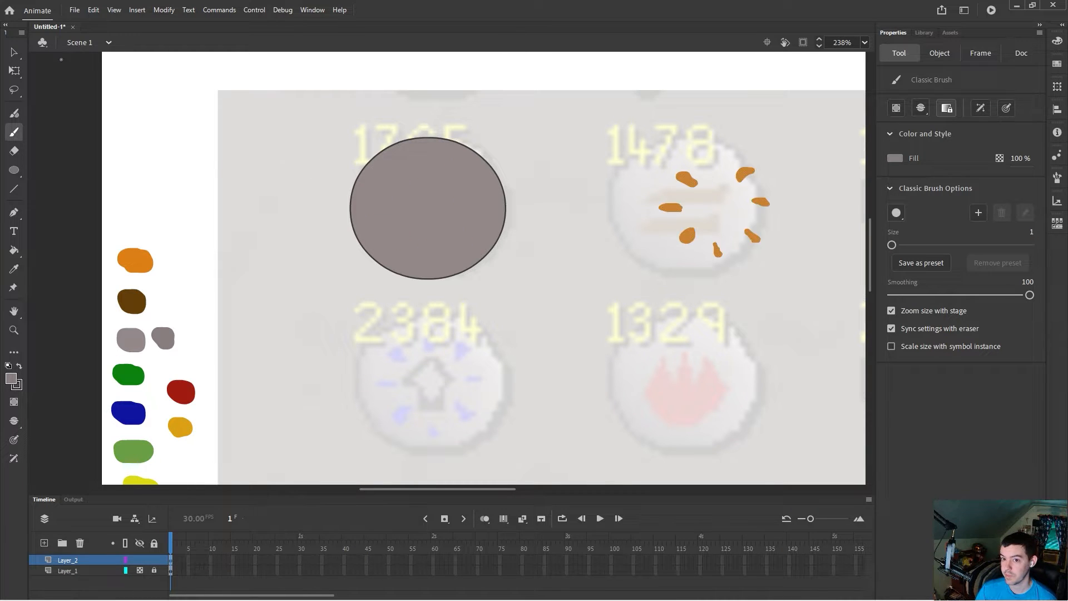
Step: Duplicate the grey circle and move the copy below the stage
click(14, 52)
drag(281, 127, 552, 328)
drag(443, 211, 432, 401)
scroll(487, 349, down, 3)
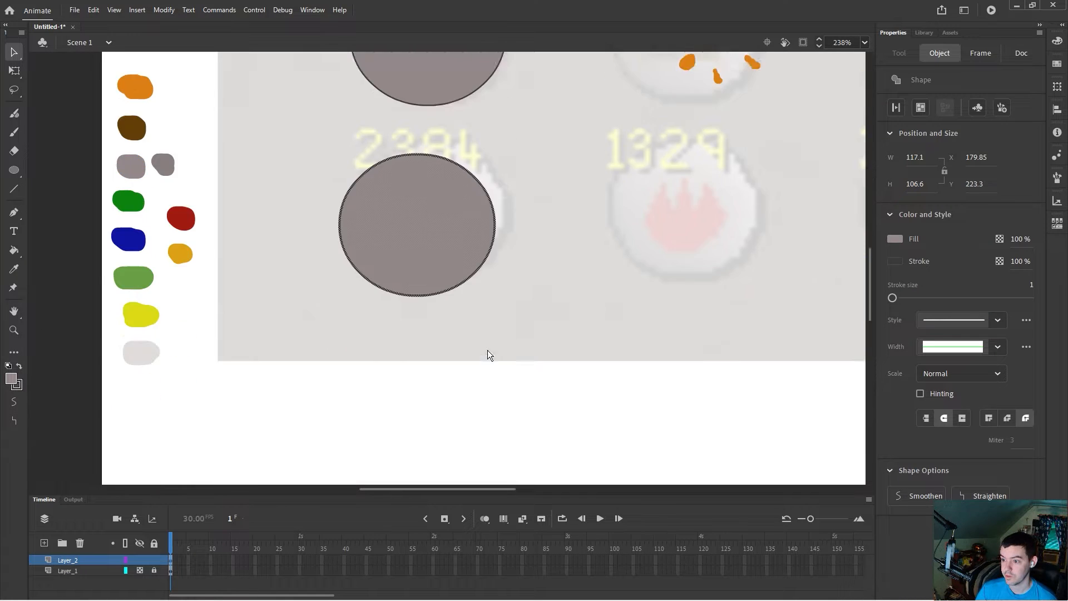
scroll(443, 153, down, 2)
scroll(433, 176, up, 1)
drag(425, 144, 436, 366)
Step: Paste copies of the grey circle to form a row of five below the stage
scroll(529, 304, down, 1)
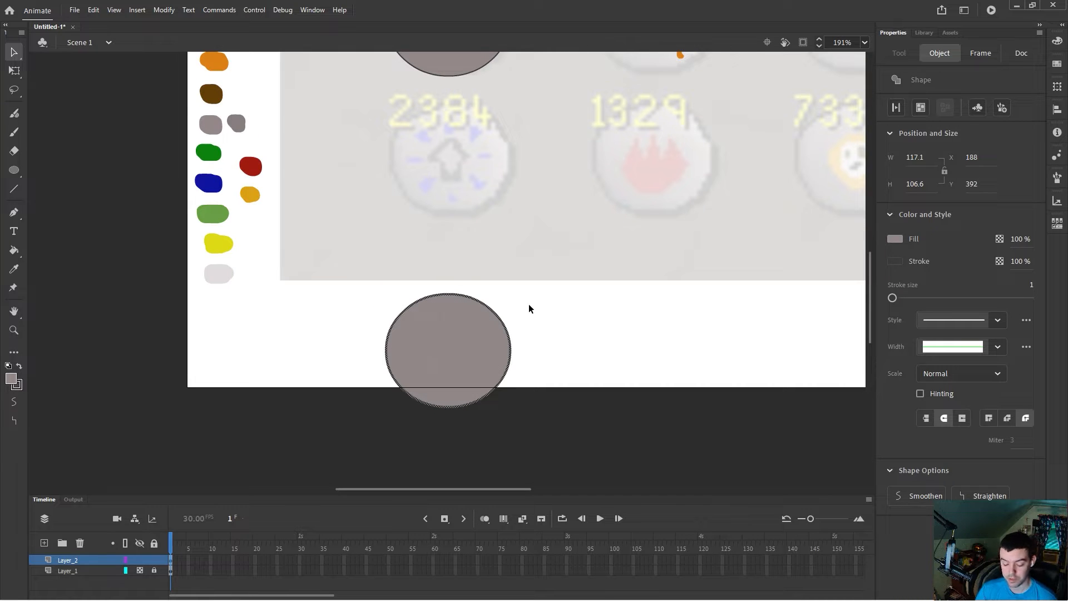
scroll(586, 309, down, 2)
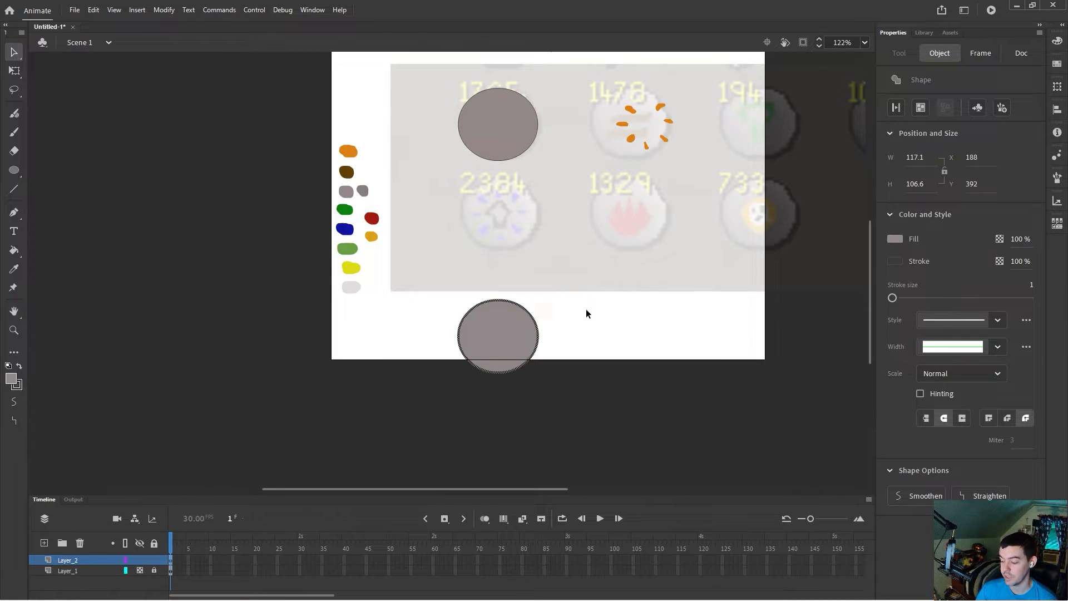
scroll(595, 333, down, 1)
drag(573, 488, 671, 488)
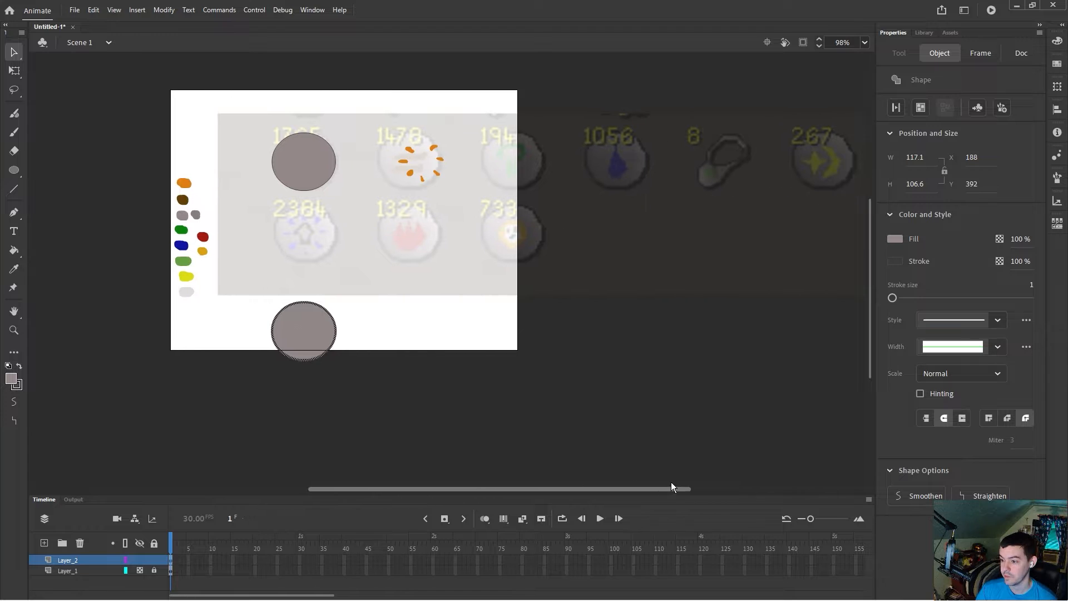
drag(336, 334, 424, 389)
key(ctrl+v)
drag(463, 265, 549, 379)
key(ctrl+v)
drag(465, 282, 652, 397)
key(ctrl+v)
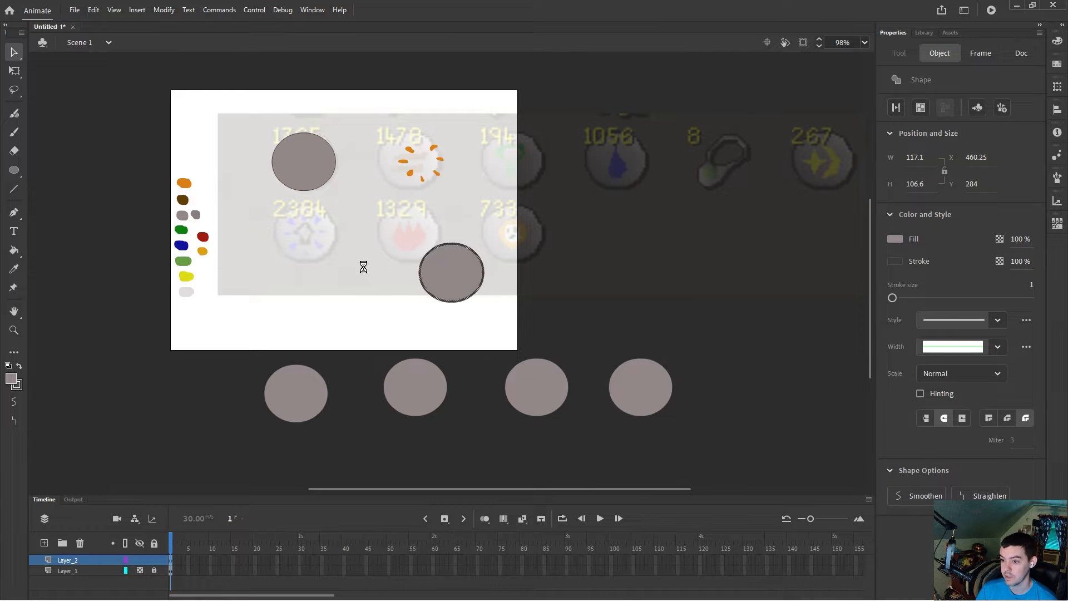
drag(443, 277, 763, 386)
Step: Paste five more grey circles as a second row beneath the first
key(ctrl+v)
drag(449, 275, 276, 423)
scroll(310, 391, down, 2)
drag(285, 340, 298, 380)
key(ctrl+v)
drag(452, 303, 429, 386)
key(ctrl+v)
drag(441, 263, 530, 370)
key(ctrl+v)
drag(450, 269, 646, 369)
key(ctrl+v)
drag(460, 267, 769, 376)
scroll(663, 352, up, 3)
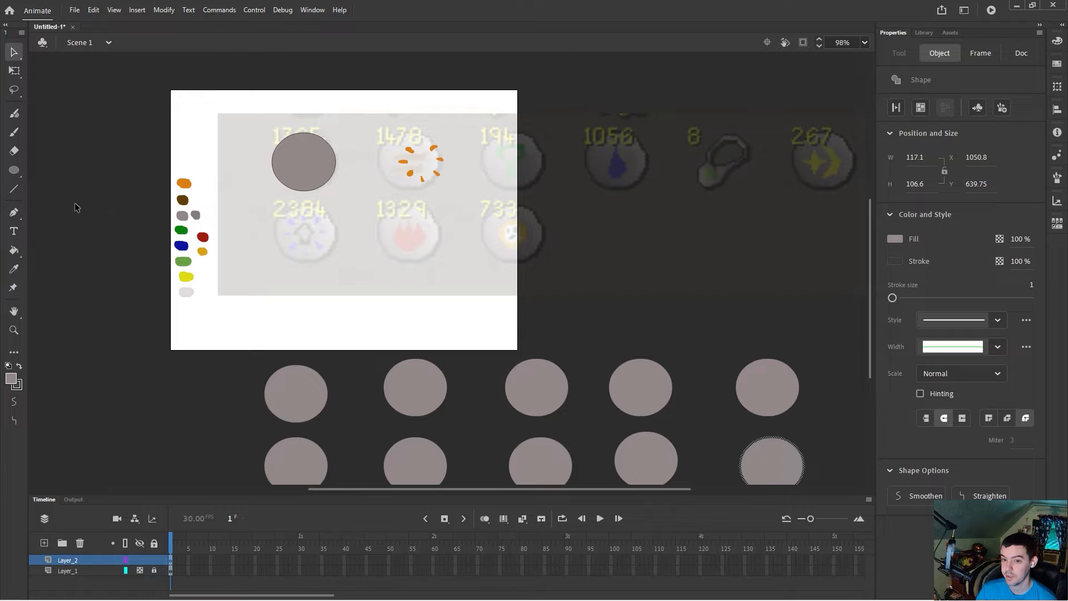
Step: Sample the darker grey swatch as the brush fill colour
click(14, 132)
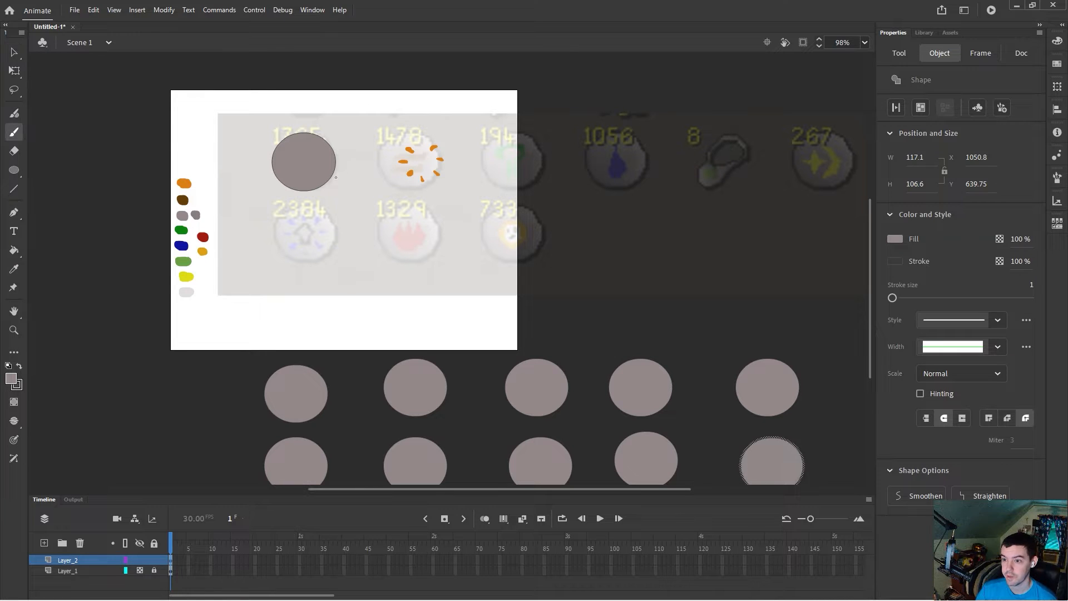
click(11, 380)
click(196, 216)
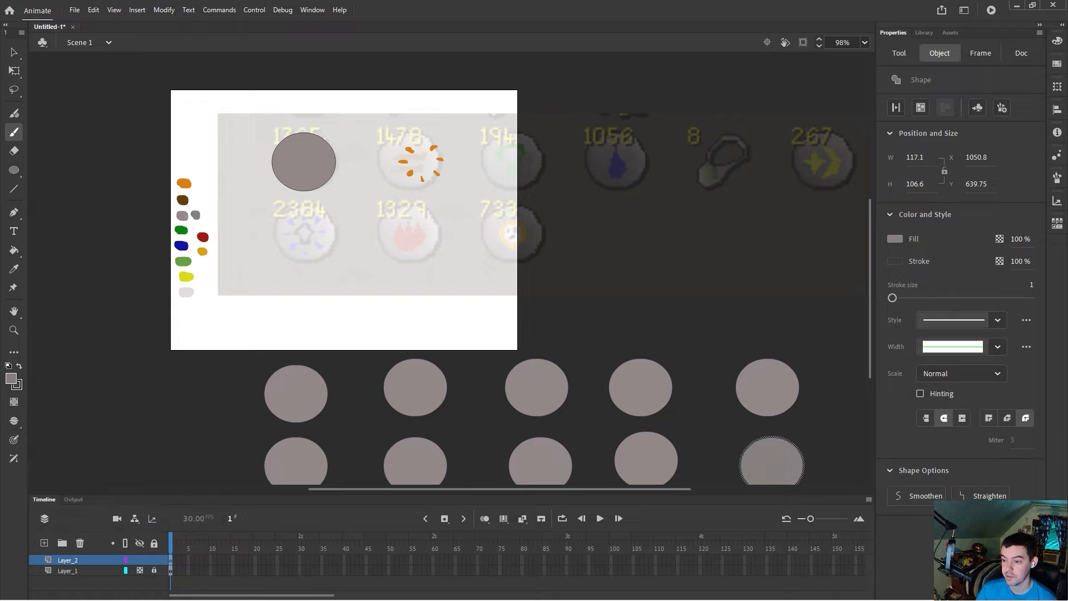
click(14, 52)
click(102, 264)
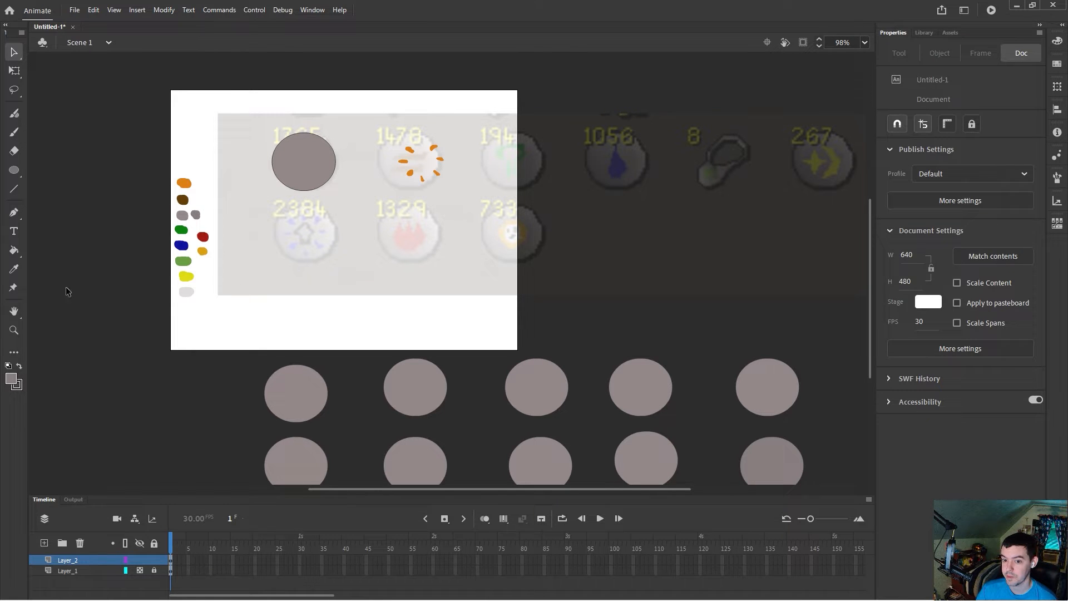
click(14, 270)
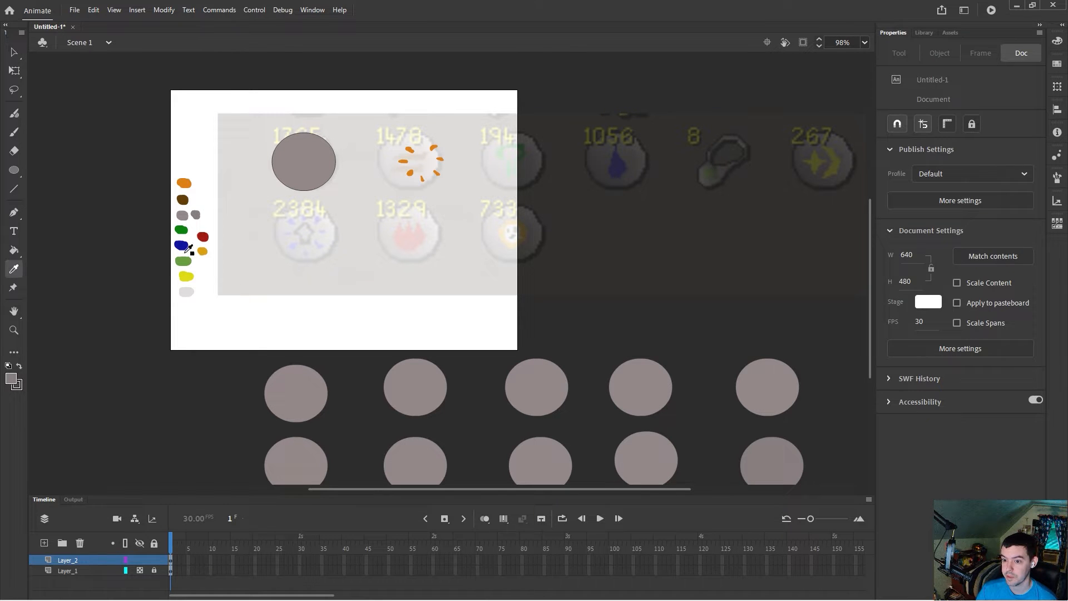
click(196, 215)
click(19, 132)
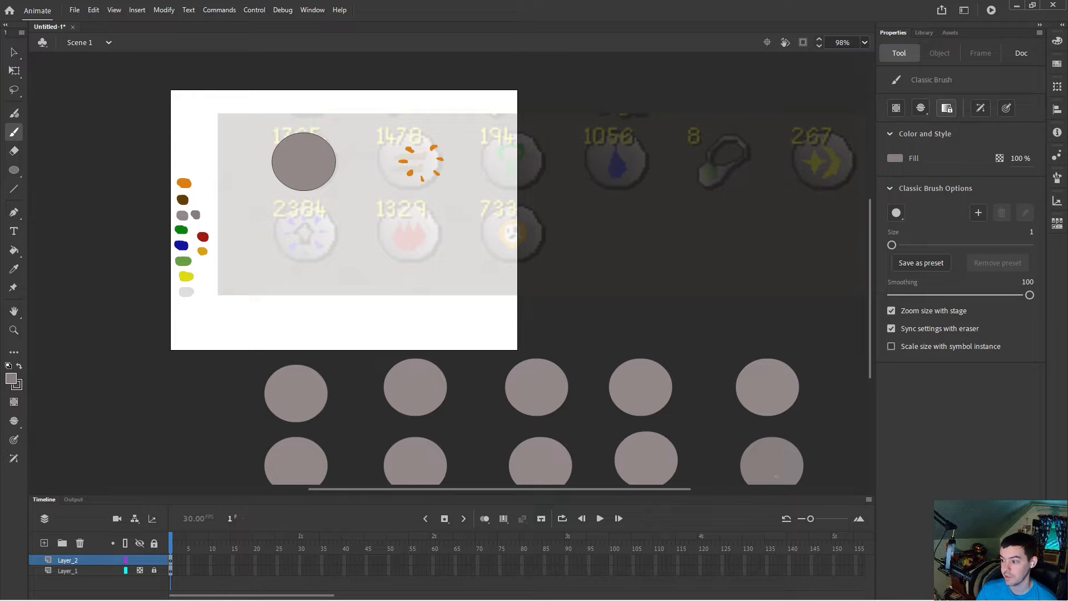
scroll(352, 233, up, 4)
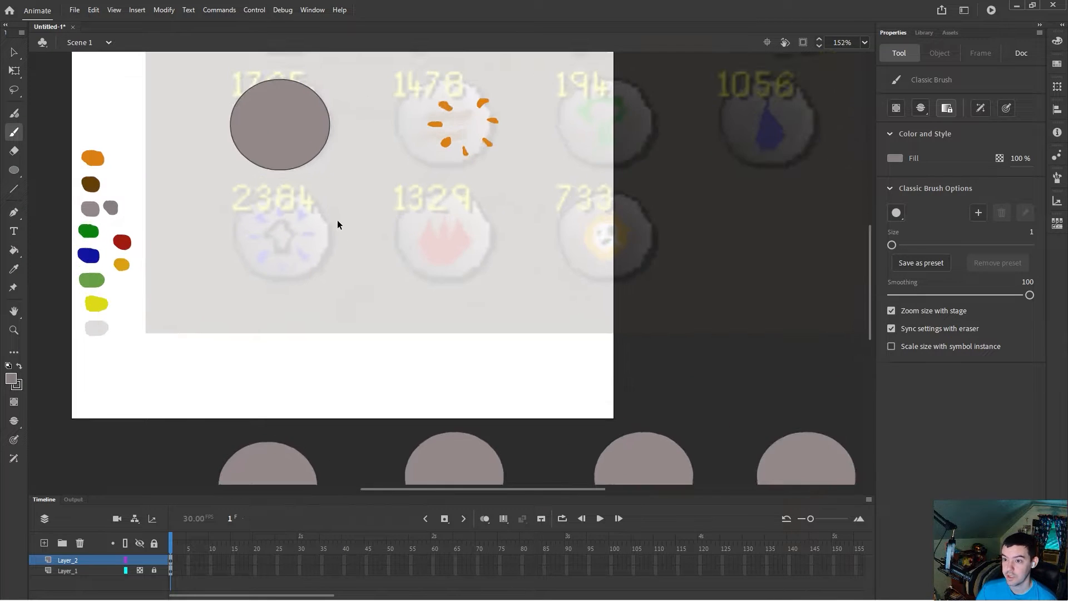
drag(436, 489, 407, 489)
scroll(439, 418, up, 3)
scroll(439, 413, down, 1)
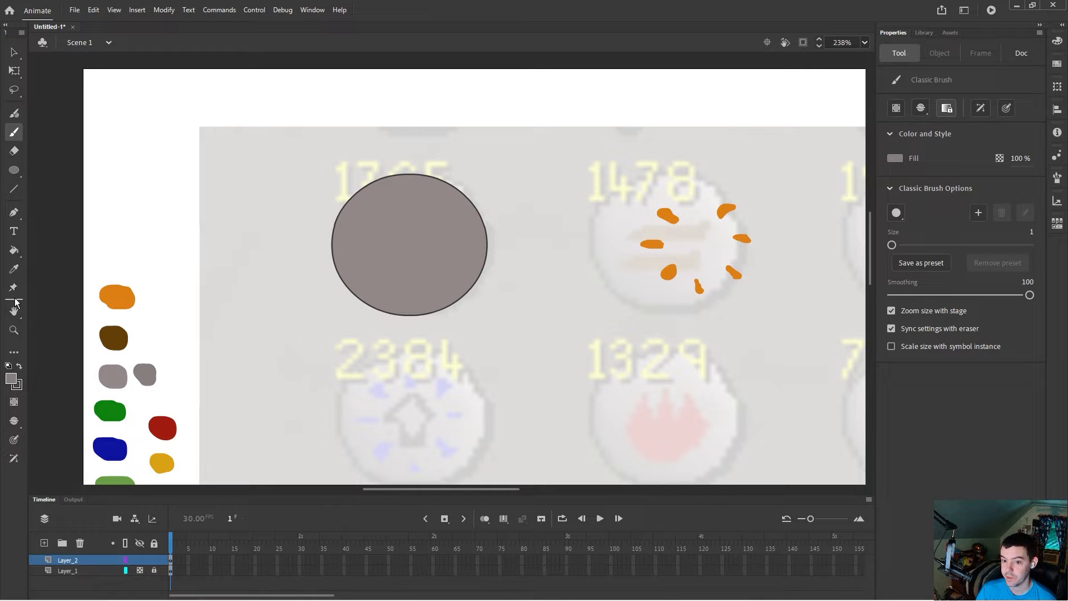
Step: Set the brush fill to a darker grey, 6B6363, and paint a crescent shadow along the first grey circle's right edge
click(14, 330)
drag(255, 134, 574, 382)
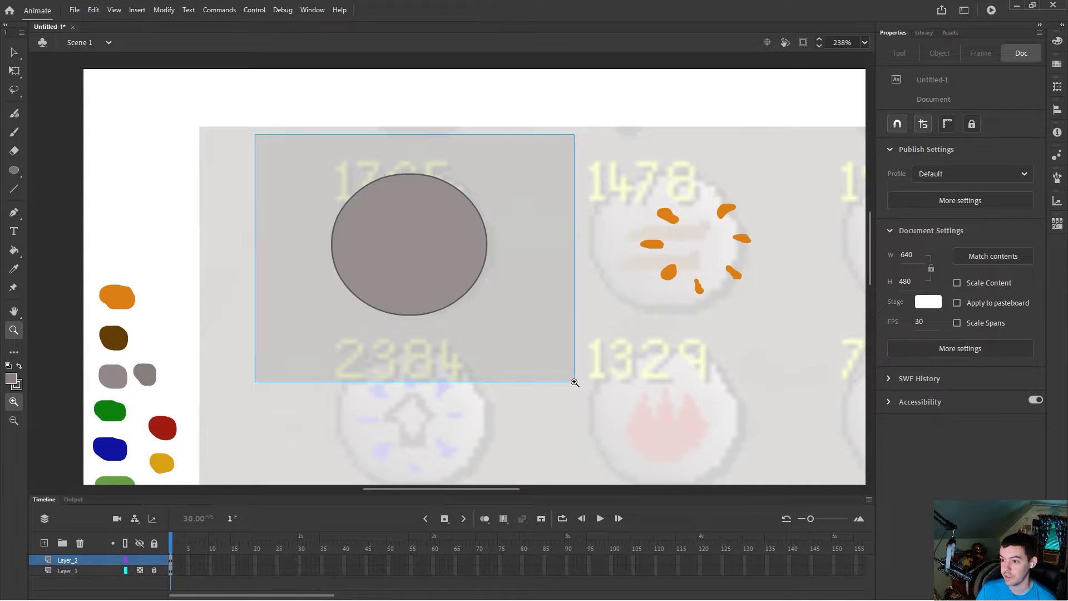
drag(575, 382, 573, 382)
alt+click(573, 363)
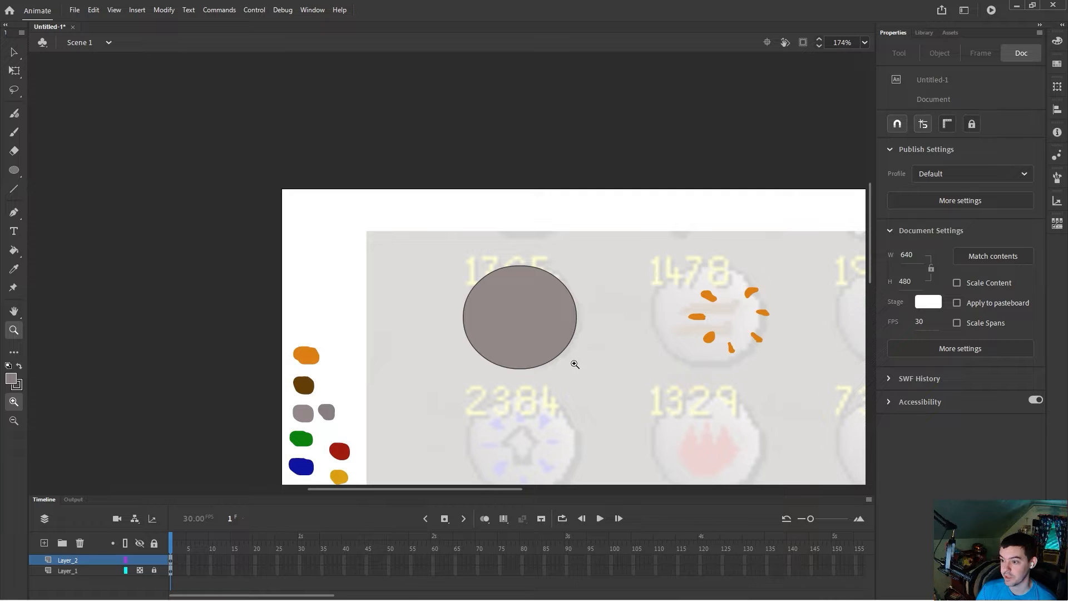
click(17, 426)
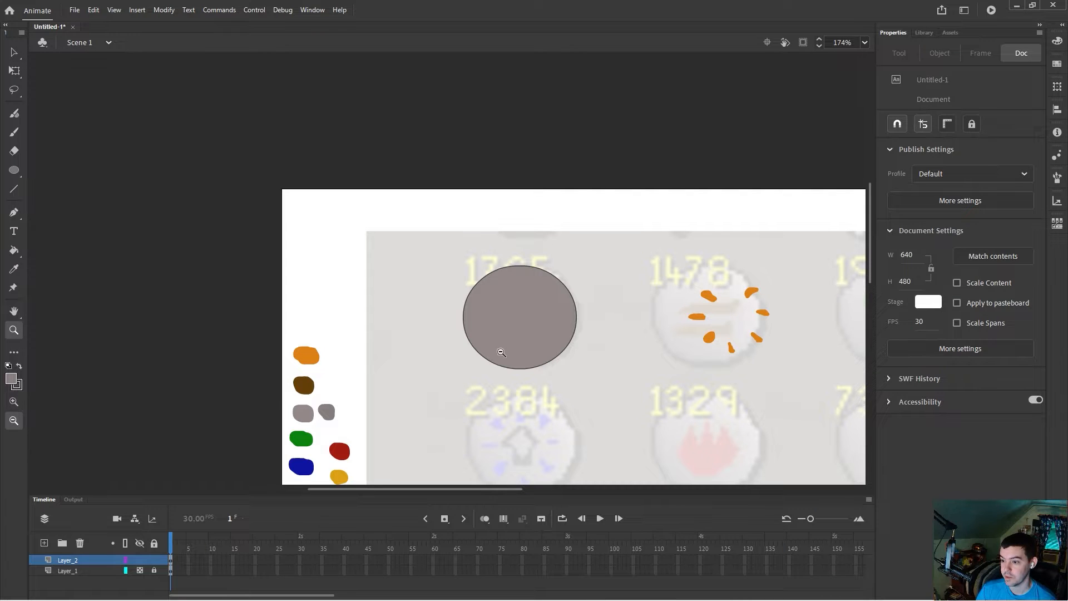
click(519, 351)
click(518, 351)
click(14, 400)
click(436, 262)
click(446, 242)
click(460, 261)
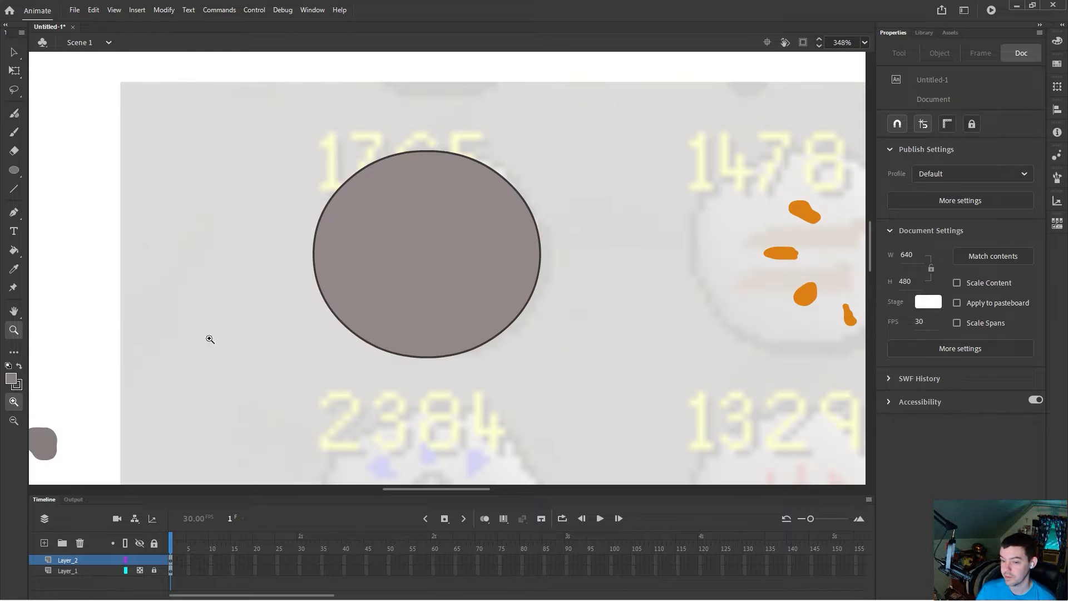
drag(257, 105, 643, 394)
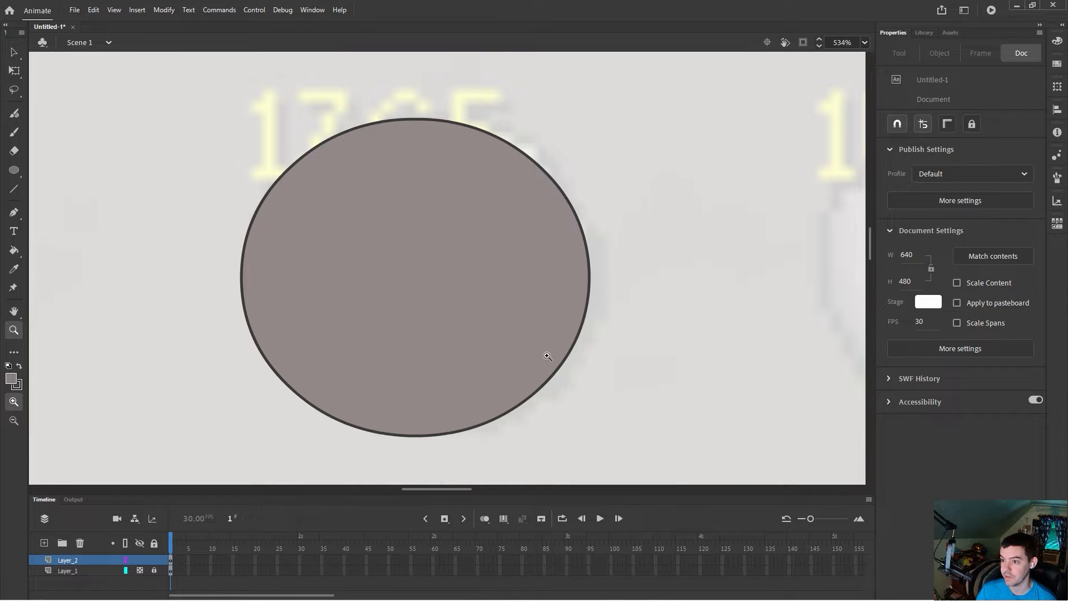
click(14, 419)
click(347, 333)
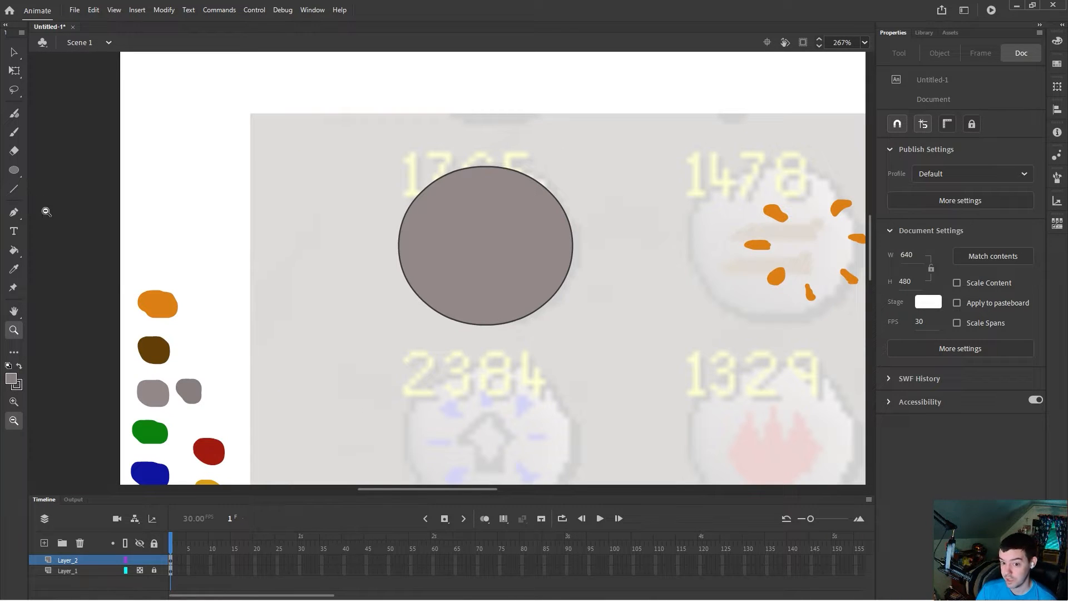
click(14, 132)
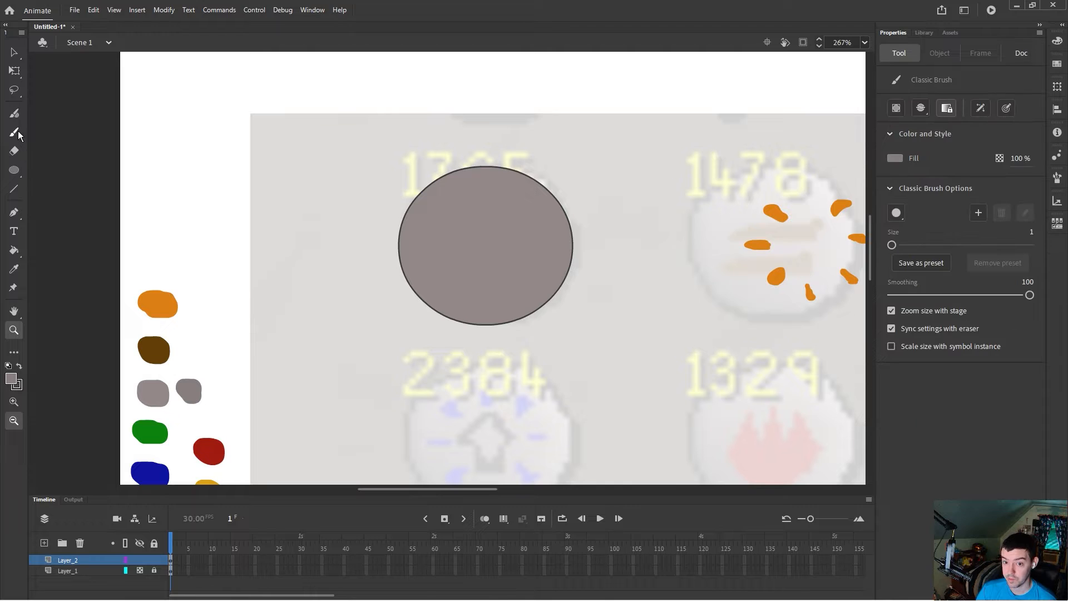
click(11, 381)
click(187, 384)
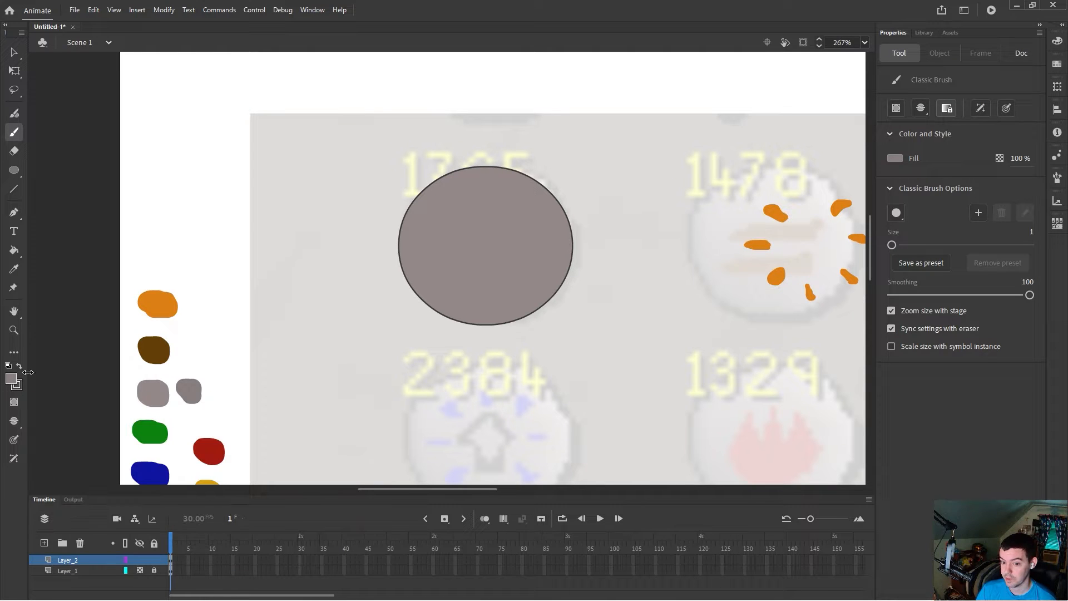
click(11, 380)
click(215, 402)
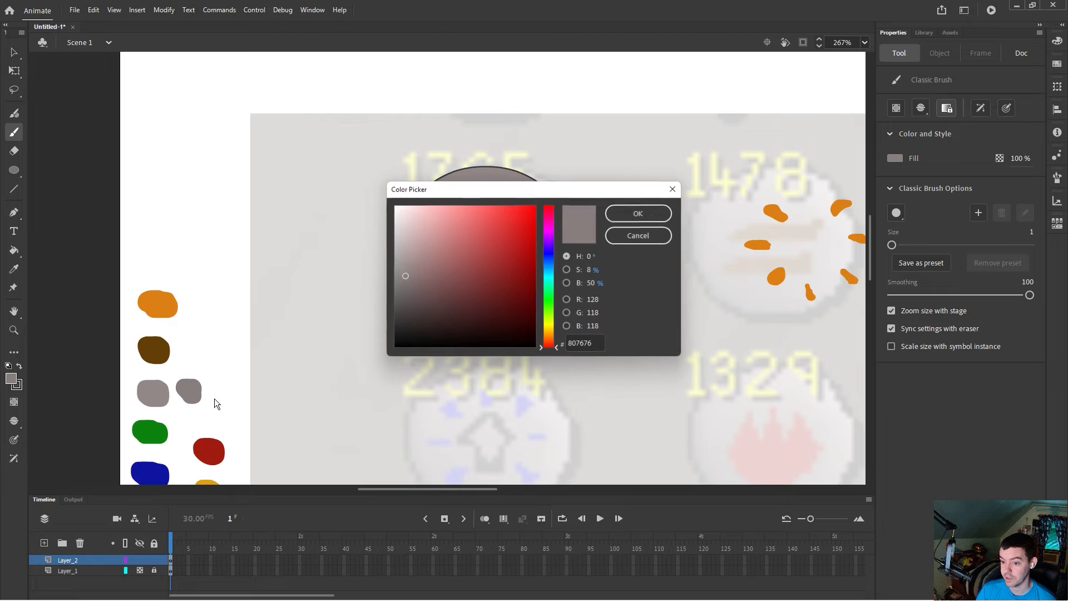
click(404, 288)
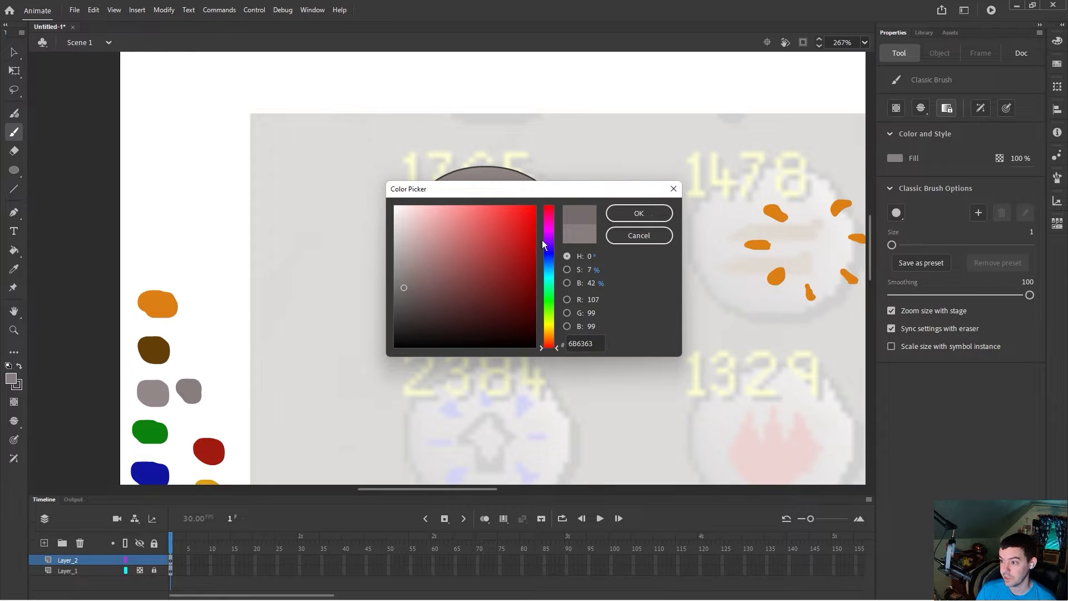
click(638, 213)
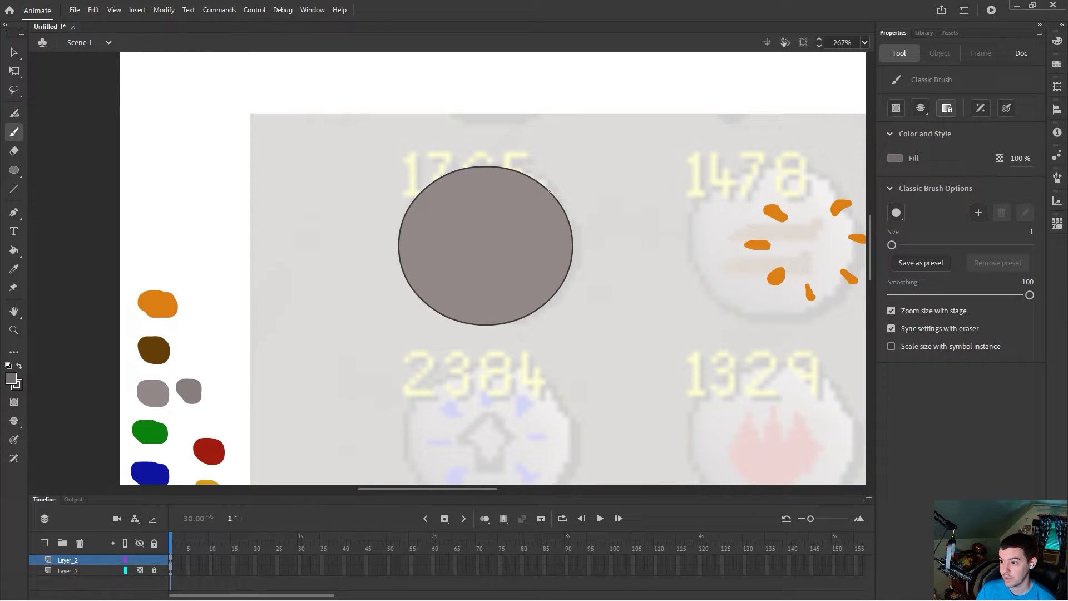
mouse_move(560, 219)
mouse_down()
mouse_move(556, 278)
mouse_move(498, 323)
mouse_up()
click(18, 255)
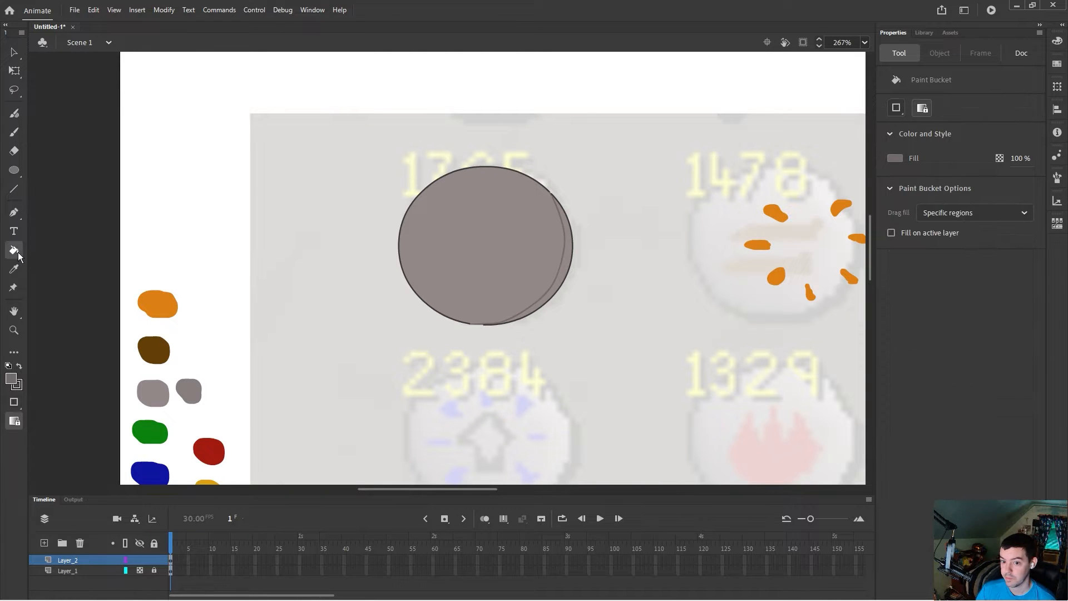
click(565, 266)
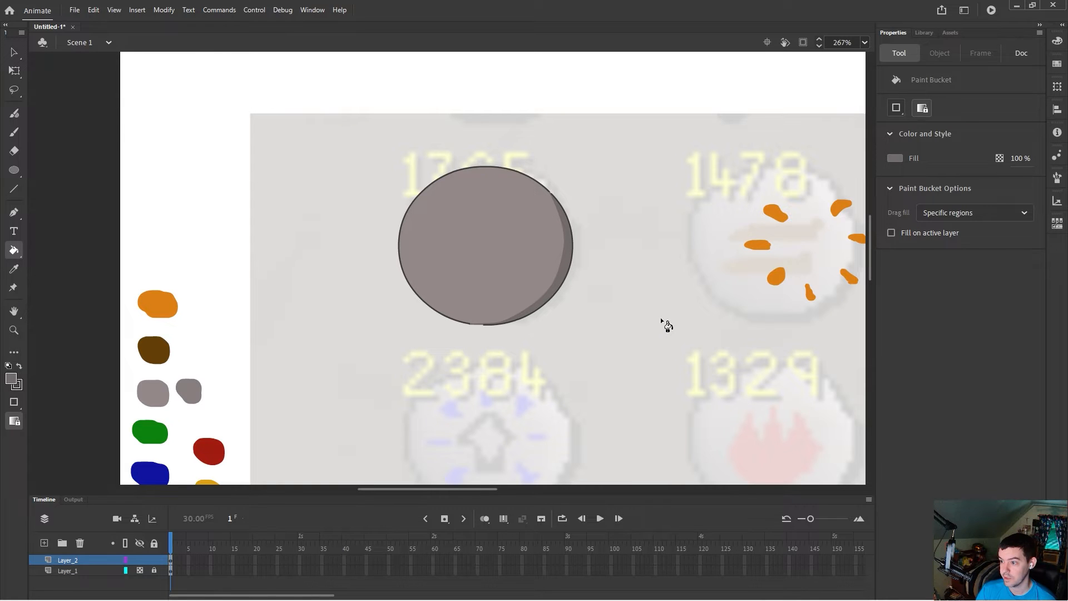
Step: Delete the two rows of plain grey circles below the stage
click(14, 52)
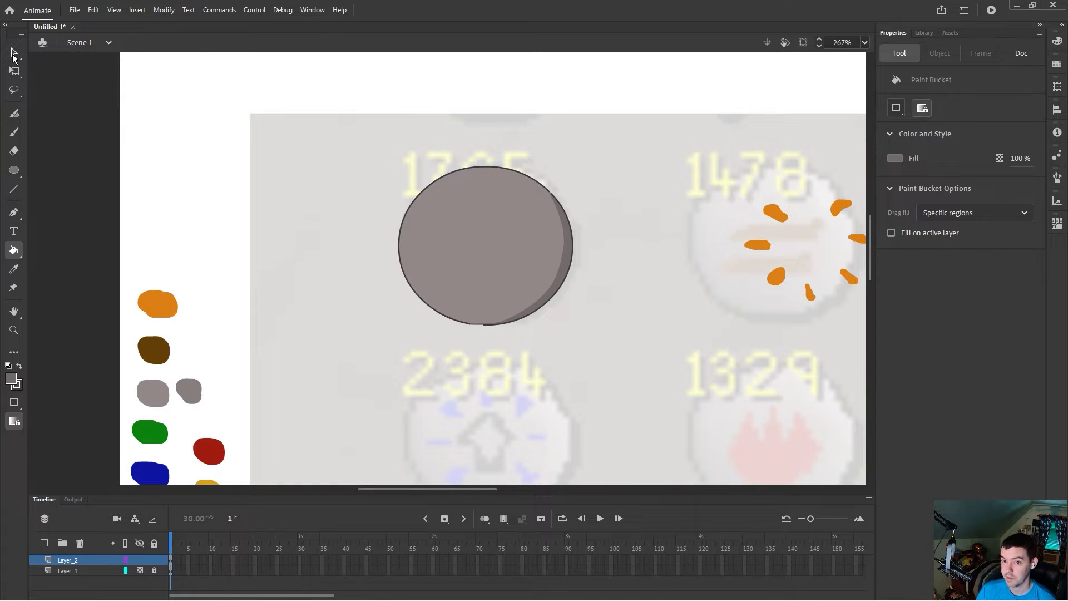
drag(360, 146, 622, 364)
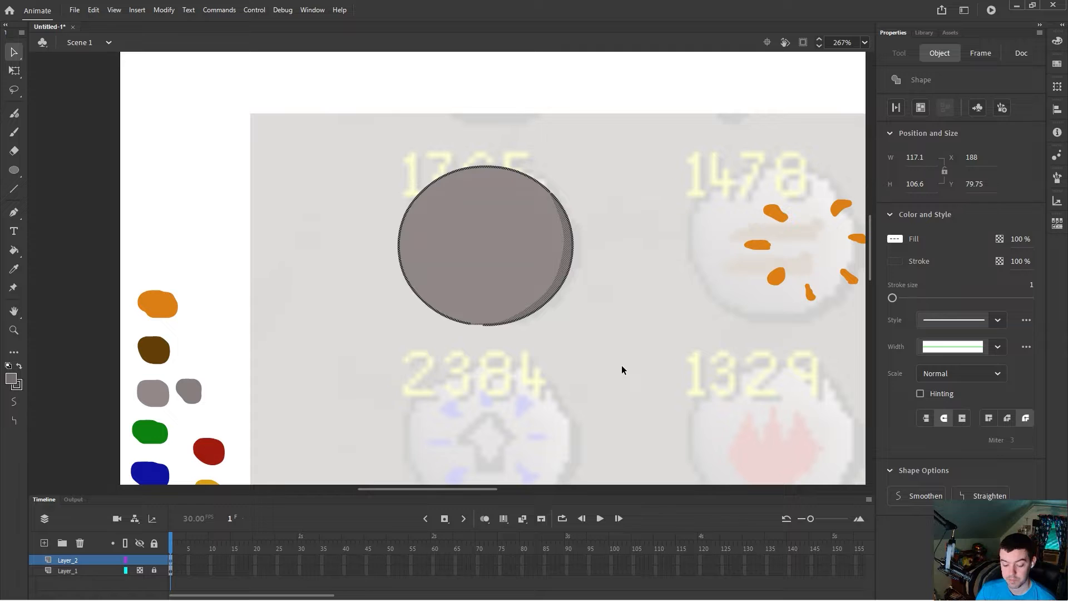
key(ctrl+v)
scroll(609, 318, down, 10)
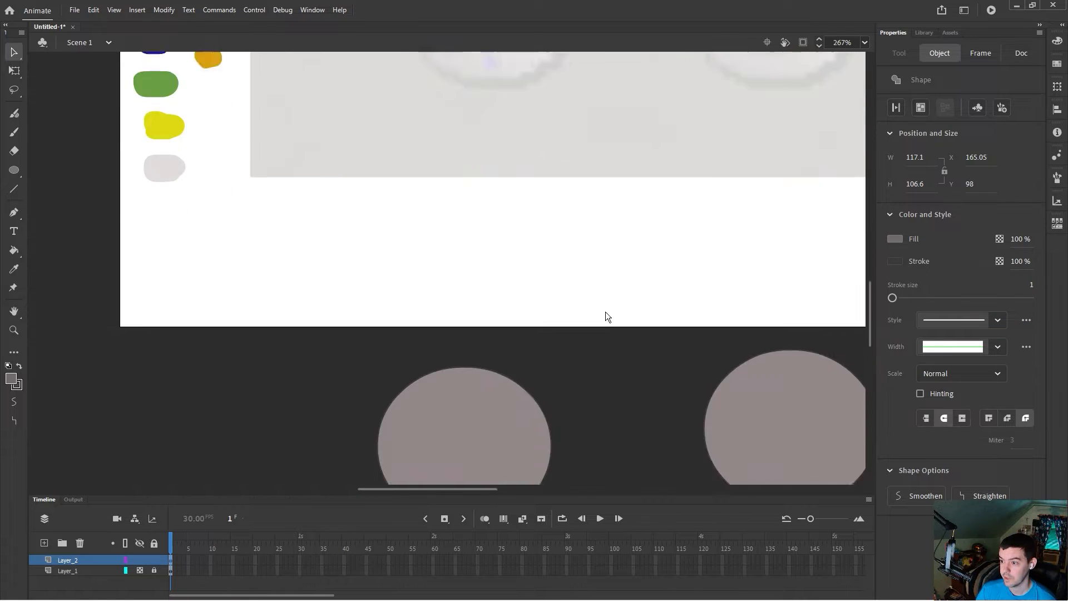
scroll(606, 311, down, 2)
scroll(561, 361, up, 10)
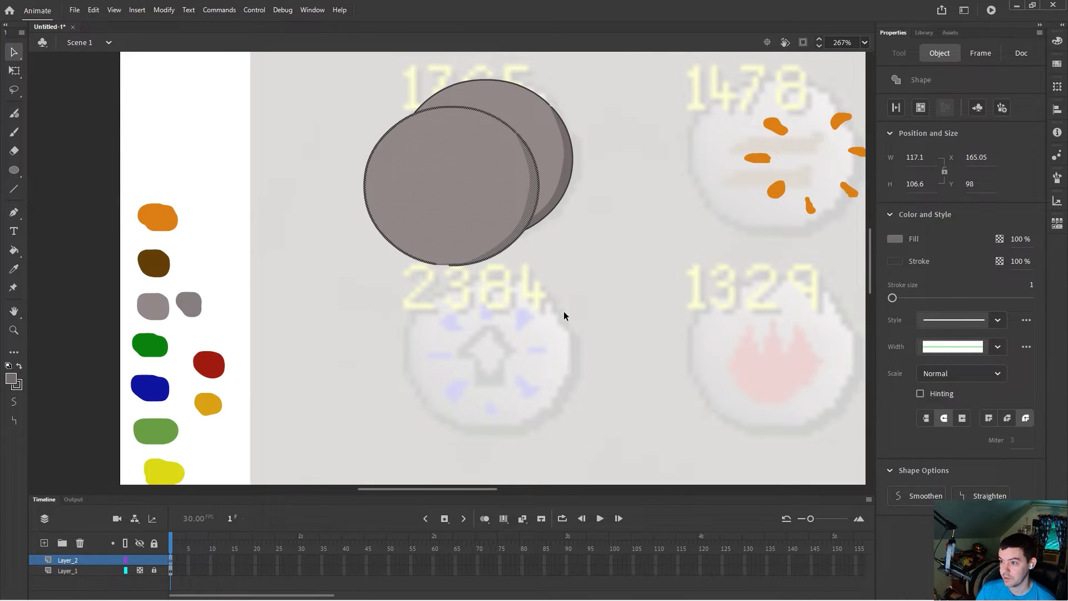
scroll(563, 307, down, 2)
scroll(563, 306, down, 1)
scroll(612, 304, down, 7)
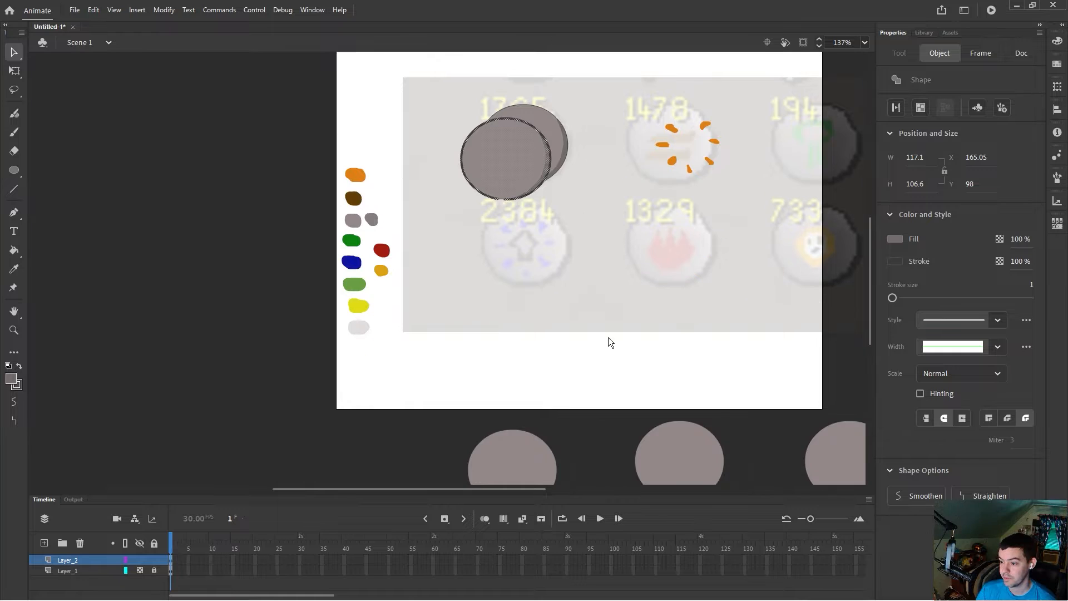
scroll(579, 356, down, 3)
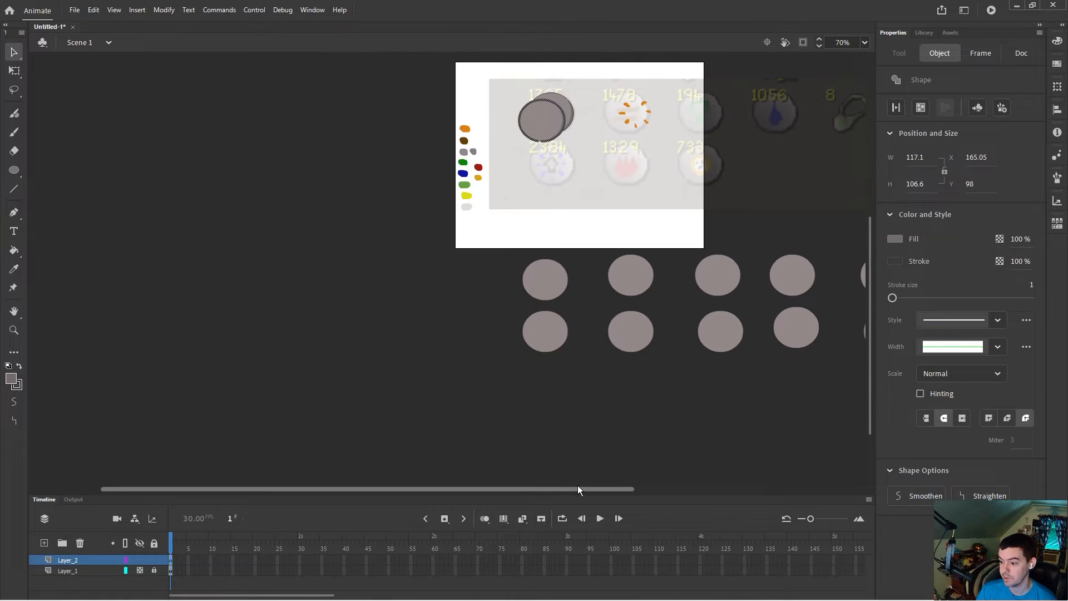
drag(577, 488, 707, 477)
drag(705, 374, 282, 252)
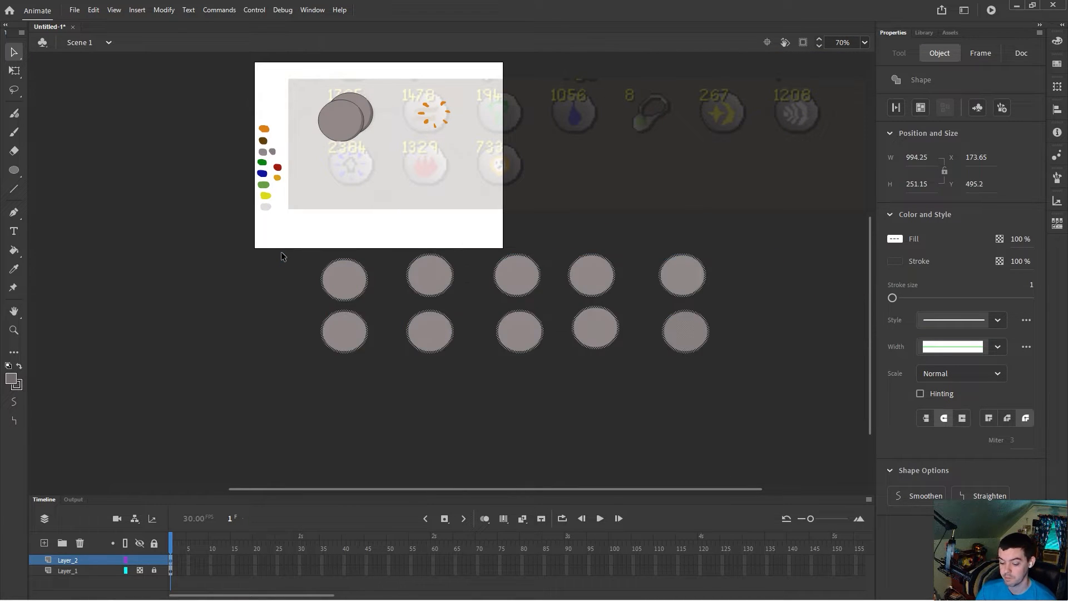
key(Delete)
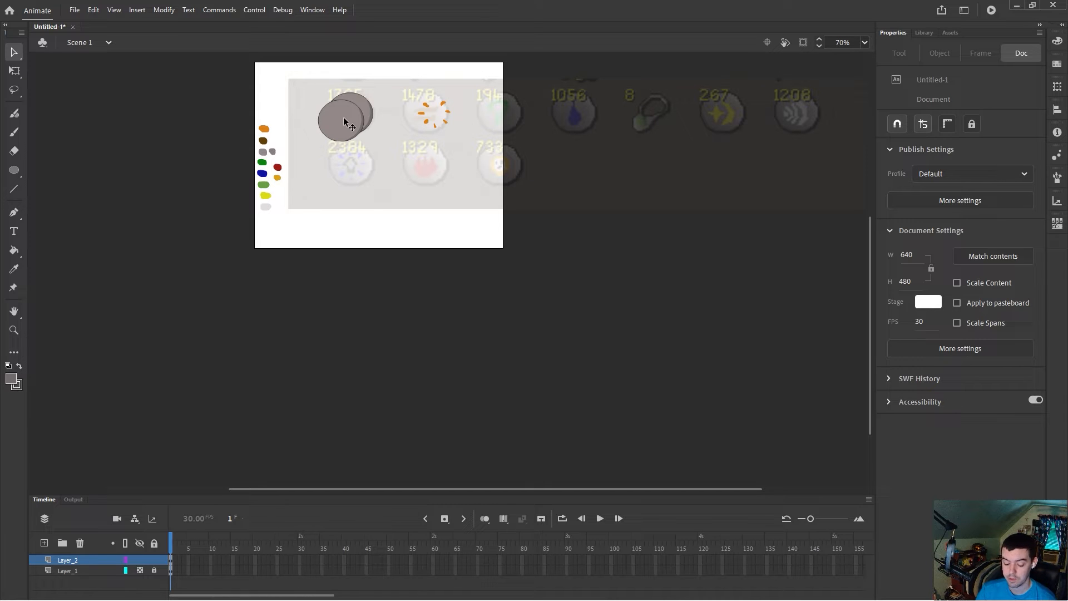
key(ctrl+z)
drag(343, 119, 207, 185)
drag(297, 247, 769, 391)
key(Delete)
Step: Paste copies of the shaded circle to form a first row of five below the stage
drag(253, 220, 162, 149)
drag(206, 183, 555, 301)
key(ctrl+v)
key(ctrl+v)
drag(455, 273, 658, 303)
Step: Paste five more shaded circles as a second row beneath the first
key(ctrl+v)
drag(462, 271, 764, 306)
key(ctrl+v)
drag(452, 273, 355, 370)
key(ctrl+v)
drag(452, 276, 560, 362)
key(ctrl+v)
key(ctrl+v)
drag(464, 275, 768, 371)
key(ctrl+v)
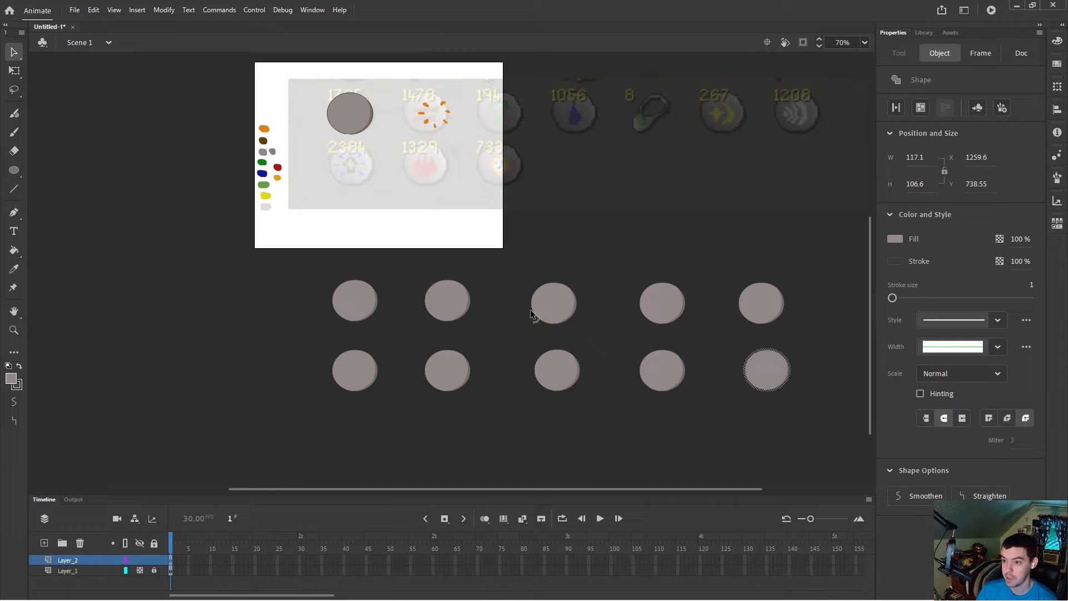
Step: Try moving the orange spark marks onto the shaded circle on the stage
drag(410, 94, 471, 146)
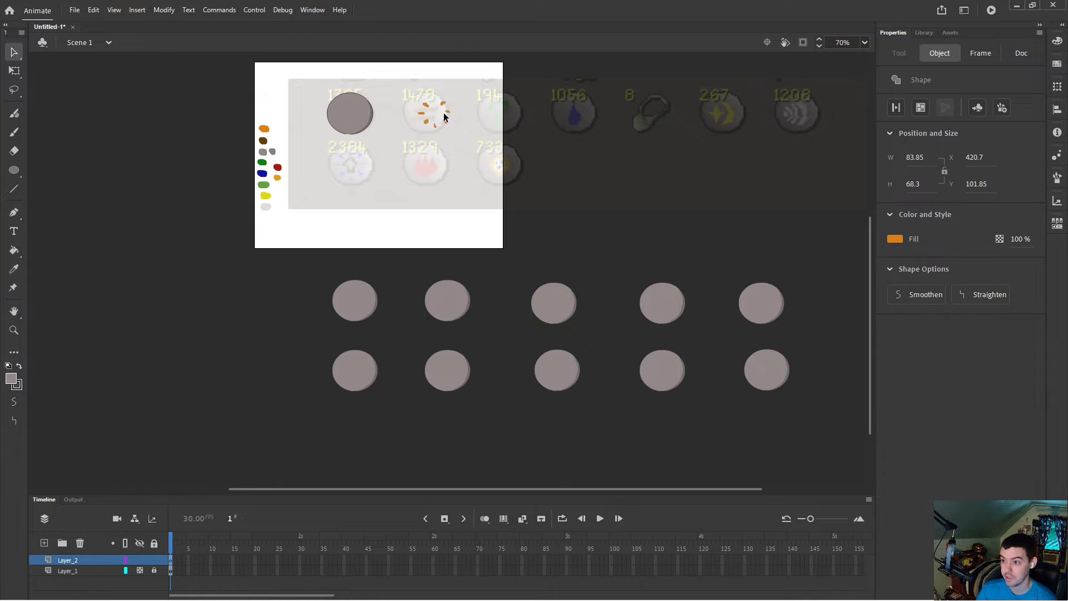
drag(443, 111, 365, 119)
drag(362, 118, 364, 115)
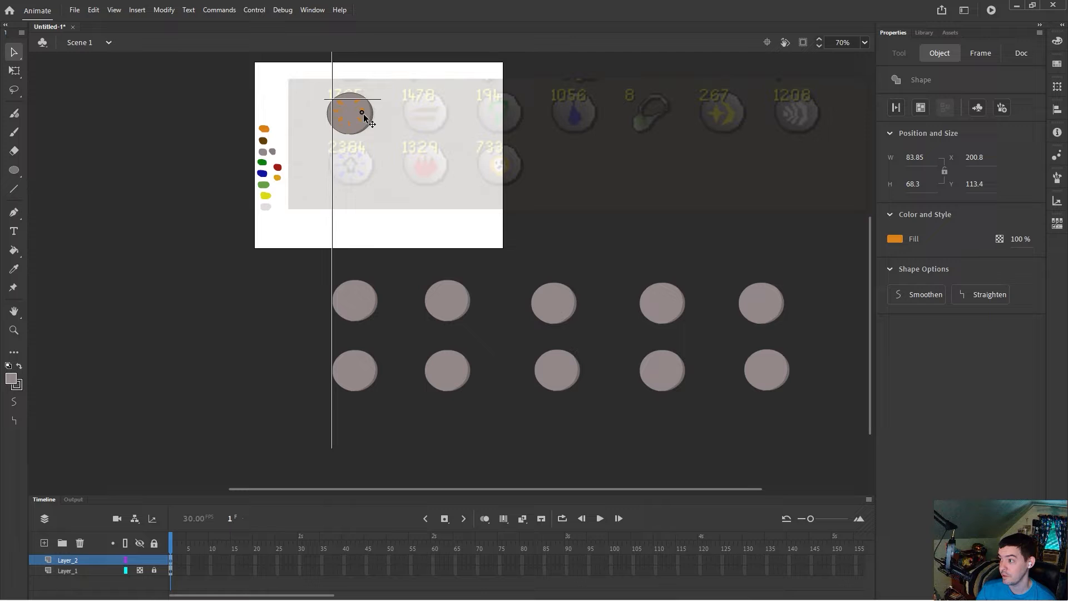
drag(364, 115, 474, 142)
click(981, 55)
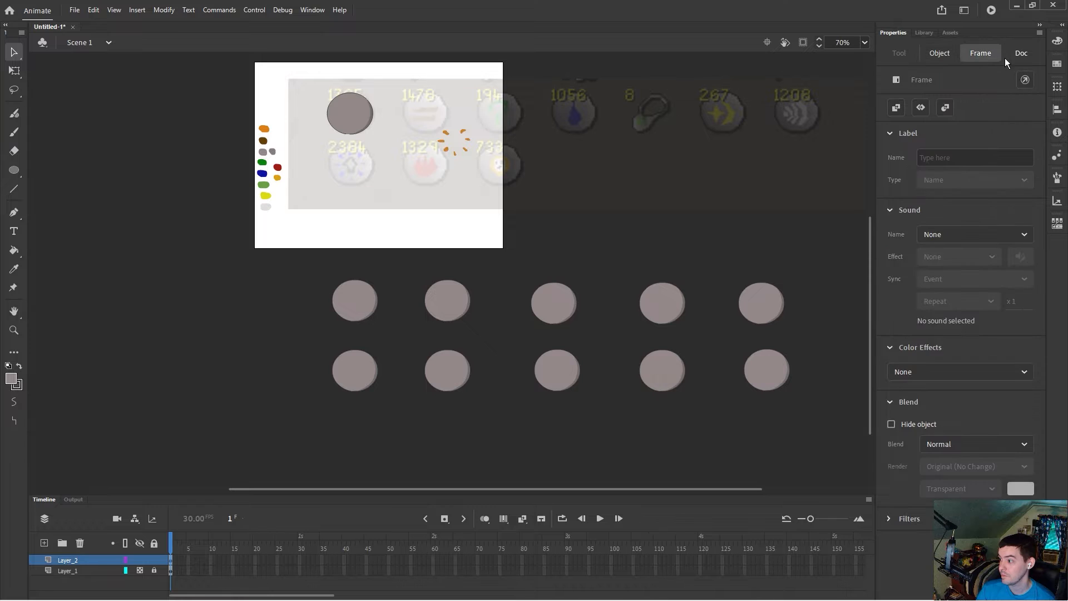
click(1012, 54)
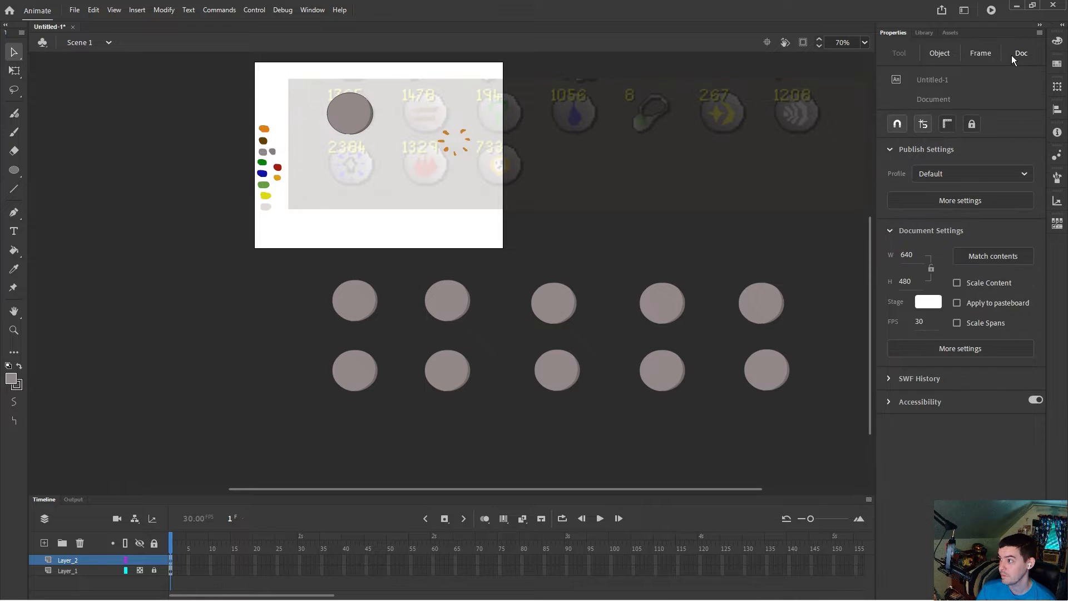
click(1056, 87)
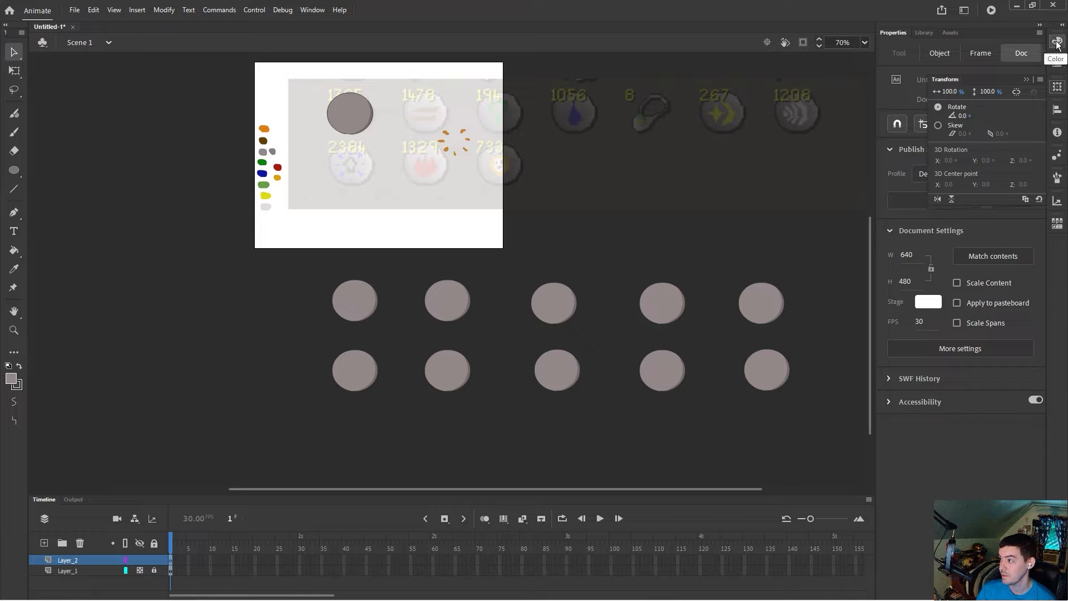
click(1057, 43)
click(1057, 43)
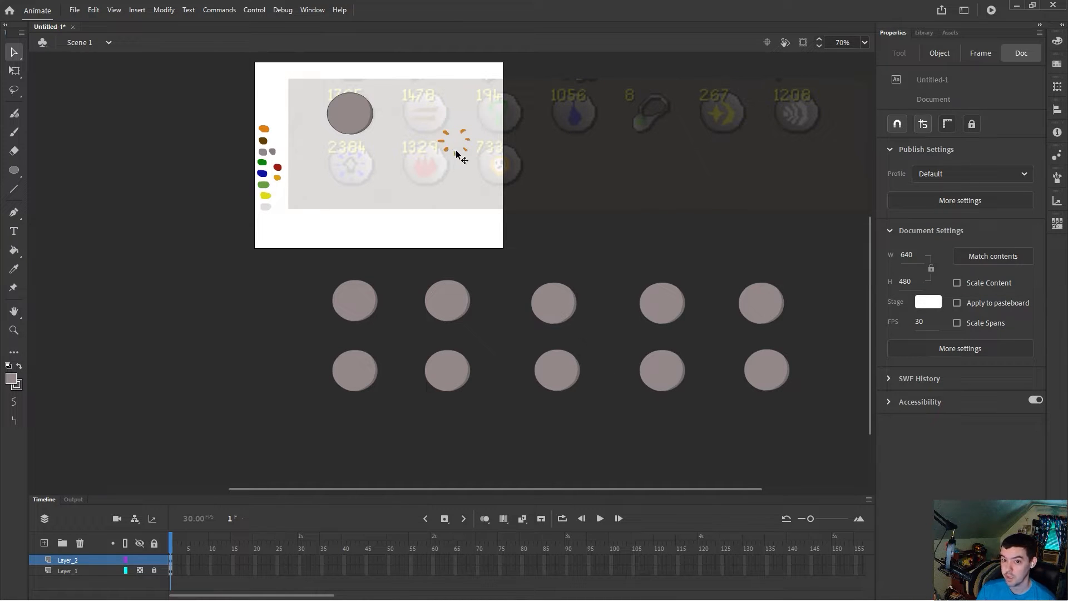
Step: Move the orange spark marks onto the centre of the shaded circle
scroll(455, 149, up, 5)
drag(462, 493, 416, 494)
scroll(486, 425, up, 3)
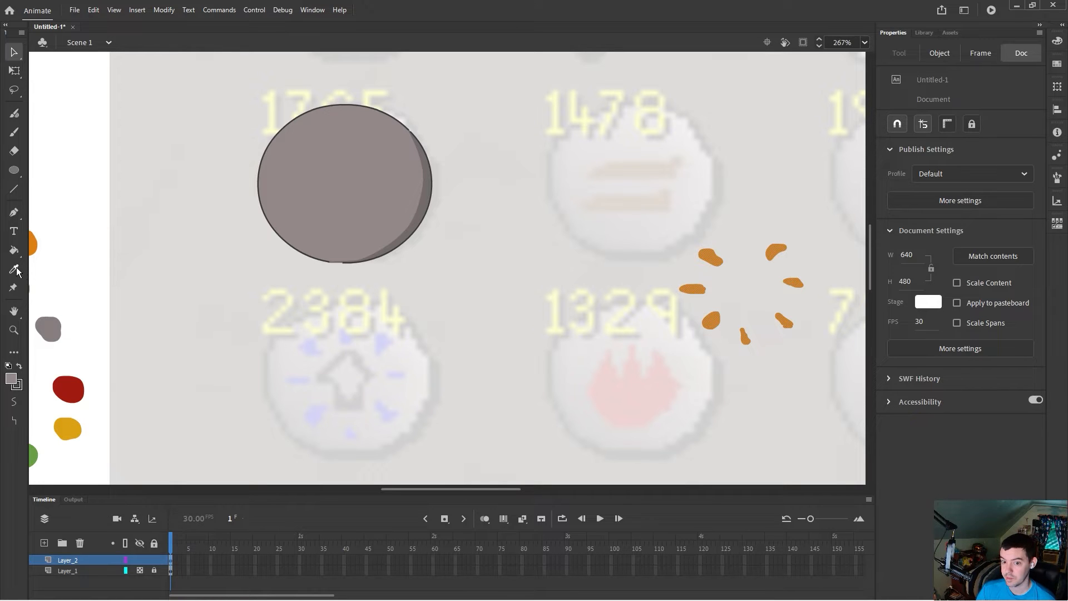
click(18, 406)
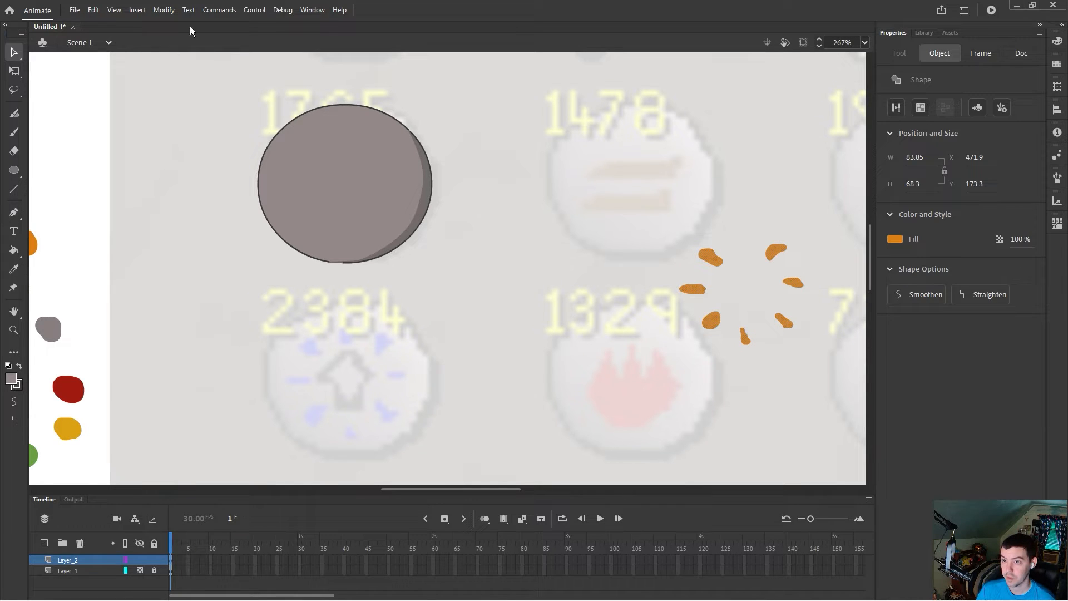
click(307, 9)
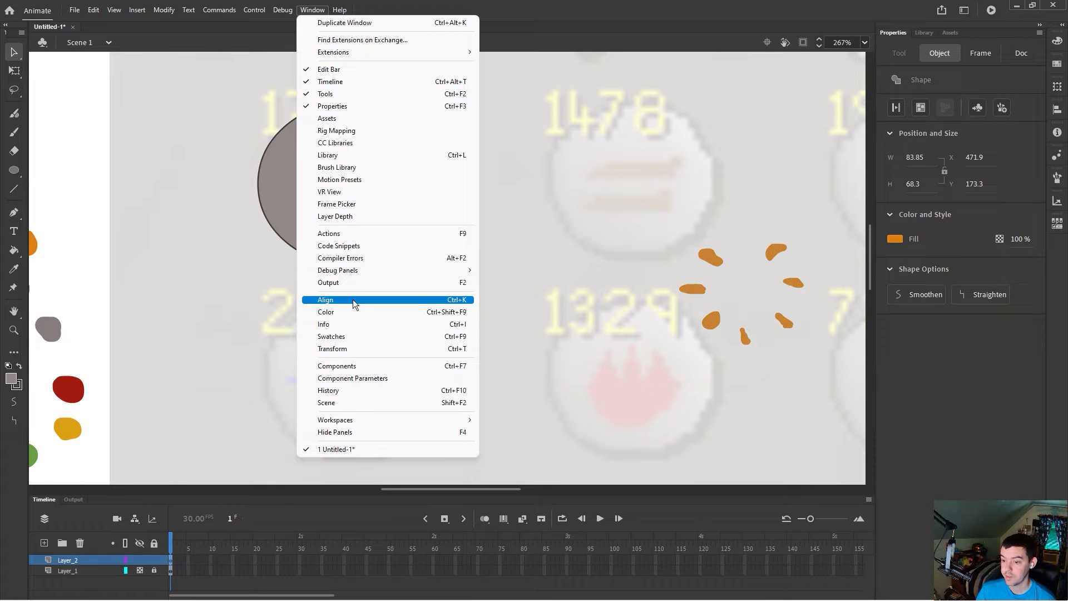
click(658, 217)
drag(708, 255, 312, 151)
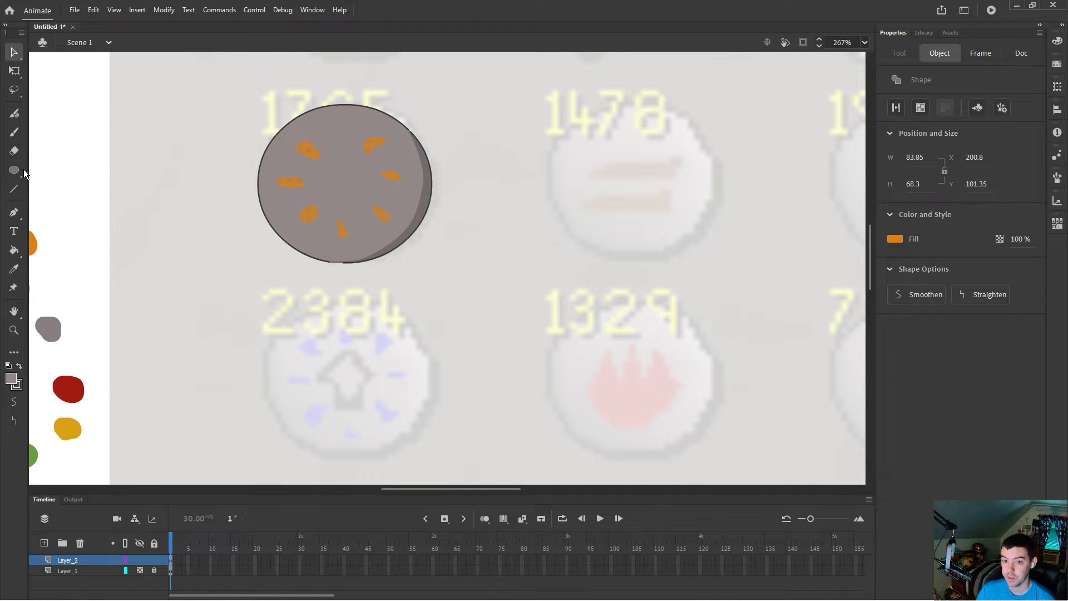
Step: Sample the orange of the spark marks as the fill colour
click(14, 269)
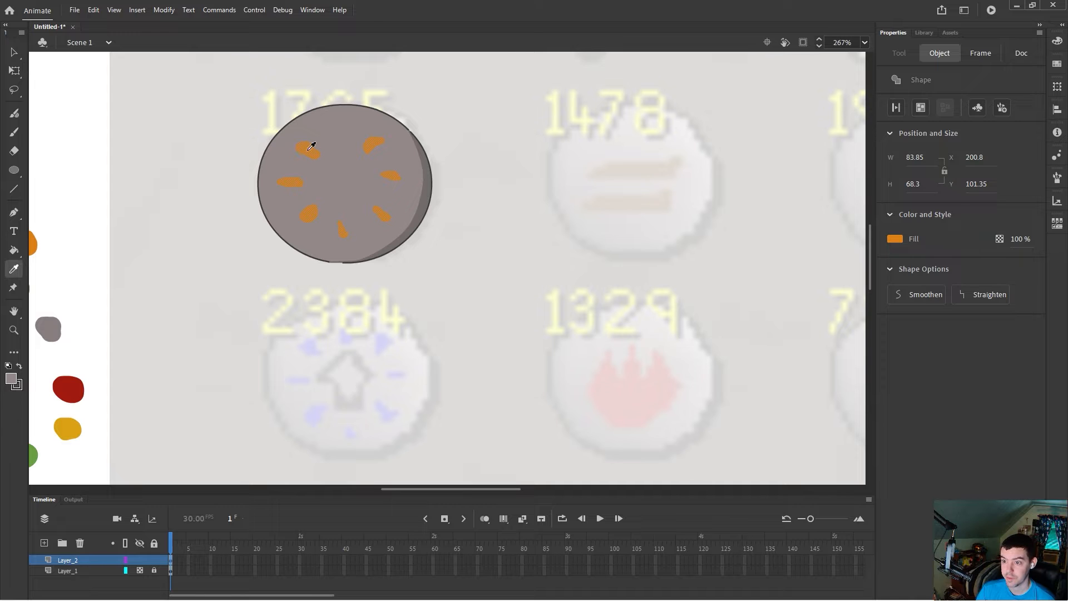
click(14, 55)
click(44, 159)
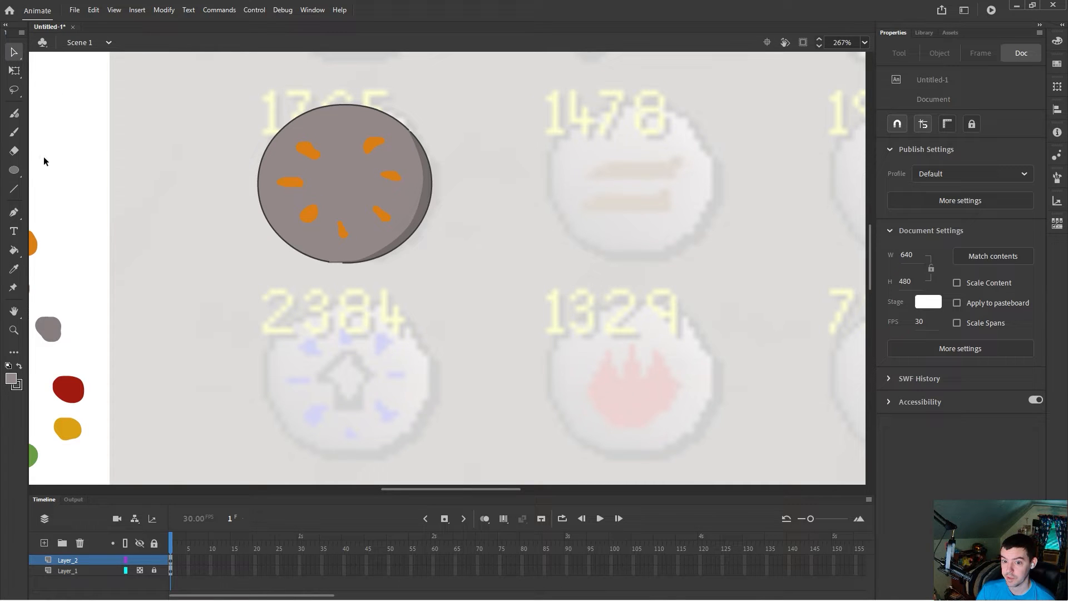
click(14, 268)
click(307, 152)
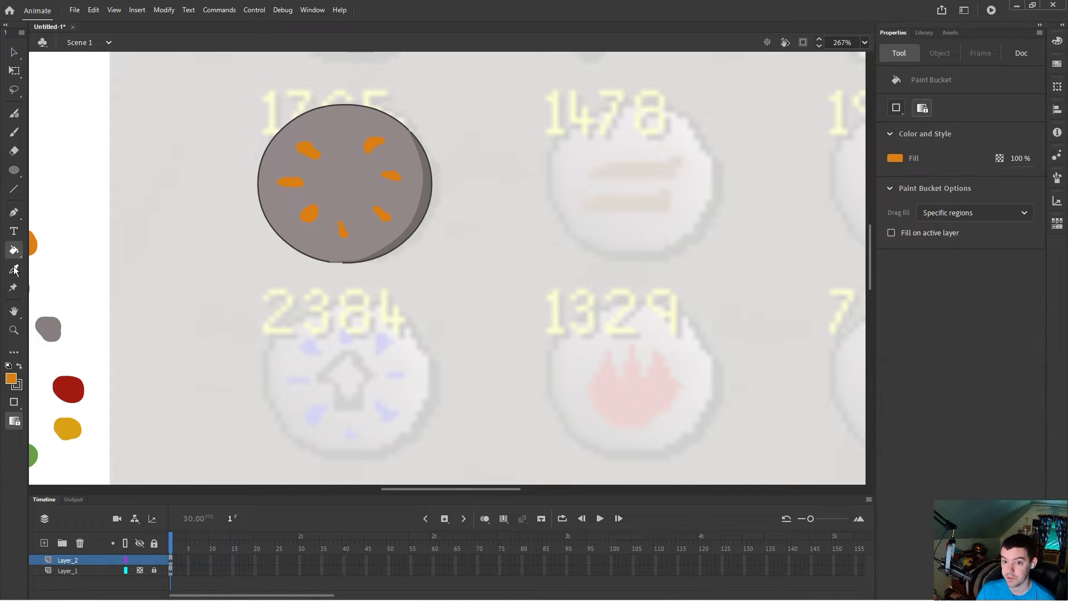
Step: Set the brush size to 4 and add a spark mark at the top of the shaded circle
click(14, 133)
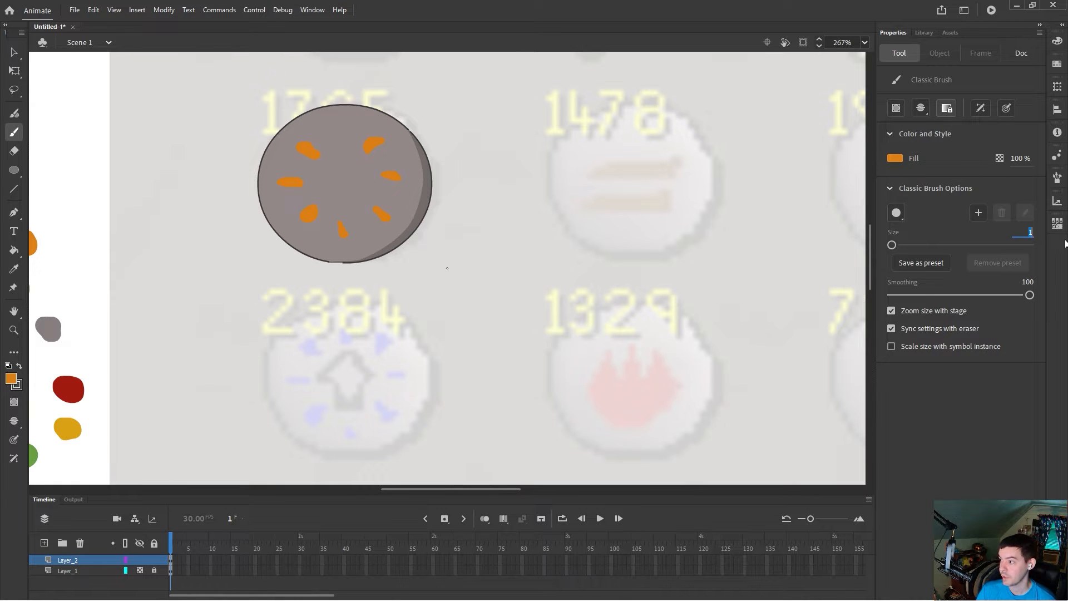
text(4)
key(Return)
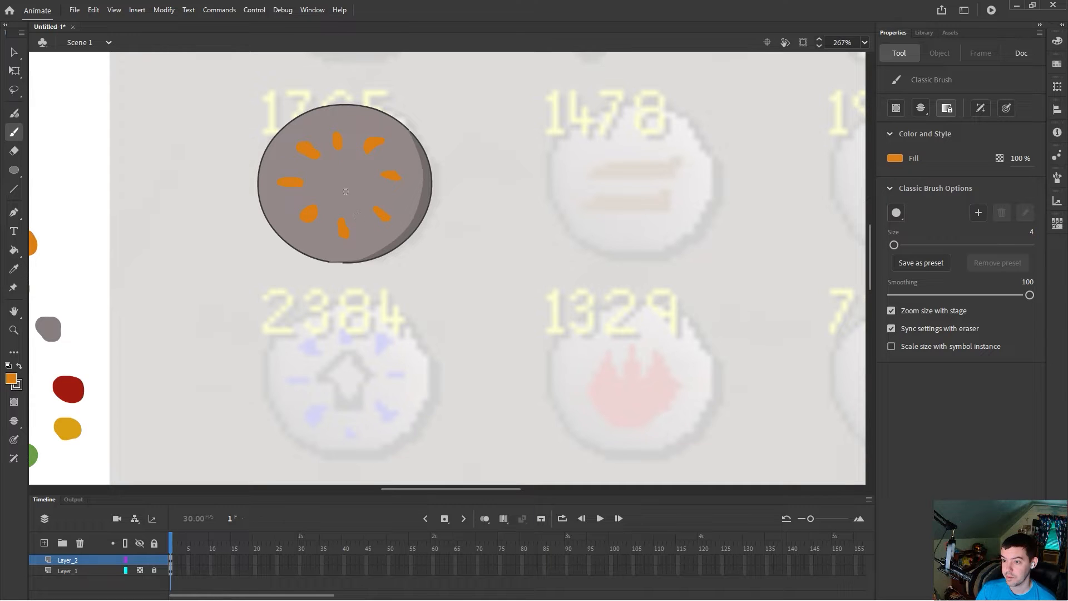
Step: Move the shaded circle with its spark marks aside, clearing the first reference icon
key(v)
drag(210, 92, 466, 291)
drag(408, 203, 621, 209)
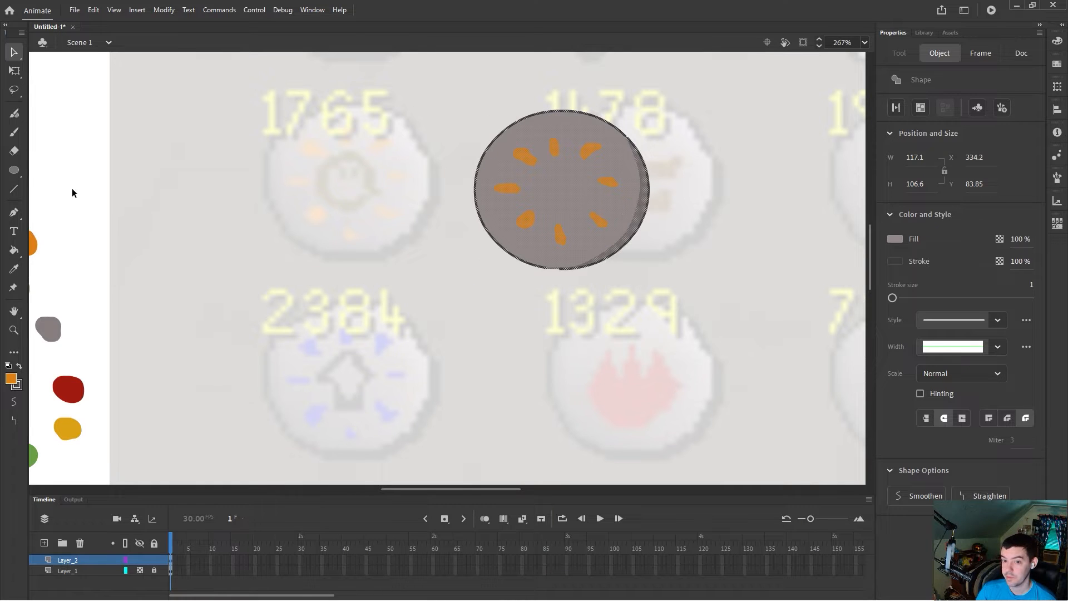
Step: Try setting a light grey fill colour with the circle selected, then undo the change
click(14, 132)
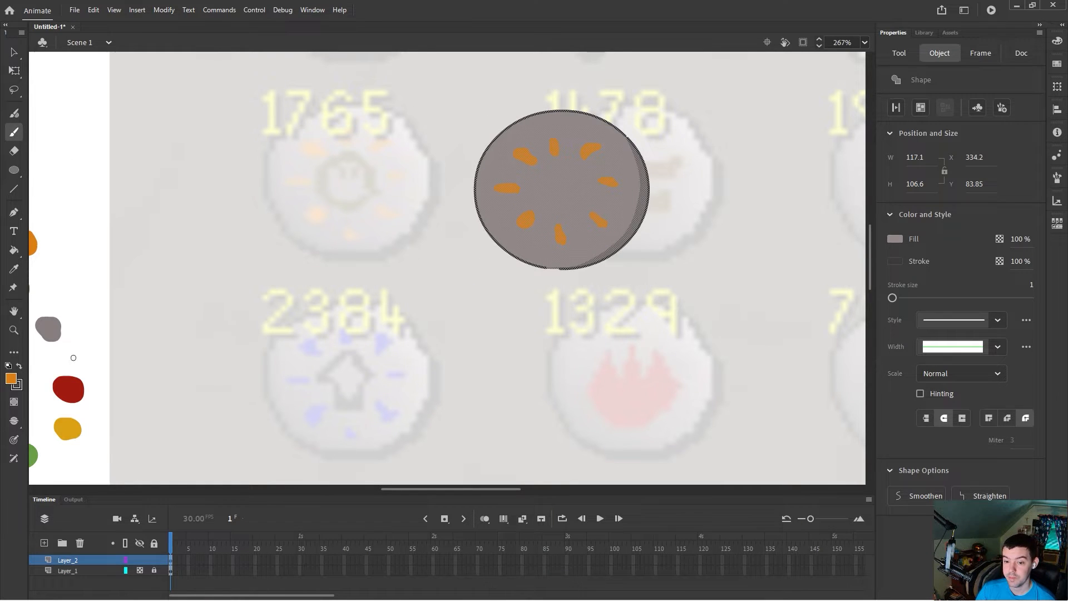
click(12, 381)
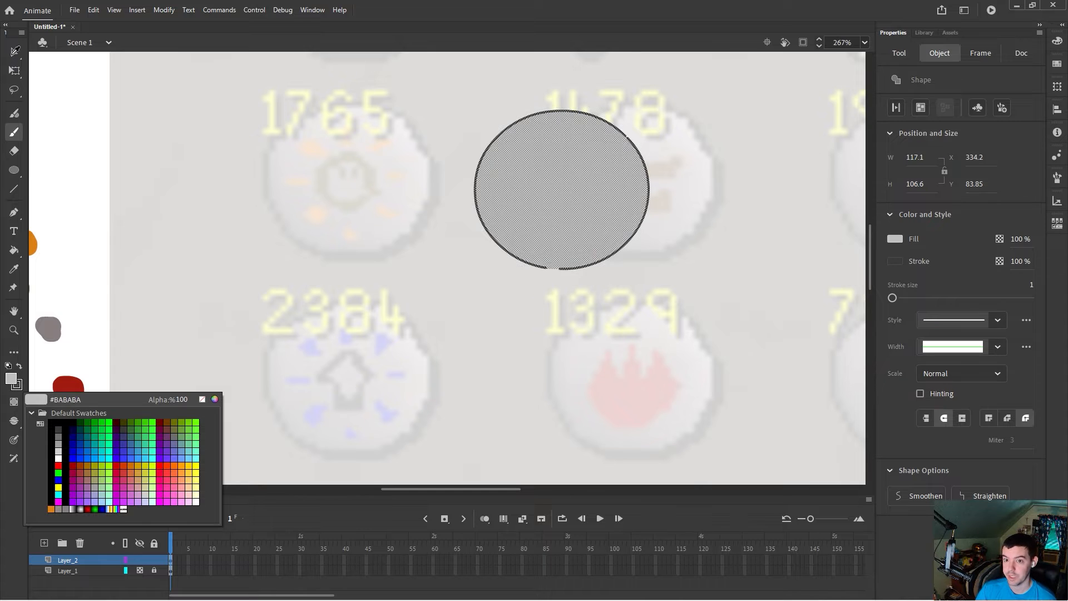
click(144, 78)
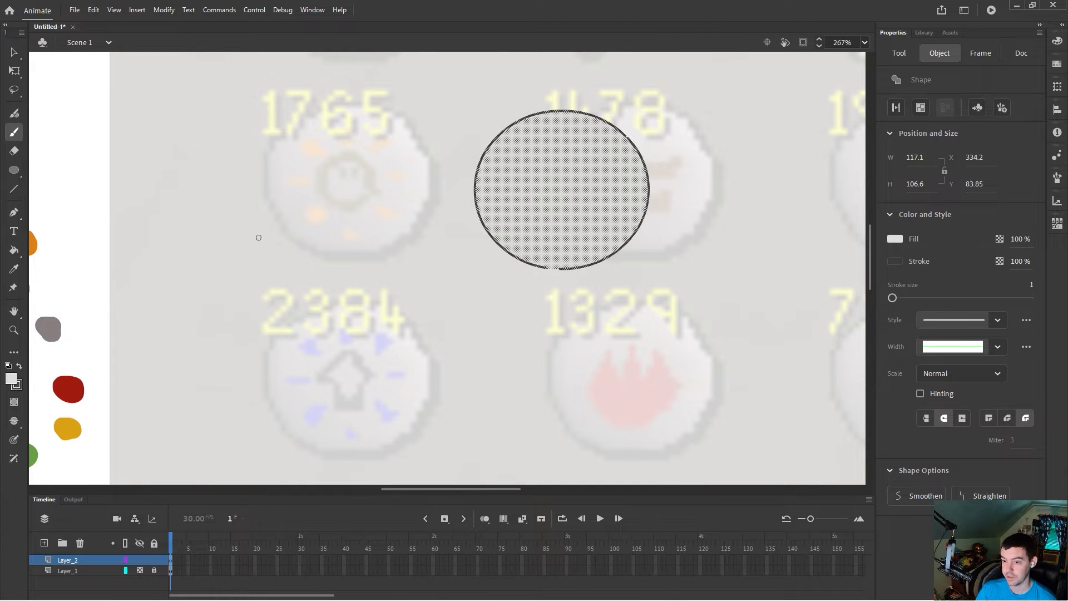
key(ctrl+z)
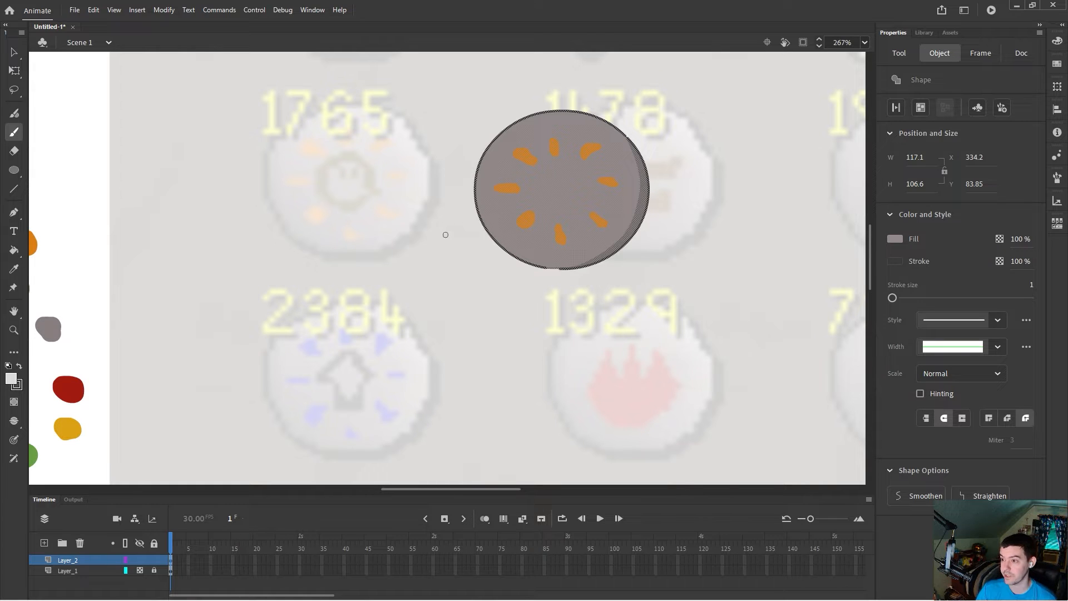
click(417, 216)
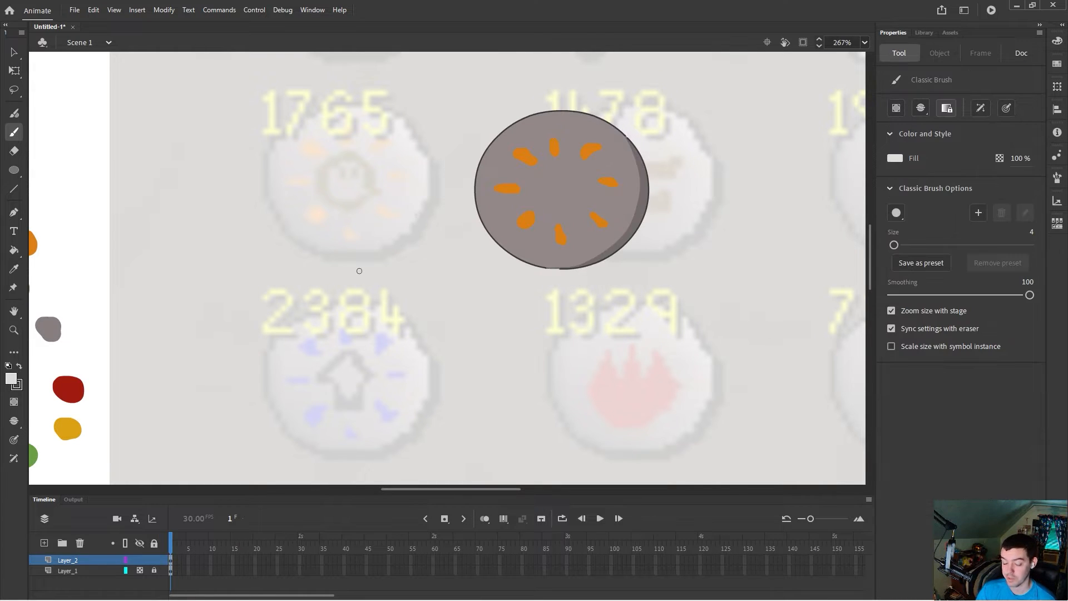
key(ctrl+a)
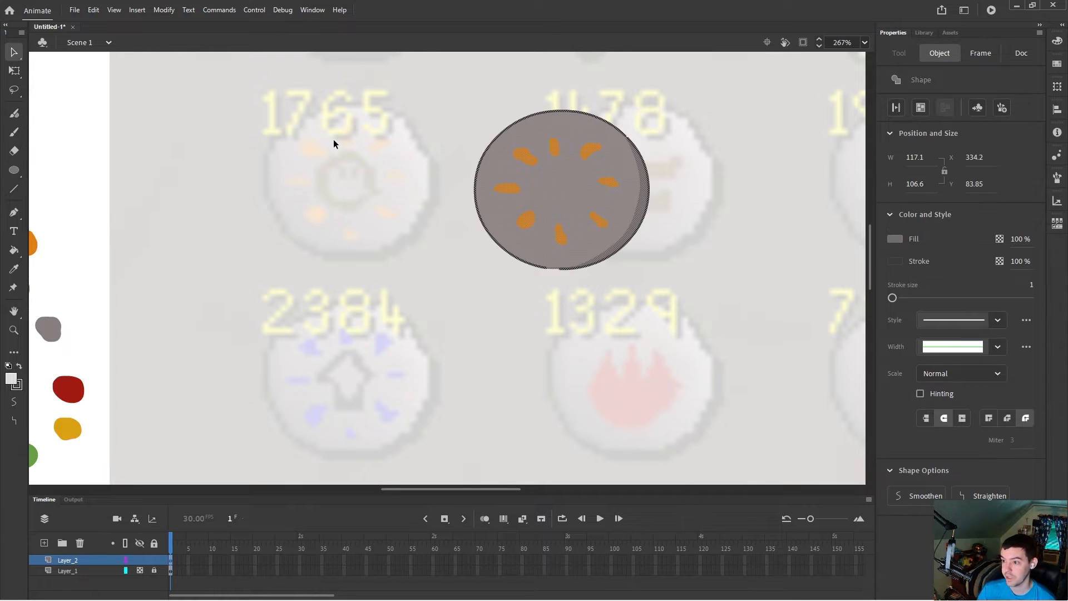
click(416, 201)
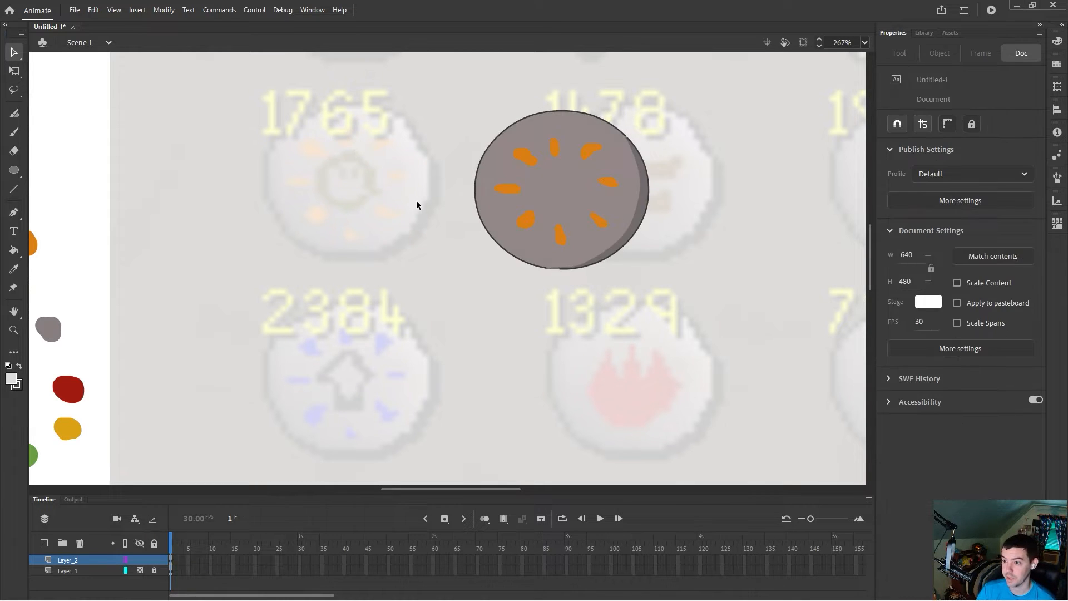
Step: Trace the face outline in black with a size 2 brush over the first reference icon
click(14, 132)
click(11, 379)
click(76, 423)
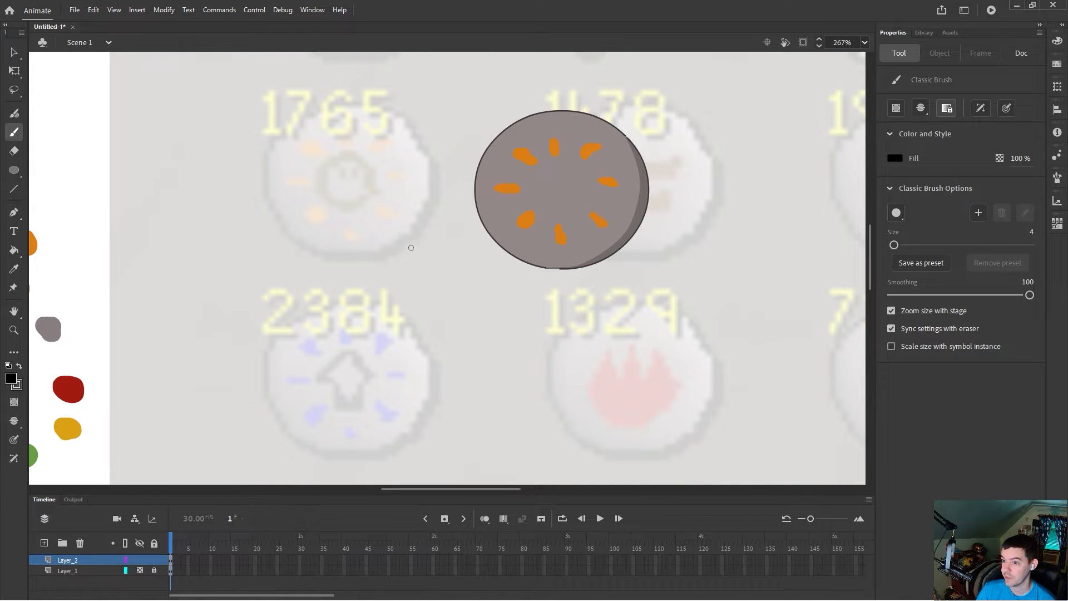
drag(1033, 232, 1027, 232)
drag(366, 184, 345, 162)
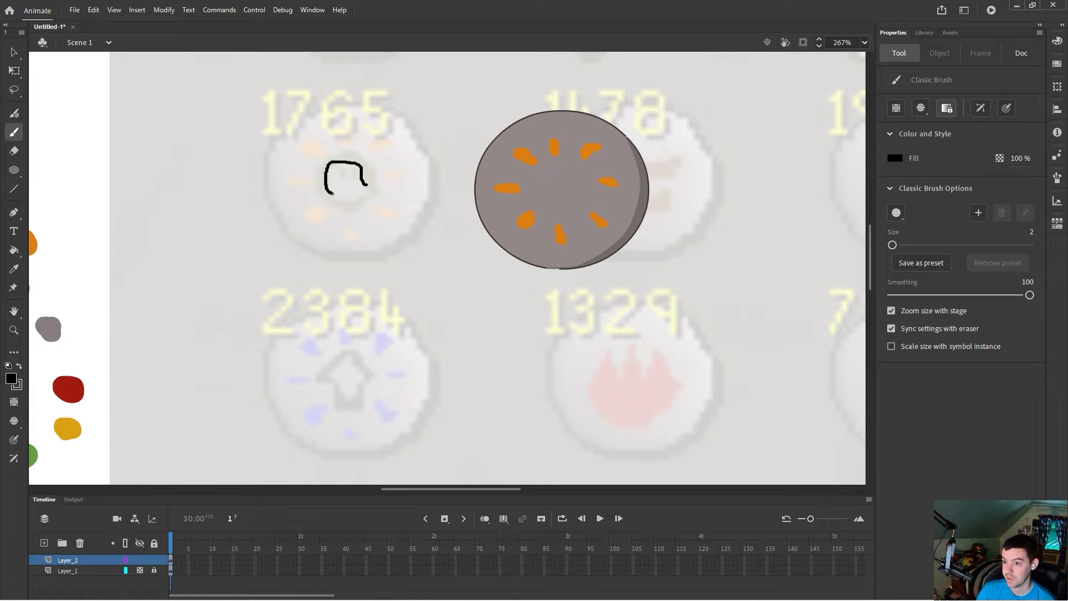
mouse_move(368, 185)
mouse_down()
mouse_move(318, 182)
mouse_move(321, 163)
mouse_move(349, 153)
mouse_up()
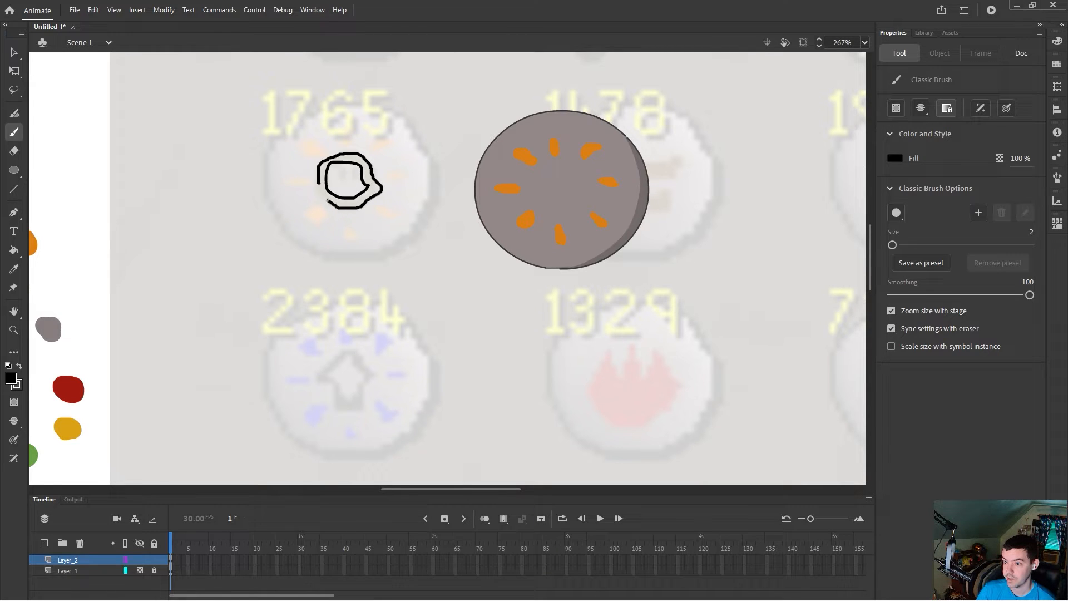
drag(319, 183, 320, 182)
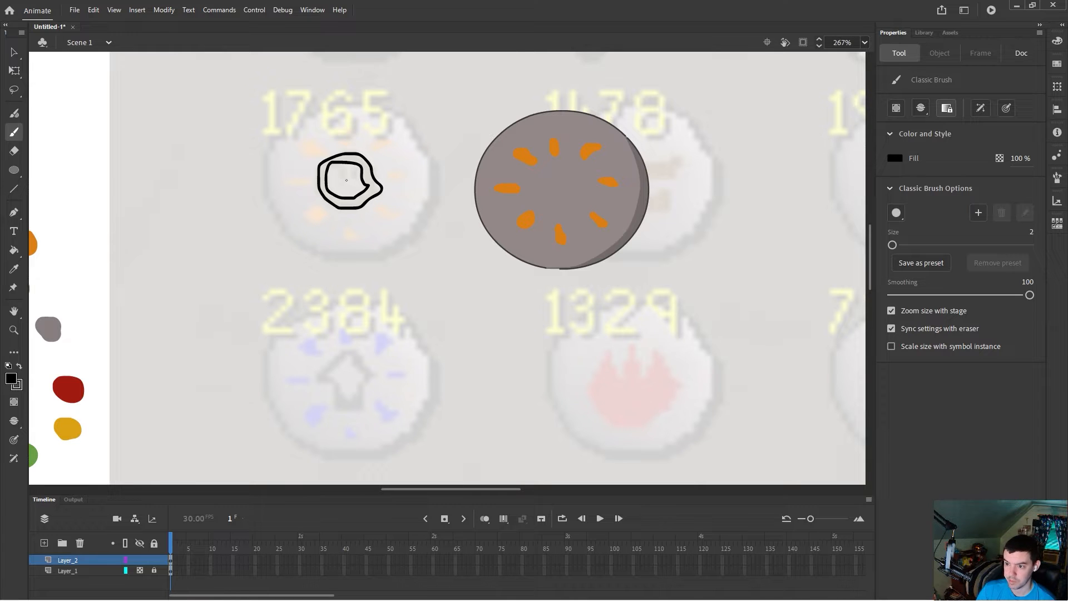
Step: Draw the face's two eyes and fill the band between its outlines black
scroll(356, 184, up, 4)
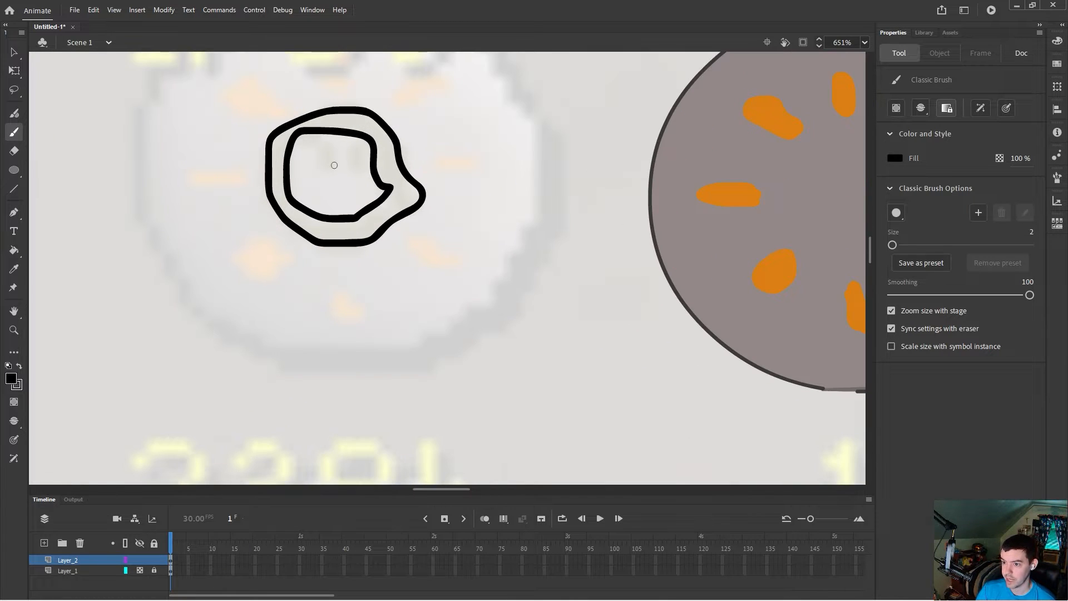
mouse_move(330, 173)
mouse_down()
mouse_move(328, 155)
mouse_move(328, 173)
mouse_move(354, 154)
mouse_move(354, 171)
mouse_up()
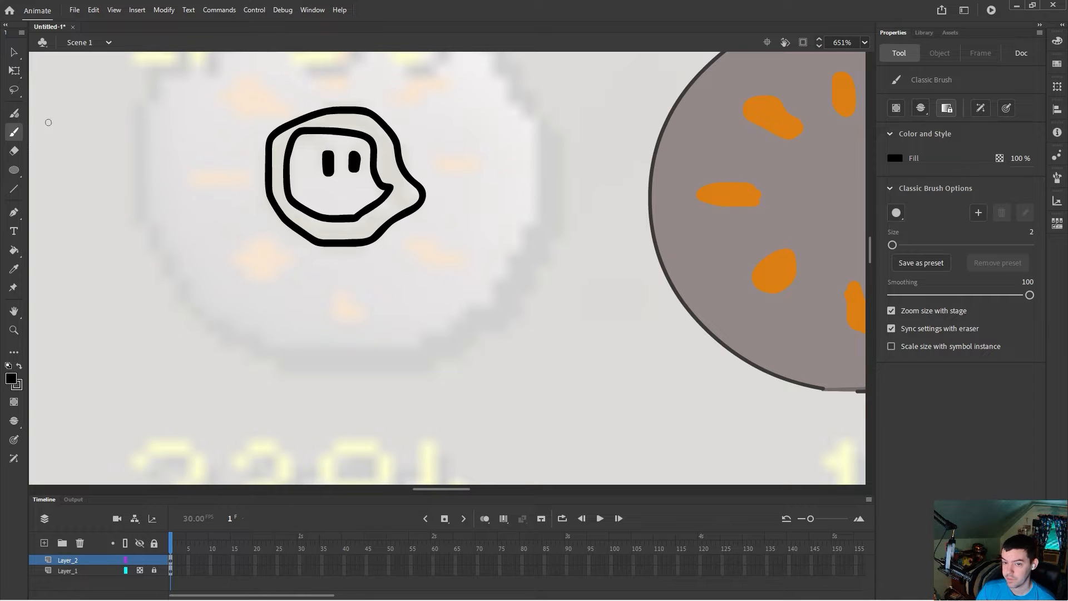
click(13, 249)
click(311, 228)
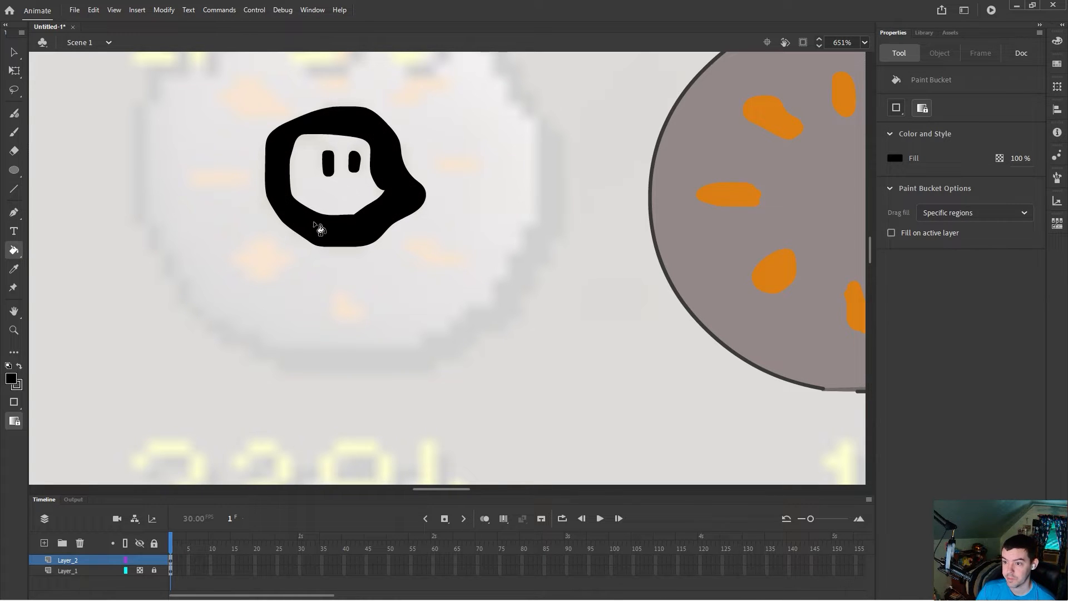
Step: Move the black face onto the centre of the shaded circle
key(v)
drag(209, 98, 465, 289)
mouse_move(392, 217)
mouse_down()
mouse_move(422, 279)
mouse_move(644, 239)
mouse_move(659, 250)
mouse_up()
Step: Move the circle with the face and sparks onto the first reference icon
scroll(469, 260, down, 5)
drag(486, 123, 740, 333)
drag(684, 255, 472, 246)
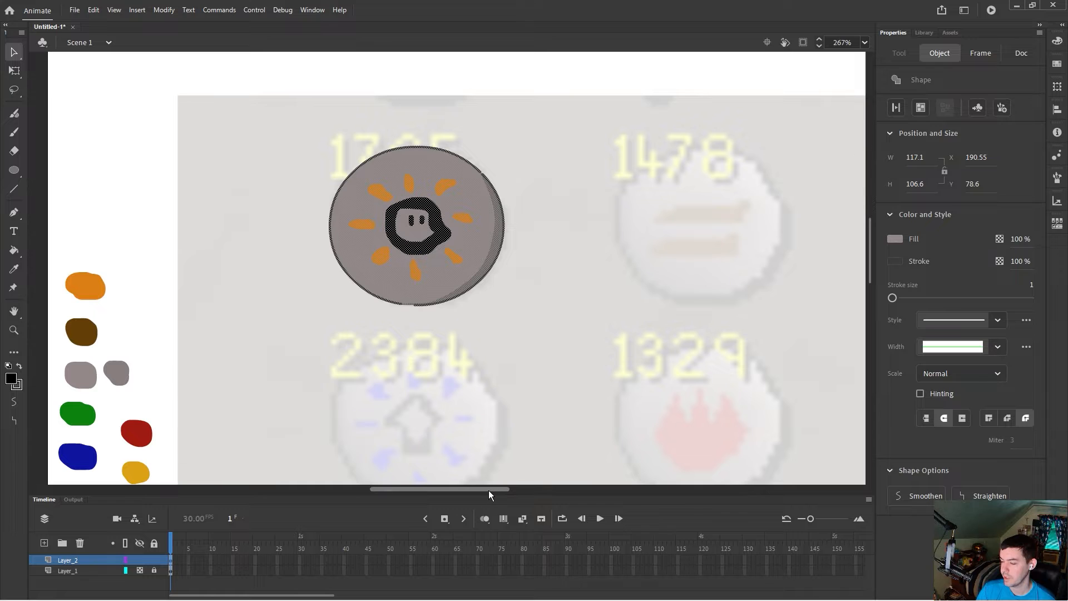
Step: Drag a spare shaded circle from the pasteboard onto the stage below the reference icons
drag(488, 489, 546, 489)
scroll(599, 402, down, 3)
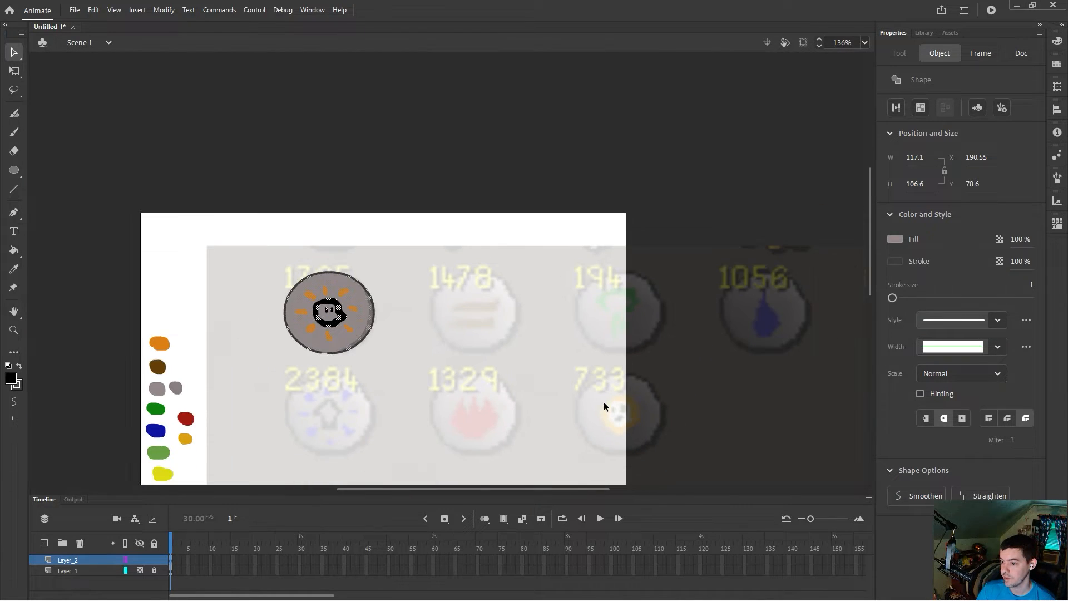
drag(458, 488, 420, 454)
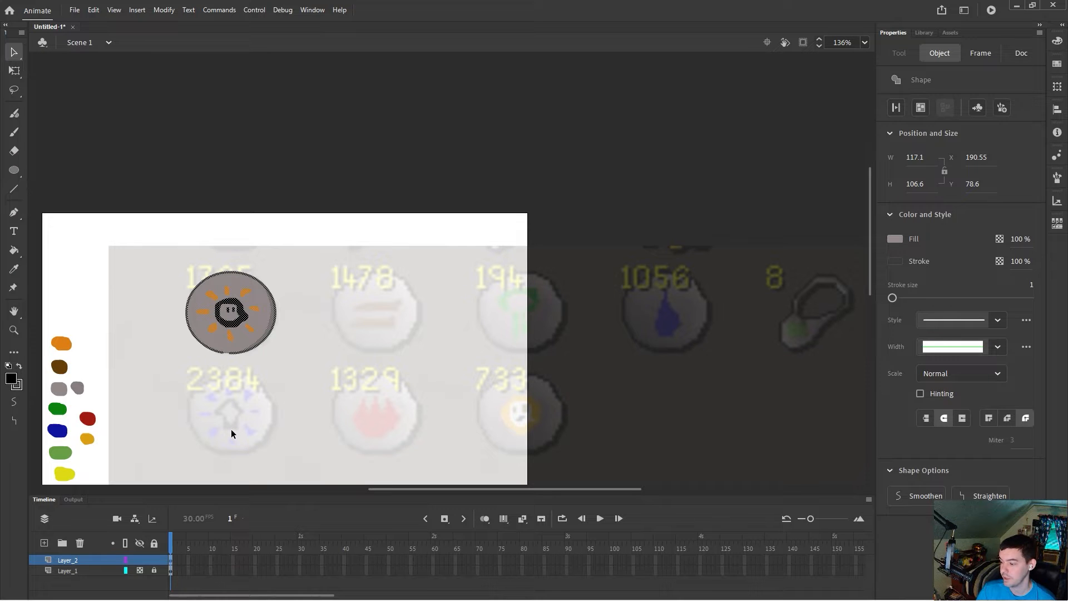
scroll(411, 428, down, 5)
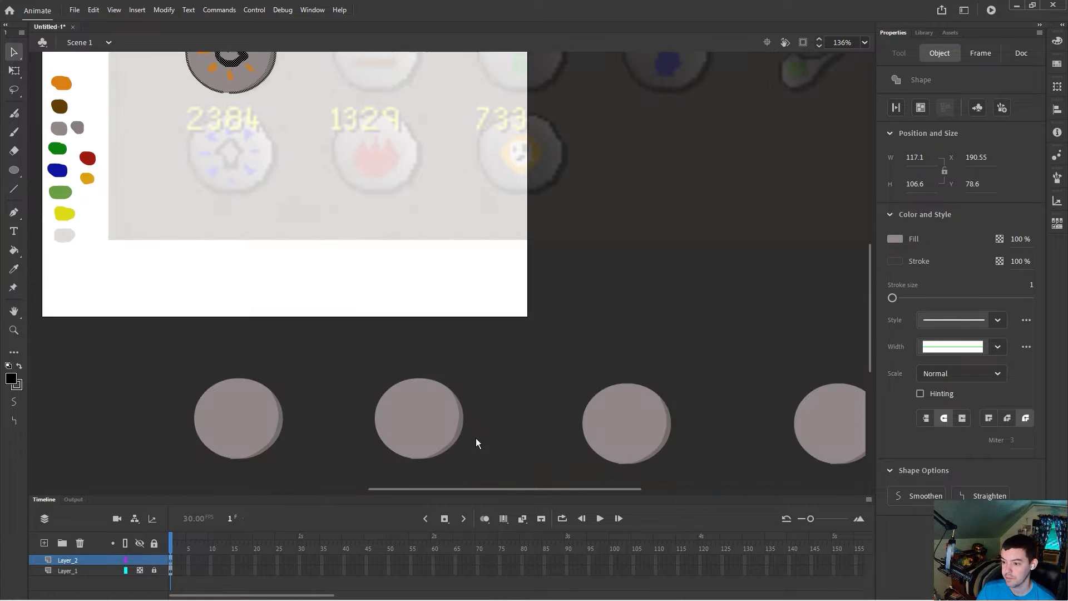
drag(169, 355, 330, 489)
drag(270, 389, 386, 276)
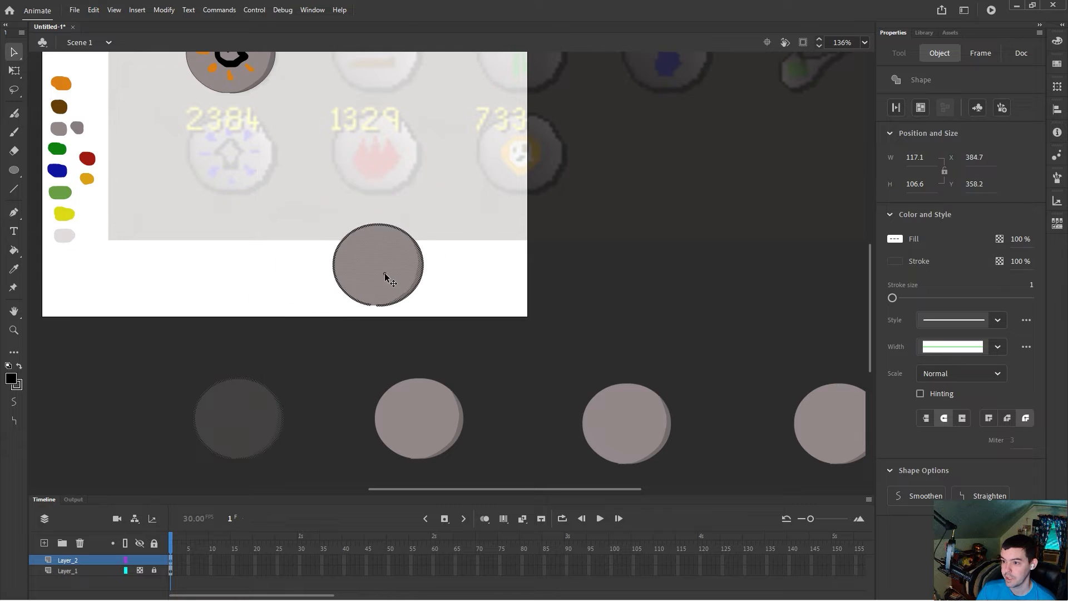
Step: Sample the brown palette swatch as the fill colour
scroll(404, 285, up, 5)
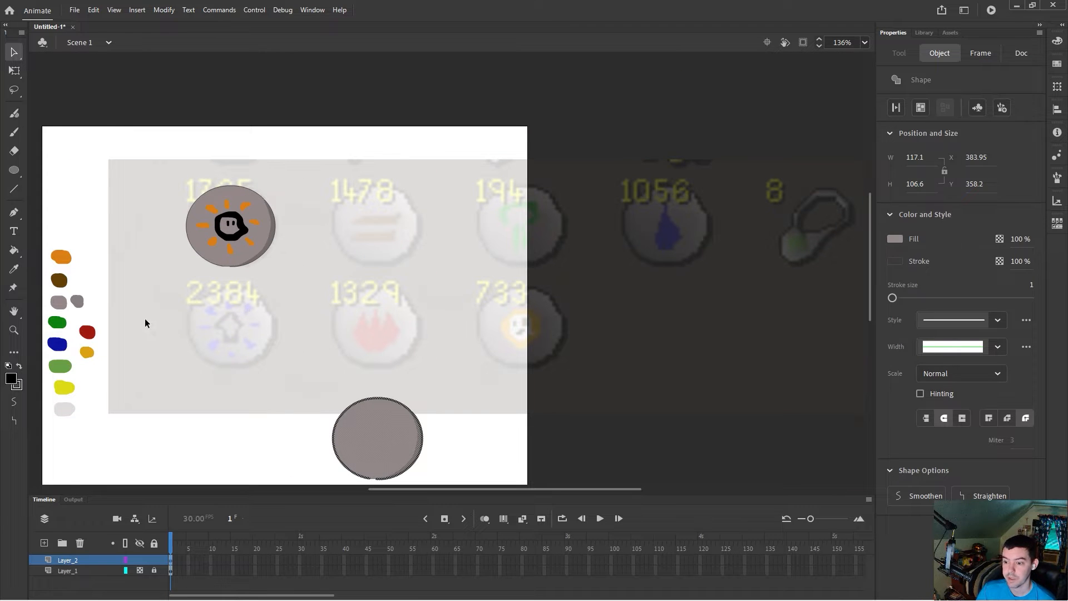
click(322, 404)
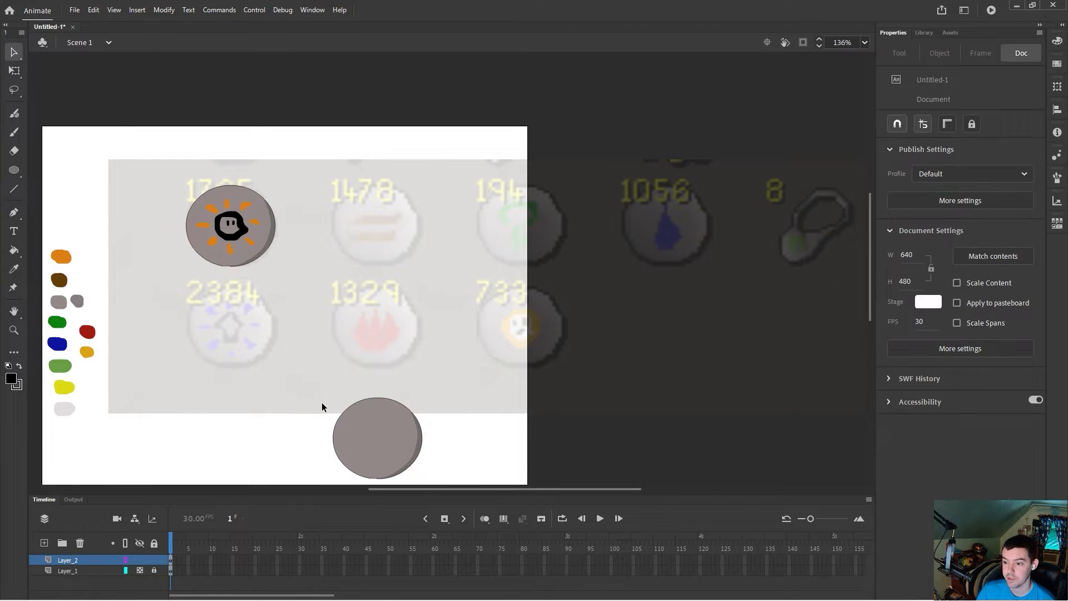
click(14, 269)
click(59, 281)
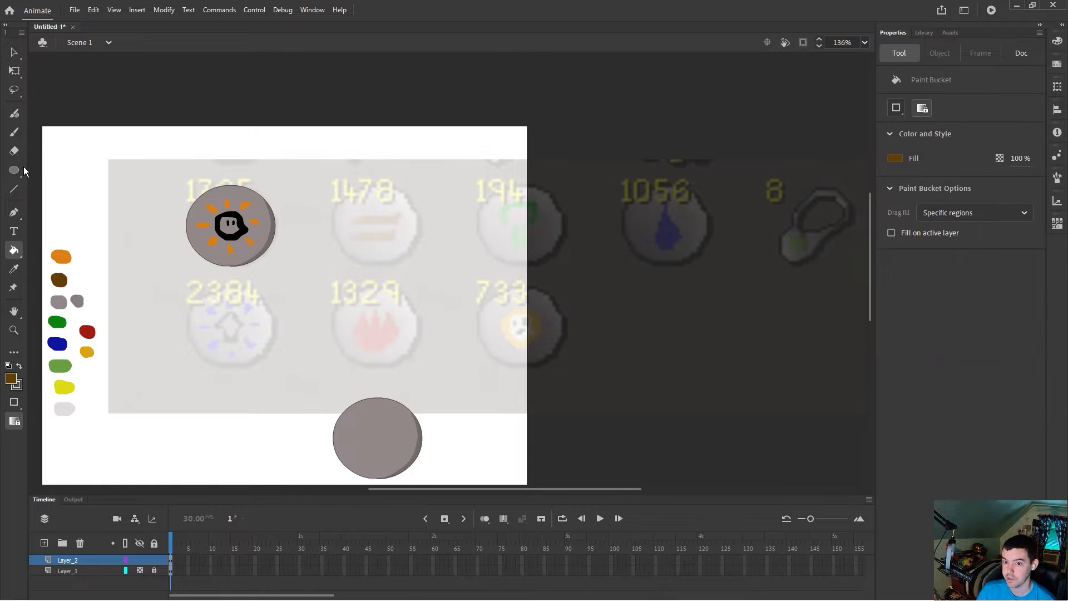
Step: Trace two brown bar outlines over the second reference icon with the brush
click(14, 131)
scroll(390, 222, up, 5)
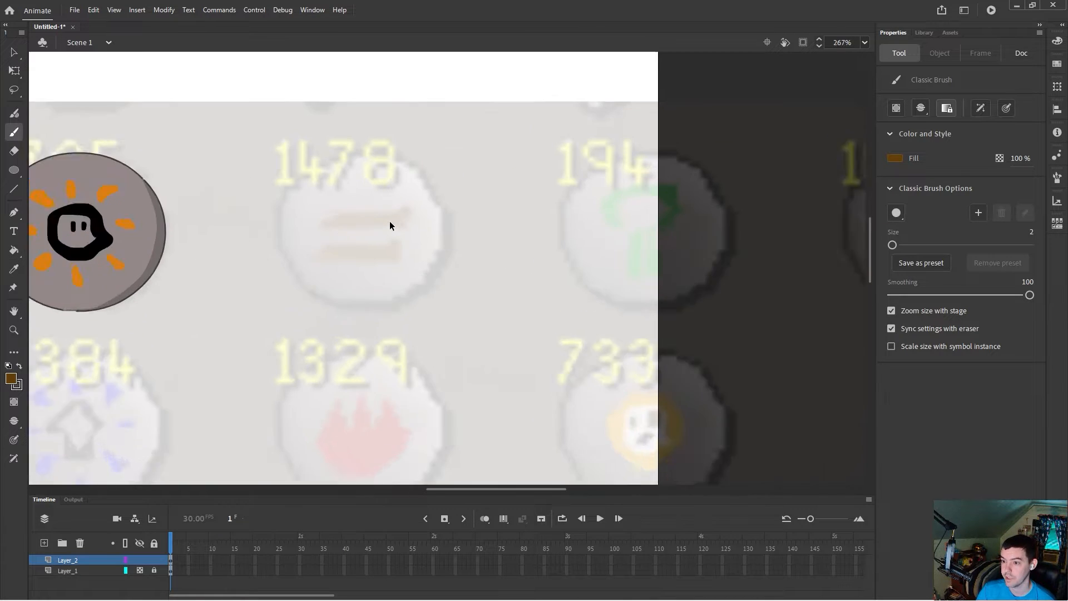
mouse_move(300, 231)
mouse_down()
mouse_move(411, 221)
mouse_move(413, 208)
mouse_move(341, 212)
mouse_move(300, 229)
mouse_up()
mouse_move(313, 270)
mouse_down()
mouse_move(295, 269)
mouse_move(386, 253)
mouse_move(386, 268)
mouse_move(312, 270)
mouse_up()
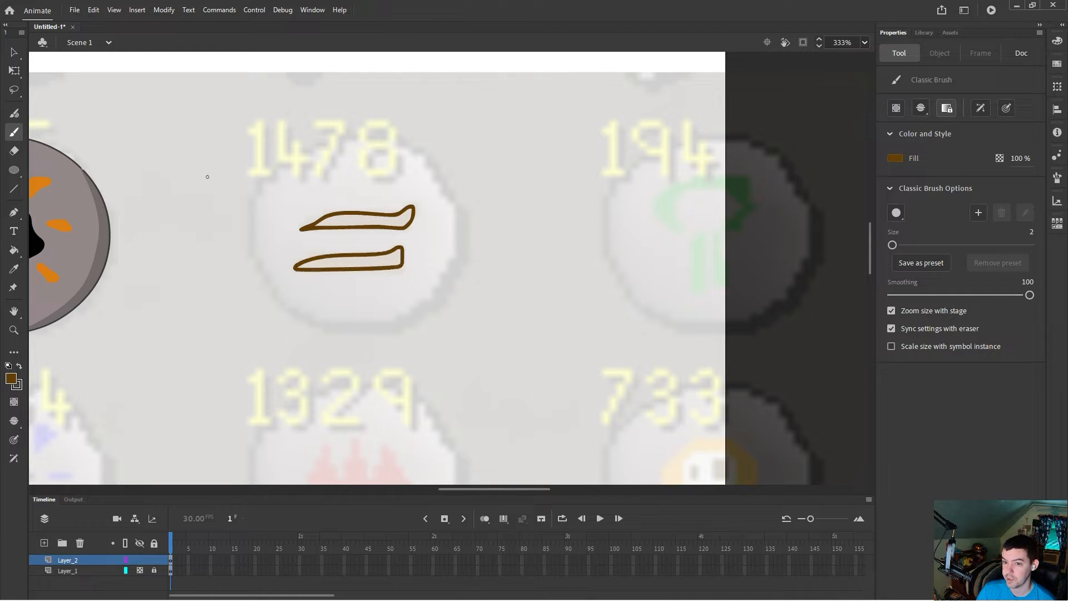
Step: Fill both brown bar outlines with the paint bucket
click(14, 250)
click(363, 225)
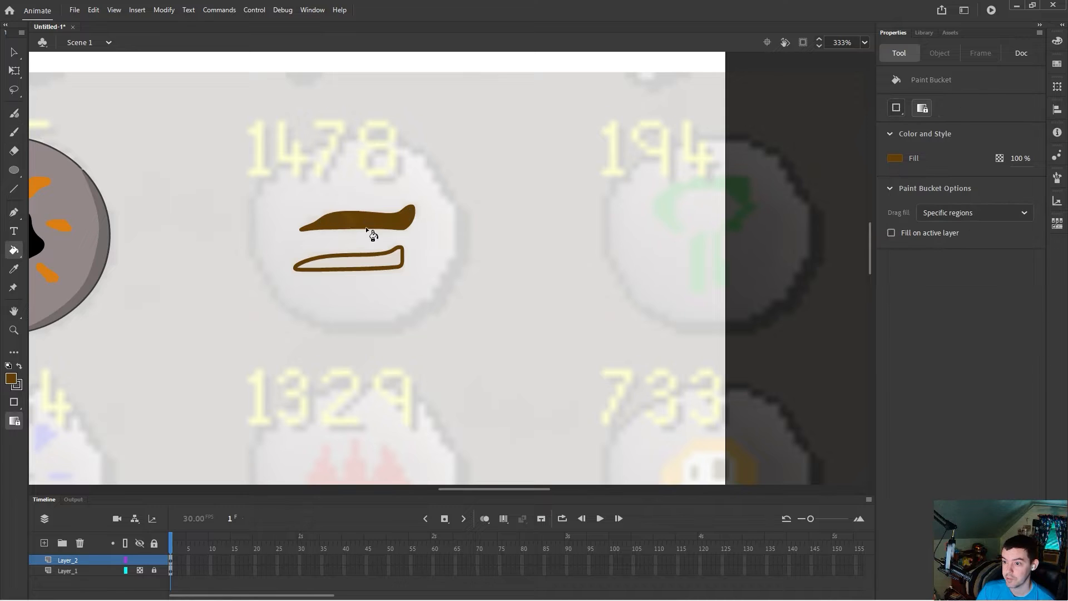
click(352, 261)
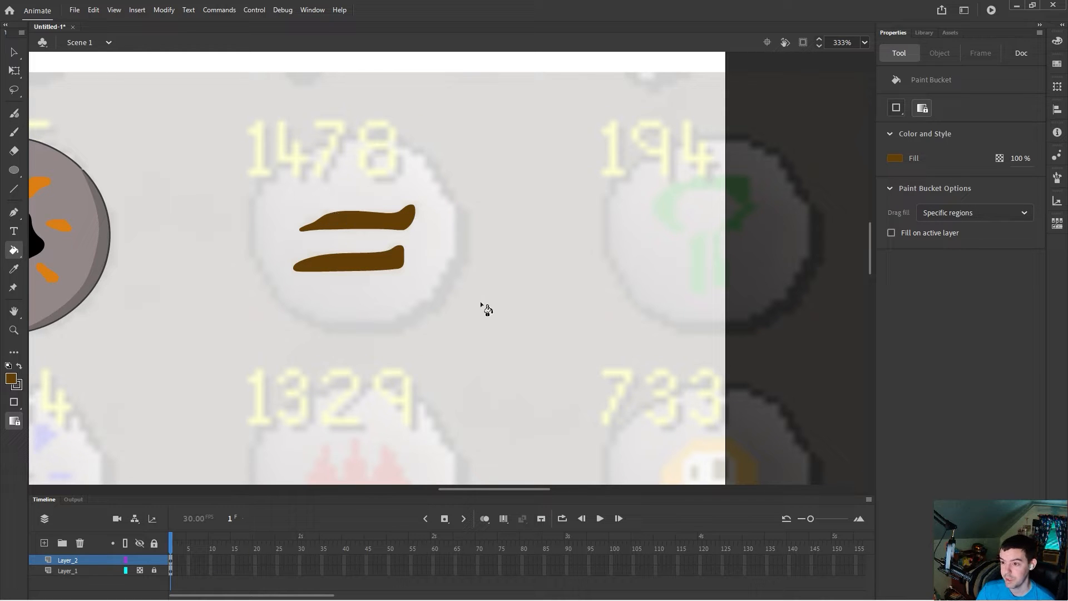
Step: Move the brown bars onto the spare shaded circle below the icons
scroll(465, 312, down, 3)
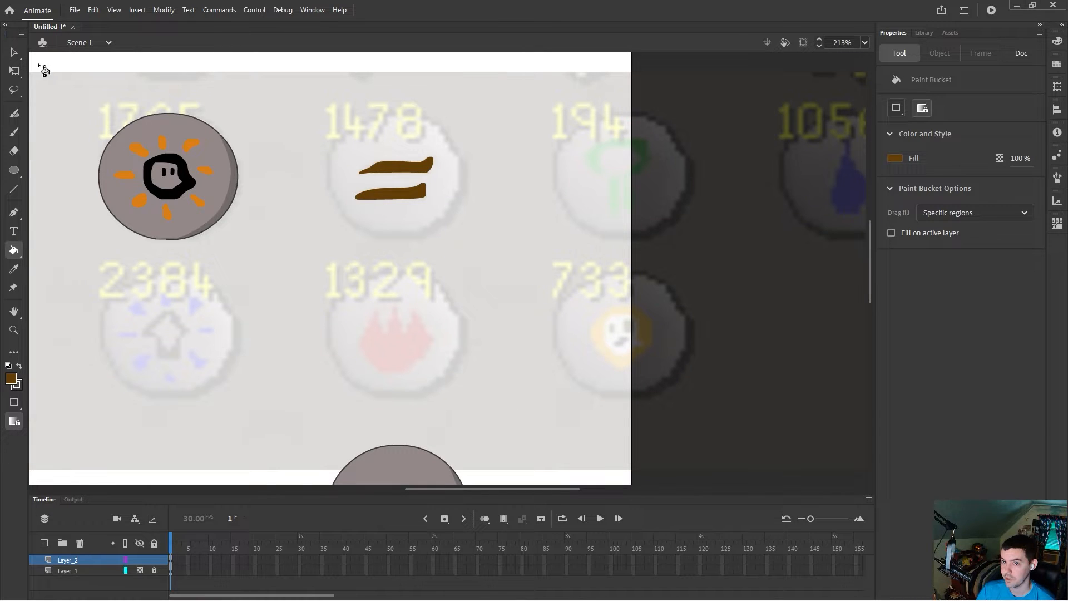
click(15, 54)
drag(340, 149, 477, 222)
scroll(478, 228, down, 3)
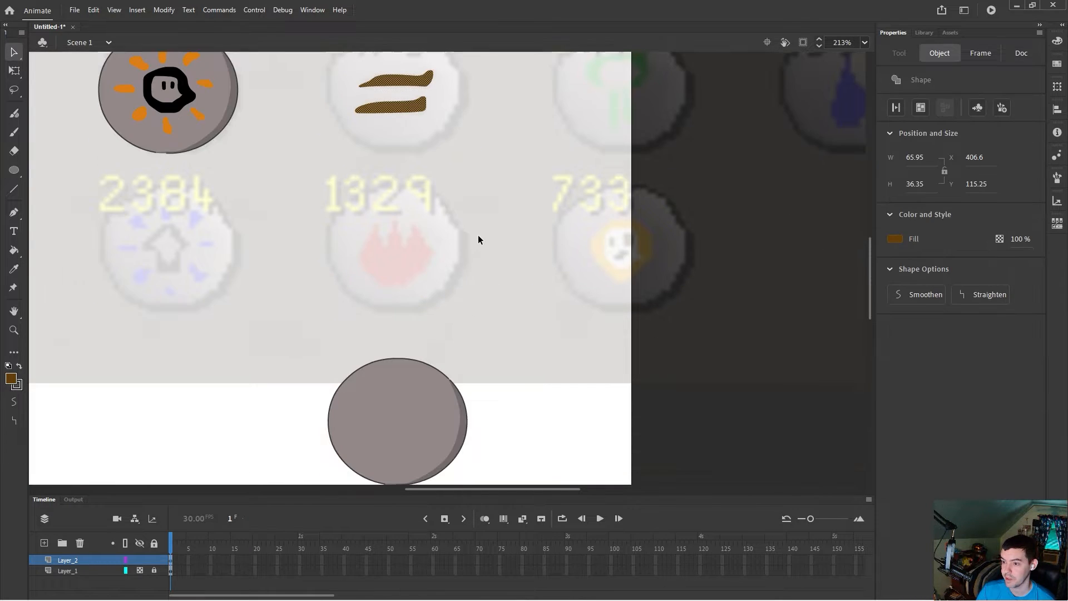
drag(396, 111, 398, 440)
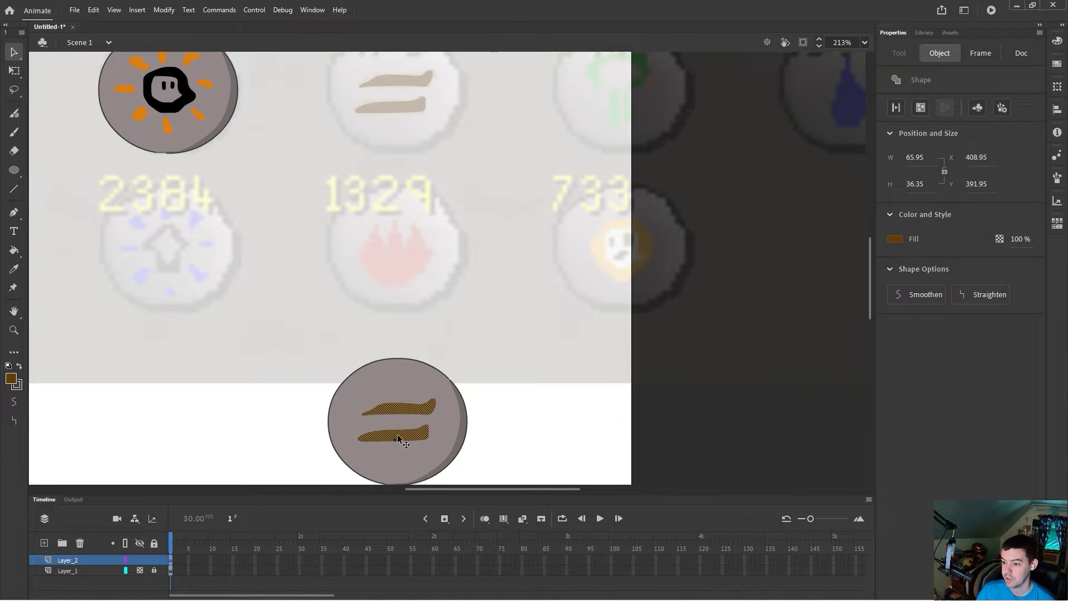
Step: Move the circle with the brown bars onto the second reference icon
click(358, 348)
scroll(336, 314, down, 2)
mouse_move(299, 249)
mouse_down()
mouse_move(488, 397)
mouse_move(486, 423)
mouse_up()
drag(426, 366, 423, 223)
scroll(419, 382, up, 4)
drag(411, 316, 415, 134)
click(489, 261)
Step: Bring another shaded circle from the pasteboard onto the stage beneath the second row
scroll(566, 352, down, 10)
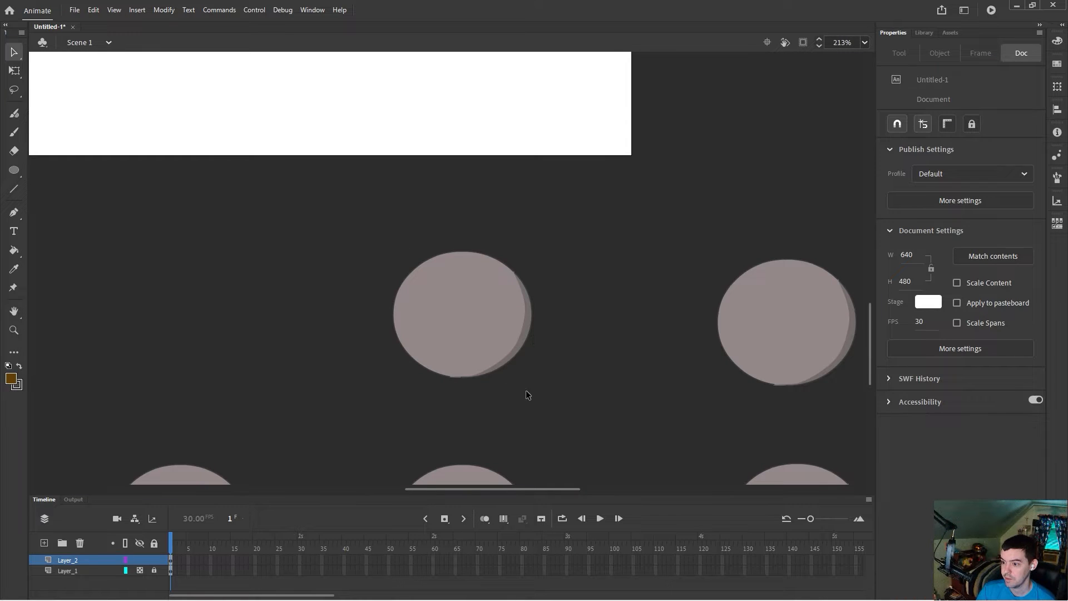
drag(379, 225, 574, 393)
drag(491, 301, 502, 184)
scroll(524, 358, up, 5)
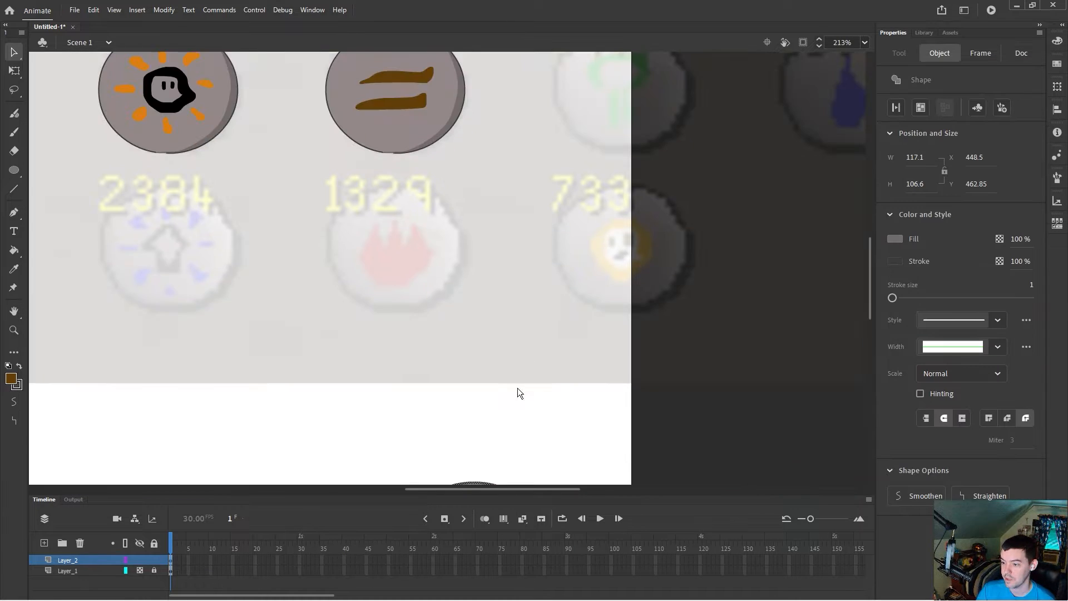
scroll(497, 412, down, 2)
drag(500, 448, 412, 309)
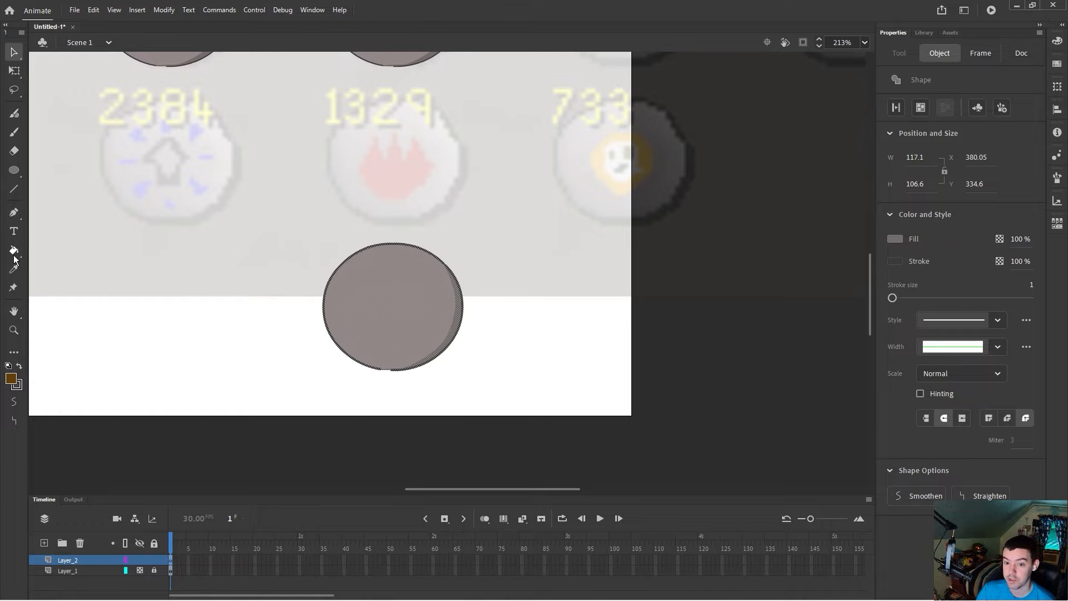
Step: Sample the red palette colour, trace the flame outline over the 1329 reference with a size 3 brush, and fill it
drag(450, 489, 393, 489)
click(394, 310)
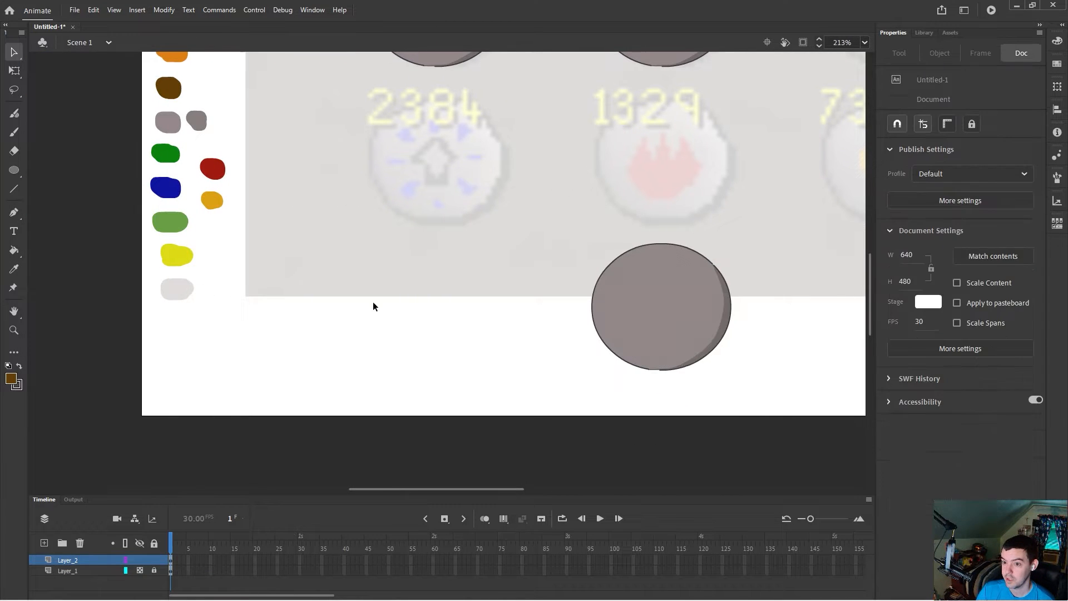
click(13, 269)
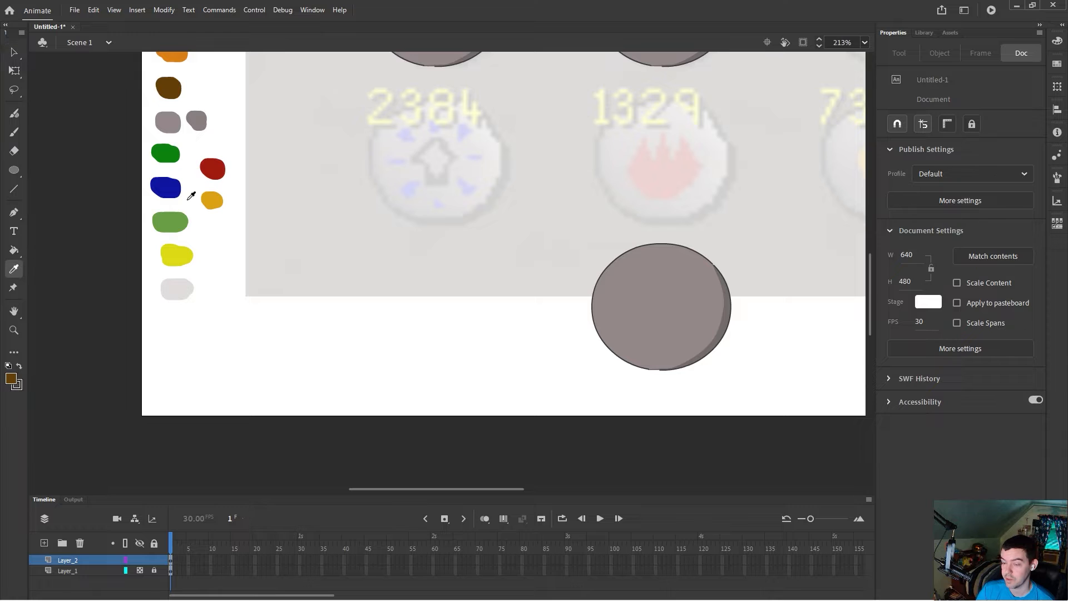
click(217, 168)
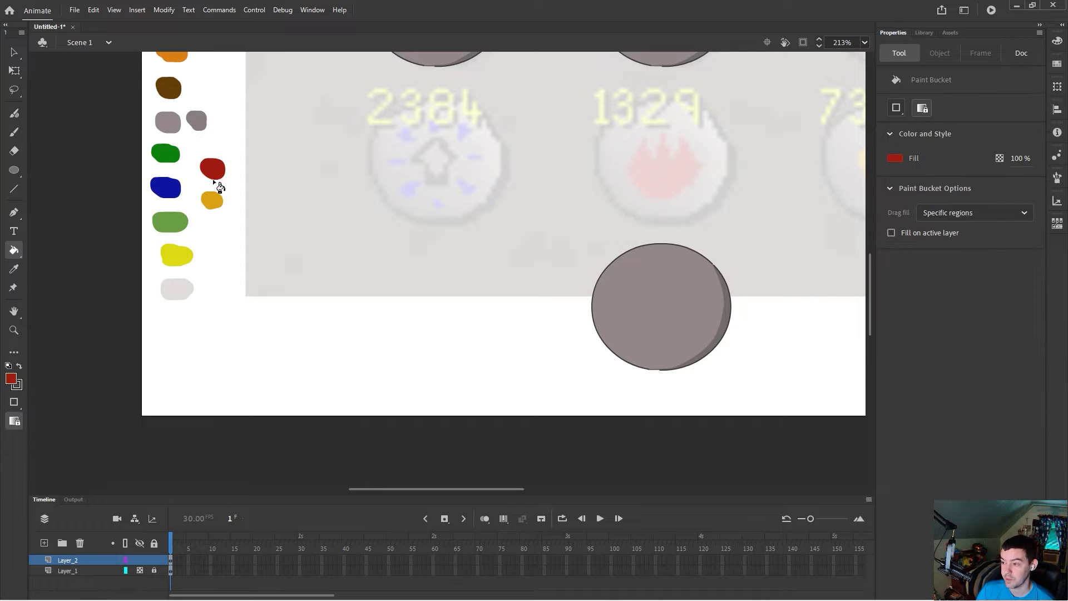
click(13, 131)
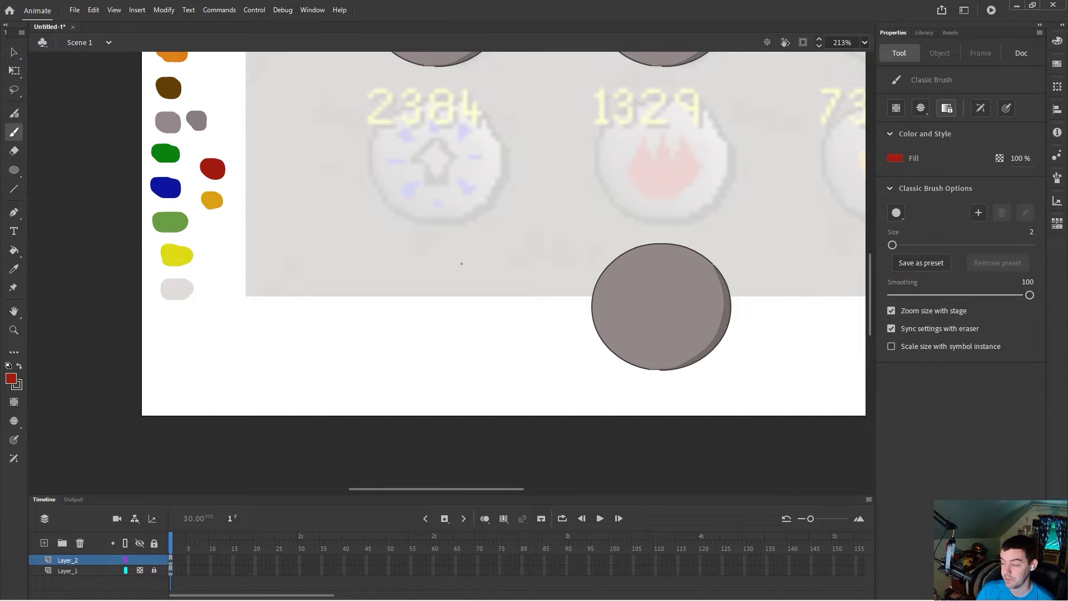
click(1030, 232)
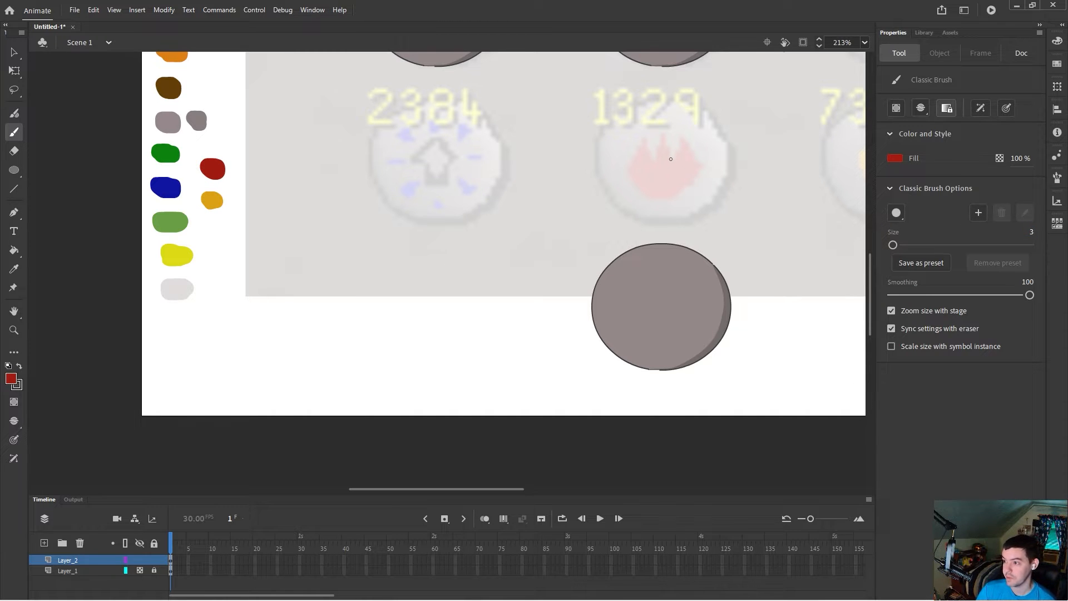
mouse_move(644, 141)
mouse_down()
mouse_move(630, 171)
mouse_move(649, 196)
mouse_move(672, 198)
mouse_move(697, 177)
mouse_move(685, 136)
mouse_move(674, 160)
mouse_move(663, 137)
mouse_move(654, 163)
mouse_move(644, 139)
mouse_up()
key(k)
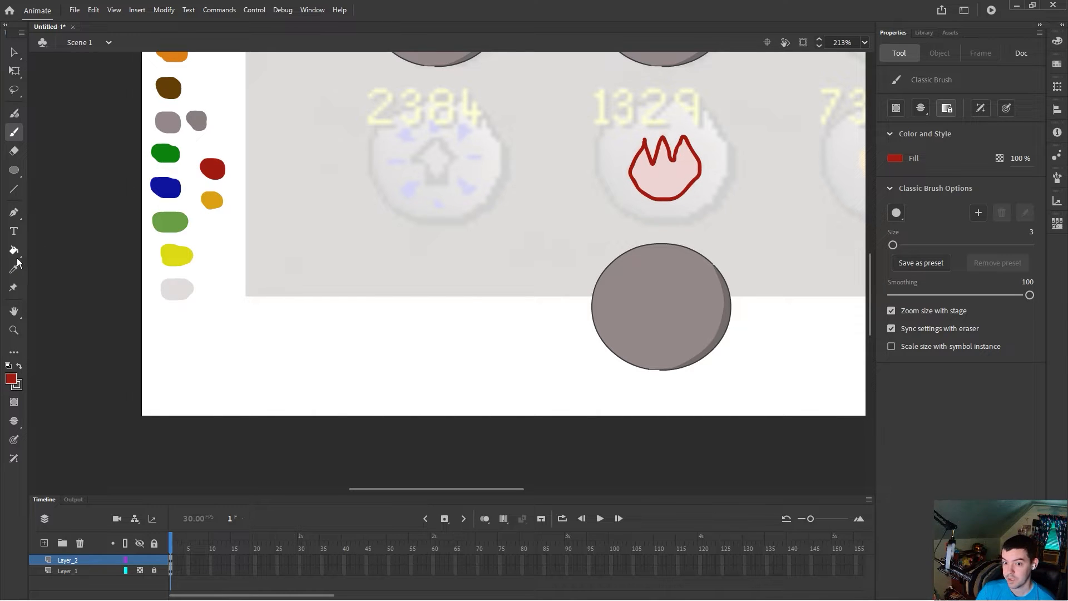
click(676, 174)
Step: Place the shaded circle with the red flame over the 1329 reference icon
key(v)
drag(588, 124, 679, 324)
drag(560, 229, 761, 390)
drag(708, 328, 706, 172)
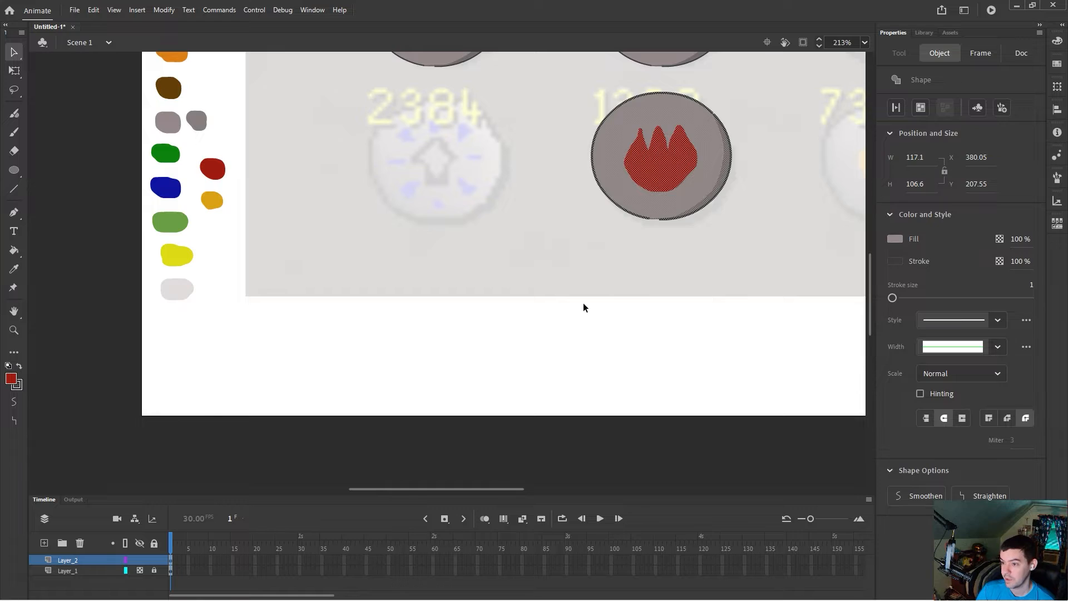
Step: Bring another shaded circle from the pasteboard onto the stage below the icon row
click(583, 303)
scroll(623, 307, down, 7)
drag(561, 297, 323, 99)
scroll(502, 295, up, 5)
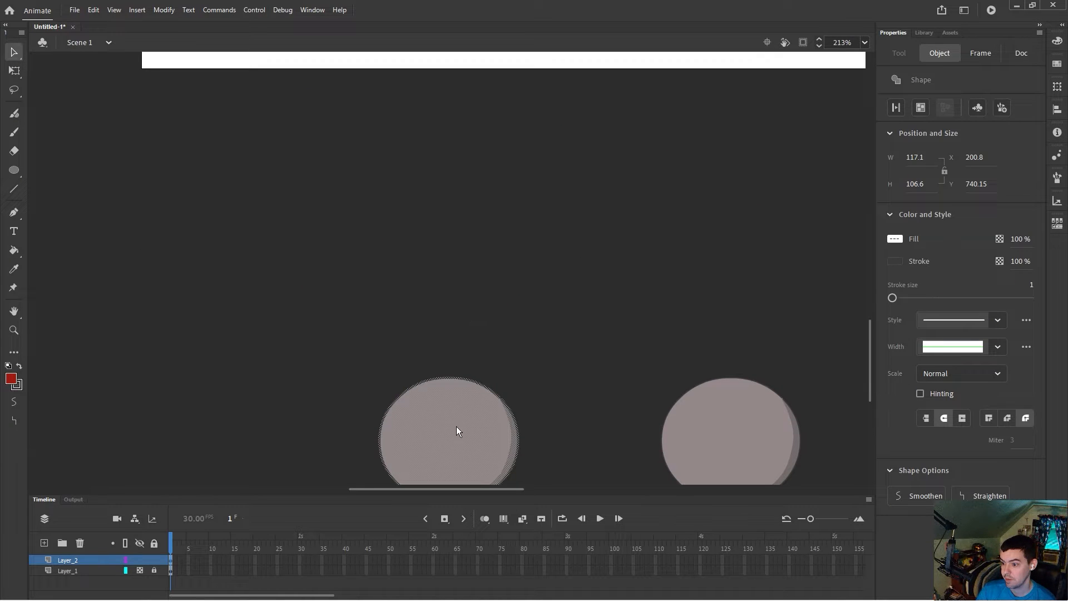
drag(456, 381, 476, 161)
scroll(506, 310, up, 3)
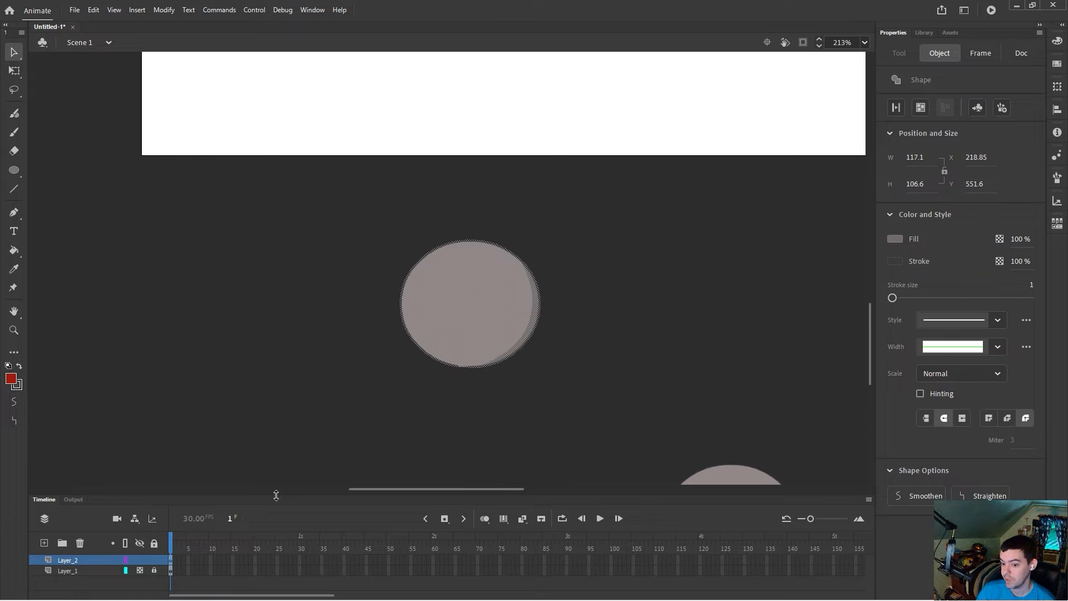
drag(479, 330, 467, 220)
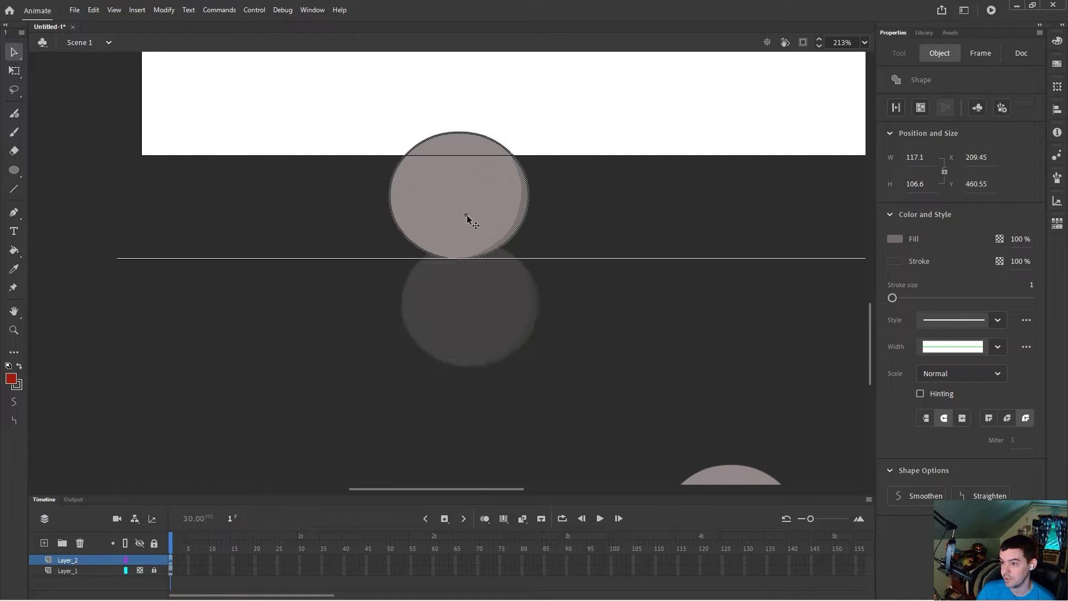
scroll(486, 395, up, 4)
scroll(472, 387, down, 2)
drag(465, 364, 448, 223)
scroll(495, 261, up, 3)
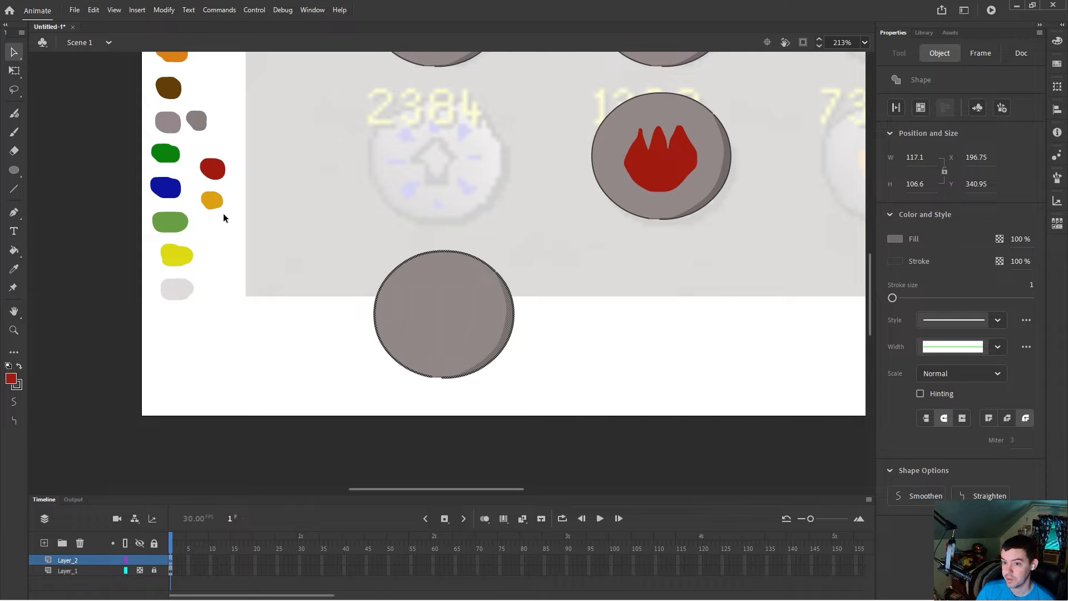
Step: Sample the blue palette colour and brush the blue rays around the 2384 arrow reference
scroll(222, 213, up, 3)
click(165, 303)
click(14, 269)
click(165, 273)
click(14, 132)
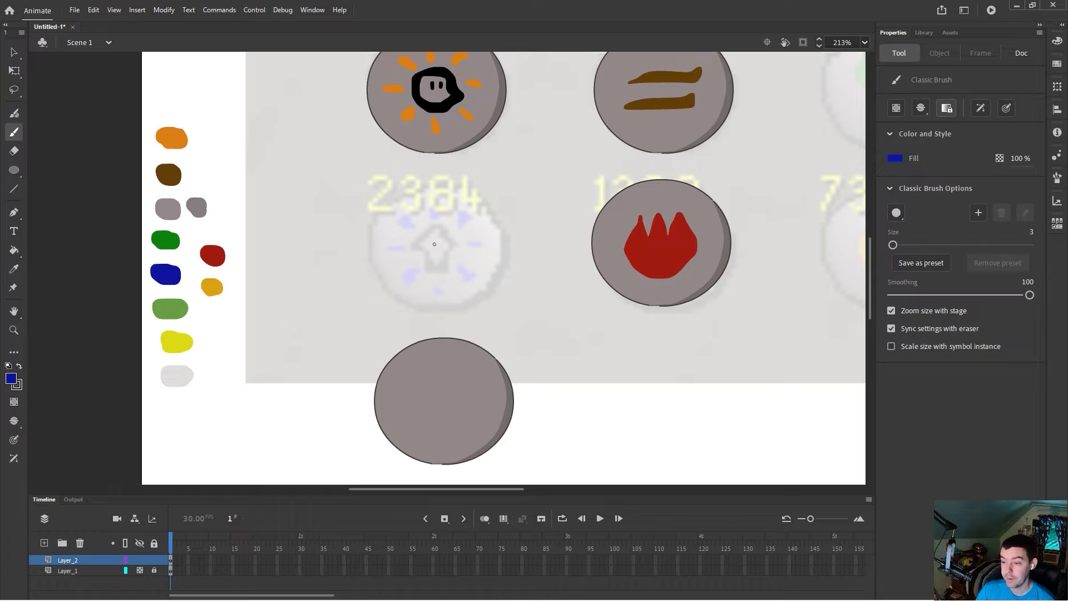
drag(406, 247, 386, 248)
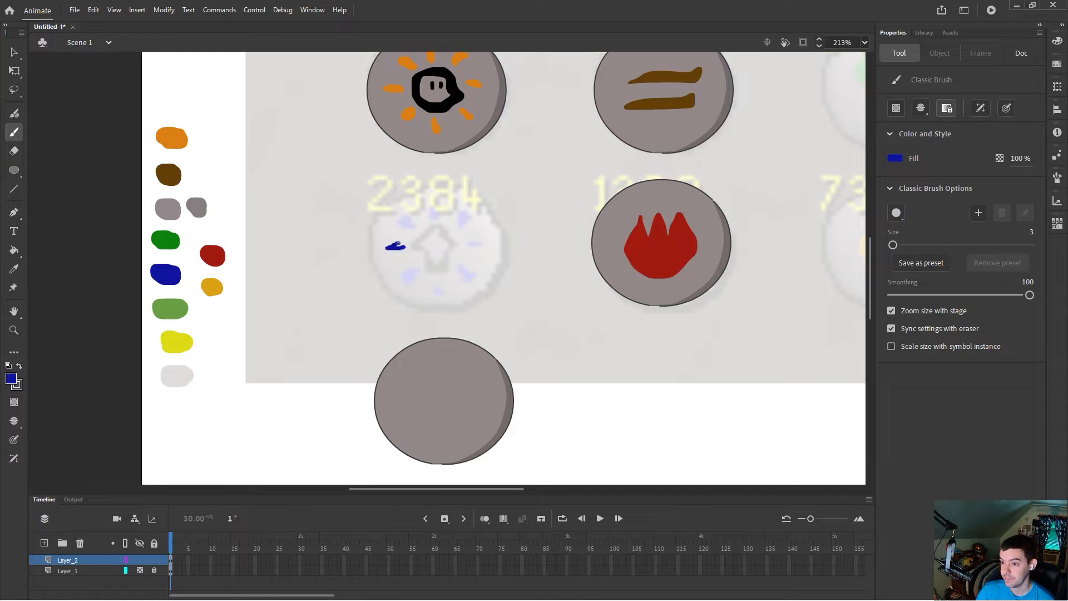
drag(410, 225, 401, 222)
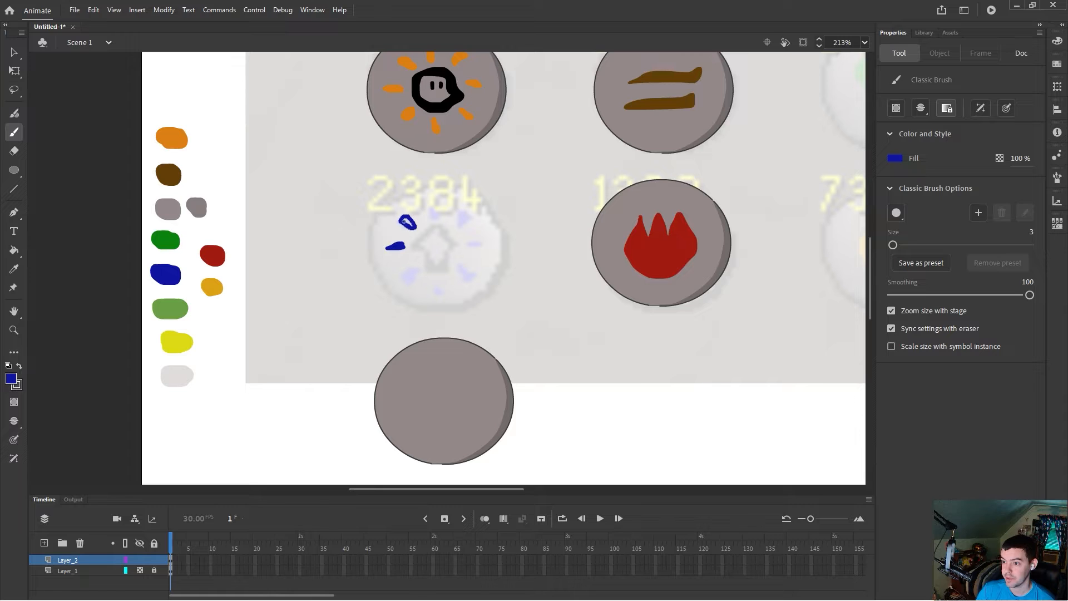
drag(408, 223, 406, 221)
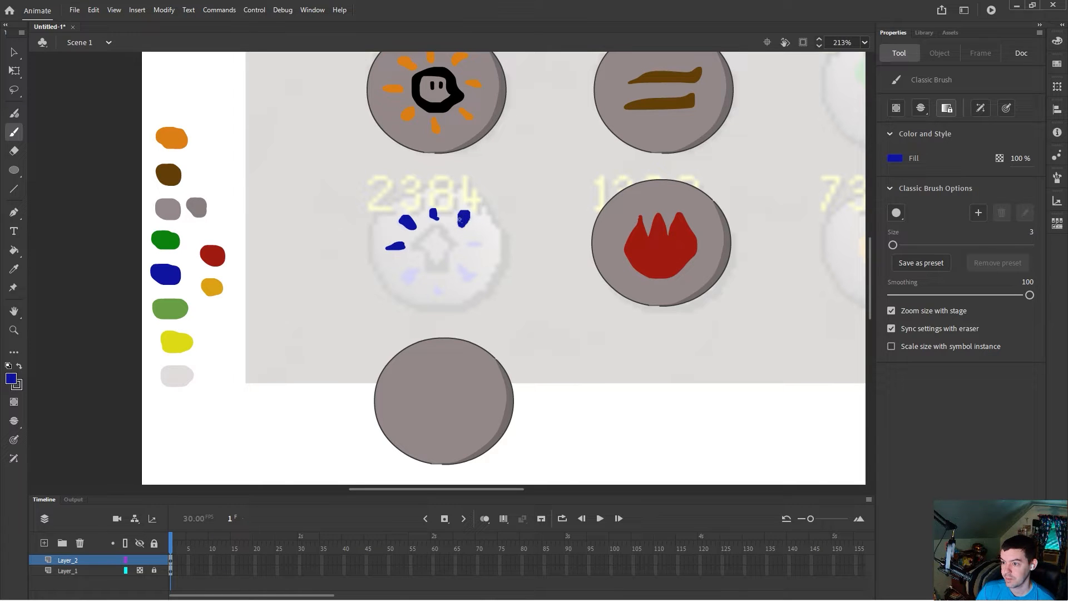
mouse_move(480, 243)
mouse_down()
mouse_move(466, 243)
mouse_move(478, 242)
mouse_move(465, 276)
mouse_up()
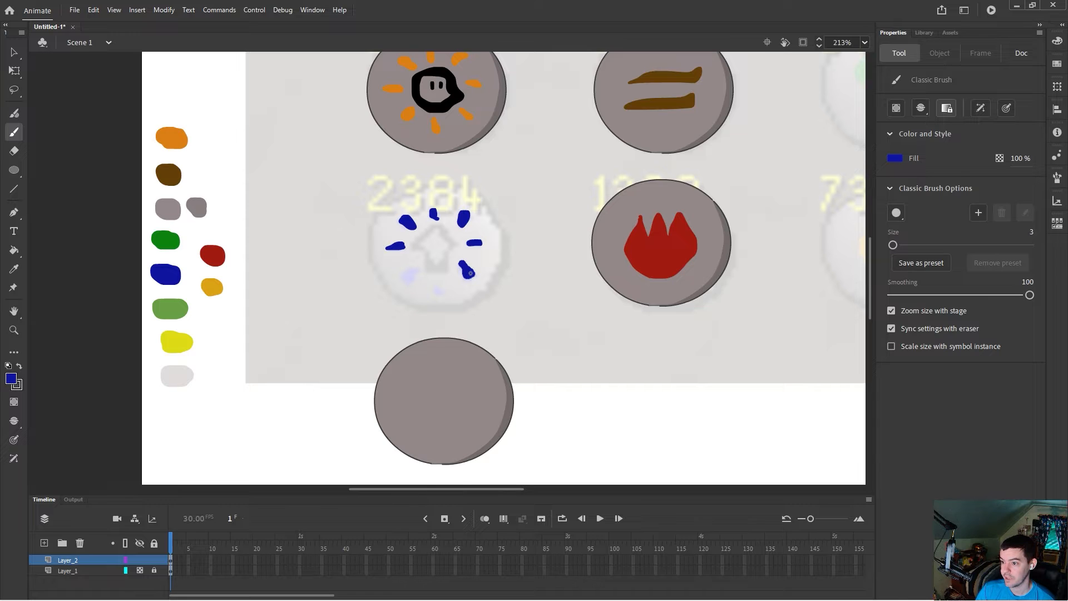
drag(439, 281, 439, 283)
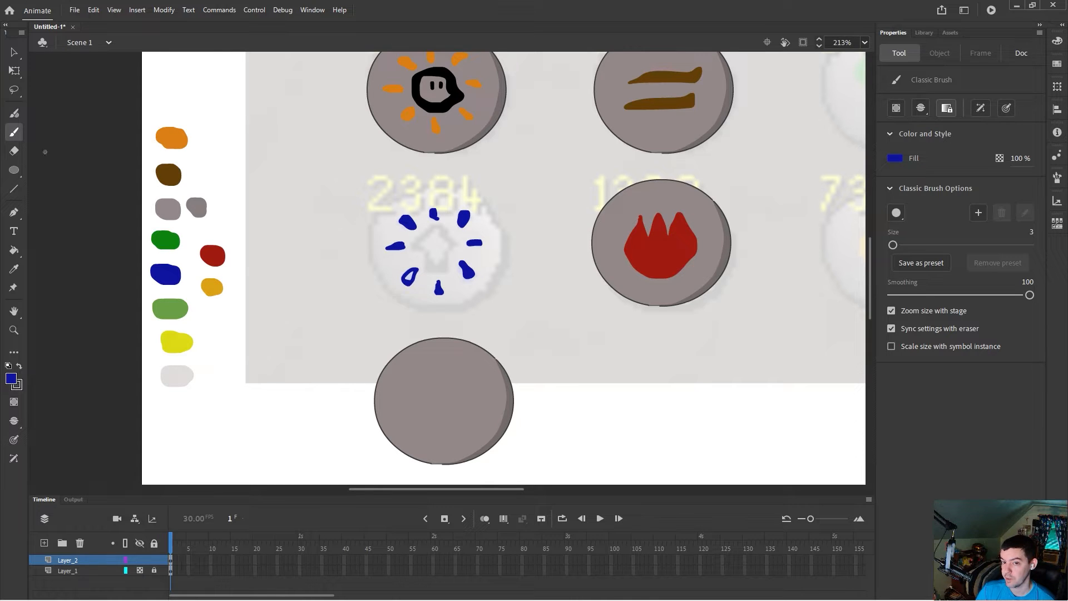
Step: Fill the hollow blue ray, then switch the brush to black and outline the arrow in the 2384 reference
click(17, 252)
click(410, 278)
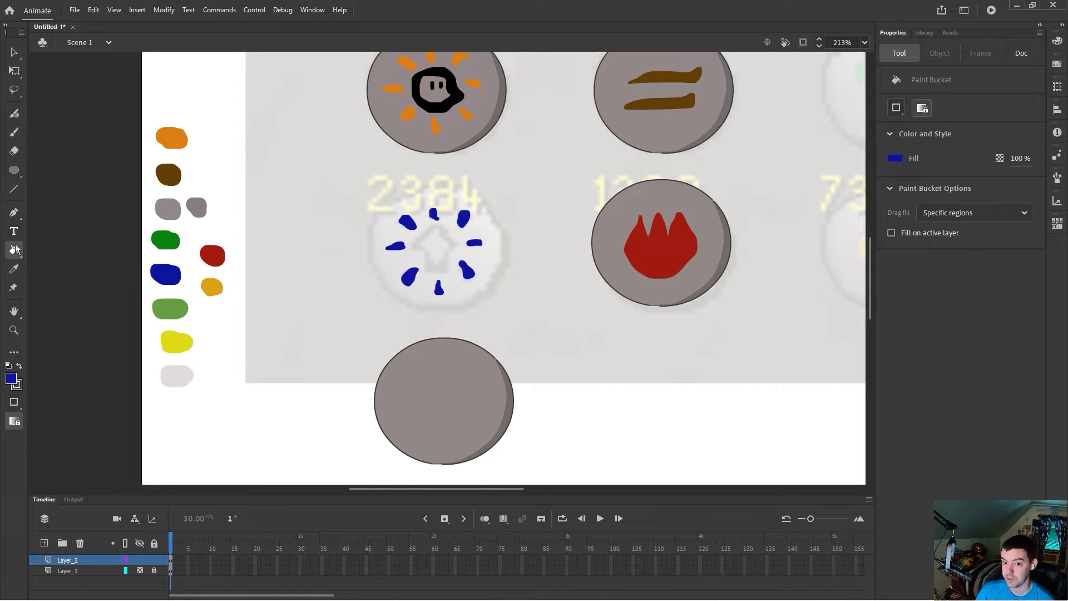
click(15, 133)
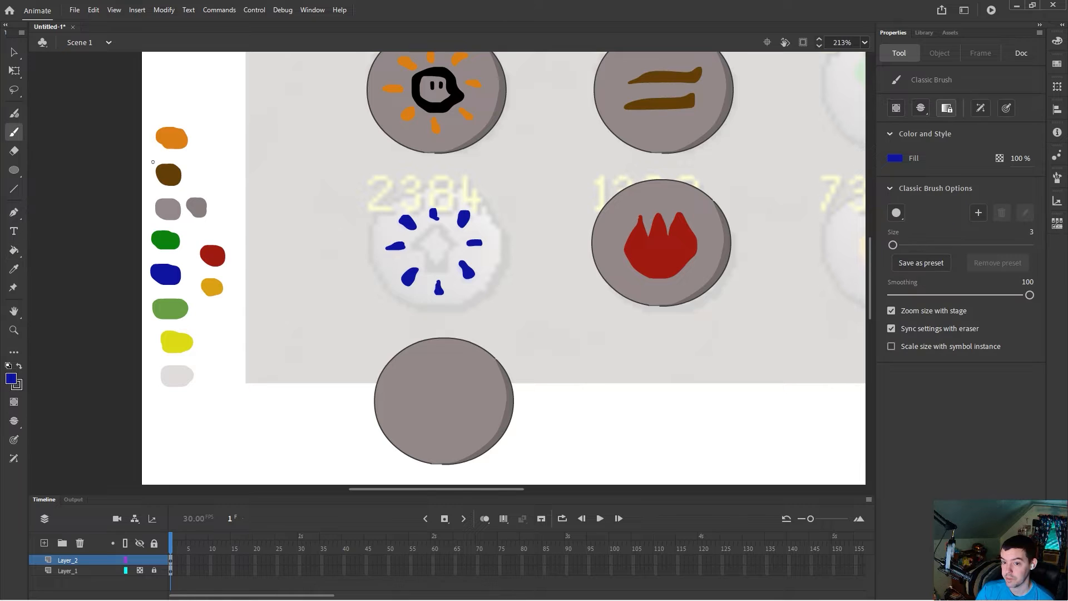
click(13, 380)
click(62, 421)
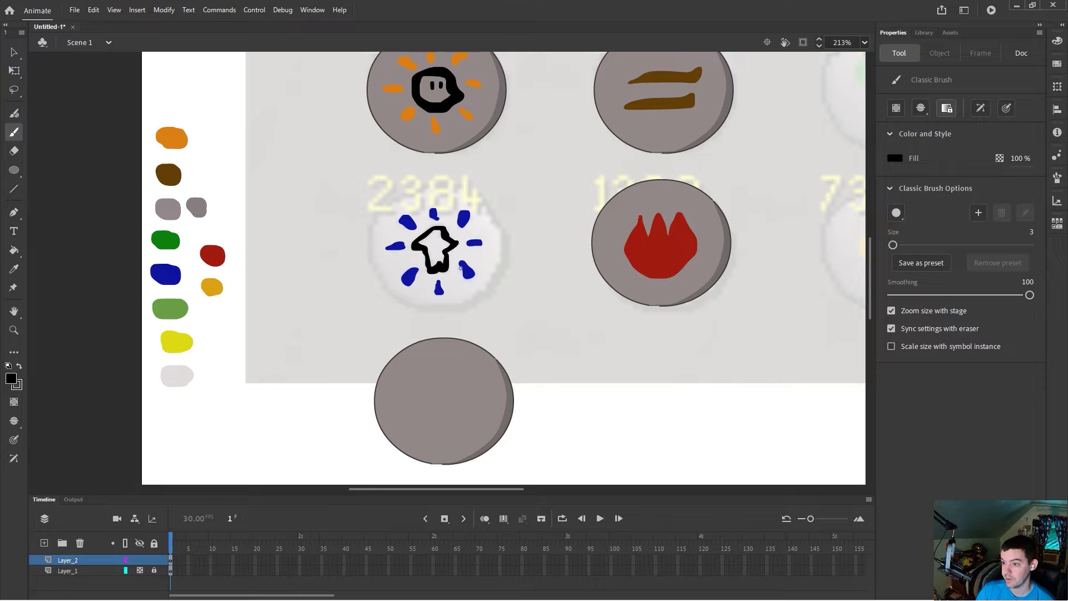
Step: Move the arrow and ray details onto the spare shaded circle and place it over the 2384 reference
click(13, 52)
drag(356, 193, 520, 312)
drag(473, 281, 479, 427)
drag(332, 315, 541, 474)
drag(490, 418, 484, 268)
Step: Bring another shaded circle from the pasteboard onto the stage beneath the 733 reference
drag(516, 486, 603, 495)
scroll(492, 422, down, 5)
drag(550, 228, 766, 415)
scroll(701, 414, up, 4)
drag(655, 462, 485, 204)
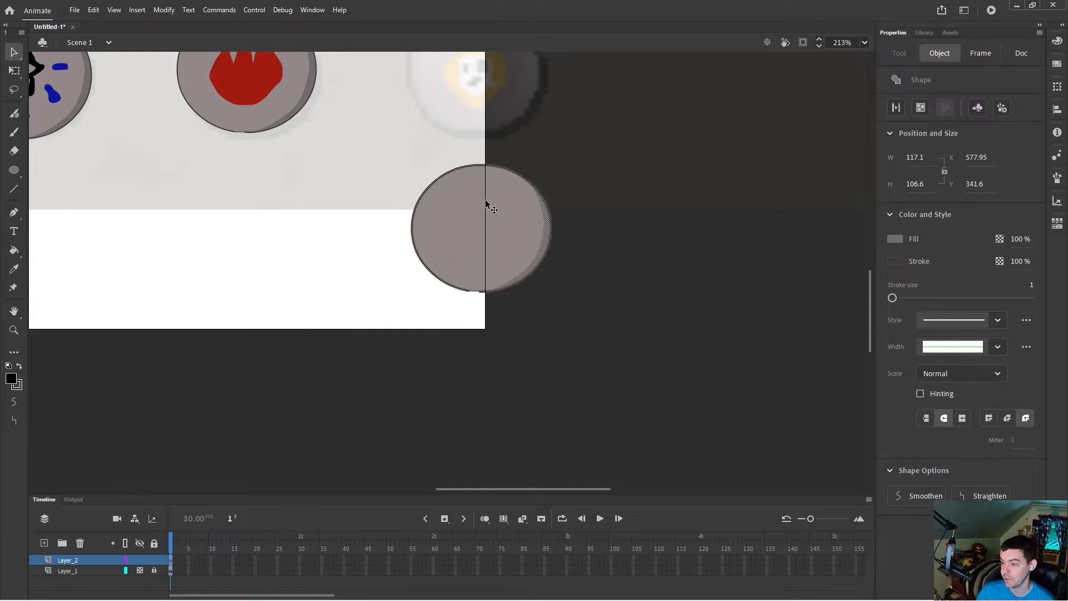
scroll(486, 203, up, 3)
drag(492, 309, 488, 296)
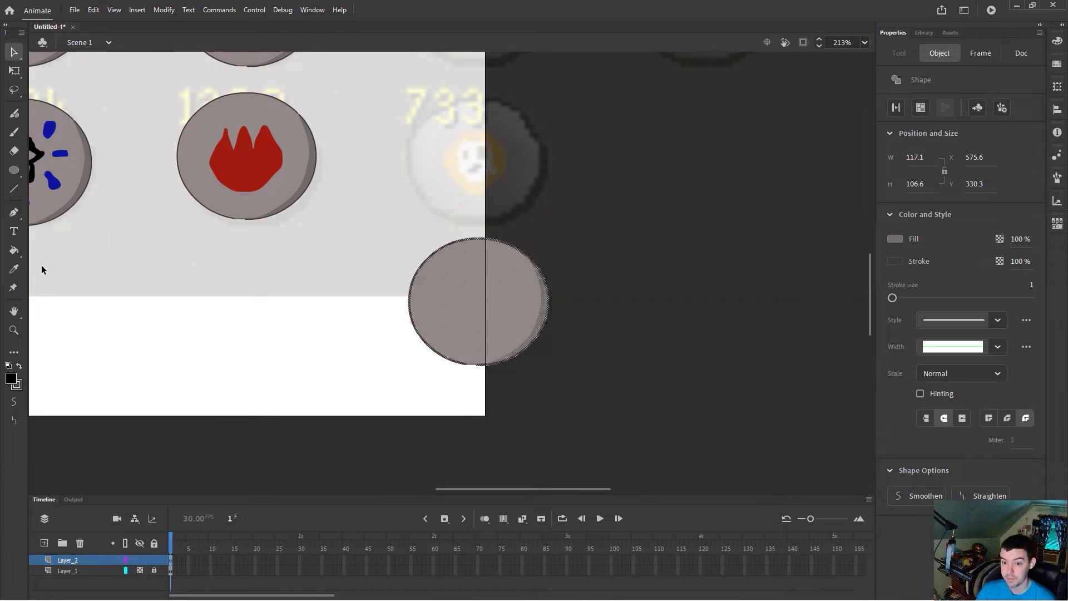
Step: Sample the gold palette colour and undo the resulting fill on the selected circle
click(19, 268)
scroll(478, 493, left, 5)
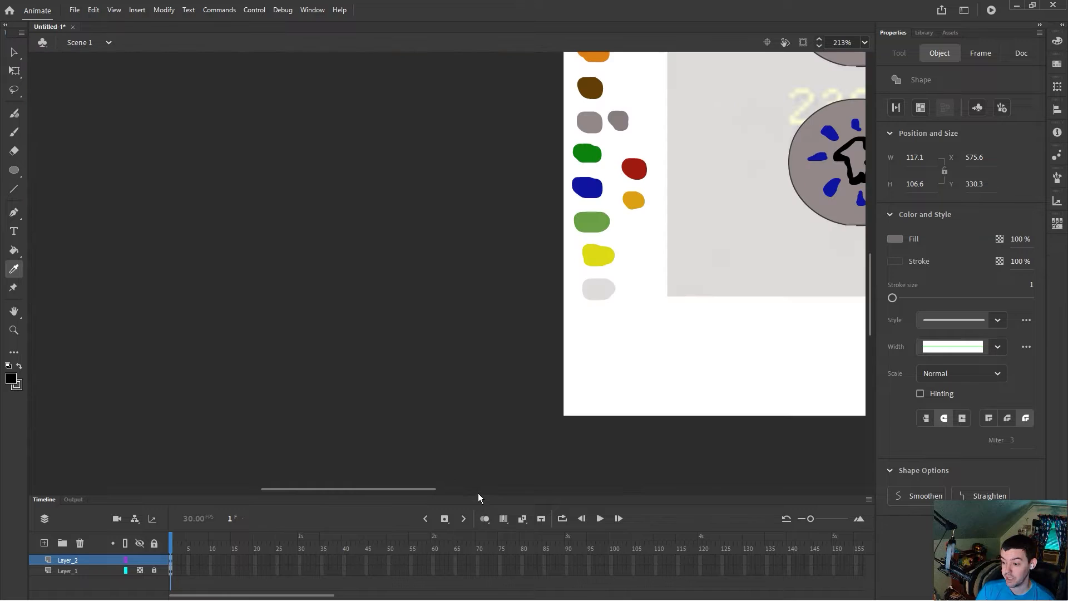
scroll(445, 490, right, 5)
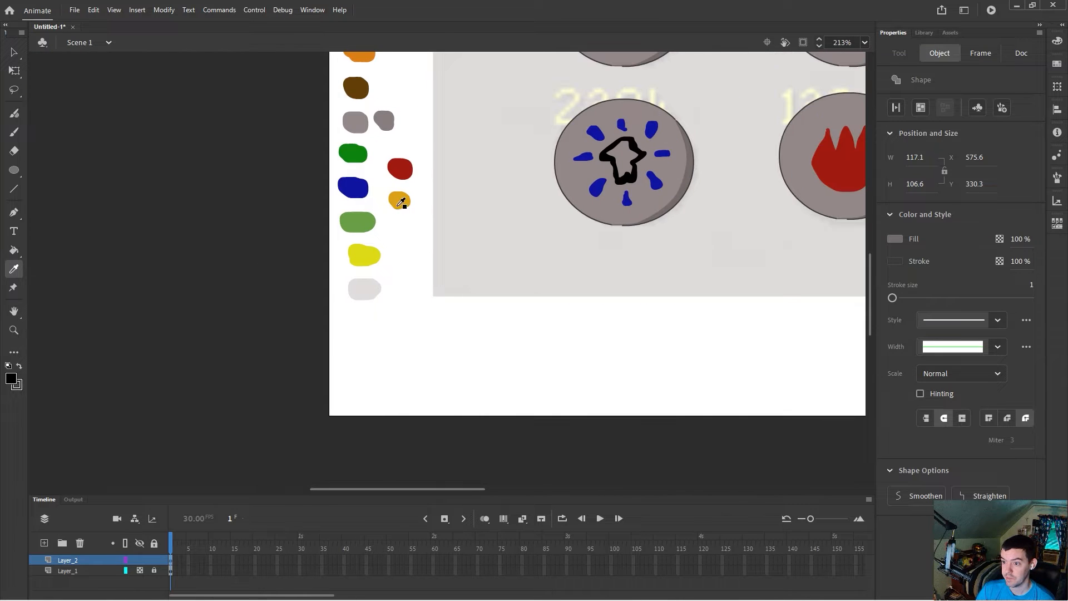
click(400, 201)
drag(459, 488, 571, 488)
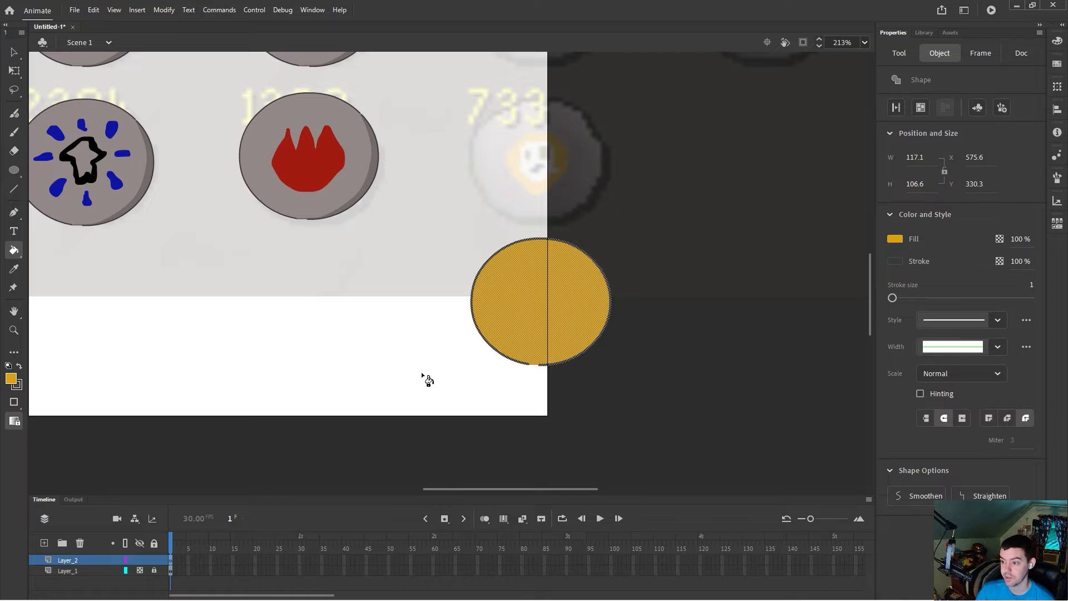
key(ctrl+z)
Step: Sample the gold palette colour, trace the face shape over the 733 reference with the brush, and fill it gold
drag(526, 488, 428, 485)
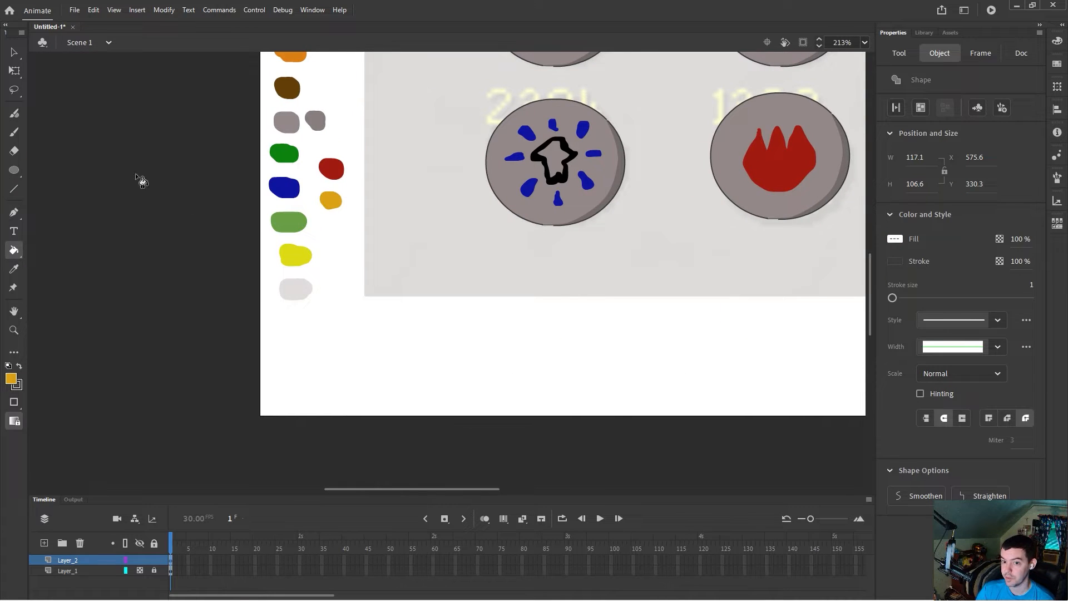
click(14, 52)
click(339, 284)
click(17, 268)
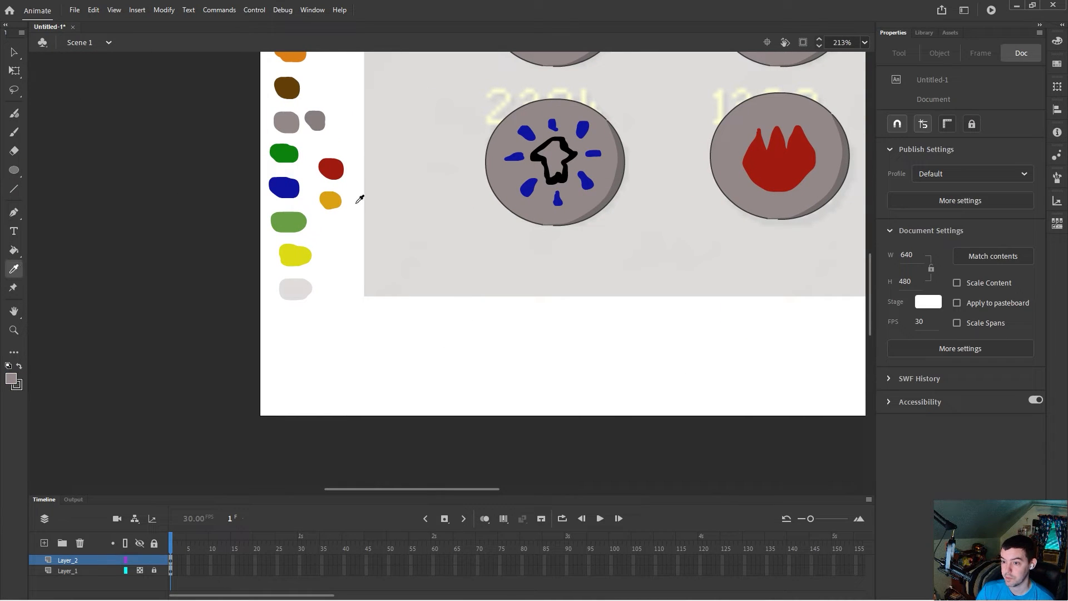
click(331, 201)
drag(482, 489, 599, 489)
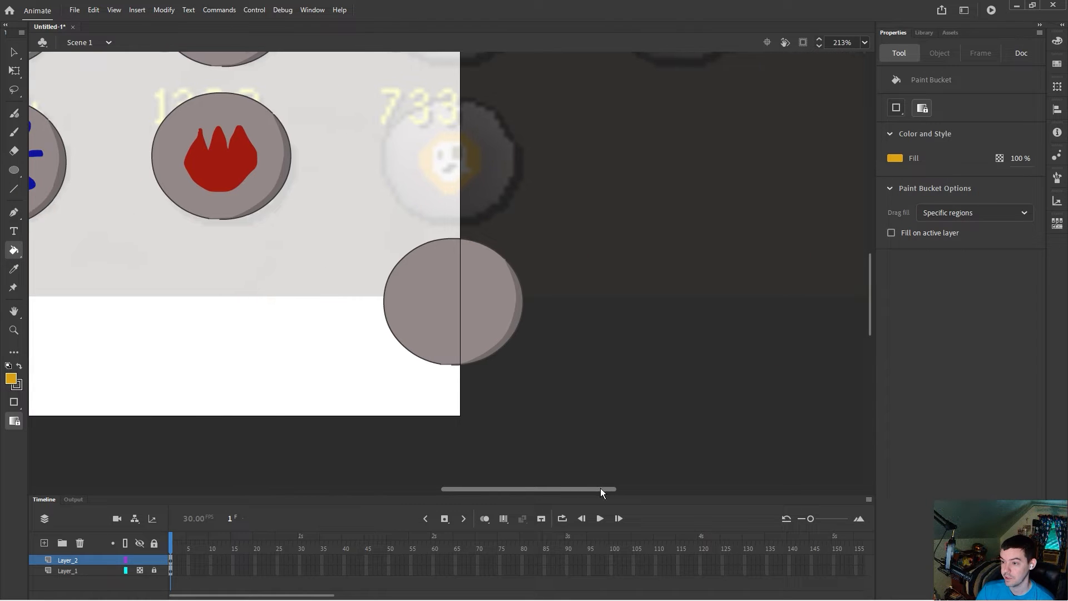
click(13, 135)
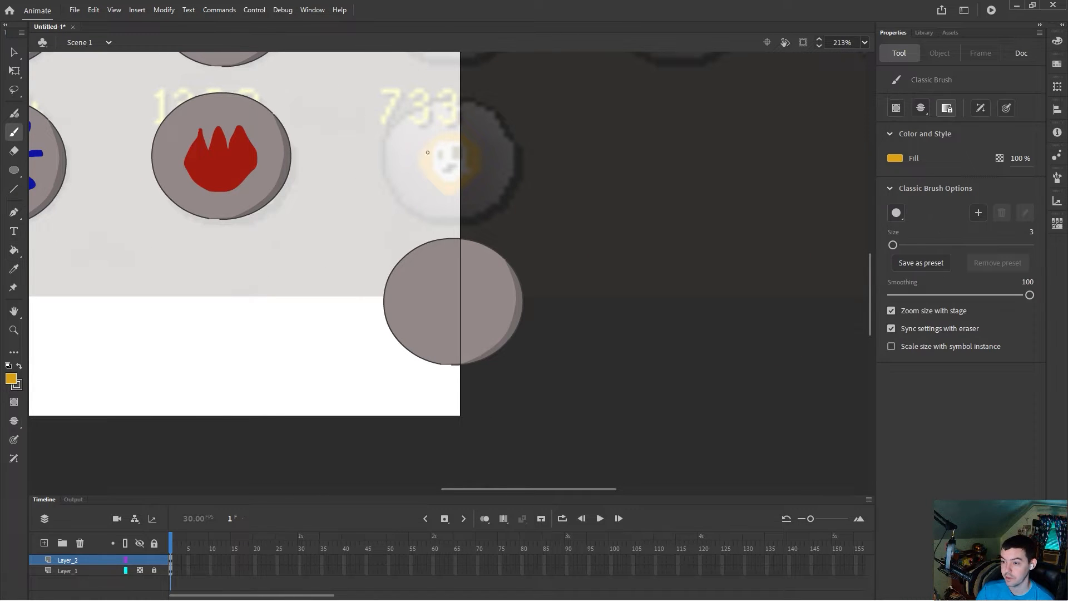
mouse_move(419, 154)
mouse_down()
mouse_move(465, 131)
mouse_move(480, 154)
mouse_move(470, 177)
mouse_up()
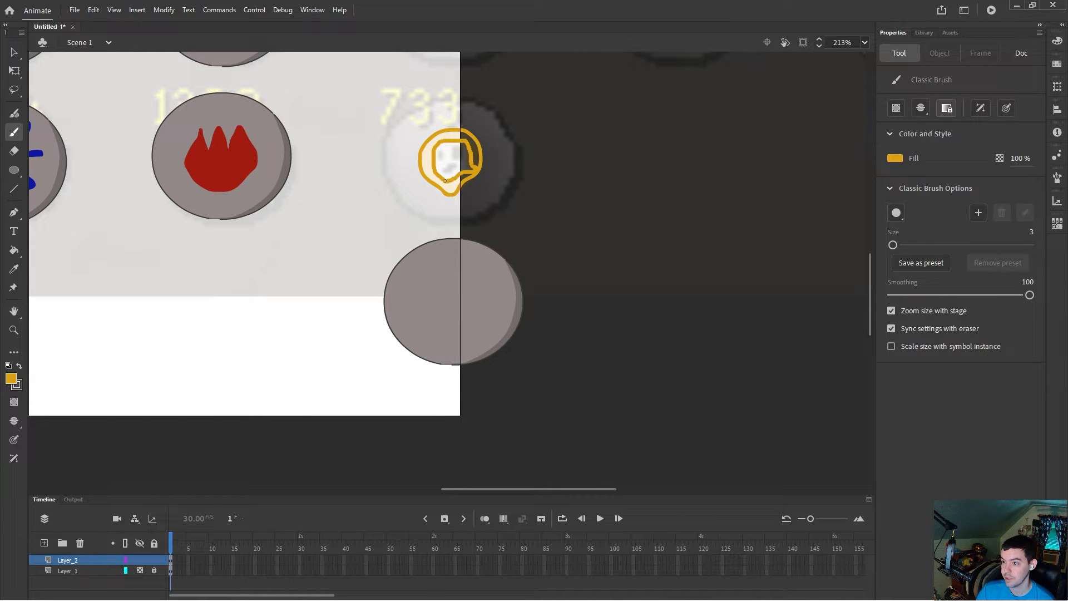
click(14, 250)
click(427, 166)
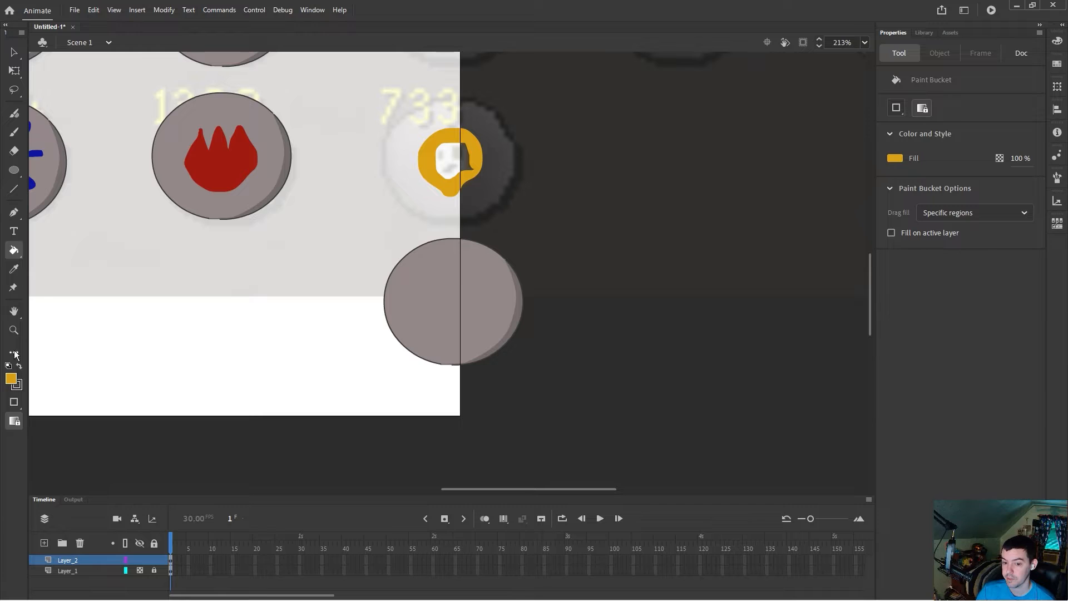
Step: Draw the black eyes and mouth on the 733 face with the brush
click(11, 378)
click(58, 424)
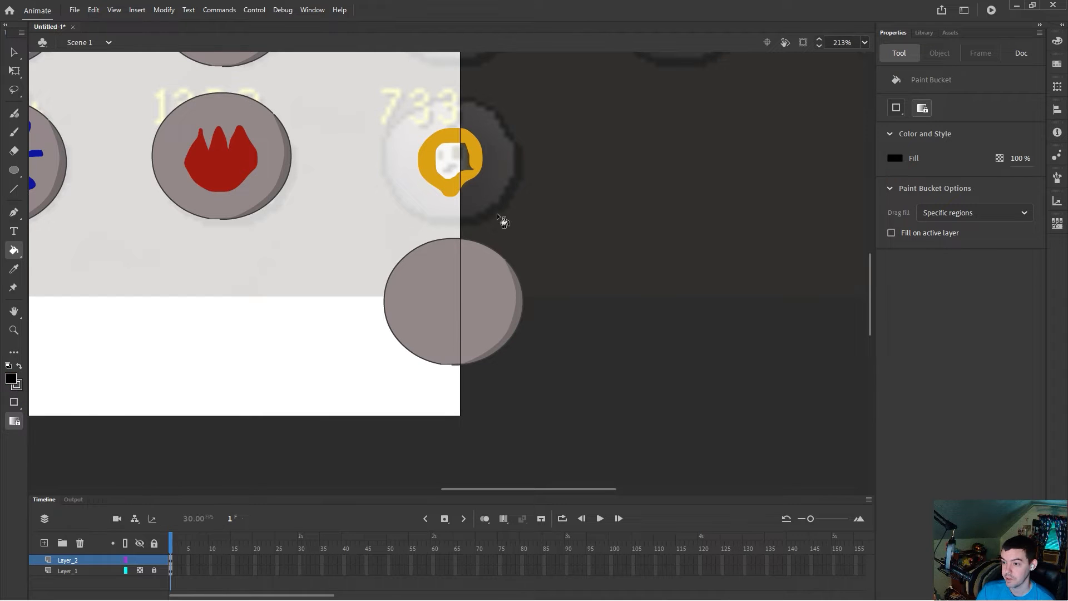
click(14, 132)
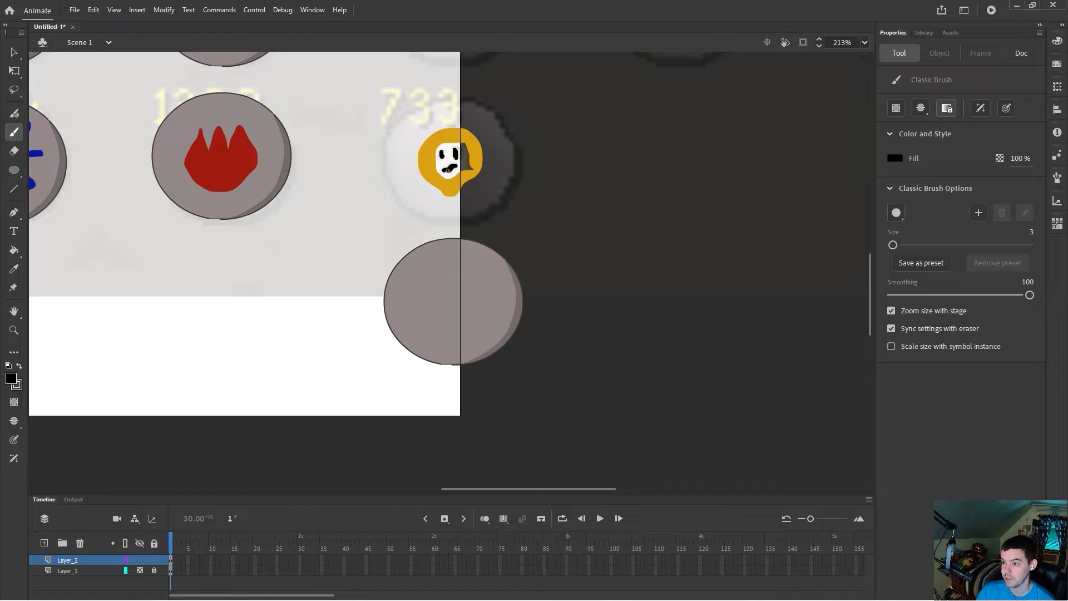
Step: Fill the 733 face area white with the paint bucket
click(14, 250)
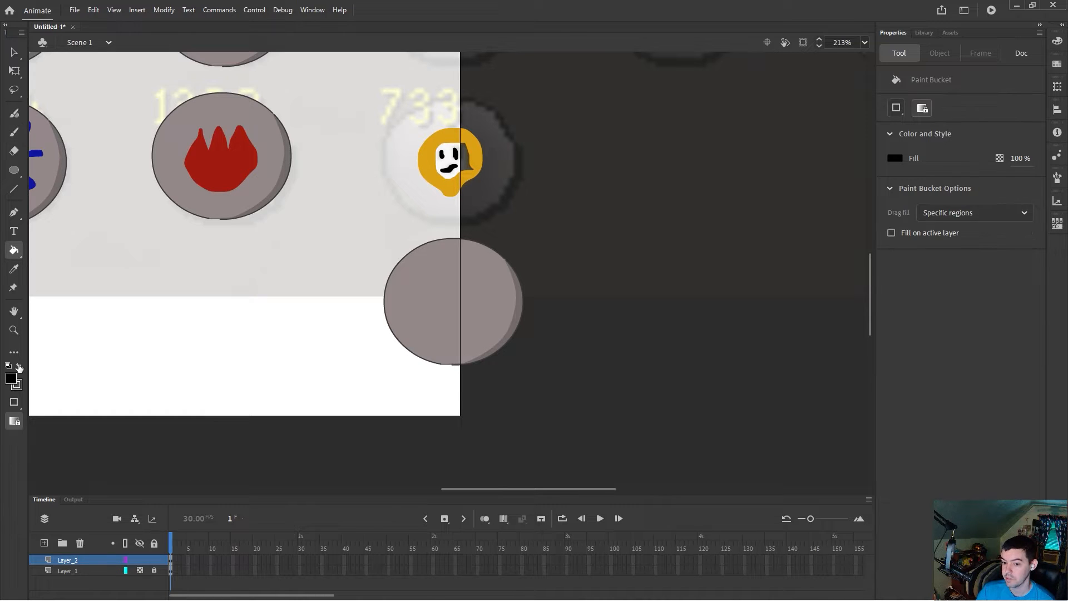
click(13, 380)
click(58, 458)
click(14, 52)
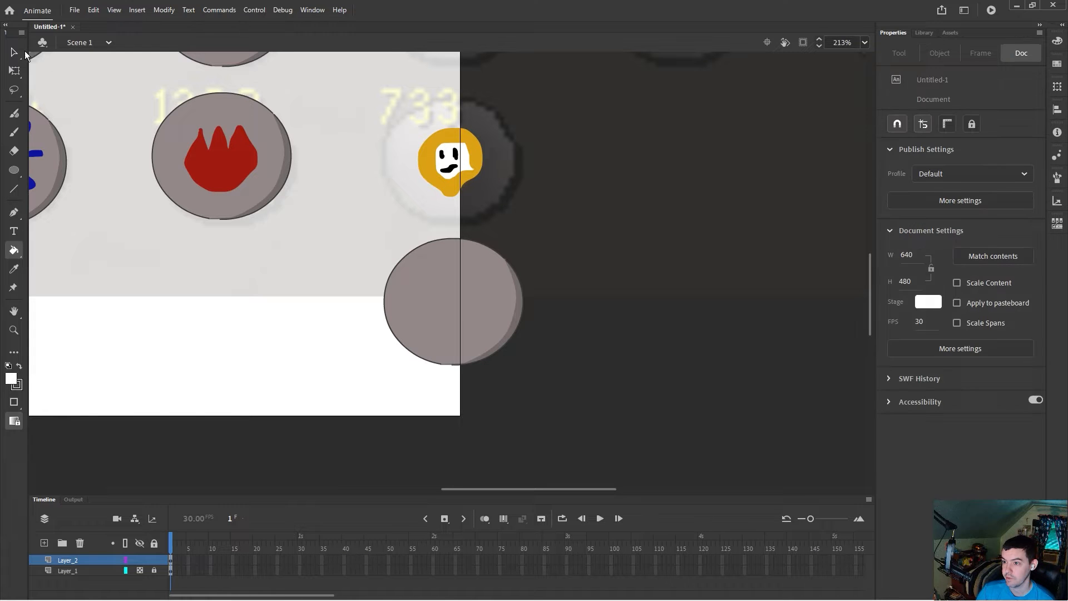
Step: Move the 733 face onto the grey circle and place the finished icon over the 733 reference
drag(402, 123, 518, 212)
drag(453, 192, 455, 332)
drag(341, 217, 495, 178)
scroll(629, 302, up, 3)
drag(548, 489, 582, 489)
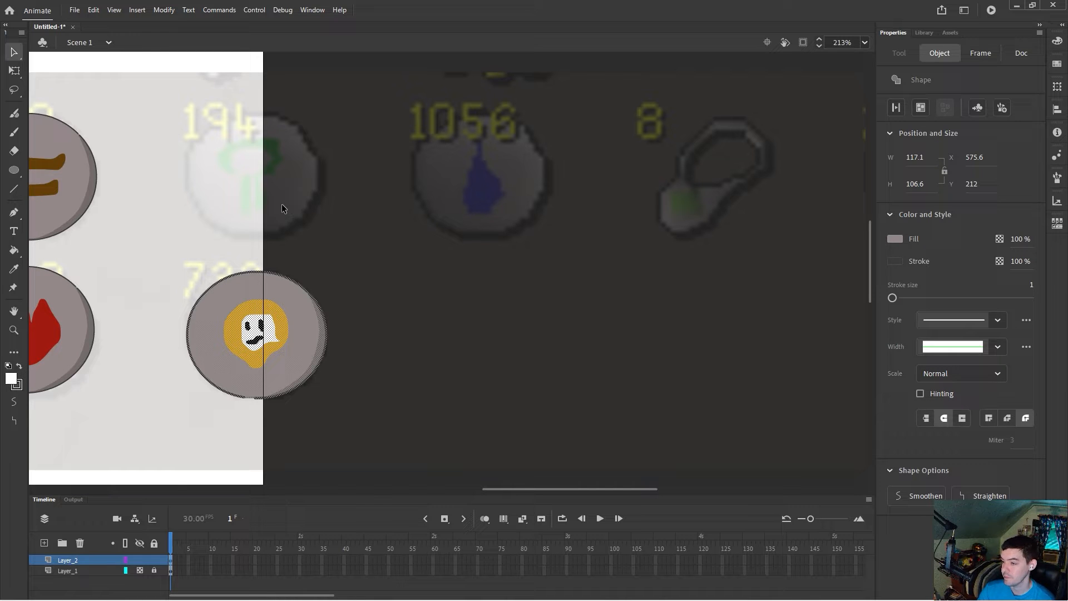
Step: Move another grey circle copy to sit below the 1056 reference icon
drag(598, 489, 466, 488)
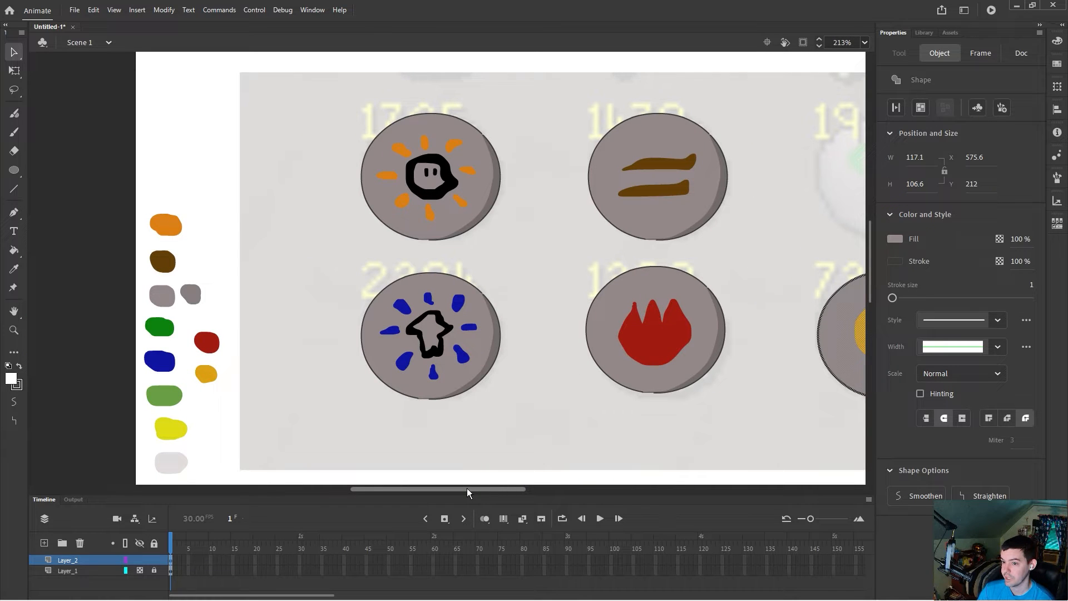
mouse_move(466, 488)
mouse_down()
mouse_move(589, 492)
mouse_move(476, 496)
mouse_up()
scroll(593, 436, down, 5)
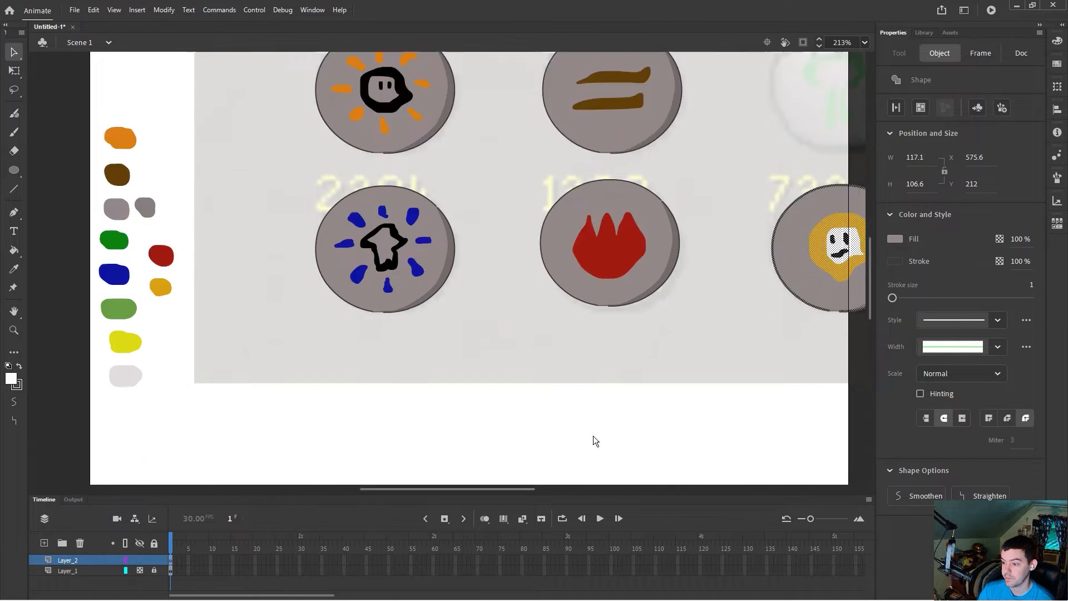
drag(518, 487, 427, 339)
drag(529, 395, 389, 201)
scroll(358, 264, up, 3)
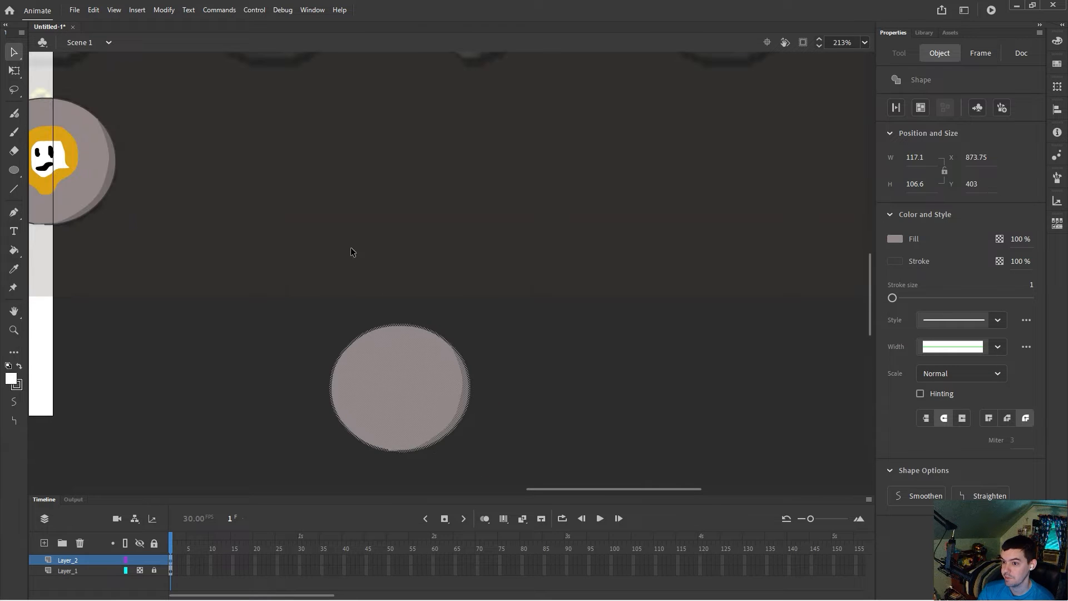
drag(412, 381, 311, 202)
scroll(310, 442, up, 5)
mouse_move(328, 434)
mouse_down()
mouse_move(284, 283)
mouse_move(279, 418)
mouse_move(325, 422)
mouse_up()
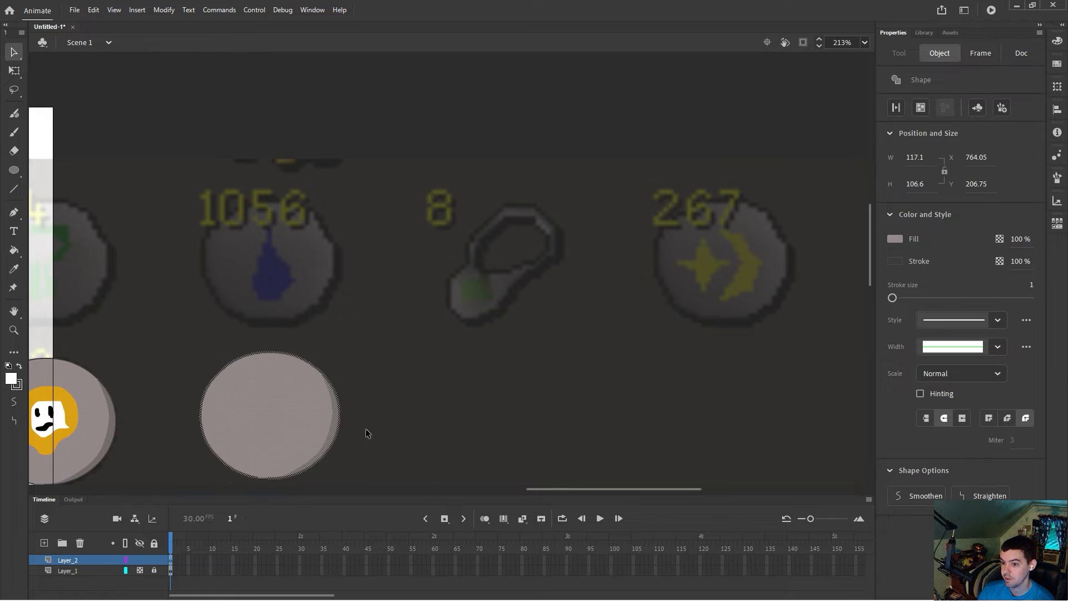
drag(580, 490, 372, 487)
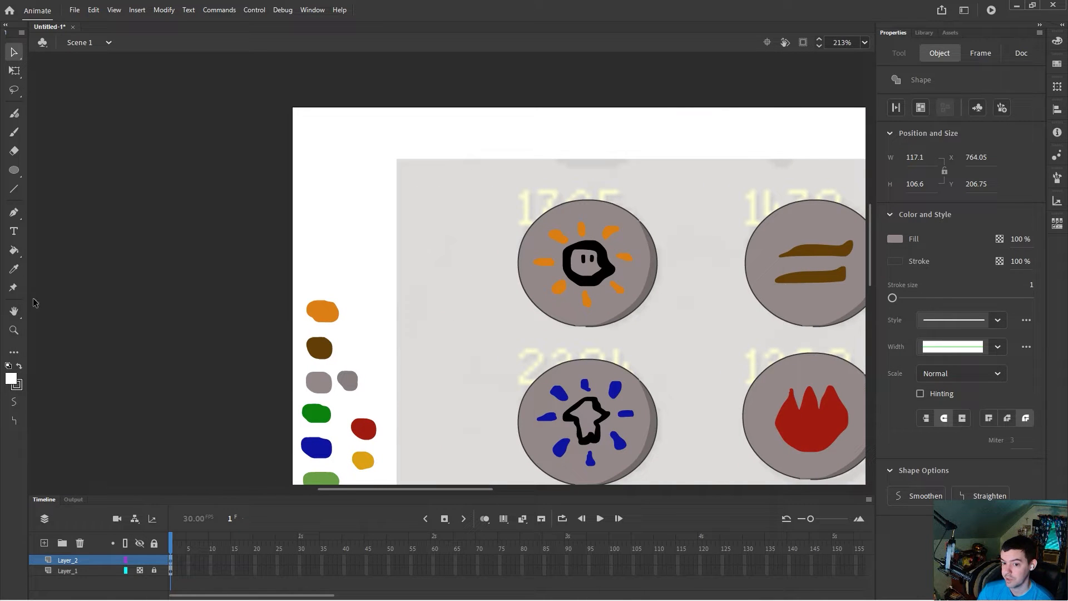
Step: Sample the blue palette colour and undo the resulting fill on the selected circle
click(14, 269)
click(319, 445)
drag(483, 490, 642, 496)
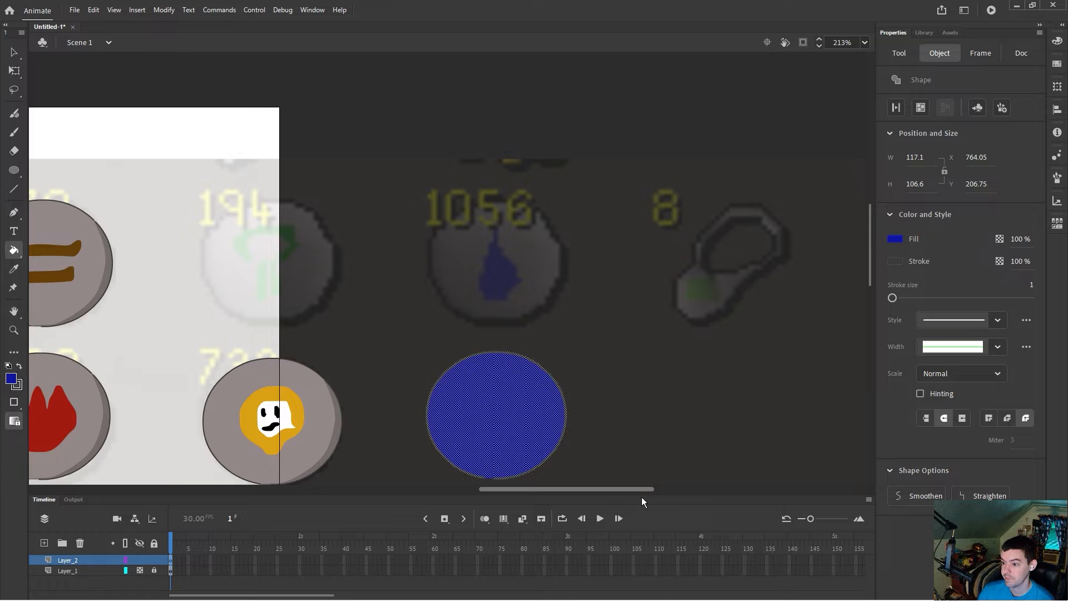
click(14, 52)
click(398, 299)
click(477, 364)
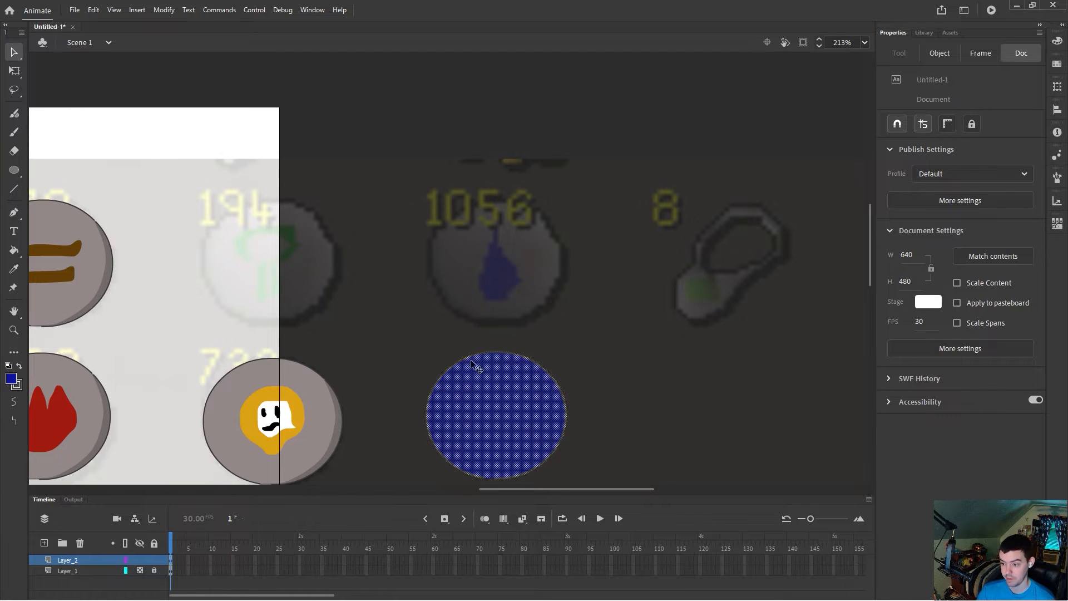
click(563, 446)
drag(529, 489, 385, 486)
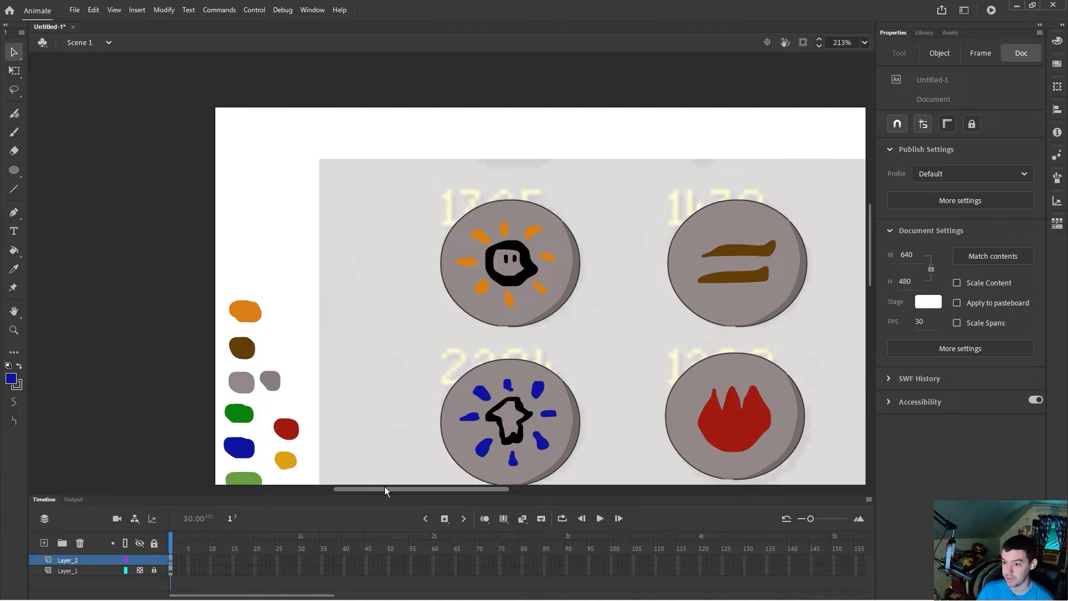
scroll(346, 385, down, 3)
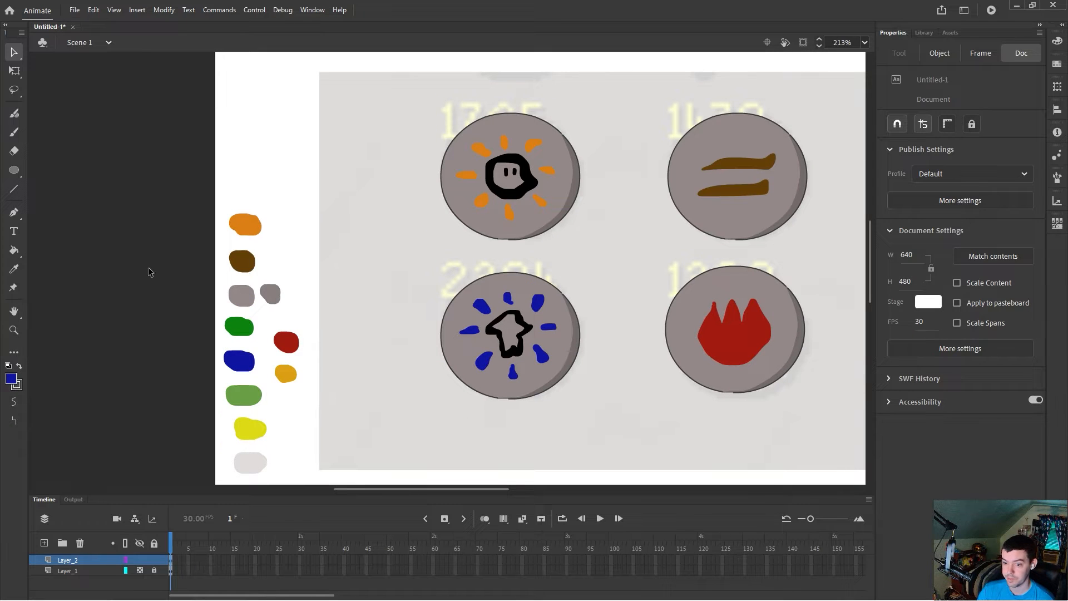
Step: Trace the water drop over the 1056 reference with the brush and fill it blue
key(k)
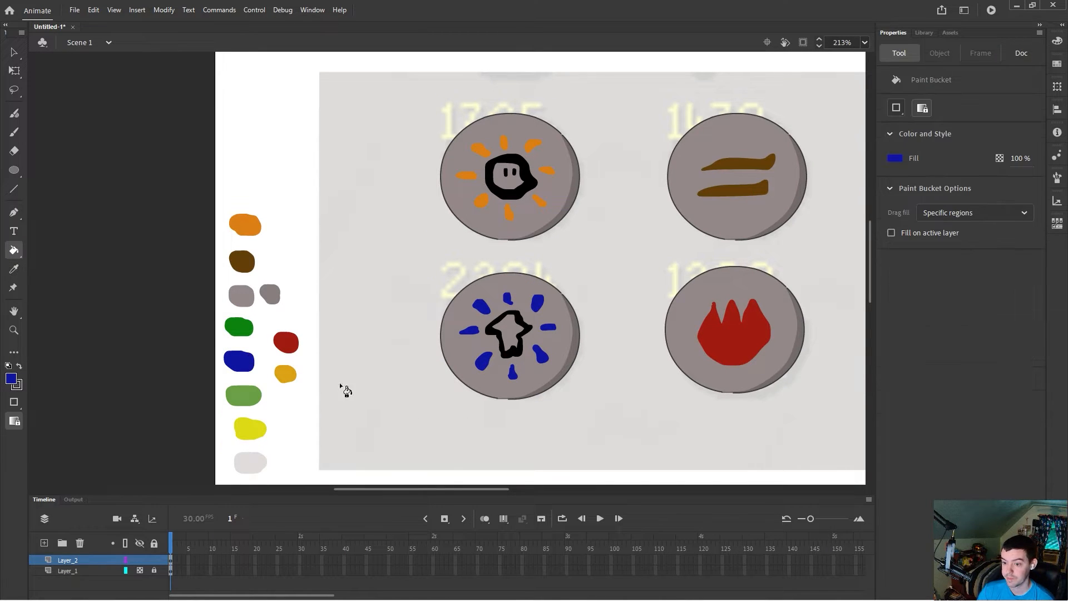
drag(435, 488, 572, 489)
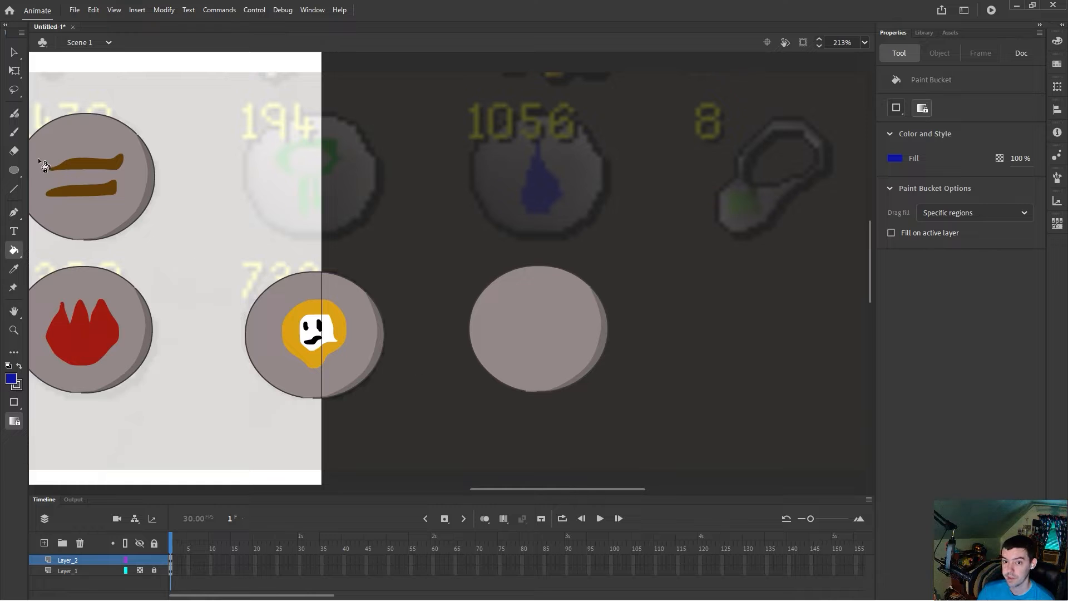
key(b)
mouse_move(539, 142)
mouse_down()
mouse_move(524, 194)
mouse_move(528, 208)
mouse_move(549, 212)
mouse_move(557, 190)
mouse_move(539, 143)
mouse_up()
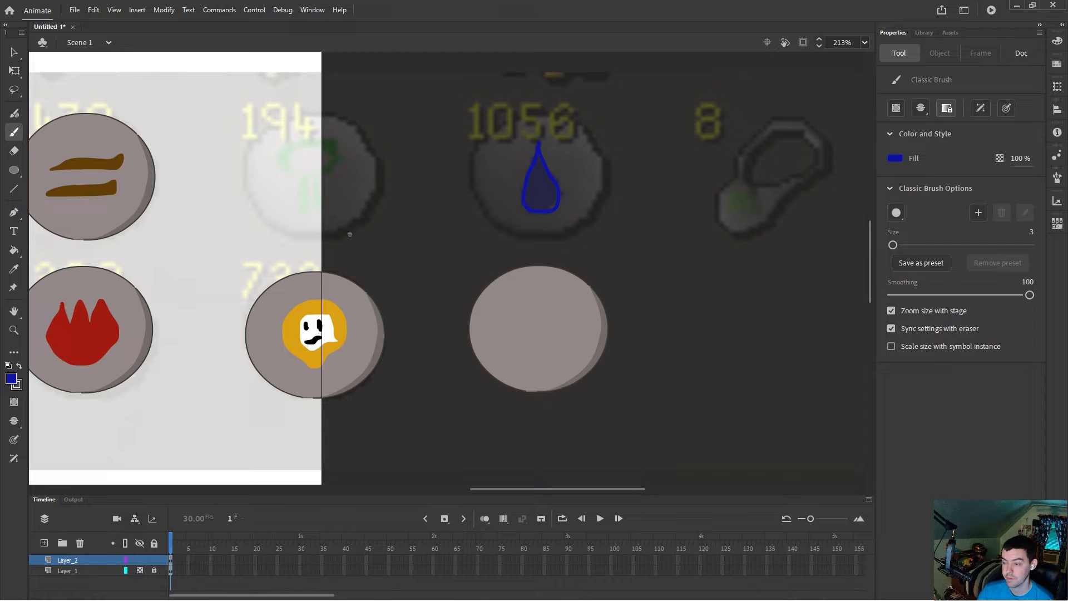
scroll(548, 210, up, 5)
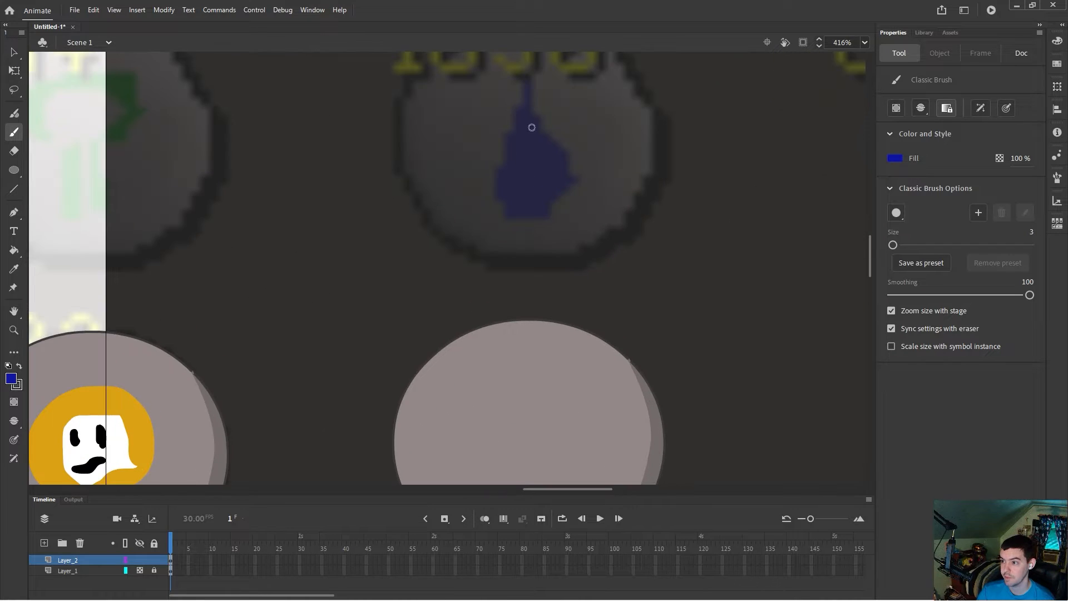
mouse_move(530, 82)
mouse_down()
mouse_move(502, 170)
mouse_move(502, 193)
mouse_move(526, 212)
mouse_move(549, 208)
mouse_move(567, 184)
mouse_move(526, 92)
mouse_up()
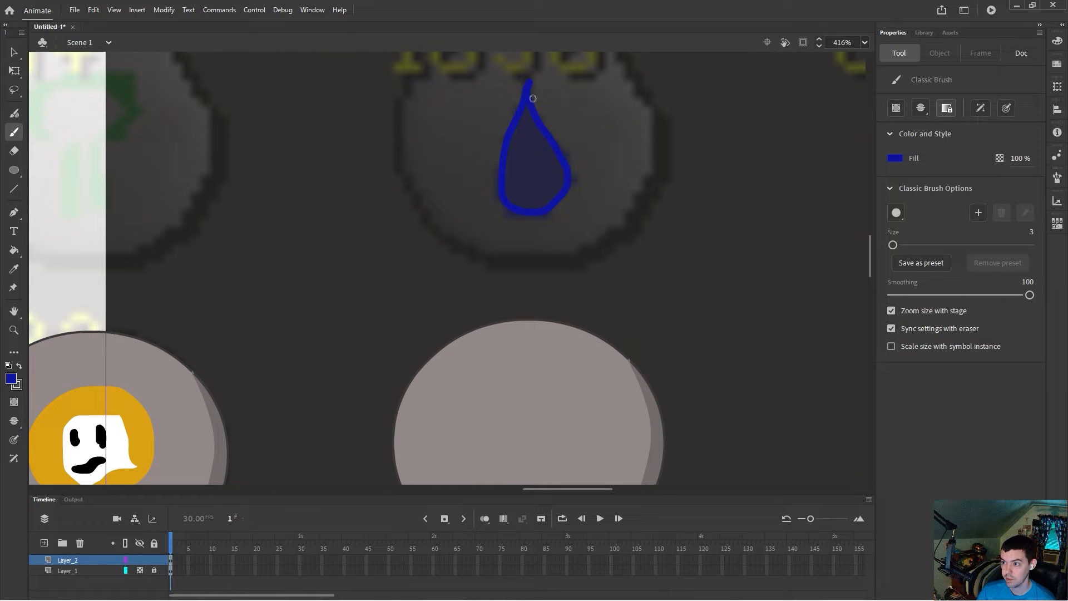
drag(530, 84, 554, 149)
click(14, 250)
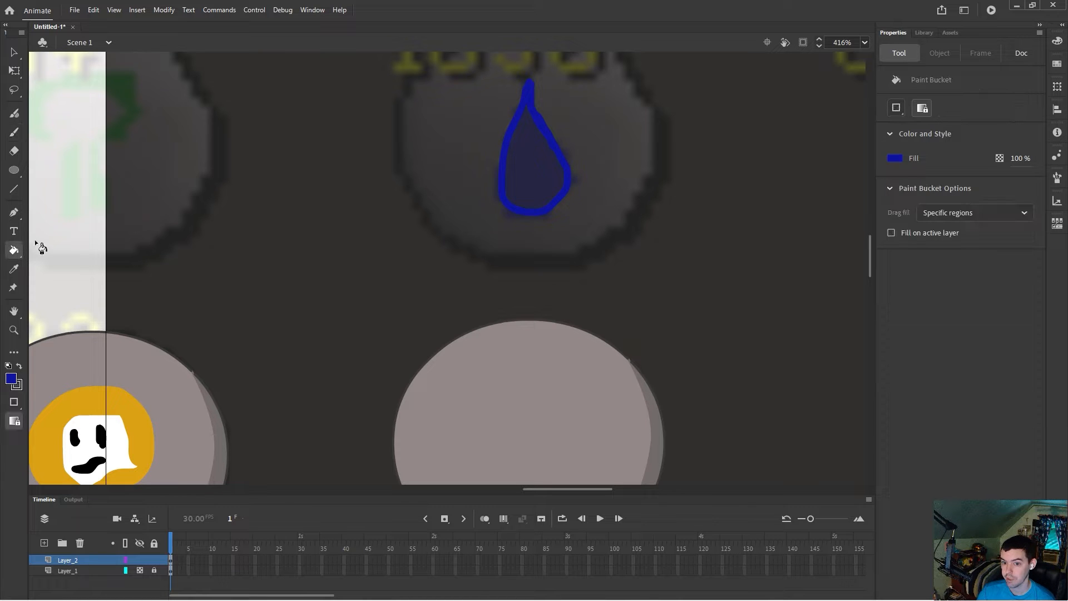
click(525, 187)
scroll(458, 315, down, 2)
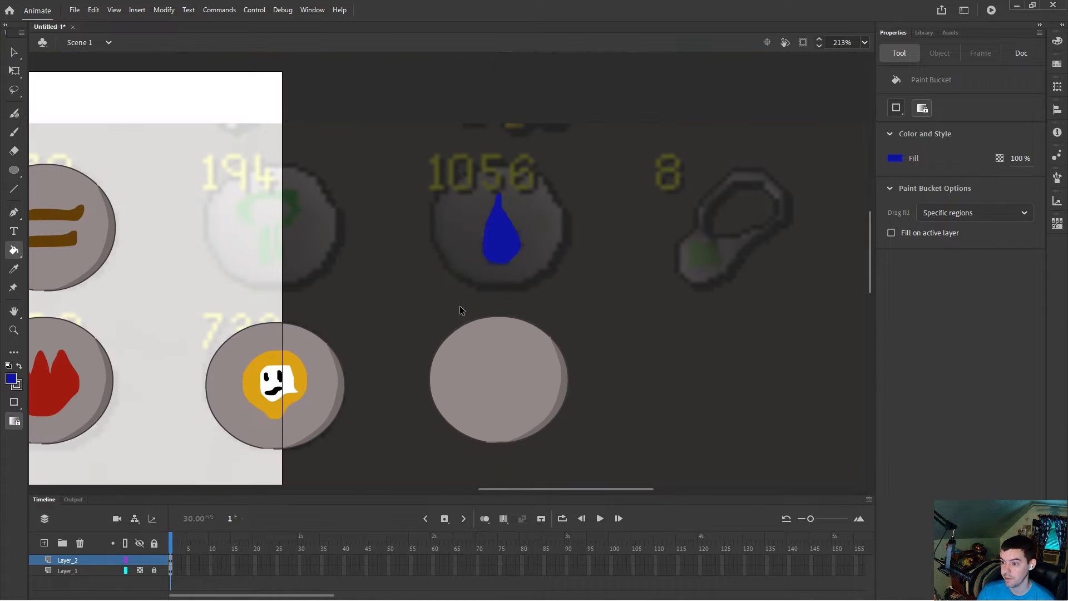
Step: Move the blue drop onto the grey circle and place the icon over the 1056 reference
click(14, 52)
click(503, 239)
drag(506, 245, 504, 389)
drag(422, 296, 622, 479)
drag(534, 403, 533, 257)
drag(617, 488, 724, 489)
drag(648, 489, 507, 482)
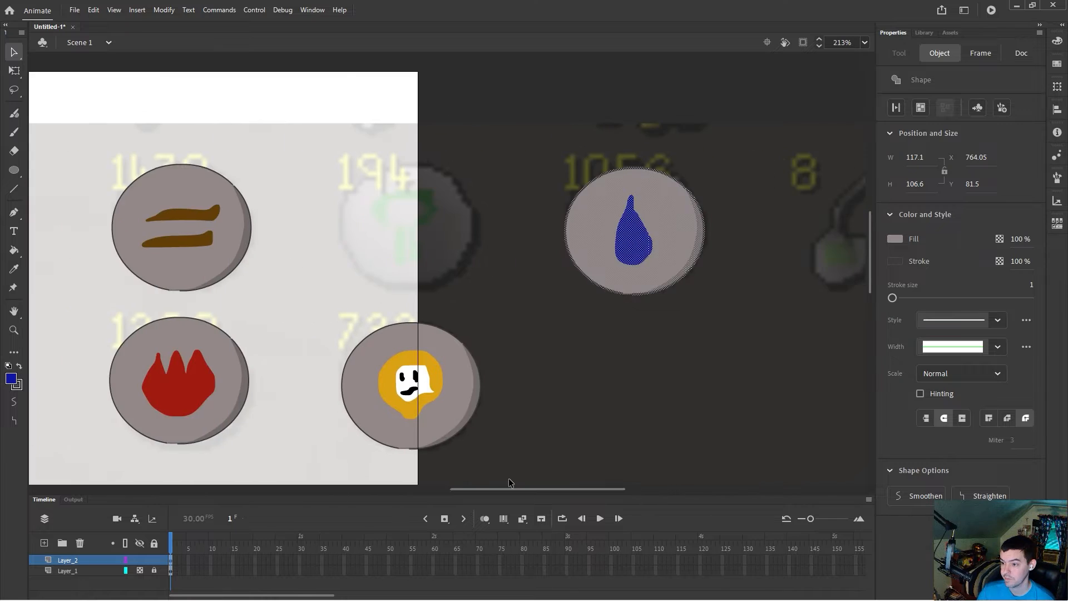
Step: Move another grey circle copy to sit below the 267 reference icon
scroll(538, 400, down, 3)
scroll(538, 398, down, 5)
drag(578, 381, 826, 308)
scroll(718, 278, up, 4)
drag(672, 489, 767, 489)
click(711, 358)
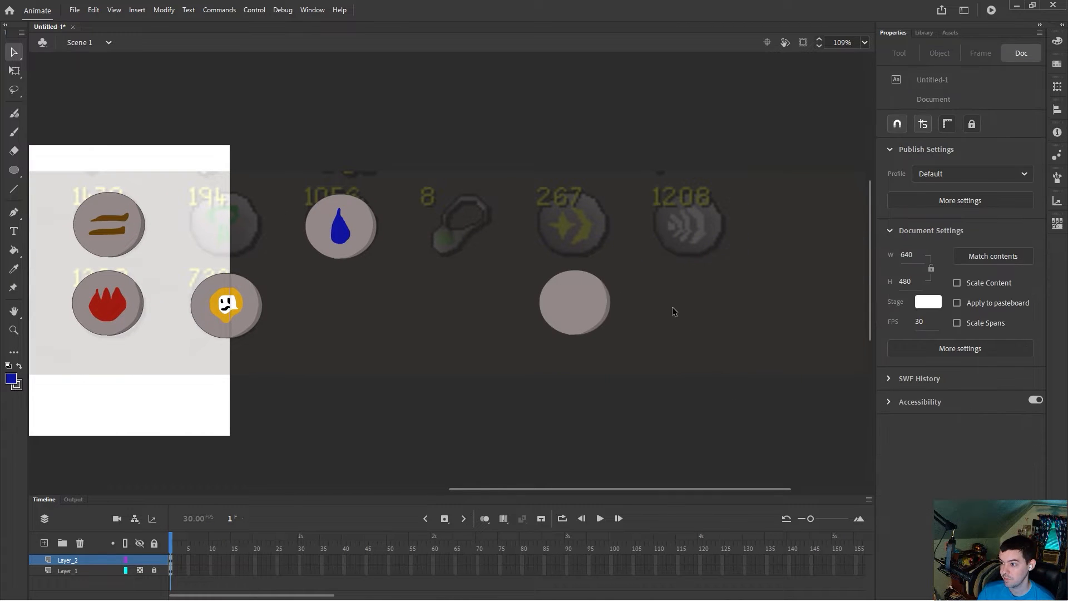
scroll(672, 306, up, 3)
drag(581, 488, 328, 456)
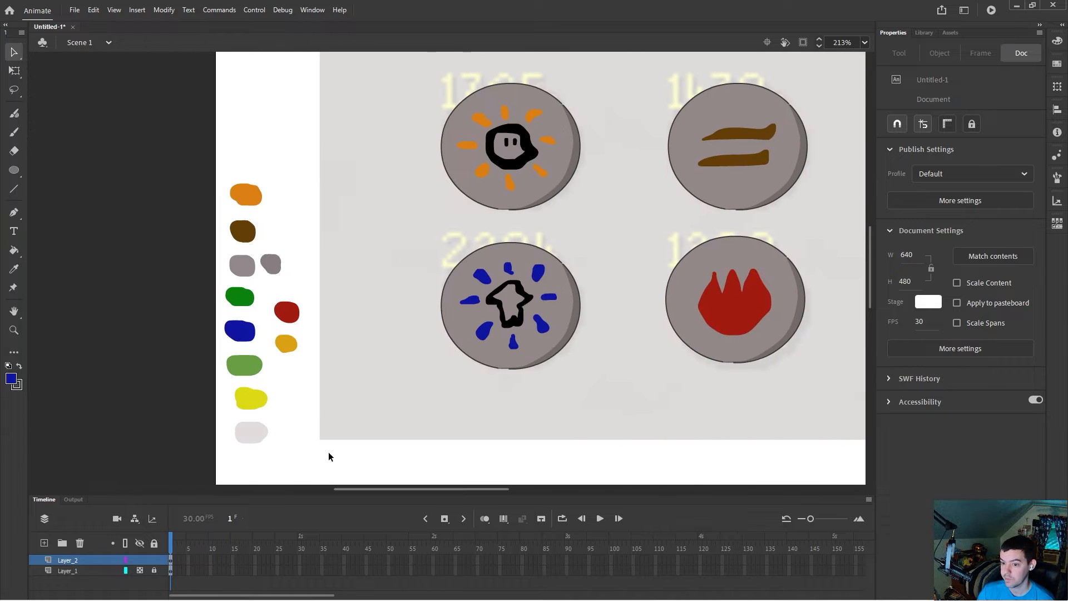
Step: Sample the yellow palette colour and brighten it to EDEB21 in the colour picker
click(14, 269)
click(250, 396)
drag(392, 489, 607, 493)
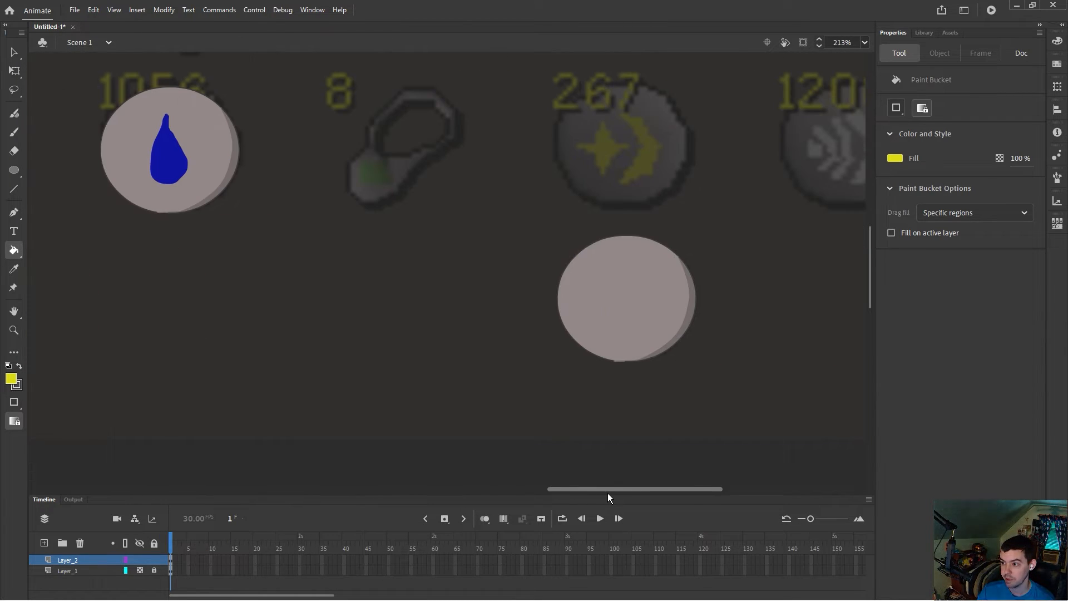
click(11, 378)
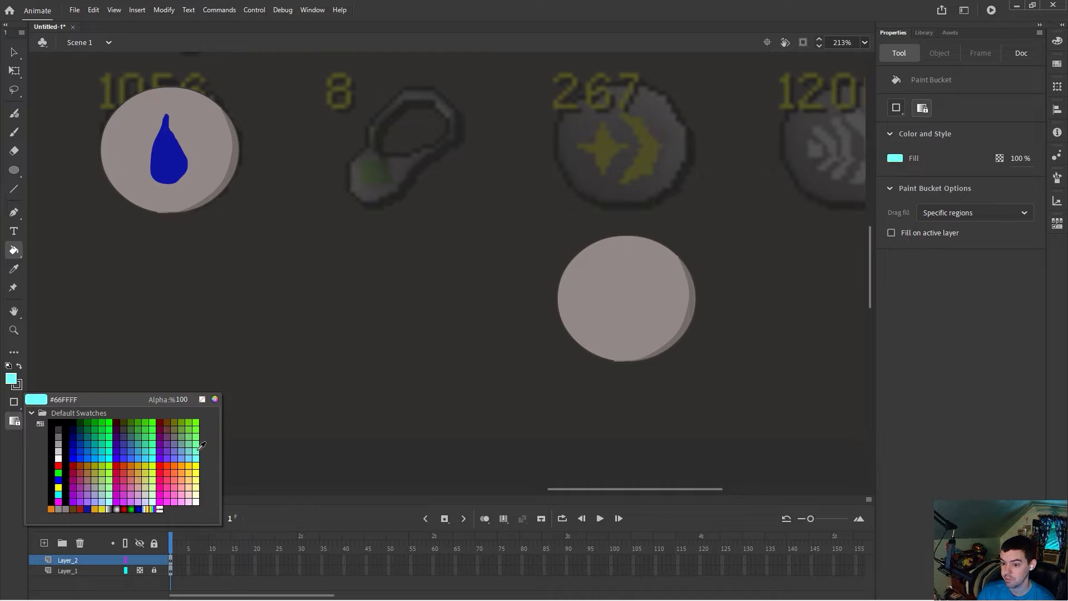
click(214, 399)
click(516, 216)
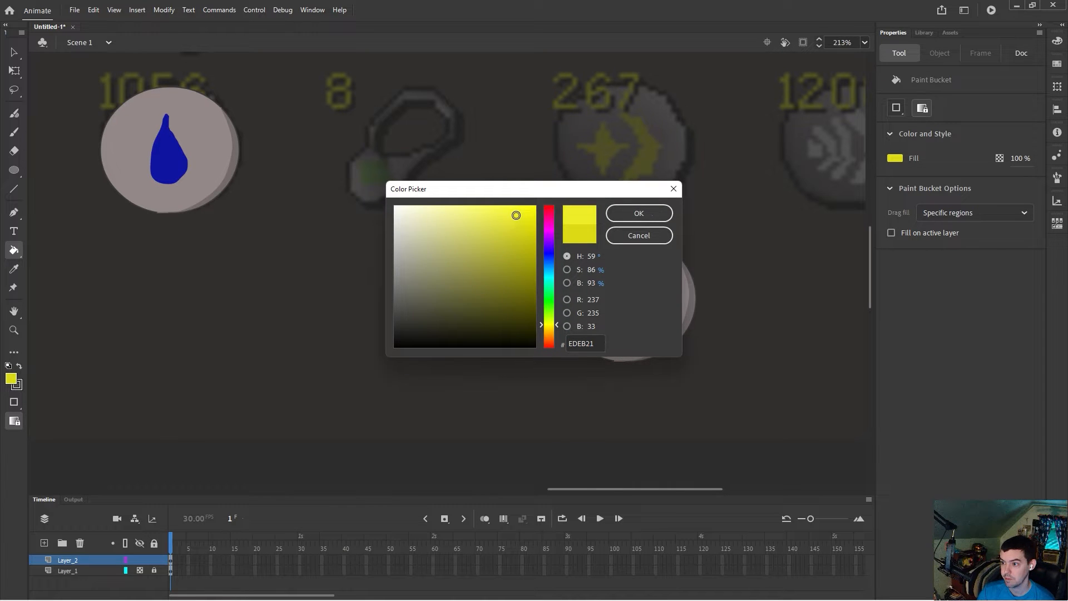
click(623, 213)
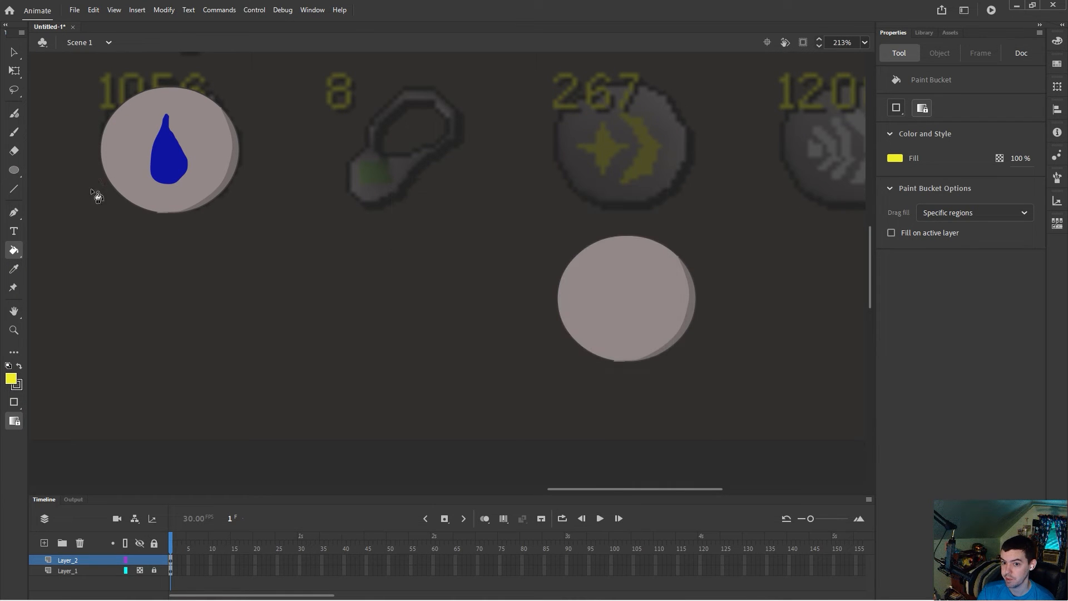
Step: Trace the crescent moon and four-point star over the 267 reference with the brush and fill them yellow
click(14, 132)
mouse_move(623, 114)
mouse_down()
mouse_move(641, 157)
mouse_move(621, 181)
mouse_move(651, 161)
mouse_move(637, 125)
mouse_move(639, 155)
mouse_move(618, 181)
mouse_move(655, 161)
mouse_up()
key(ctrl+z)
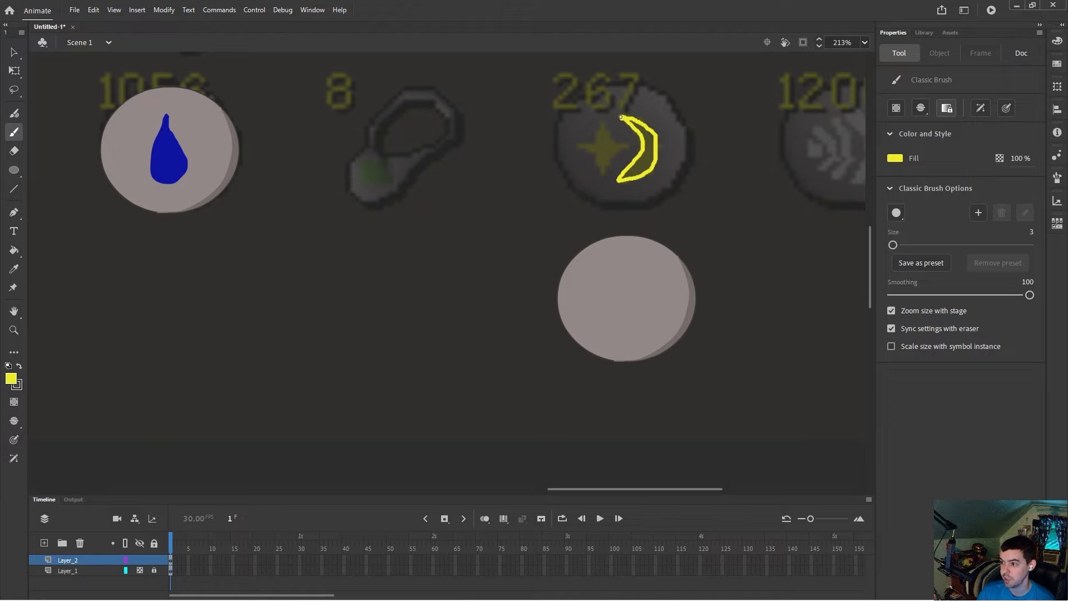
drag(636, 129, 639, 133)
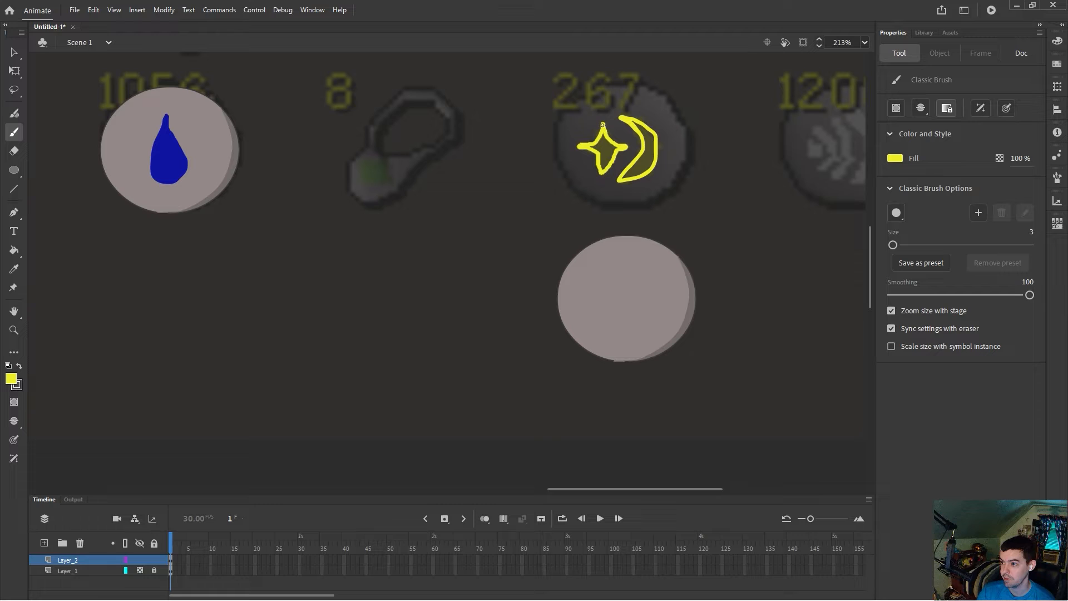
click(13, 251)
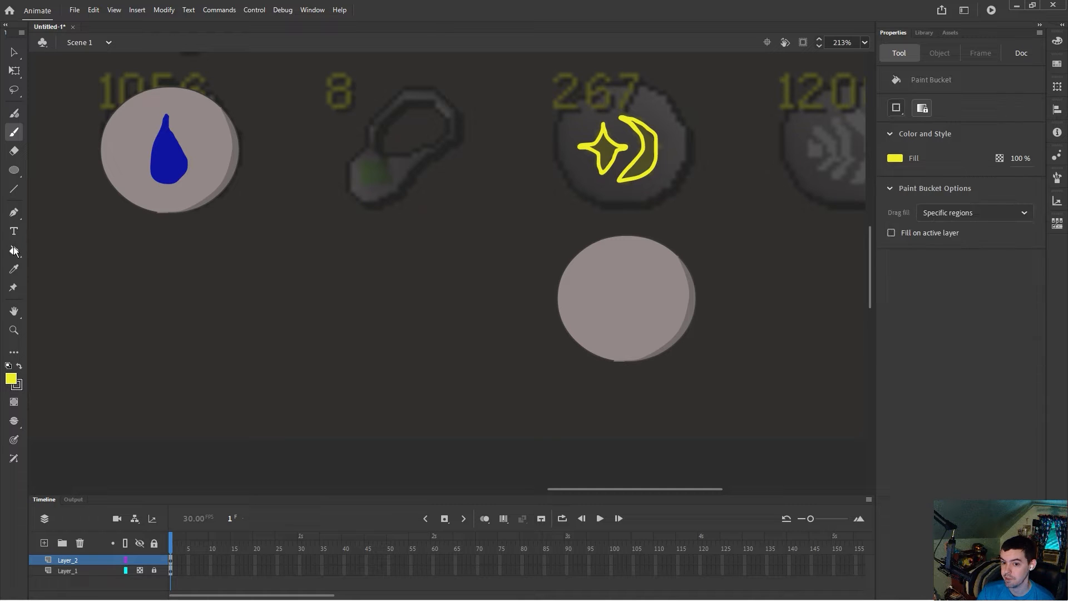
click(604, 148)
click(640, 161)
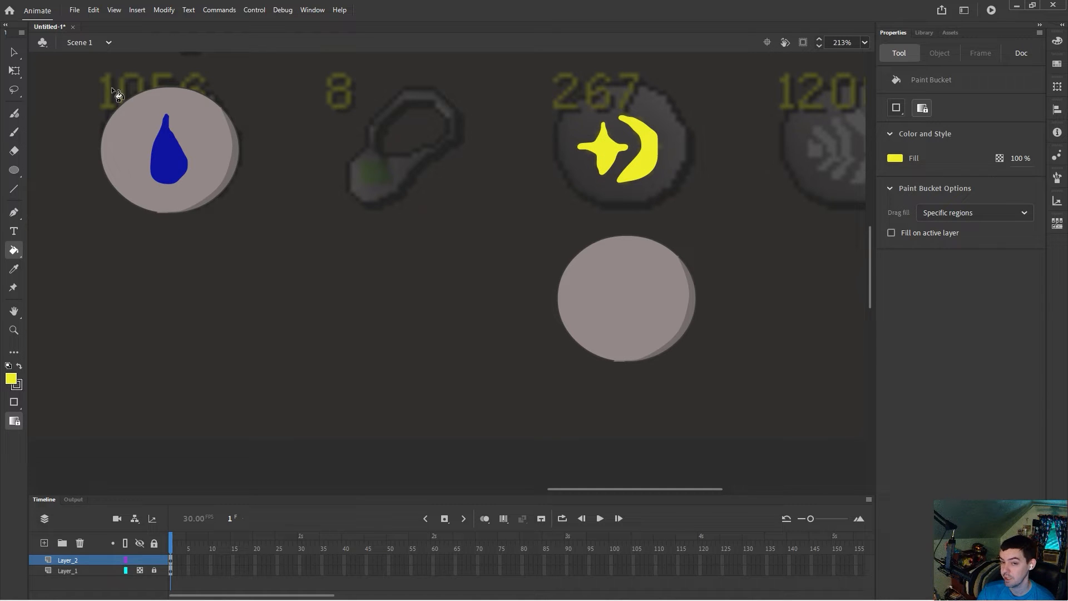
Step: Move the moon and star onto the grey circle and place the icon over the 267 reference
click(14, 52)
drag(560, 108, 694, 208)
drag(646, 164, 649, 314)
drag(536, 222, 732, 374)
drag(674, 341, 663, 179)
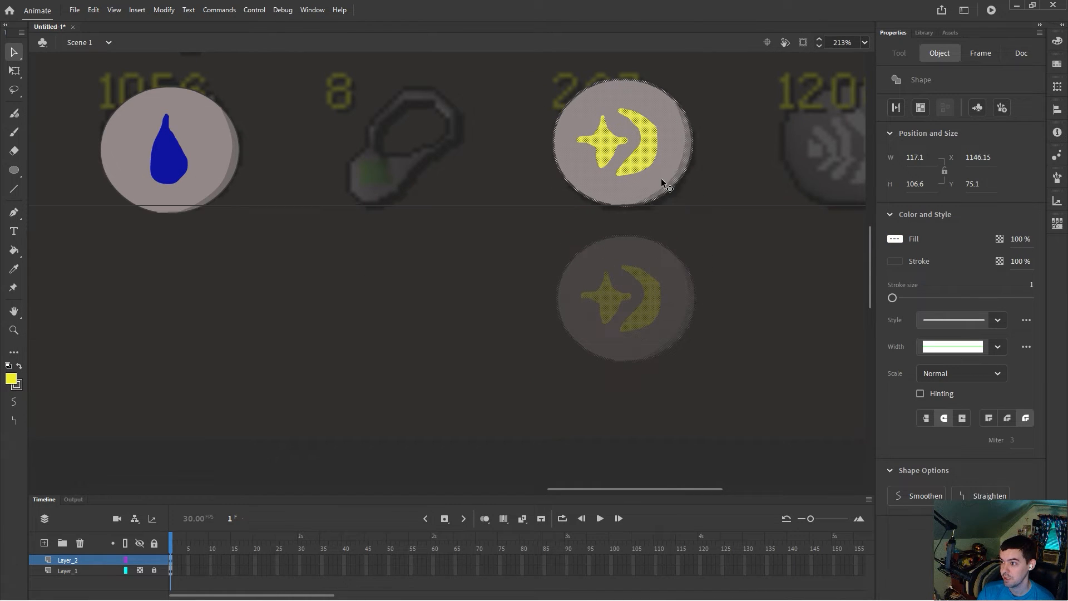
Step: Move another grey circle copy to sit below the 1208 reference icon
drag(702, 489, 759, 482)
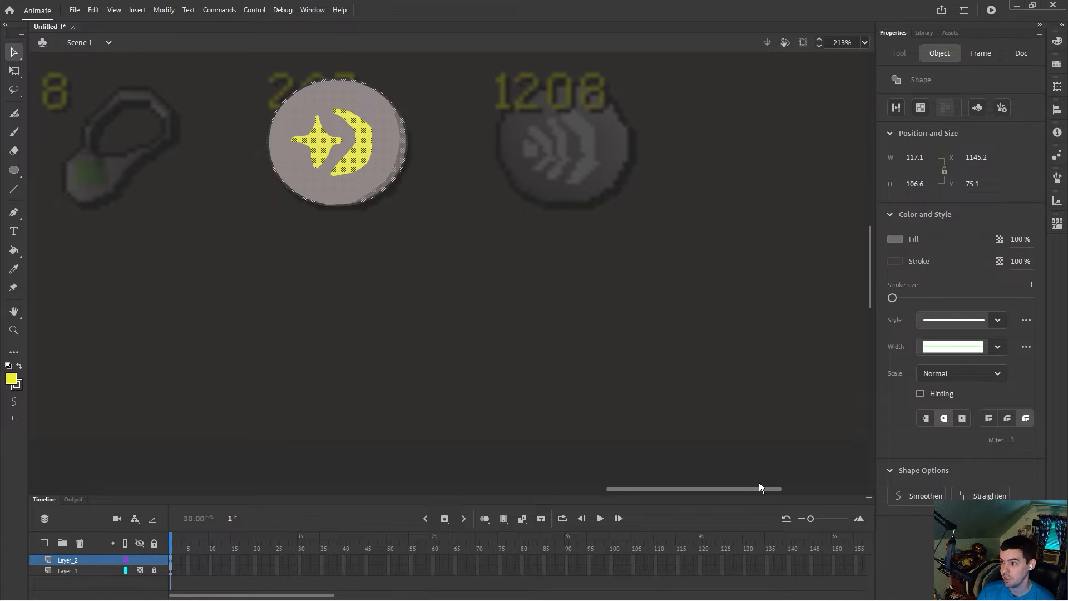
scroll(631, 465, down, 5)
scroll(684, 406, down, 3)
drag(650, 400, 717, 470)
drag(686, 434, 791, 224)
drag(682, 490, 789, 485)
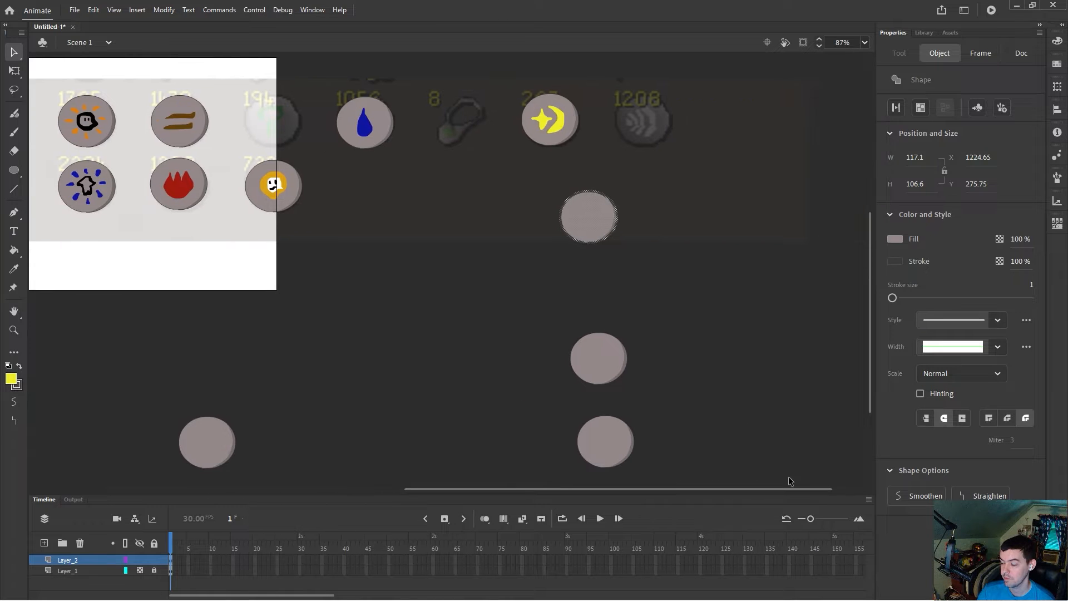
scroll(699, 306, up, 3)
scroll(700, 305, up, 4)
drag(531, 315, 620, 258)
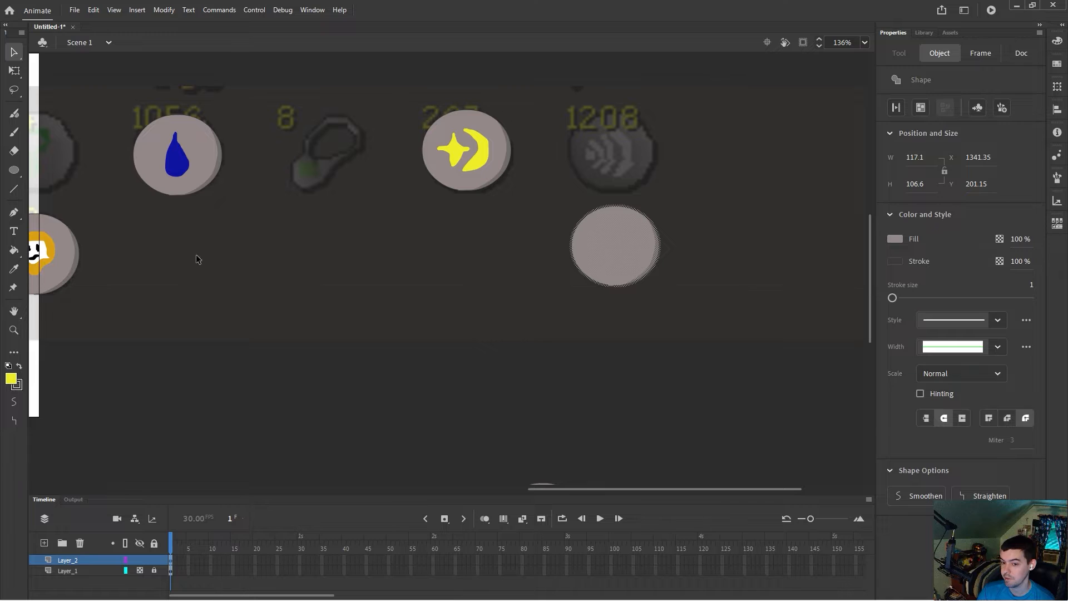
click(336, 293)
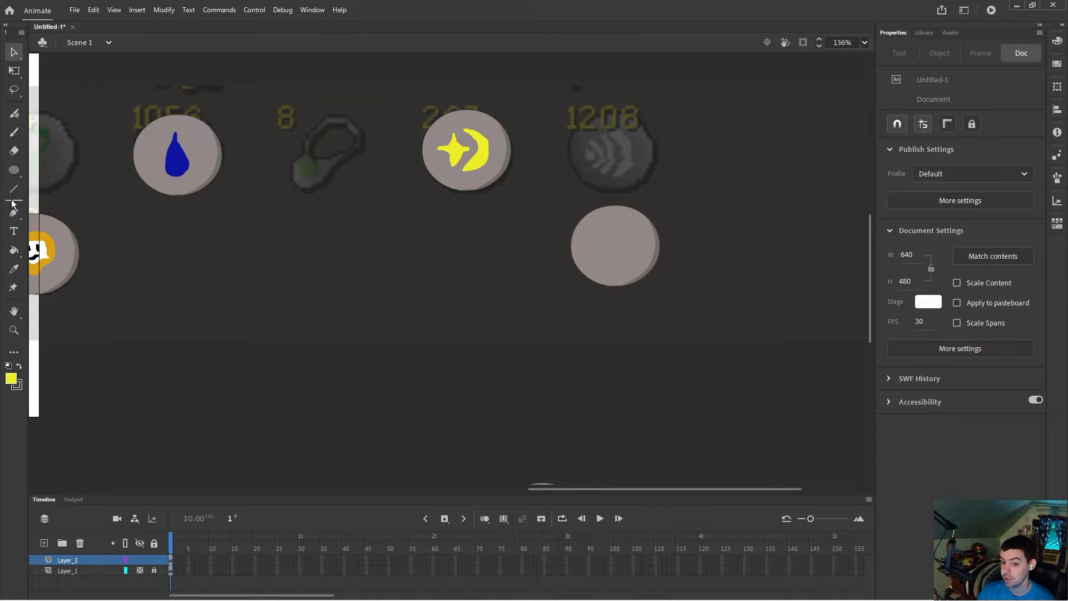
Step: Switch to the brush with a white fill and trace the two outer sound-wave arcs over the 1208 reference icon
click(14, 132)
click(18, 378)
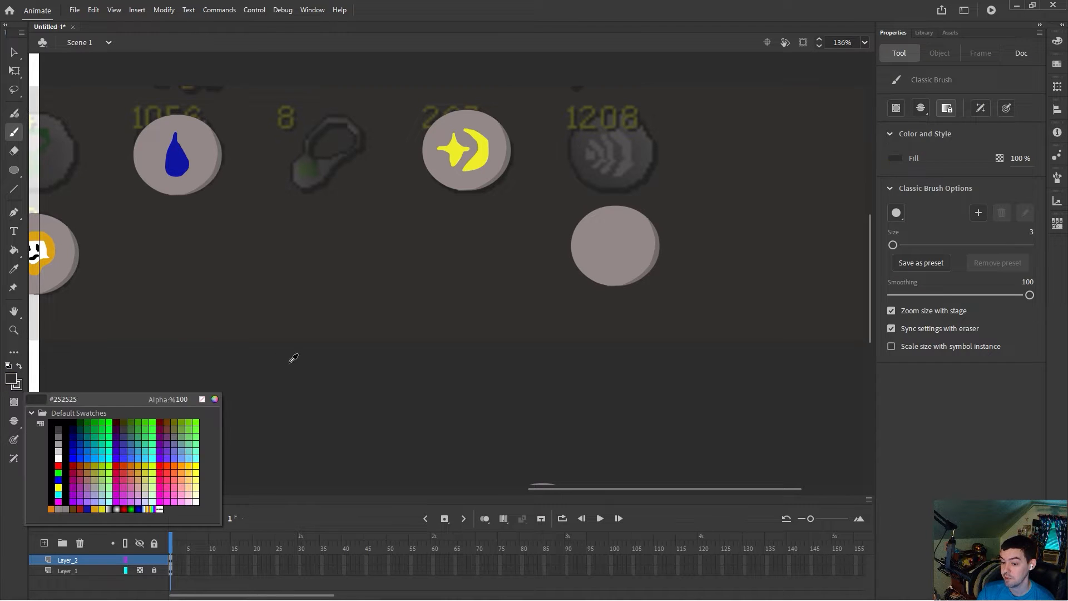
click(64, 453)
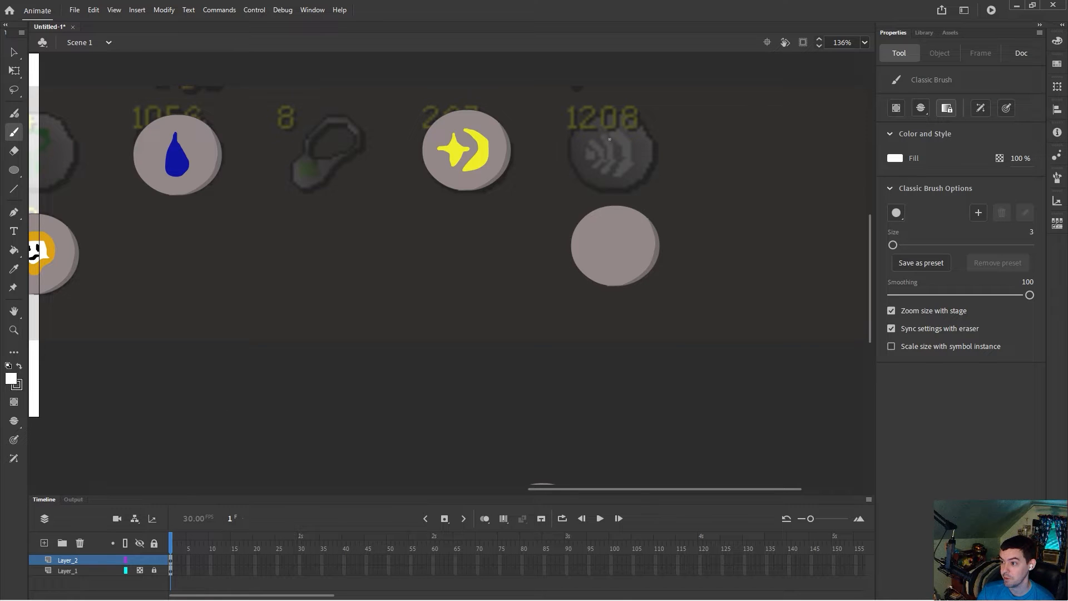
scroll(685, 177, up, 2)
mouse_move(538, 91)
mouse_down()
mouse_move(560, 138)
mouse_move(545, 168)
mouse_move(559, 174)
mouse_up()
key(ctrl+z)
mouse_move(536, 88)
mouse_down()
mouse_move(564, 141)
mouse_move(556, 166)
mouse_up()
key(ctrl+z)
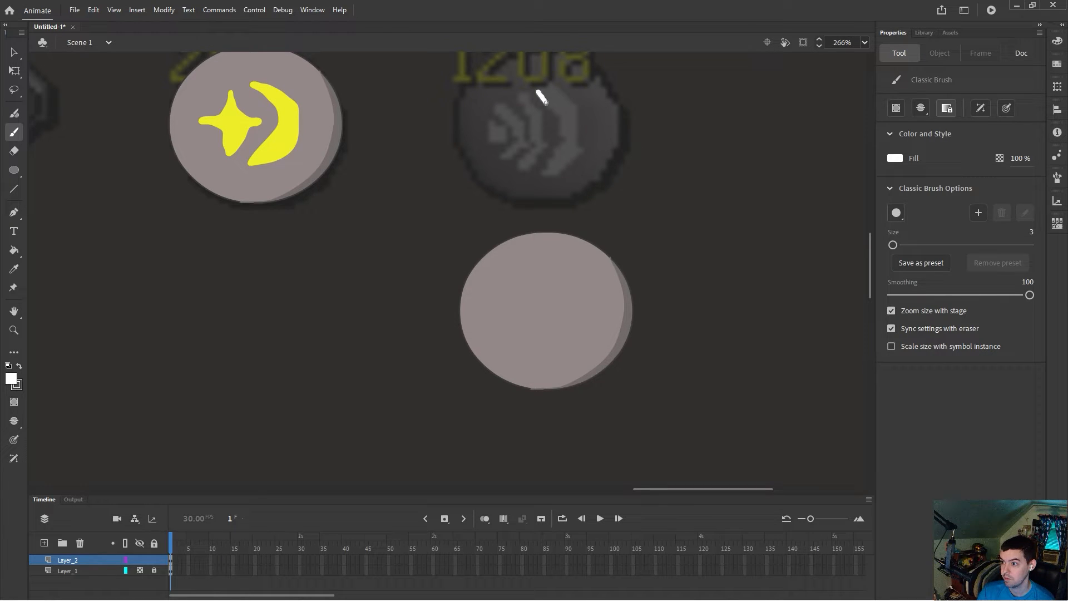
mouse_move(538, 91)
mouse_down()
mouse_move(558, 115)
mouse_move(547, 172)
mouse_move(557, 172)
mouse_move(578, 149)
mouse_move(575, 105)
mouse_move(541, 86)
mouse_move(529, 127)
mouse_up()
drag(523, 165, 543, 159)
key(ctrl+z)
mouse_move(519, 101)
mouse_down()
mouse_move(524, 159)
mouse_move(537, 153)
mouse_up()
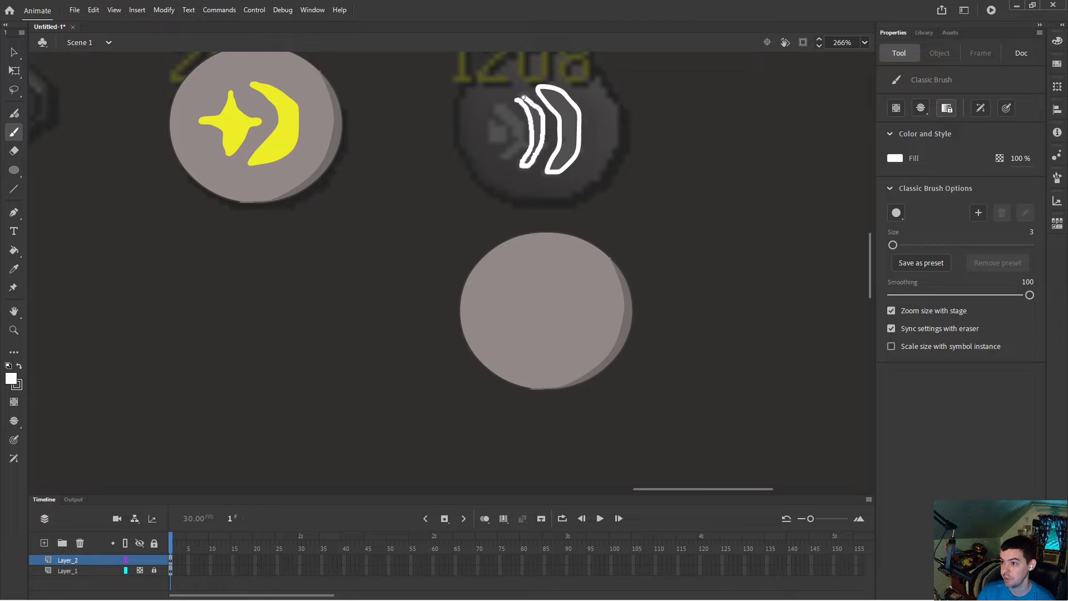
Step: Trace the inner sound-wave arc and the small dot of the 1208 icon with the brush
drag(516, 100, 507, 143)
key(ctrl+z)
drag(504, 158, 505, 159)
key(ctrl+z)
mouse_move(507, 121)
mouse_down()
mouse_move(507, 158)
mouse_move(525, 134)
mouse_move(501, 105)
mouse_up()
key(ctrl+z)
drag(516, 124, 522, 136)
key(ctrl+z)
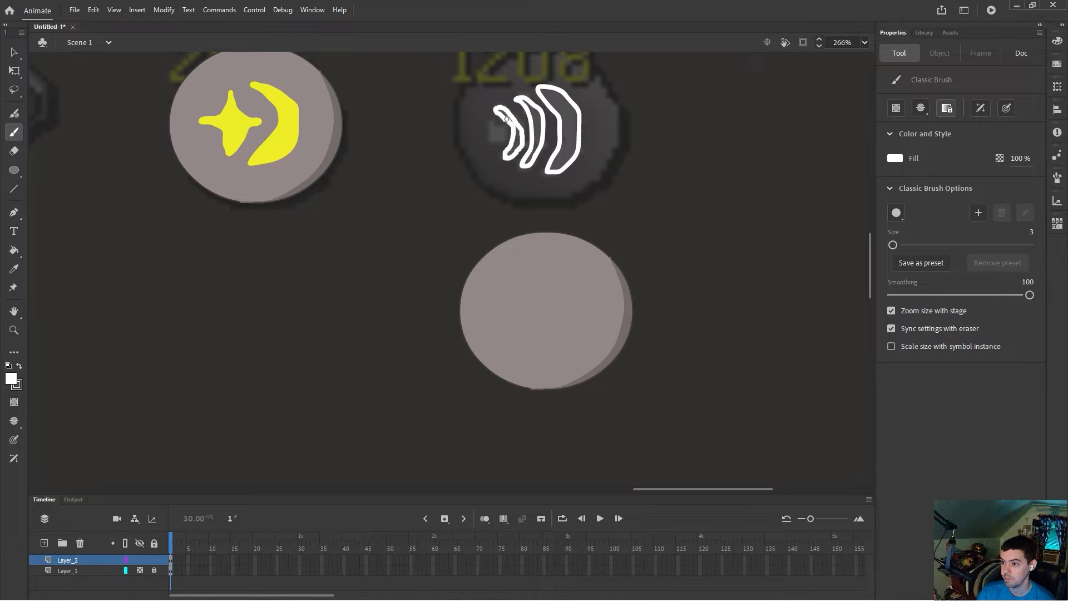
drag(509, 123, 514, 130)
drag(495, 135, 501, 139)
Step: Fill the traced sound-wave outlines white with the Paint Bucket
click(13, 250)
click(509, 139)
click(513, 114)
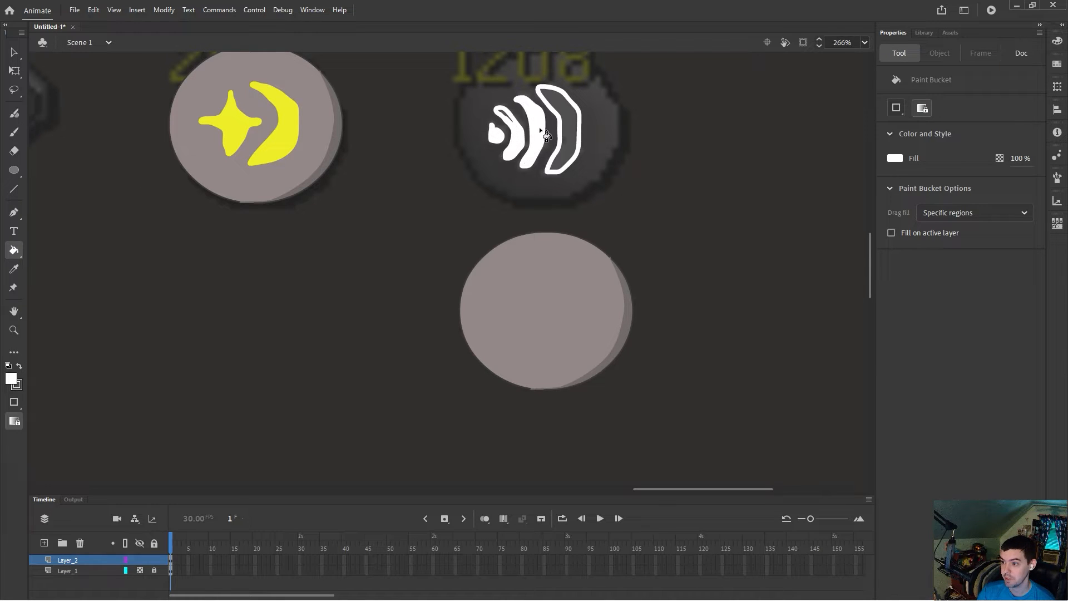
click(568, 123)
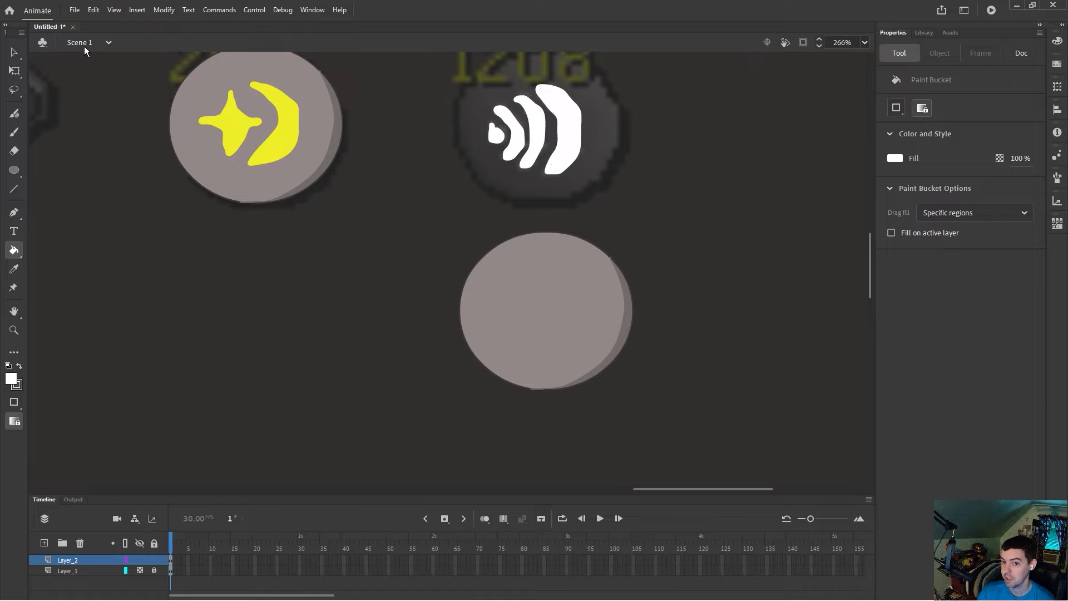
Step: Move the white sound-wave icon onto the grey circle and place the finished icon over the 1208 reference
key(v)
drag(462, 89, 618, 183)
mouse_move(567, 143)
mouse_down()
mouse_move(558, 275)
mouse_move(572, 322)
mouse_up()
drag(437, 206, 674, 429)
drag(605, 326, 589, 205)
scroll(582, 287, up, 3)
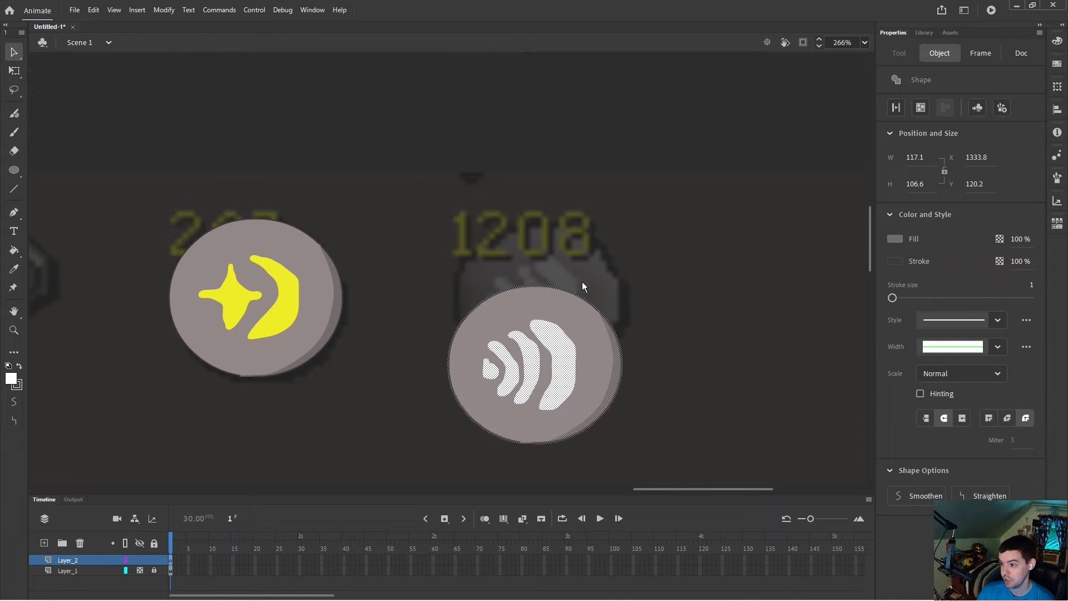
drag(588, 310, 585, 256)
Step: Delete the palette colour swatches from the stage and remove the reference image layer
drag(637, 489, 557, 488)
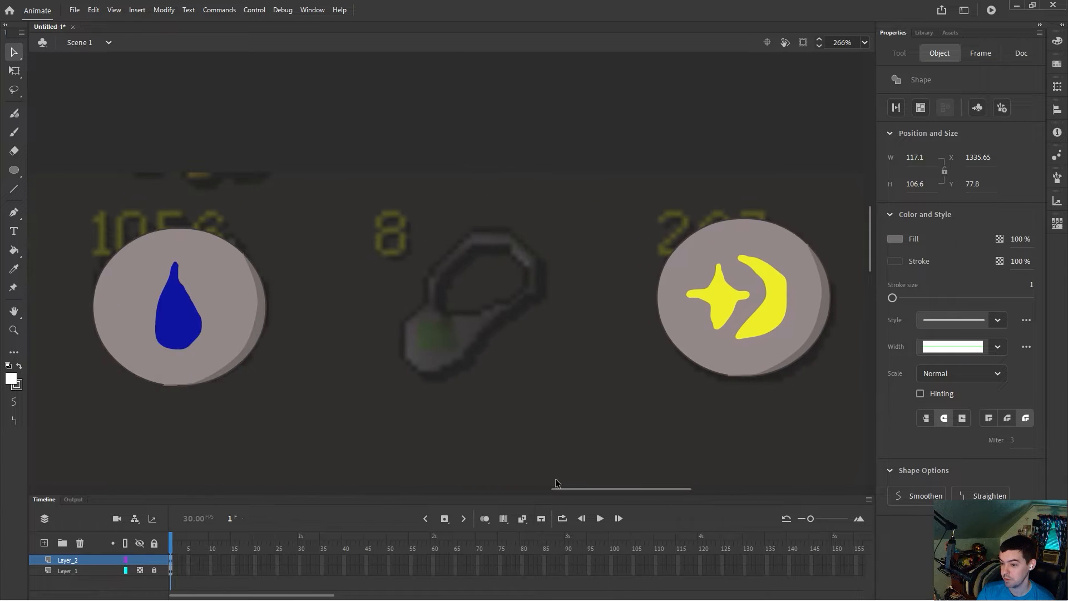
scroll(578, 452, down, 3)
scroll(575, 442, down, 2)
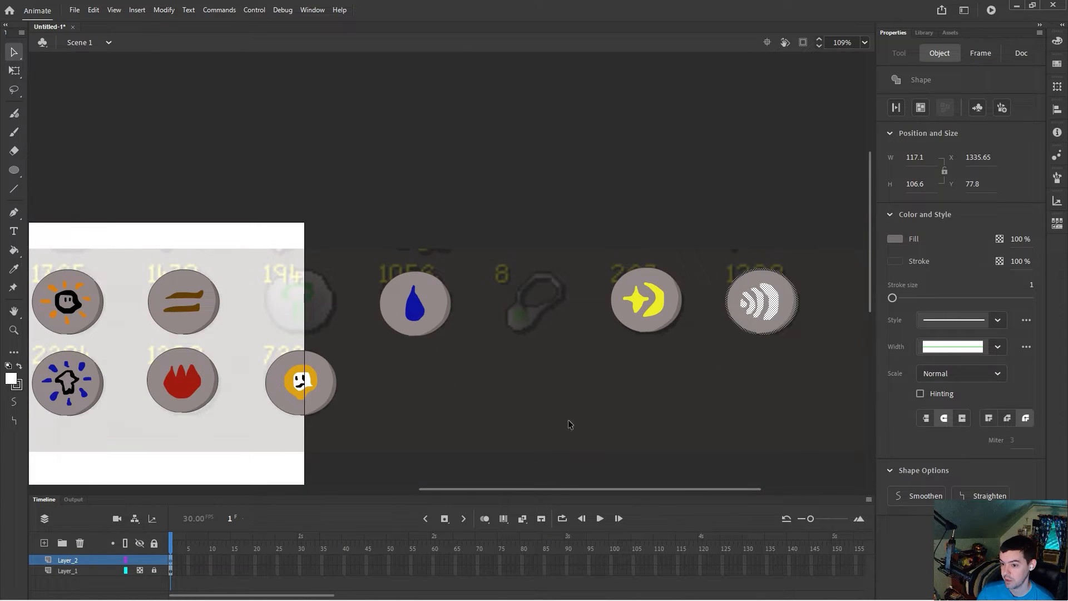
drag(555, 489, 476, 489)
scroll(592, 429, down, 1)
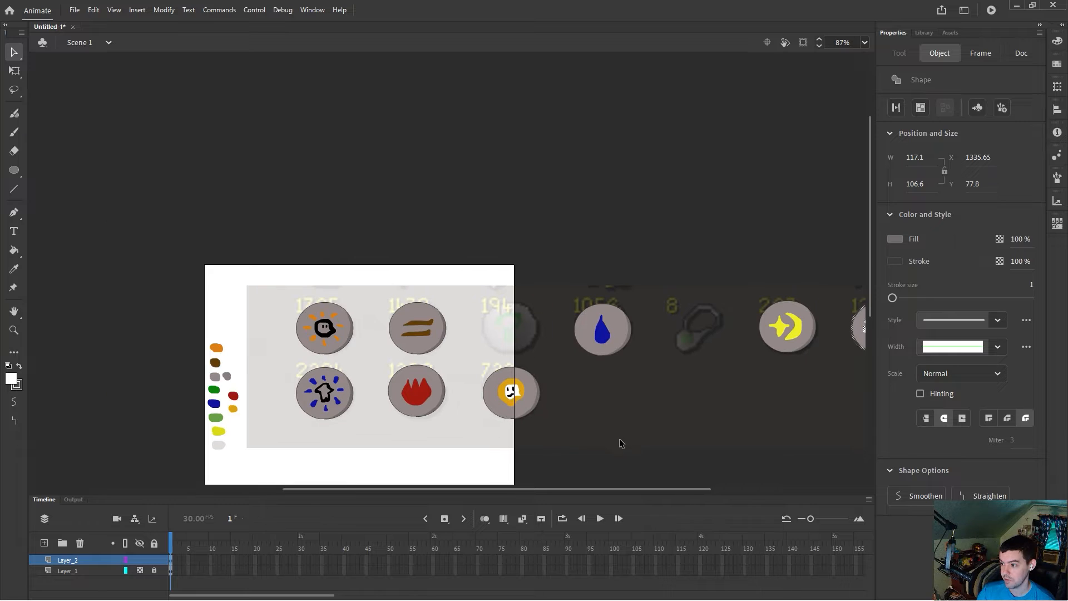
drag(183, 318, 255, 461)
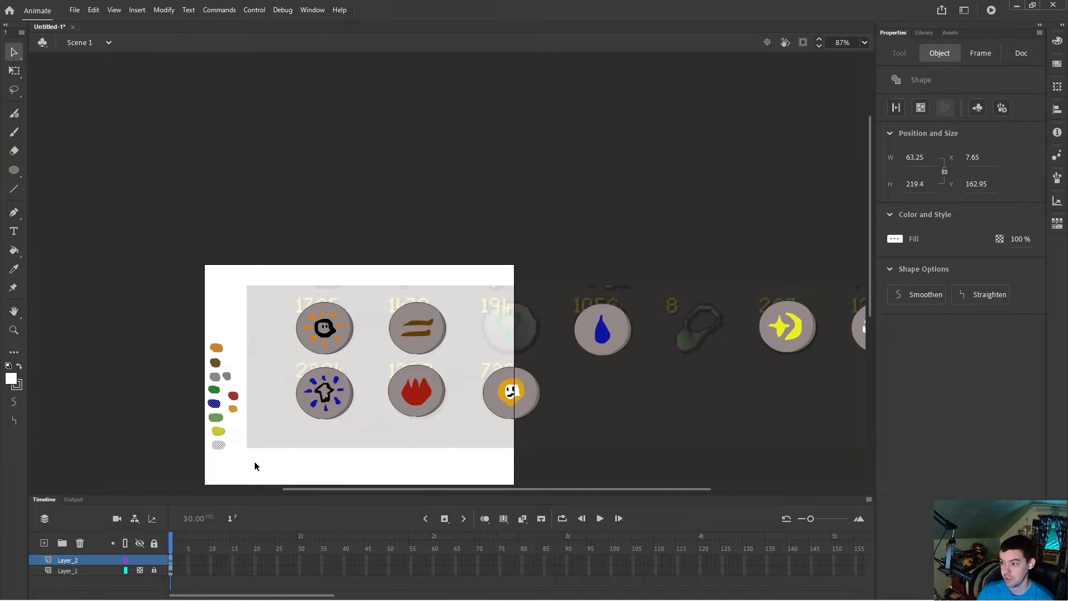
key(Delete)
click(80, 570)
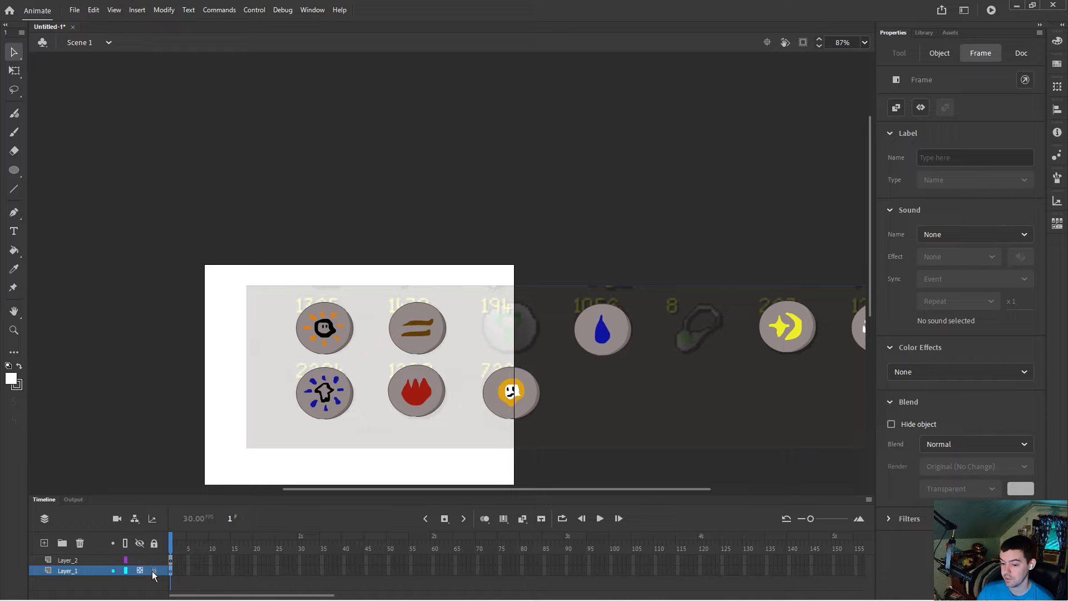
click(81, 544)
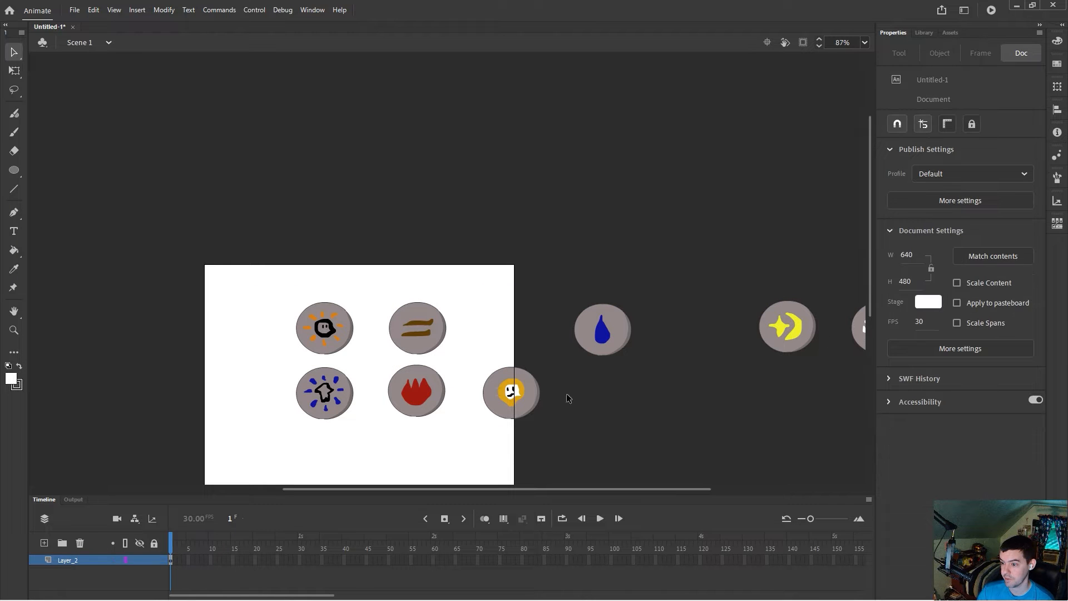
Step: Arrange all eight finished icons into two rows of four inside the stage
drag(664, 409, 561, 293)
drag(601, 331, 513, 328)
drag(278, 297, 235, 419)
drag(370, 297, 463, 432)
drag(442, 389, 335, 402)
drag(466, 283, 558, 434)
drag(536, 399, 398, 414)
drag(548, 488, 652, 489)
drag(520, 305, 605, 369)
drag(589, 334, 261, 350)
drag(629, 289, 723, 370)
drag(668, 335, 259, 410)
scroll(462, 493, left, 5)
drag(461, 489, 633, 490)
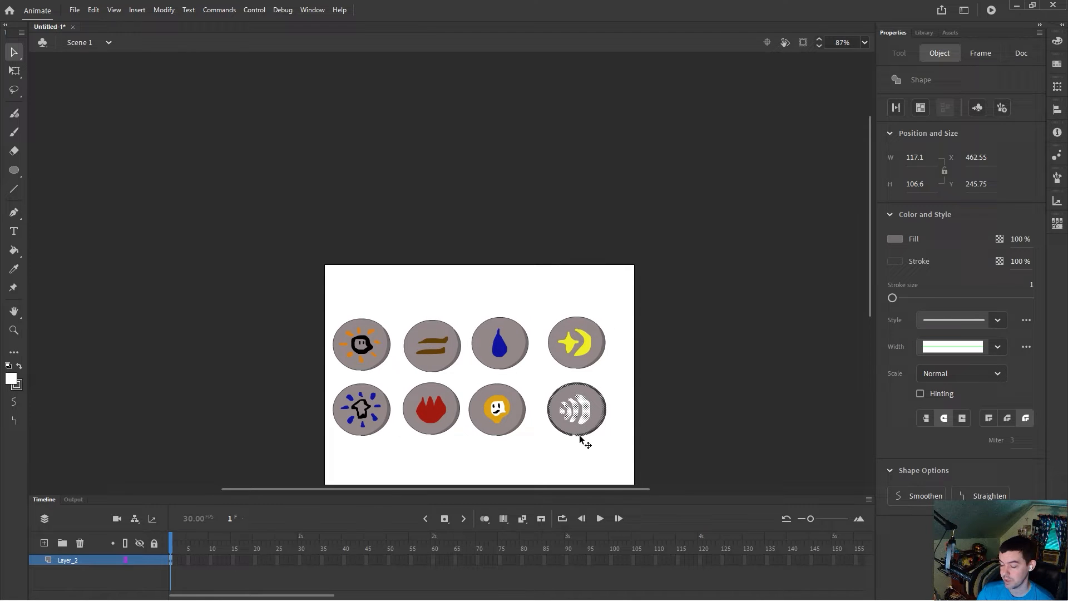
Step: Nudge the top-right, bottom-right and brown-stroke icons so the rows line up evenly
scroll(590, 438, up, 3)
drag(400, 235, 506, 345)
drag(477, 313, 483, 316)
drag(406, 353, 496, 453)
drag(469, 409, 483, 414)
click(401, 453)
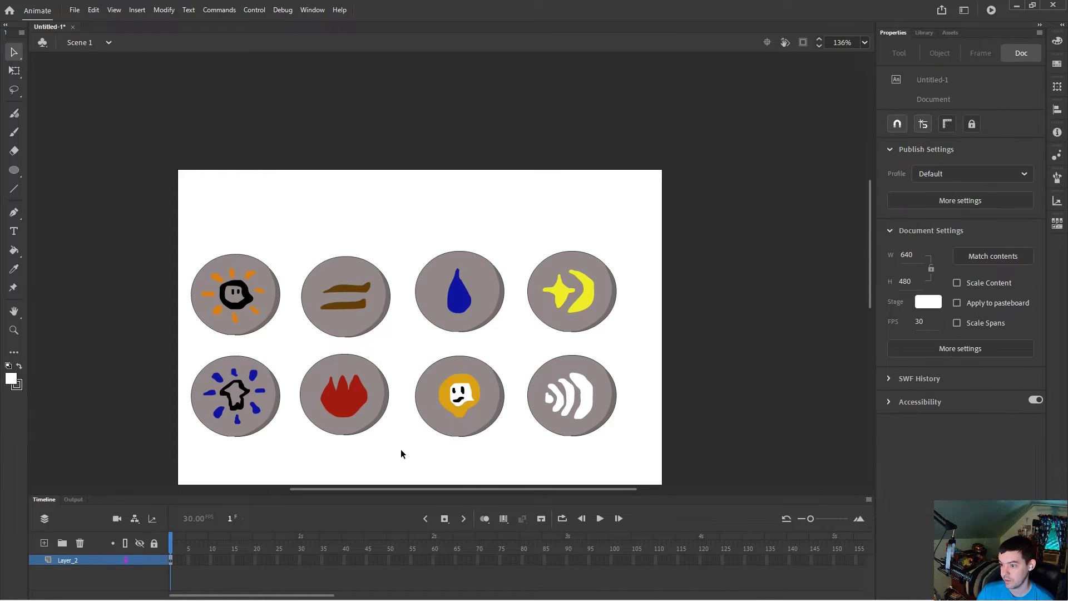
drag(399, 349, 303, 256)
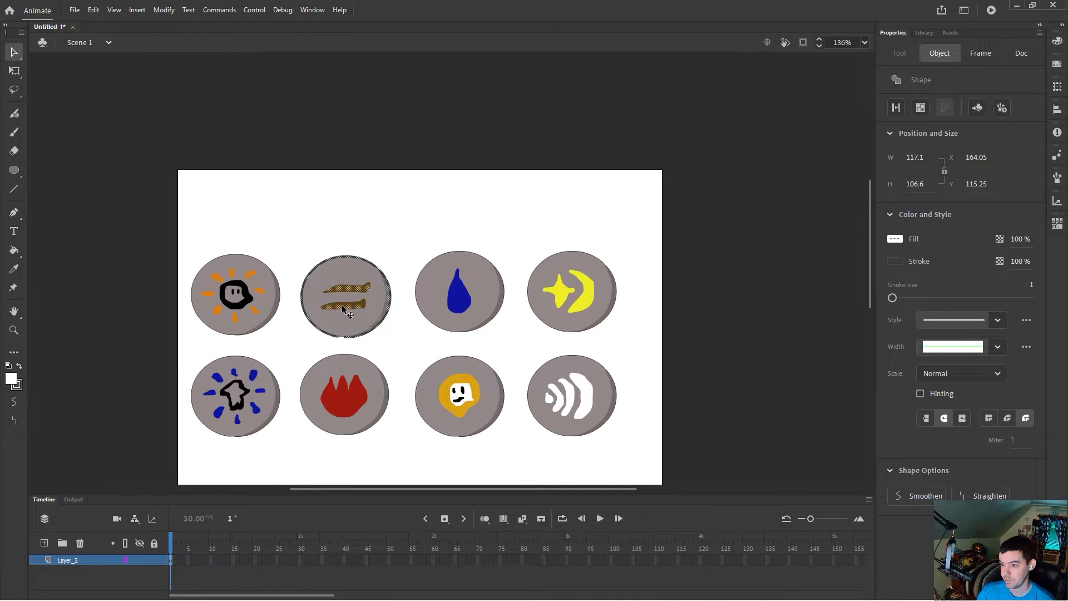
drag(341, 305, 342, 303)
click(400, 352)
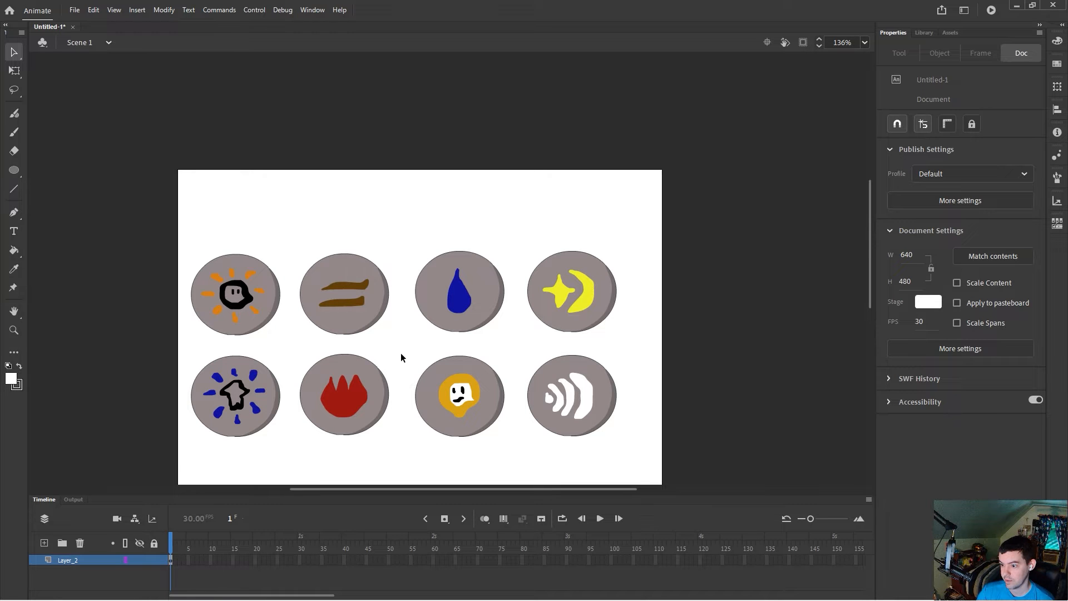
Step: Select all icons and nudge the whole group to centre it on the stage
drag(187, 253, 663, 482)
drag(597, 392, 604, 392)
key(Right)
key(Left)
key(Right)
key(Right)
key(Right)
key(Right)
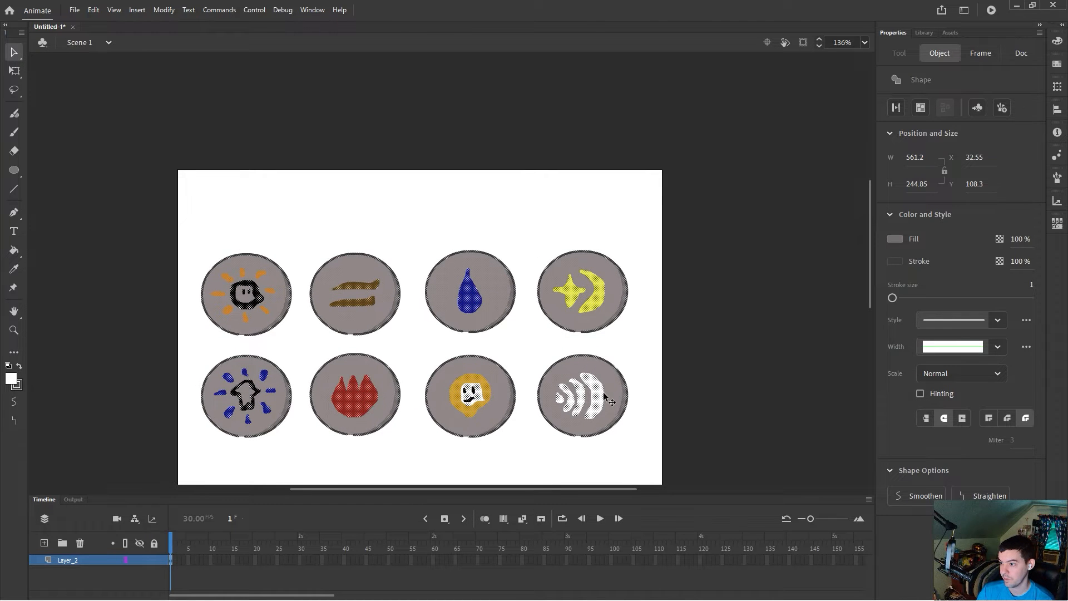
key(Up)
scroll(637, 386, down, 3)
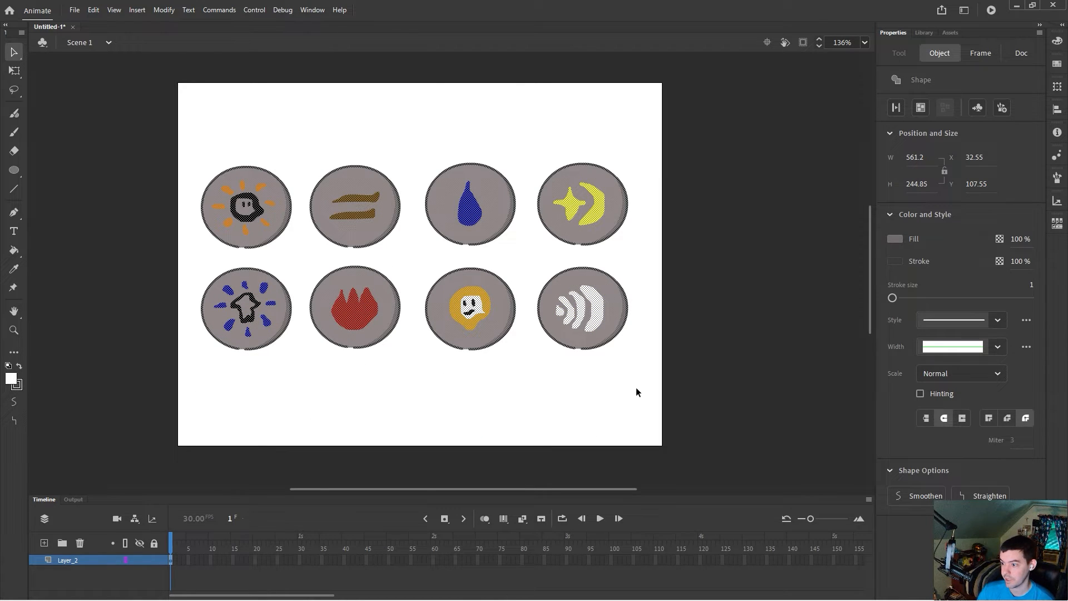
click(636, 389)
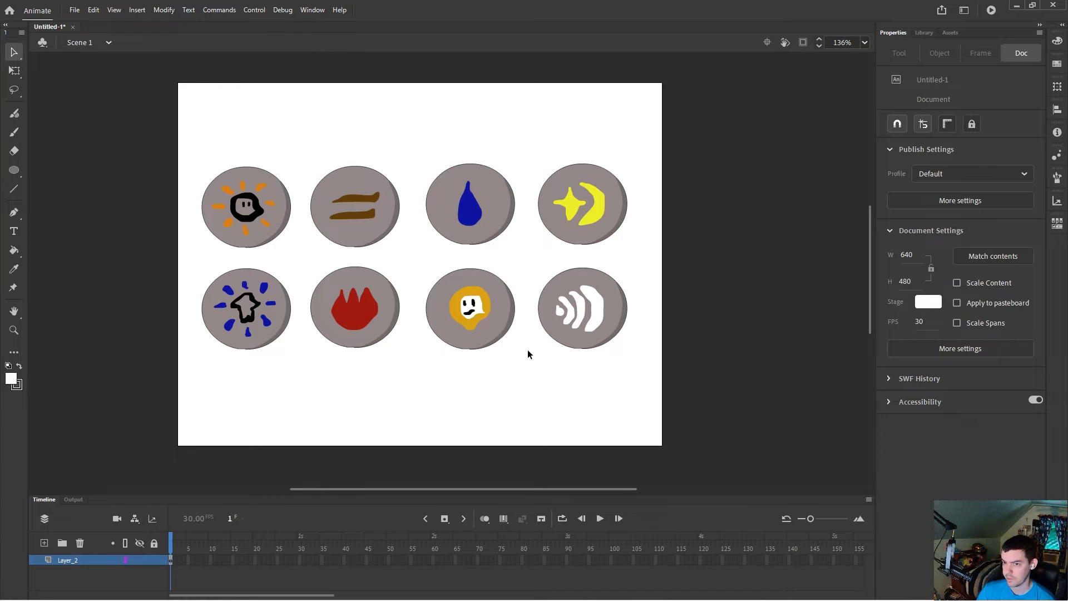
Step: Save the document as Rune Animate
click(74, 10)
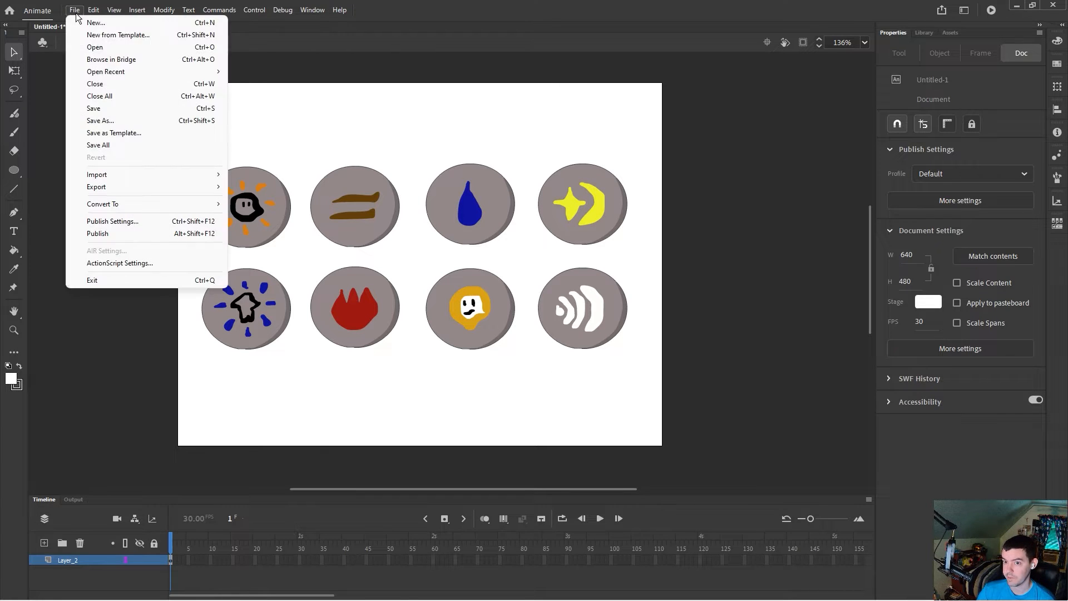
click(126, 115)
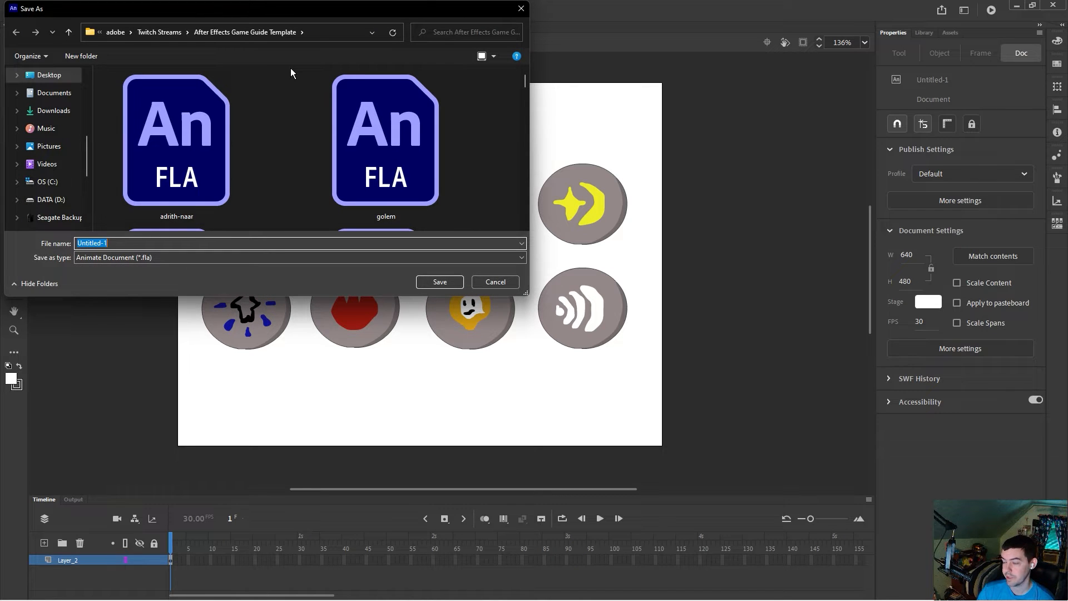
text(Rune Animate)
key(Return)
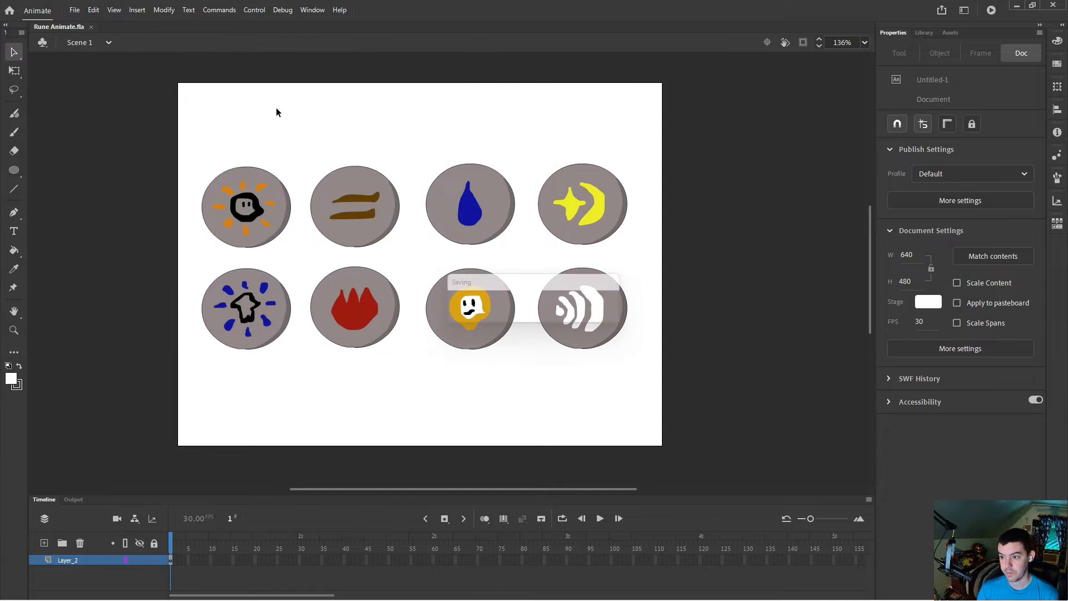
Step: Export the stage as a PNG-8 image with transparency named Rune-Animate-png
click(76, 12)
mouse_move(136, 188)
click(265, 188)
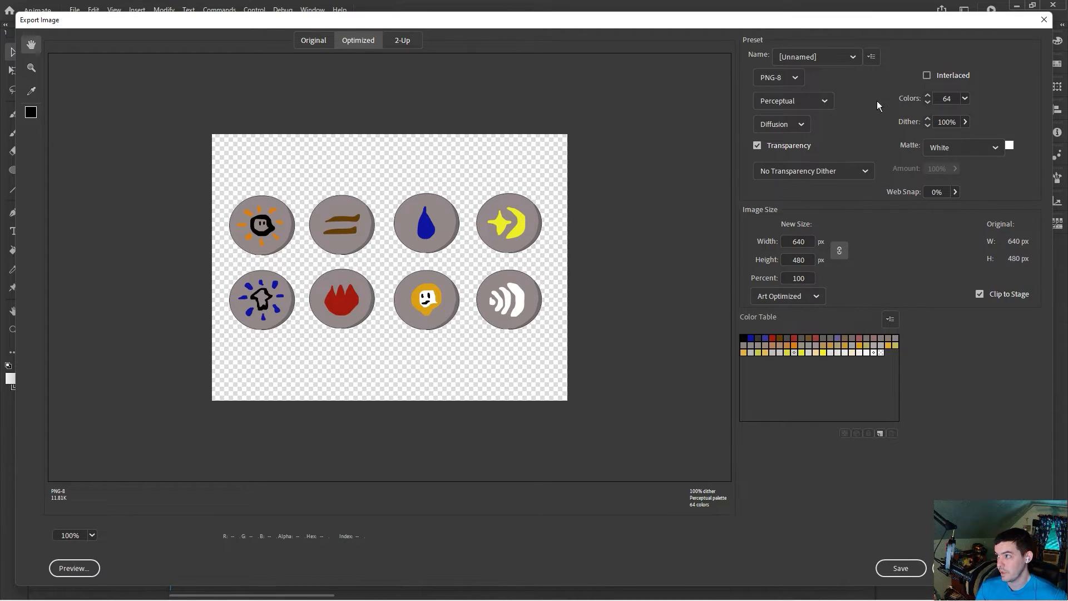
drag(783, 21, 802, 216)
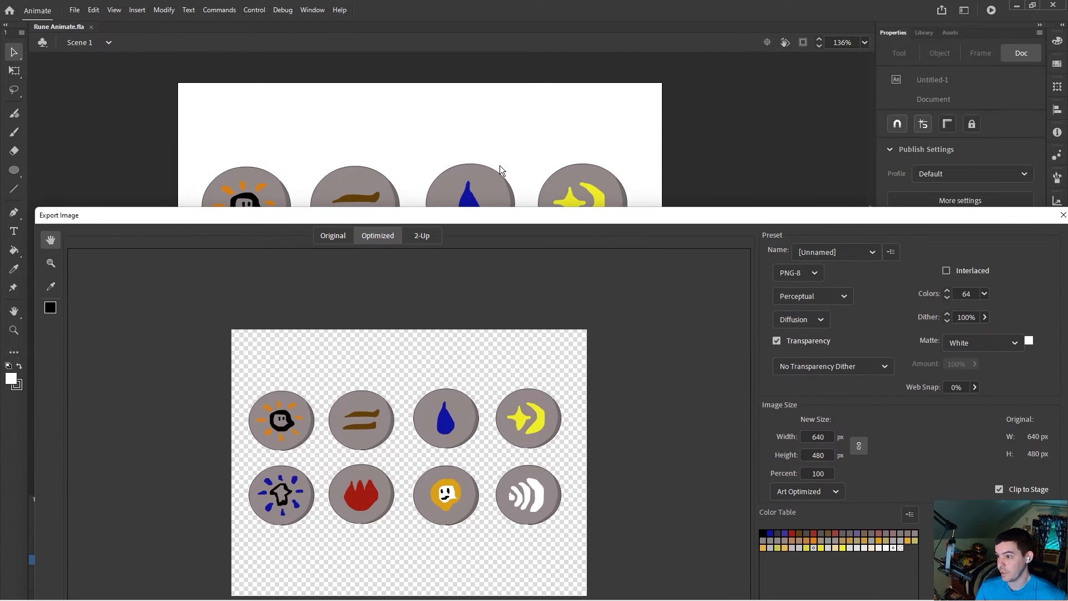
drag(590, 213, 581, 82)
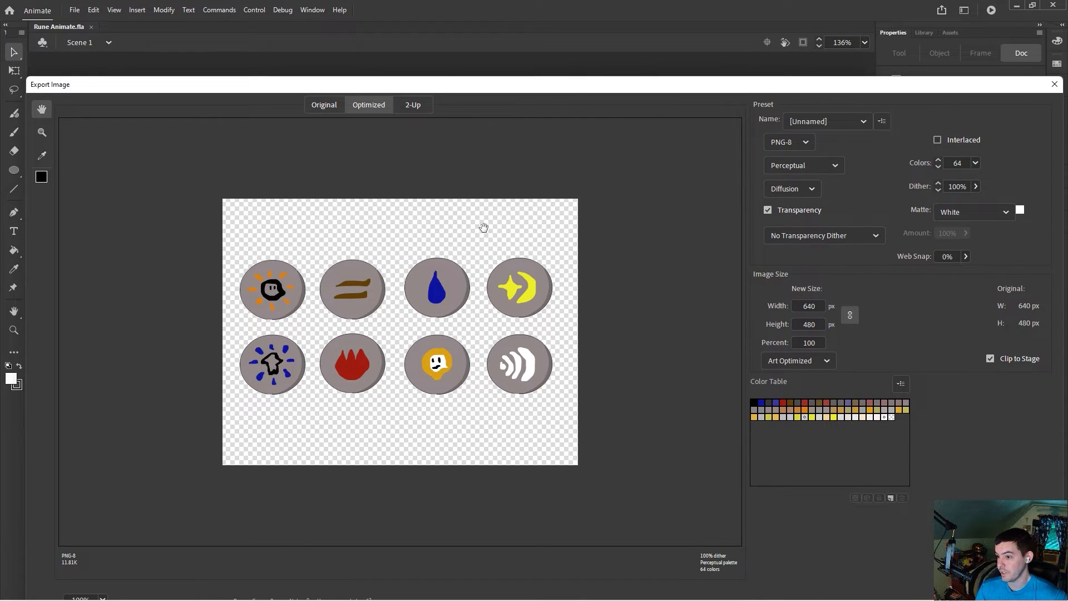
drag(606, 87, 604, 65)
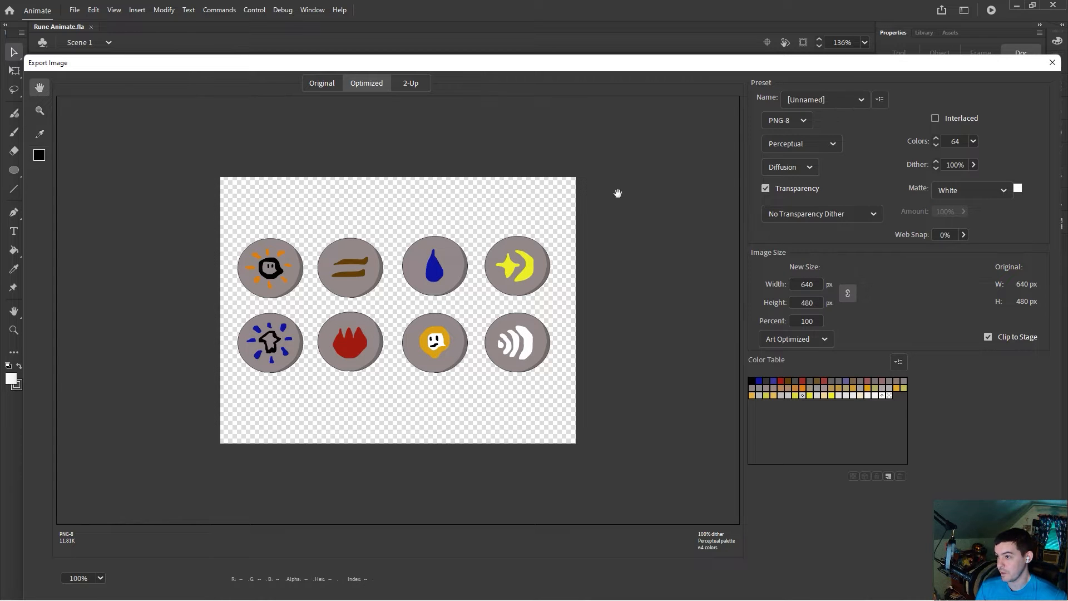
drag(636, 67, 623, 20)
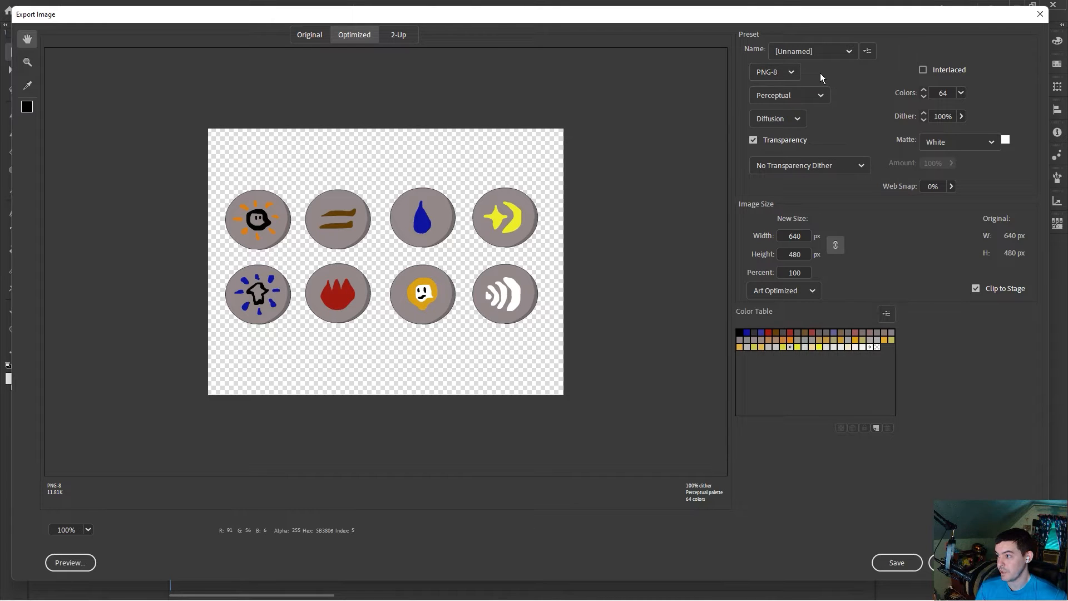
click(895, 564)
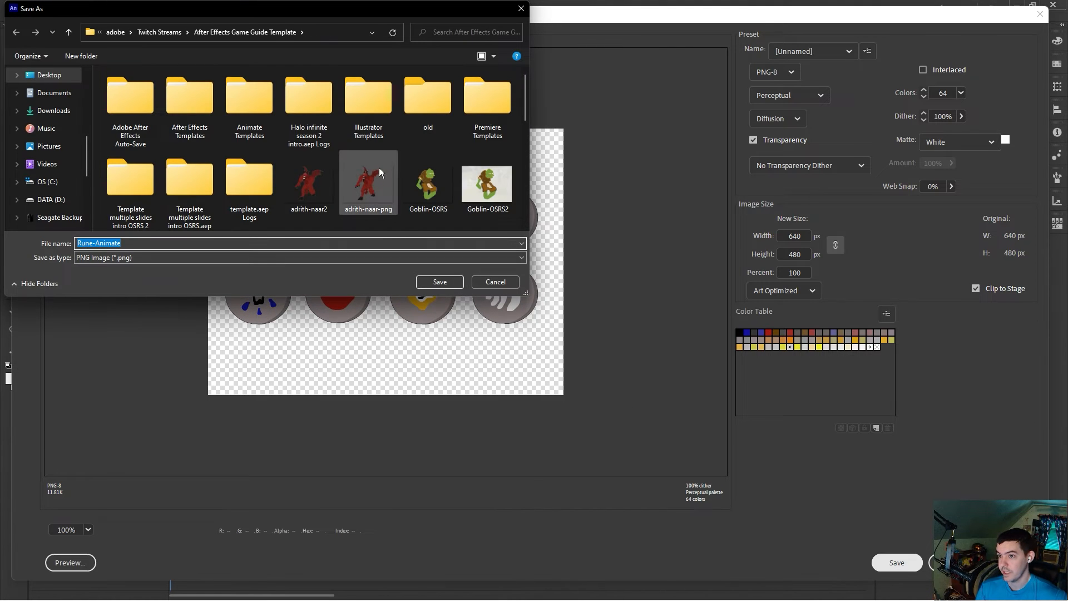
scroll(392, 147, down, 6)
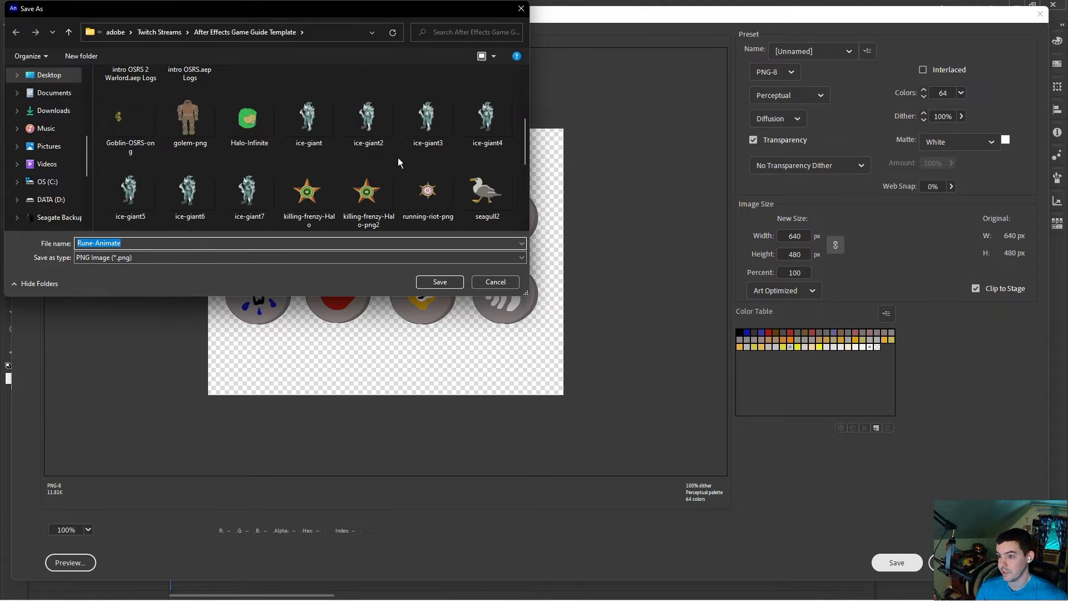
scroll(398, 158, down, 1)
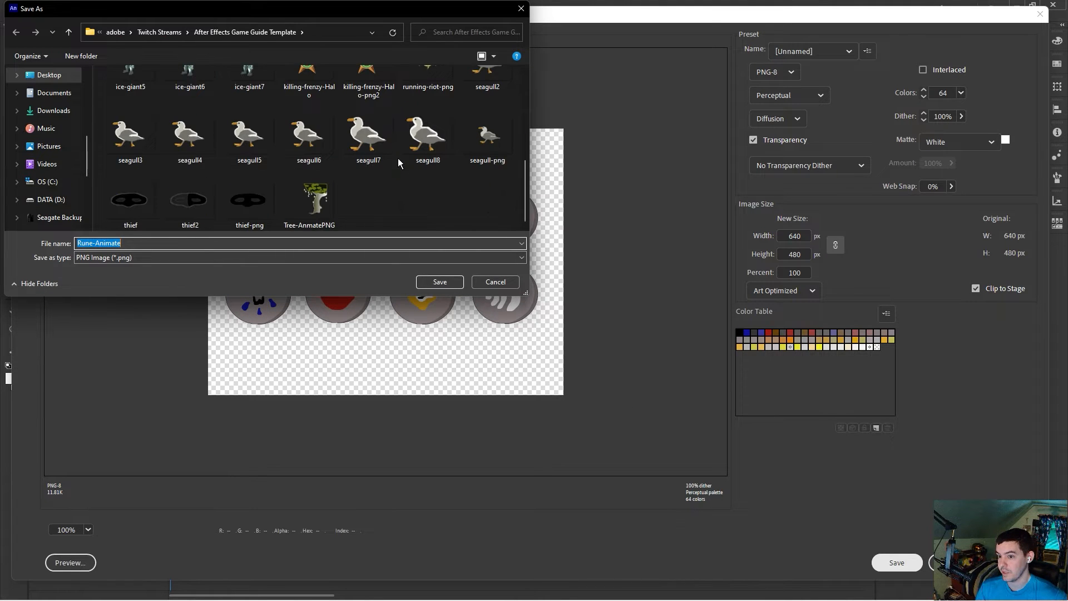
scroll(396, 169, up, 2)
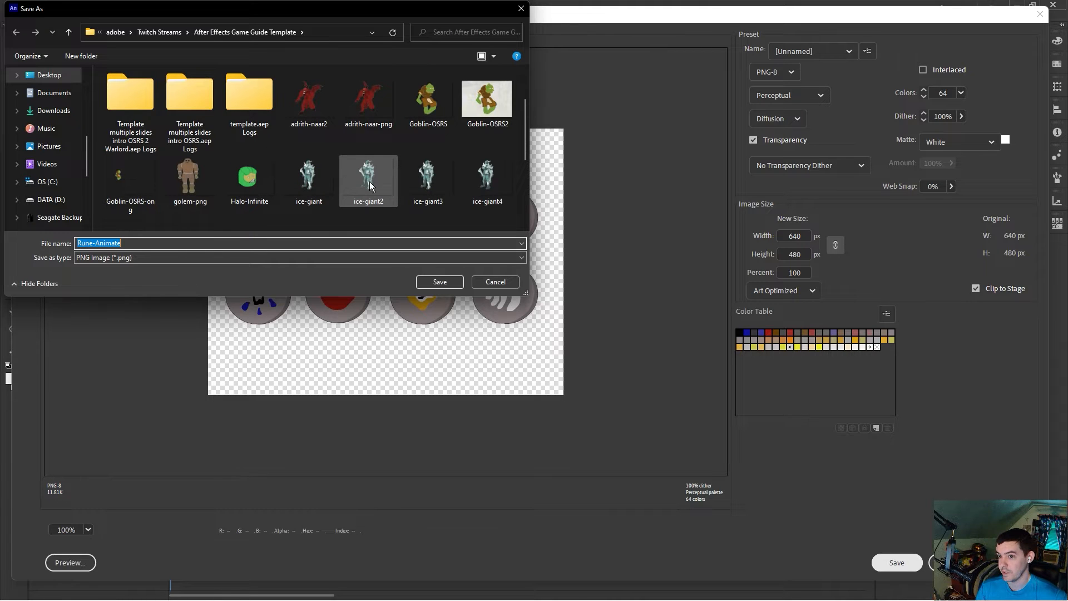
click(188, 242)
text(-op)
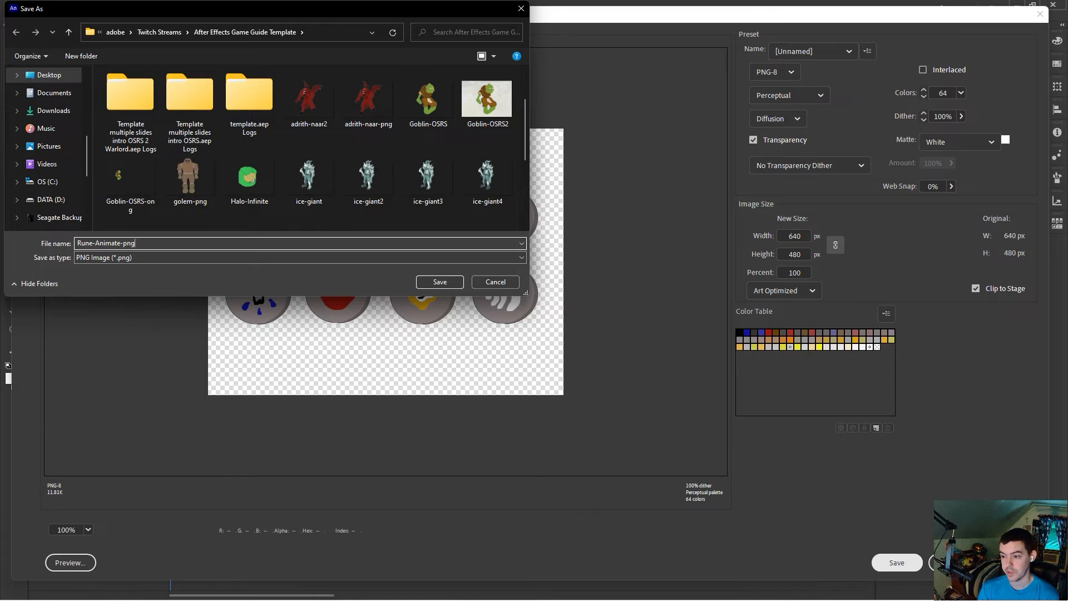
key(Return)
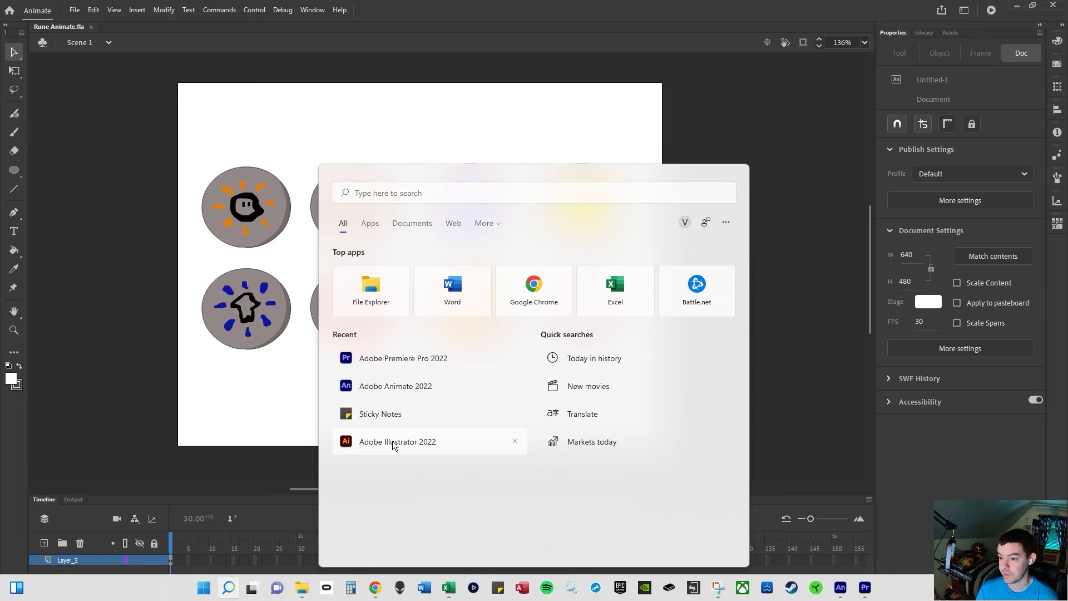
Step: Launch Adobe Illustrator 2022
click(392, 443)
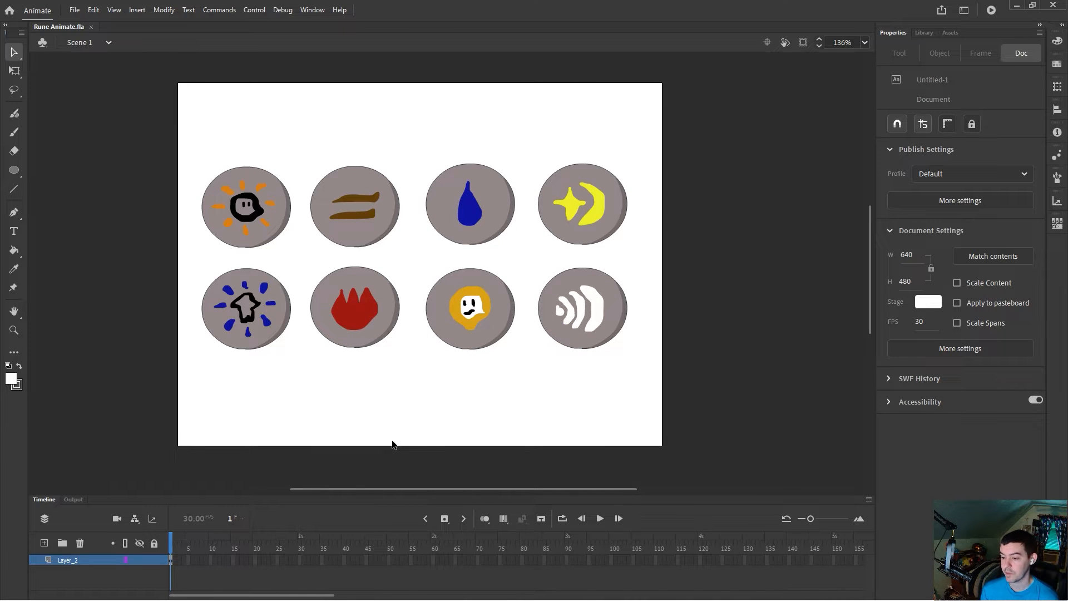
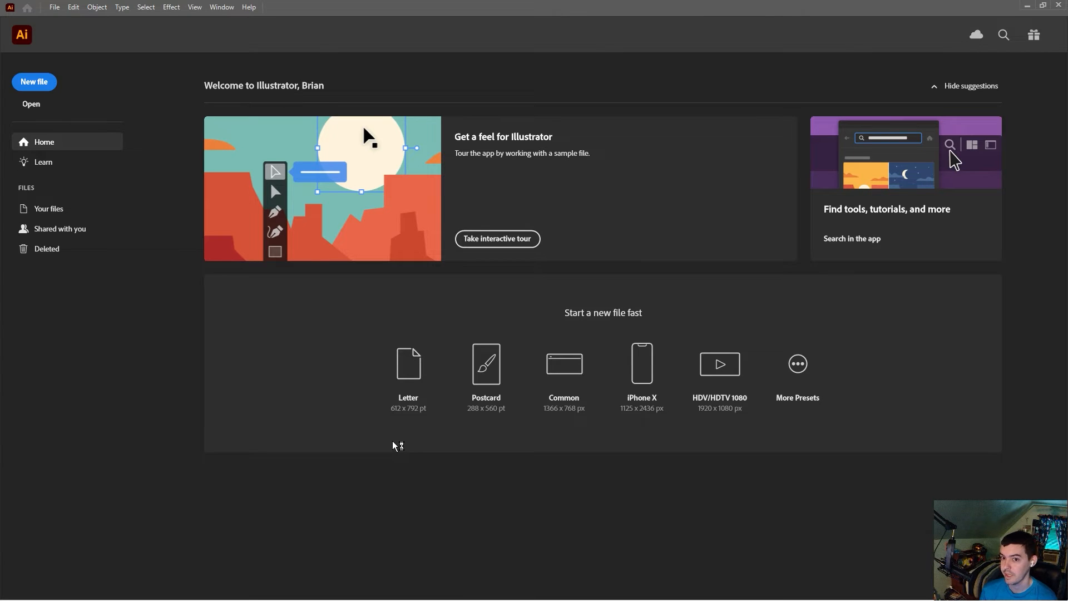
Step: Create a new document, then open the Rune-Animate-png image from the After Effects Game Guide Template folder
click(39, 85)
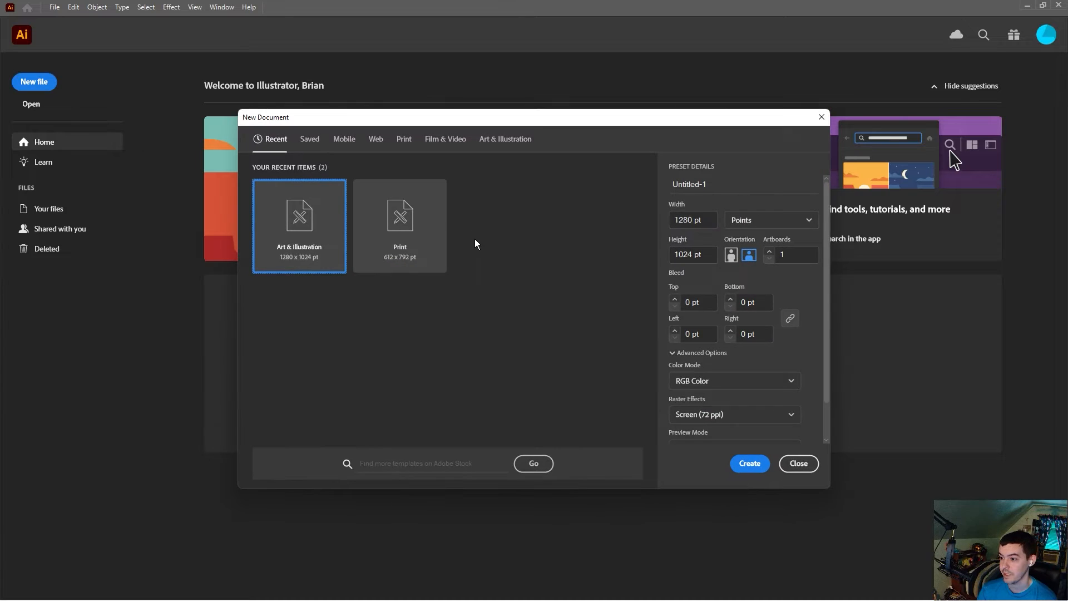
click(796, 463)
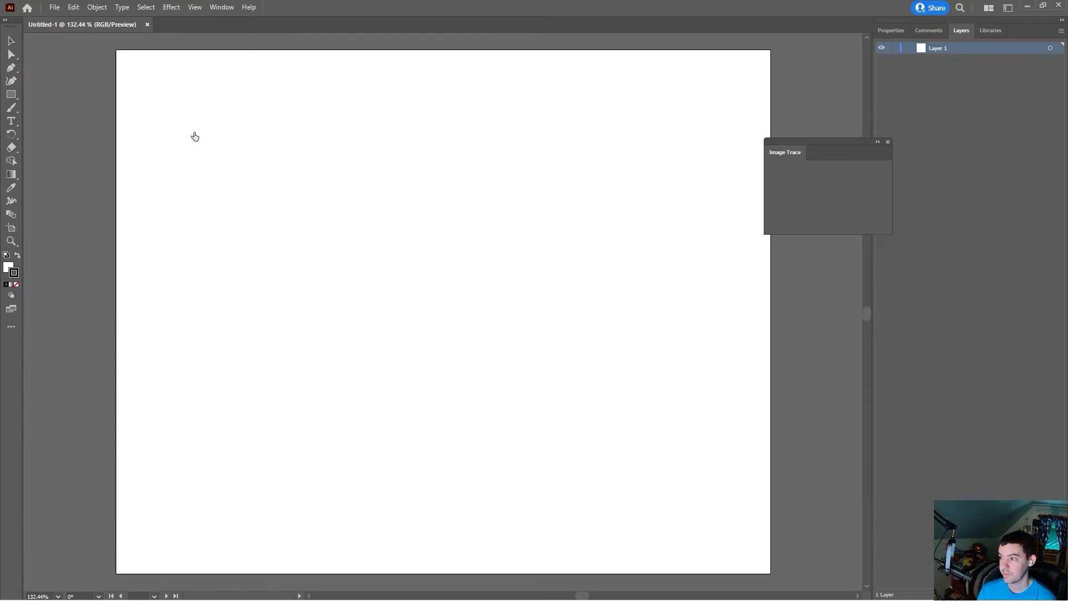
click(51, 8)
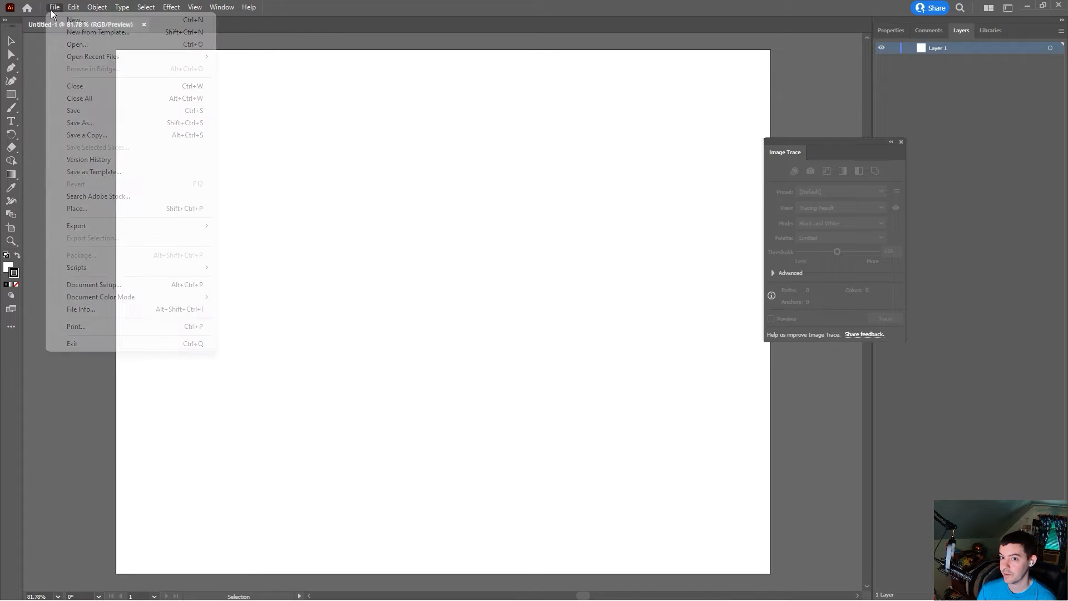
click(106, 48)
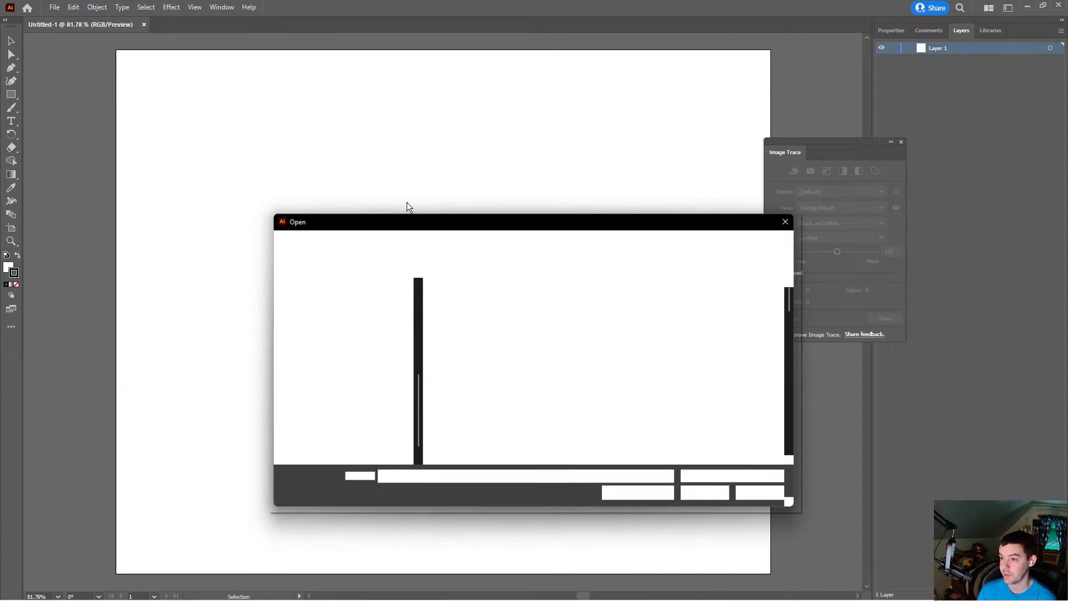
scroll(633, 374, down, 5)
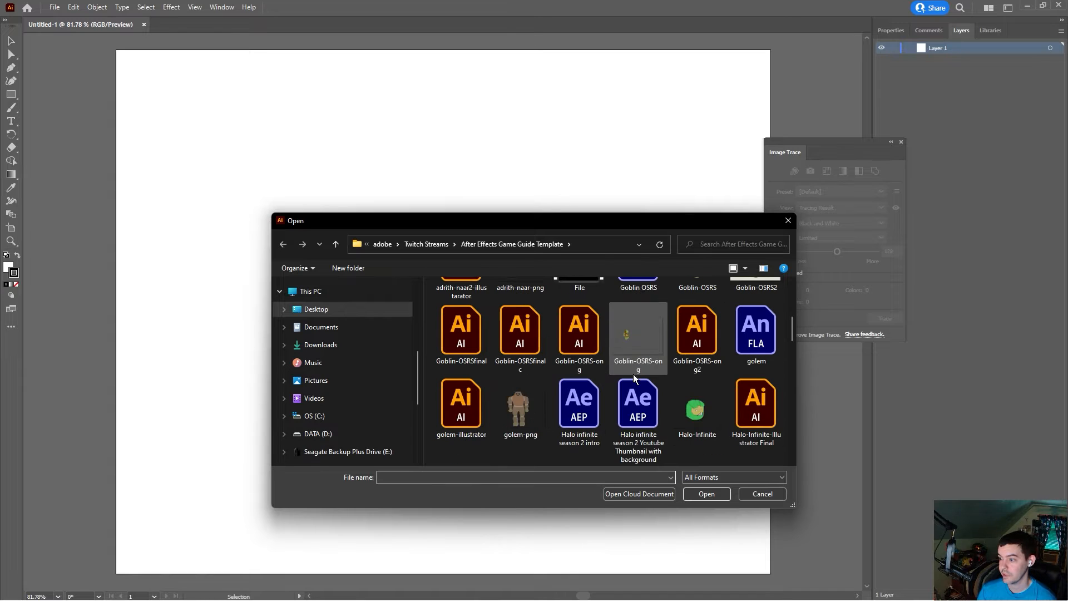
scroll(671, 372, down, 10)
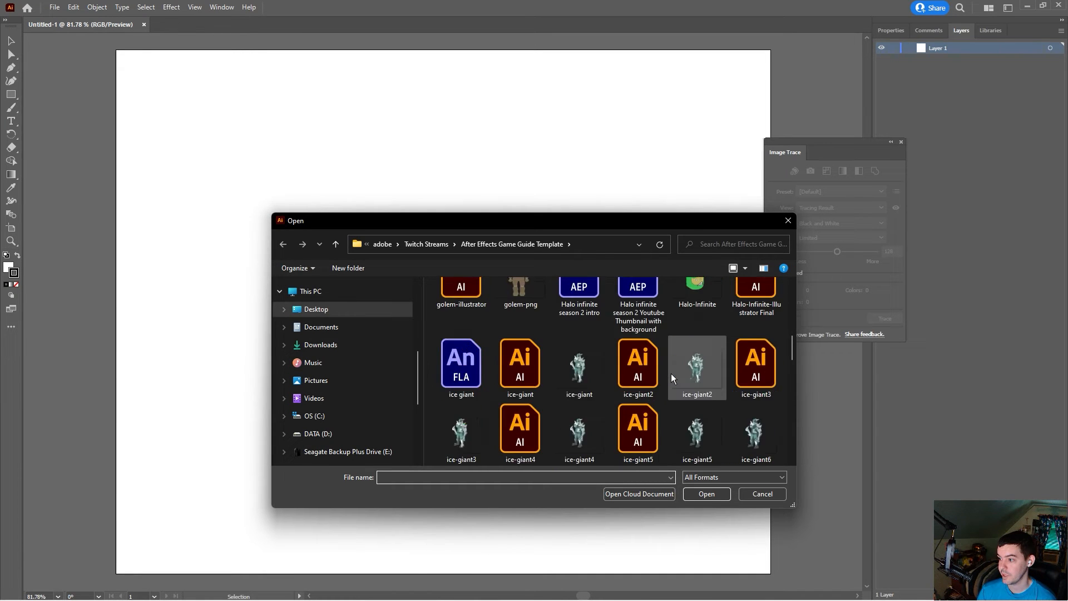
double_click(580, 415)
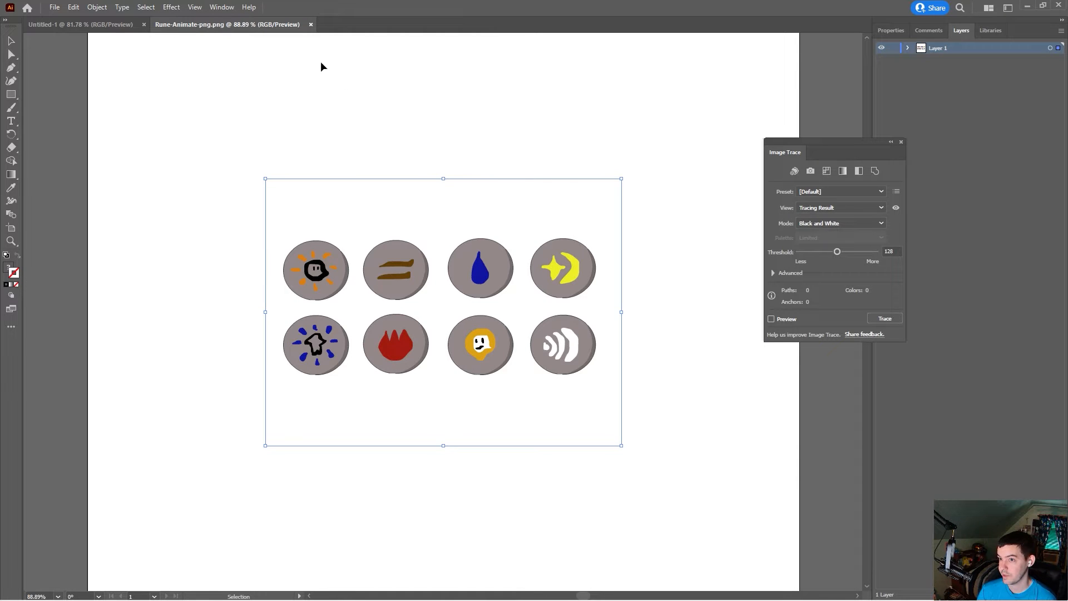
Step: Reopen the Image Trace panel and move it beside the image
click(901, 141)
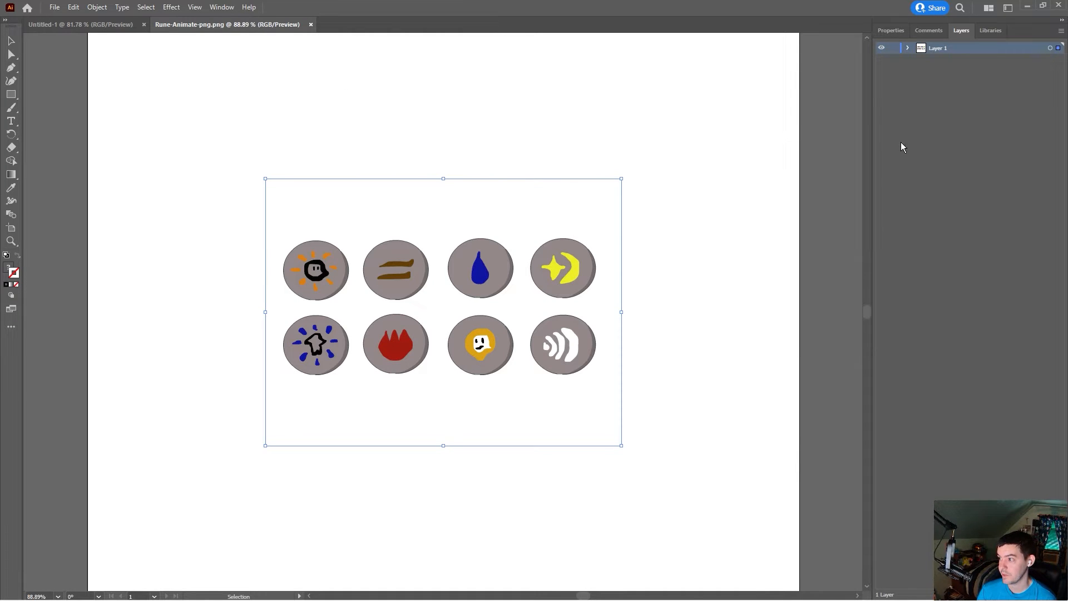
click(210, 7)
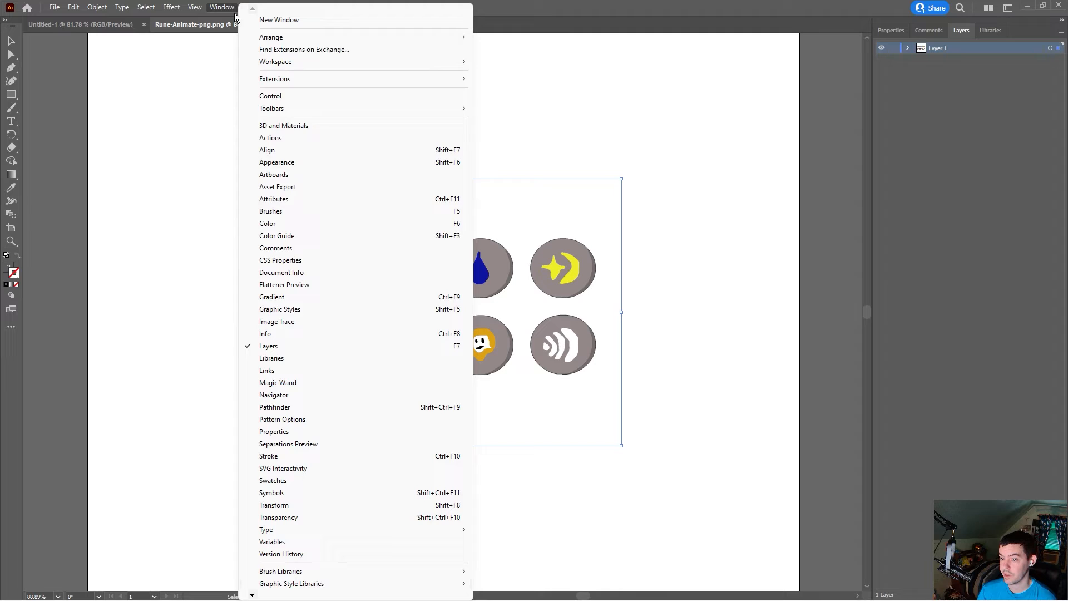
click(303, 320)
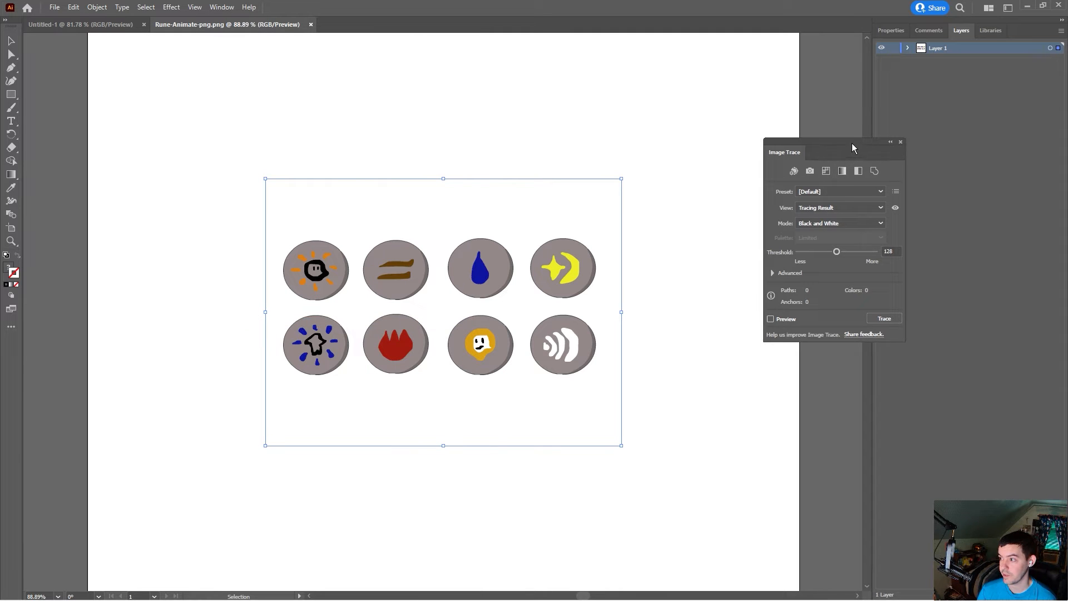
drag(852, 143, 770, 144)
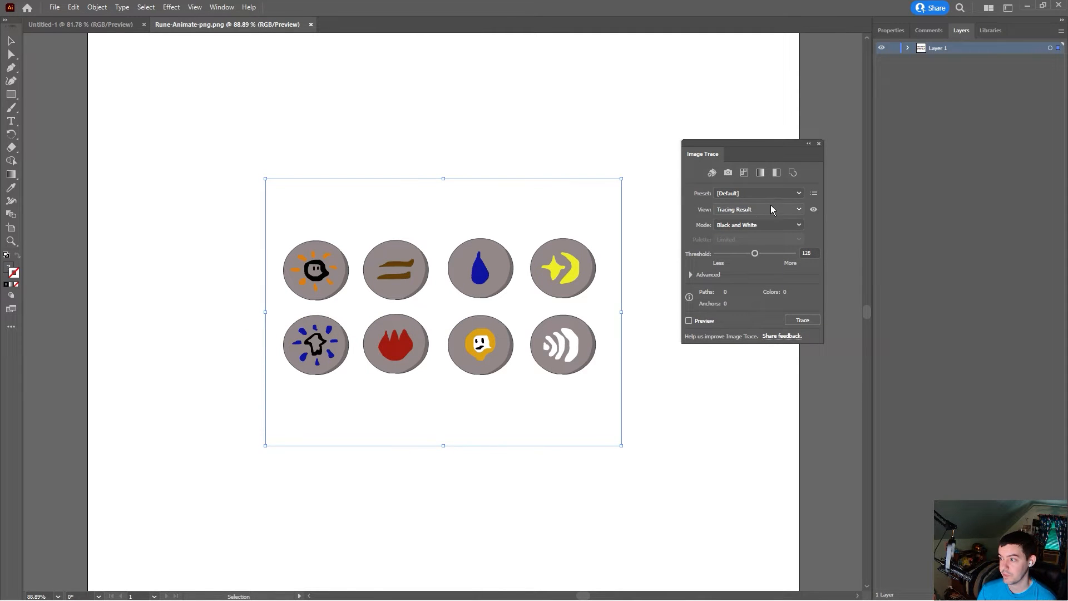
Step: Trace the image in Color mode with a Limited palette of 22 colours
click(766, 224)
click(752, 240)
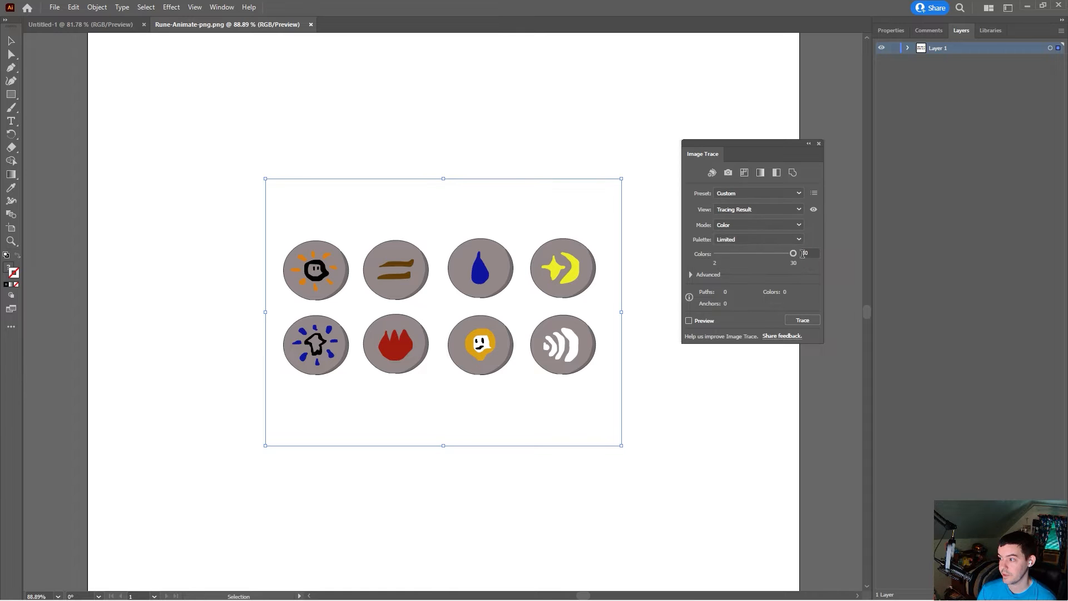
click(812, 253)
click(761, 240)
click(812, 243)
click(809, 253)
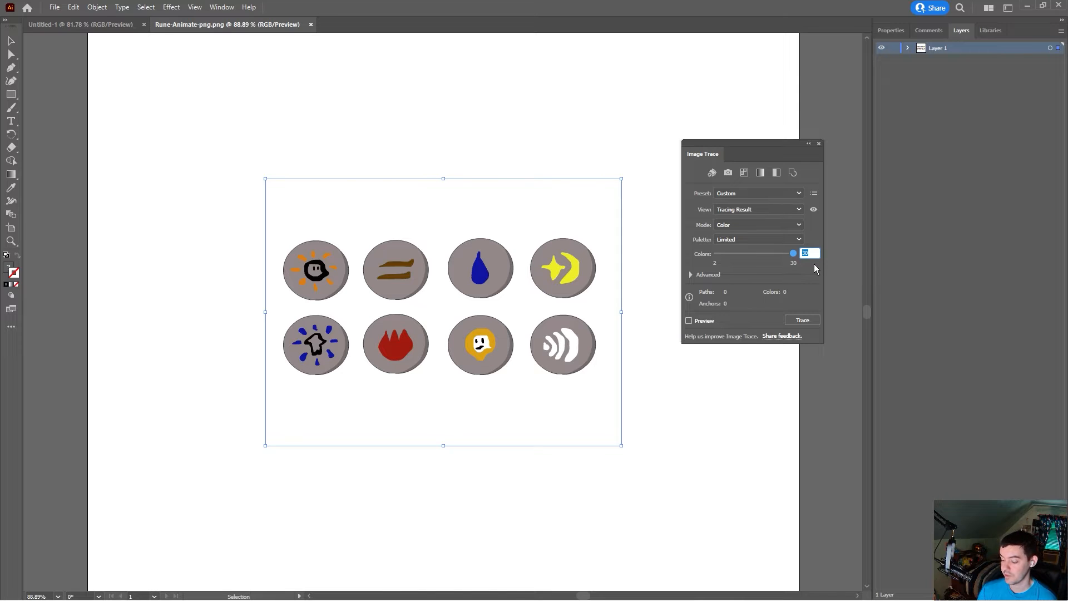
text(22)
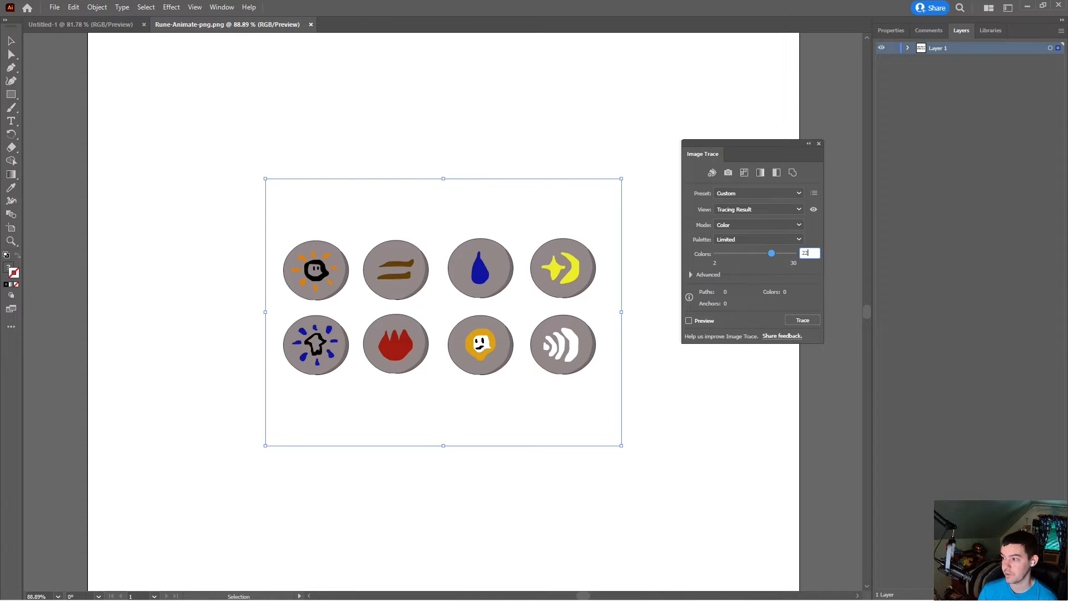
click(803, 321)
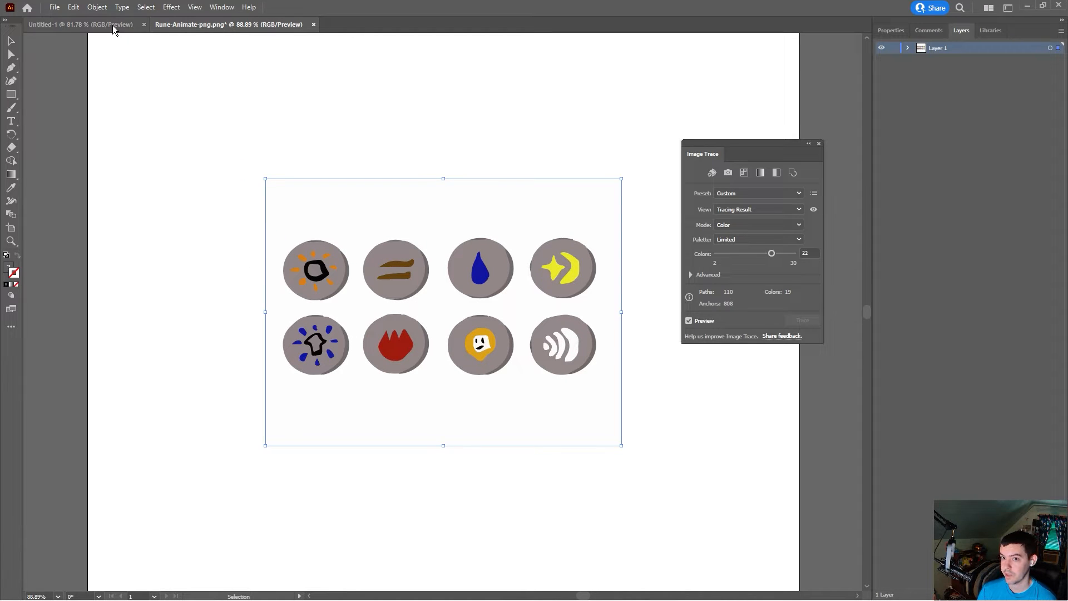
Step: Expand the traced image into editable object and fill paths
key(a)
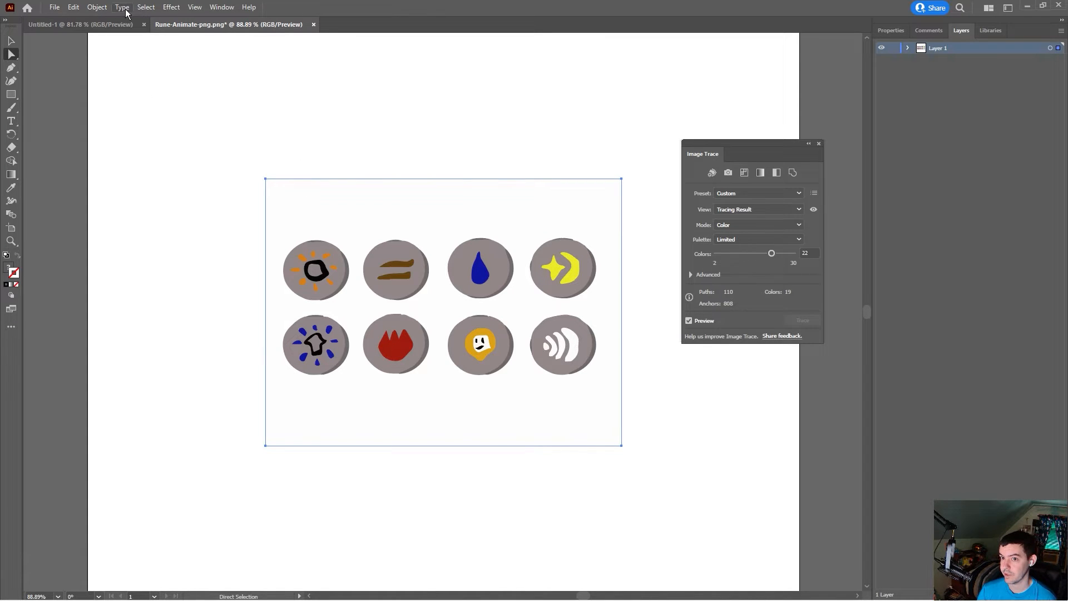
click(97, 7)
click(147, 140)
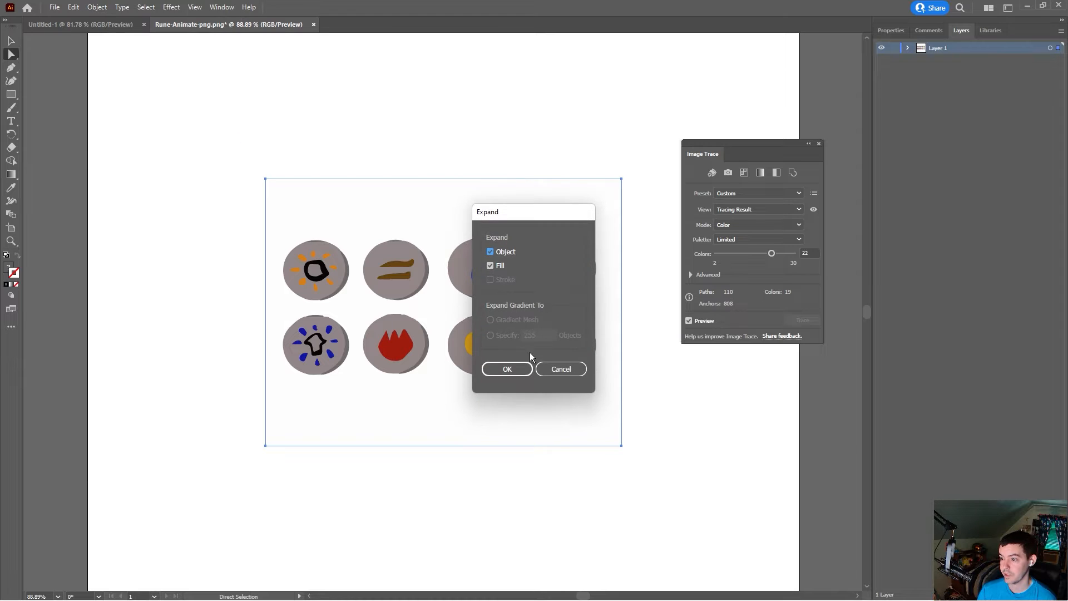
click(521, 370)
Step: Select the white background shape behind the icons, remove it, and deselect everything
click(377, 212)
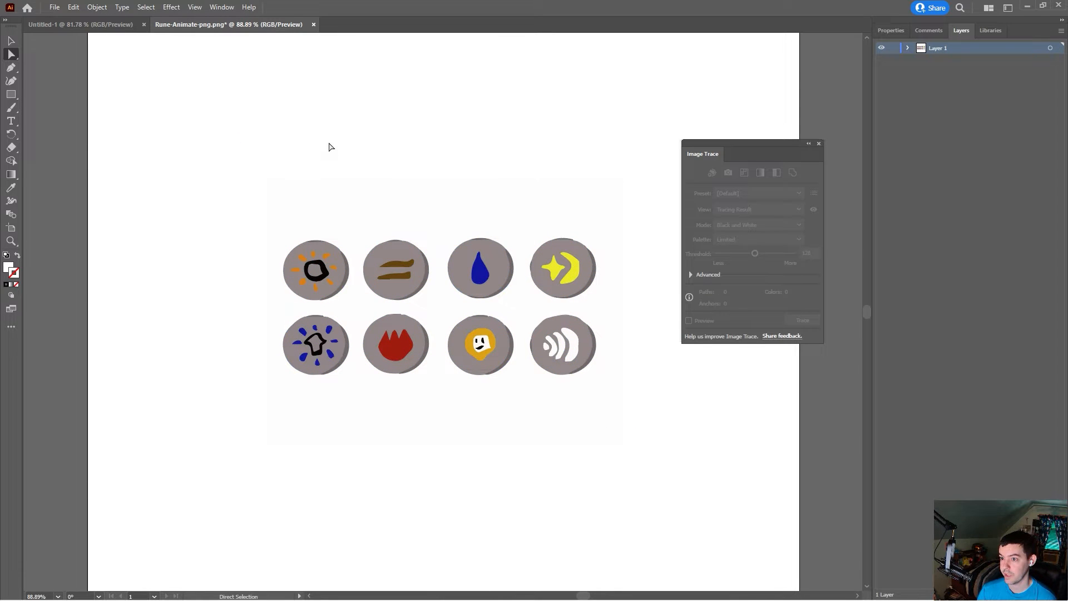
click(333, 208)
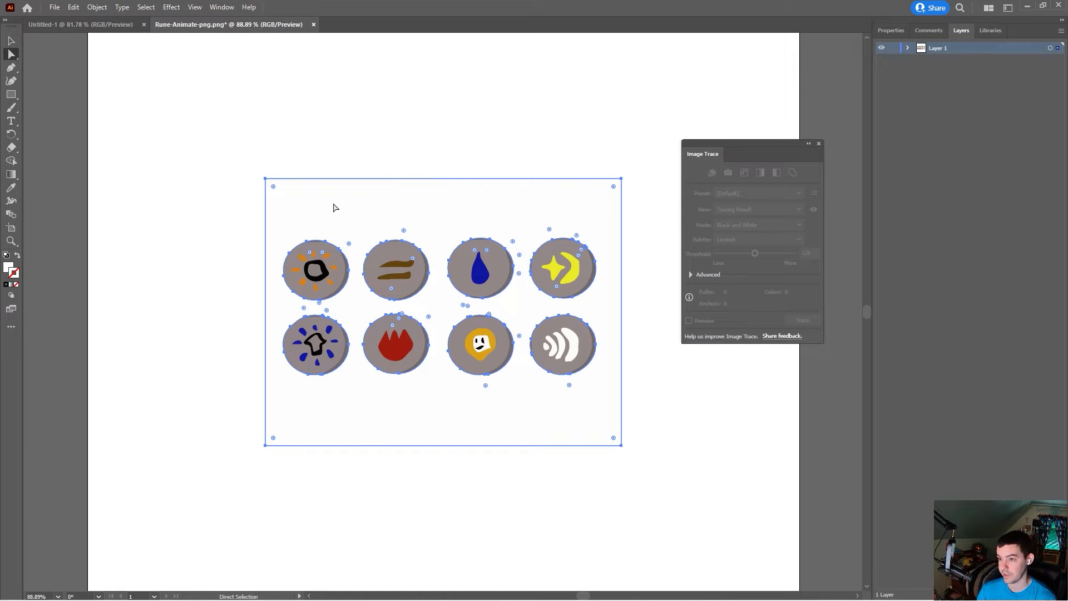
key(ctrl+shift+a)
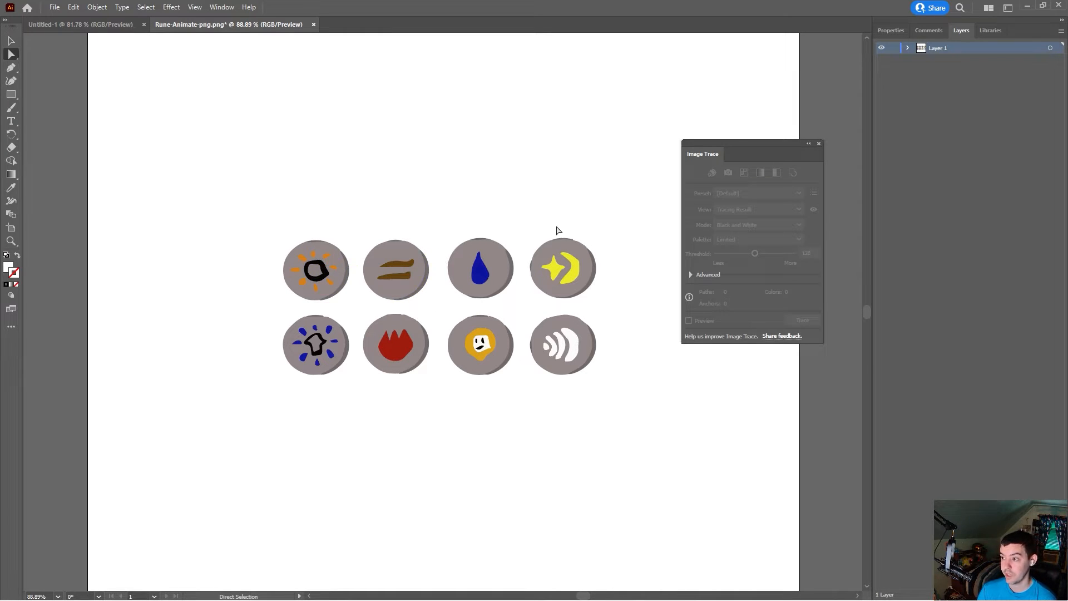
Step: Save the artwork as Rune-Animate-illustrator in Adobe Illustrator format with default options
click(54, 8)
click(98, 125)
drag(390, 456, 410, 458)
text(illustrator)
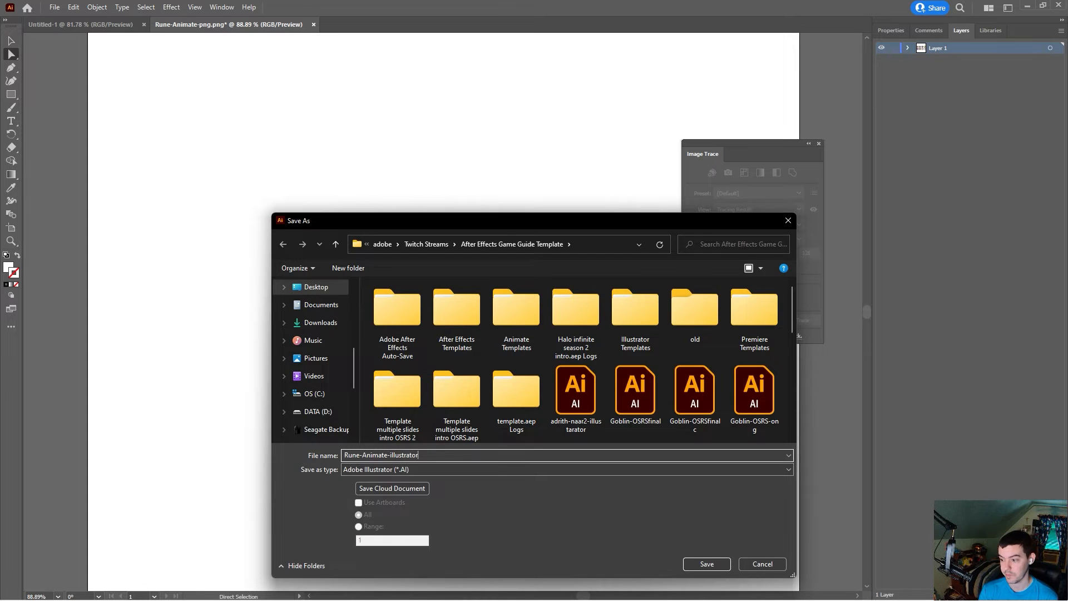
key(Return)
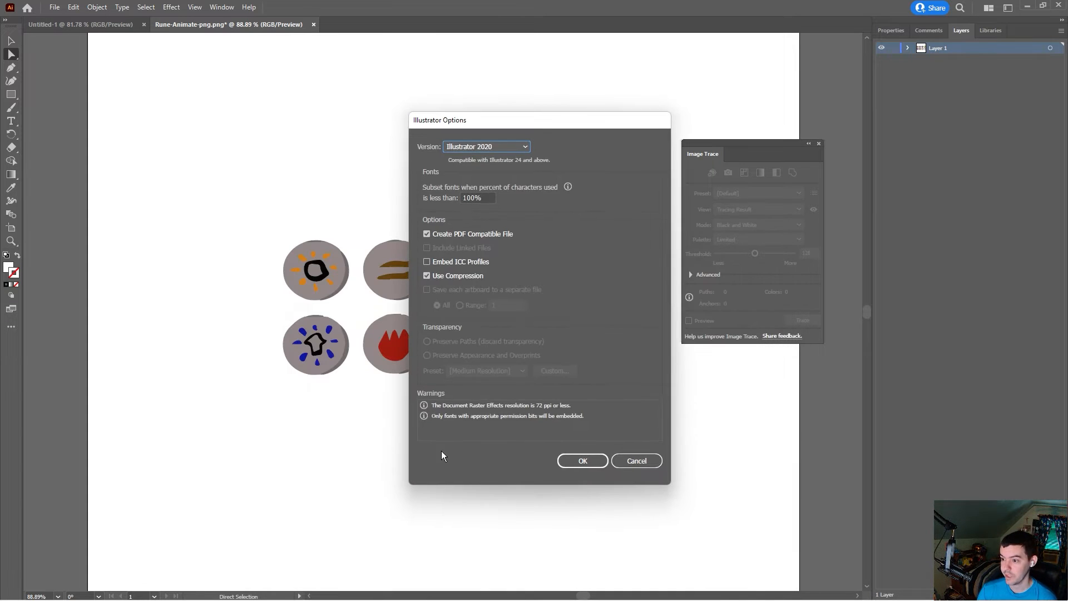
click(580, 461)
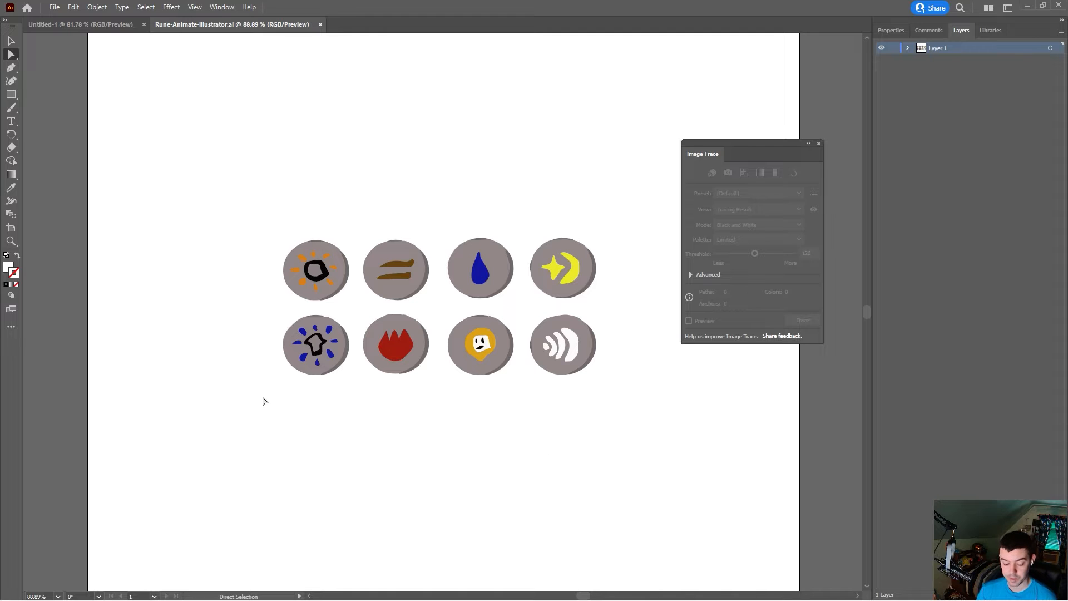
Step: Open the recent Golem Quest OSRS project in Adobe After Effects 2022, dismissing the startup warnings
mouse_move(651, 595)
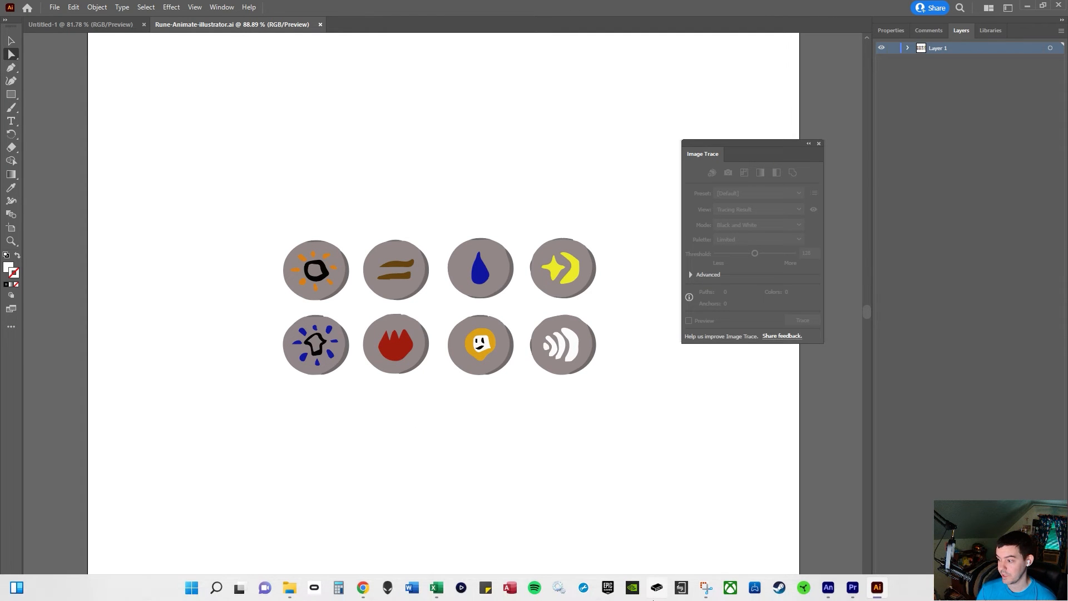
key(super)
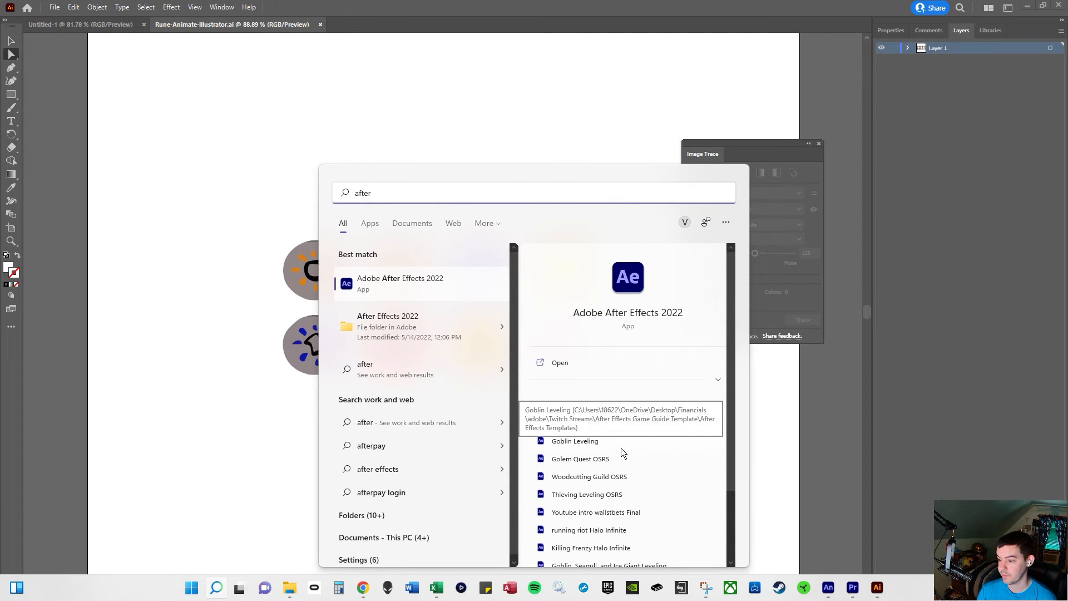
scroll(624, 462, down, 2)
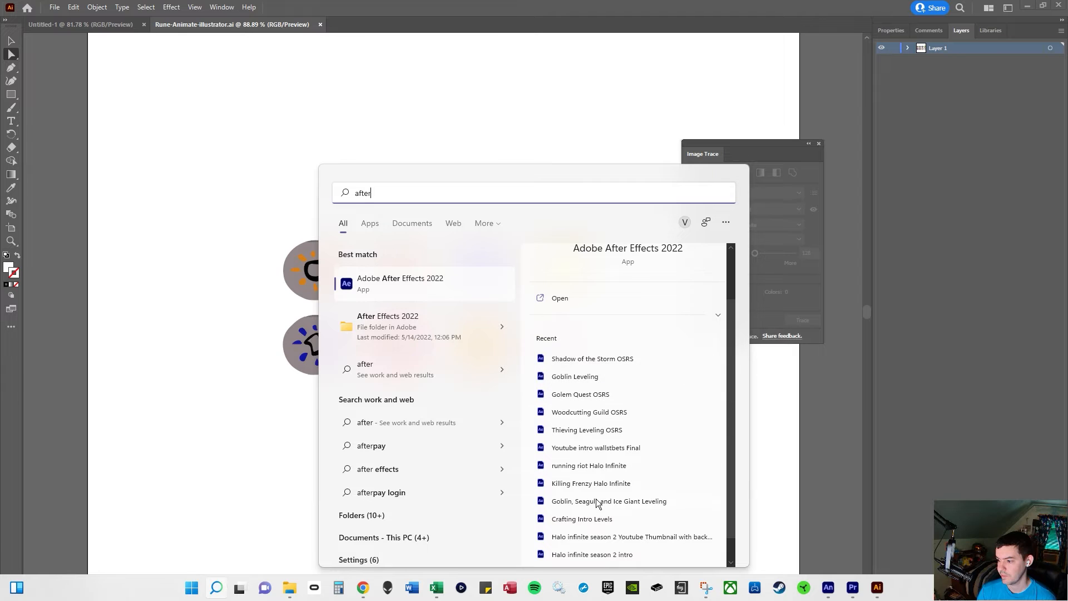
click(588, 397)
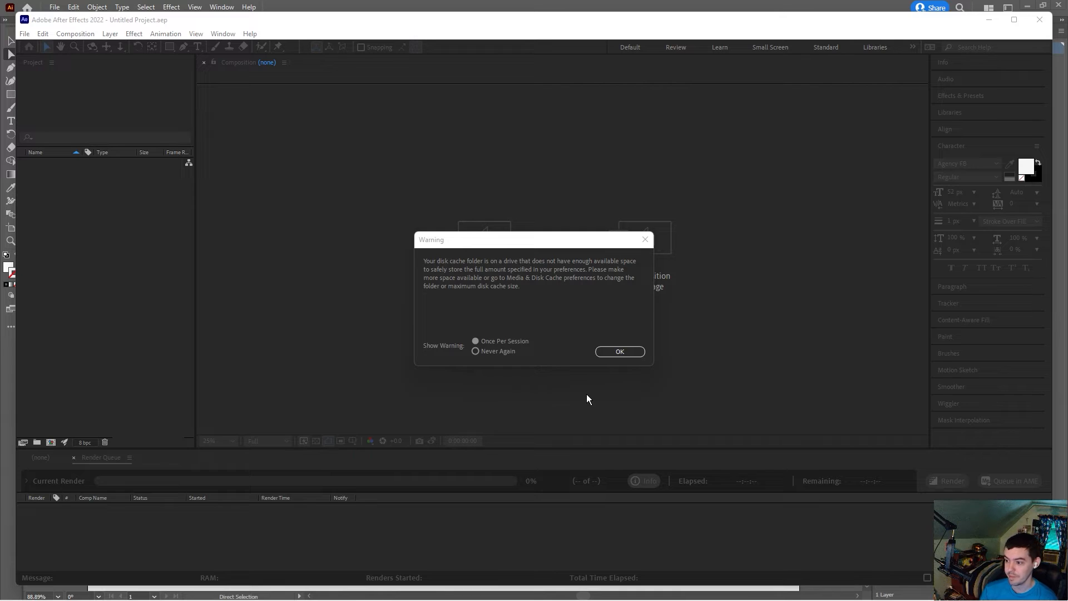
click(617, 351)
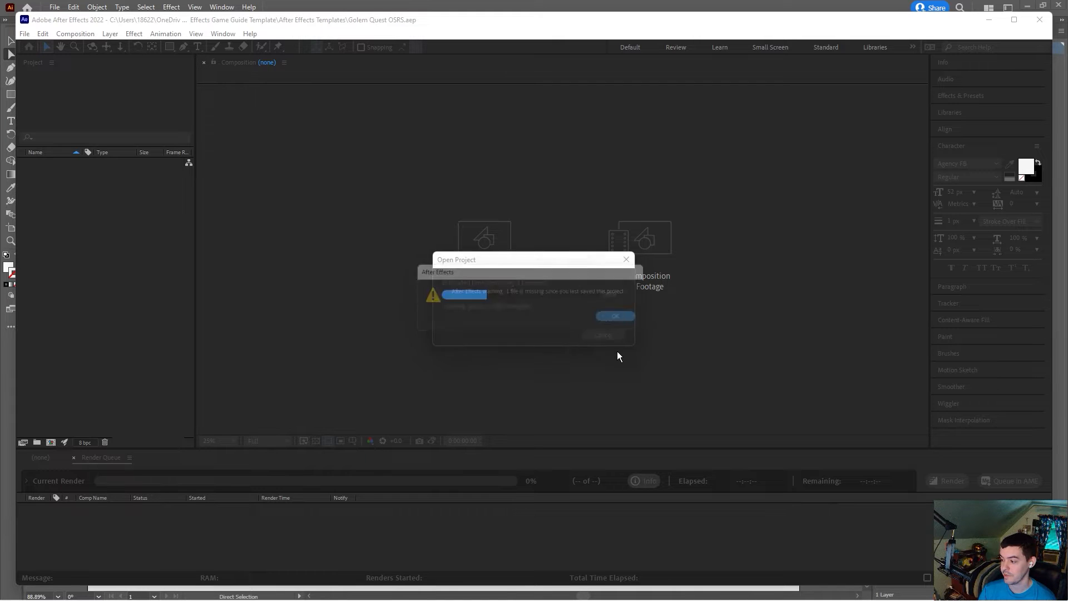
click(617, 322)
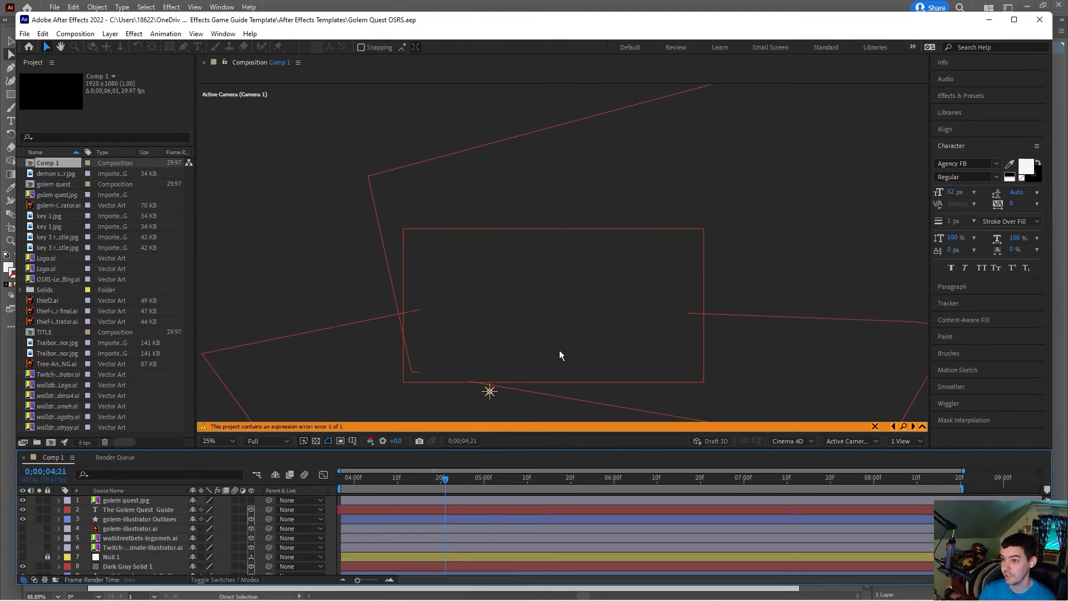
double_click(511, 21)
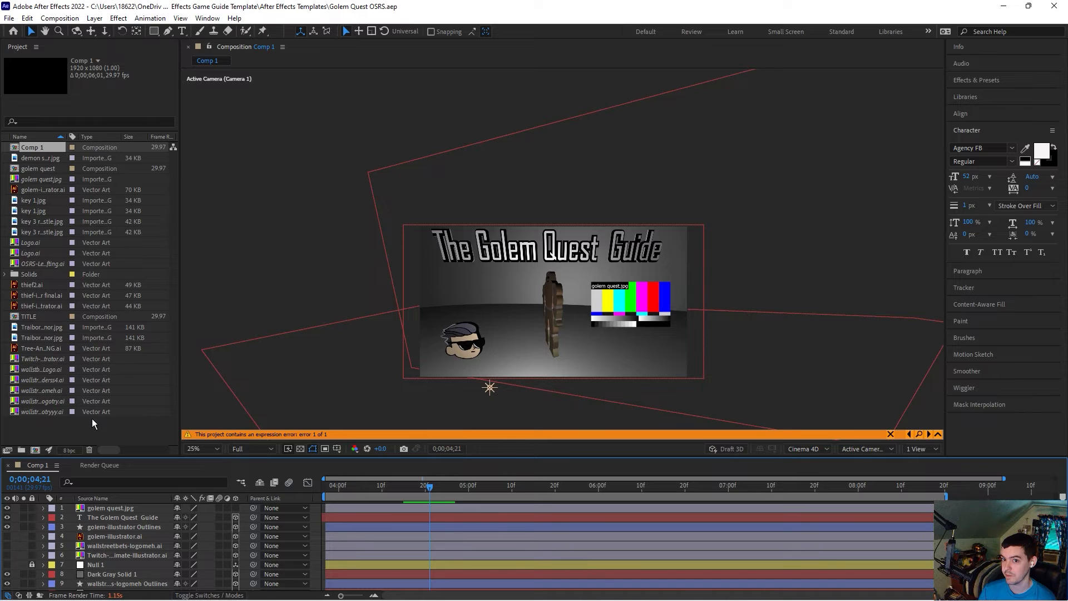
click(207, 18)
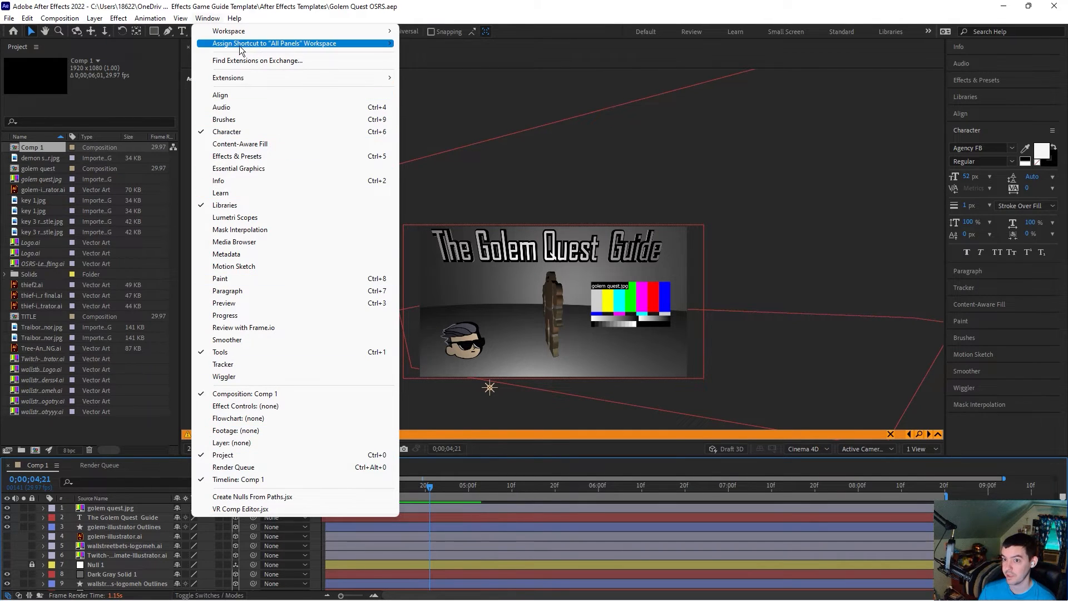
mouse_move(175, 23)
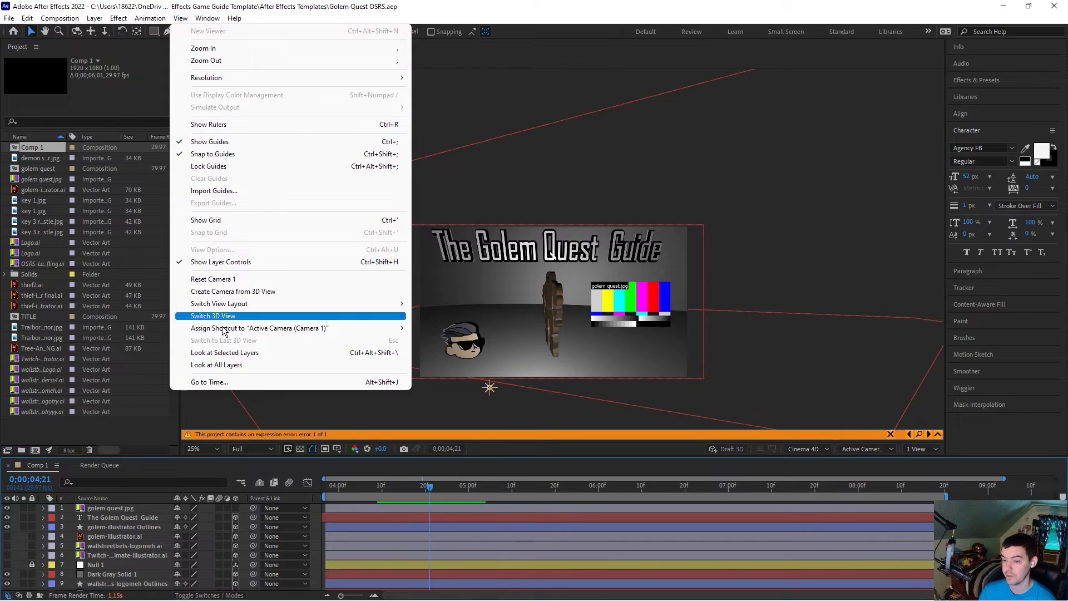
click(129, 441)
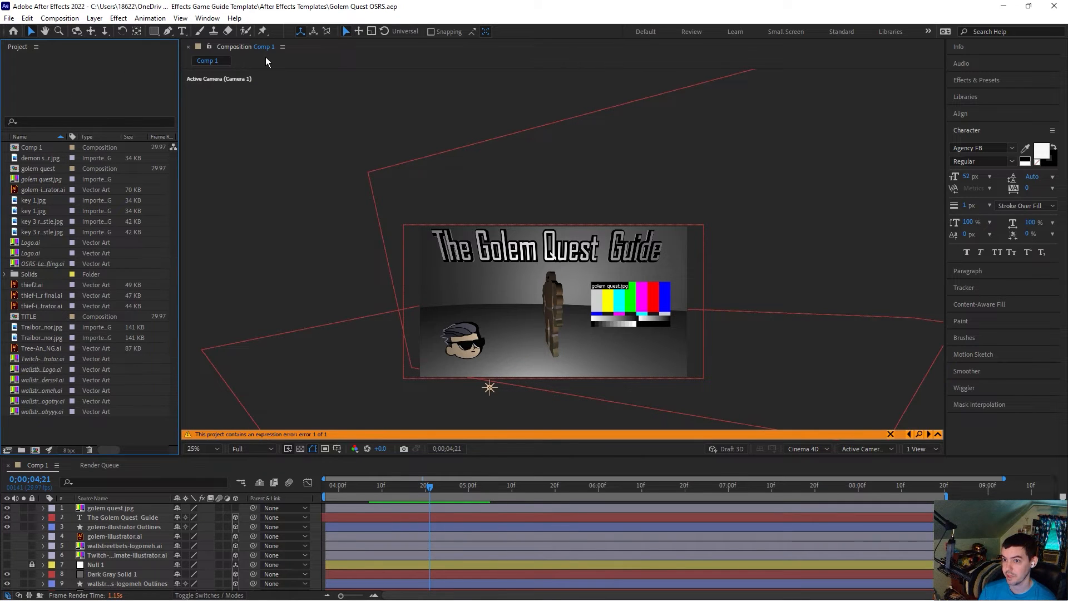
Step: Delete the golem-illustrator Outlines layer and the golem-illustrator.ai layer from the composition
click(328, 56)
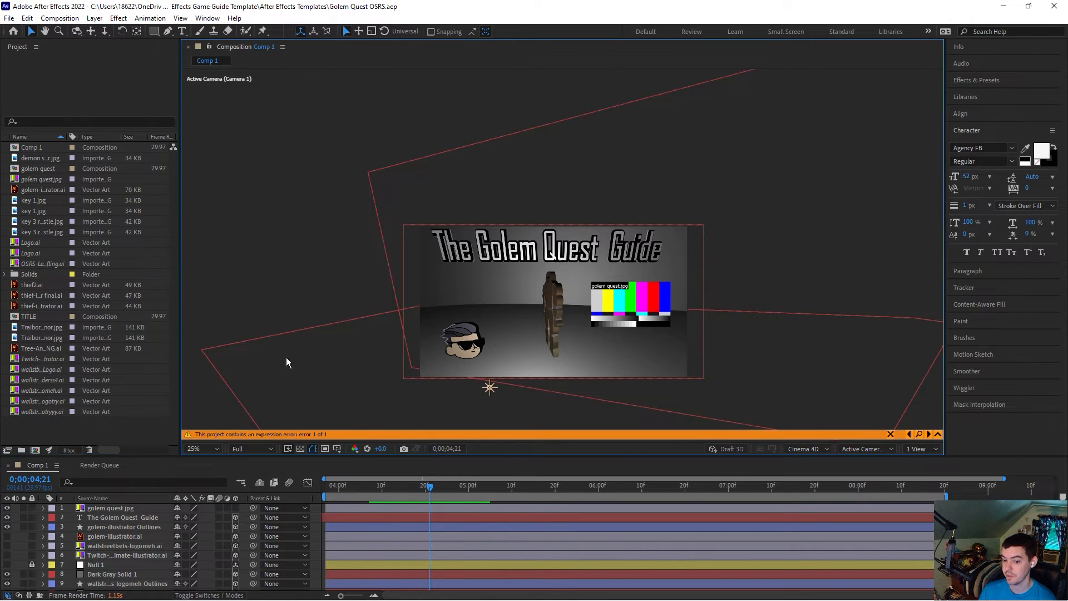
click(143, 469)
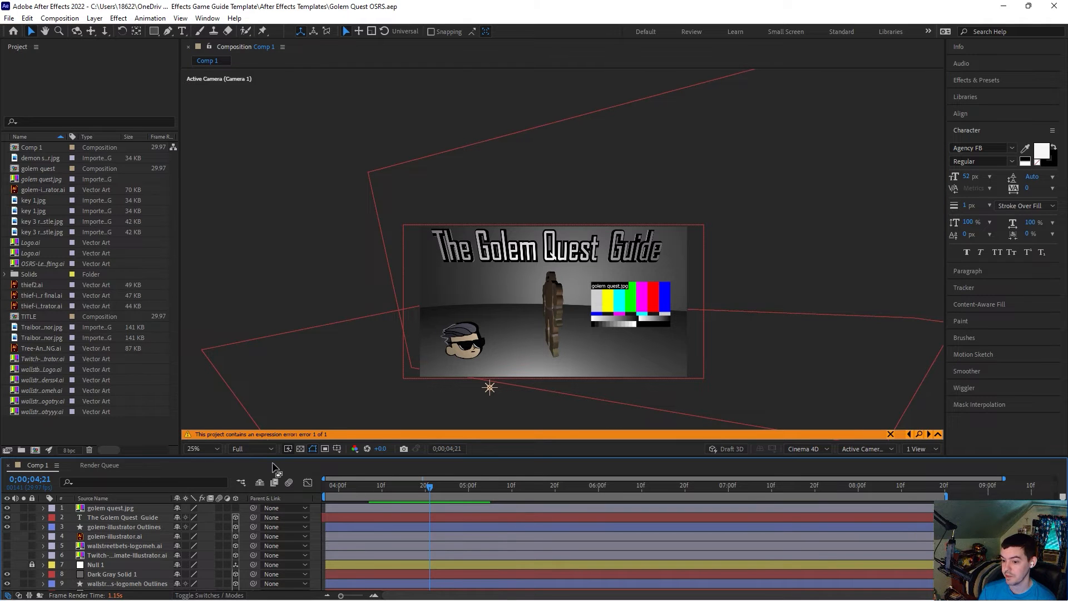
drag(280, 457, 281, 413)
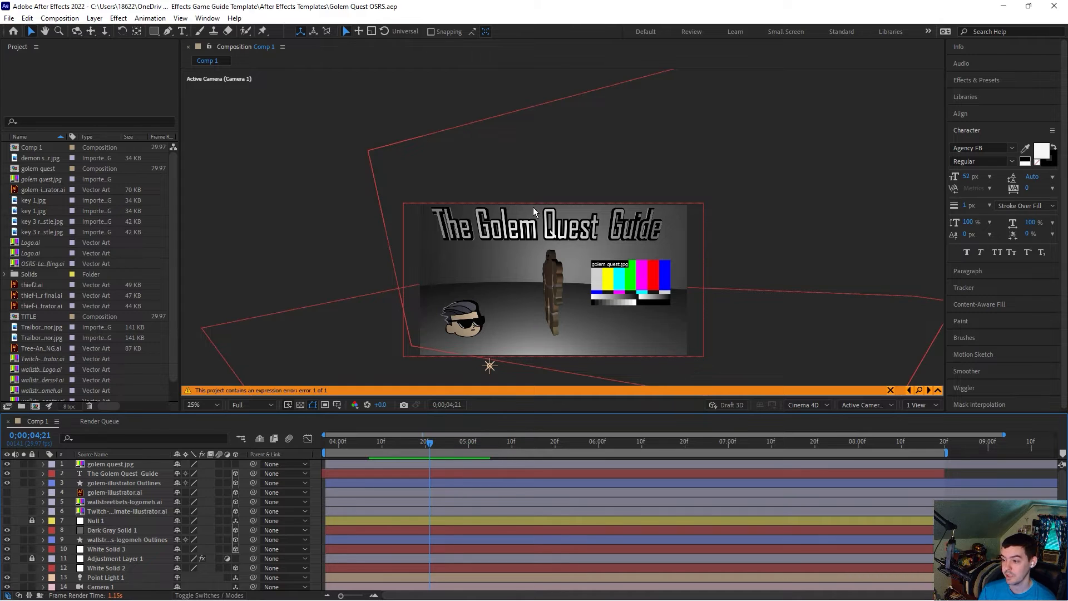
drag(518, 412, 533, 442)
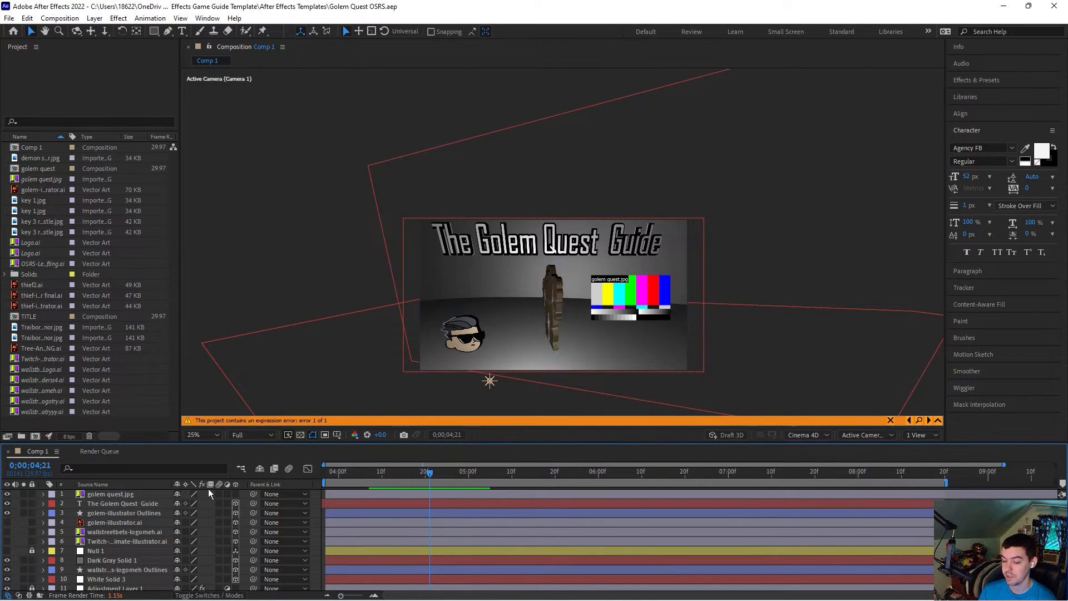
click(136, 505)
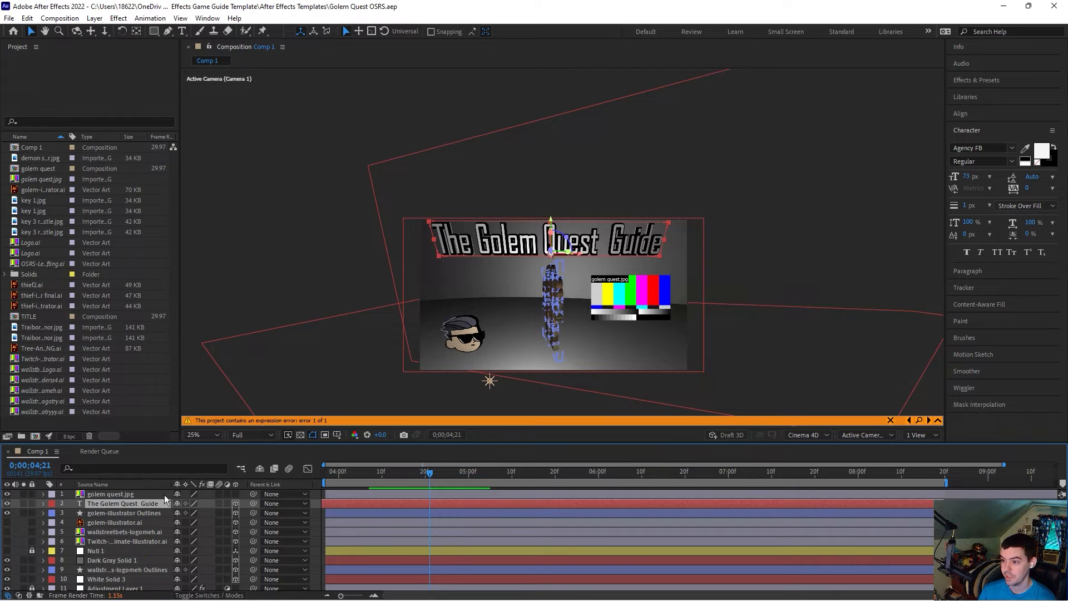
click(151, 515)
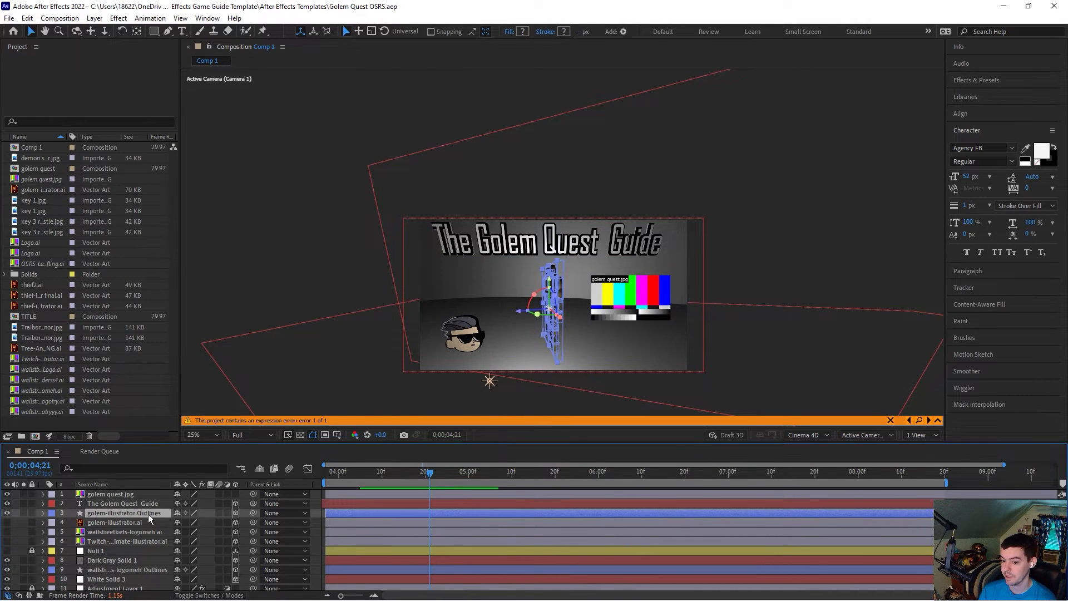
key(Delete)
click(136, 515)
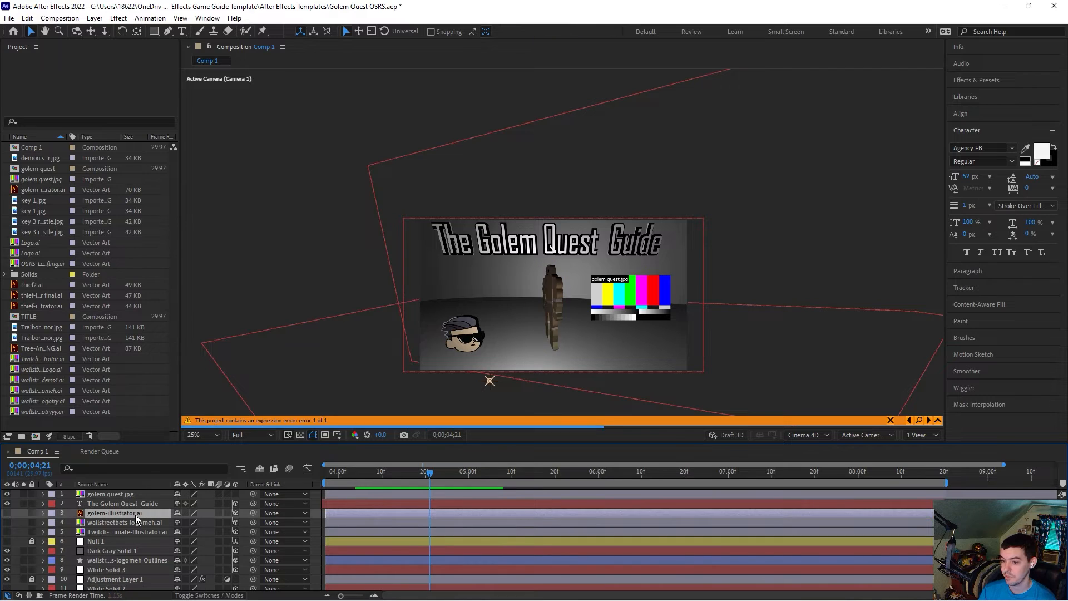
key(Delete)
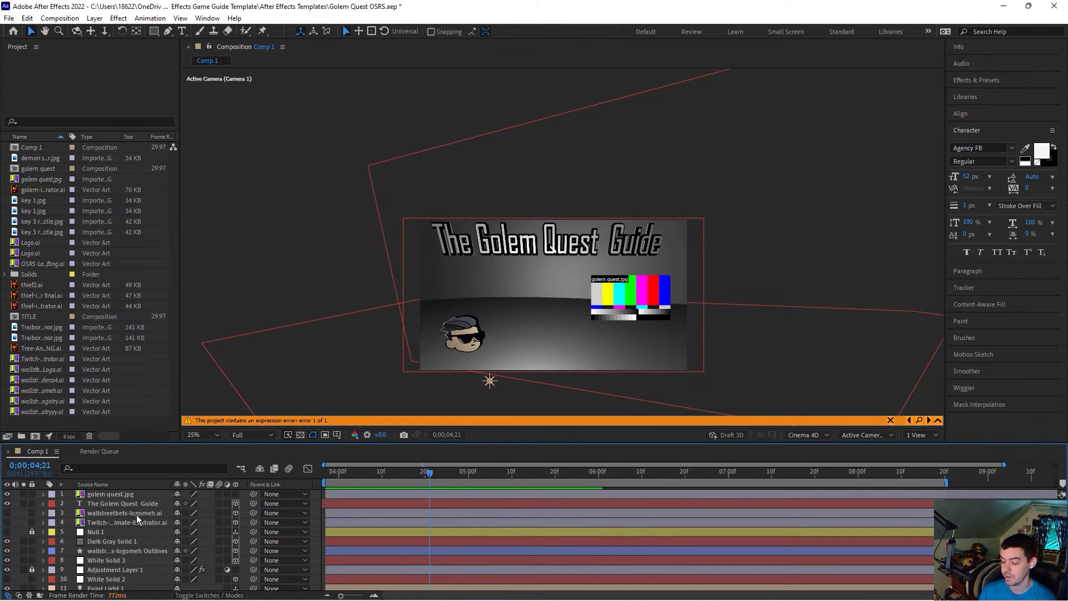
Step: Delete the golem quest.jpg layer from the composition
click(136, 515)
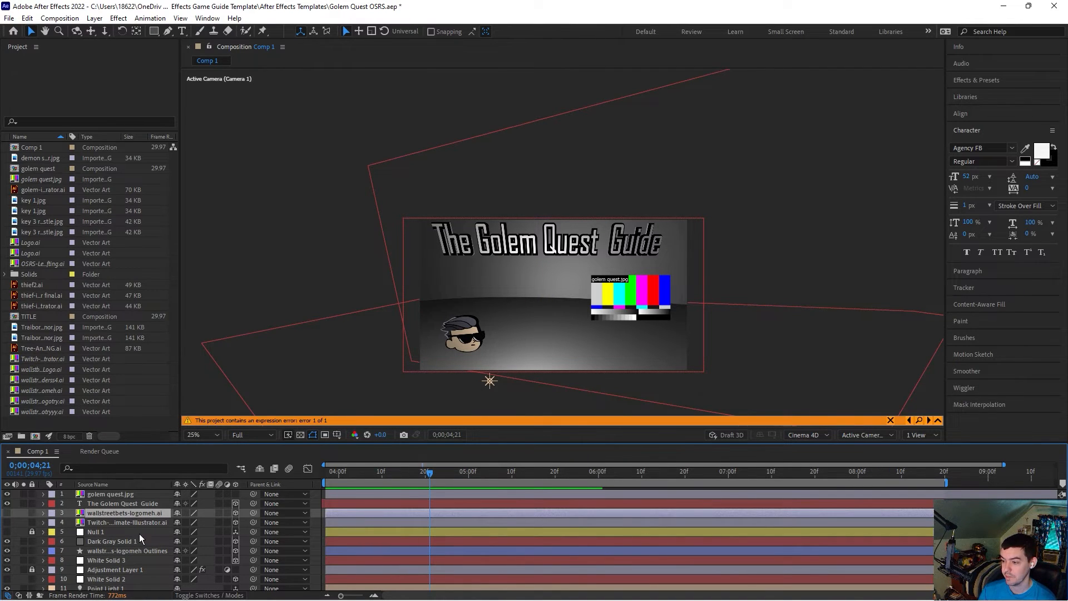
click(122, 495)
key(Delete)
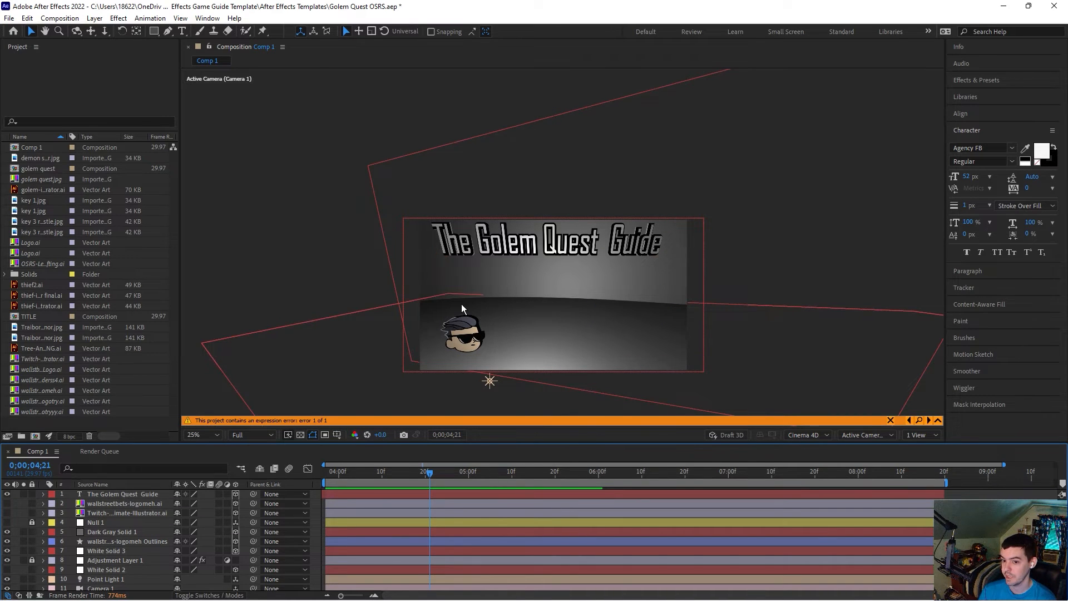
right_click(112, 422)
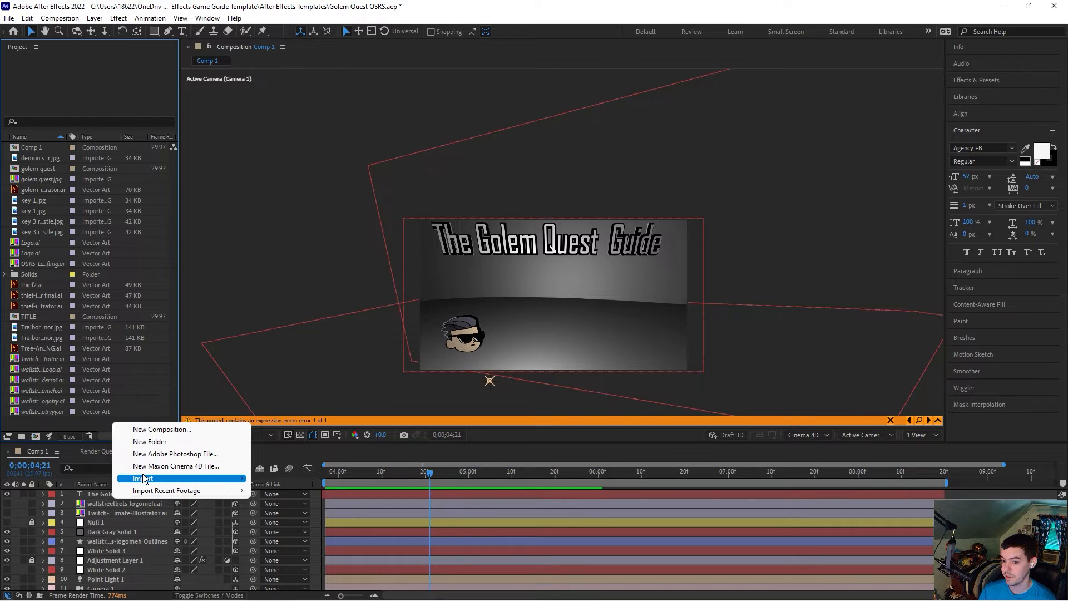
click(67, 425)
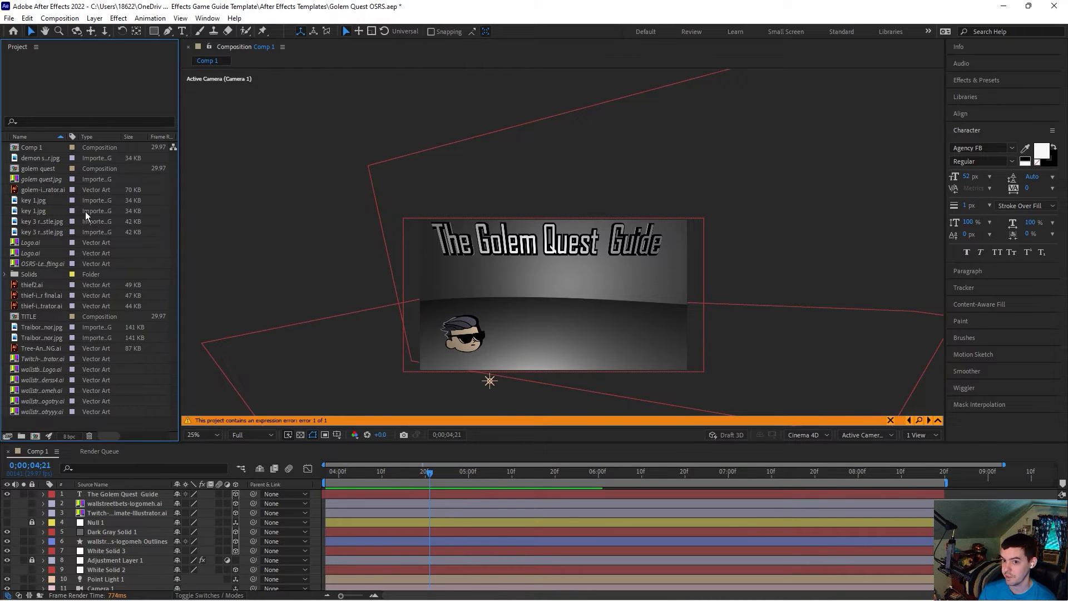
mouse_move(129, 441)
mouse_down()
mouse_move(133, 481)
mouse_move(134, 441)
mouse_up()
Step: Import the Rune-Animate-illustrator.ai file from the After Effects Game Guide Template folder as footage
right_click(134, 424)
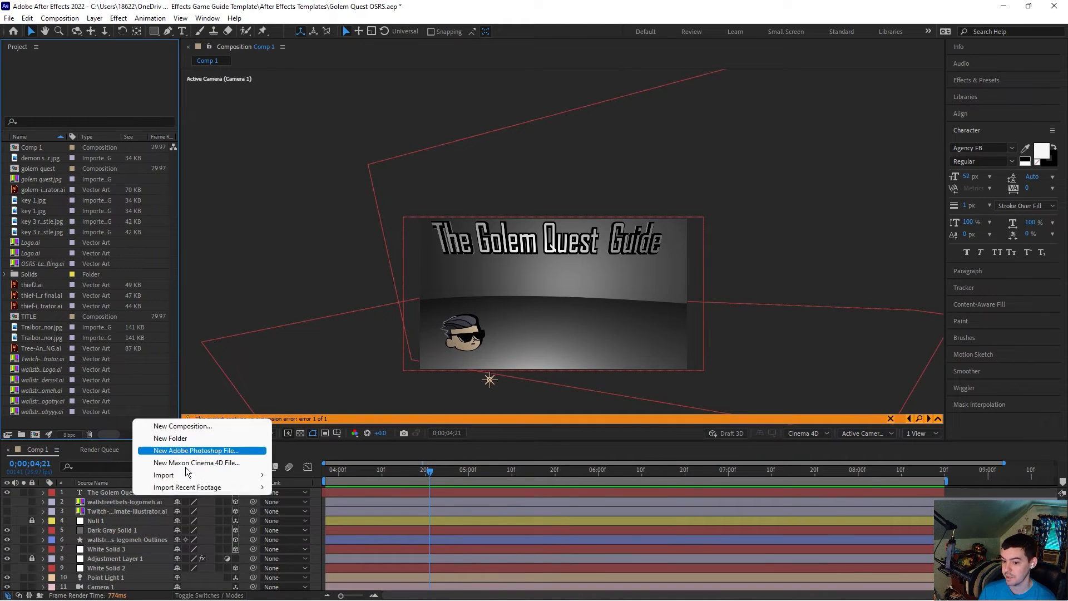
mouse_move(201, 476)
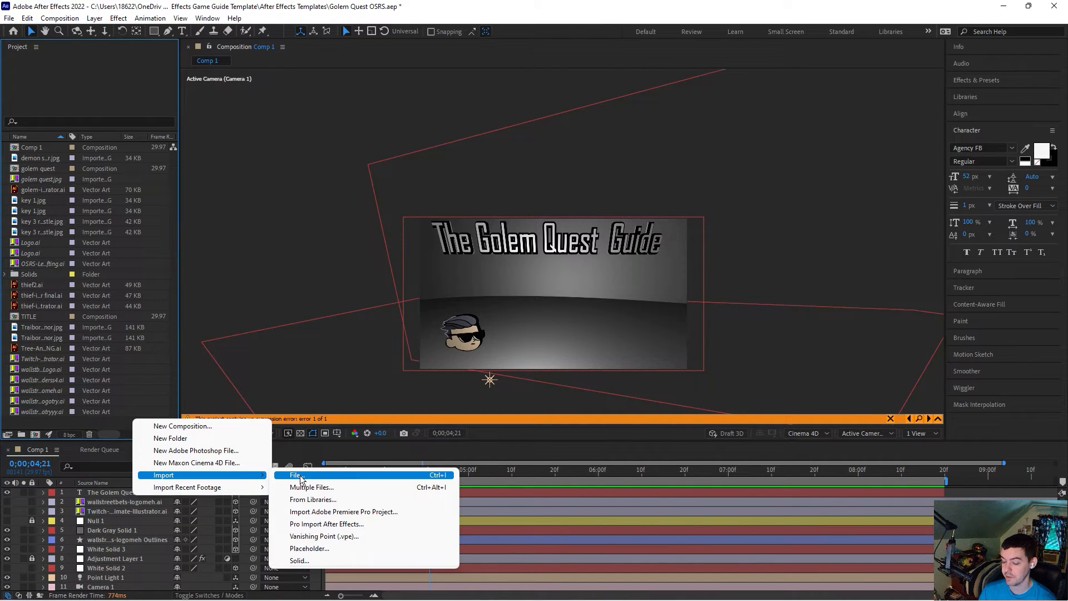
click(299, 476)
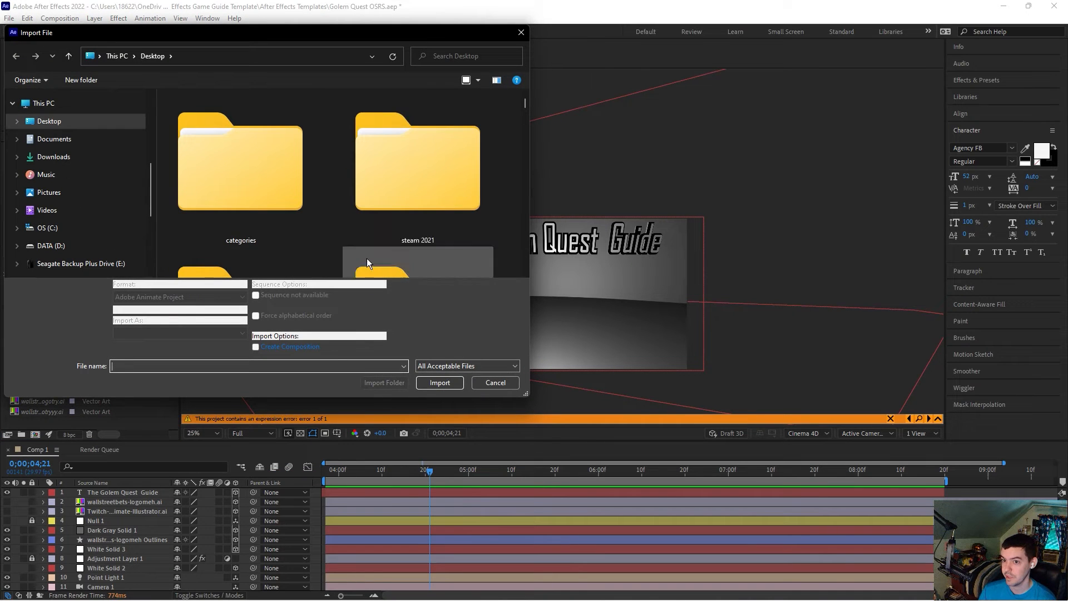
scroll(102, 178, up, 3)
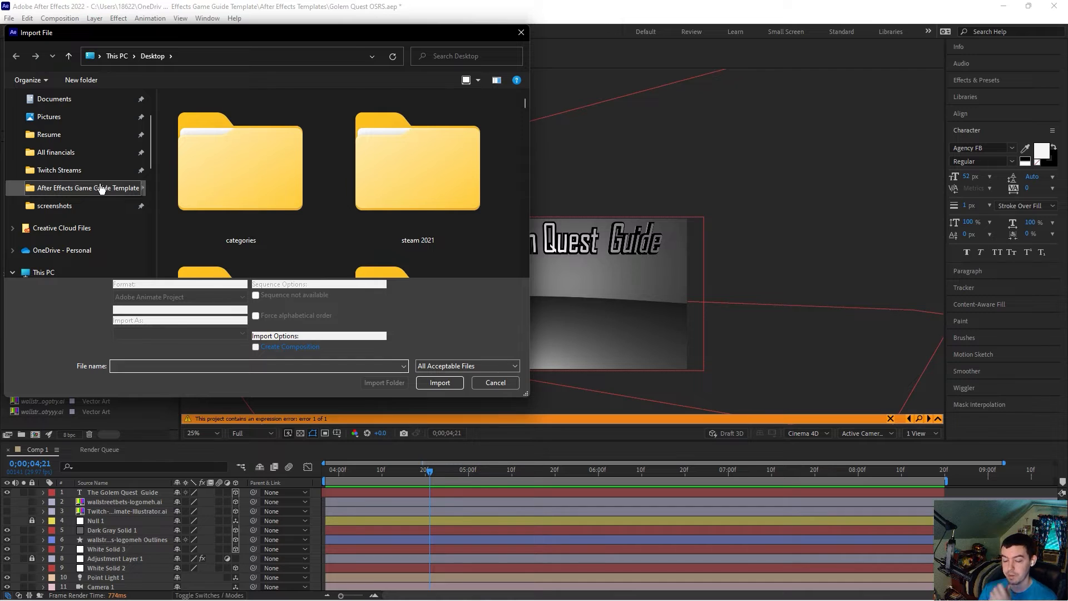
click(92, 188)
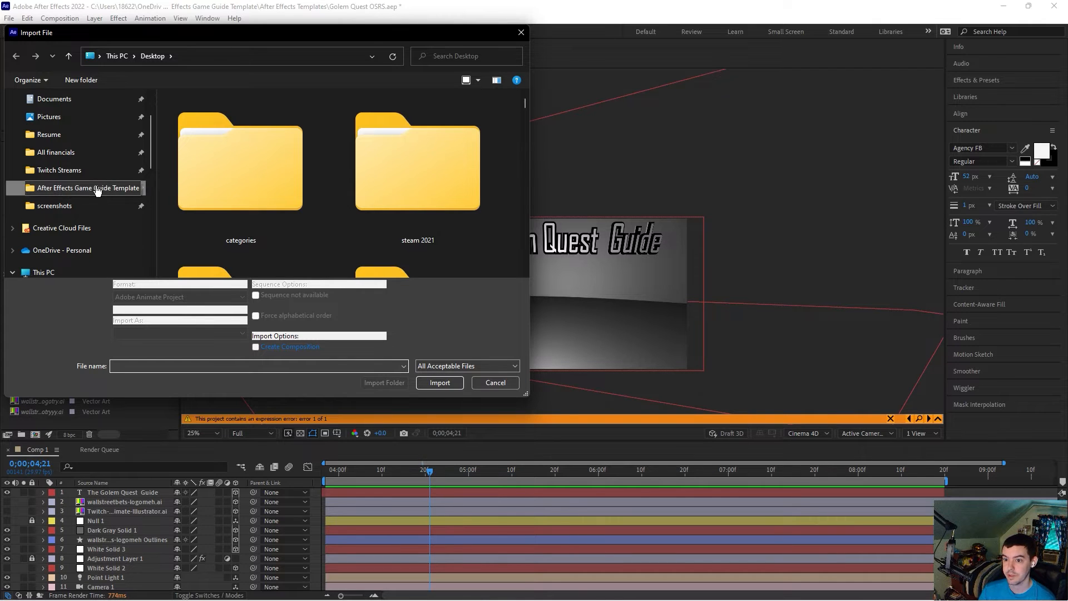
scroll(341, 198, down, 10)
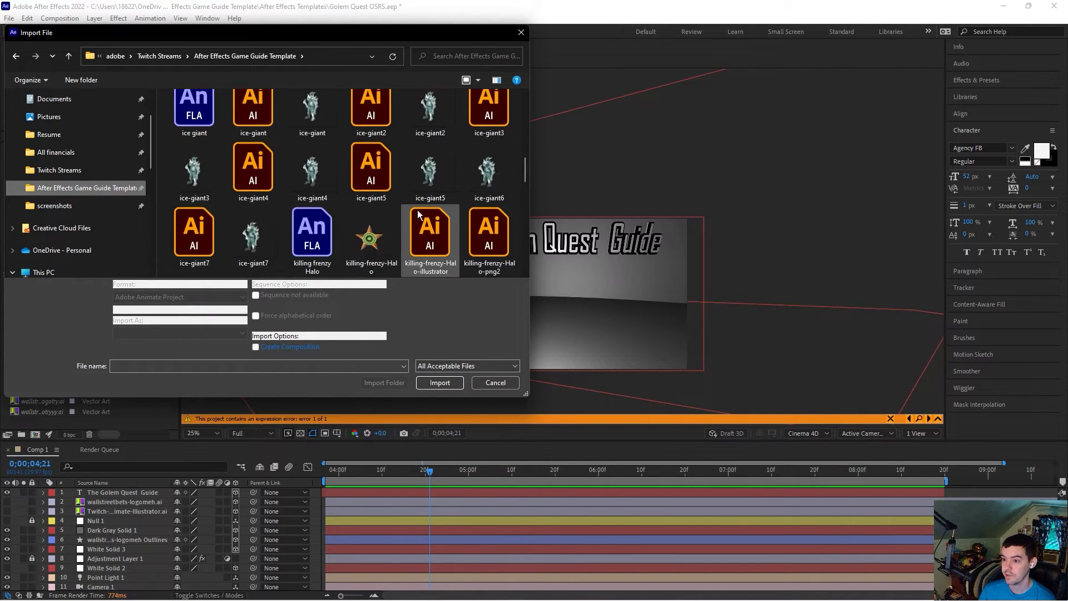
scroll(419, 213, down, 6)
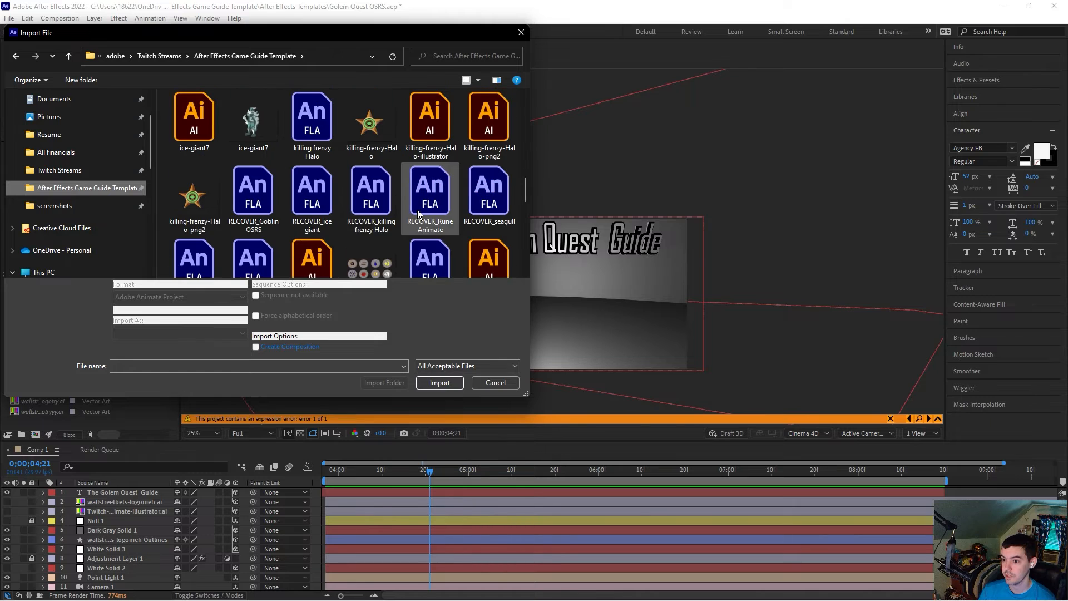
click(322, 172)
double_click(322, 171)
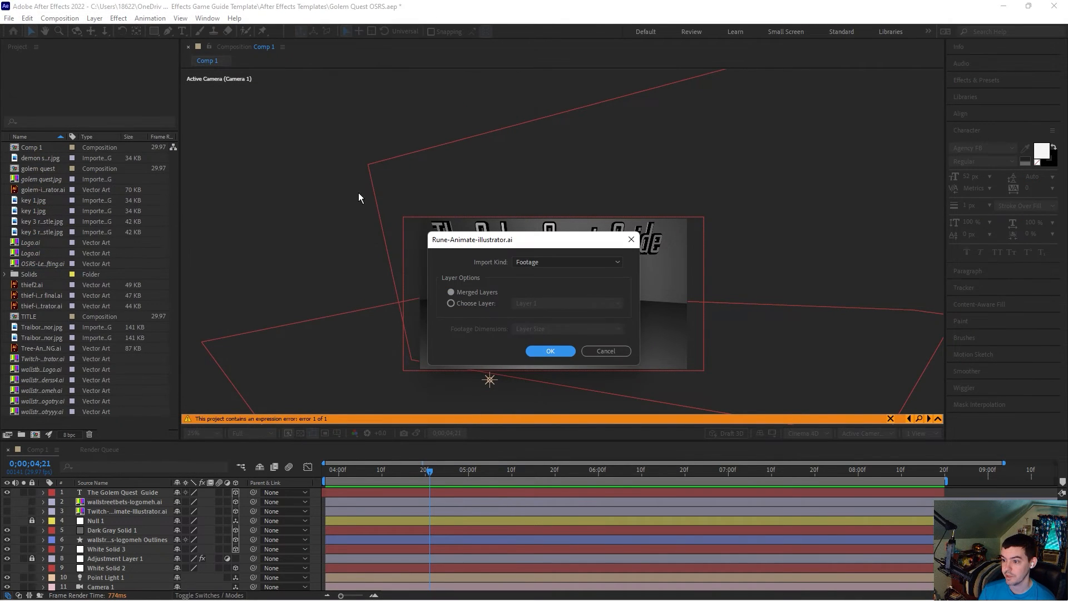
click(552, 352)
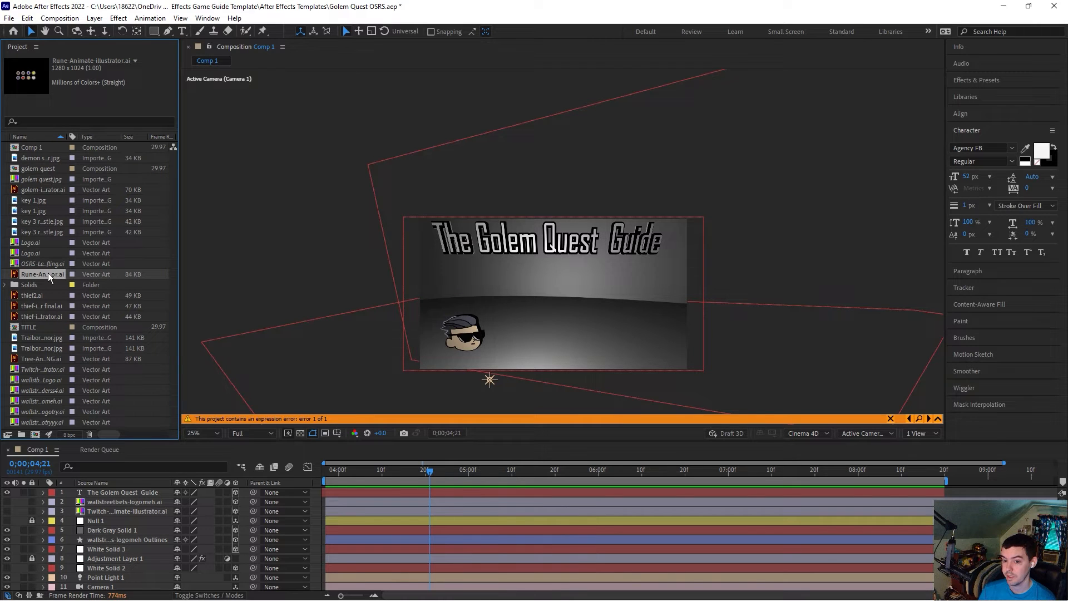
Step: Add the Rune-Animate-illustrator.ai footage to the composition and make it a 3D layer
drag(48, 275, 153, 499)
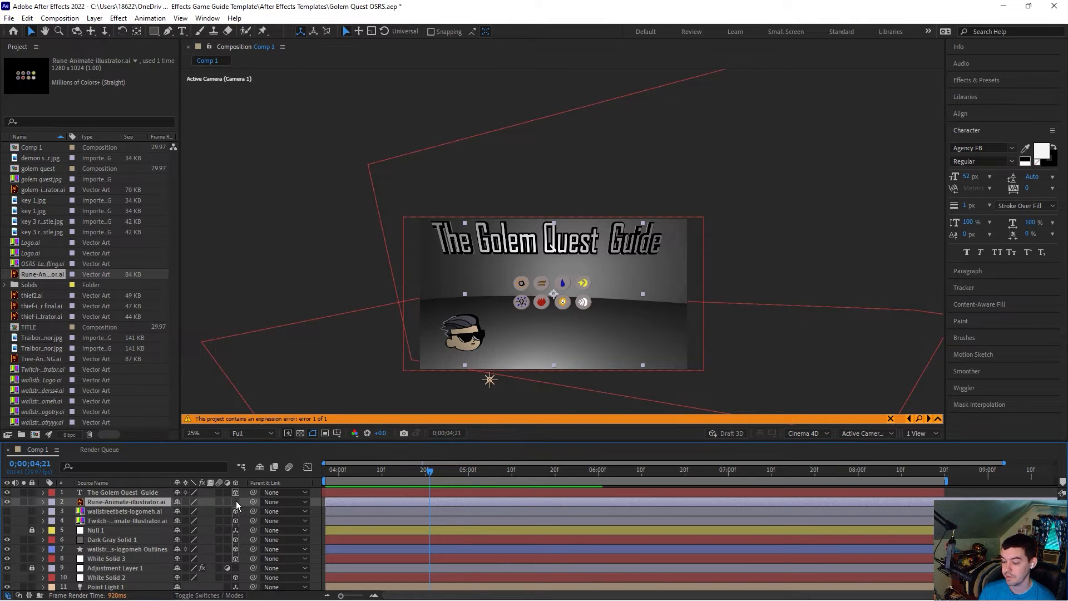
click(236, 502)
Step: Try to create shapes from the rune vector layer, dismissing the error dialog
right_click(147, 503)
mouse_move(264, 405)
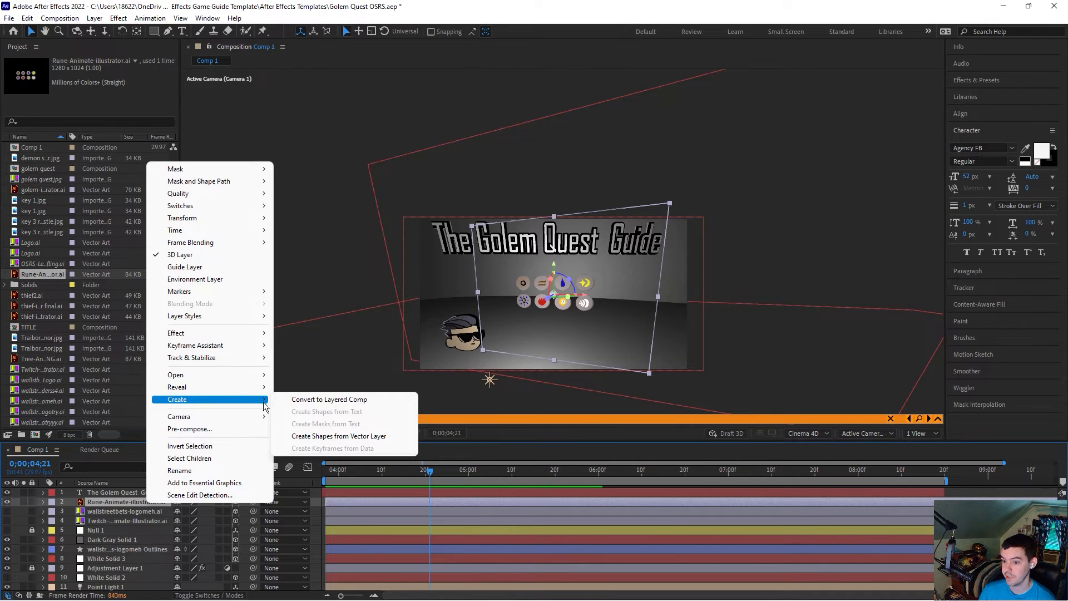
click(327, 437)
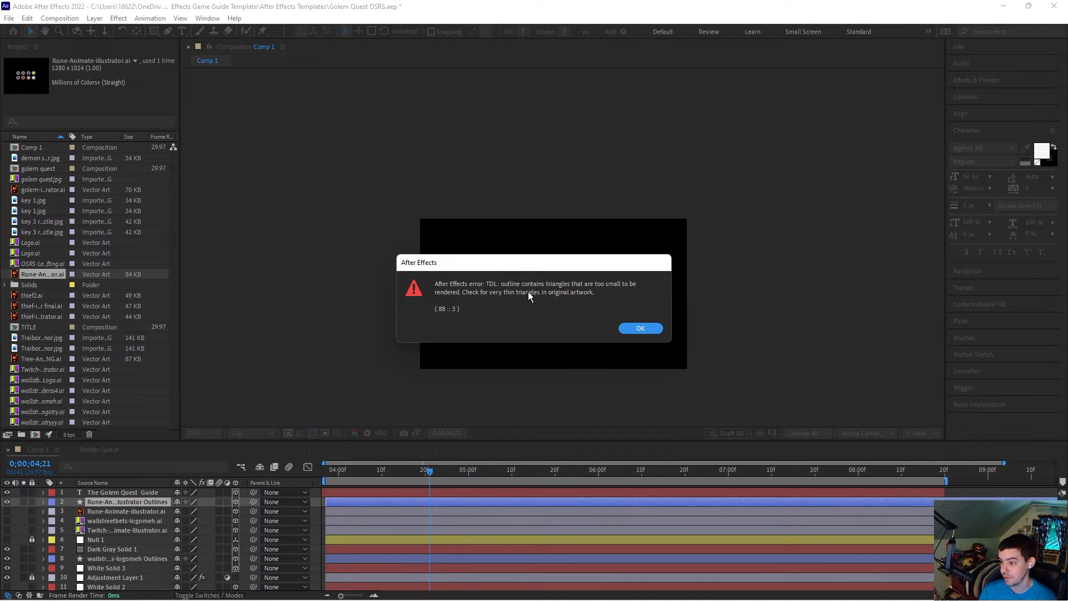
click(643, 328)
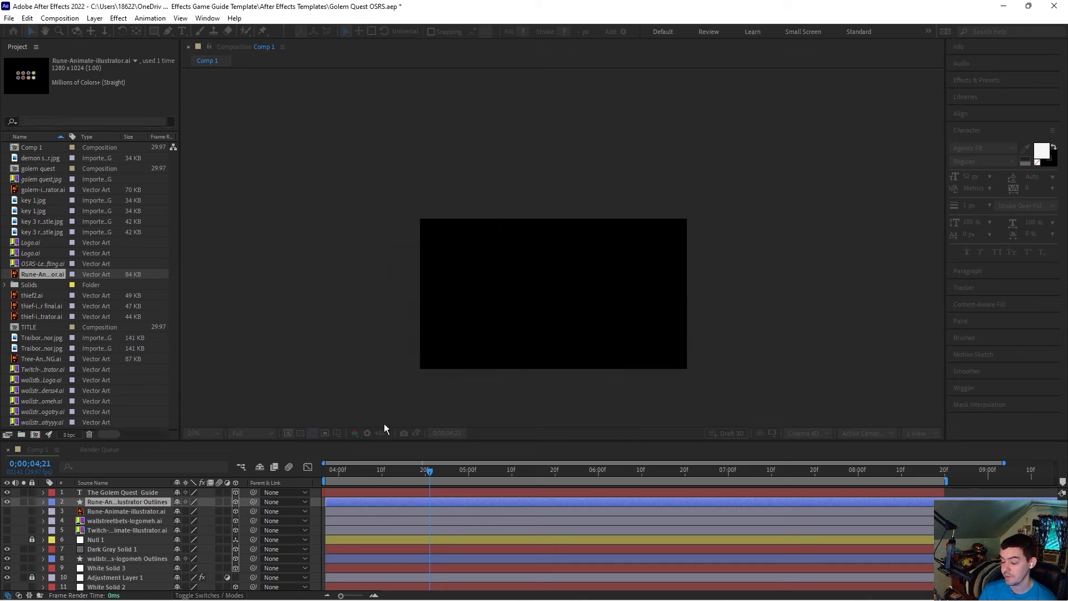
Step: Delete the generated outlines layer and the Rune-Animate-illustrator.ai layer from the composition
key(Delete)
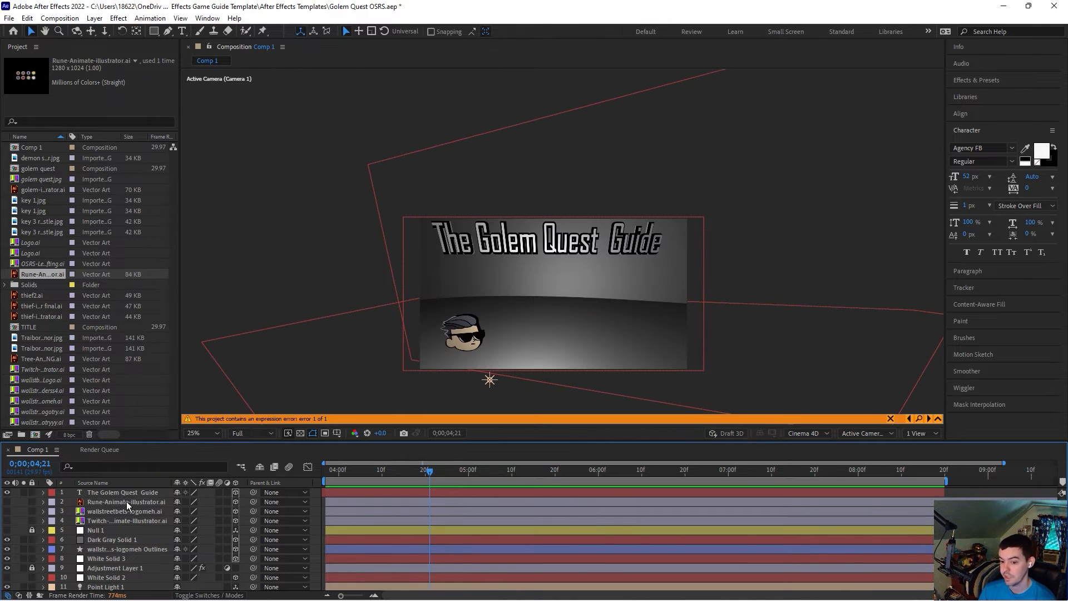
click(126, 502)
key(Delete)
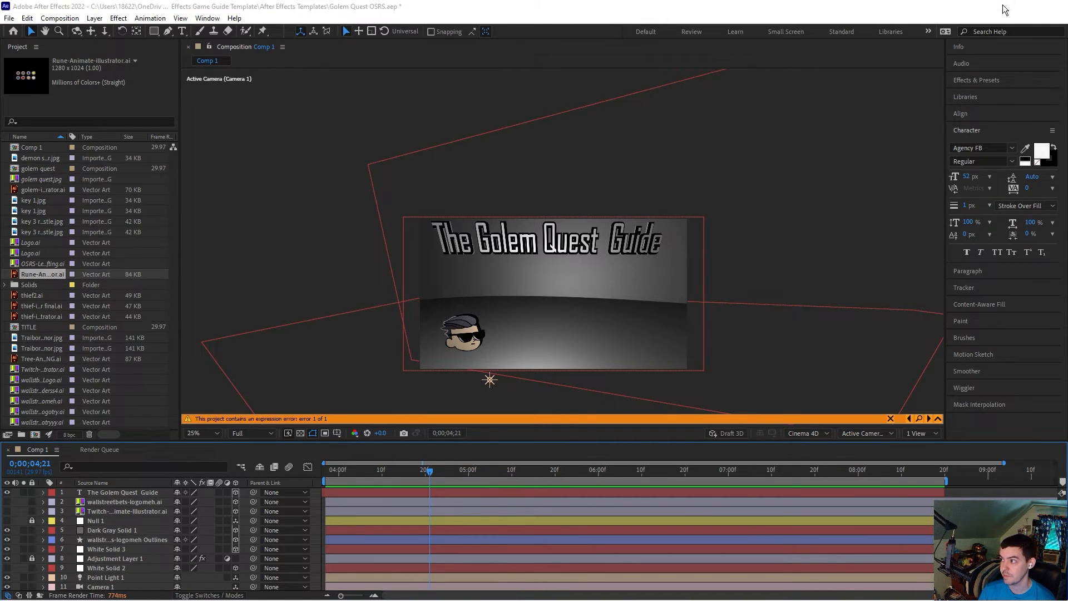
Step: Switch to Adobe Animate with the Rune Animate file open
click(1003, 6)
mouse_move(688, 594)
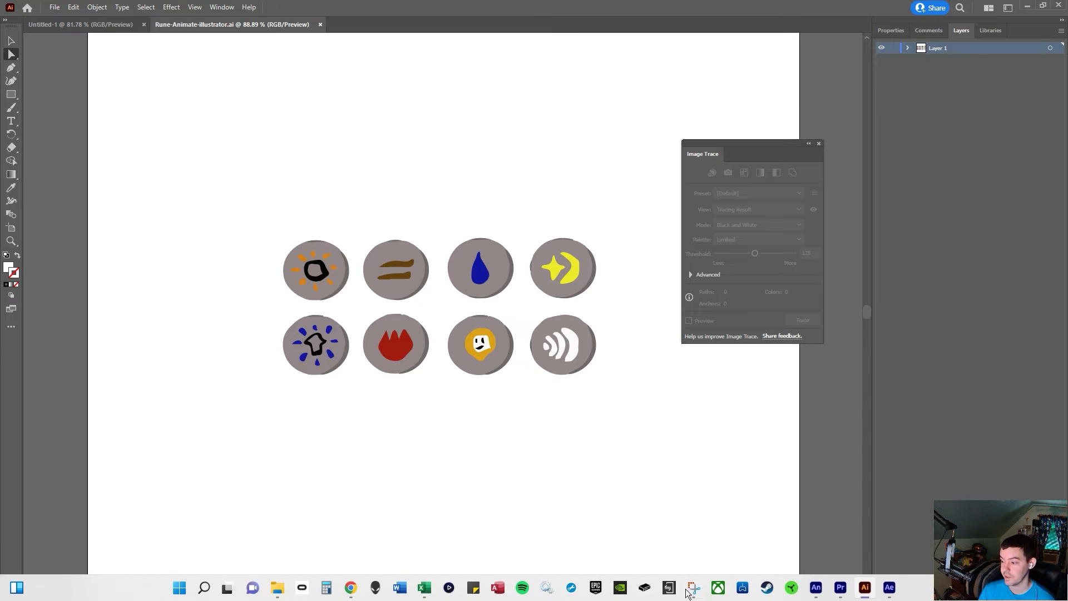
click(813, 589)
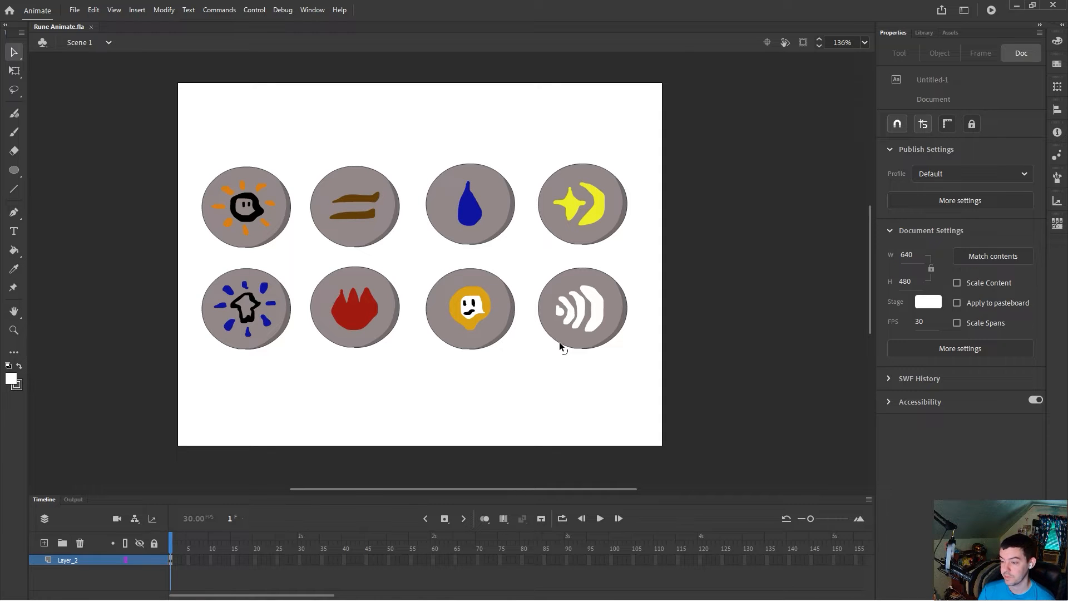
Step: Try painting a small black mark on the ghost rune with the Classic Brush
scroll(585, 358, up, 2)
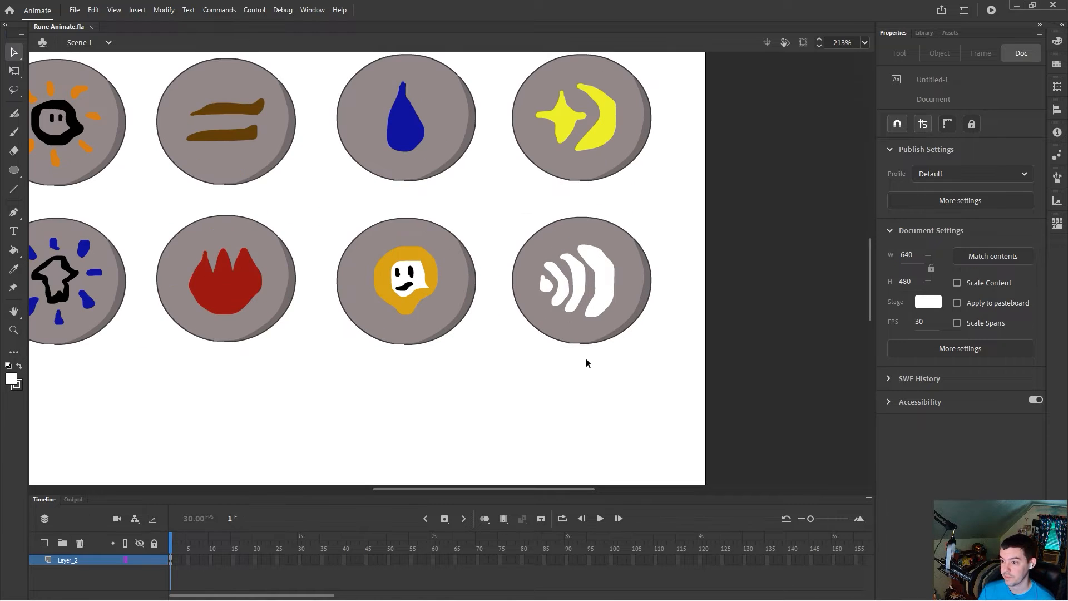
click(14, 132)
click(11, 379)
click(61, 407)
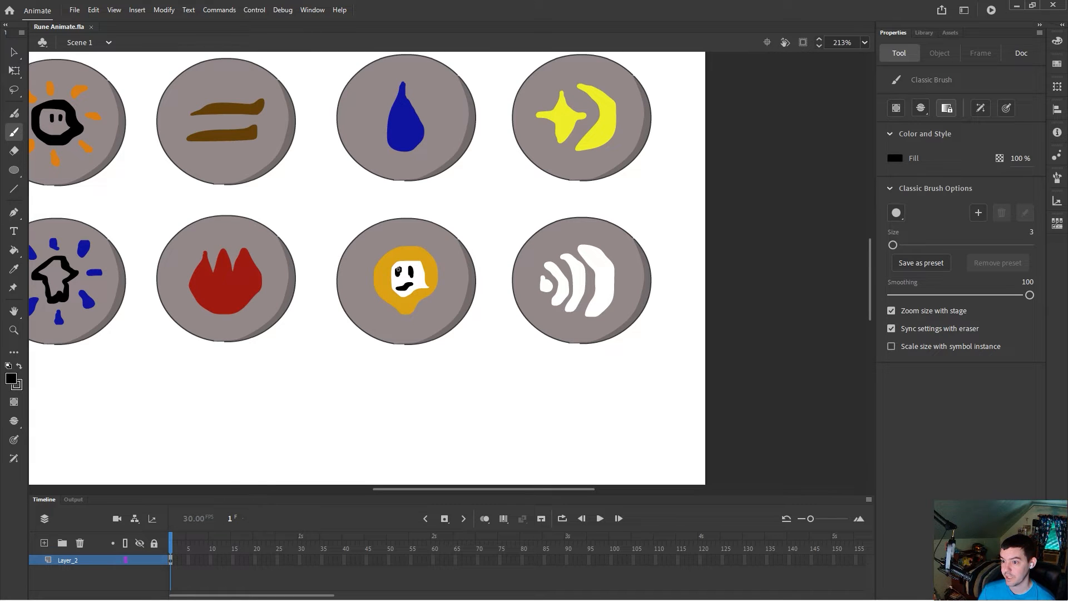
drag(398, 273, 399, 270)
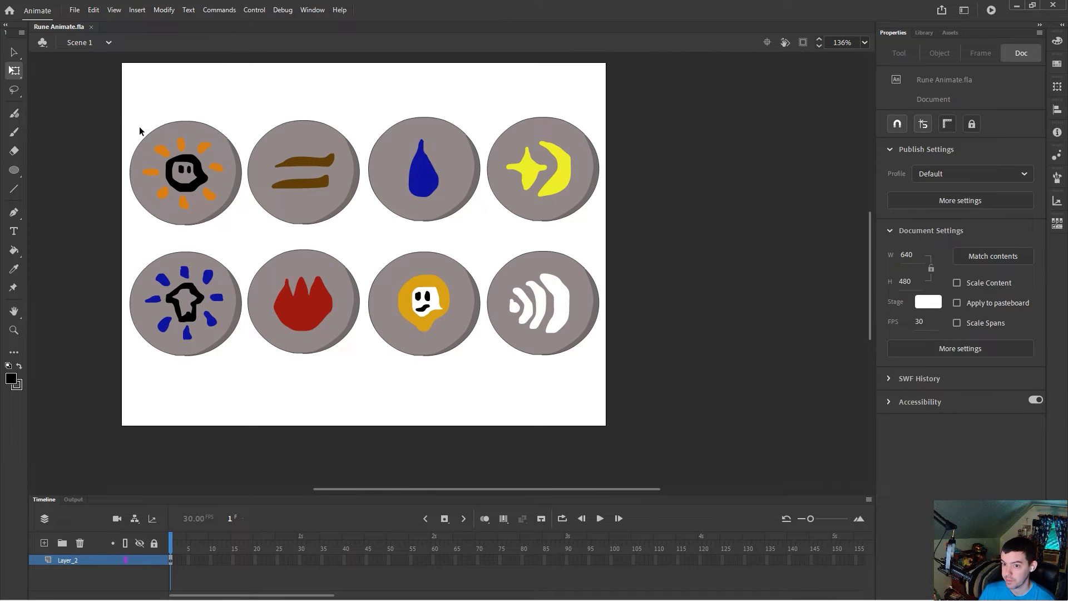
Step: Set the stroke size of the first rune's outline to 3 and deselect it
click(155, 131)
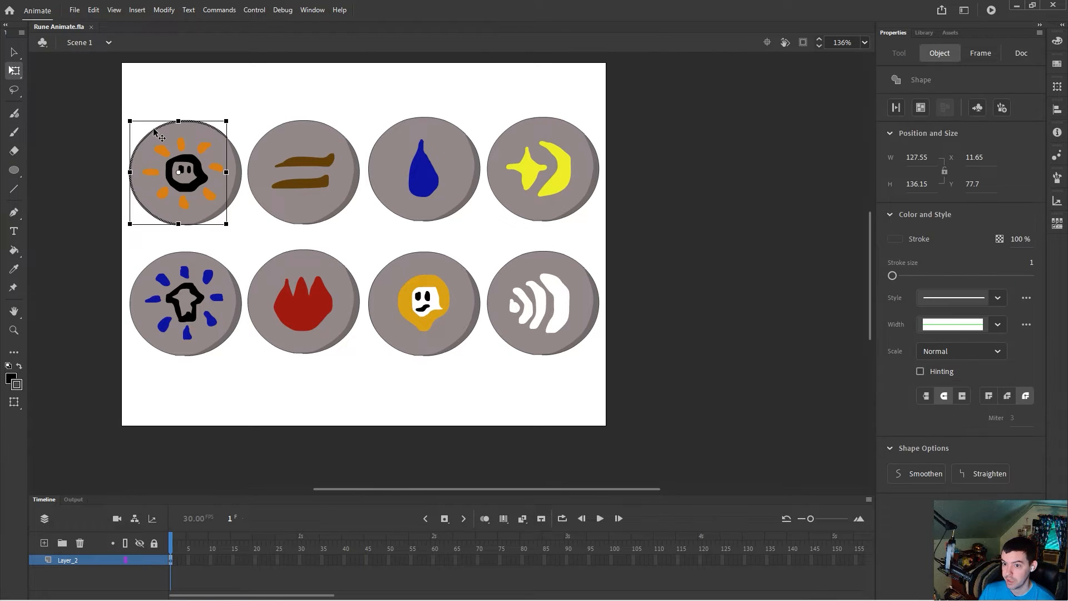
click(1031, 262)
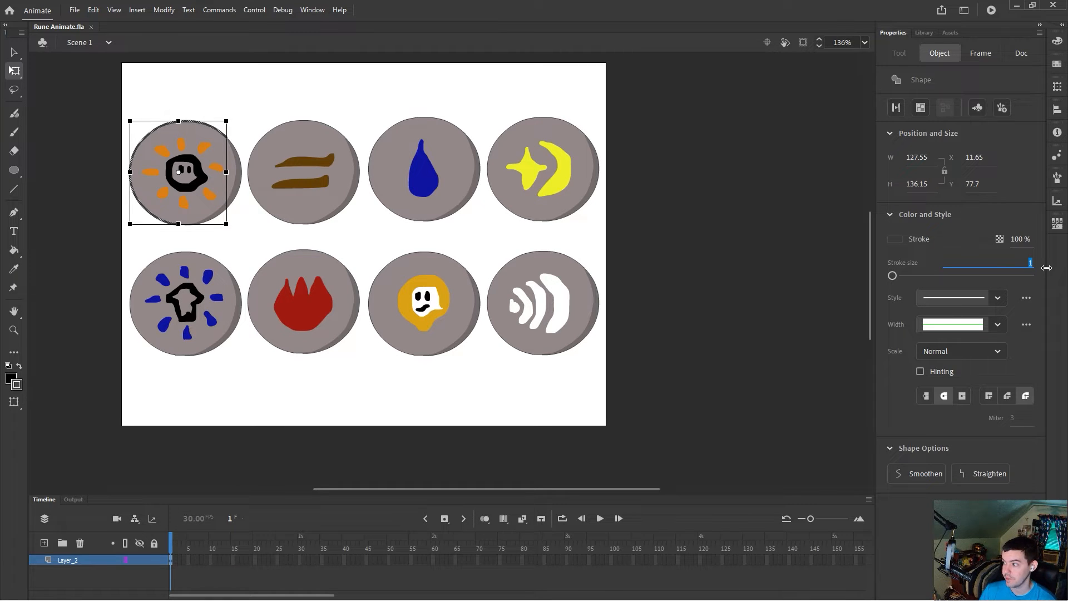
text(3)
key(Return)
click(391, 88)
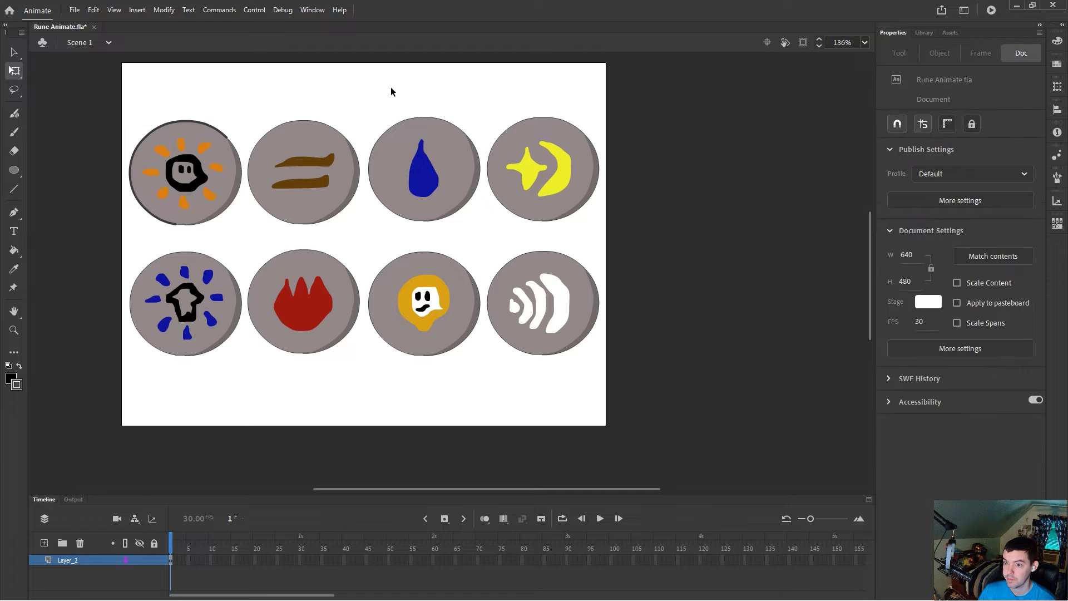
Step: Set the stroke size of the first rune's remaining outline part to 3 and deselect it
click(229, 205)
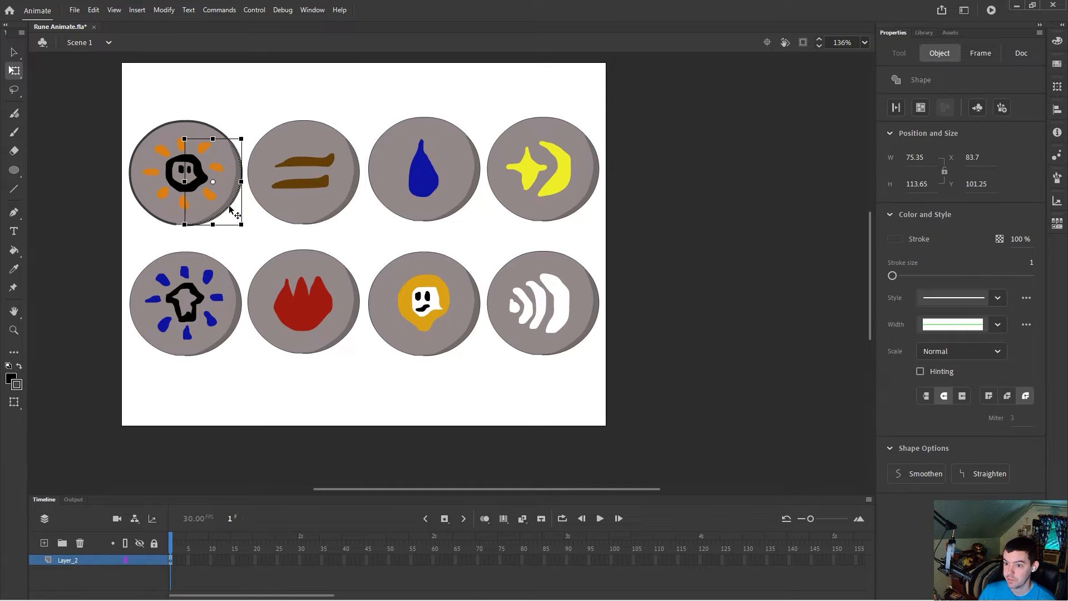
click(1030, 262)
text(3)
key(Return)
click(420, 244)
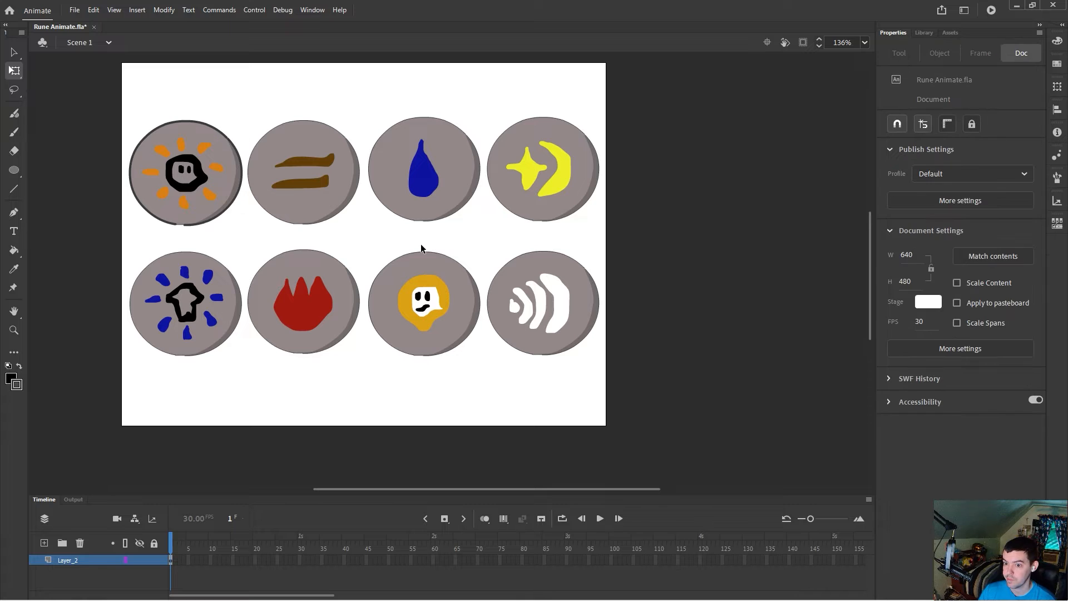
click(177, 225)
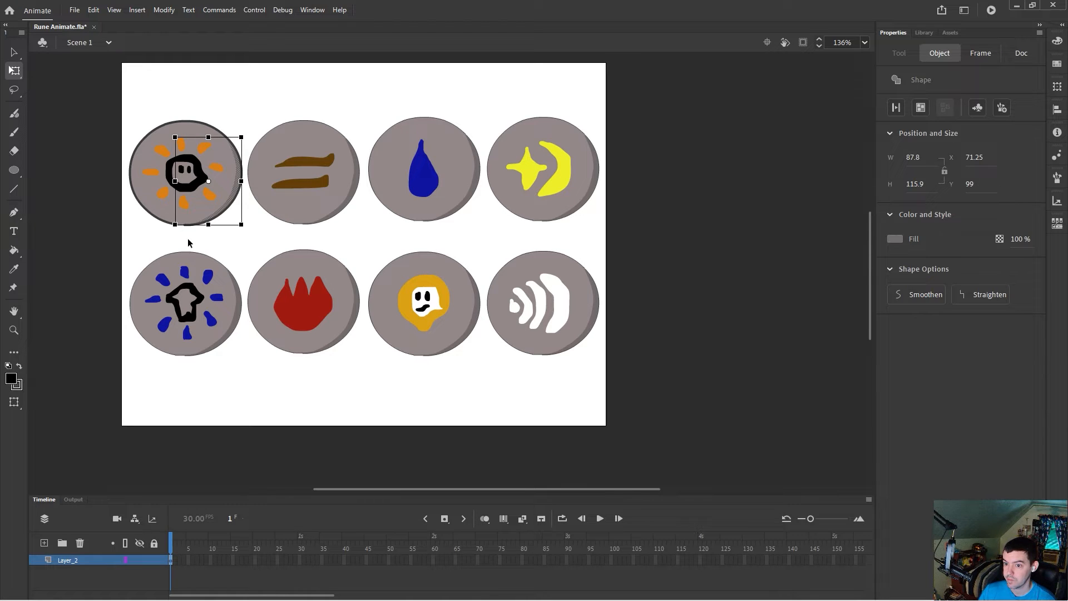
click(215, 252)
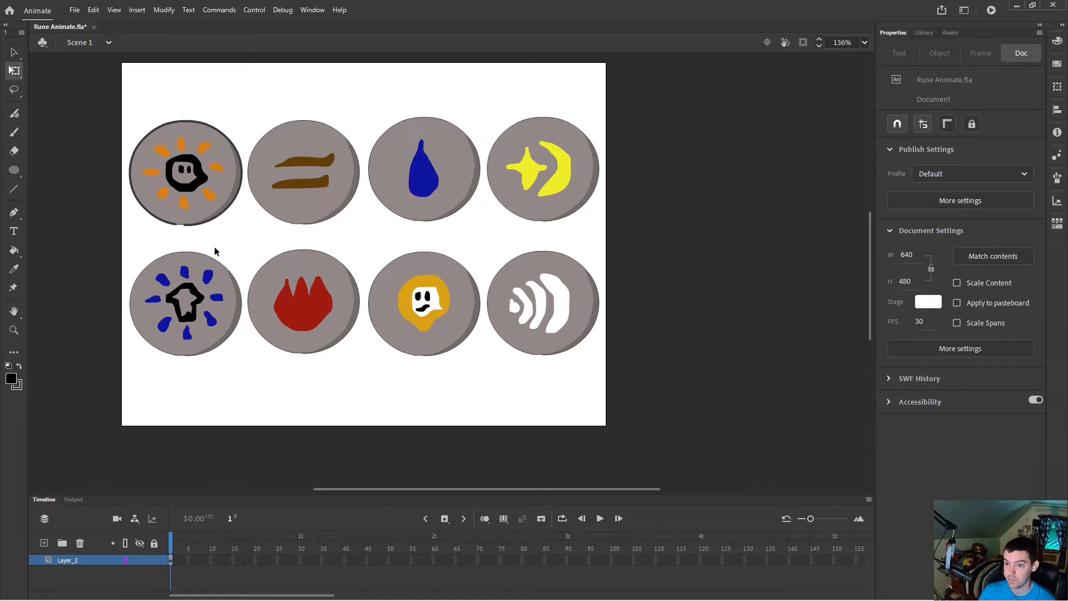
Step: Set the stroke size of both outline parts of the second rune to 3
click(255, 142)
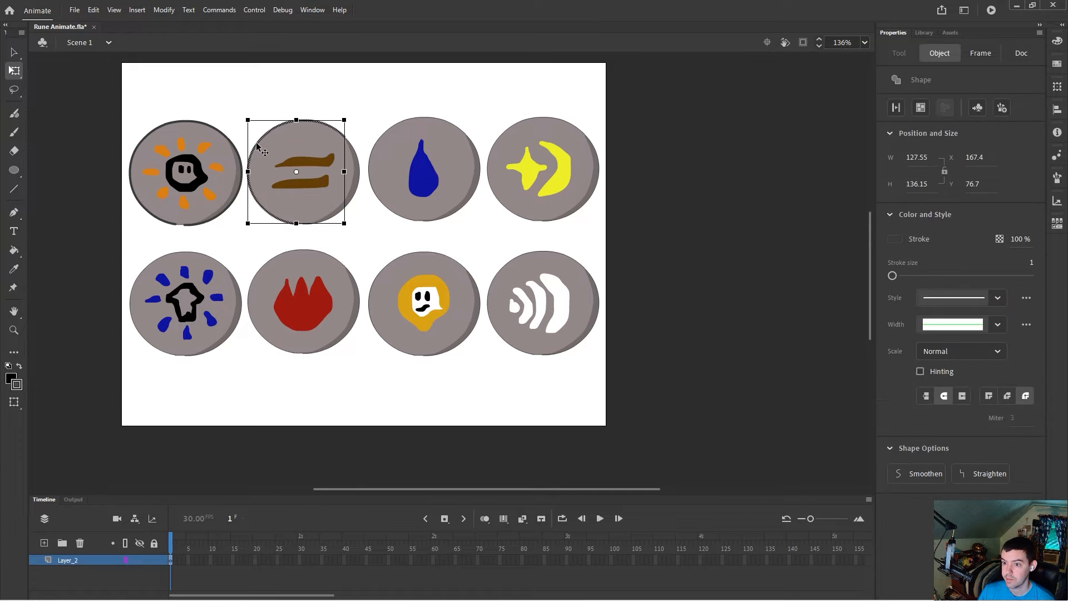
click(1030, 265)
text(3)
key(Return)
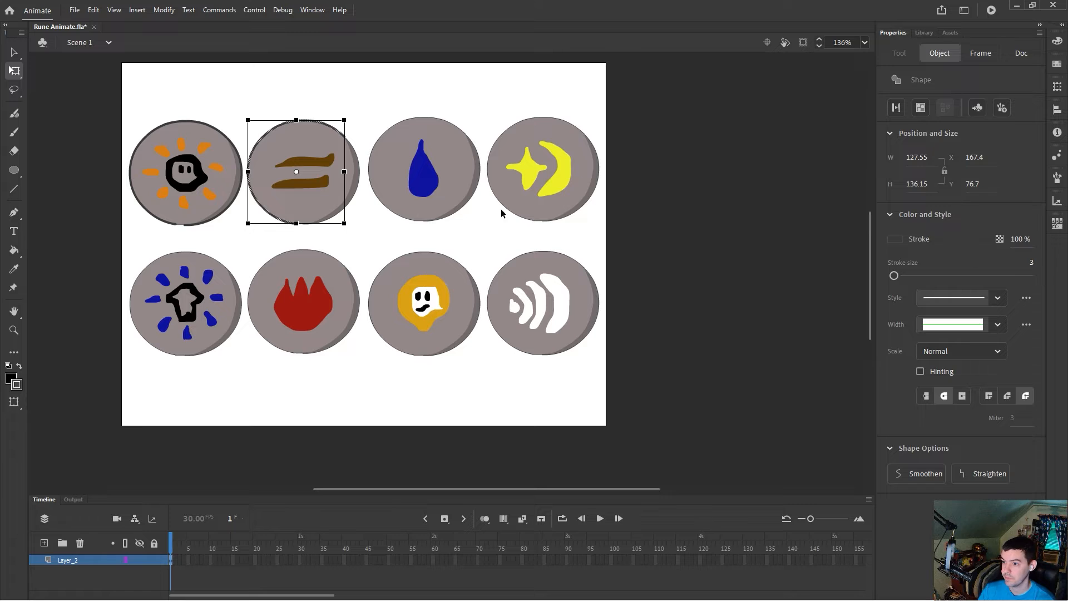
click(354, 201)
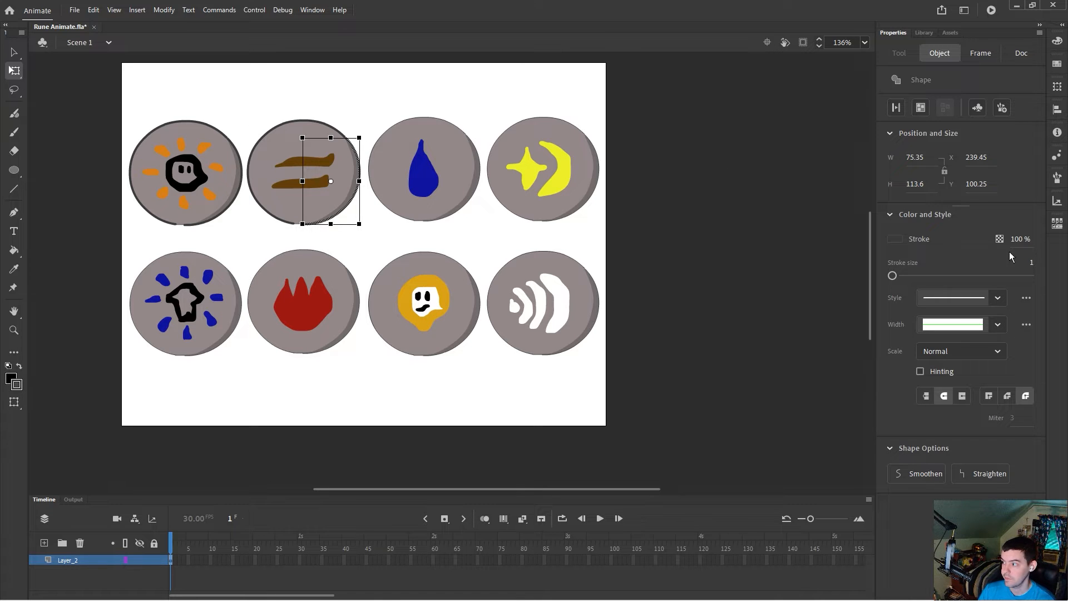
click(1030, 262)
text(3)
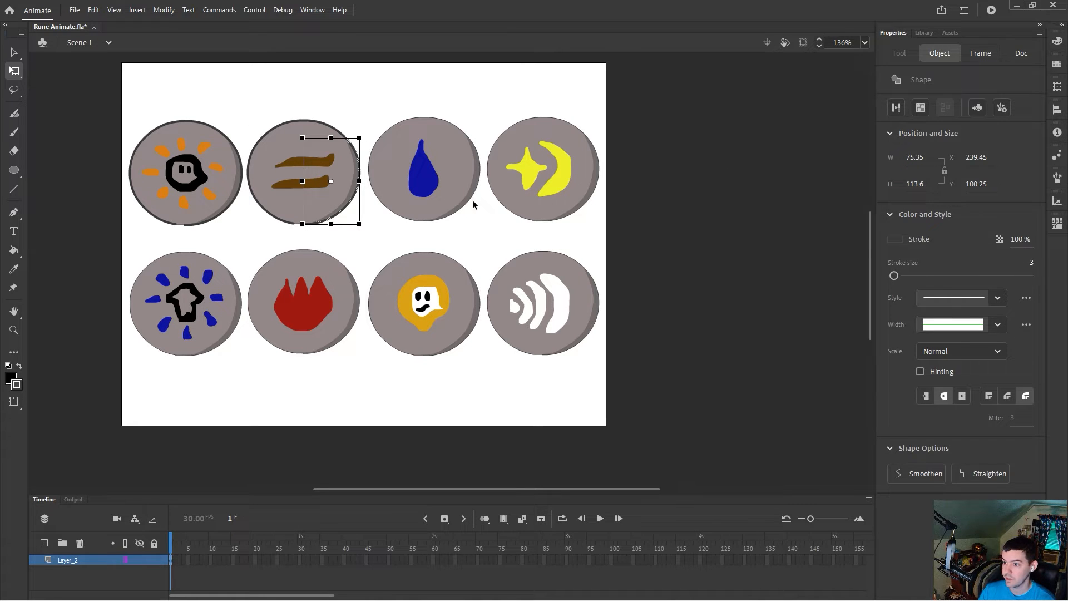
Step: Raise the stroke size of the third and fourth runes' outline parts to 3
click(396, 130)
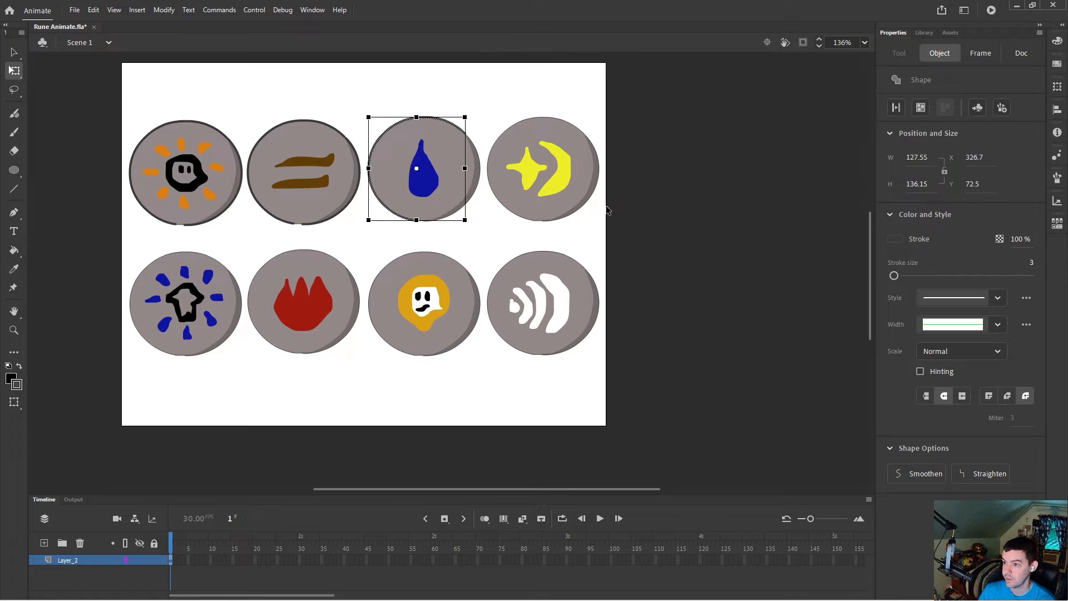
click(476, 196)
drag(1033, 269, 1036, 267)
click(513, 131)
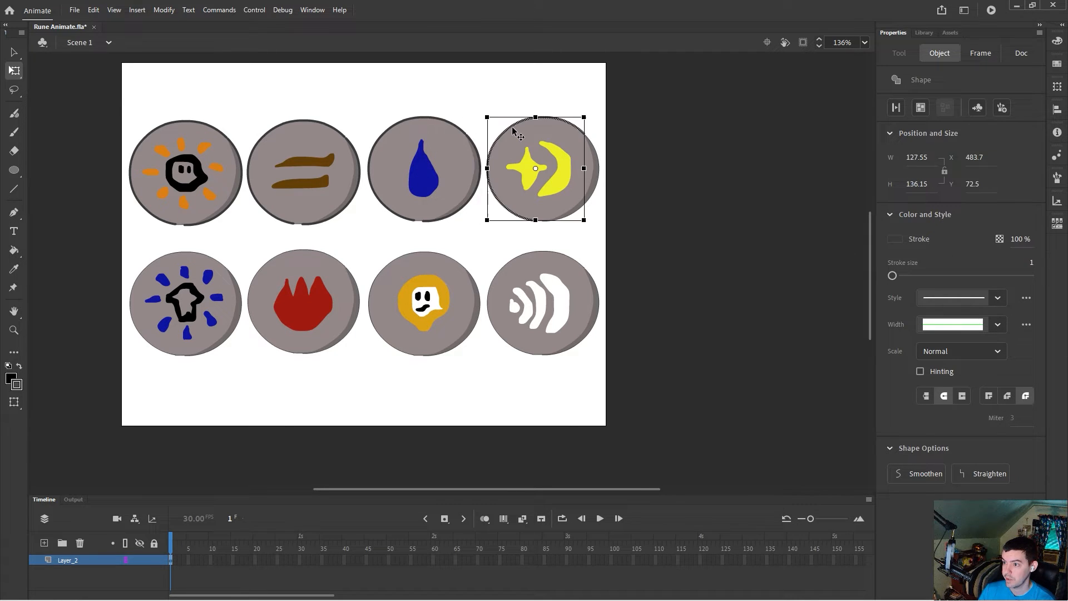
drag(1033, 262, 1037, 262)
click(592, 200)
drag(1032, 265, 1035, 265)
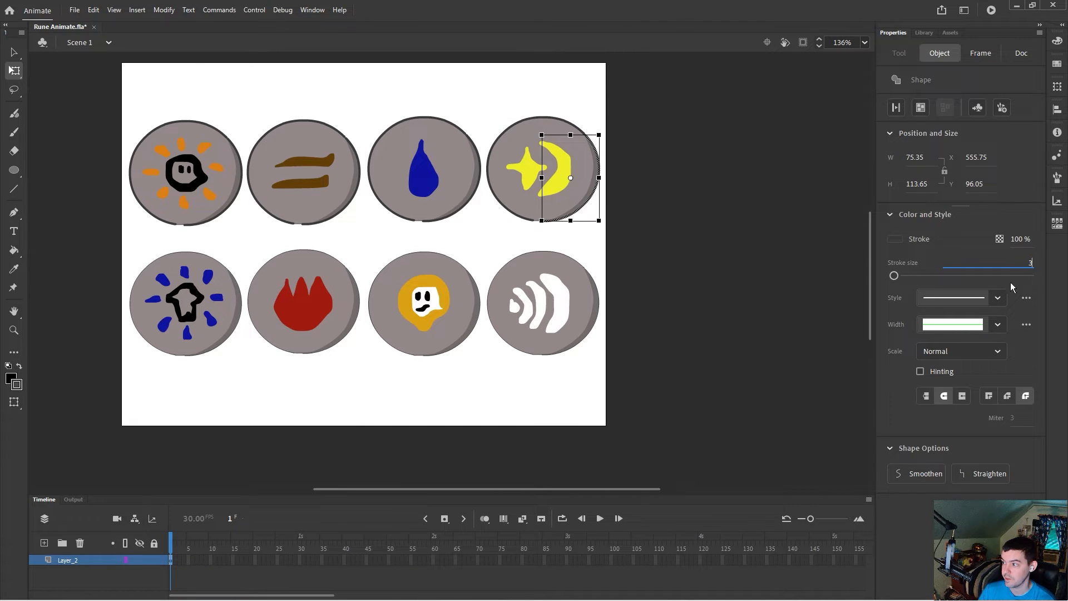
Step: Set the stroke size of the fifth and sixth runes' outline parts to 3
click(144, 272)
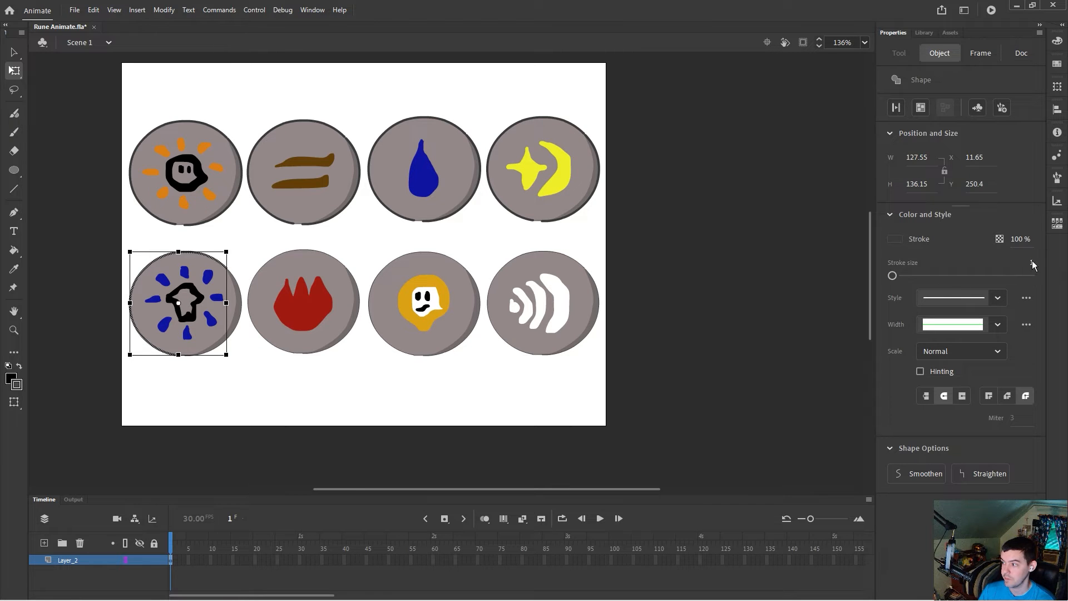
click(238, 324)
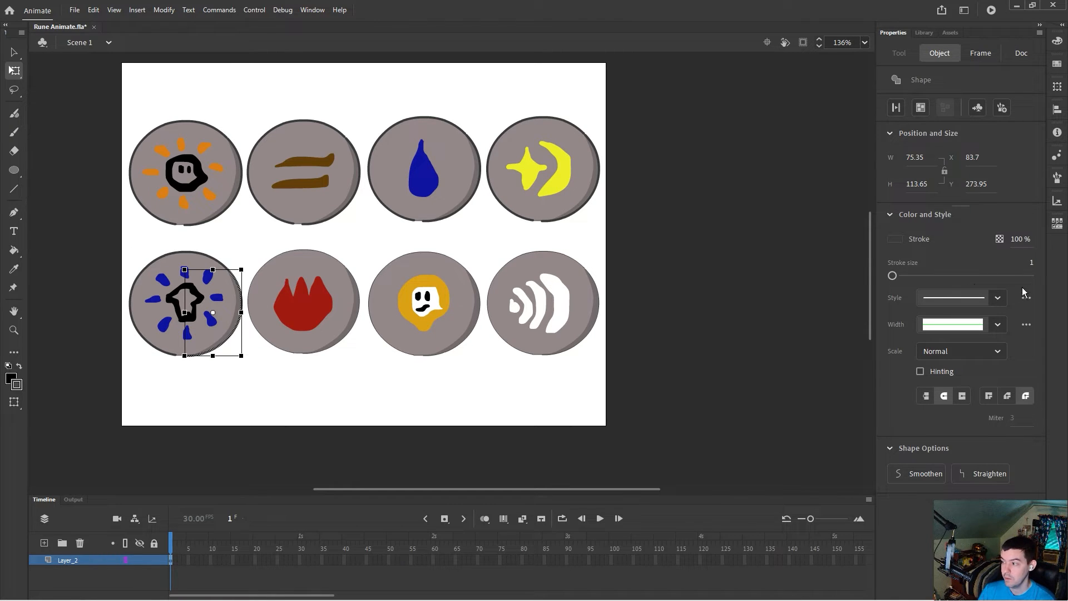
drag(1032, 263, 1035, 263)
click(257, 280)
click(1031, 263)
text(3)
key(Return)
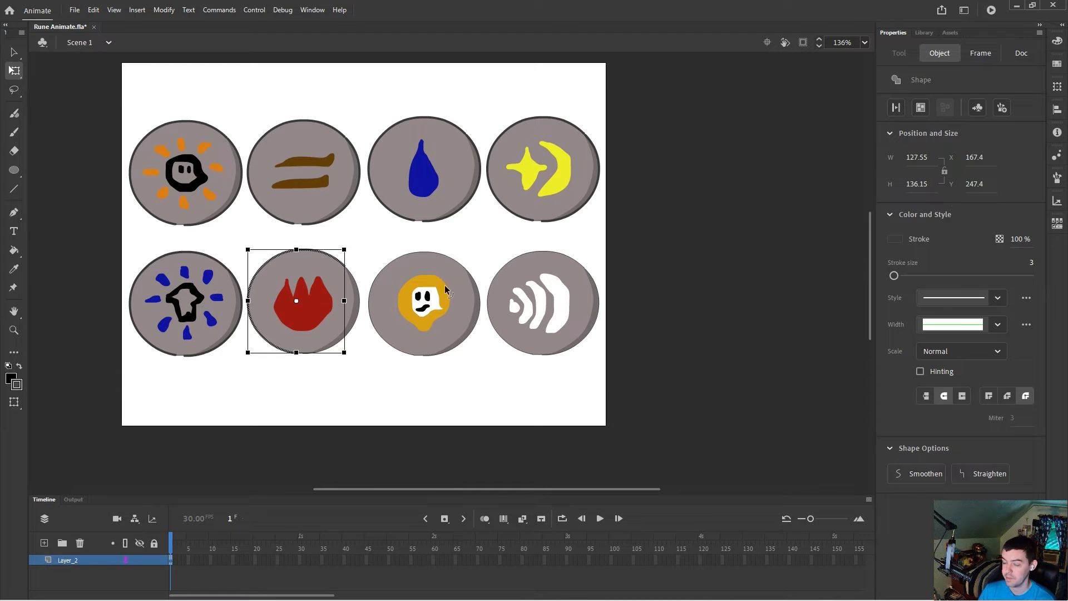
click(351, 329)
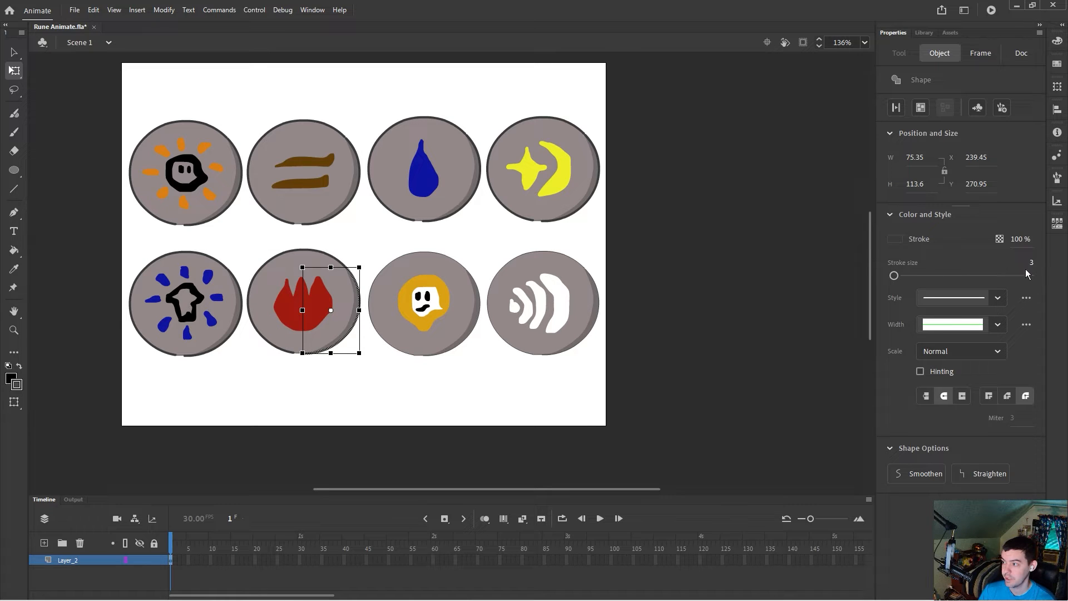
Step: Set the stroke size of the seventh and eighth runes' outline parts to 3 and deselect
click(381, 271)
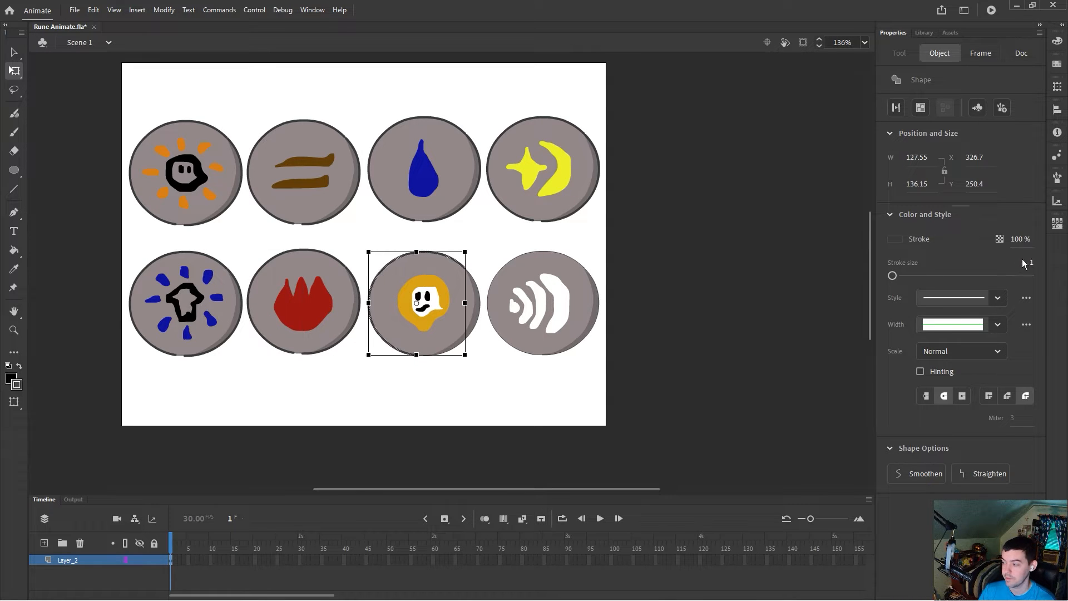
click(478, 333)
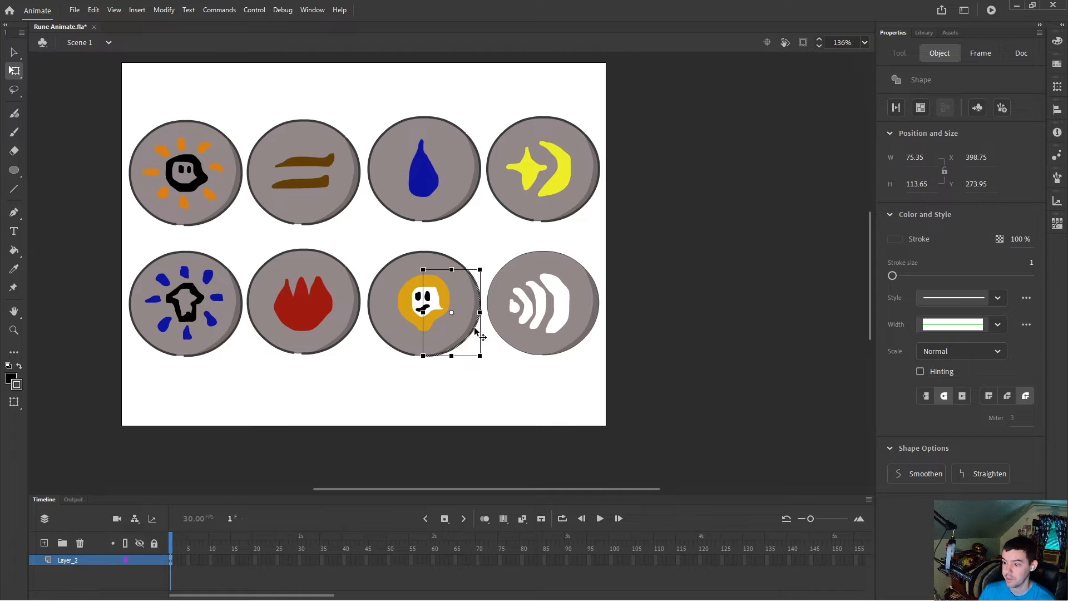
click(513, 263)
click(1030, 264)
text(3)
key(Return)
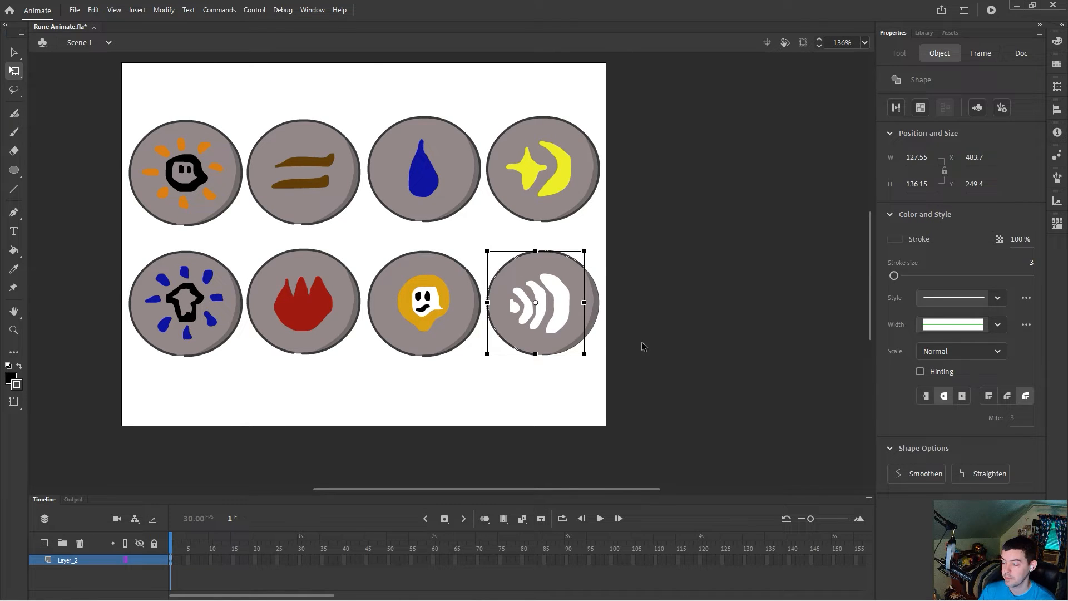
click(593, 328)
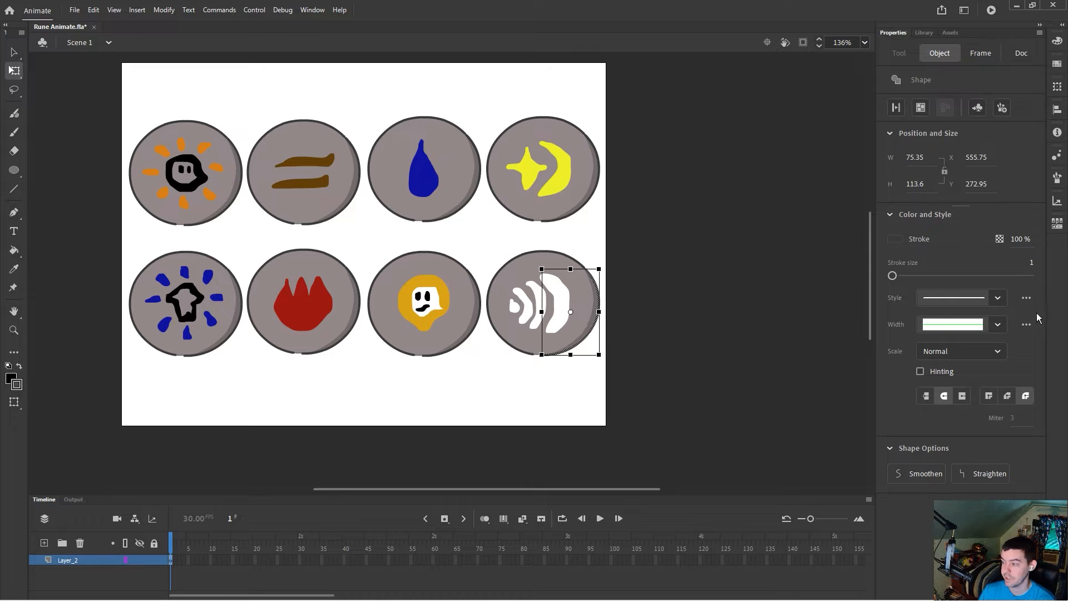
click(639, 268)
Step: Export the stage as a PNG image named Rune-Animatebig
click(74, 10)
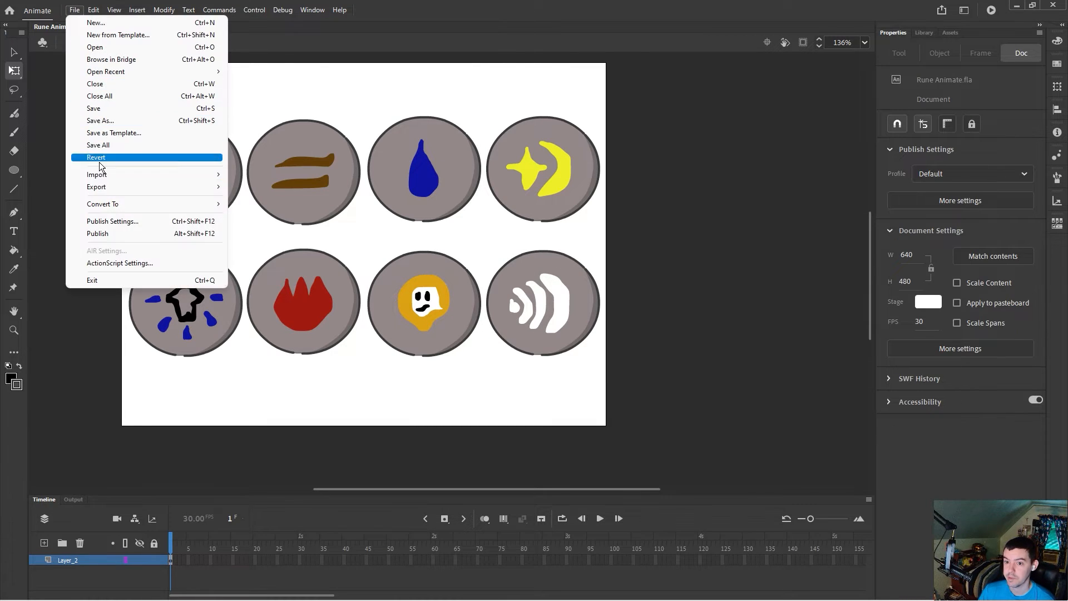
mouse_move(102, 189)
click(262, 187)
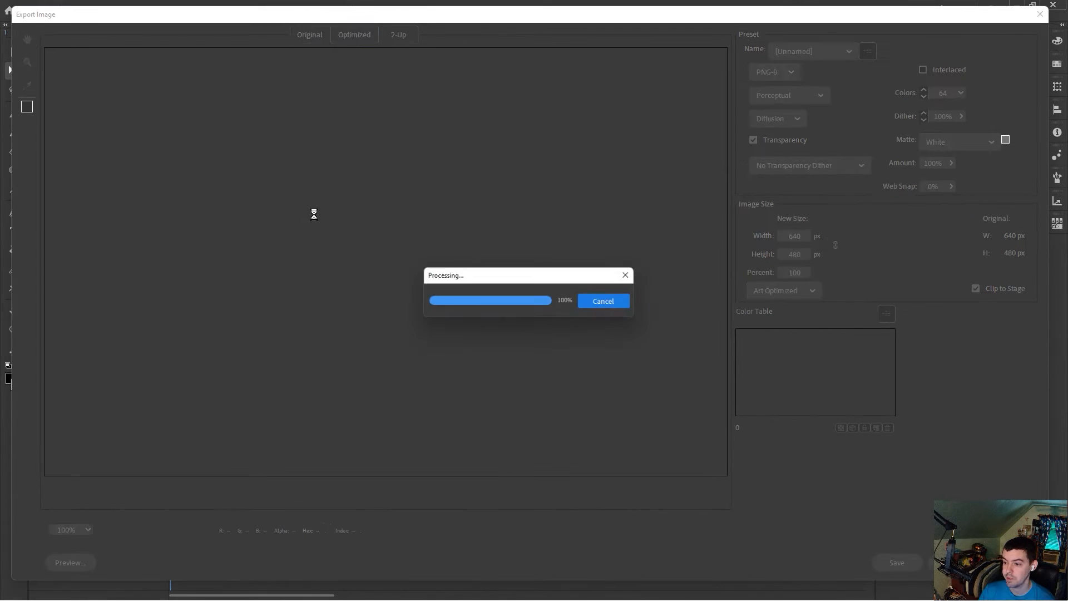
click(896, 561)
click(264, 243)
text(b)
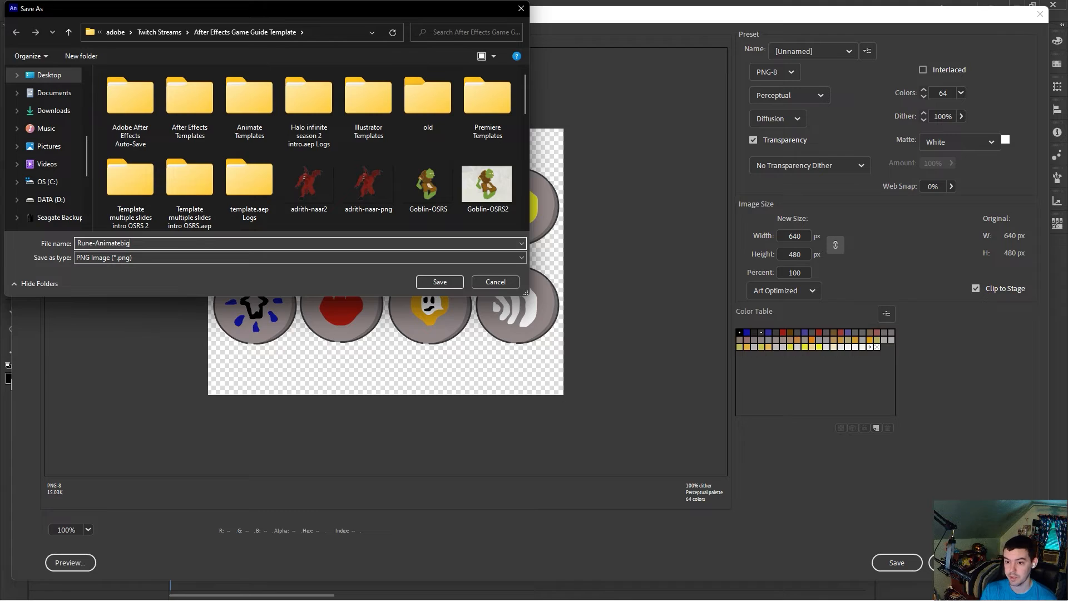
text(ig)
key(Return)
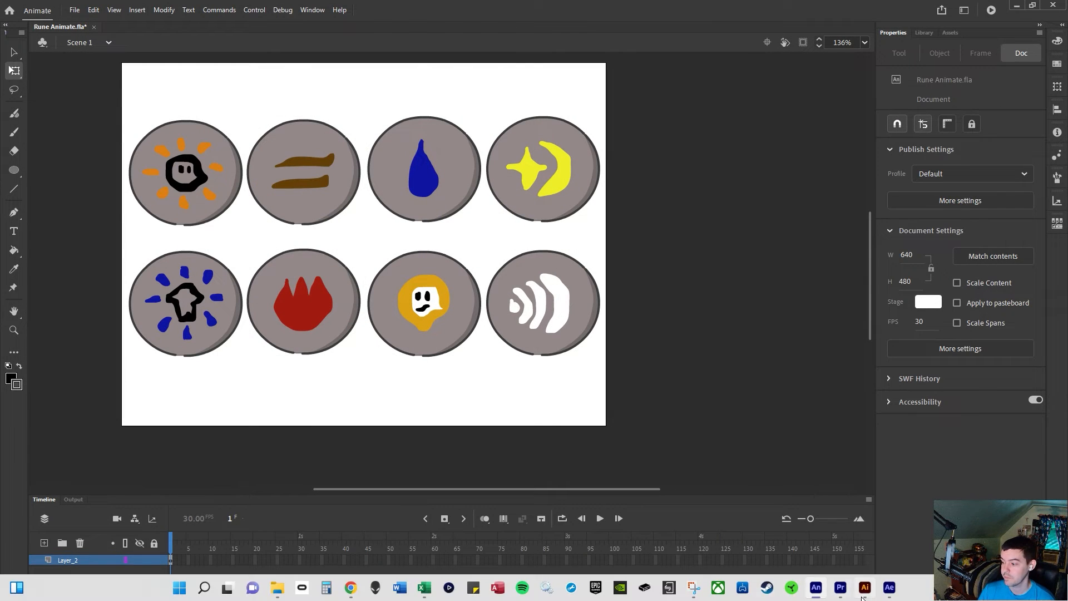
Step: Switch to Illustrator and open the exported Rune-Animatebig image
click(865, 590)
click(53, 8)
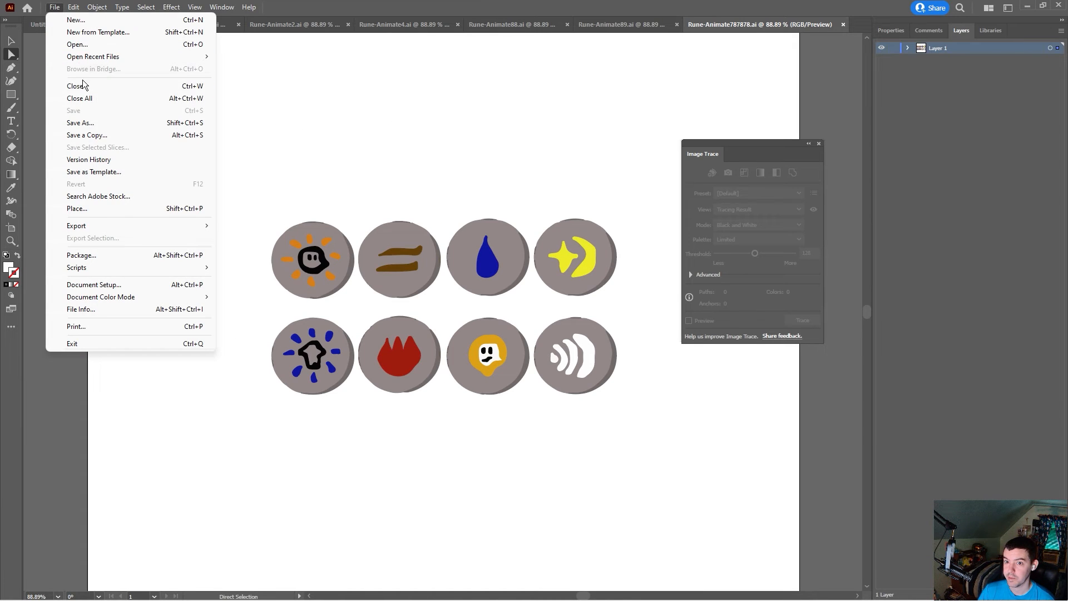
click(83, 44)
scroll(613, 369, down, 10)
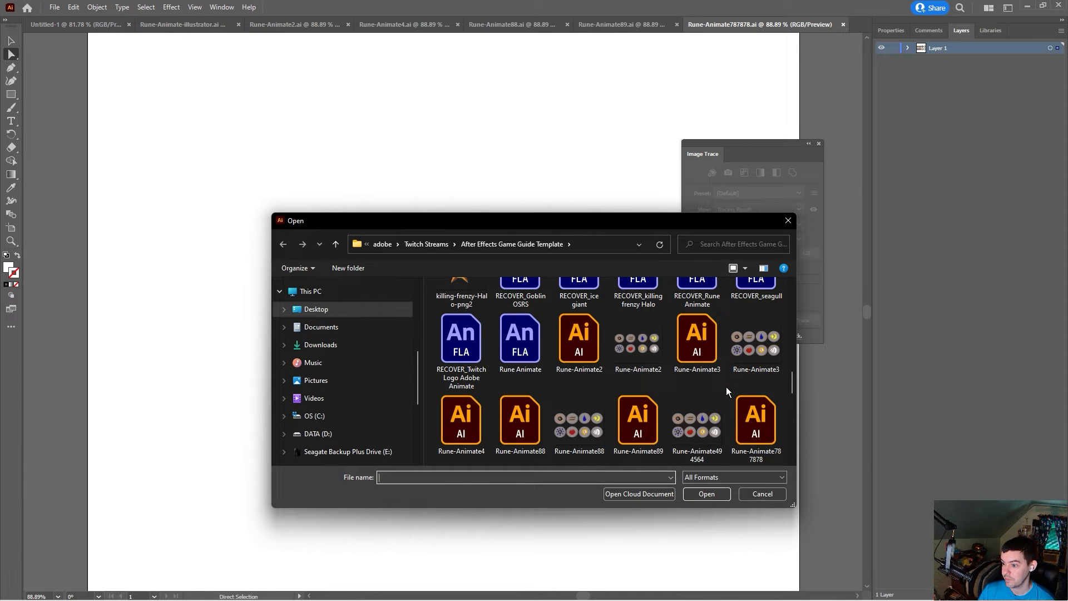
scroll(727, 390, down, 1)
double_click(523, 418)
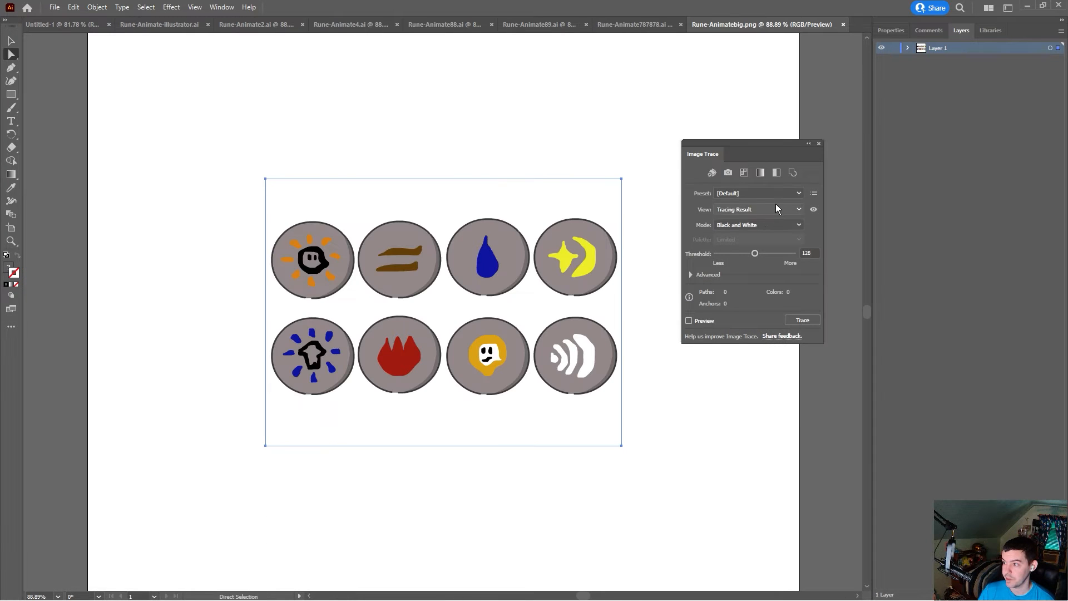
Step: Image-trace the picture in Color mode with 30 colors
click(760, 225)
click(737, 239)
text(20)
click(809, 321)
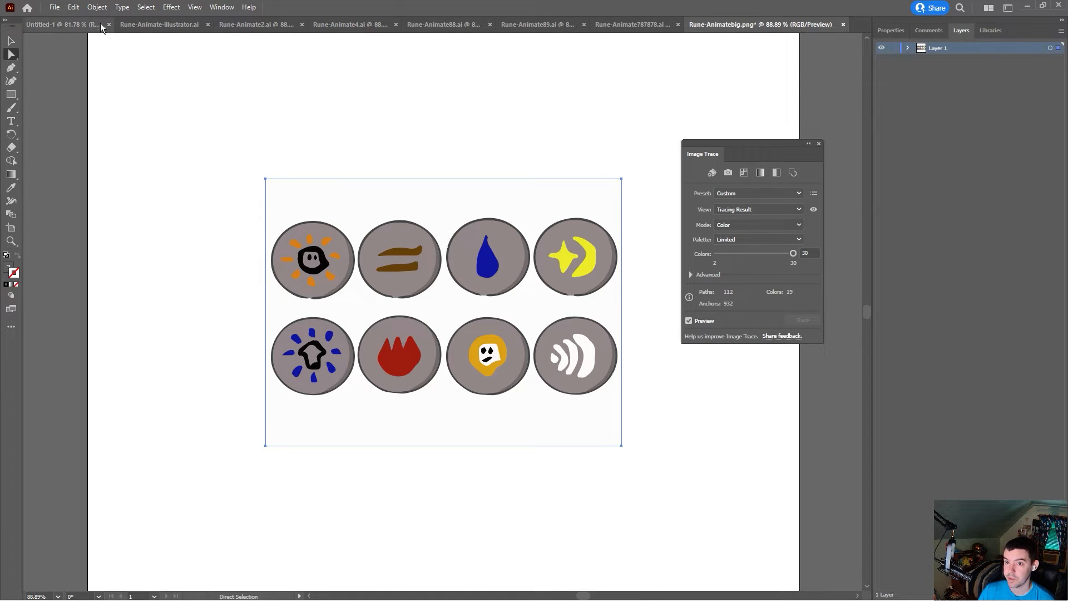
Step: Expand the traced artwork and delete its white background shape
click(98, 7)
click(135, 140)
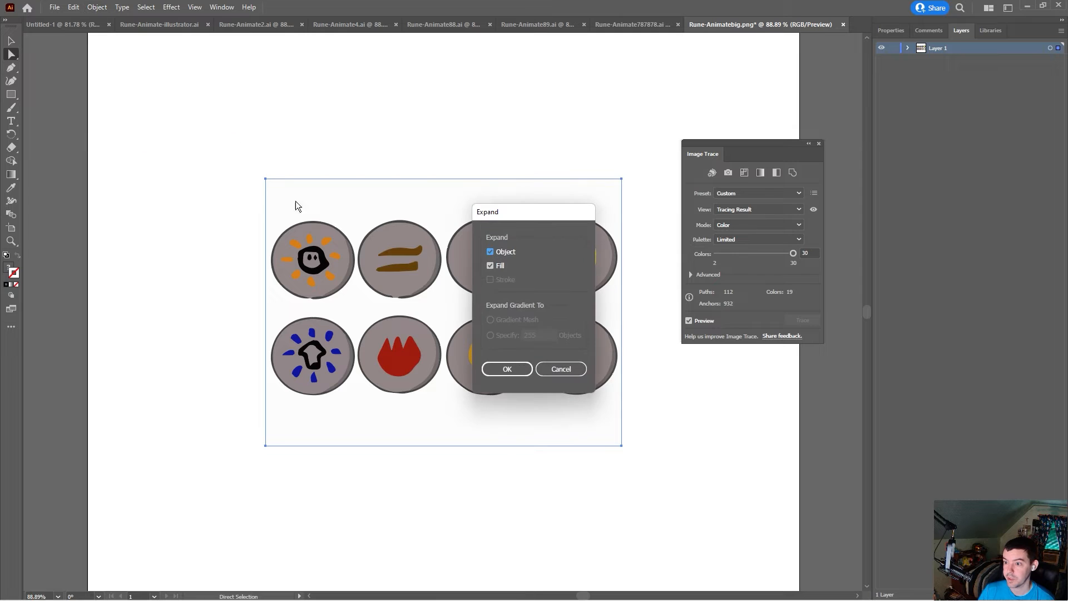
click(510, 369)
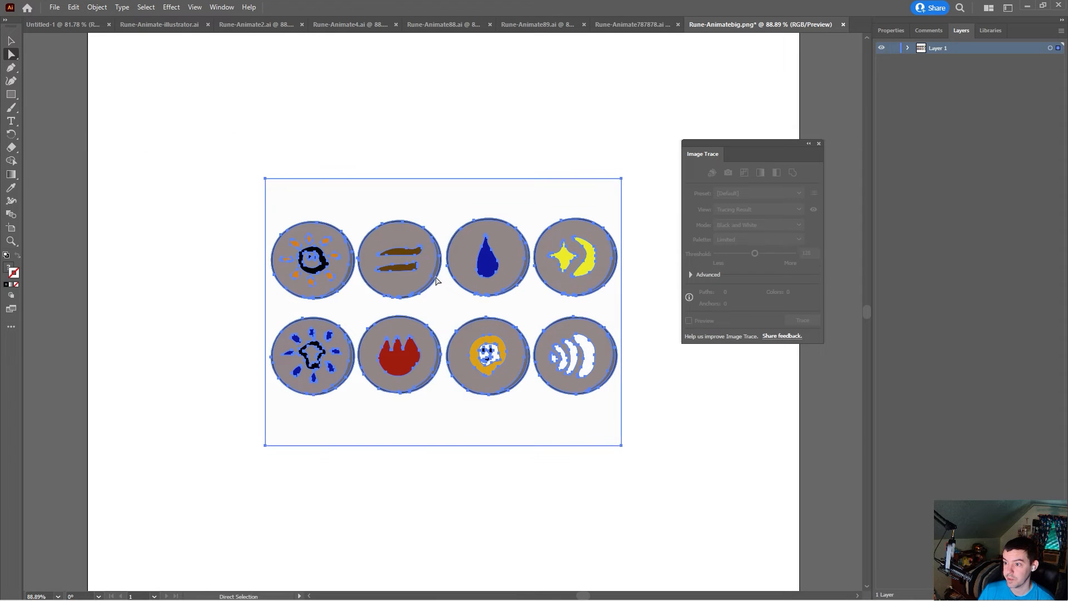
click(371, 200)
key(Delete)
Step: Save the file as Rune-Animatebig in Adobe Illustrator format with default options
click(55, 8)
click(89, 123)
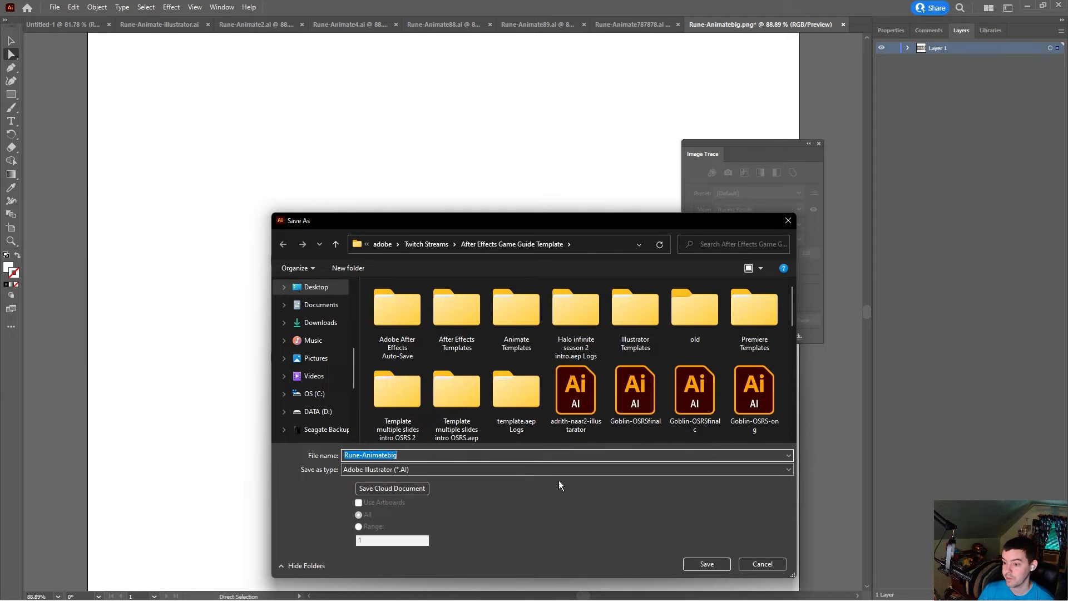
click(706, 564)
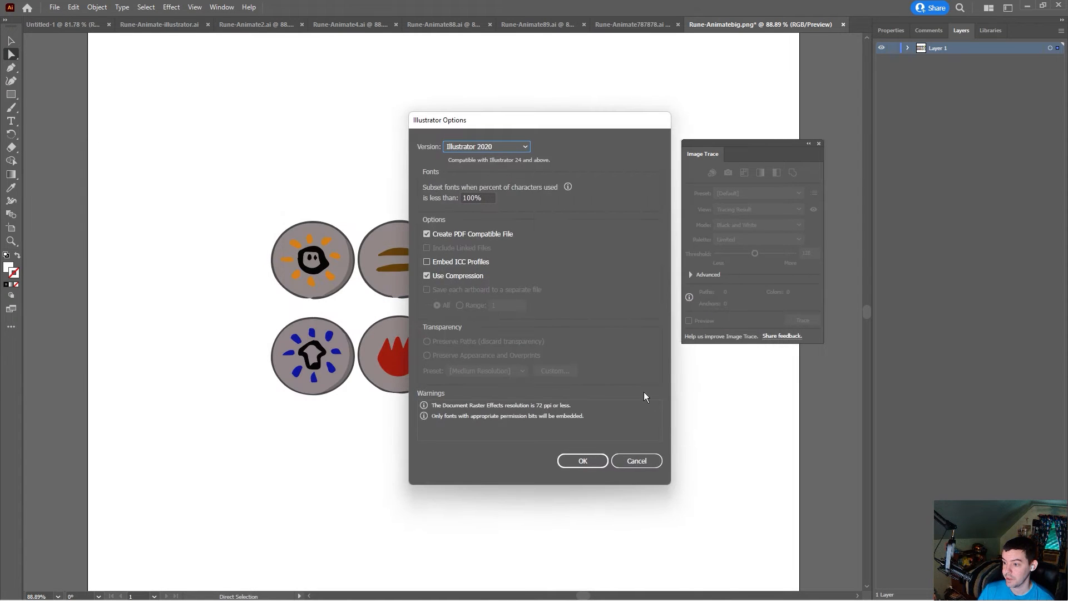
key(Return)
Step: Switch to After Effects and delete the old rune footage items from the project
click(889, 587)
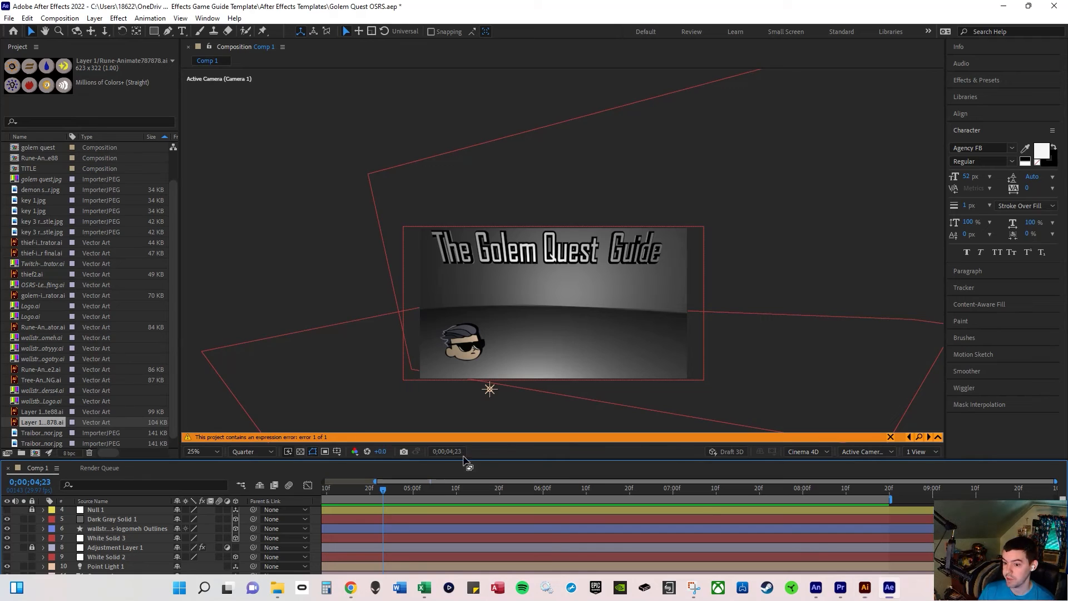
key(Delete)
click(49, 423)
key(Delete)
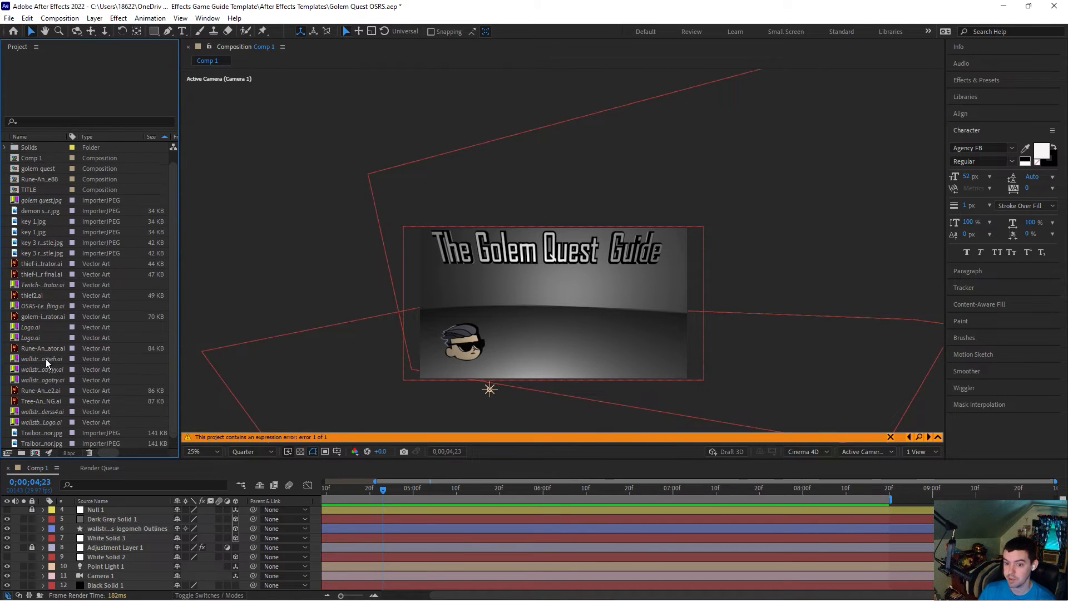
click(48, 391)
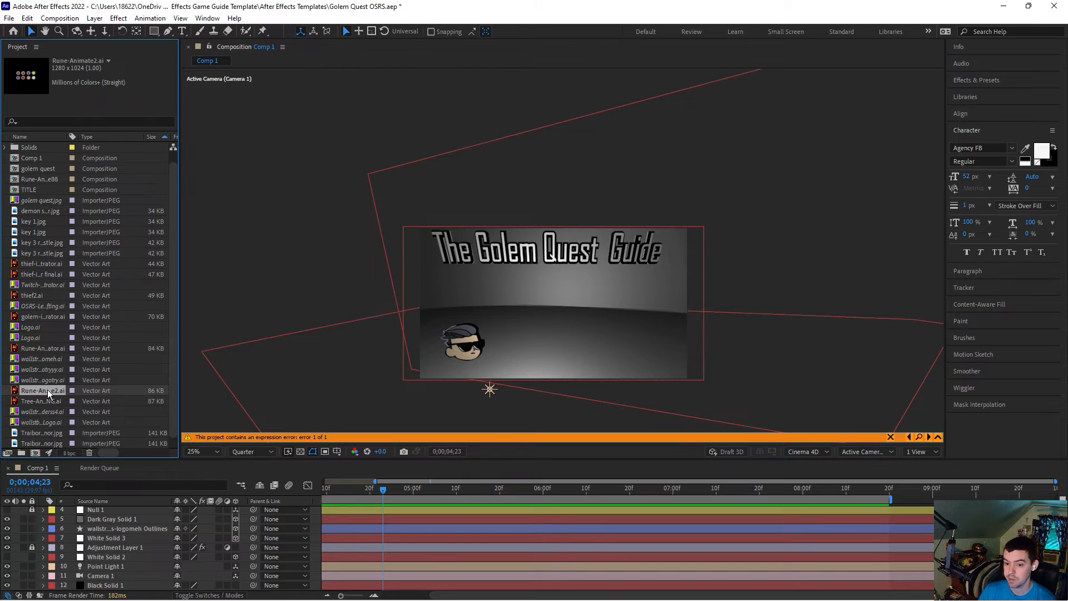
scroll(61, 403, down, 1)
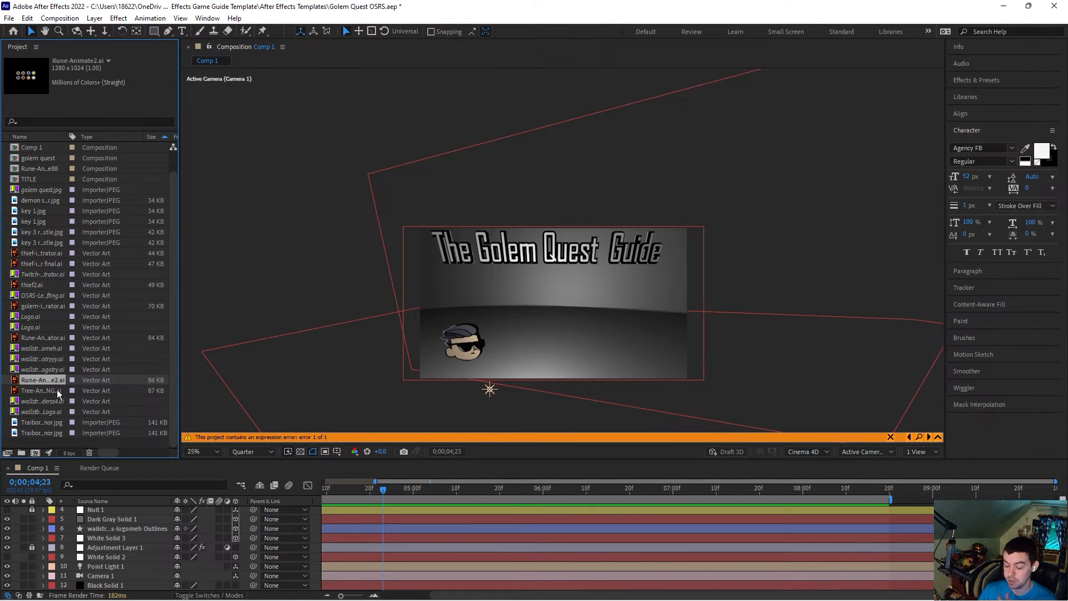
key(Delete)
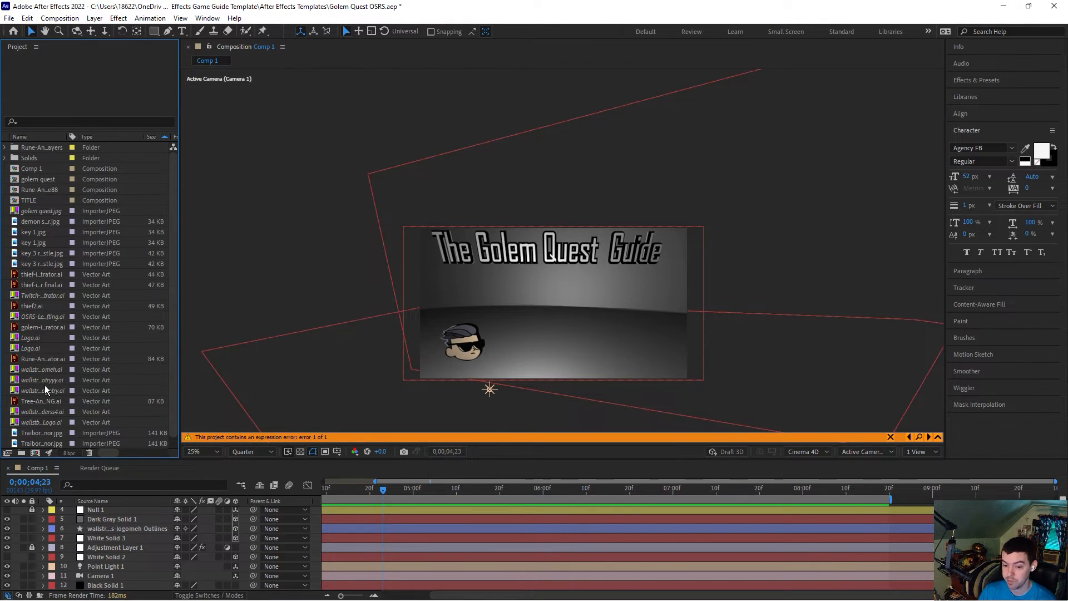
Step: Import the Rune-Animatebig Illustrator file and add it to the composition as a layer
click(46, 400)
drag(45, 400, 91, 448)
right_click(82, 443)
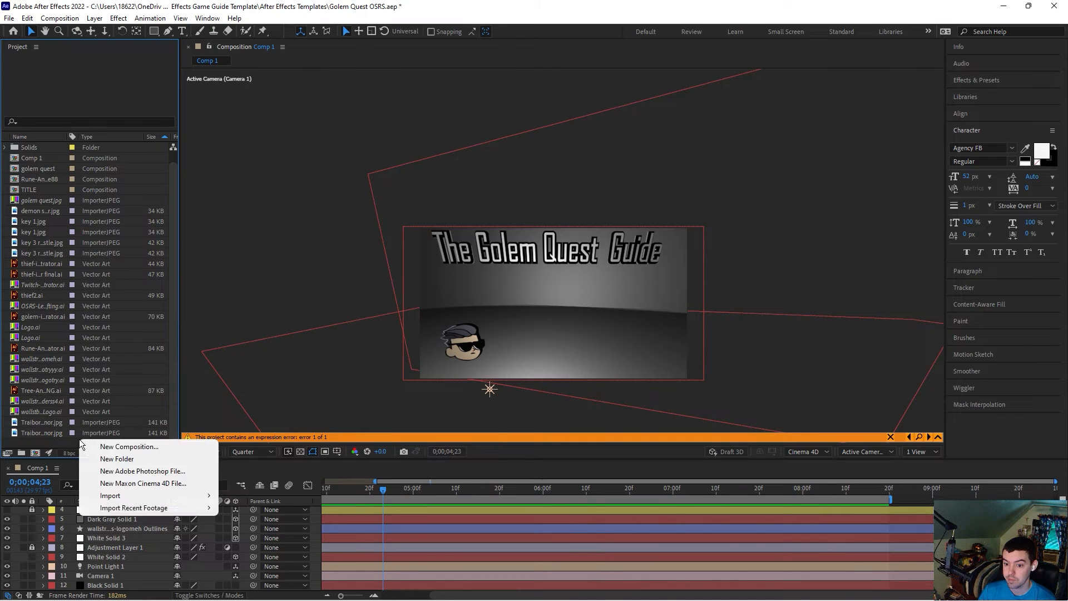
mouse_move(145, 496)
click(264, 497)
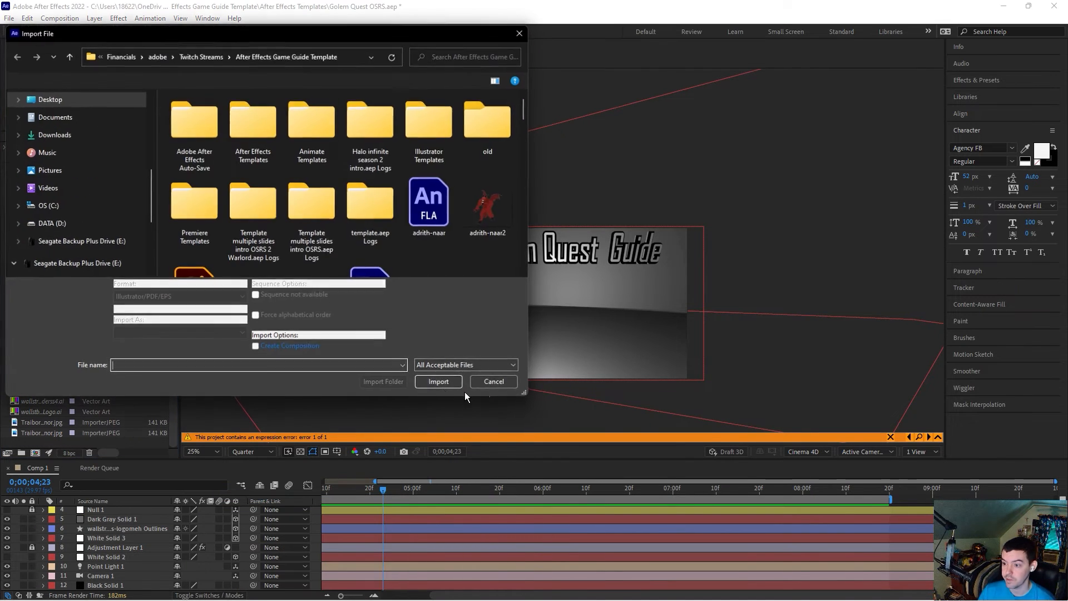
scroll(395, 222, down, 10)
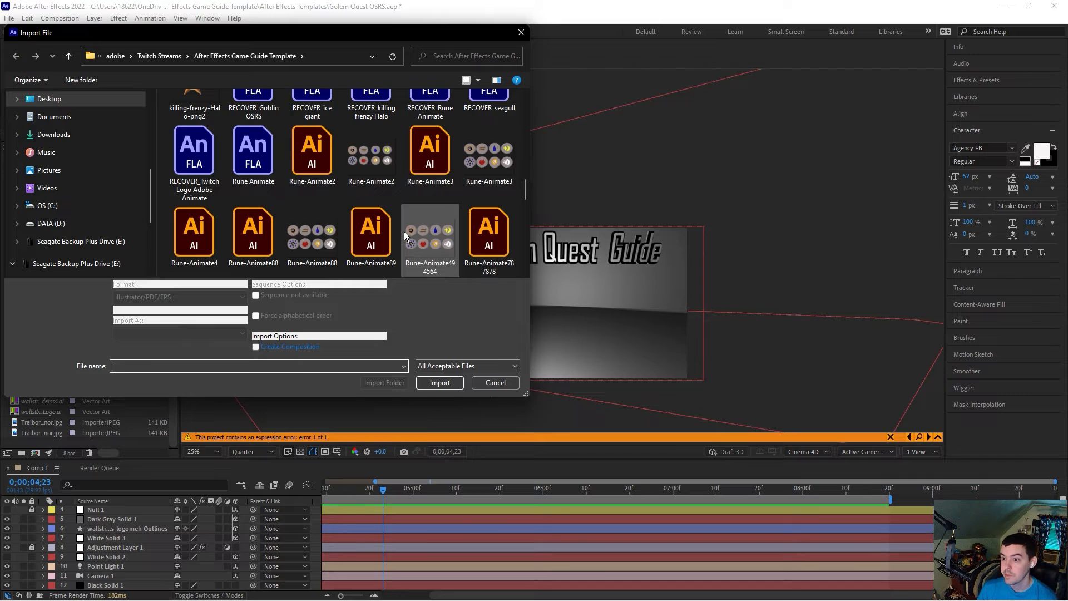
scroll(404, 232, down, 1)
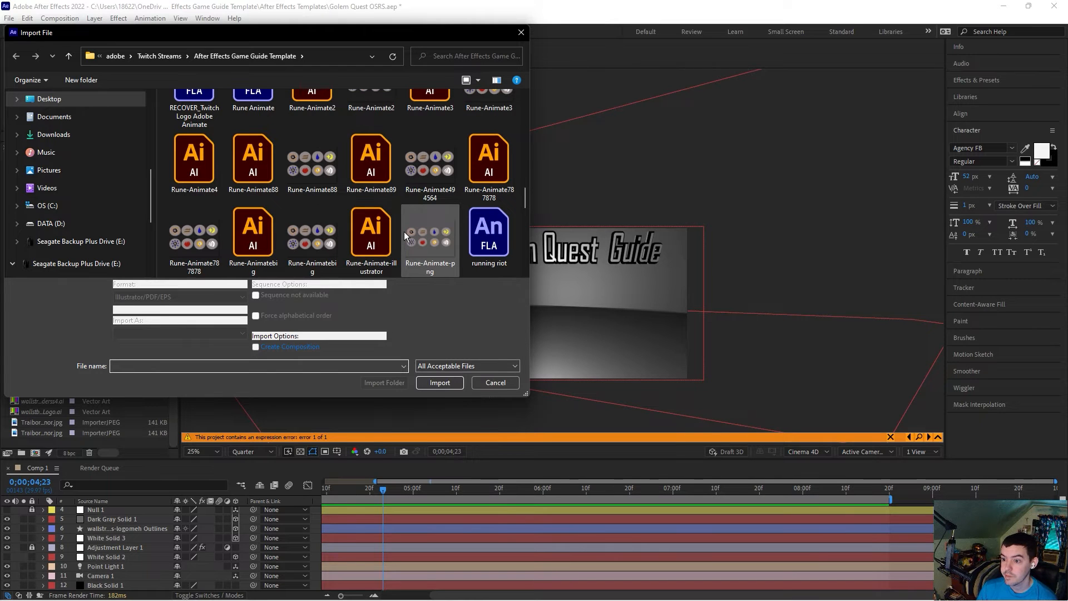
double_click(272, 235)
click(473, 303)
click(550, 350)
drag(49, 420, 139, 524)
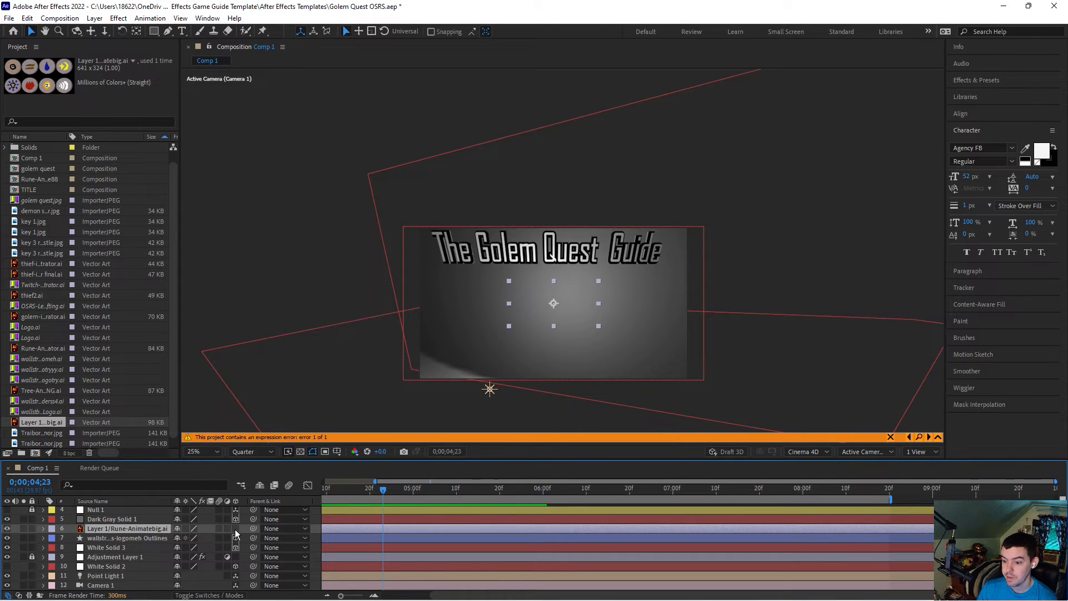
Step: Make the rune layer 3D and create shapes from the vector layer
click(234, 529)
right_click(143, 526)
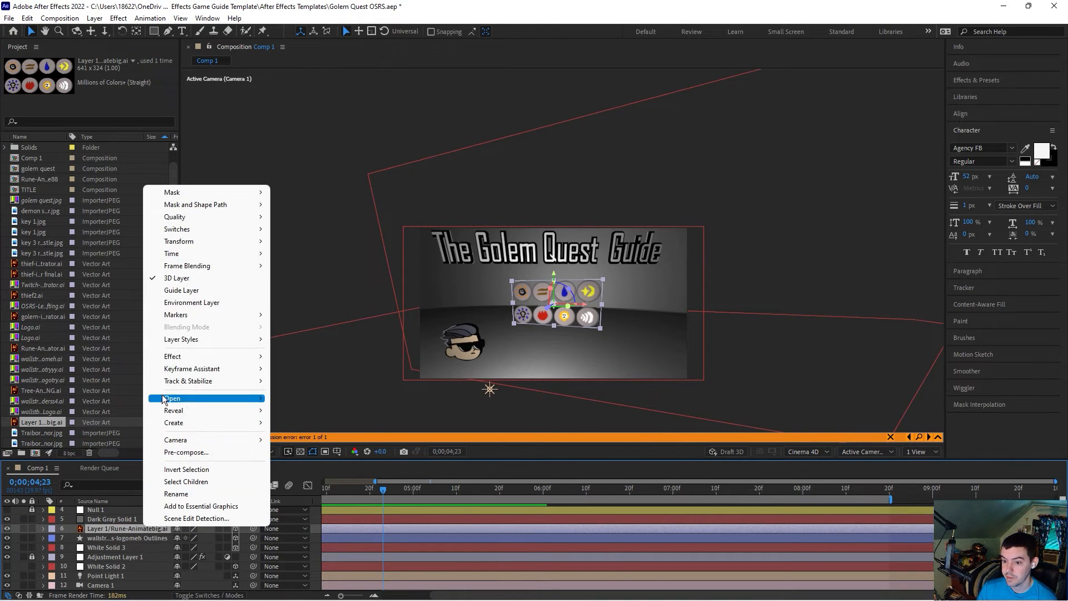
mouse_move(178, 424)
click(325, 457)
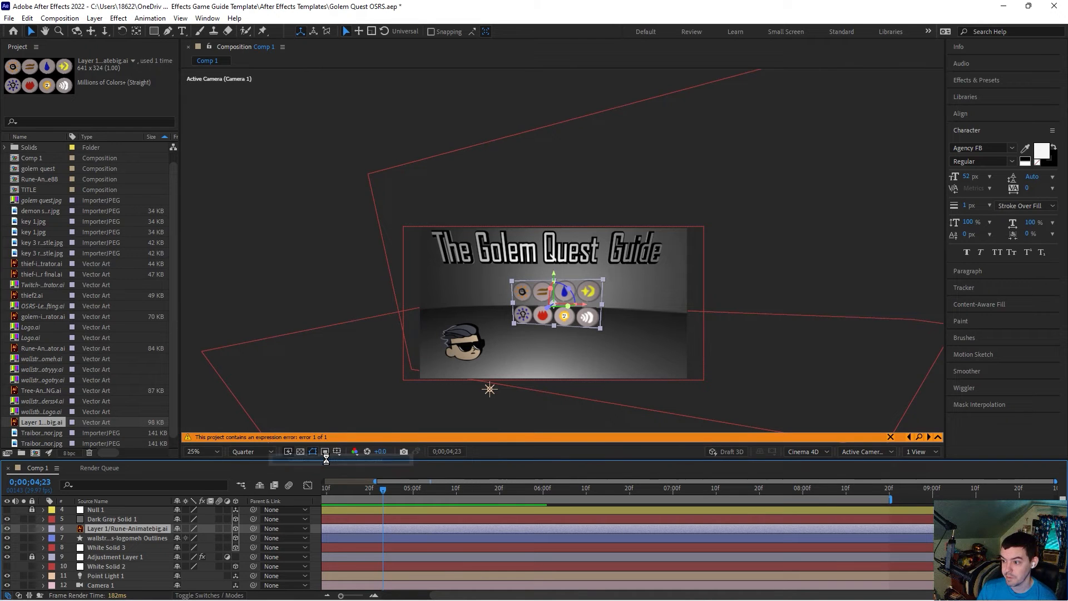
click(392, 259)
click(352, 285)
click(134, 528)
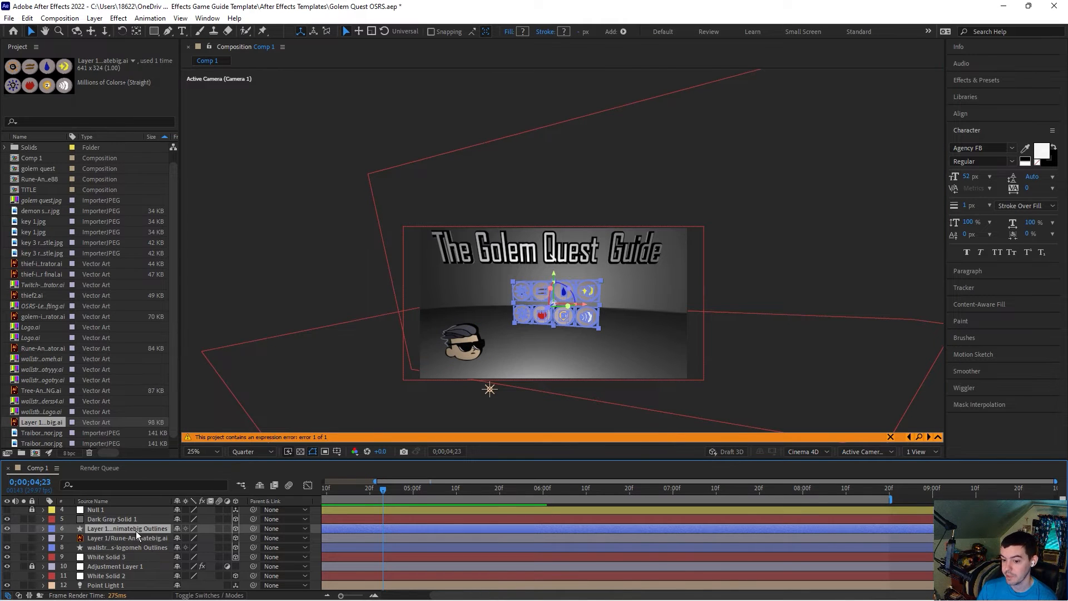
Step: Set the Extrusion Depth of the rune outlines shape layer's geometry options to 50
click(44, 528)
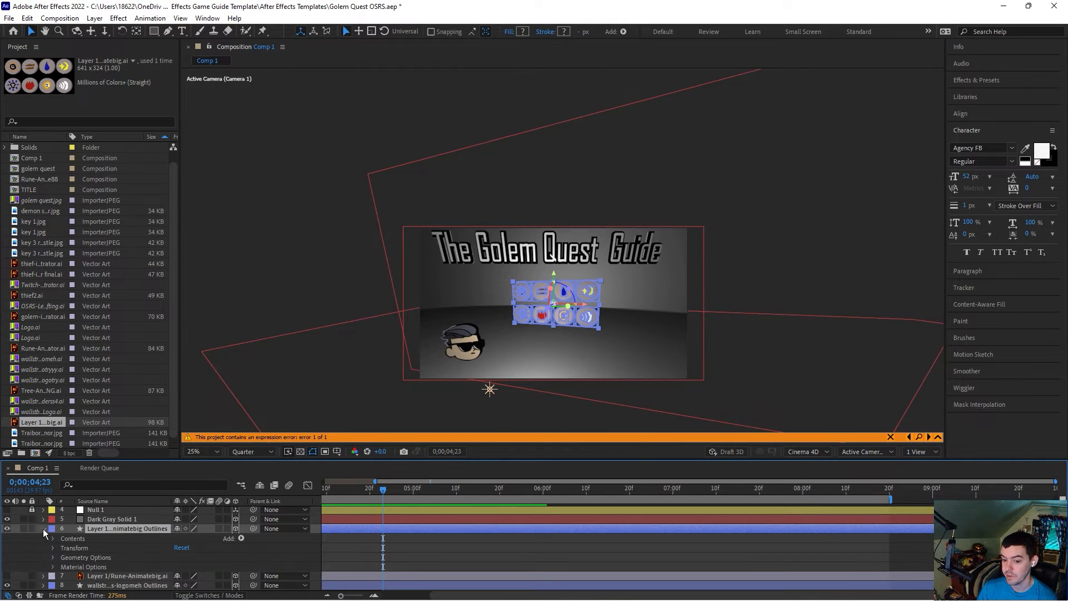
click(53, 558)
scroll(122, 556, down, 1)
scroll(167, 551, down, 3)
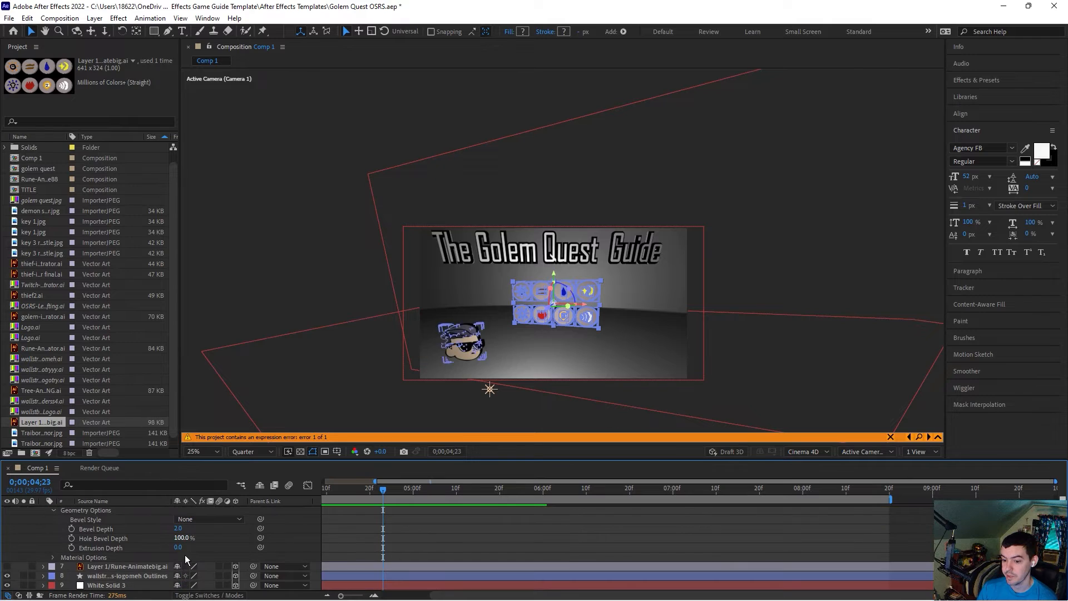
click(178, 547)
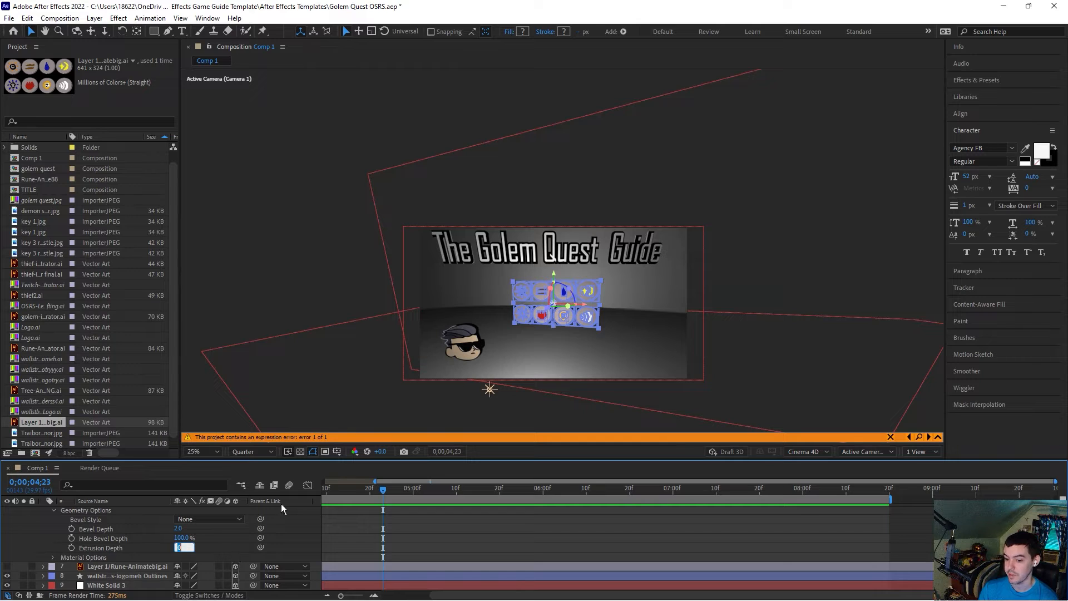
click(236, 519)
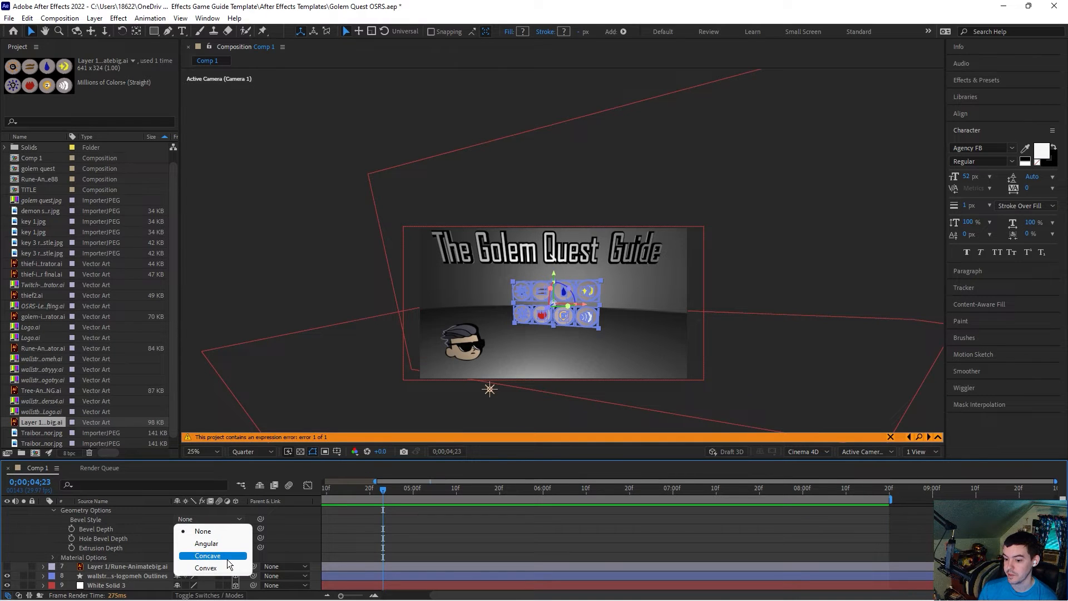
click(29, 534)
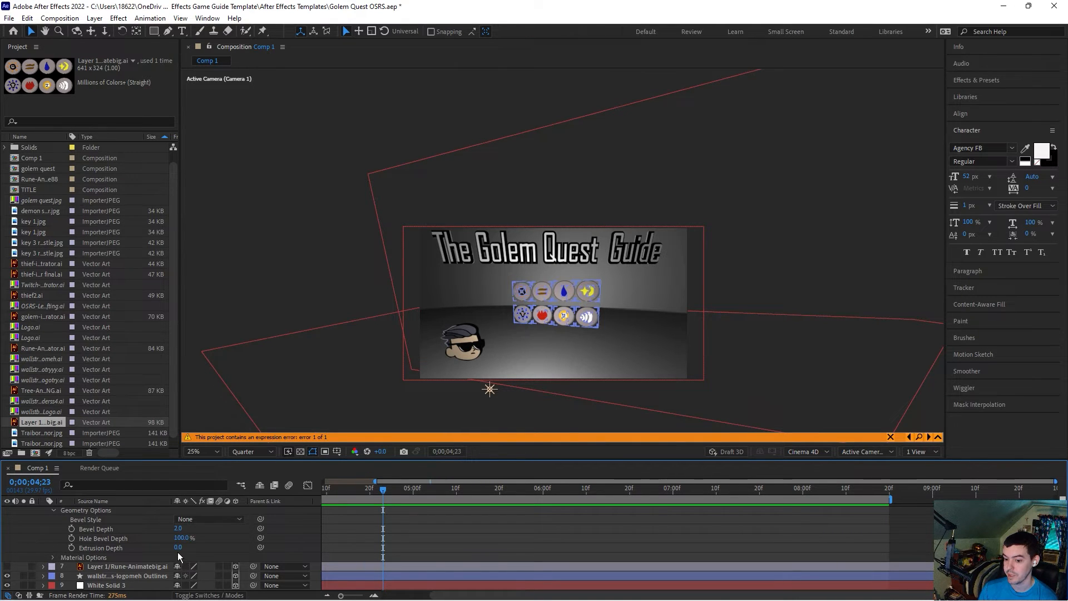
text(50)
key(Return)
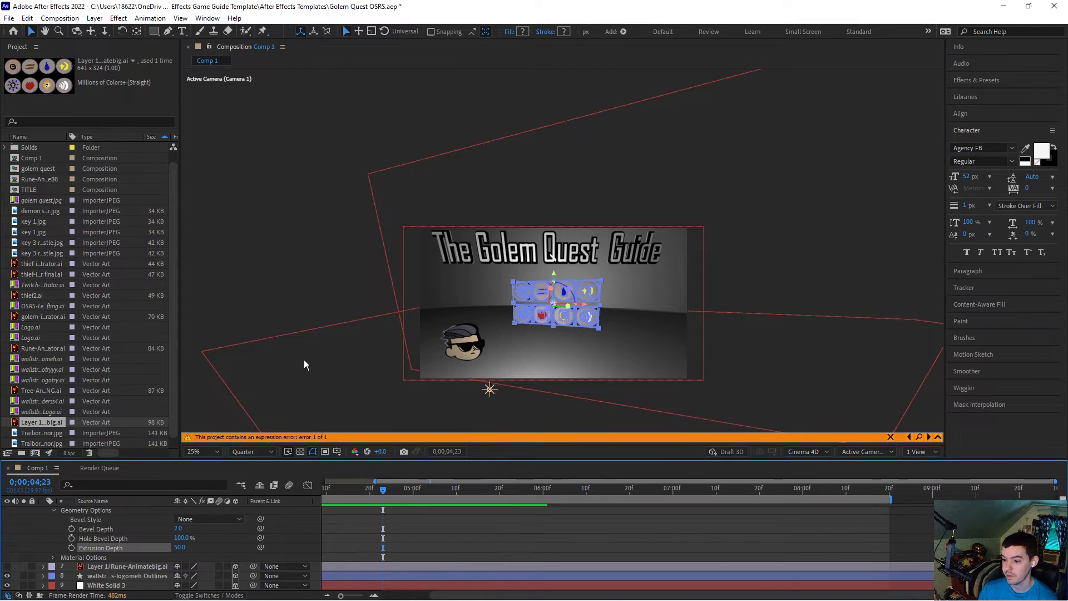
click(338, 277)
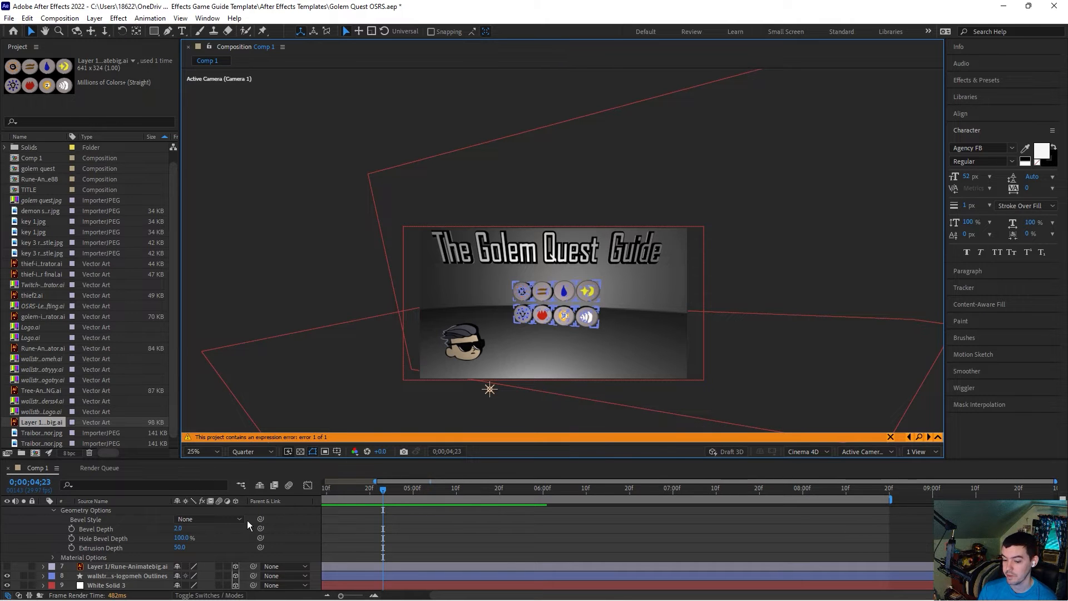
scroll(83, 545, up, 2)
click(52, 548)
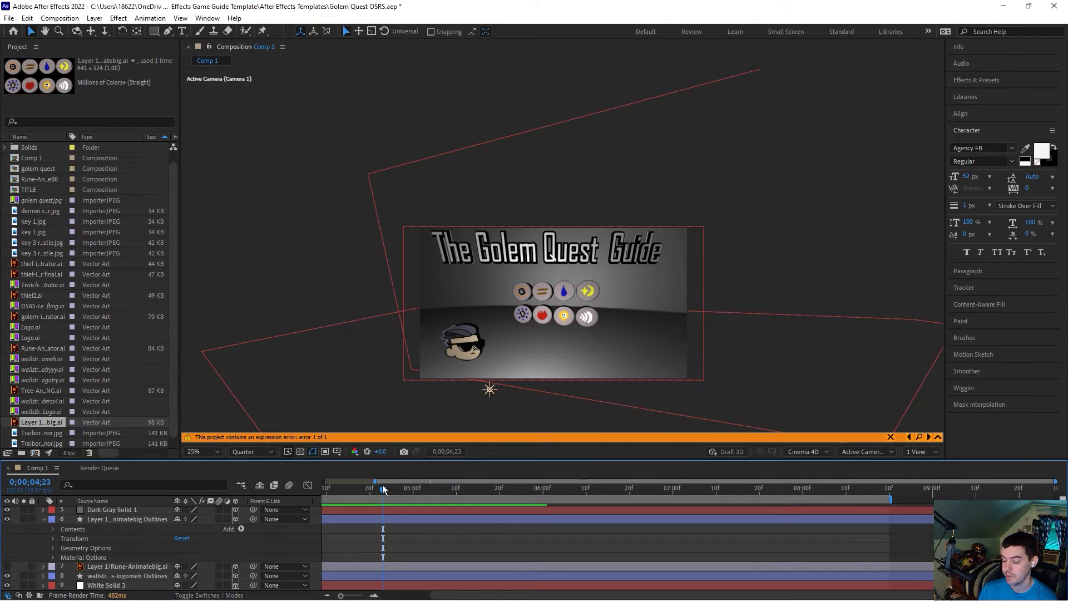
drag(437, 597, 384, 596)
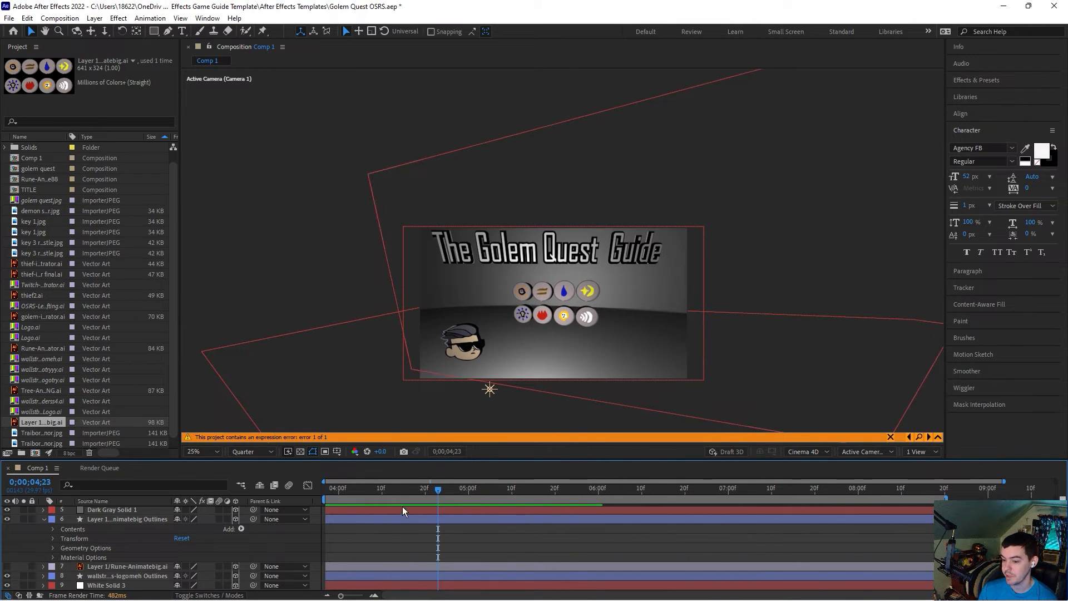
click(395, 577)
drag(434, 596, 493, 596)
click(889, 491)
drag(889, 493, 885, 495)
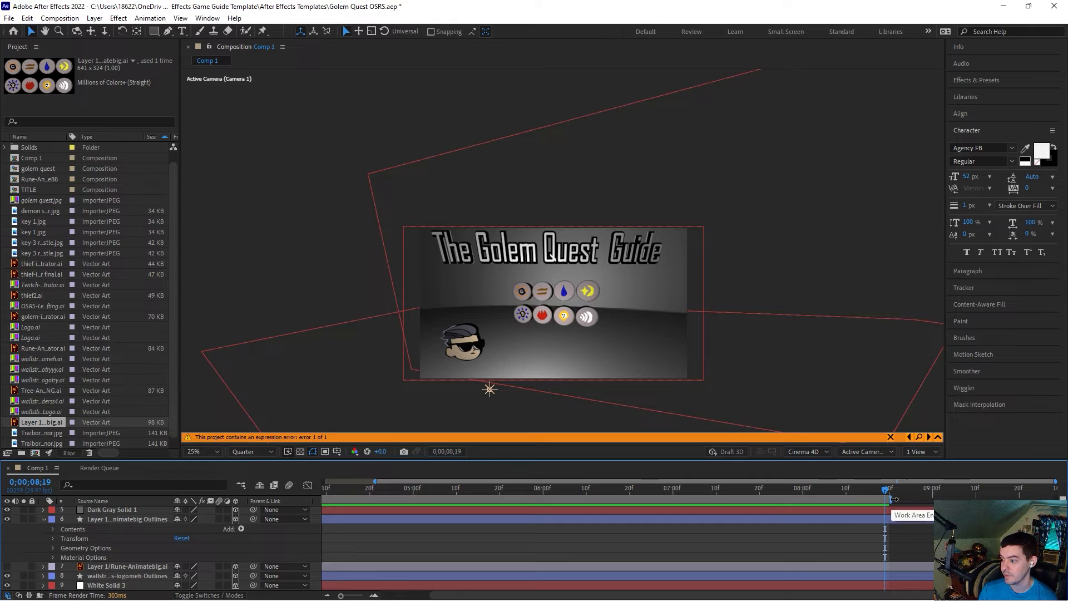
key(Page_Up)
key(Page_Up)
key(Page_Up)
key(Page_Up)
key(Page_Up)
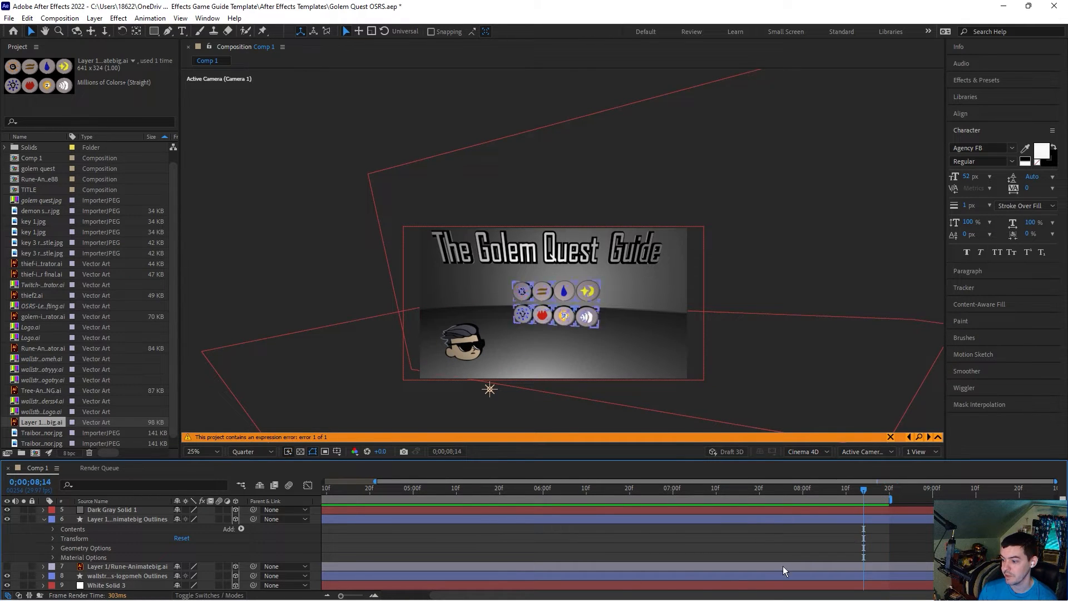
drag(480, 596, 405, 596)
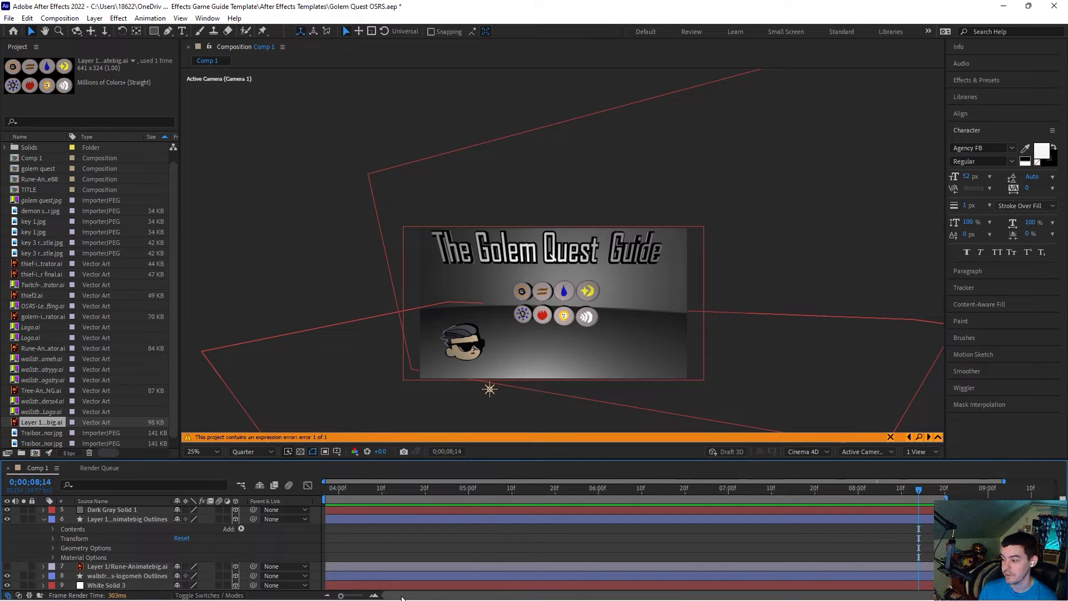
click(10, 18)
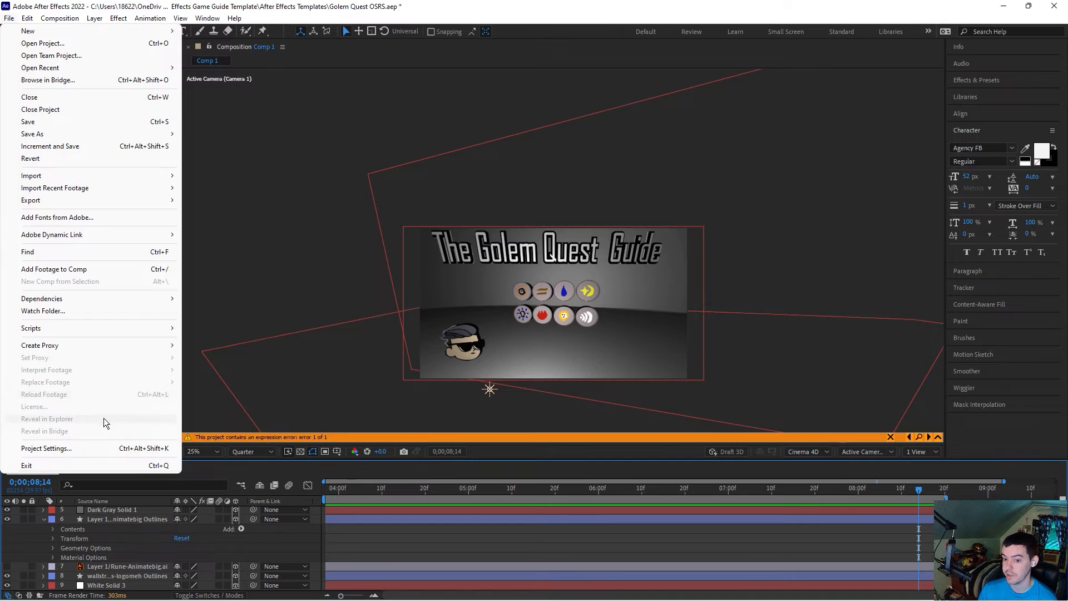
click(109, 446)
click(486, 182)
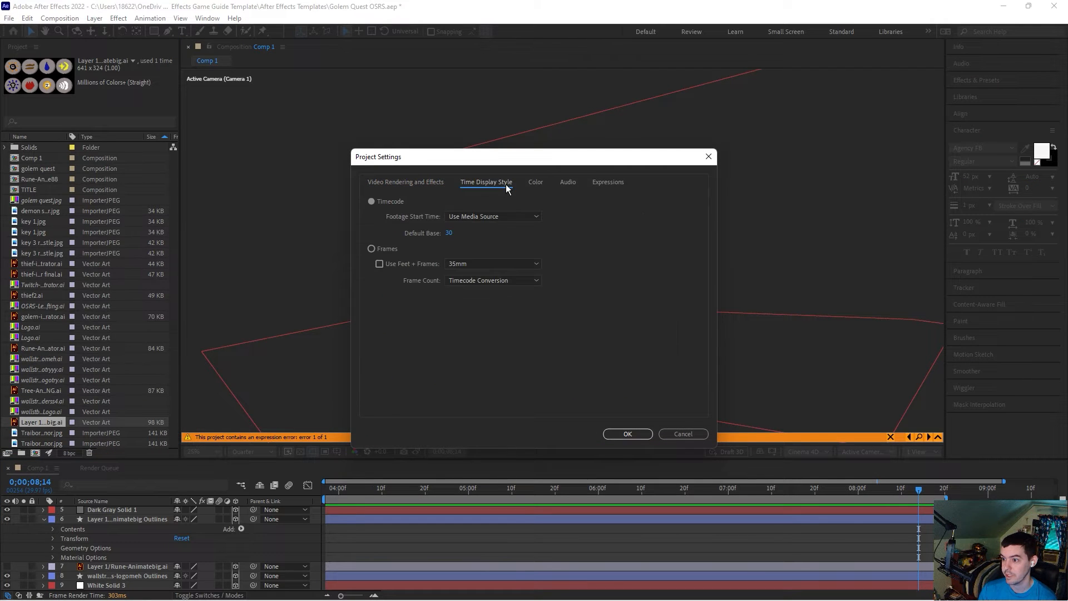
click(518, 264)
click(518, 263)
click(528, 217)
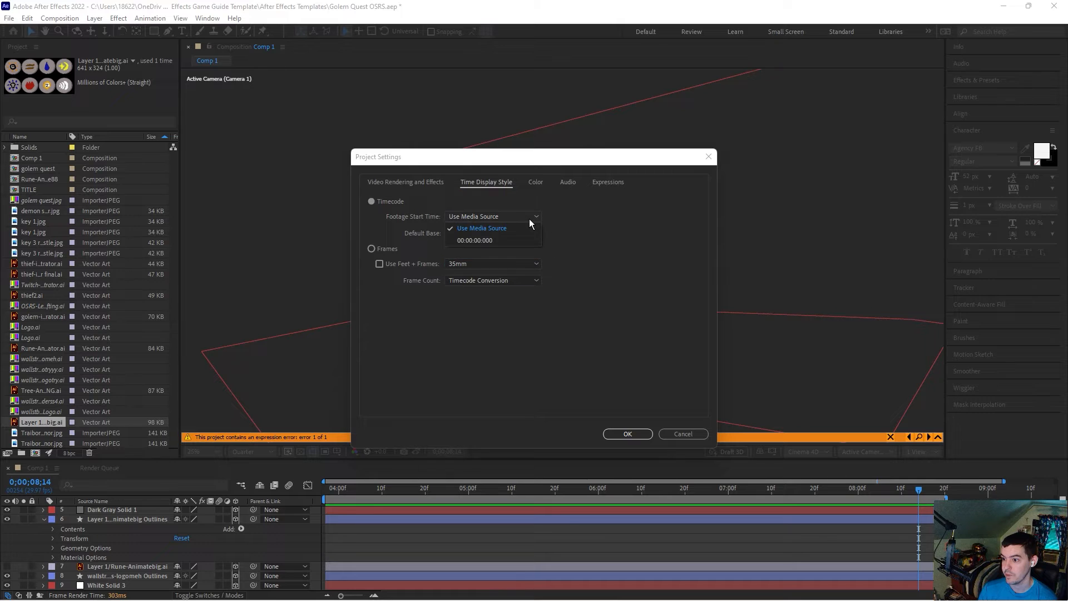
click(585, 241)
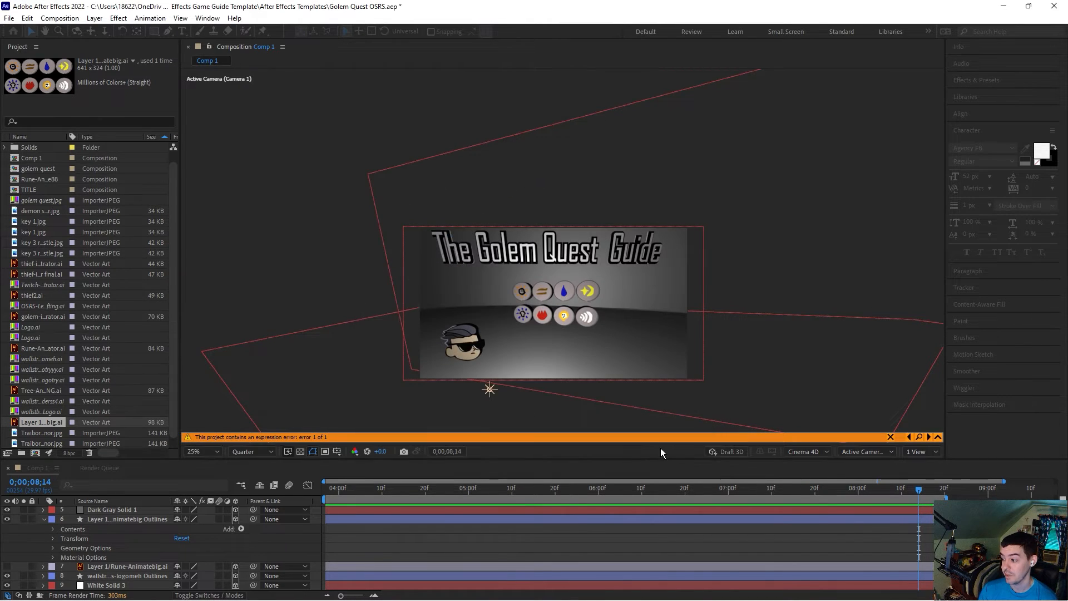
click(683, 433)
Step: Start keyframing the Y Rotation of the rune outlines shape layer at the current time
drag(353, 485, 319, 492)
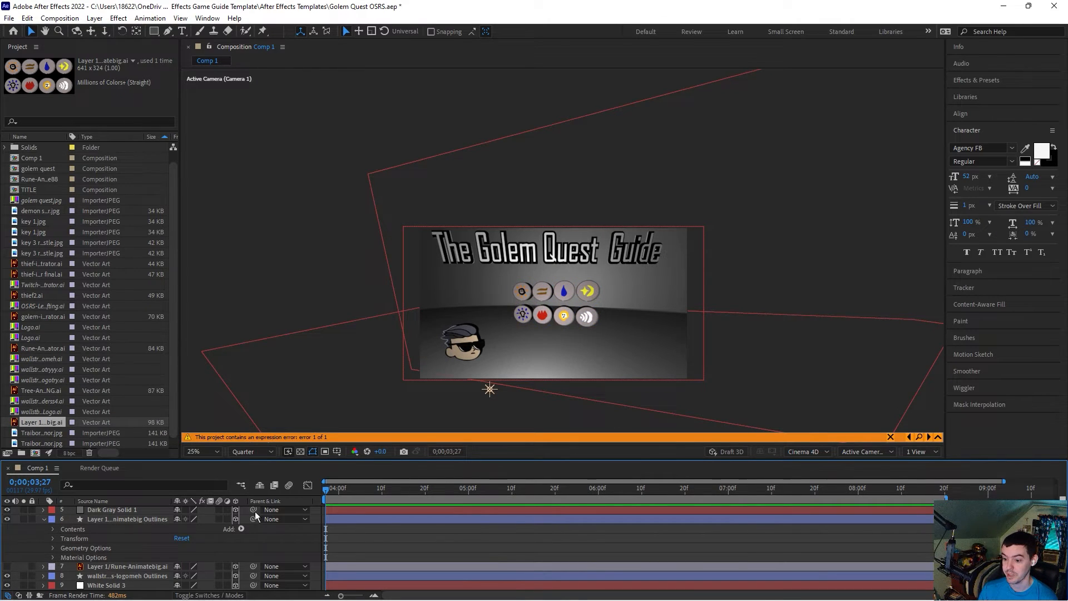
click(45, 518)
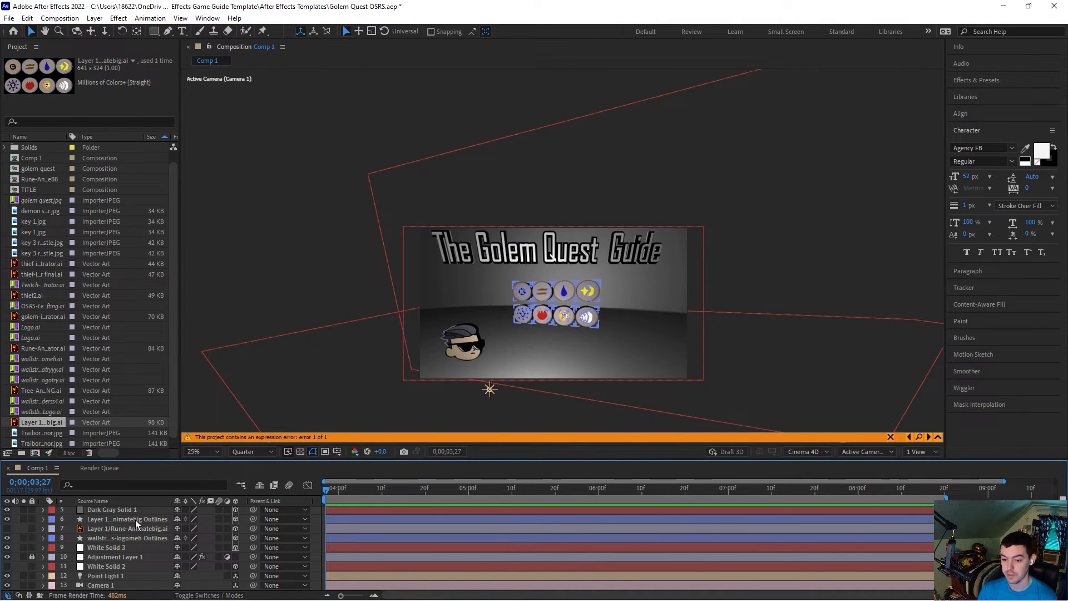
click(135, 519)
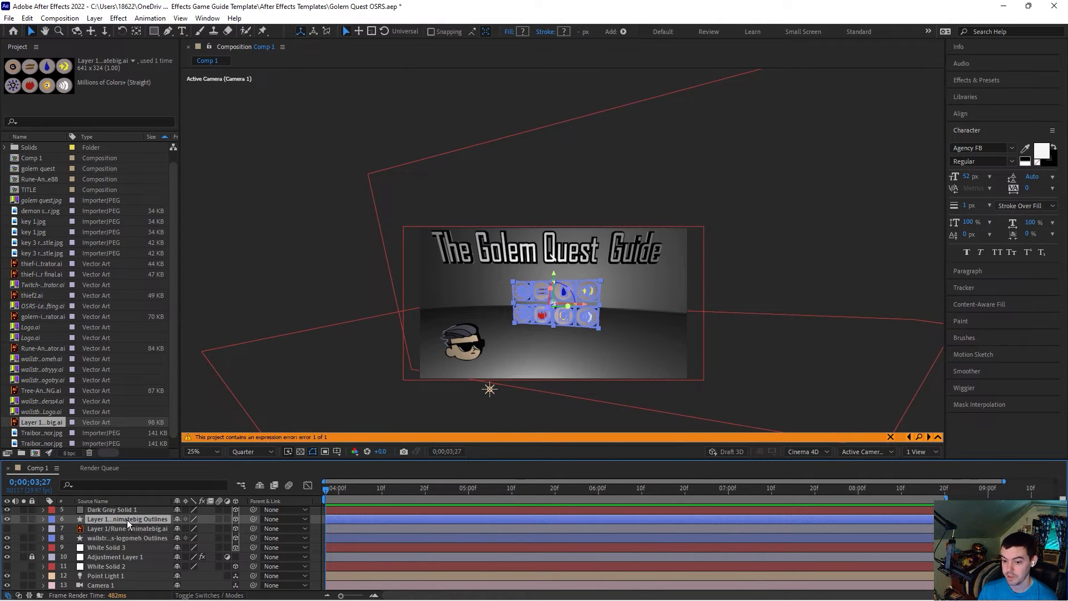
key(r)
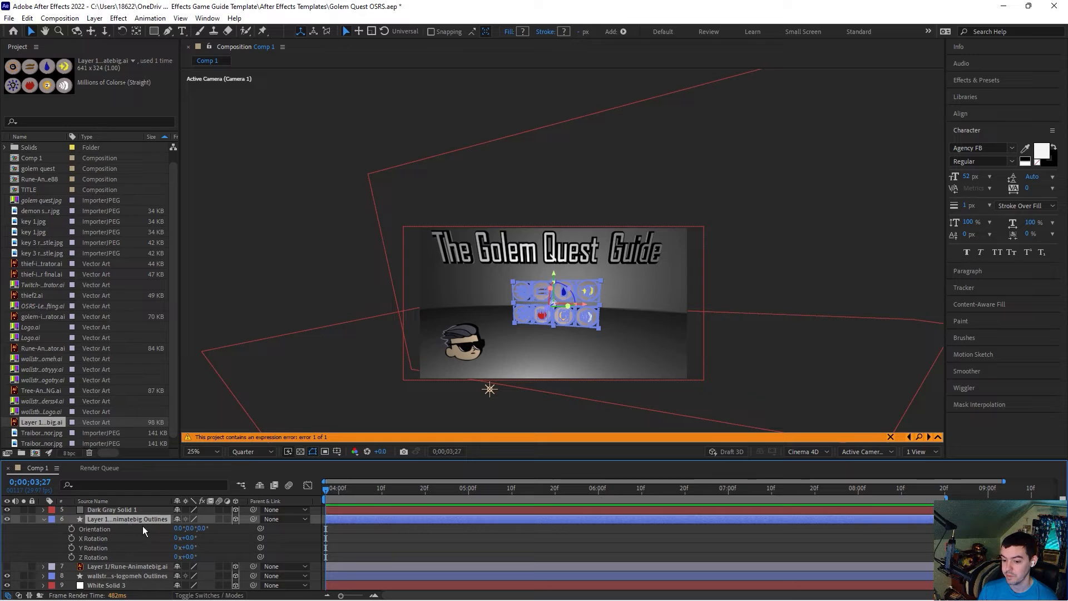
click(72, 548)
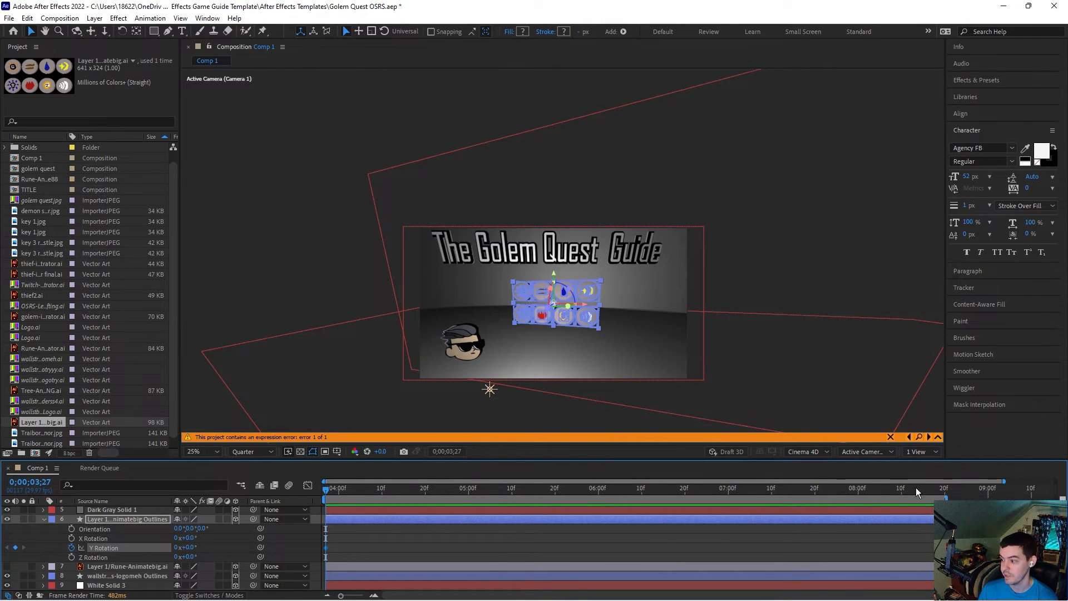
Step: Move to about 8 seconds and set the rune layer's Y Rotation to 360 degrees
drag(905, 491, 946, 492)
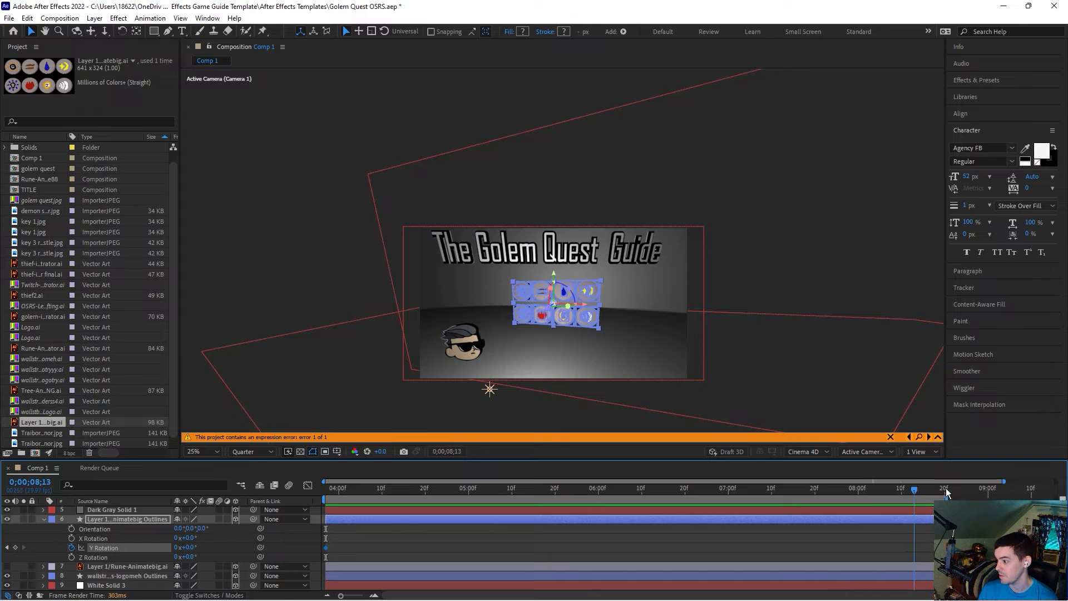
click(188, 548)
text(360)
key(Return)
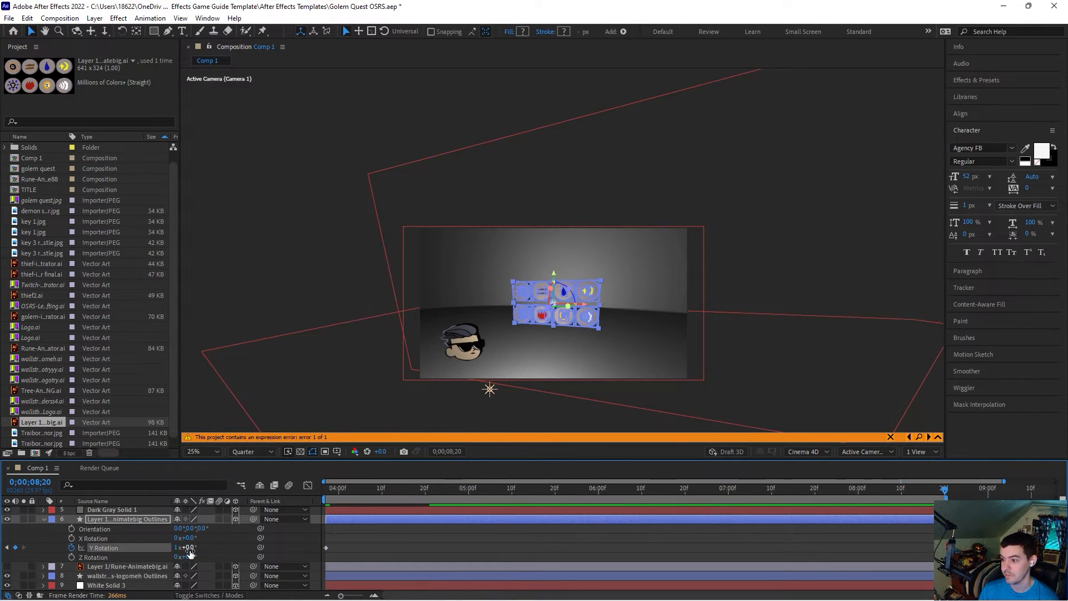
click(310, 311)
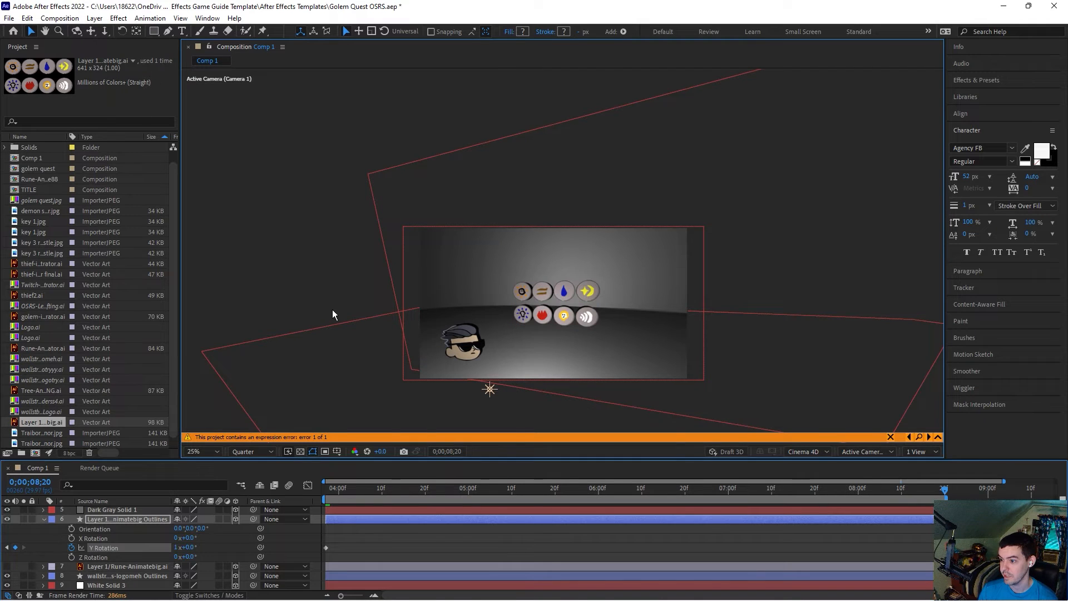
click(346, 521)
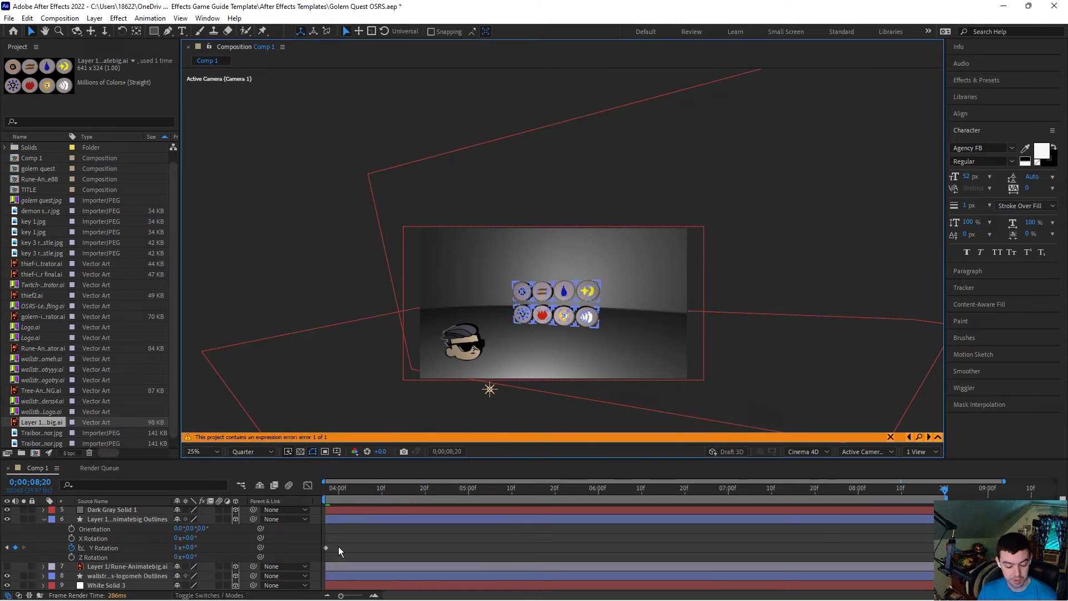
Step: Scrub through the timeline to preview the rune spin animation
click(399, 490)
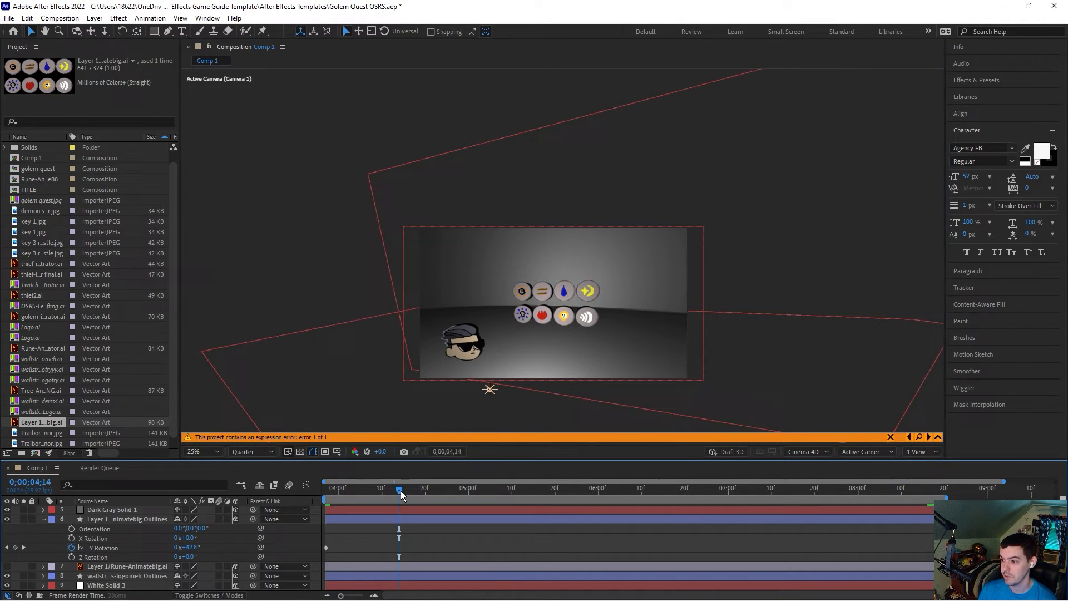
click(409, 489)
click(438, 488)
click(460, 486)
click(493, 485)
click(546, 488)
click(606, 487)
click(662, 486)
click(725, 485)
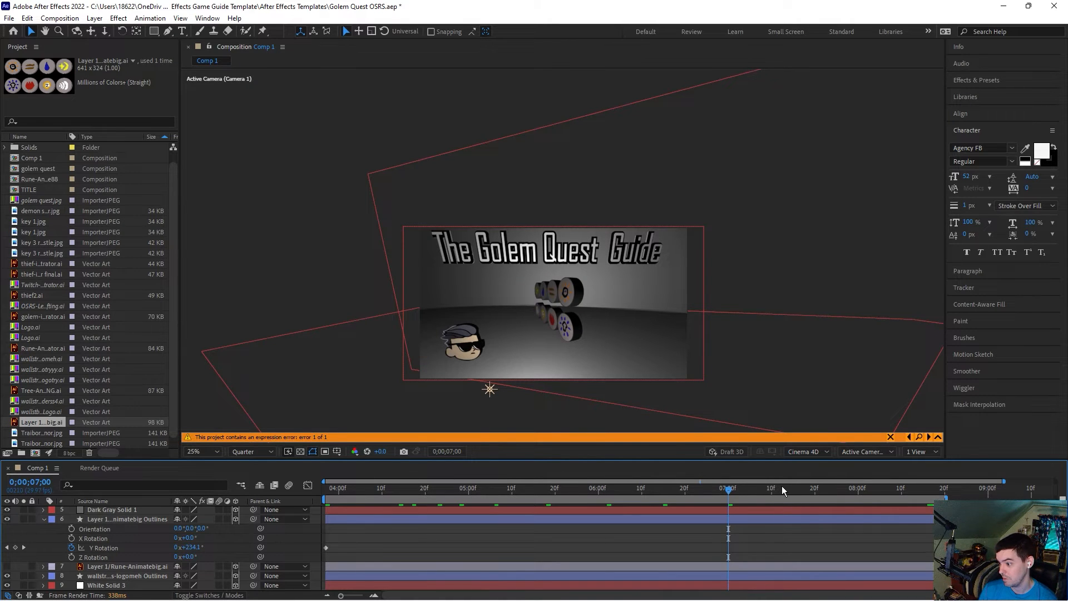
click(781, 486)
click(806, 488)
click(850, 488)
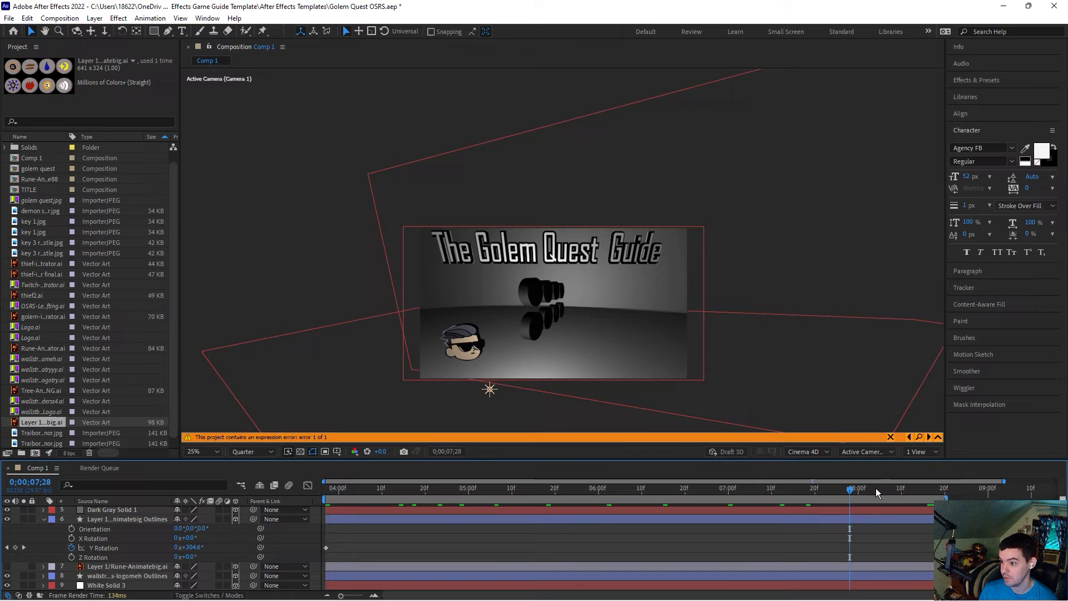
click(879, 488)
click(909, 488)
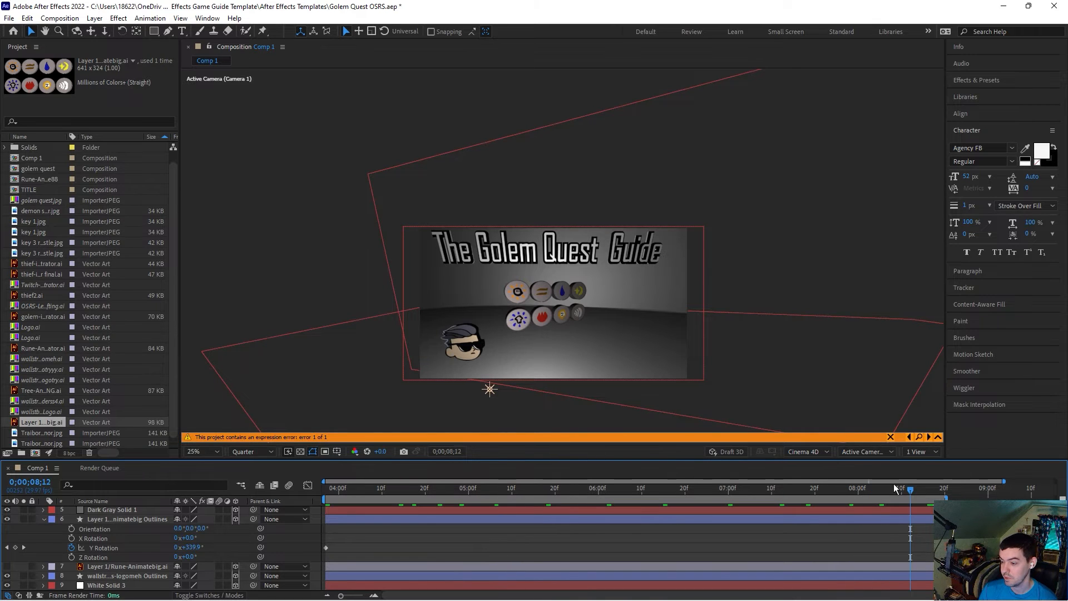
Step: Replace the title text with "Magic Levelling Guide OSRS"
click(43, 519)
scroll(125, 525, up, 2)
click(128, 510)
key(ctrl+t)
drag(661, 245, 420, 246)
text(M)
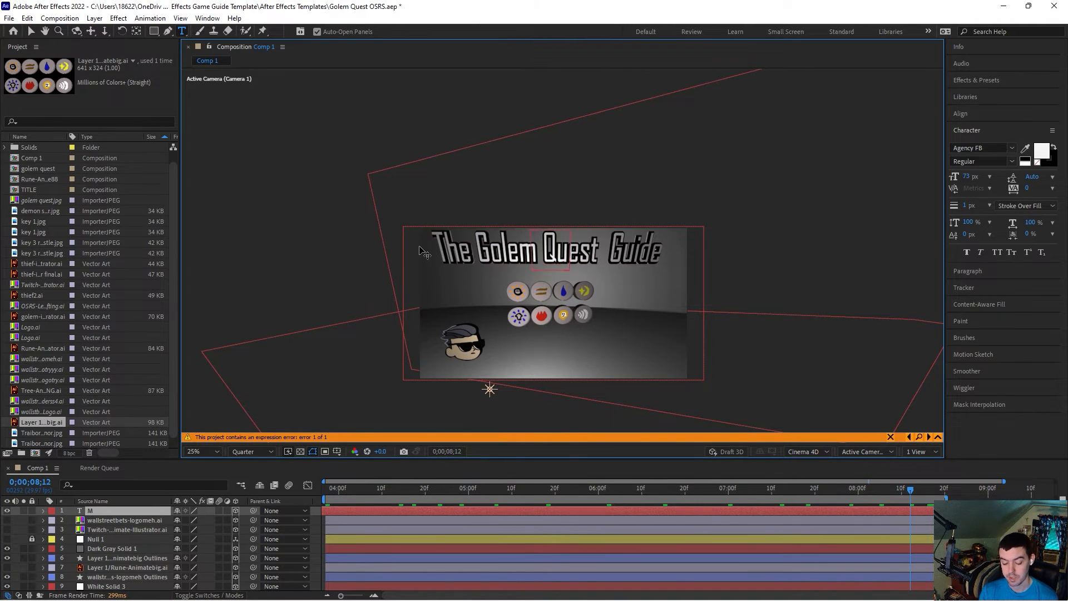
text(agic Levelling Guide)
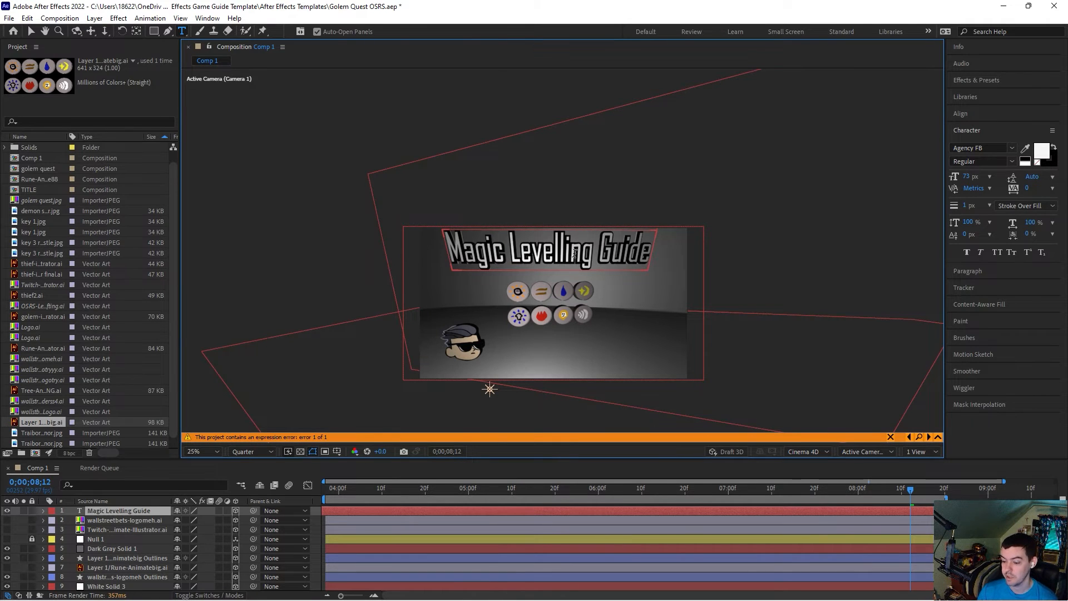
text( OSRS)
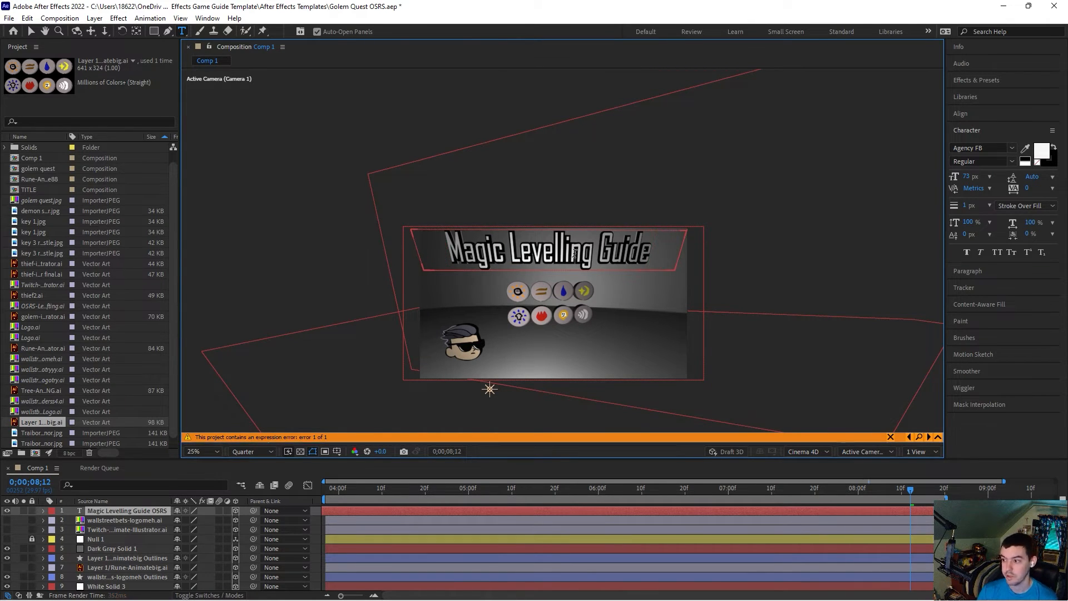
Step: Select all the title text and reduce its font size in two steps
drag(670, 256, 388, 256)
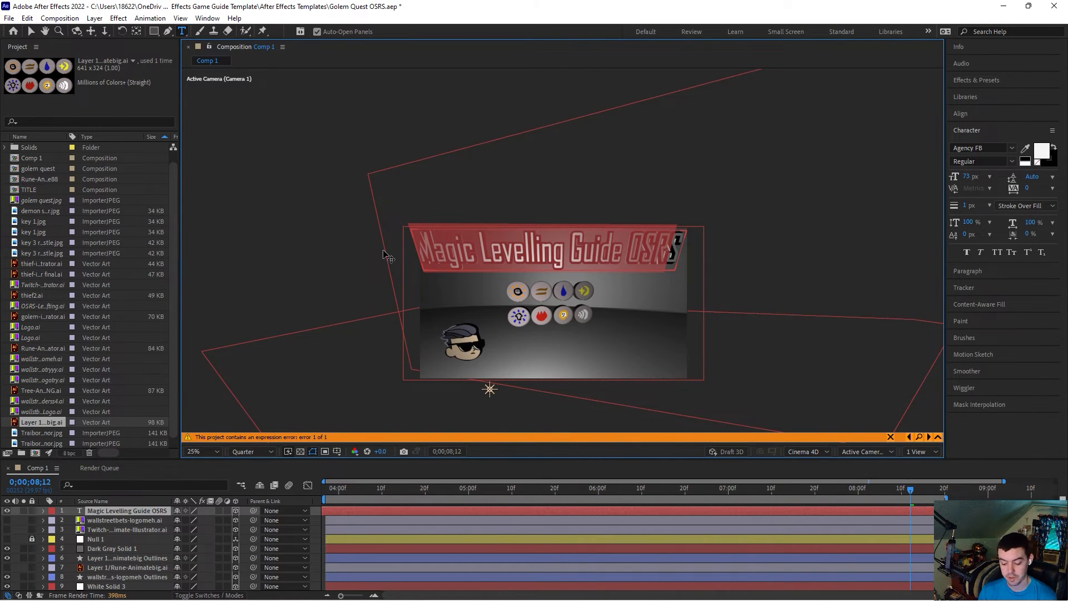
key(ctrl+shift+comma)
key(ctrl+shift+comma)
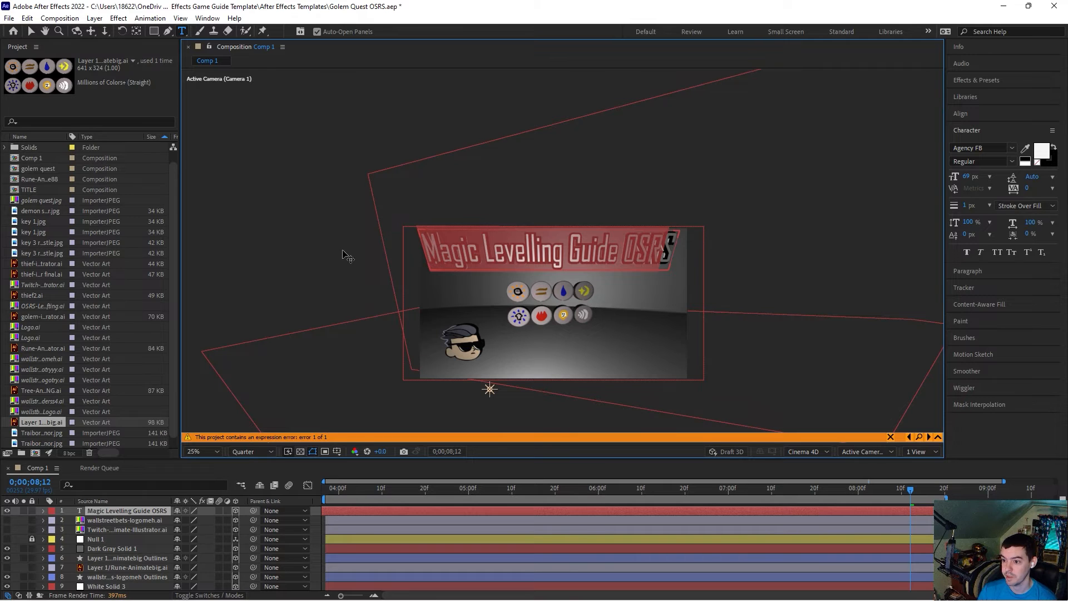
click(31, 32)
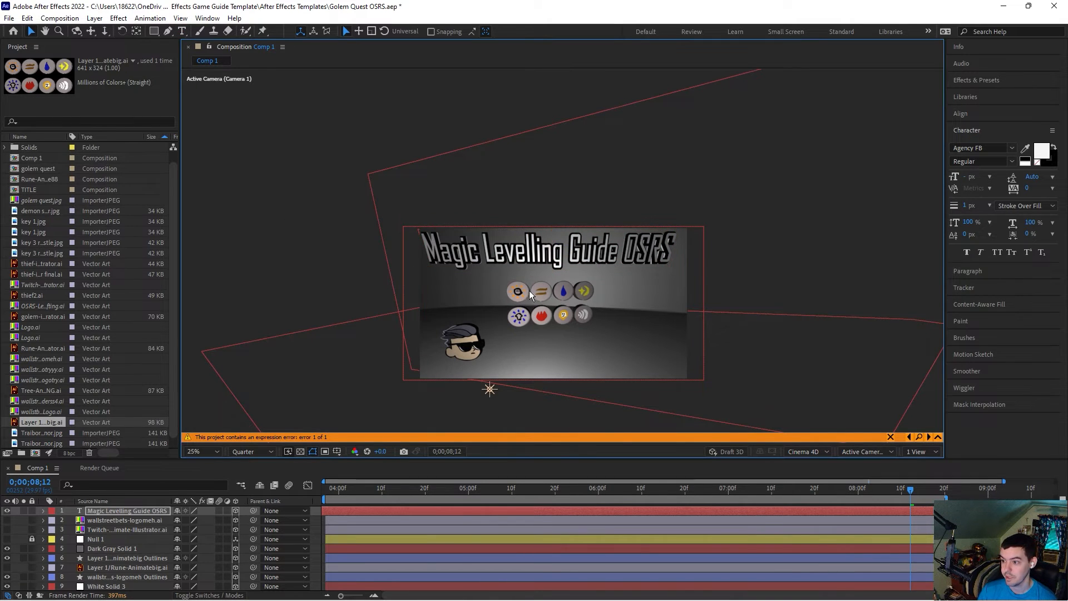
click(599, 257)
drag(599, 255, 603, 256)
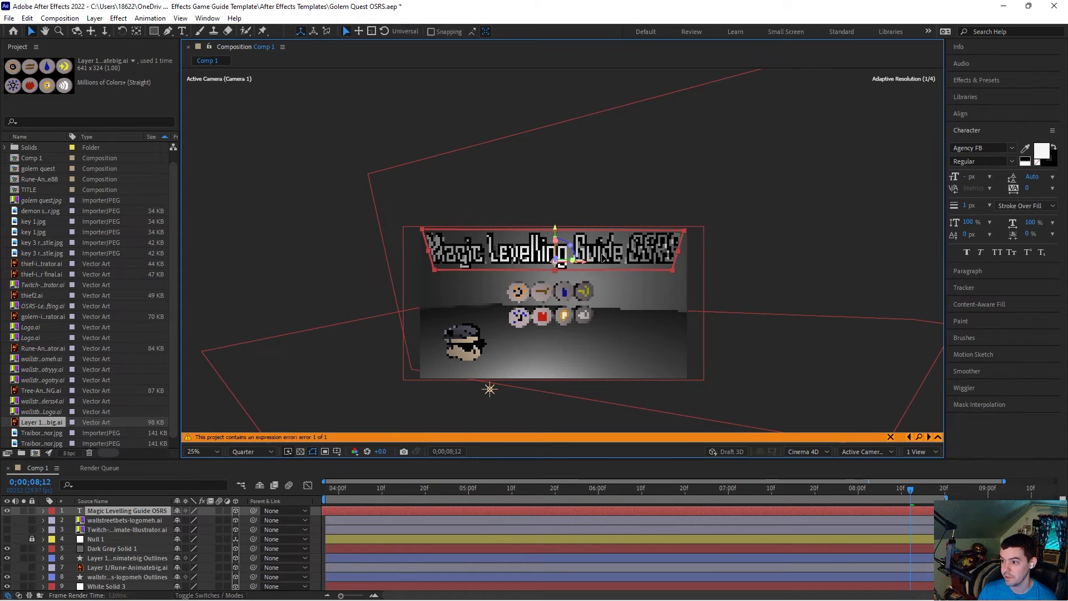
right_click(610, 255)
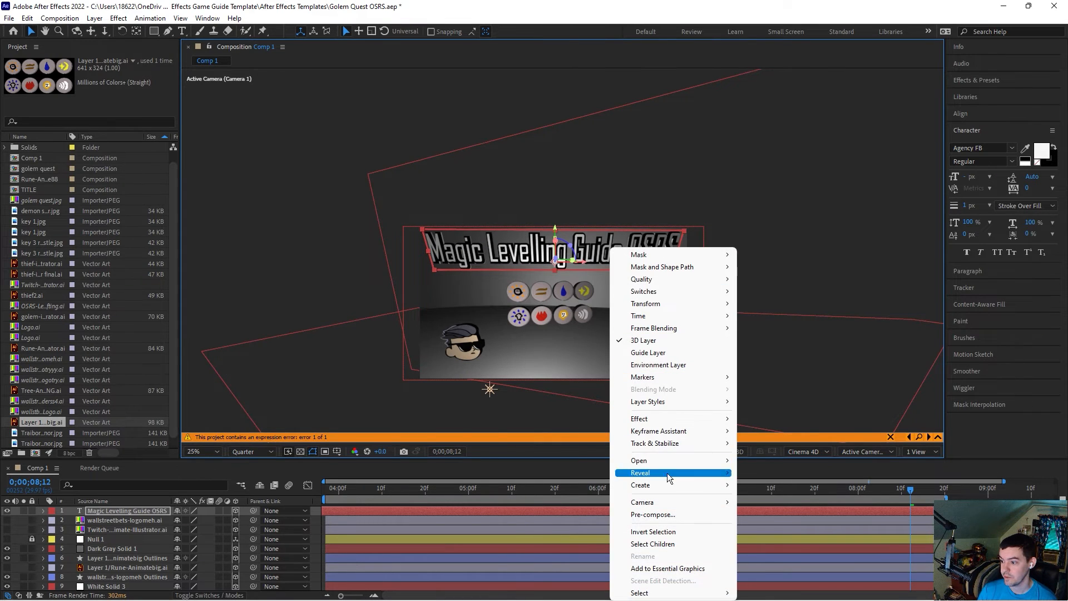
mouse_move(659, 459)
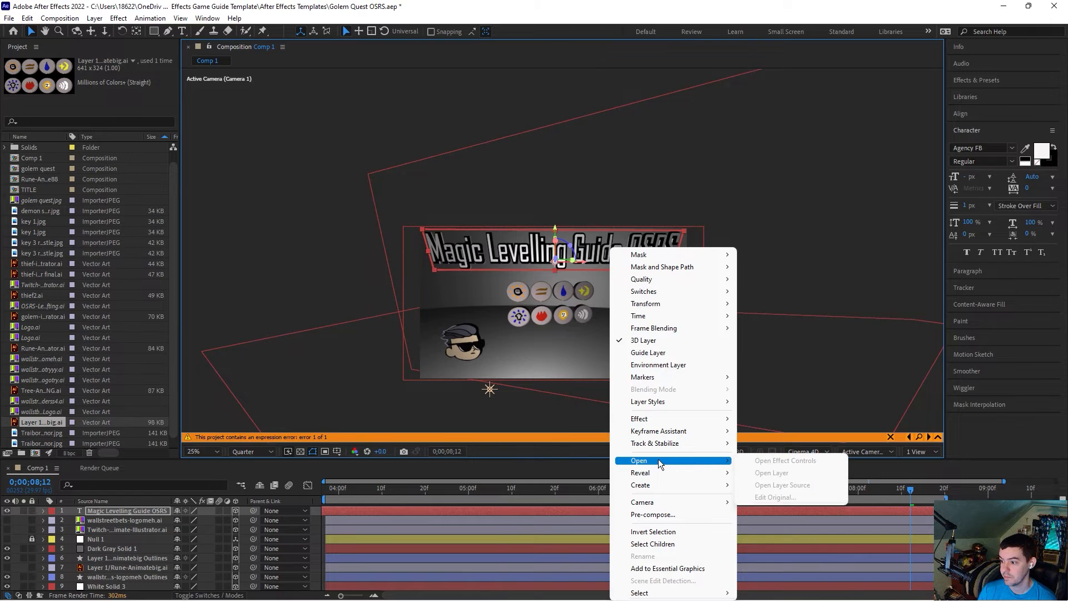
mouse_move(663, 419)
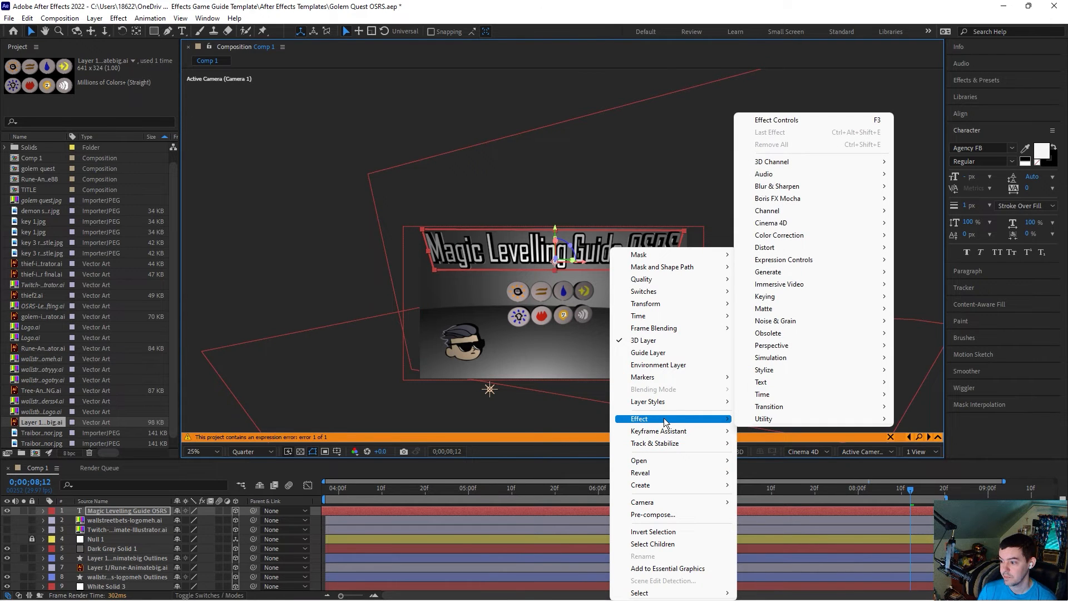
mouse_move(704, 303)
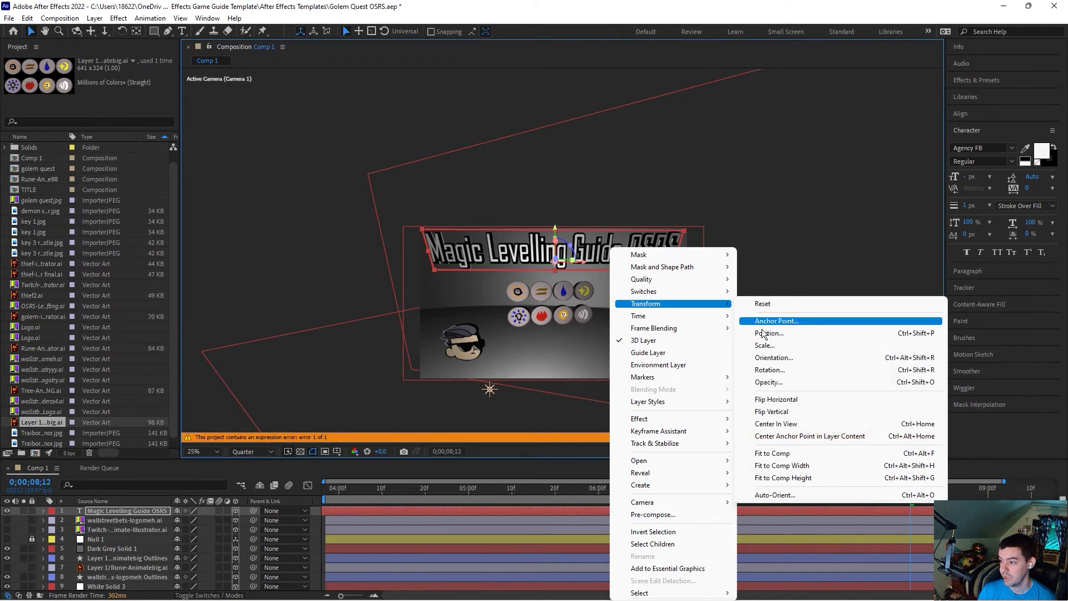
click(792, 495)
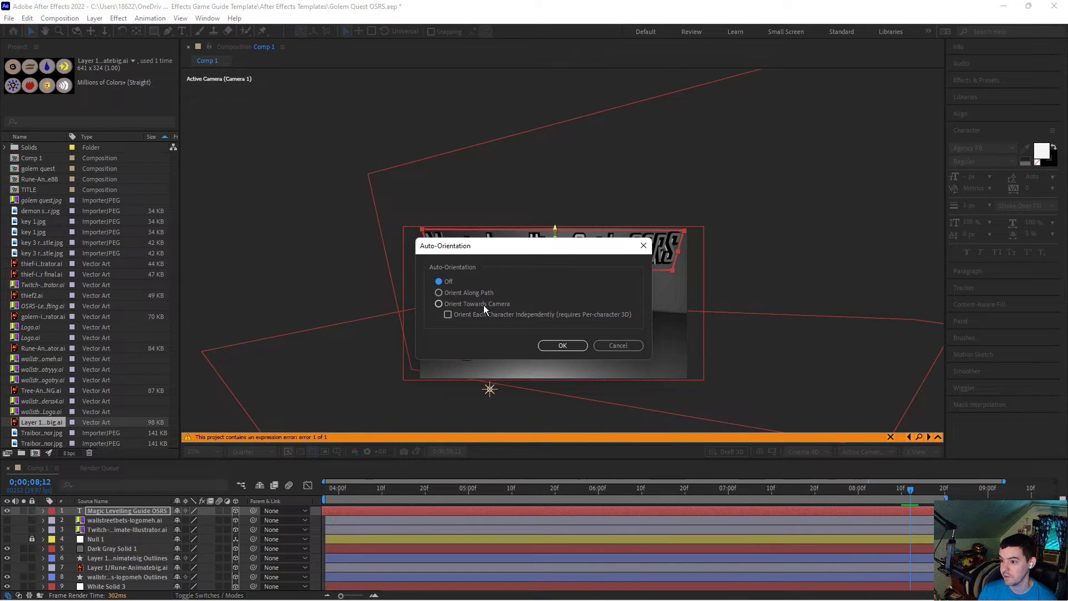
click(610, 345)
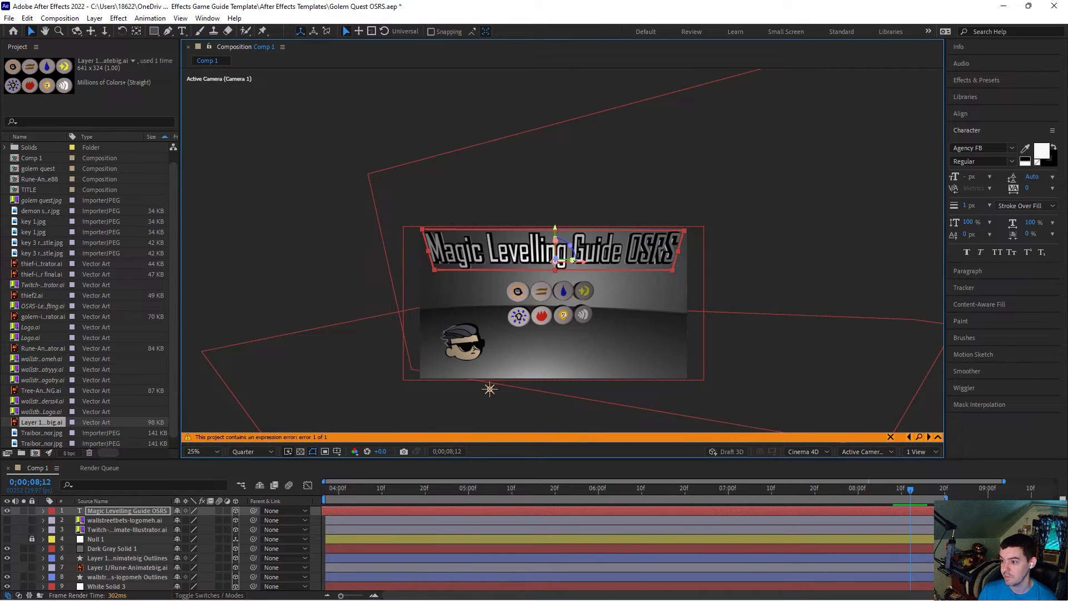
Step: Rotate the title text layer slightly in the viewer
drag(553, 269, 557, 266)
drag(572, 262, 563, 263)
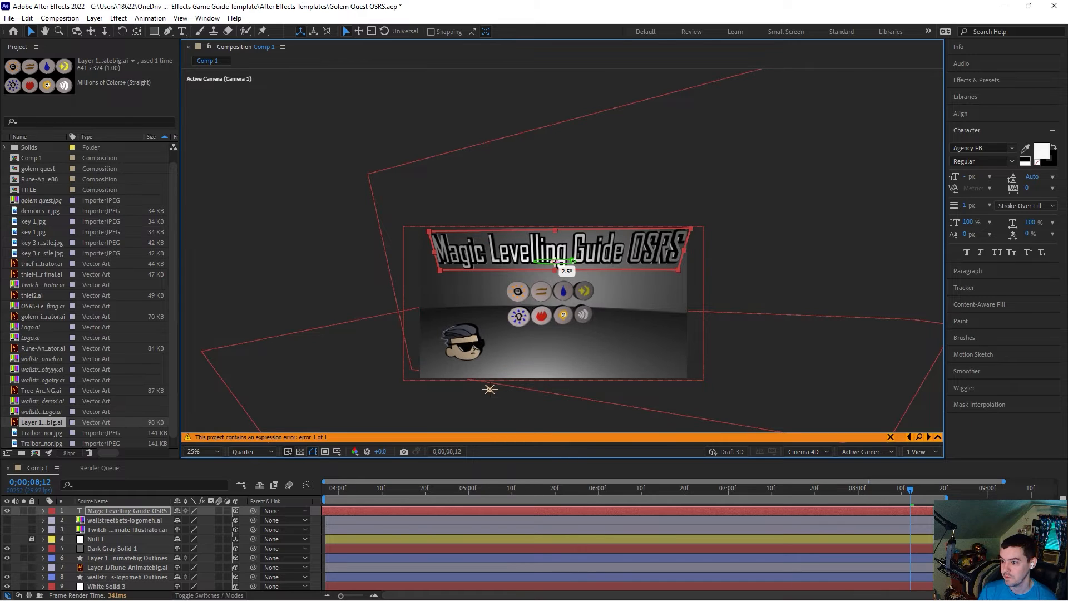
drag(559, 262, 573, 266)
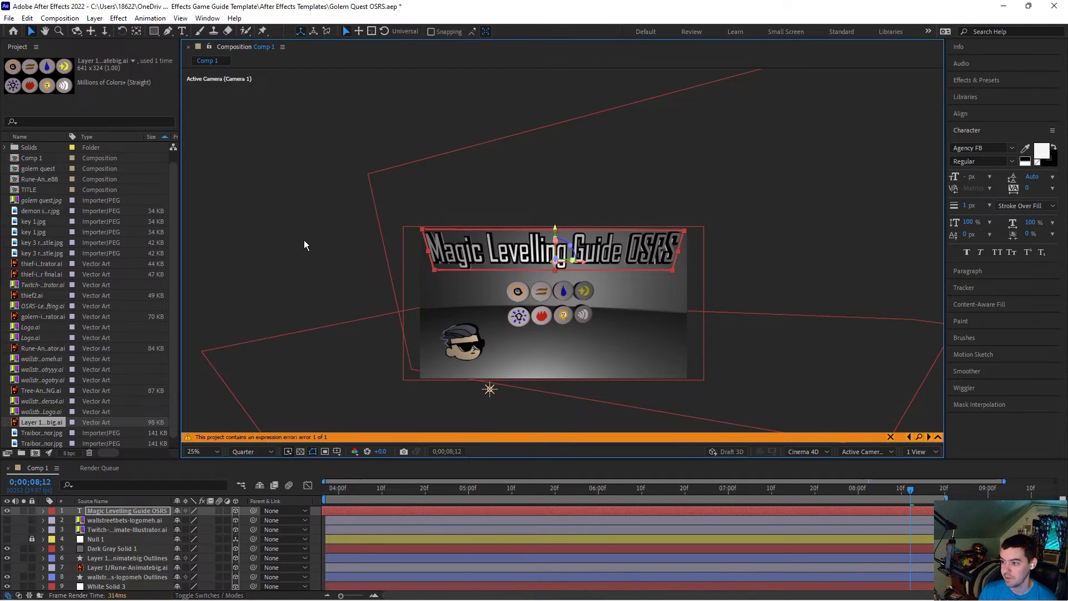
click(315, 272)
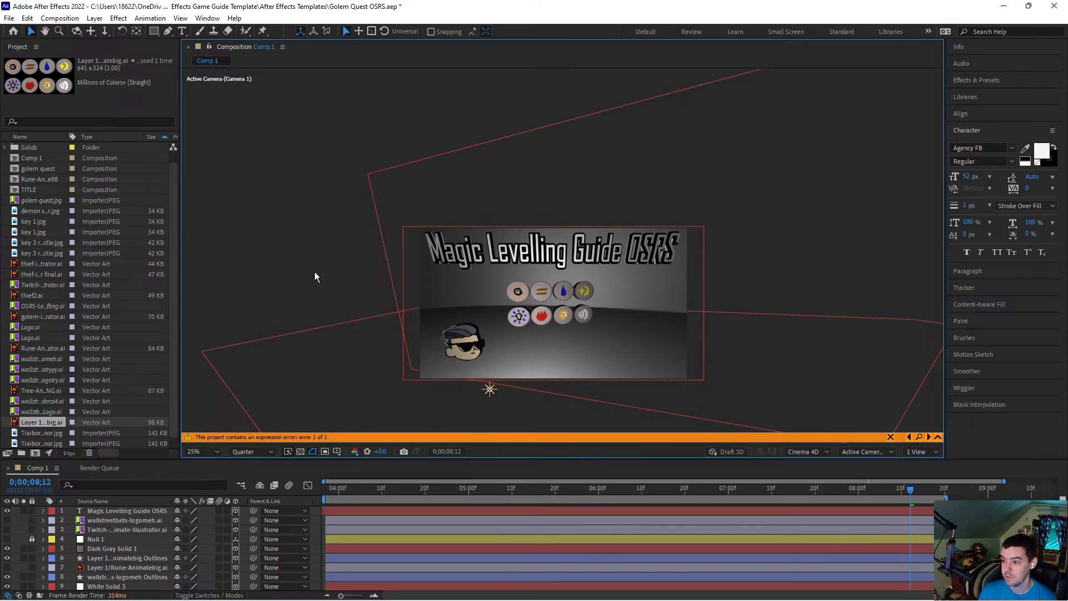
Step: Inspect the title text layer's Geometry Options
click(43, 511)
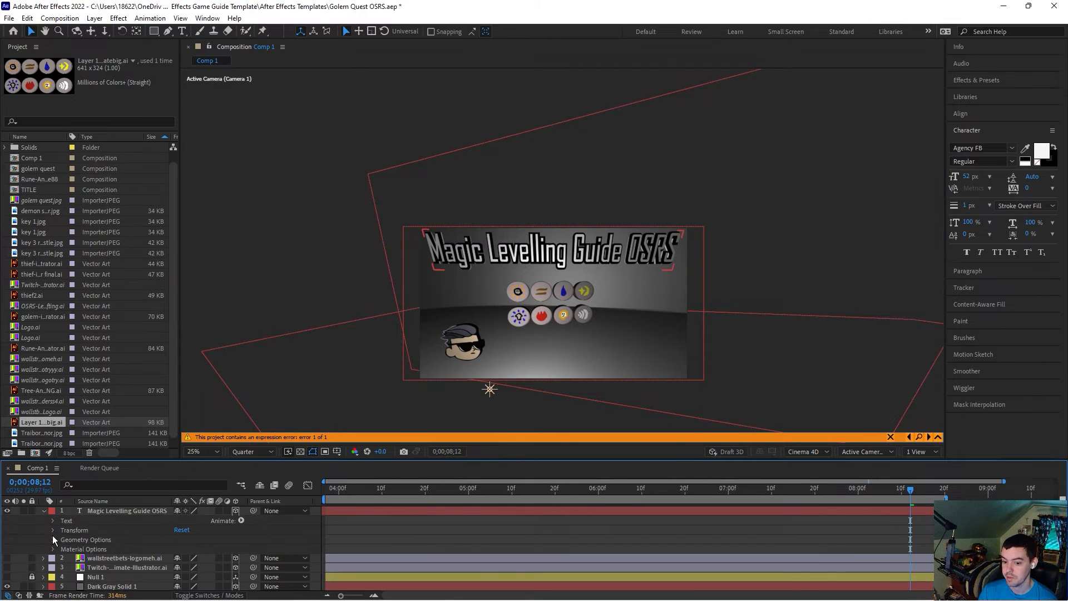
click(53, 539)
click(180, 568)
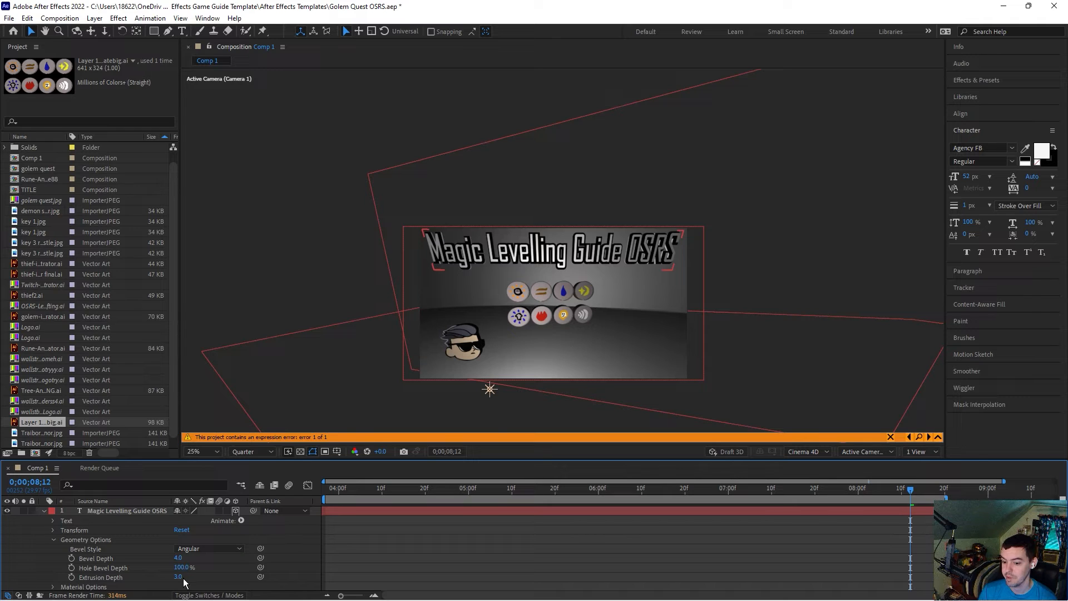
click(53, 540)
Step: Create a new text box above the scene with the text "Magic text" and select it
click(182, 32)
drag(654, 188, 421, 138)
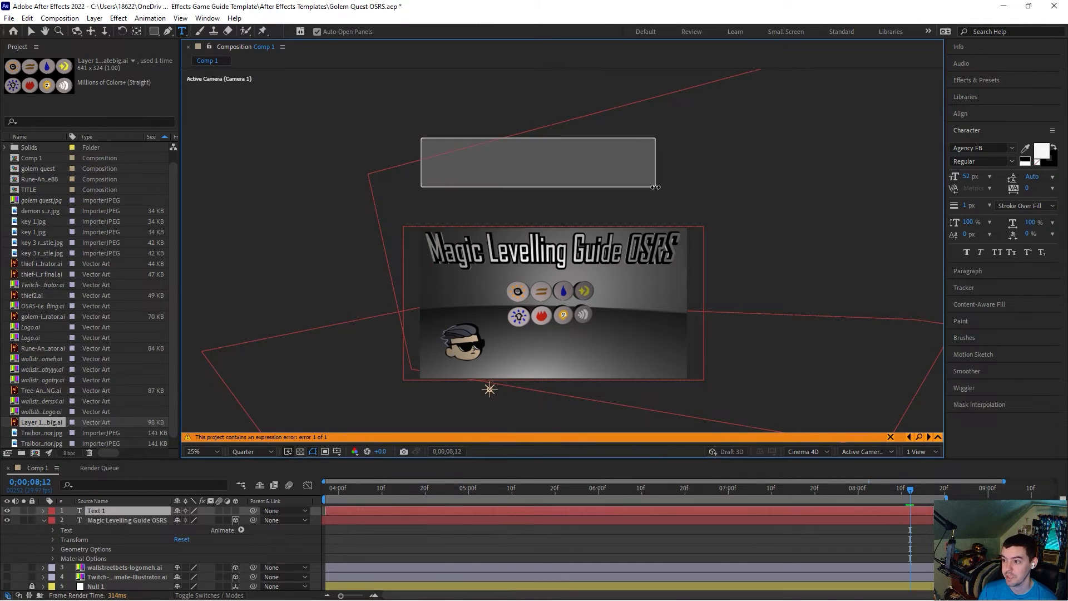
text(M)
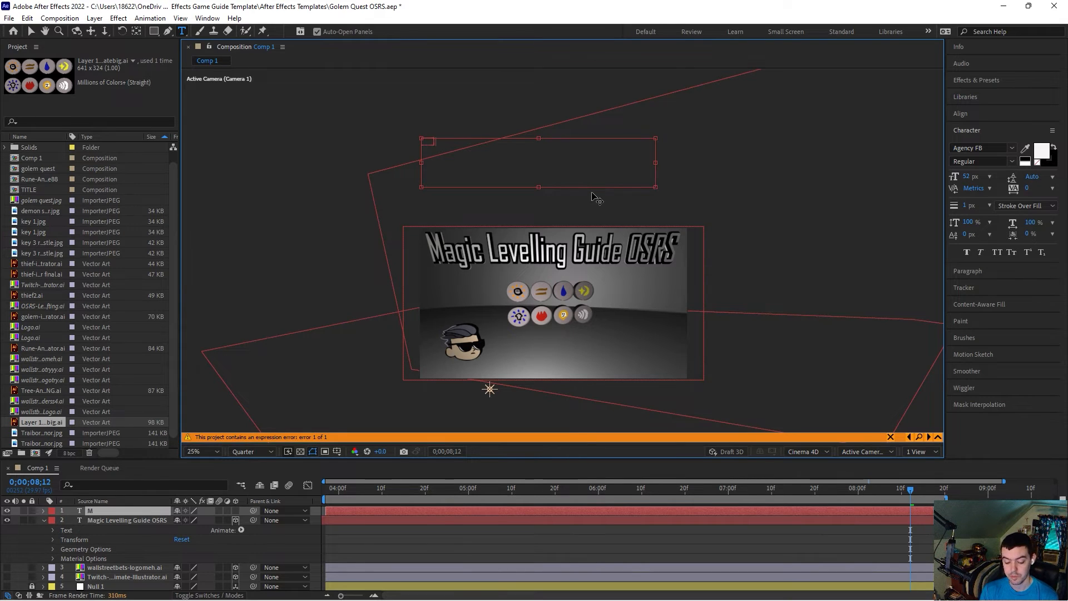
text(agic text)
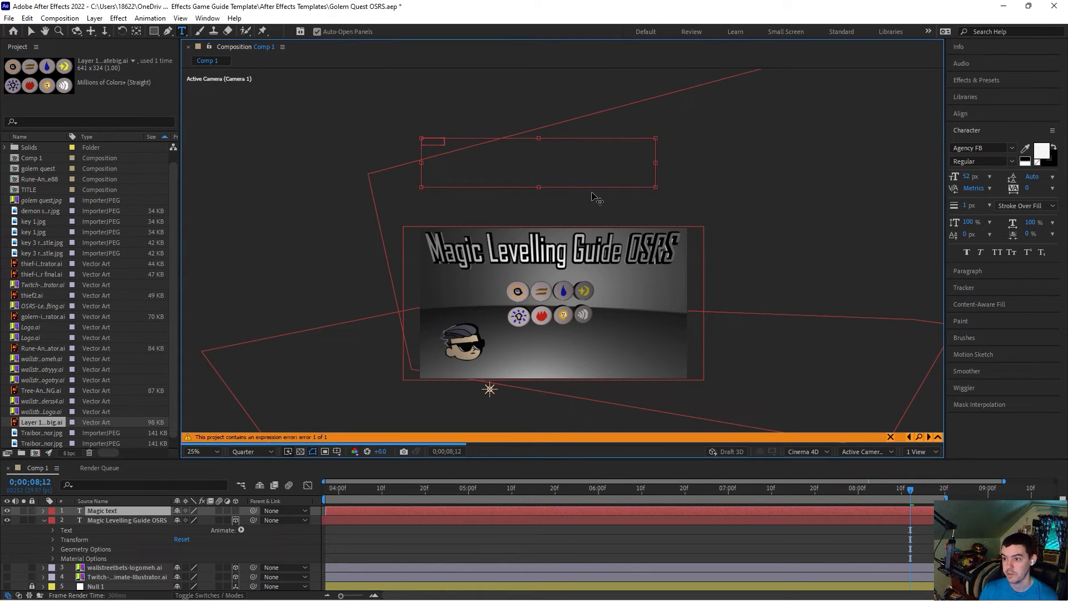
drag(445, 143, 385, 141)
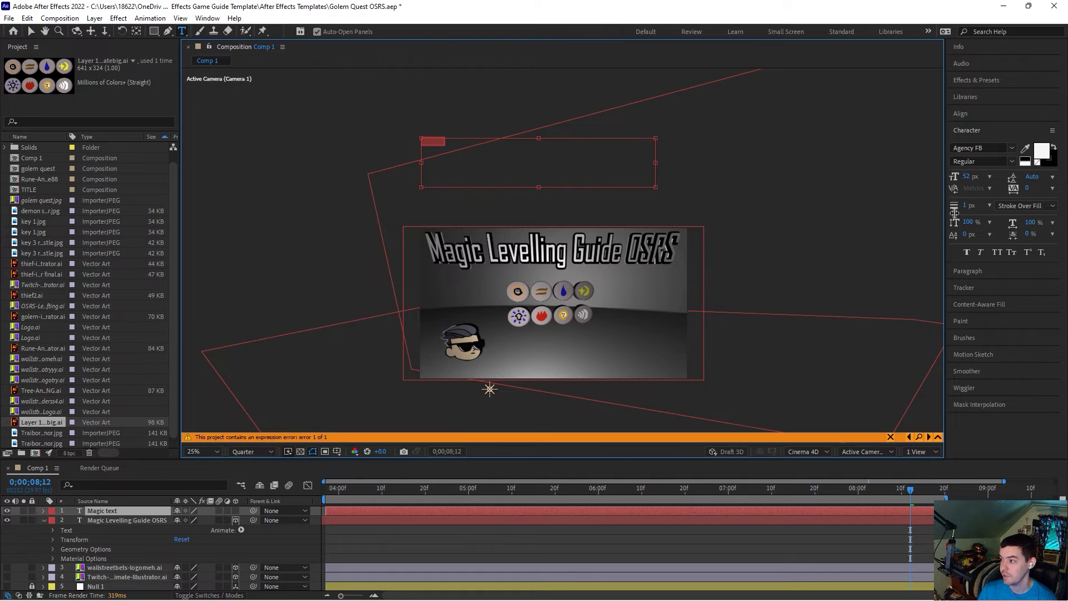
Step: Set the new text's font size to 55 px
click(967, 178)
text(55)
key(Return)
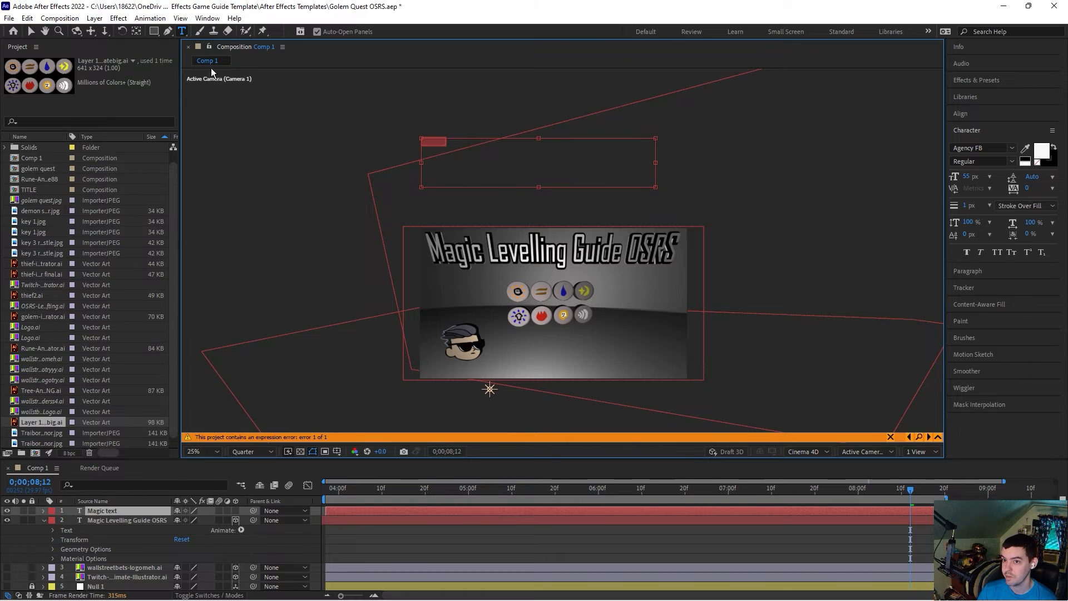
click(30, 31)
drag(466, 230, 457, 292)
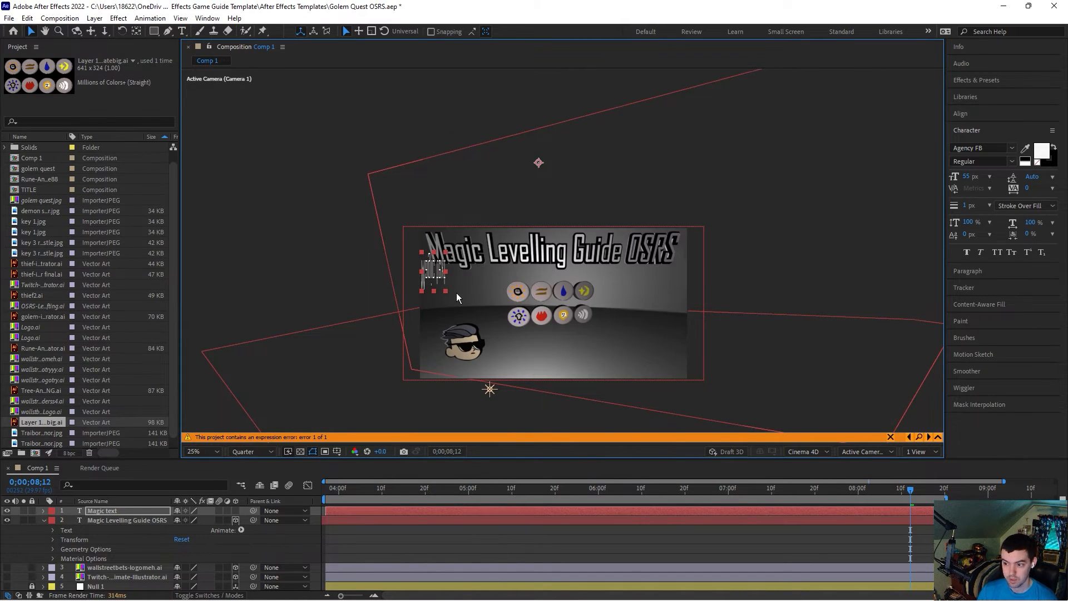
key(ctrl+z)
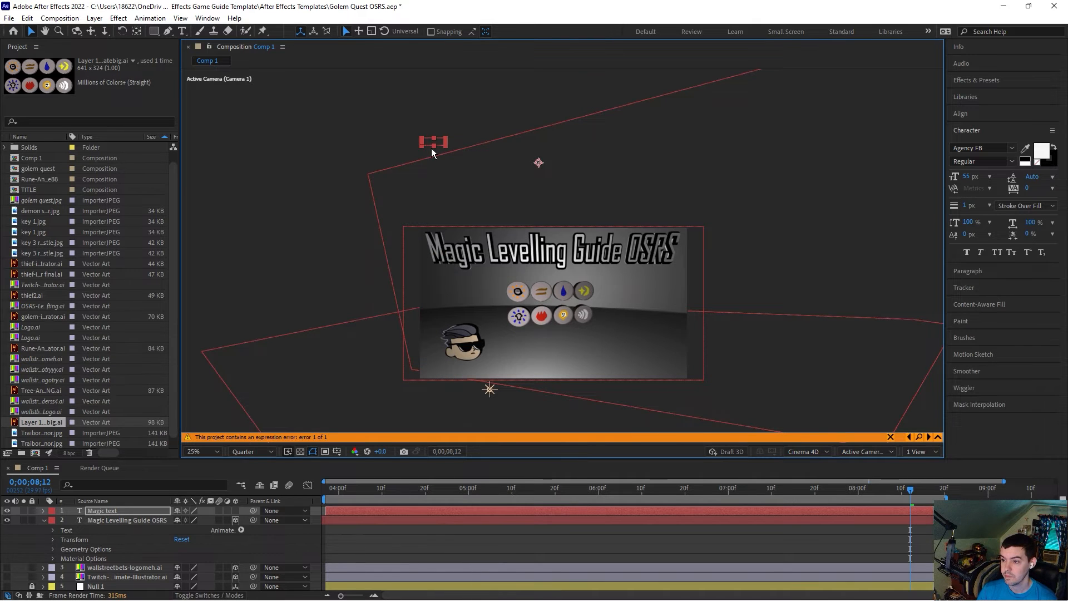
Step: Move the "Magic text" box down beside the upper row of runes
key(period)
scroll(396, 147, up, 3)
scroll(390, 148, down, 4)
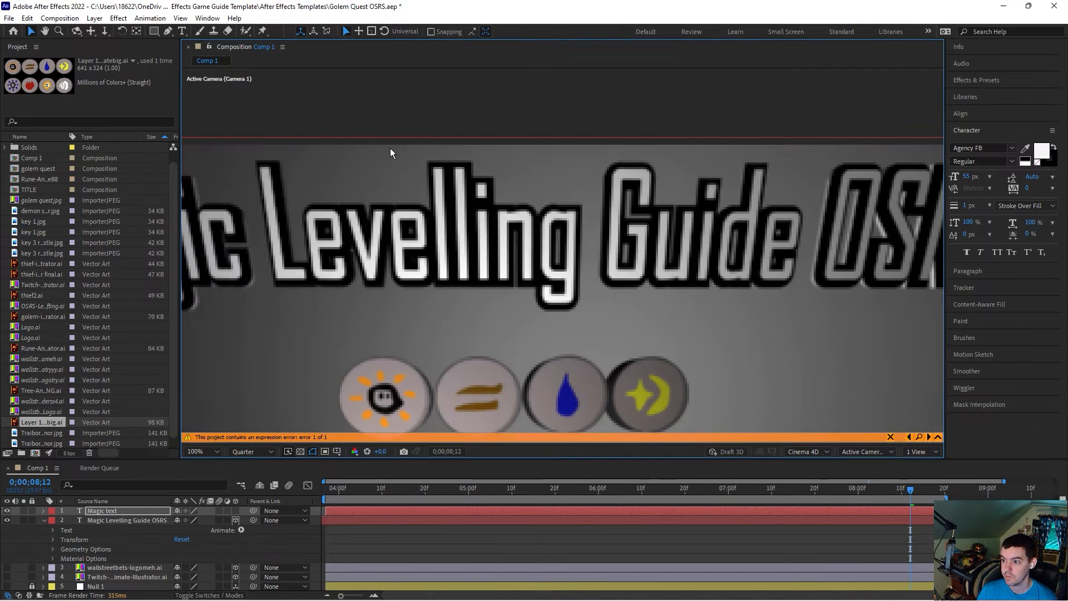
drag(427, 140, 484, 306)
Step: Scale the "Magic text" layer to 270%
key(ctrl+t)
click(126, 512)
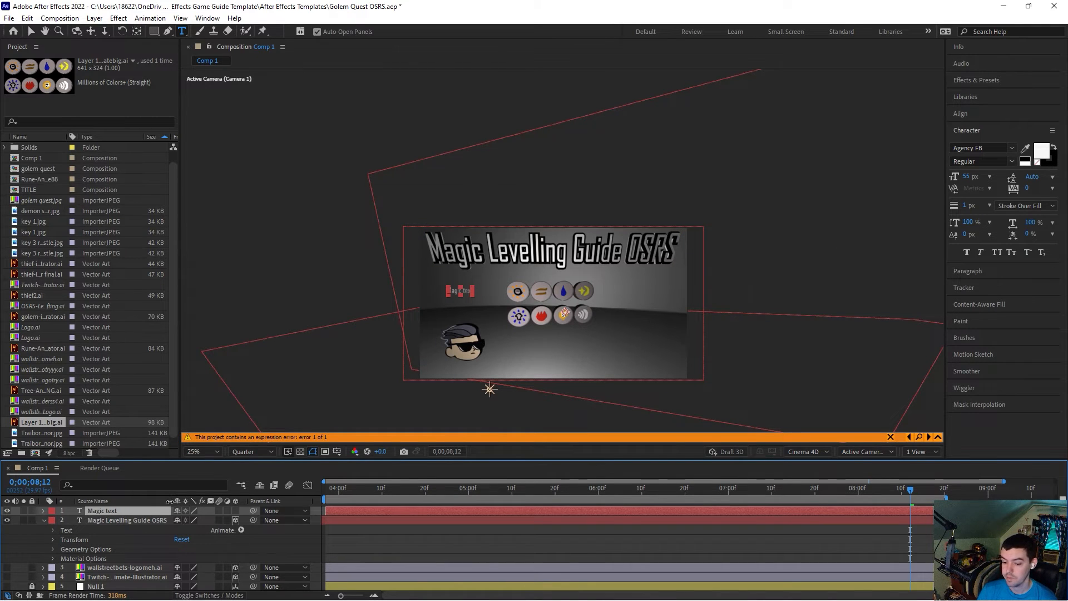
click(42, 511)
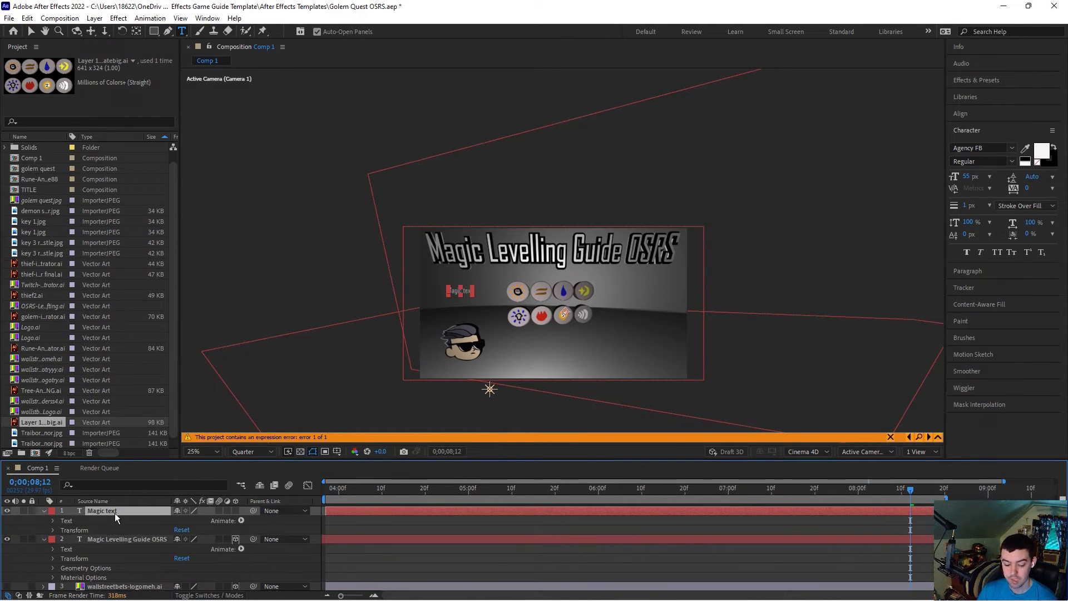
key(s)
drag(192, 519, 301, 297)
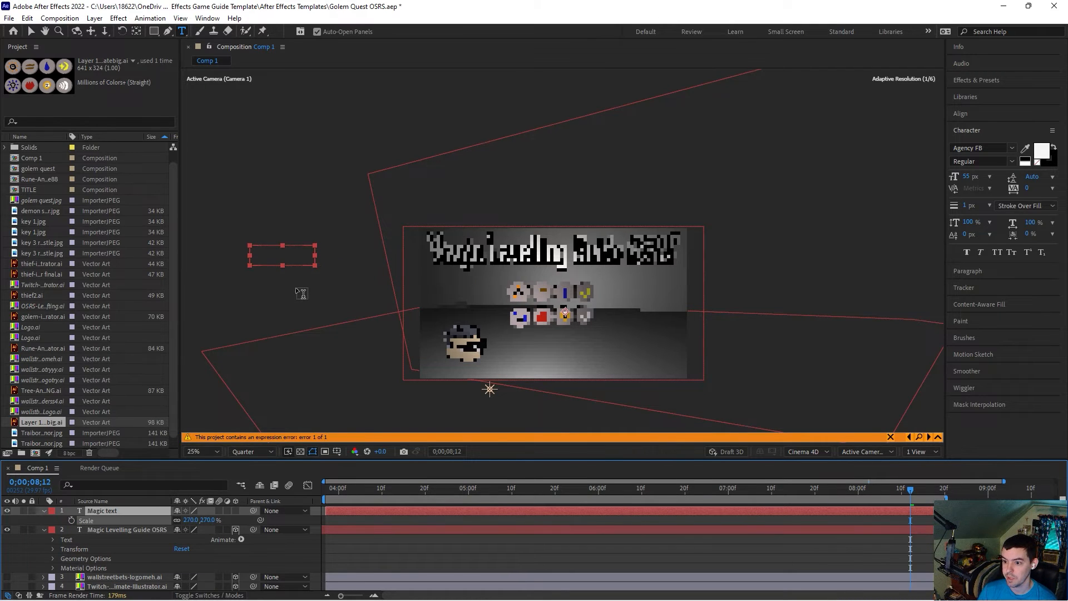
Step: Position the "Magic text" just left of the upper rune row and make it a 3D layer
click(31, 31)
drag(282, 263, 466, 295)
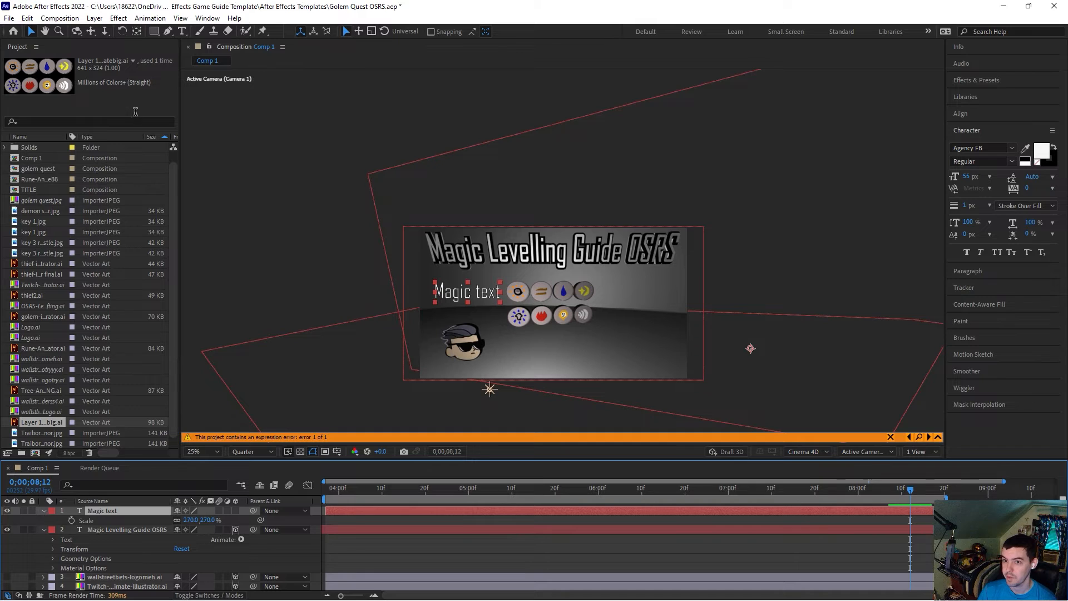
click(182, 31)
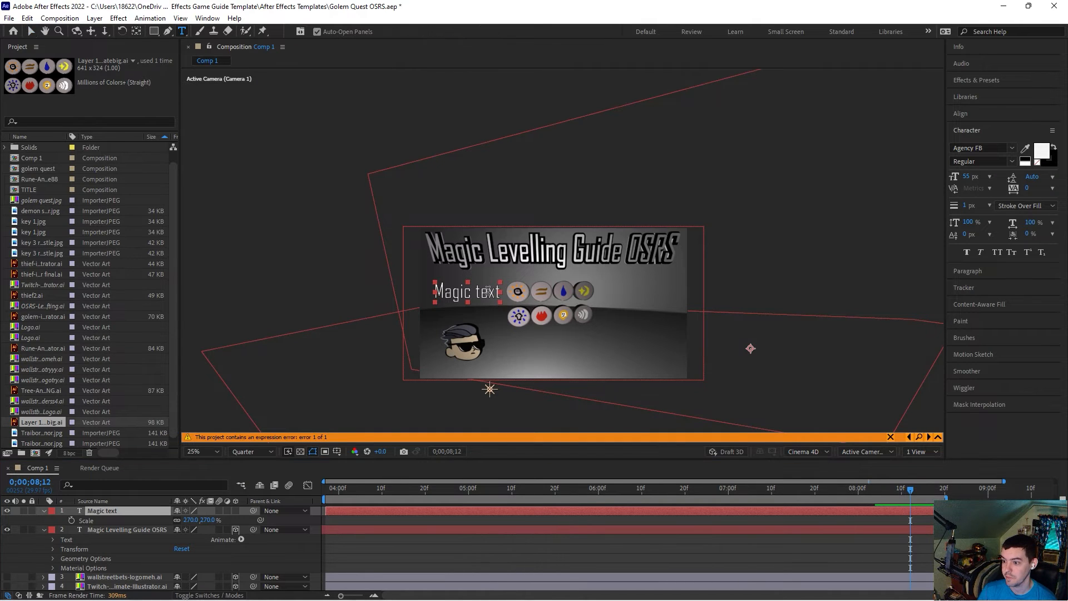
click(235, 510)
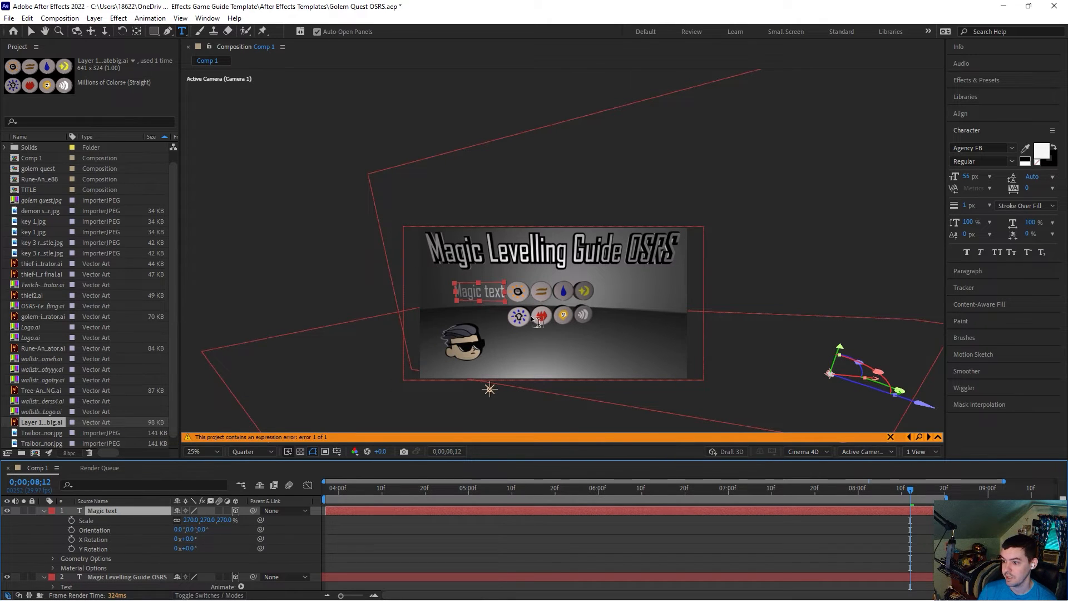
Step: Expand the "Magic text" layer's Geometry Options, then delete the layer
click(44, 511)
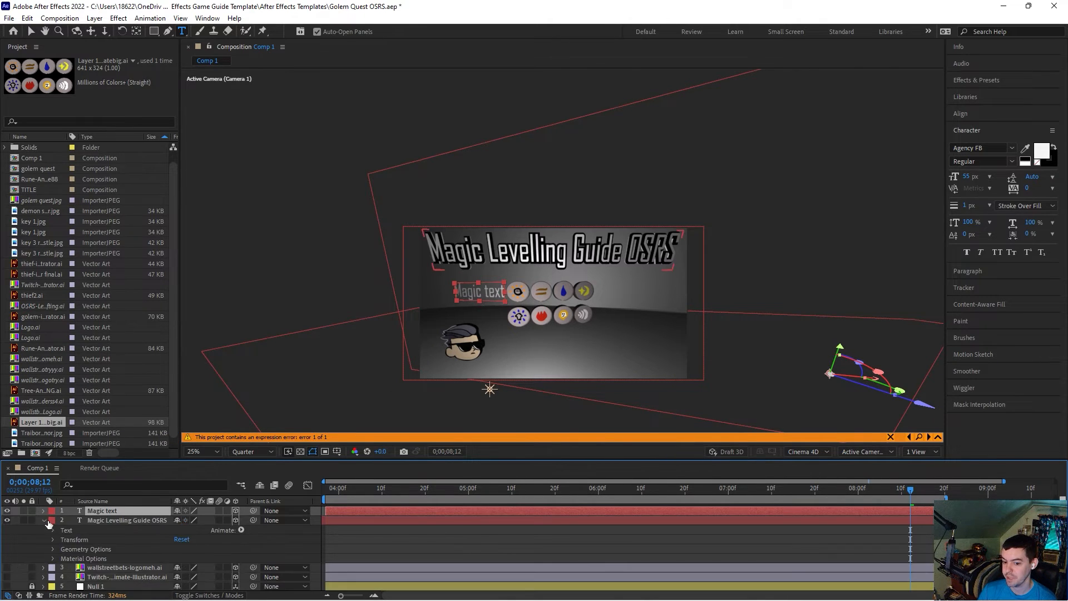
click(43, 510)
click(53, 526)
click(54, 539)
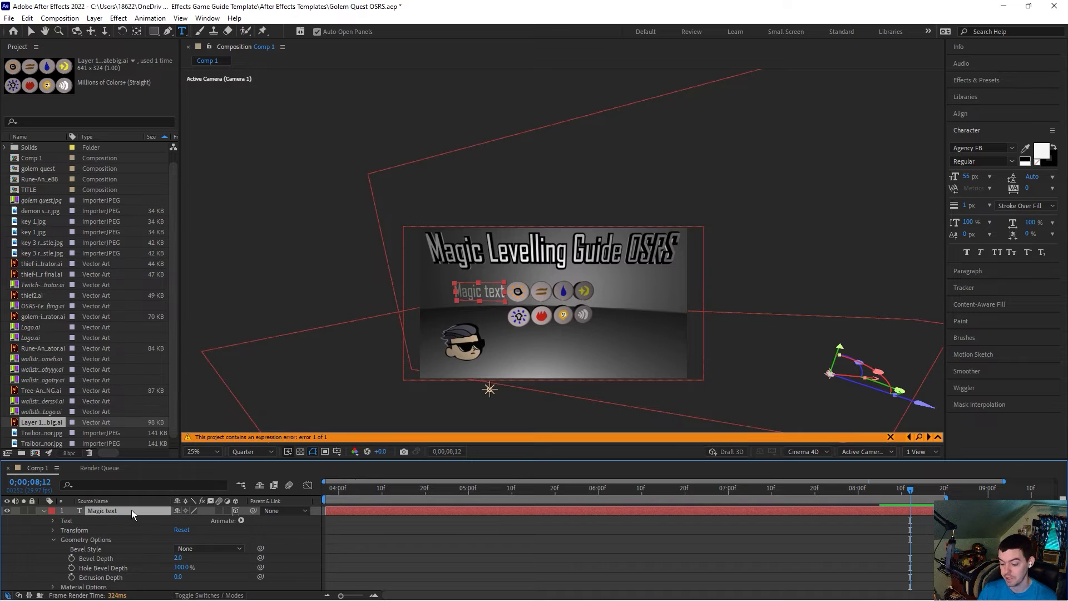
key(Delete)
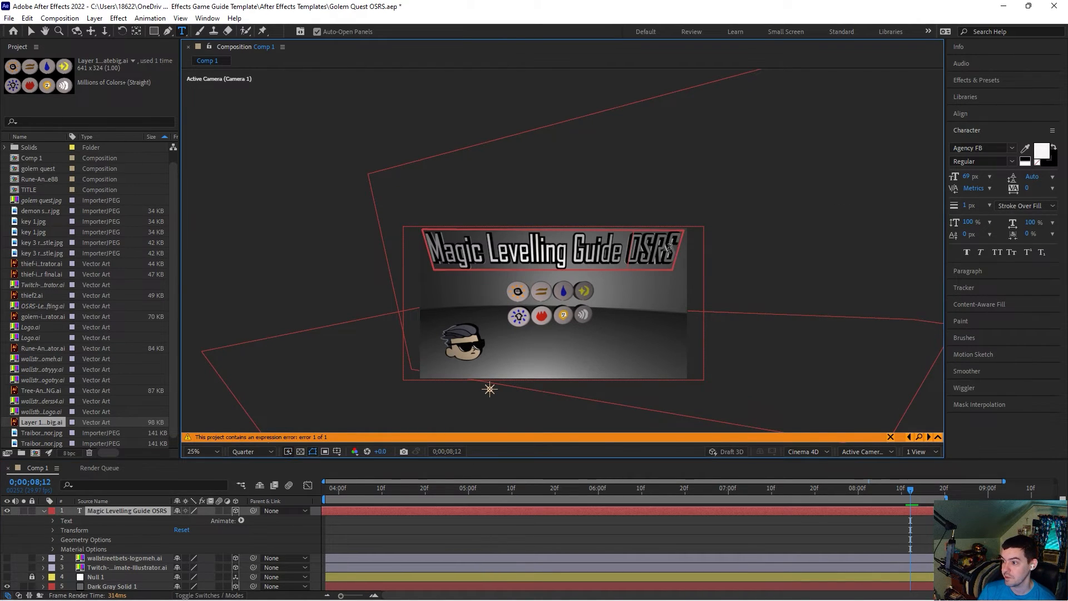
Step: Select "OSRS" in the title and set its fill colour to yellow FCFF00
drag(677, 247, 627, 251)
click(1041, 150)
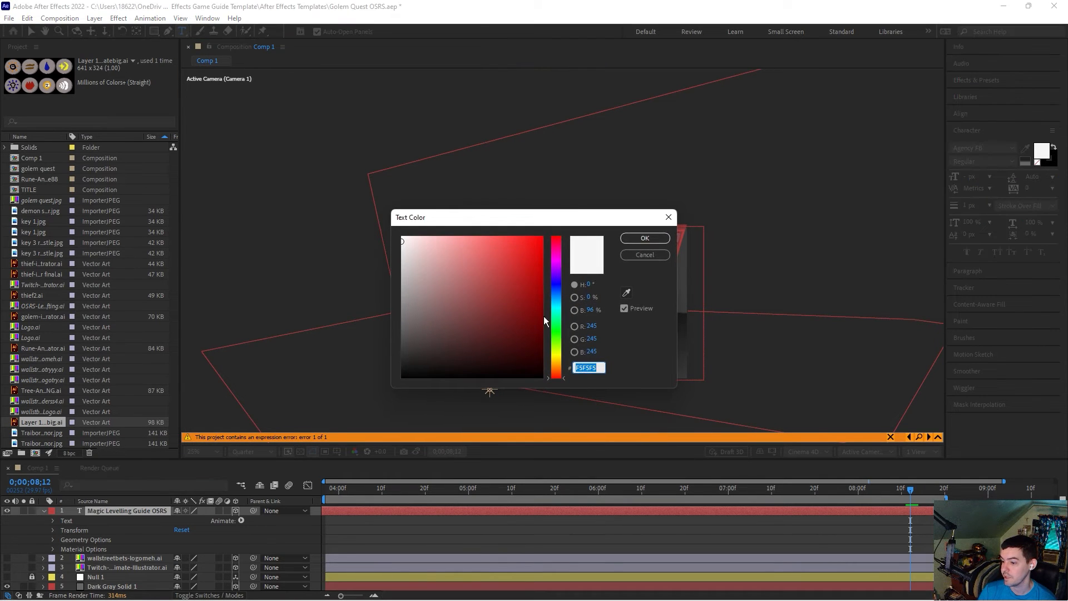
click(555, 348)
click(564, 354)
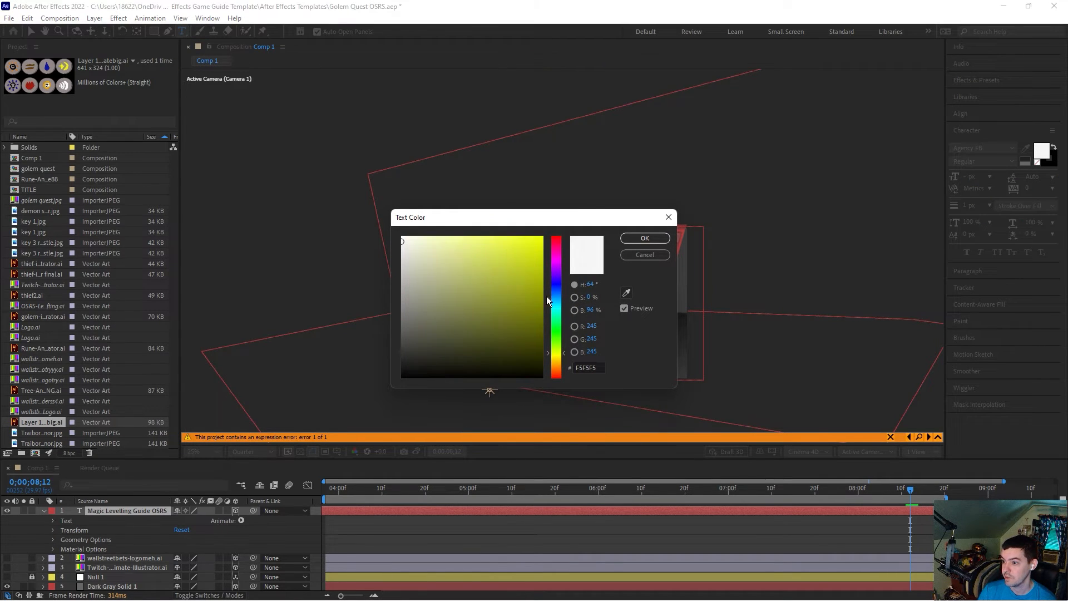
click(522, 253)
click(533, 245)
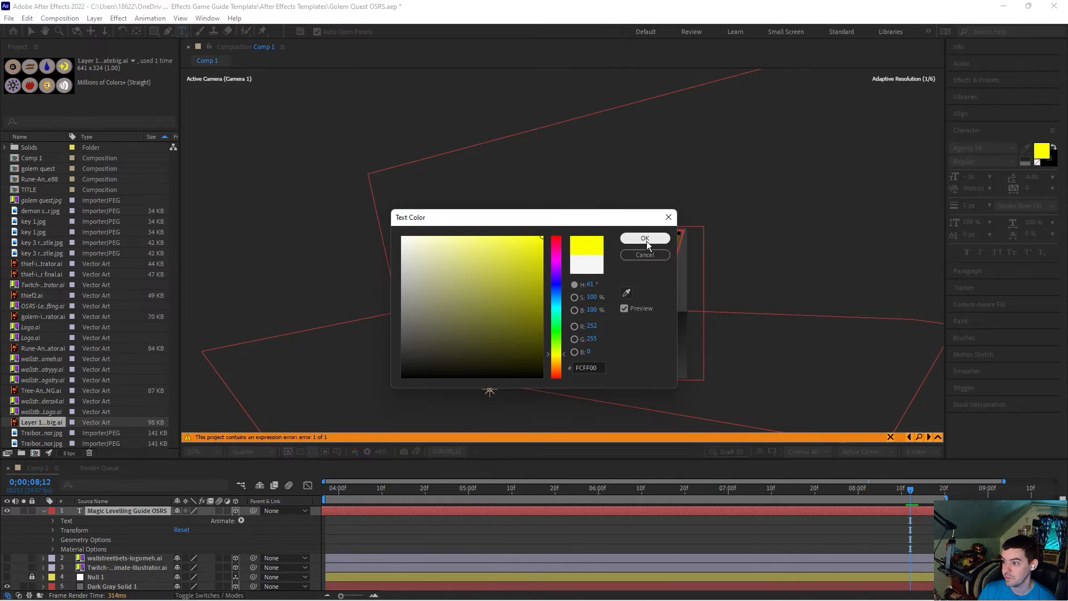
click(645, 238)
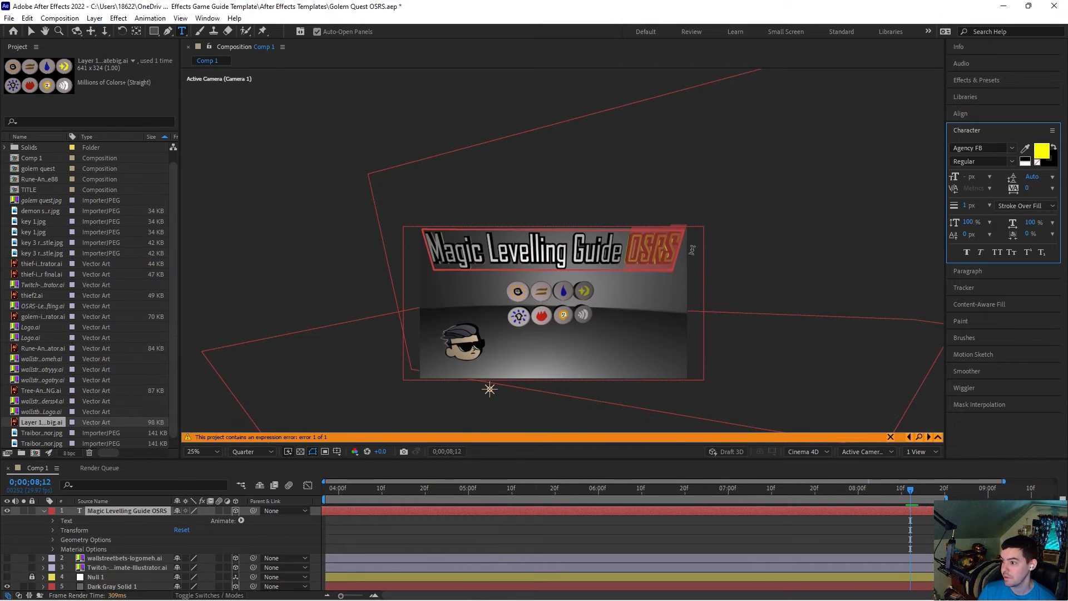
Step: Set the stroke colour of the selected "OSRS" characters to blue
click(1053, 163)
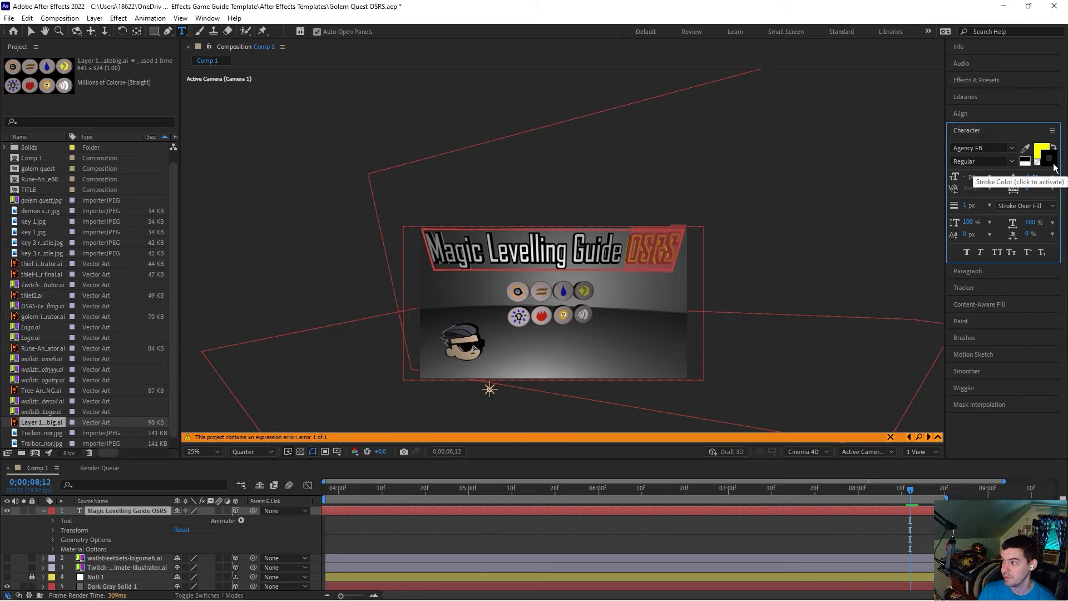
click(1054, 163)
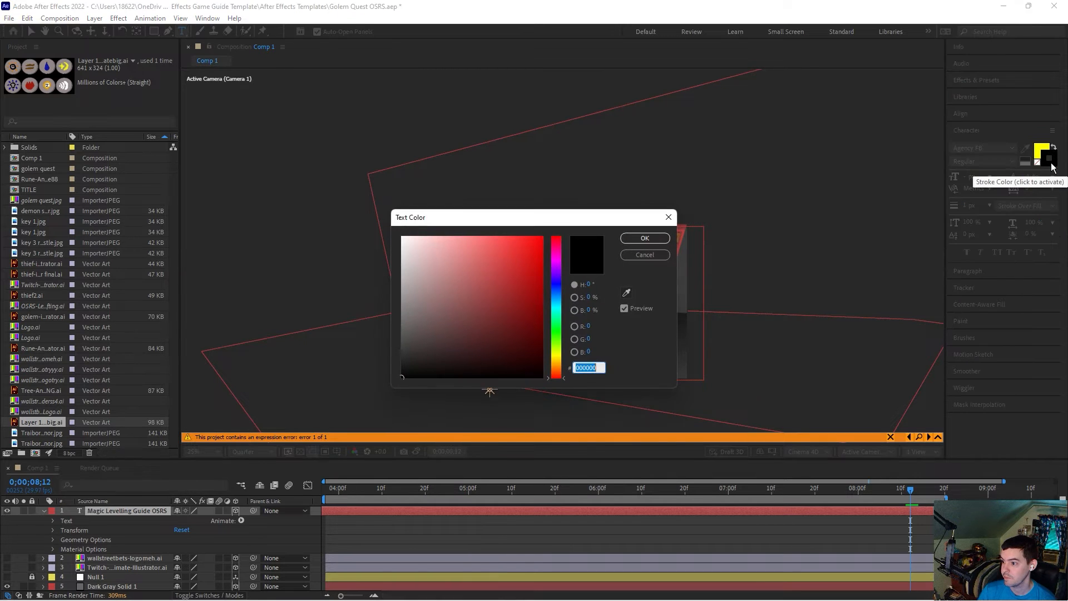
click(556, 287)
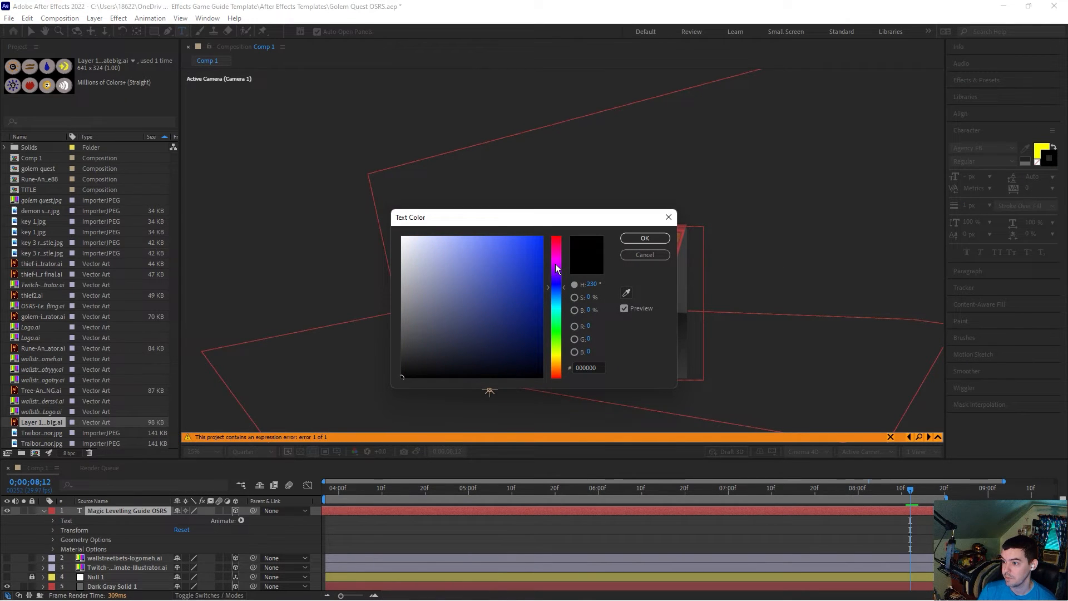
click(534, 255)
click(645, 239)
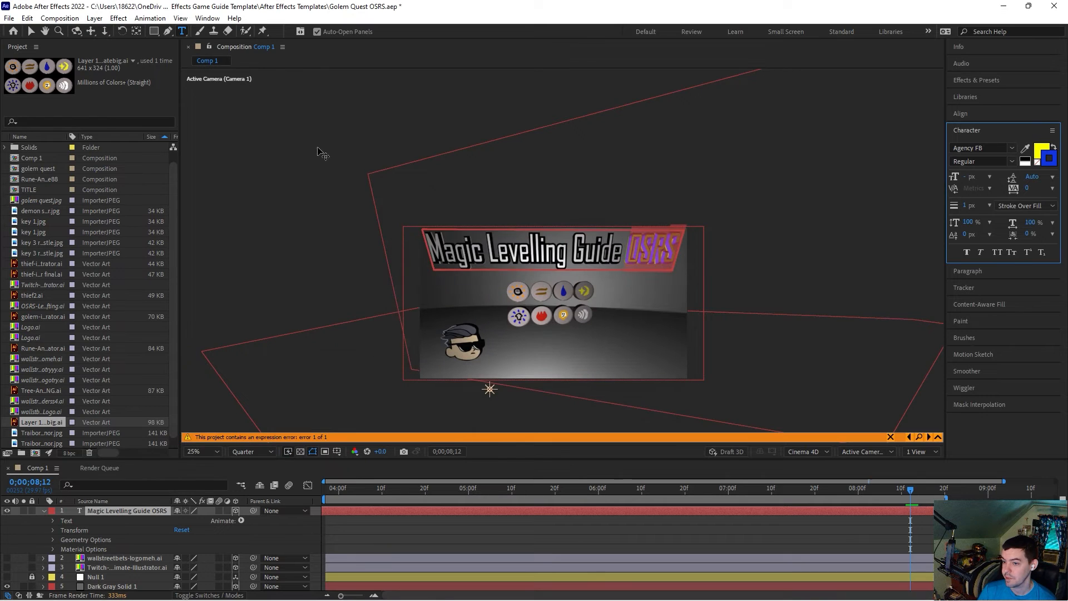
Step: Undo the stroke colour, fill colour and layer deletion changes
click(31, 31)
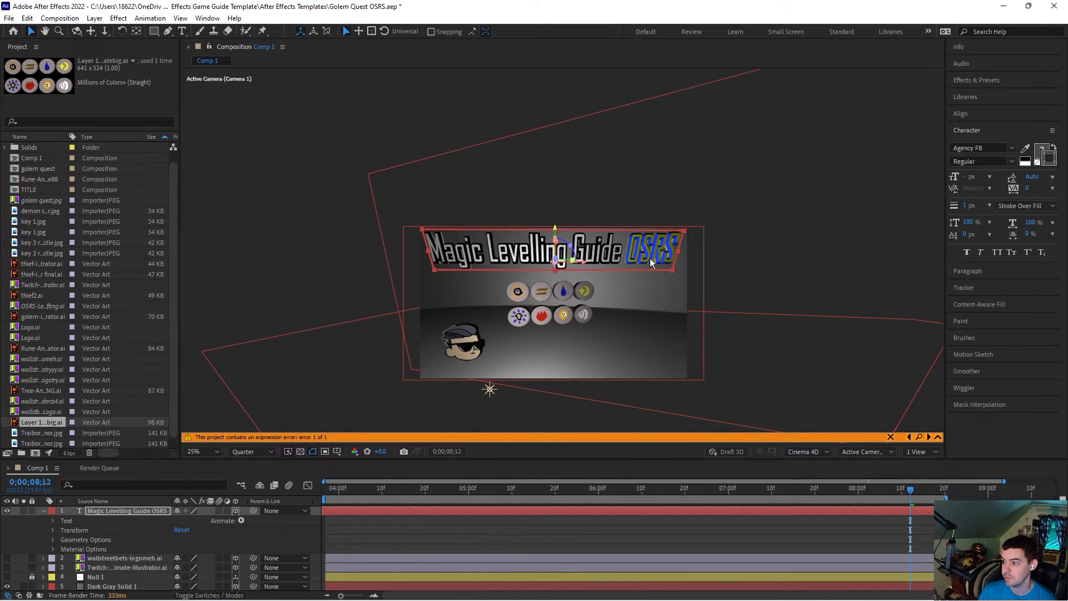
key(ctrl+z)
key(ctrl+z)
key(ctrl+z)
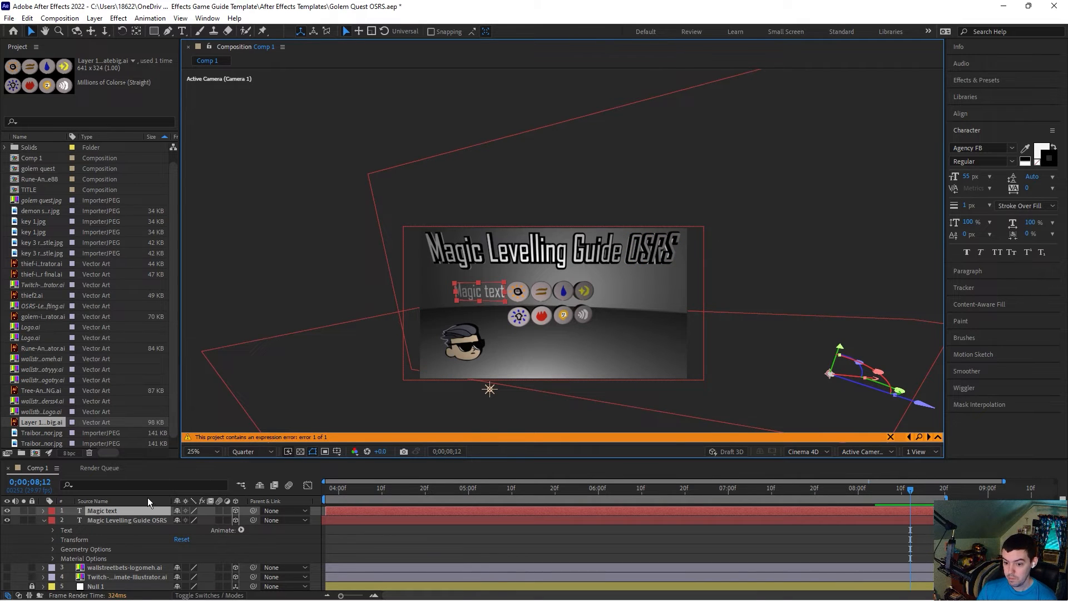
Step: Delete the "Magic text" layer and collapse the title layer
key(Delete)
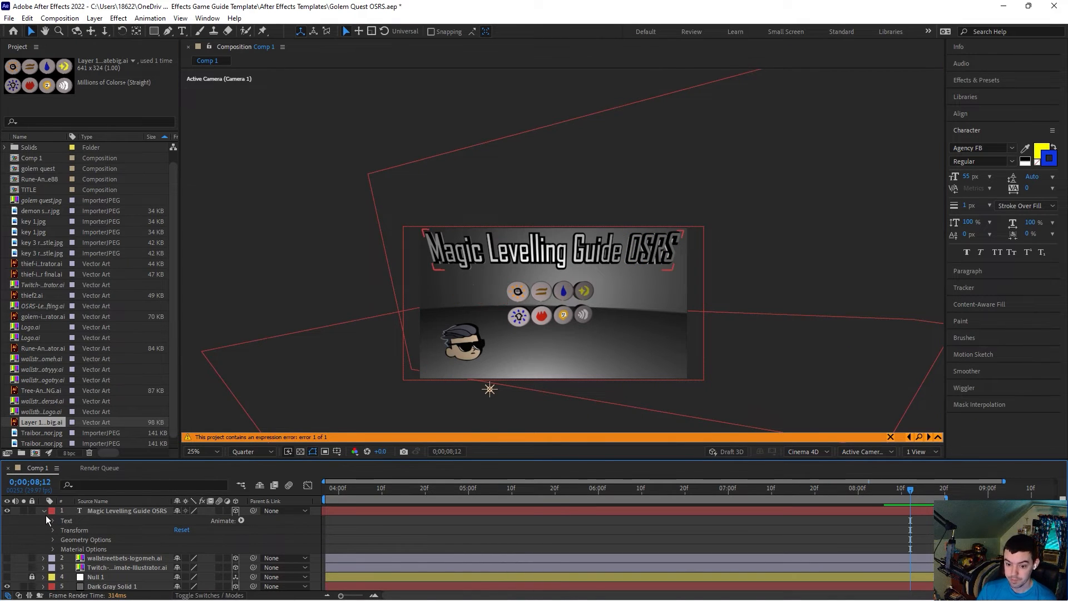
click(44, 510)
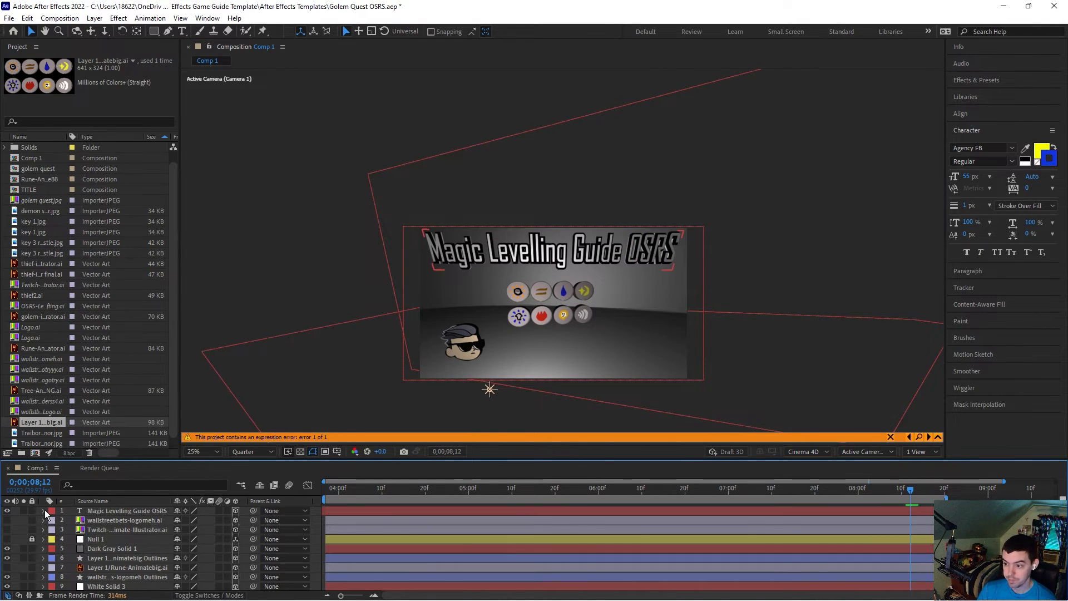
Step: Try saving the frame at 0;00;03;28 as a Photoshop file
click(331, 487)
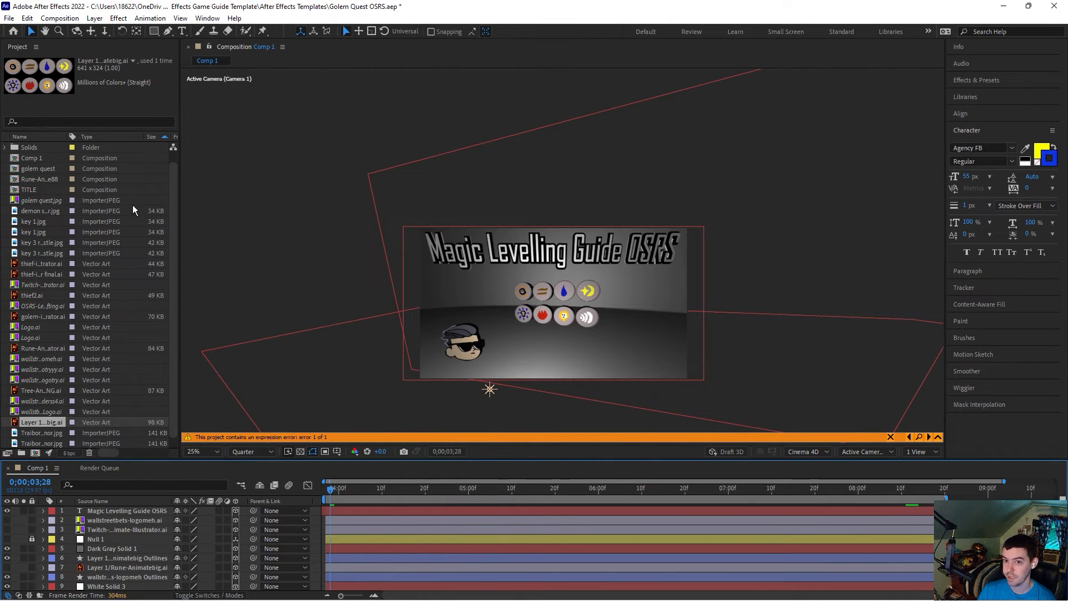
click(59, 18)
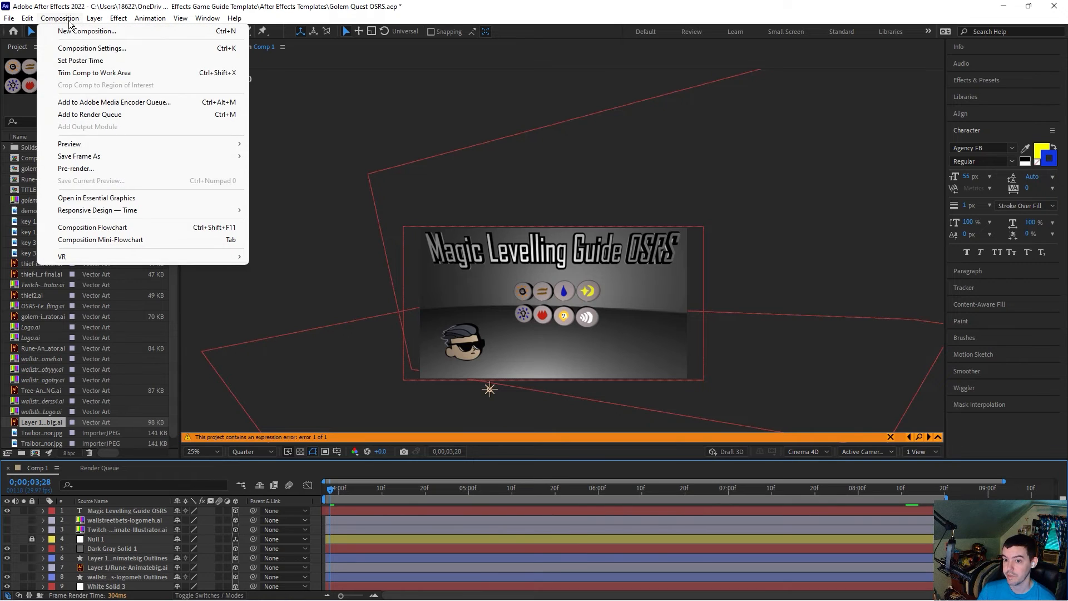
mouse_move(125, 156)
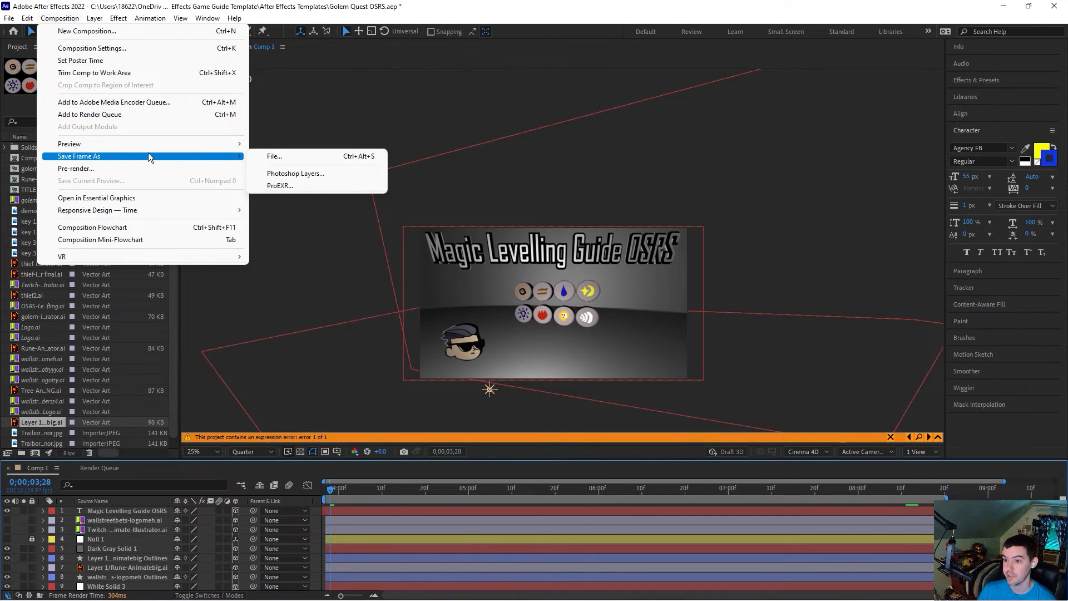
mouse_move(214, 160)
click(283, 154)
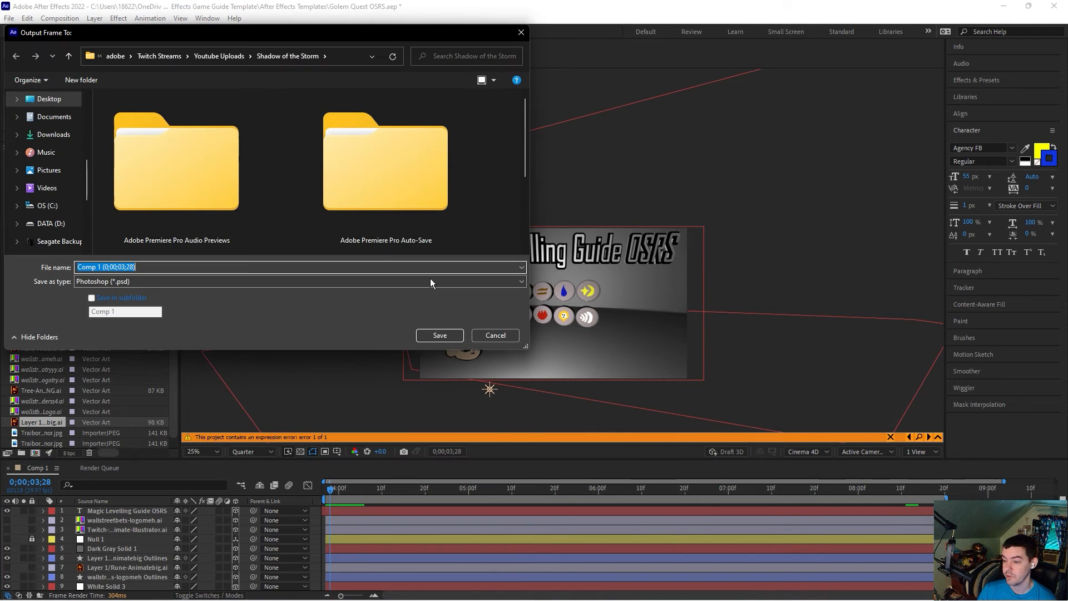
click(495, 335)
Step: Add Comp 1 to the render queue
click(103, 470)
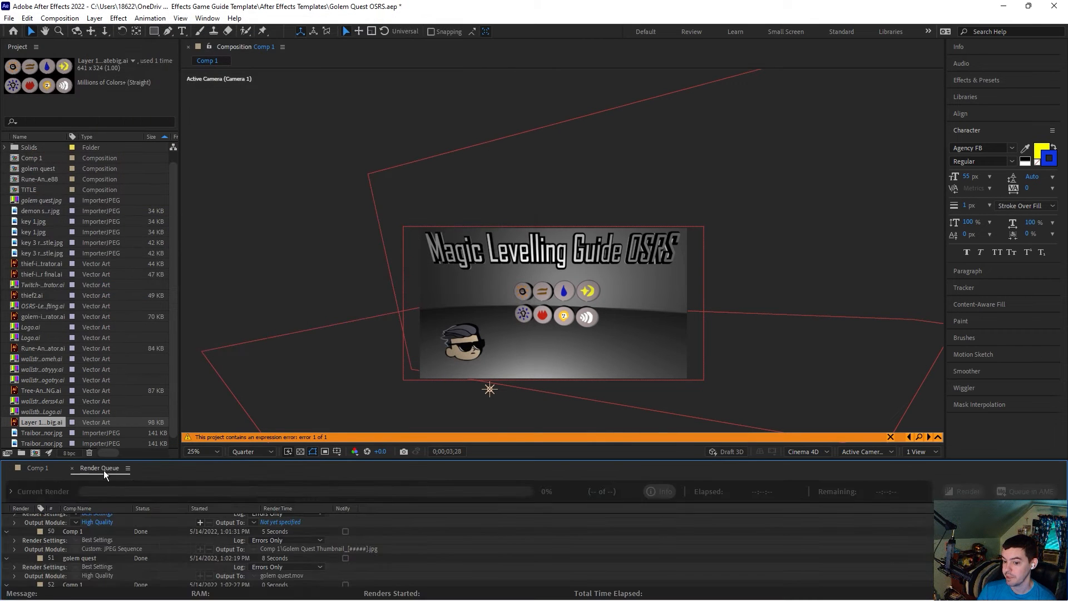
drag(282, 390, 285, 359)
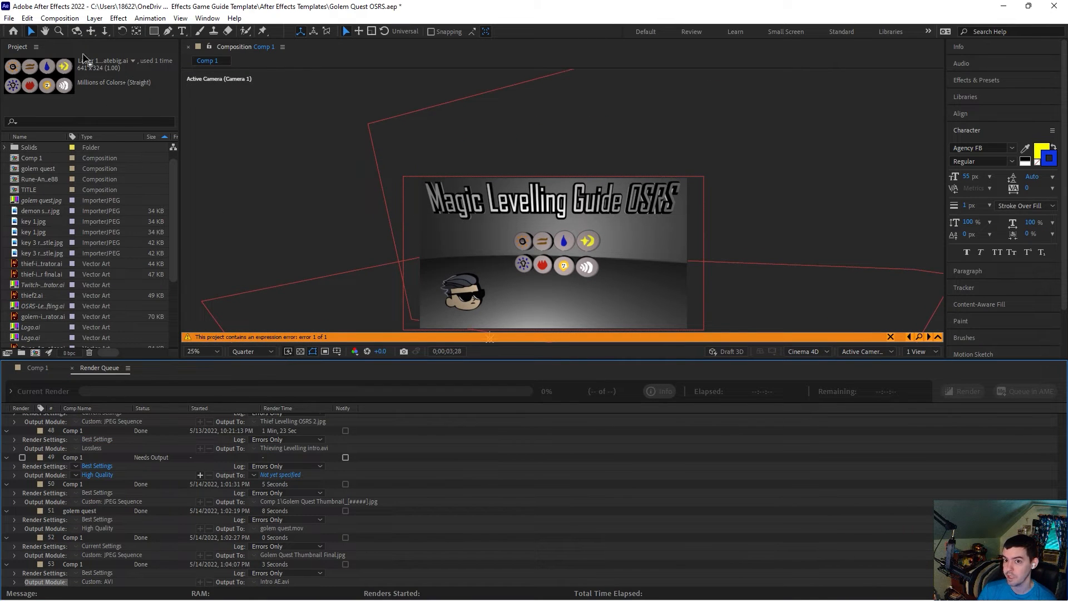
click(74, 20)
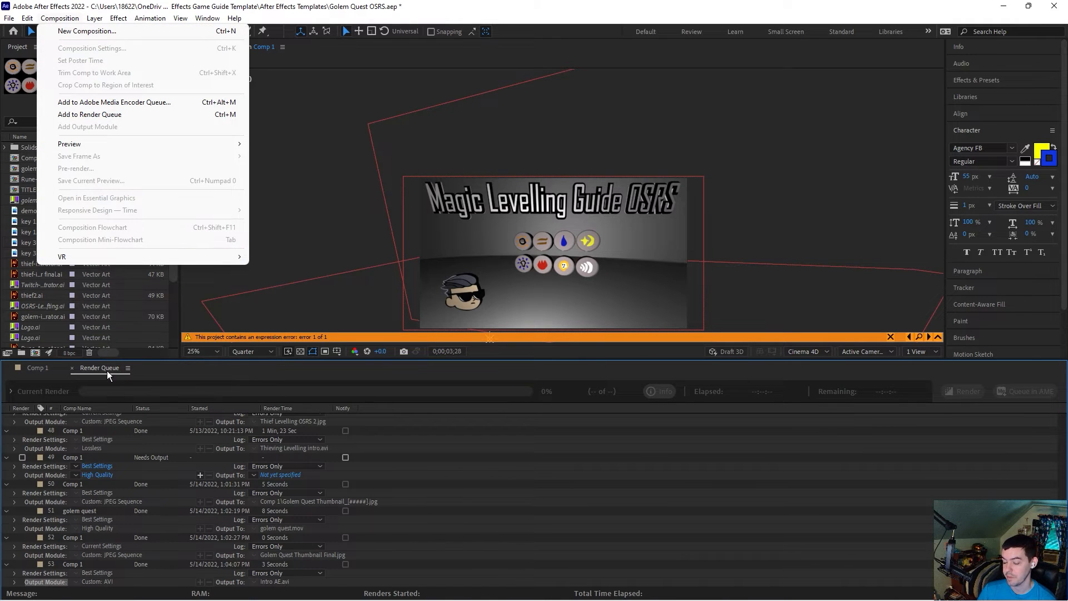
click(36, 369)
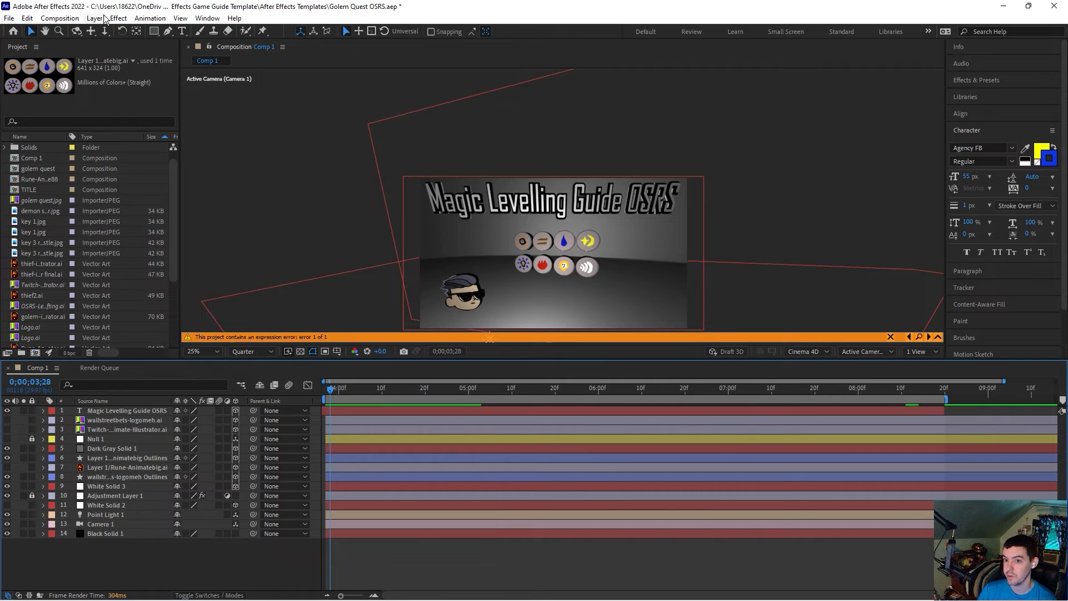
click(66, 20)
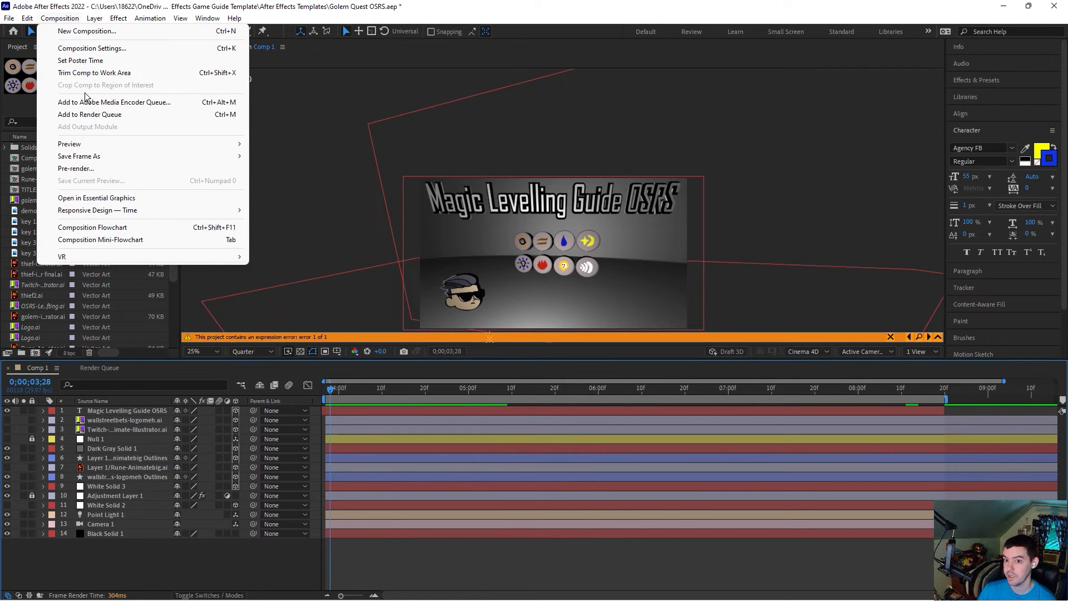
click(88, 116)
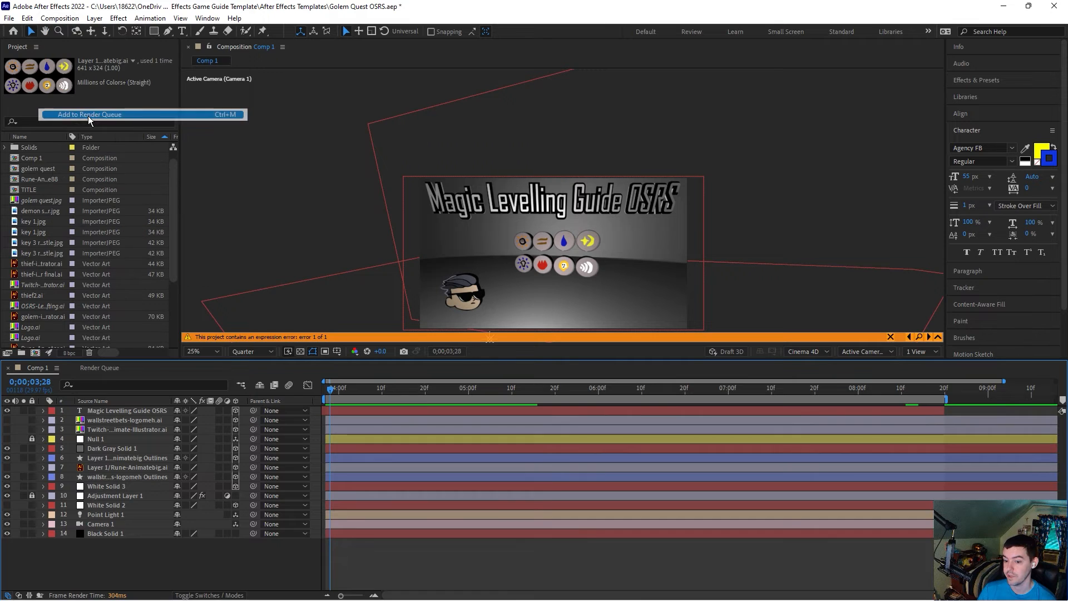
Step: Set the queued render's output module format to AVI
click(100, 582)
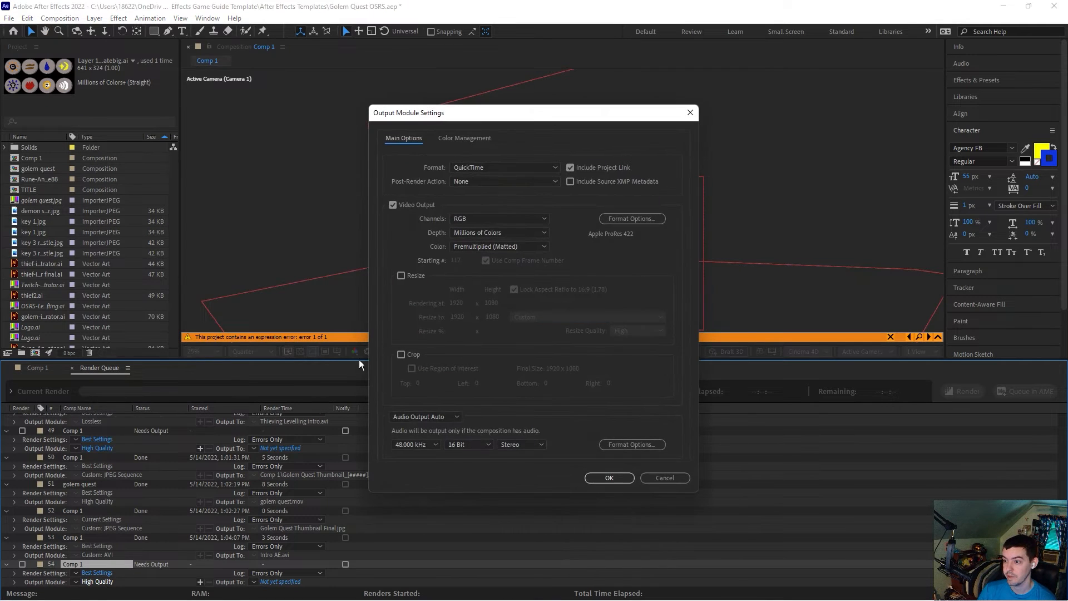
click(493, 169)
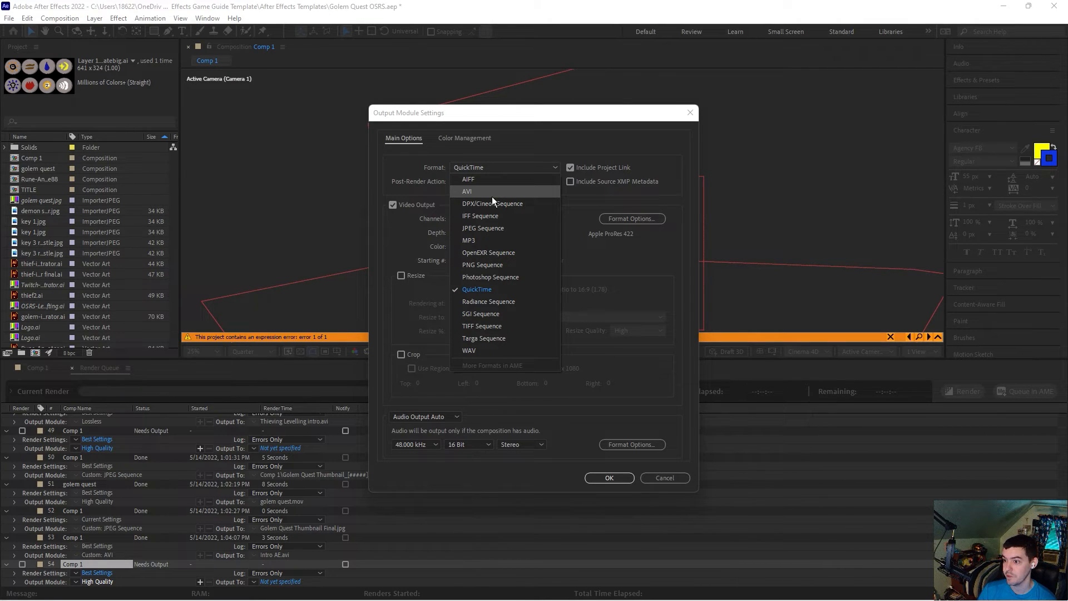
click(493, 192)
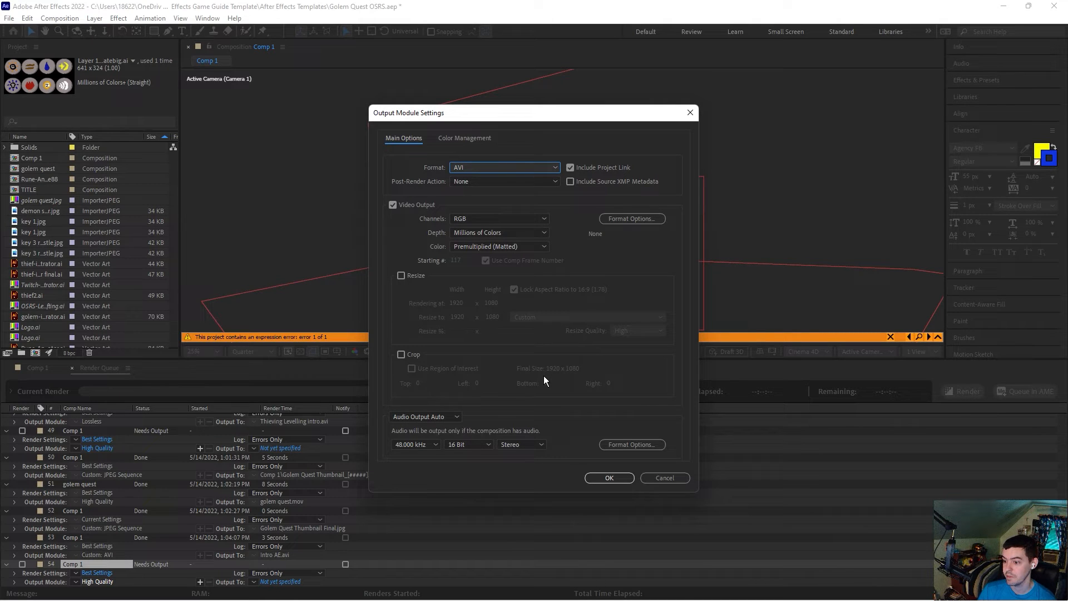
click(603, 478)
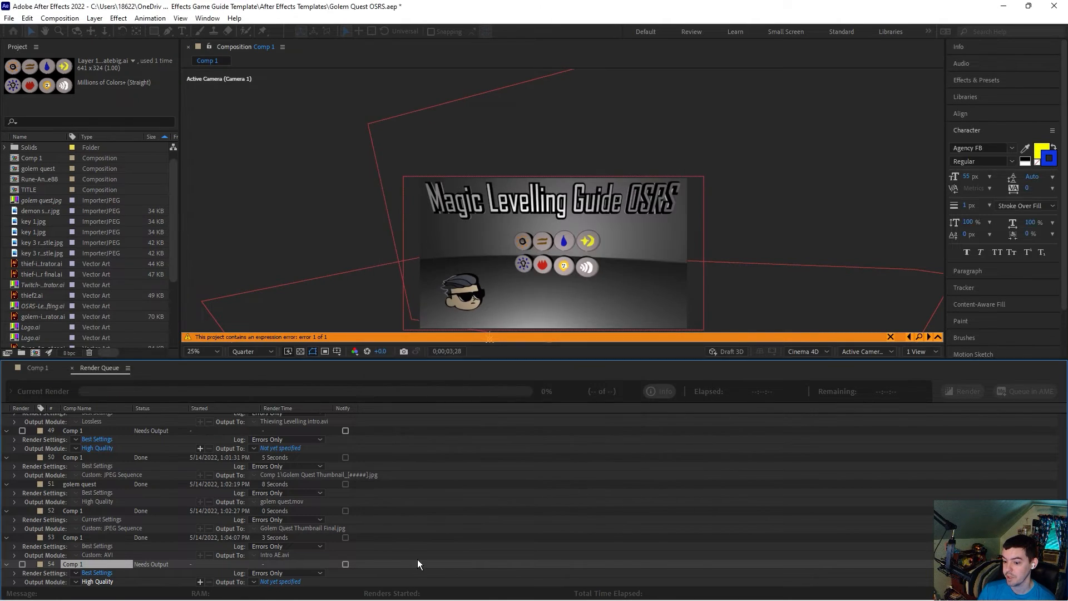
Step: Choose the output location, creating and opening a new folder named Magic Levelling inside Youtube Uploads
click(287, 581)
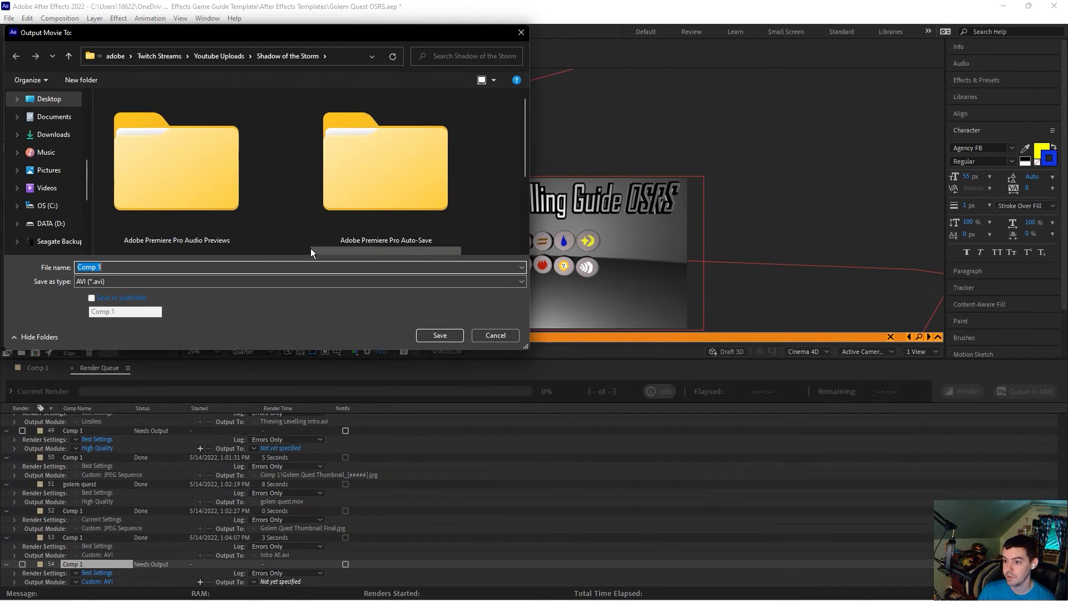
click(227, 58)
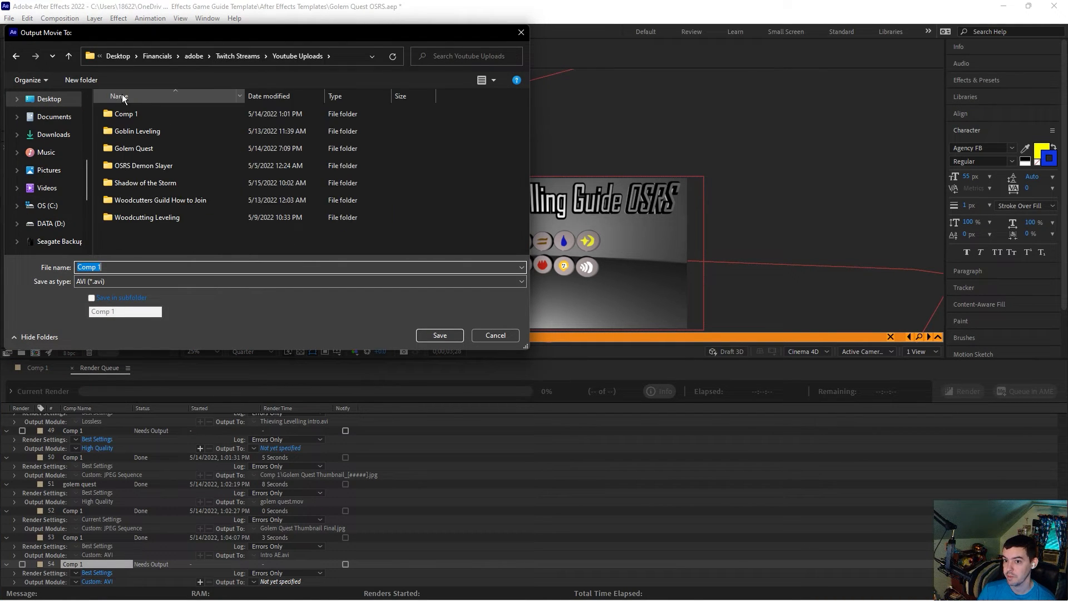
click(87, 81)
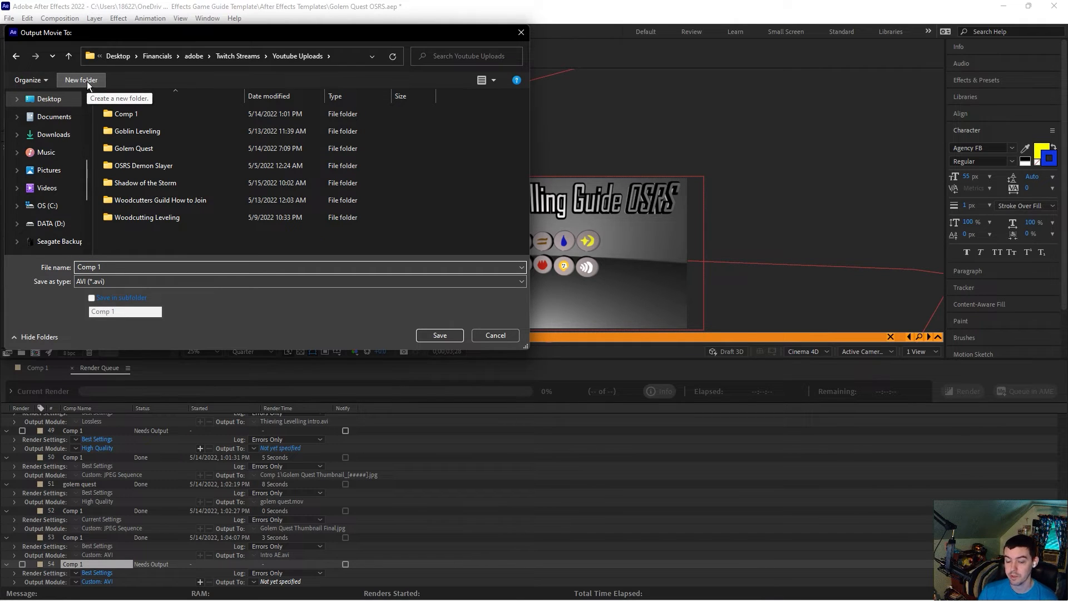
text(Magi)
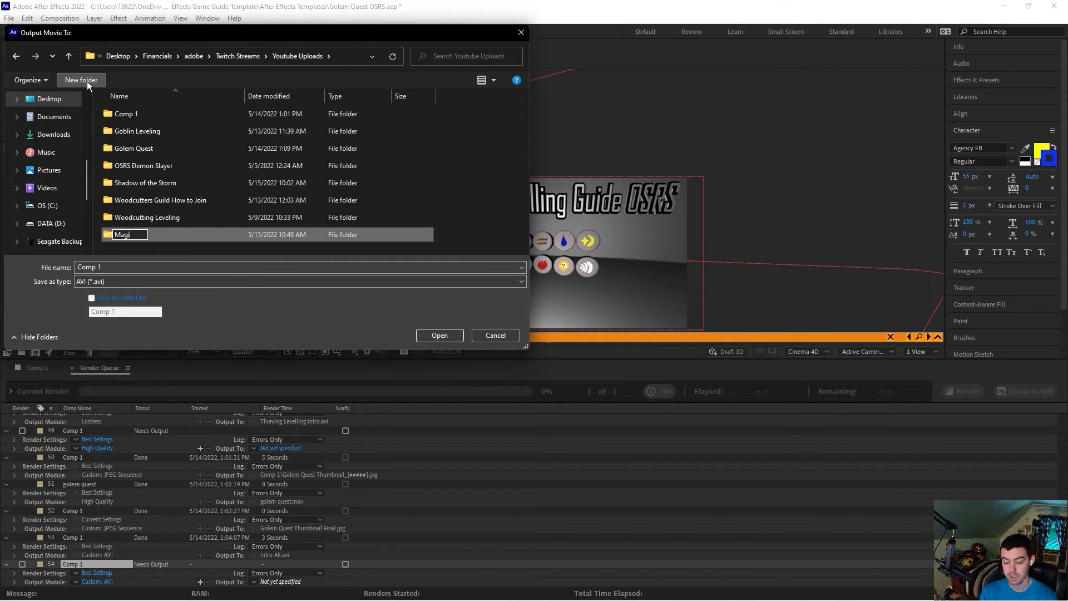
text(c Levelling)
key(Return)
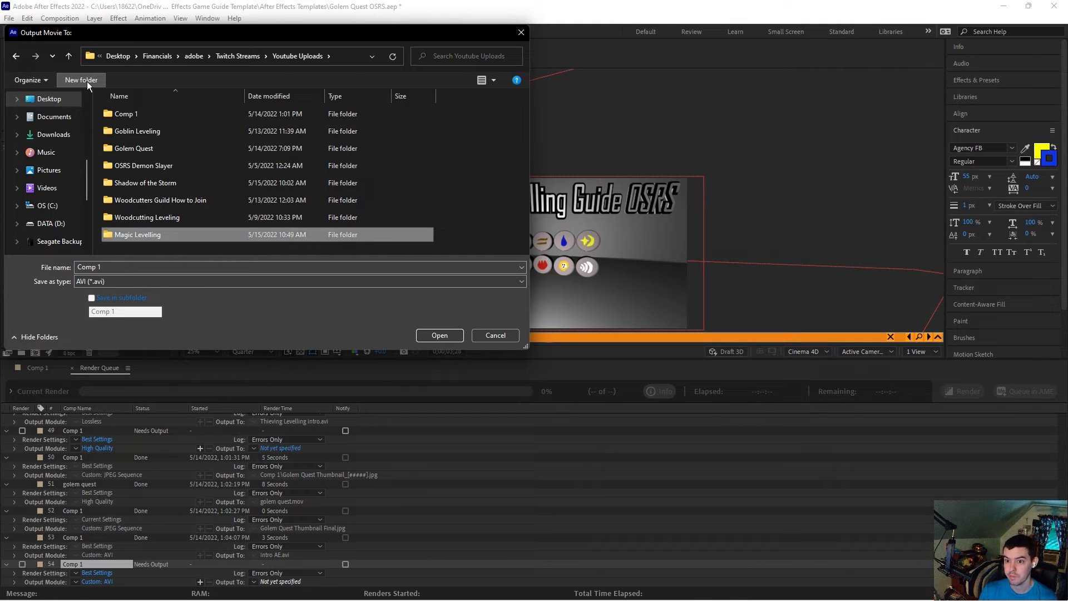
double_click(167, 234)
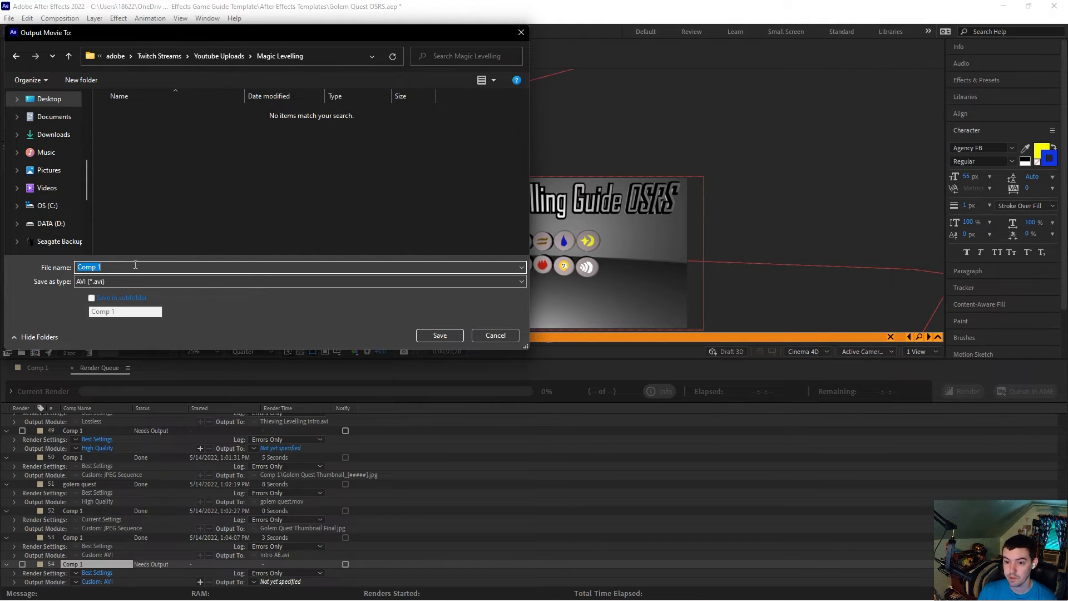
Step: Name the output file Magic Levelling Intro and save it
text(Rune)
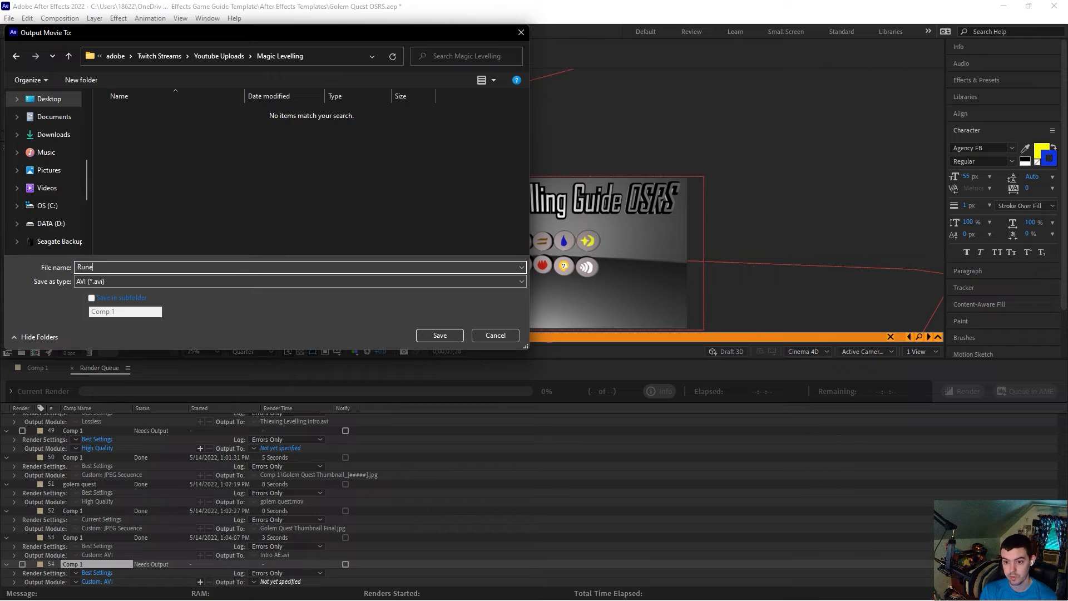
key(BackSpace)
key(BackSpace)
key(BackSpace)
text(Magic Levelling Intro)
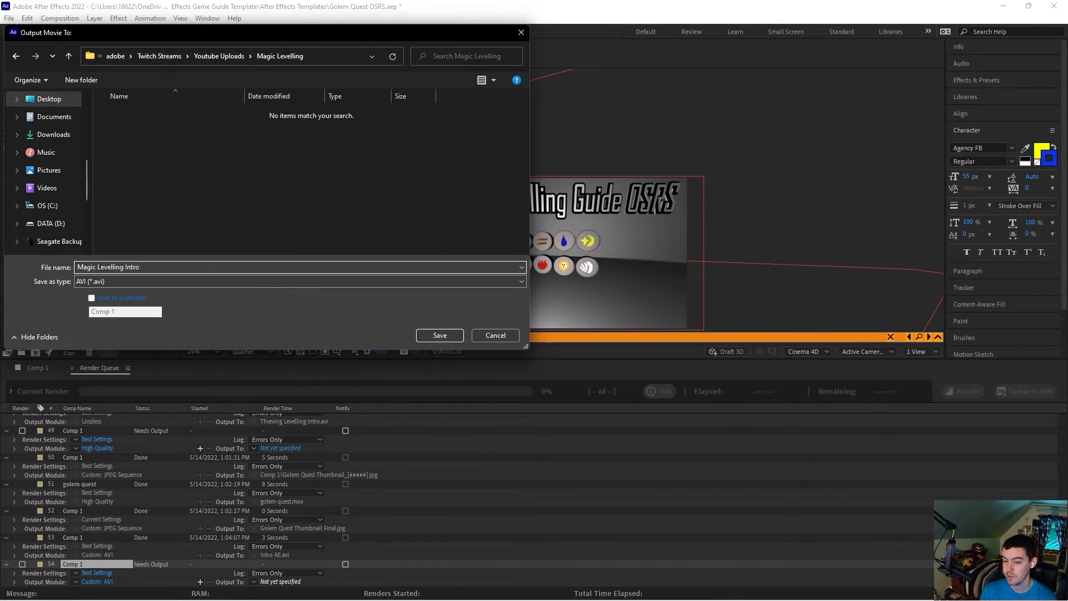
key(Return)
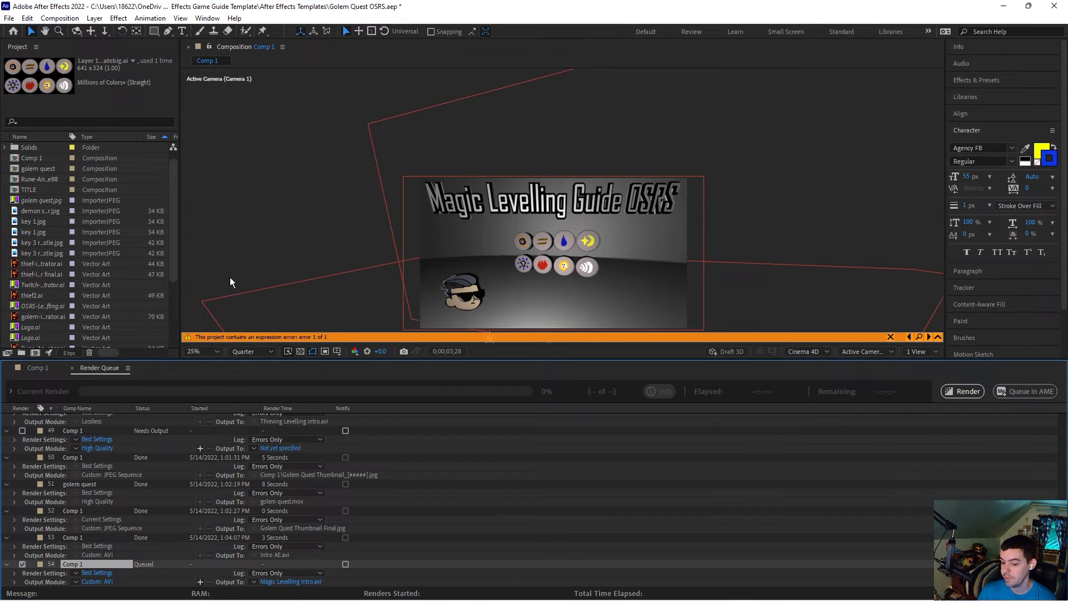
Step: Start rendering the queue past the missing footage warning, then pause and stop the render
click(961, 391)
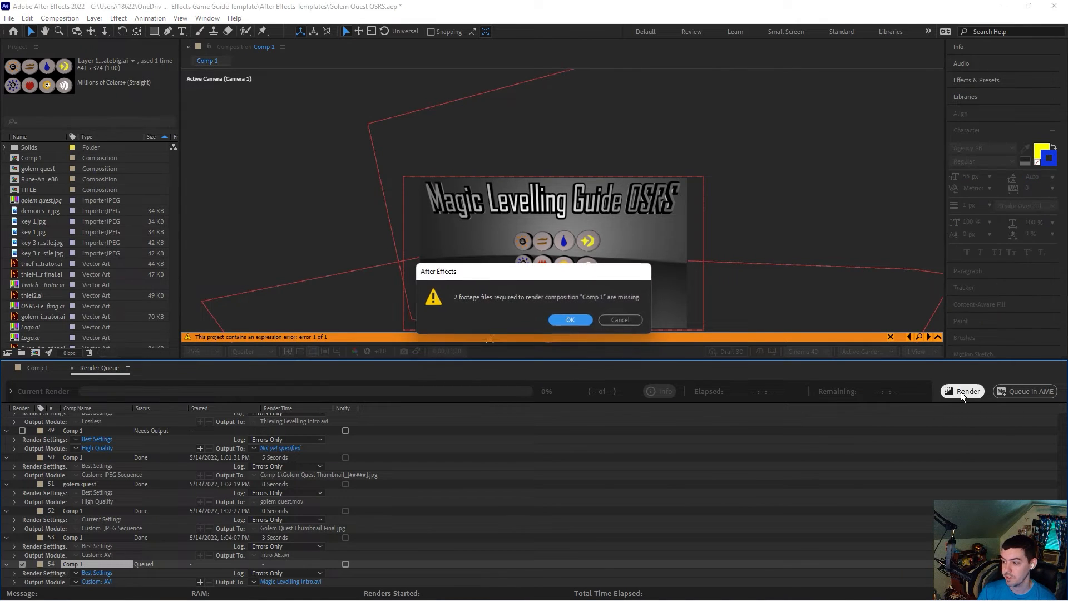
click(569, 320)
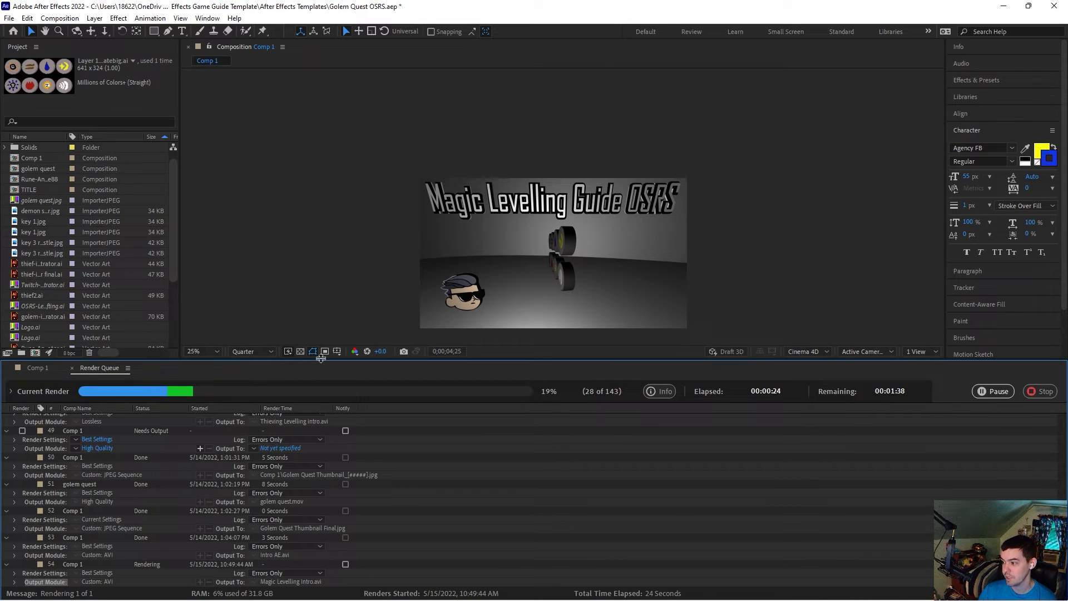
click(994, 391)
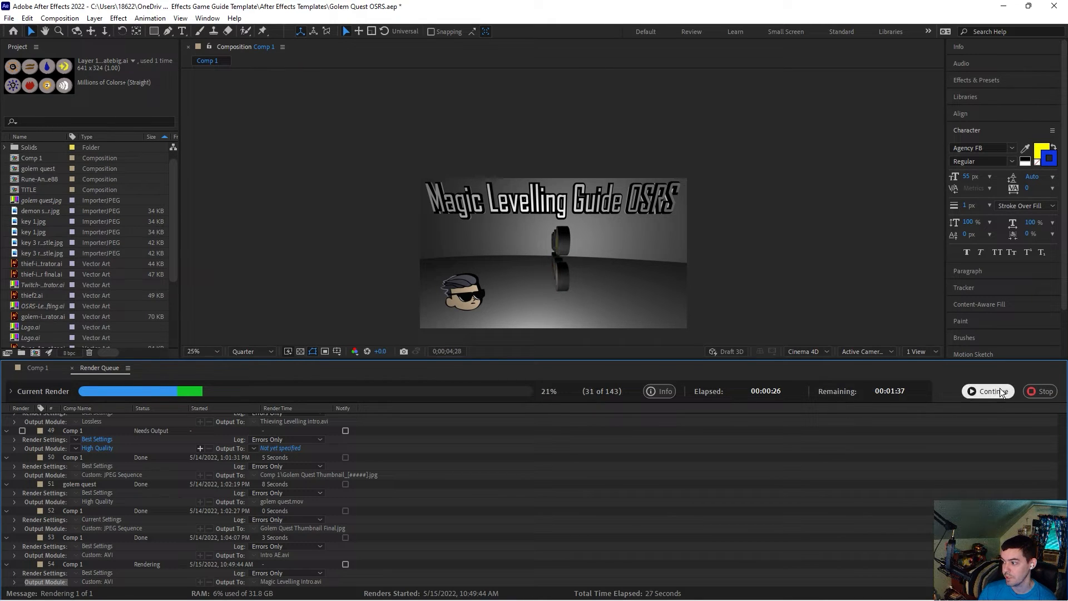
click(1036, 392)
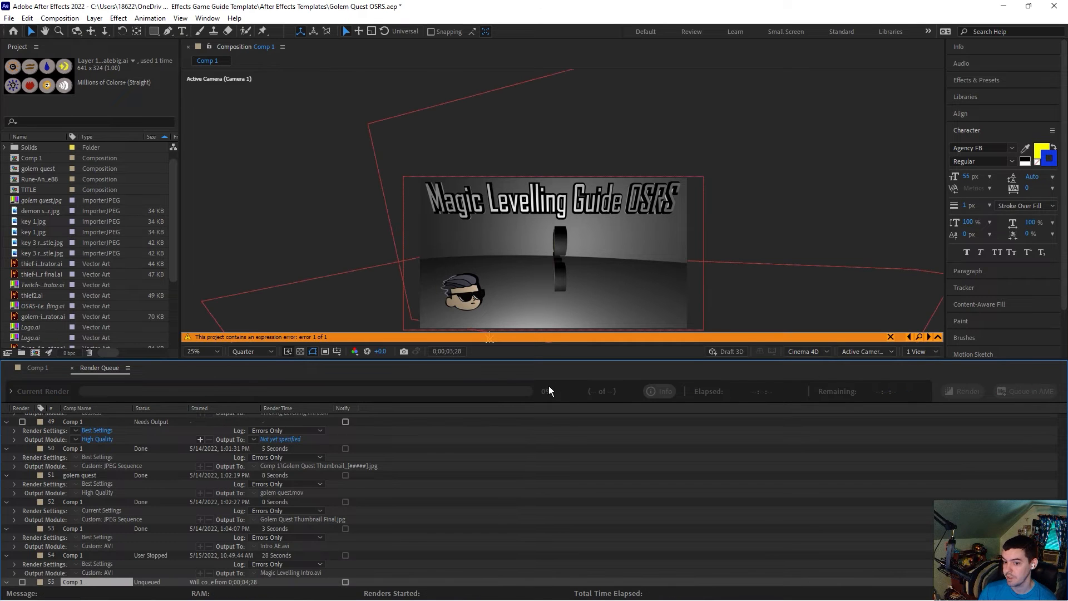
Step: Switch to Comp 1 and set the viewer resolution to Full
click(44, 370)
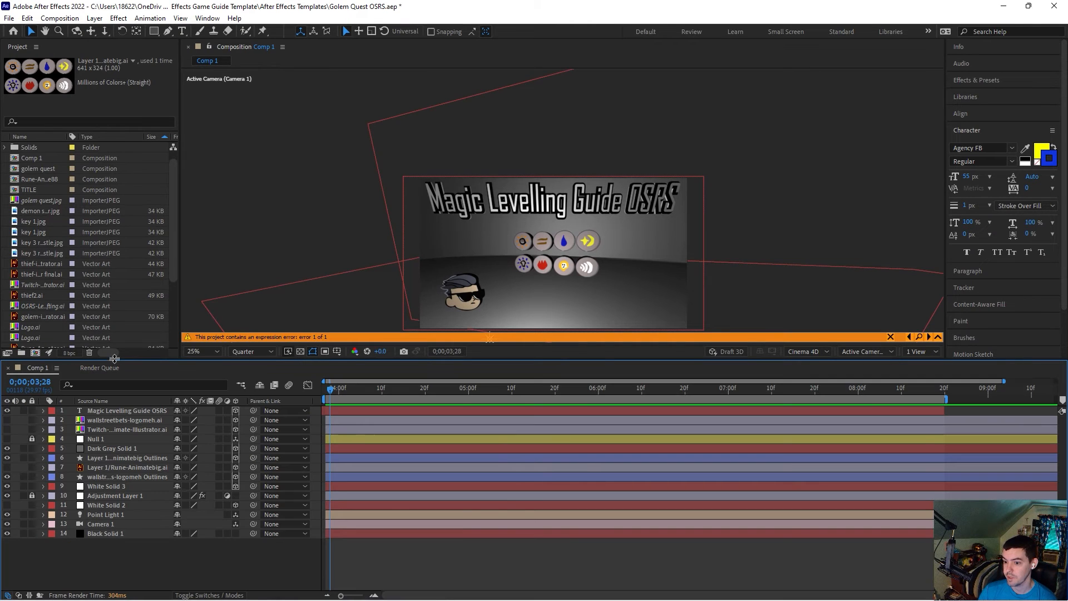
click(262, 348)
click(259, 378)
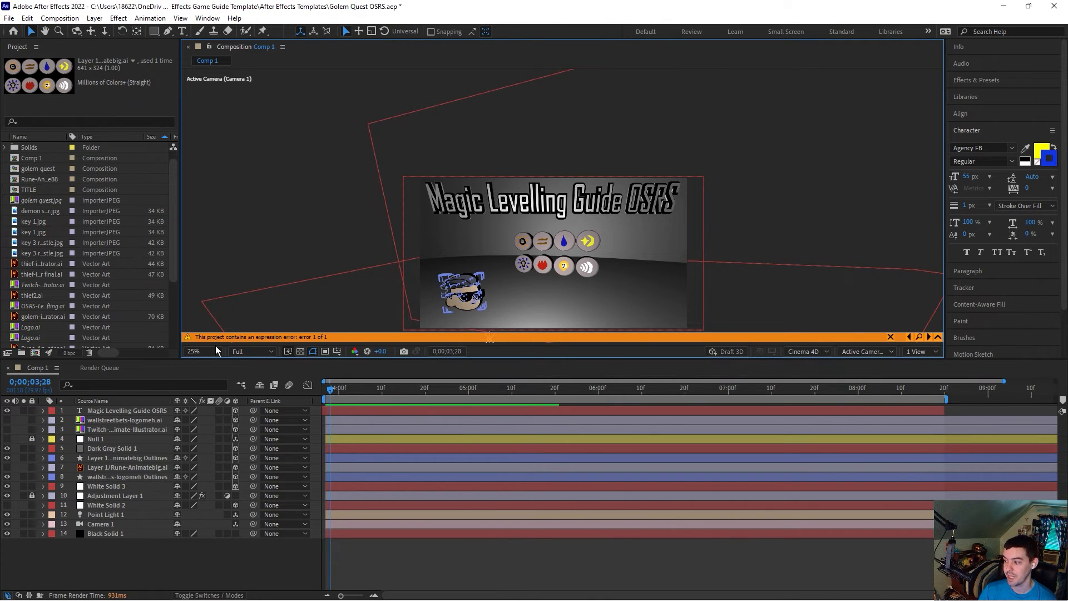
Step: Add Comp 1 to the render queue again and set its output module format to AVI
click(74, 20)
click(109, 114)
click(97, 581)
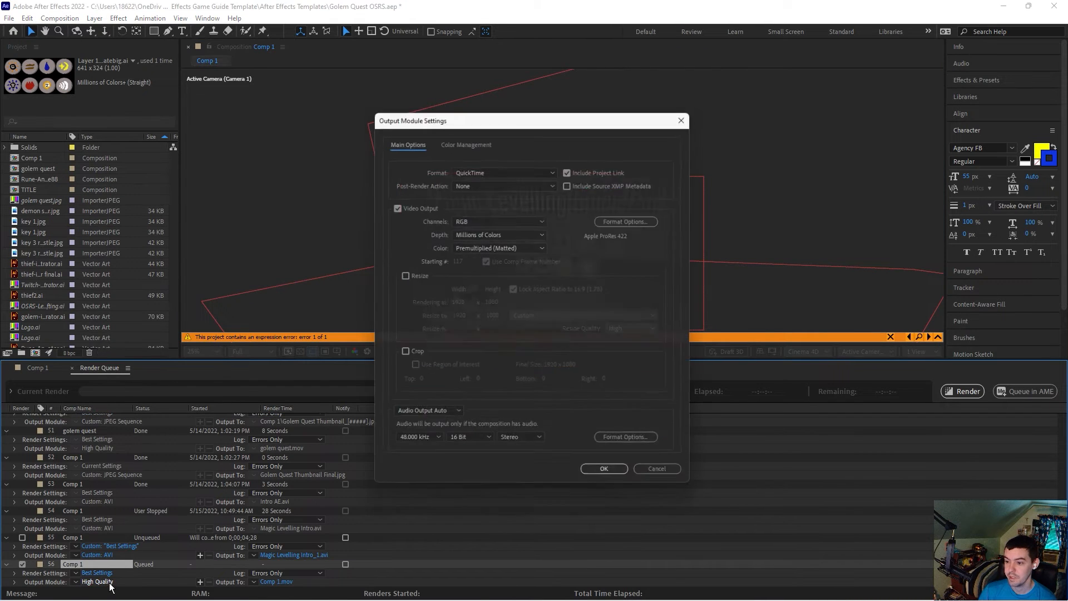
click(506, 167)
click(493, 192)
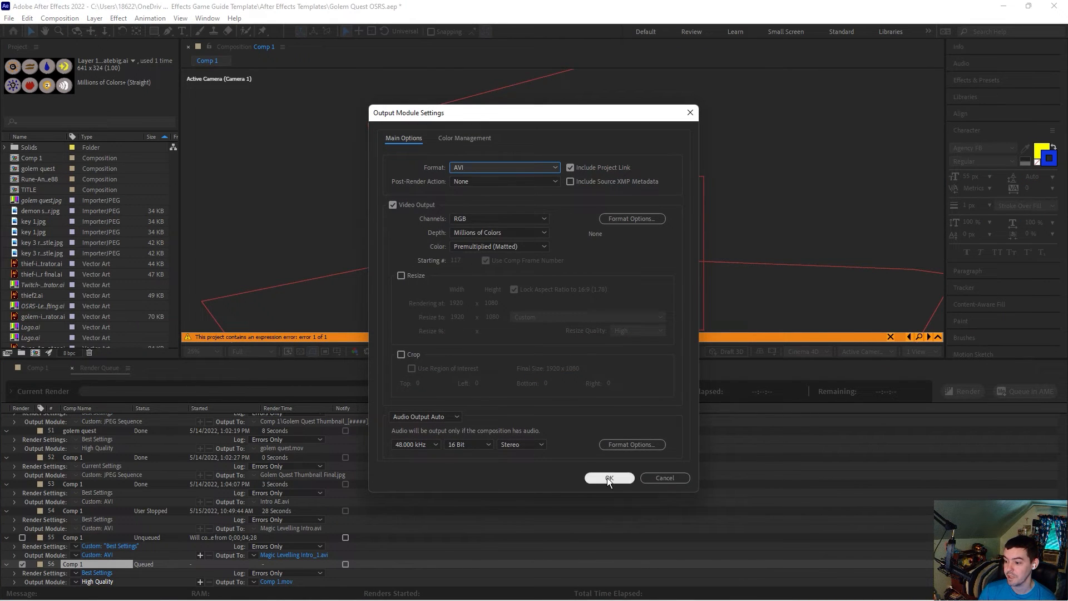
click(609, 478)
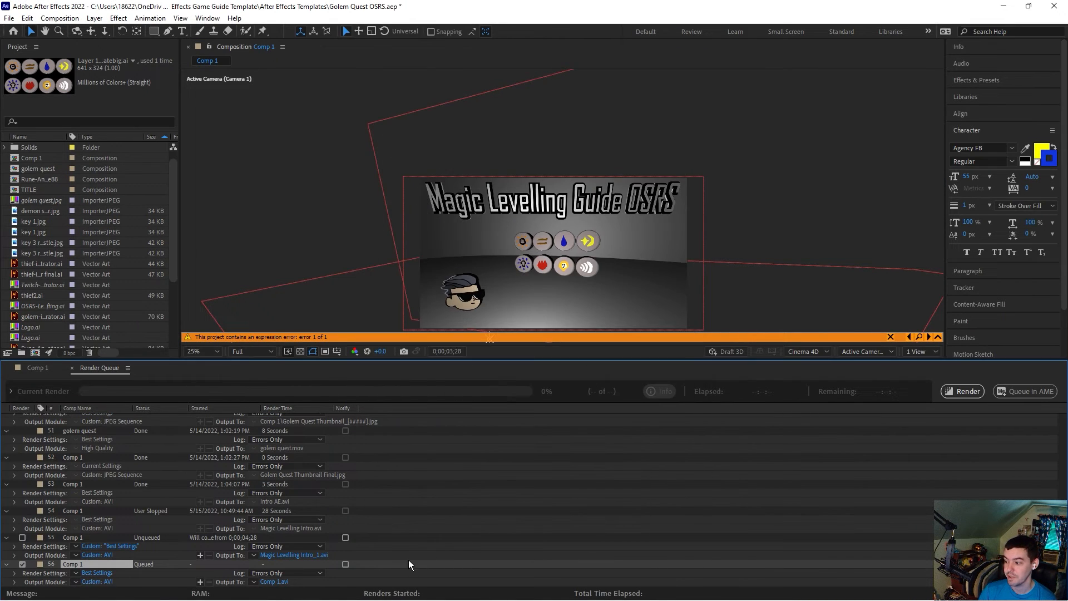
Step: Name the output file Magic Levelling intro Final and start rendering past the missing footage warning
click(269, 581)
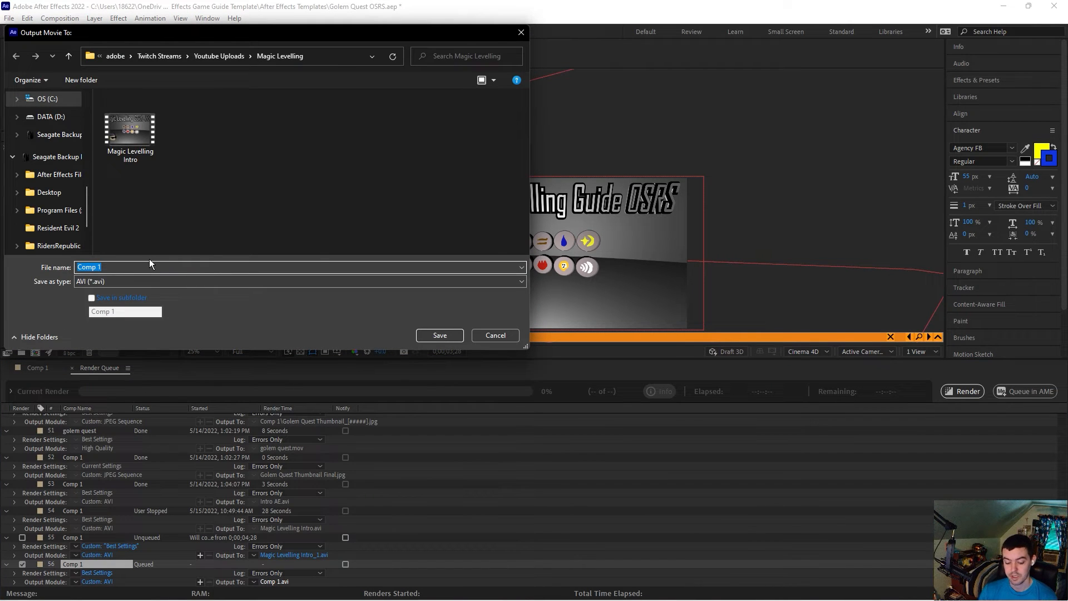
text(Magic Levelling intro Finale)
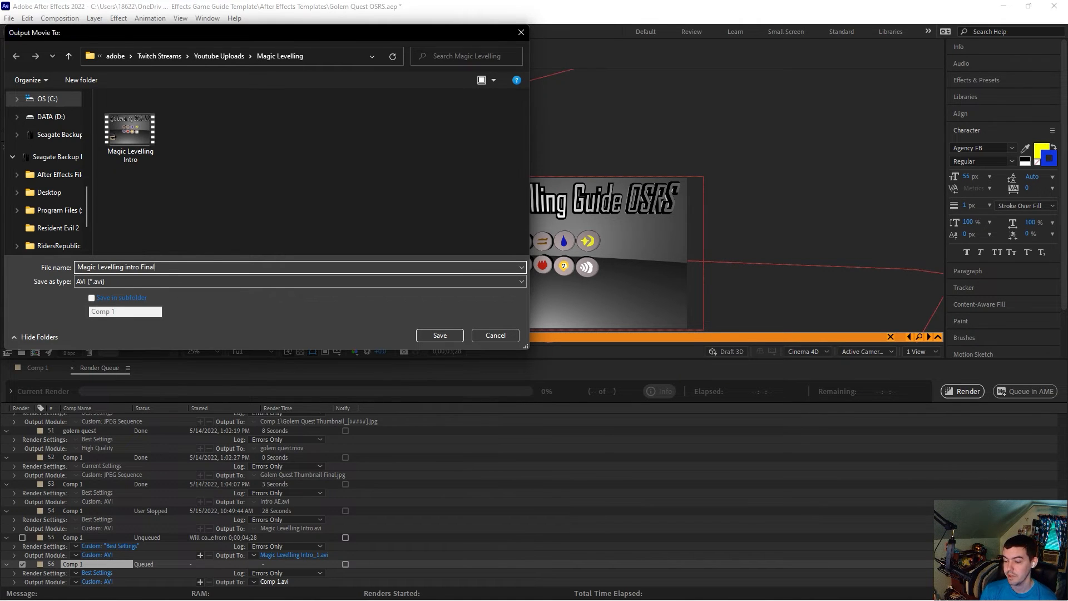
key(Return)
click(981, 388)
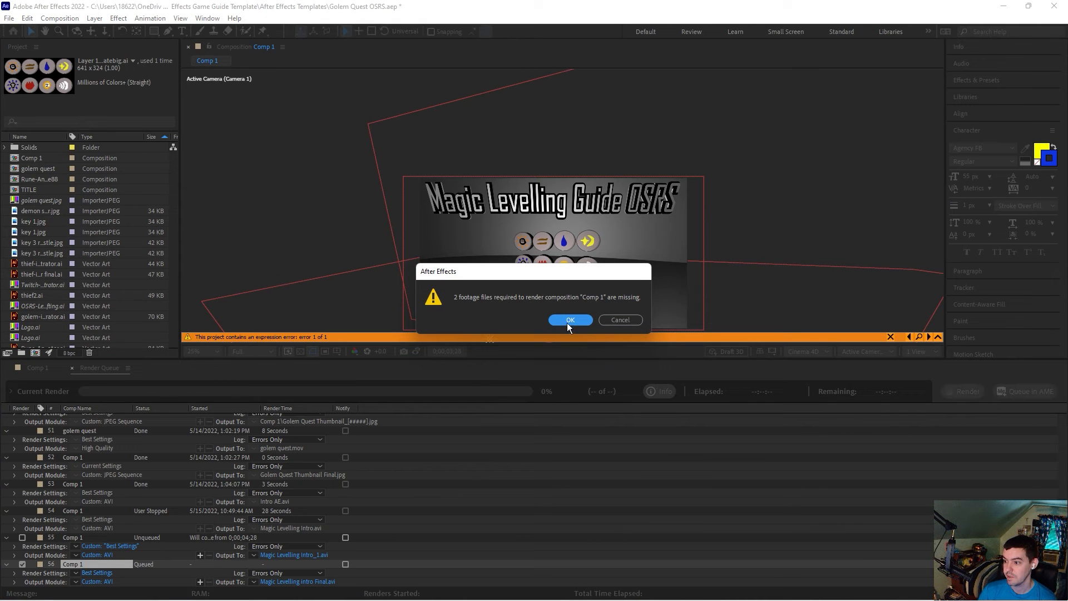
click(568, 321)
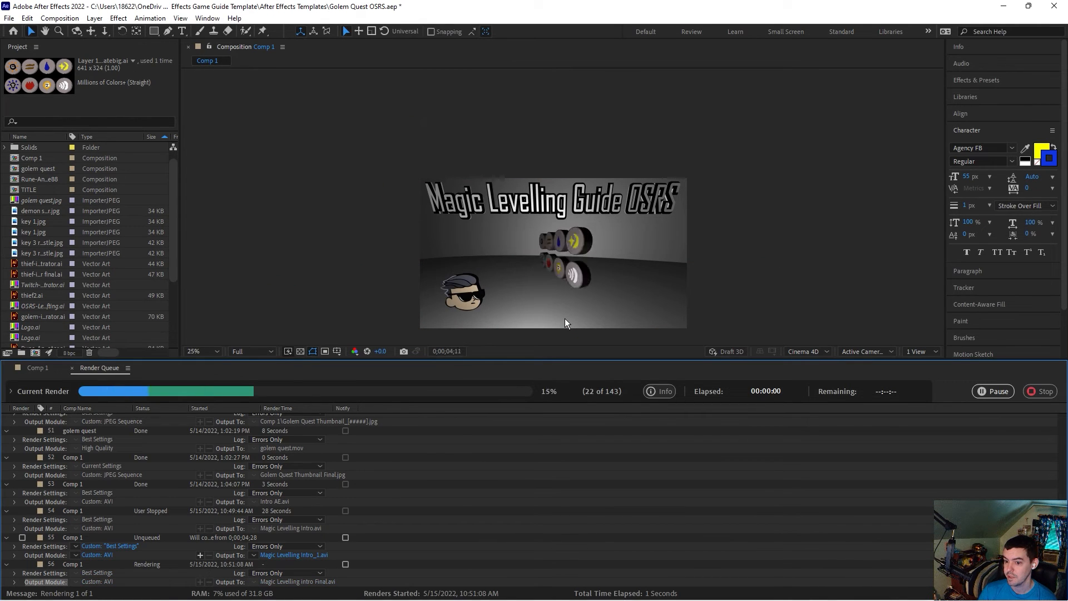
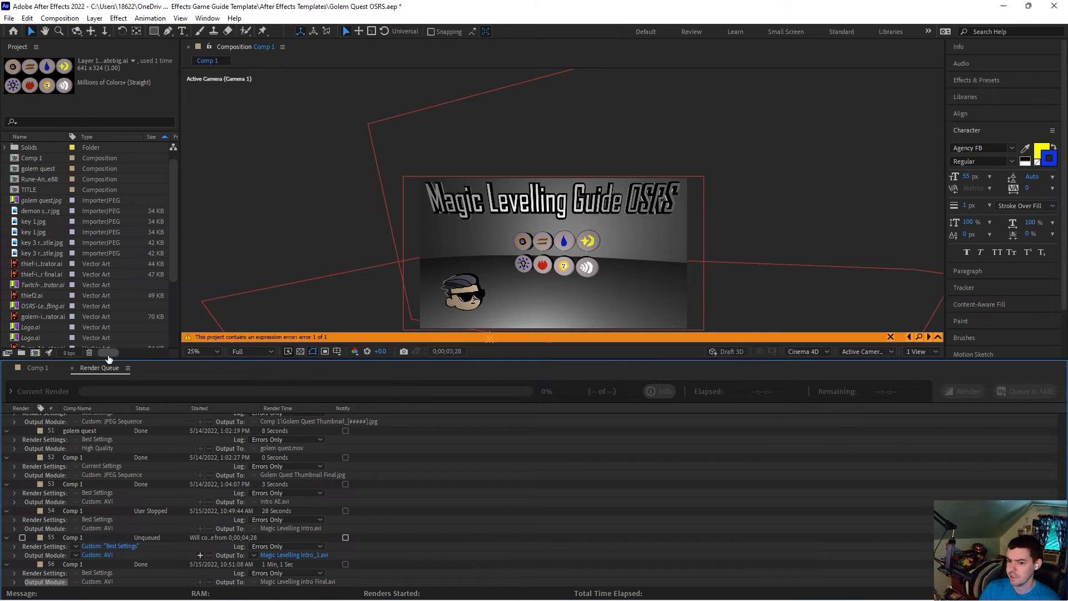
Step: Try scaling the rune outlines layer in Comp 1 up to 150%, then to 125%
click(35, 370)
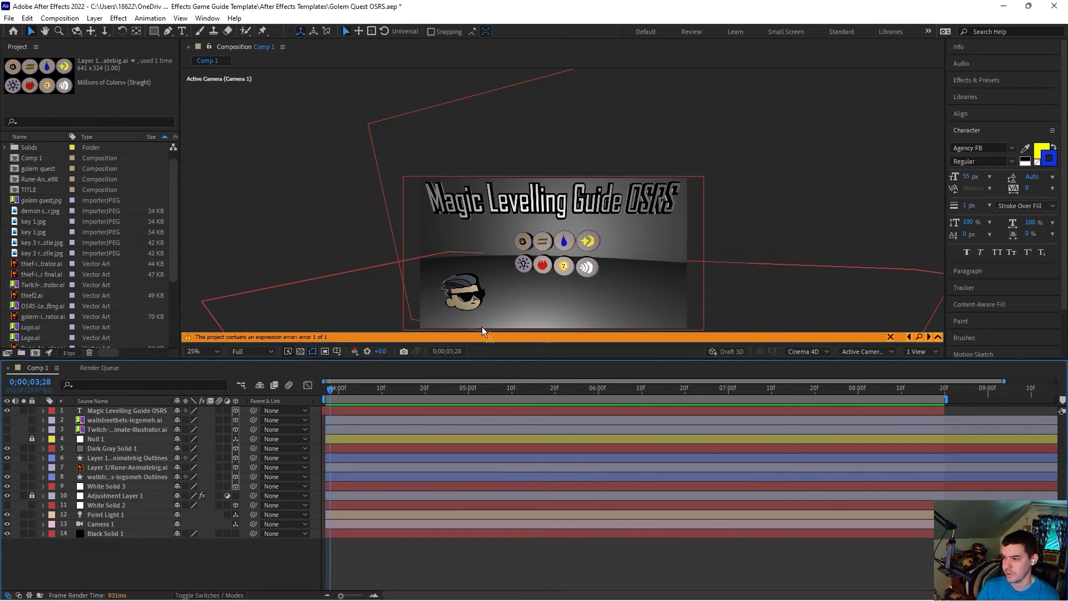
click(147, 411)
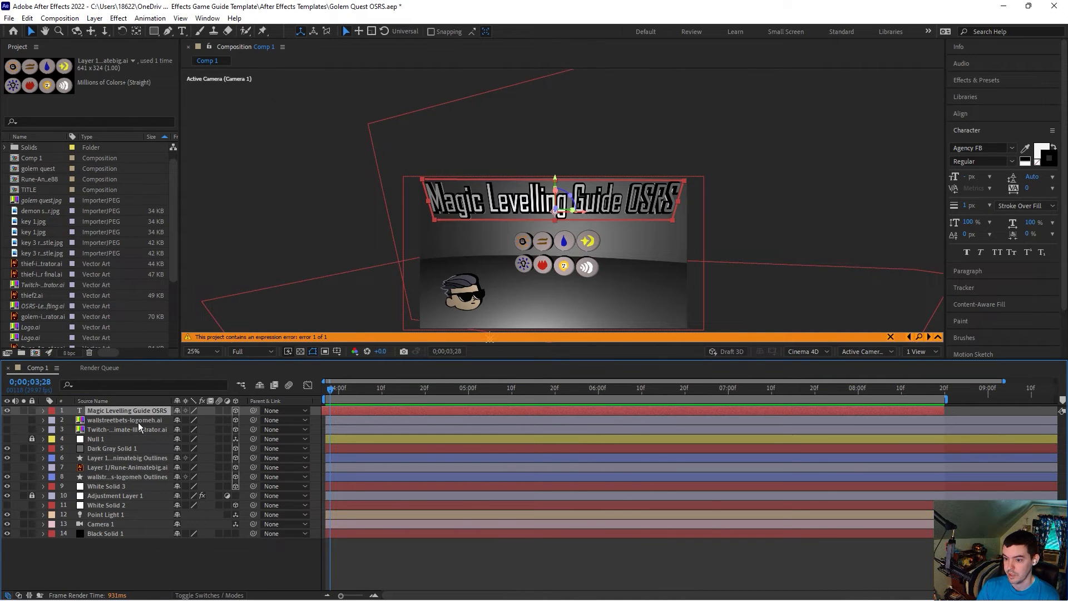
click(138, 422)
click(138, 427)
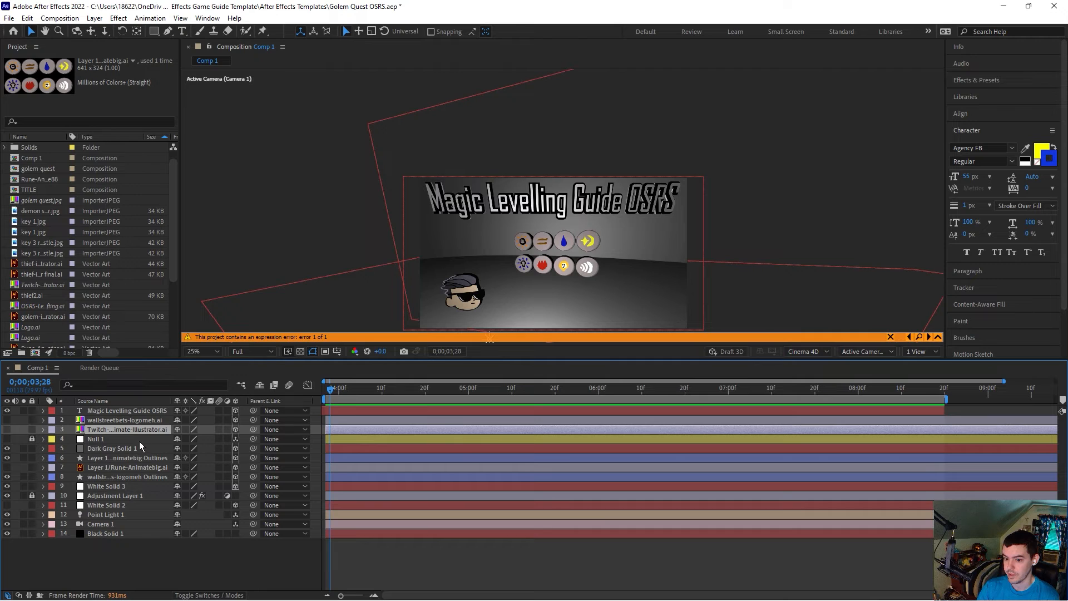
click(135, 461)
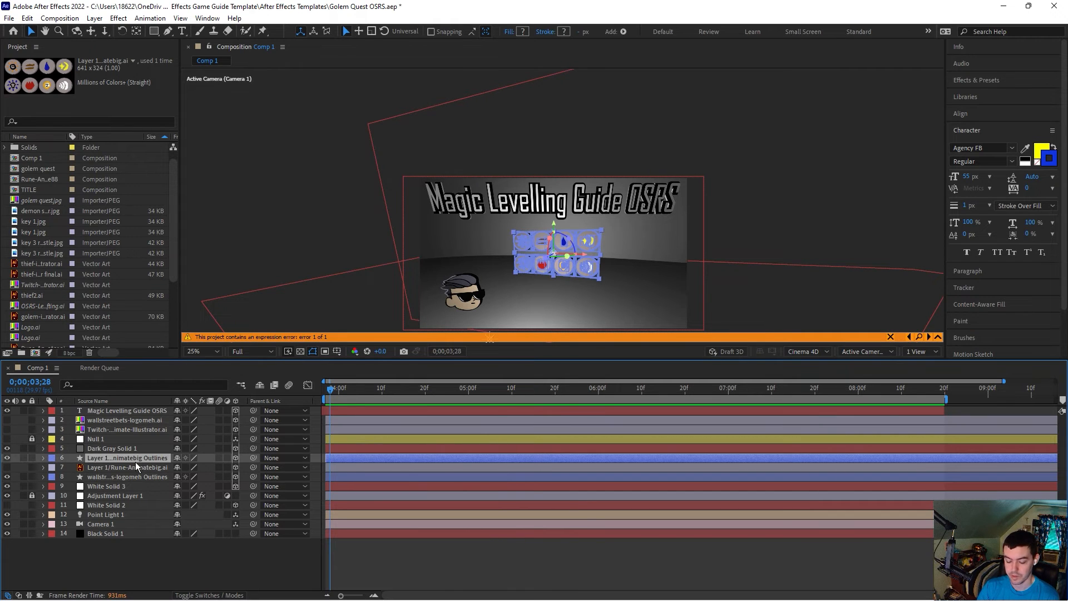
key(s)
click(193, 468)
text(150)
key(Return)
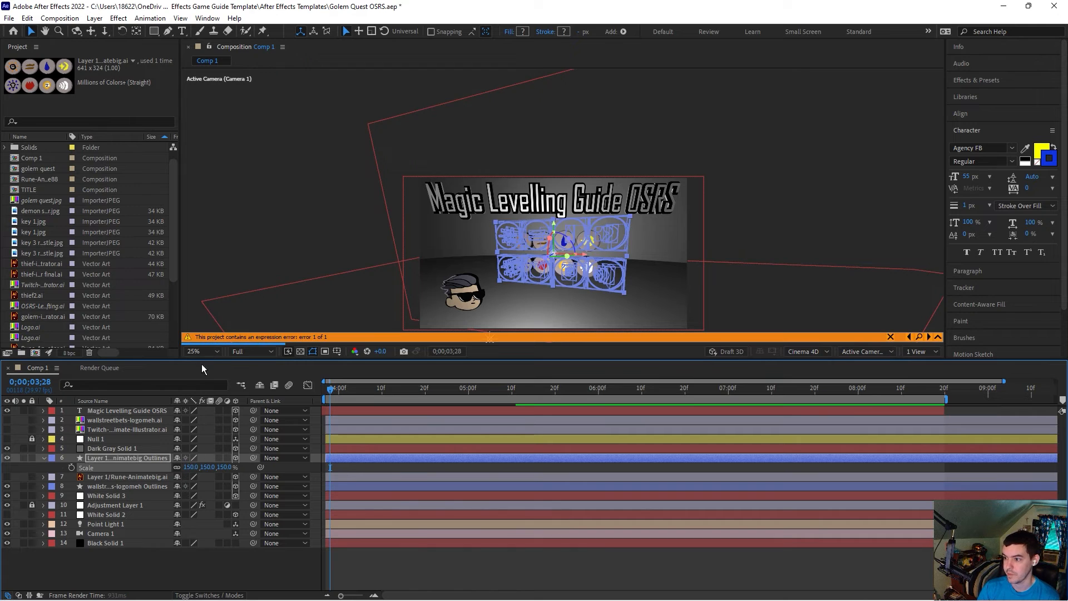
click(192, 467)
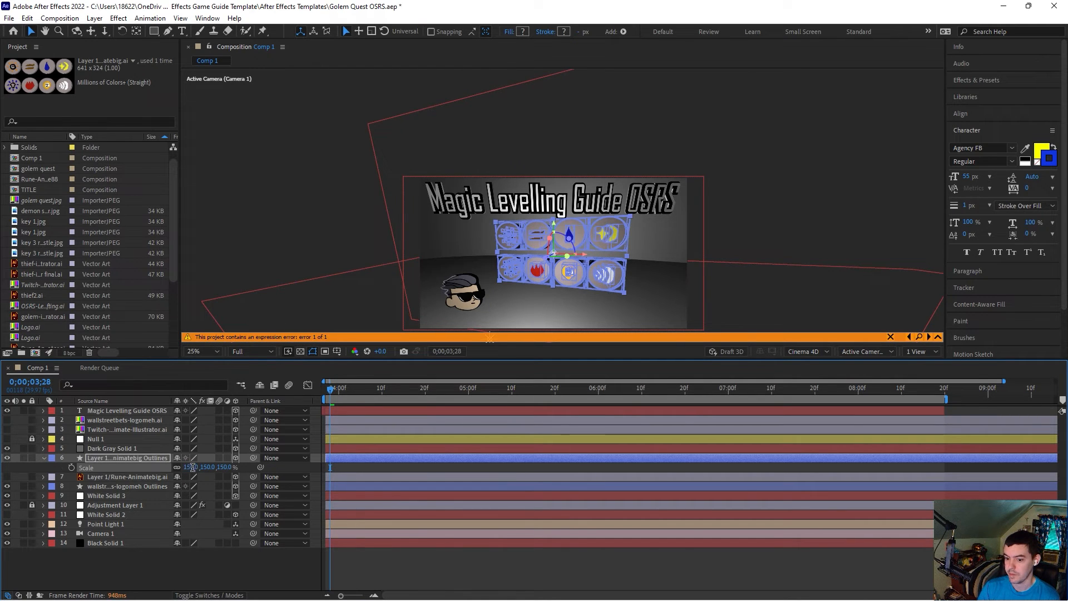
text(125)
key(Return)
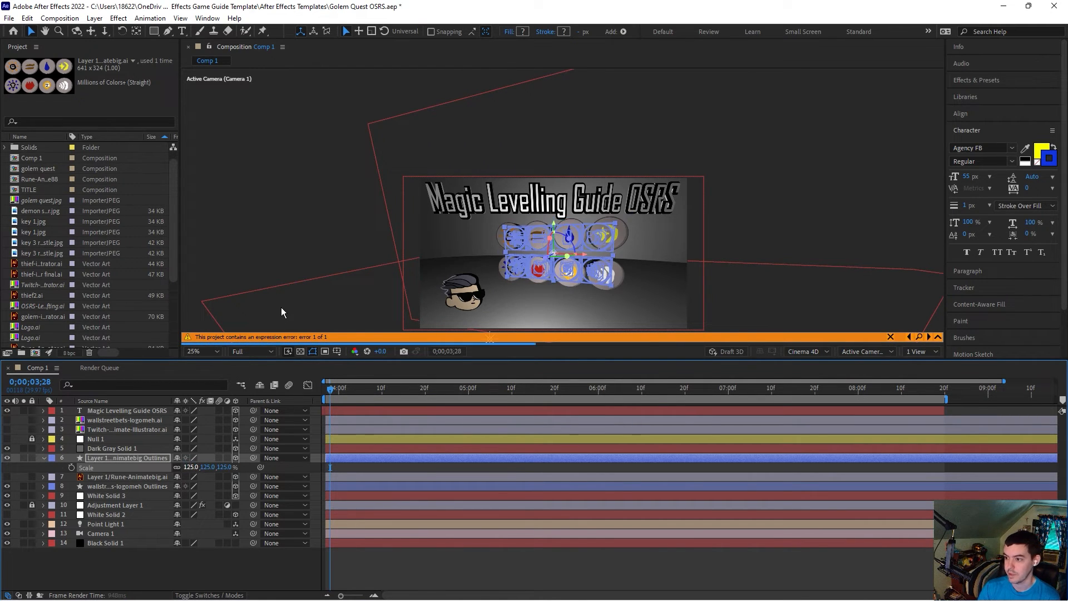
Step: Scrub through the timeline to preview the rune animation at the new size
click(333, 192)
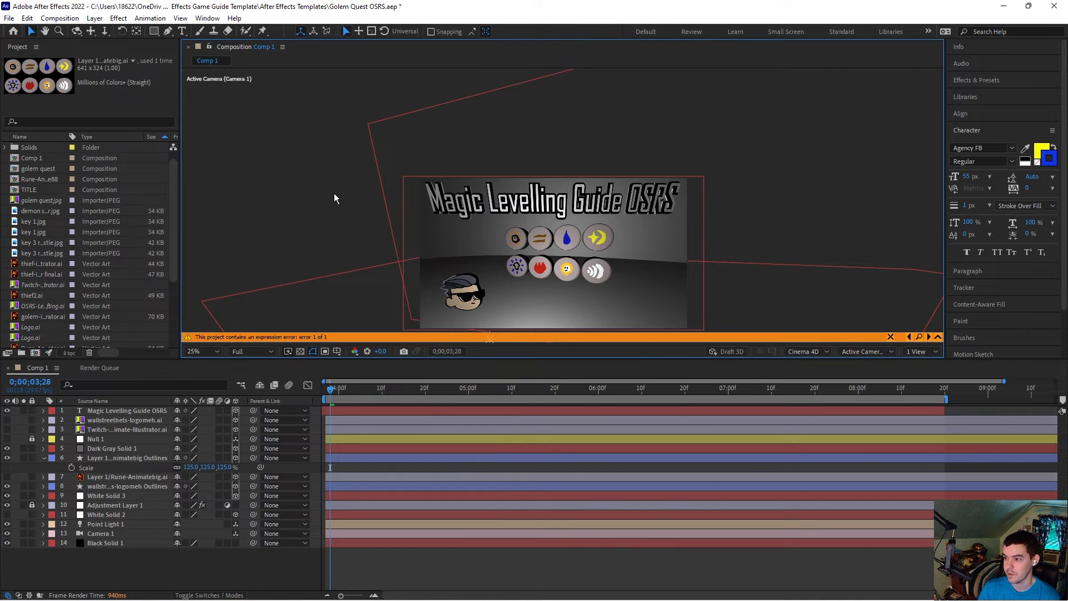
click(403, 387)
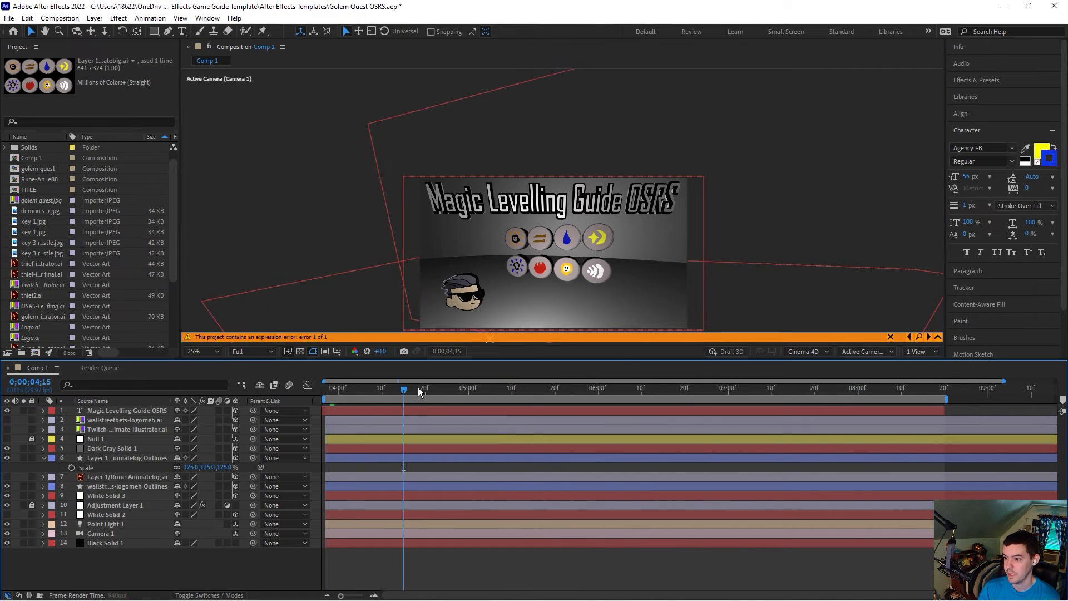
click(451, 389)
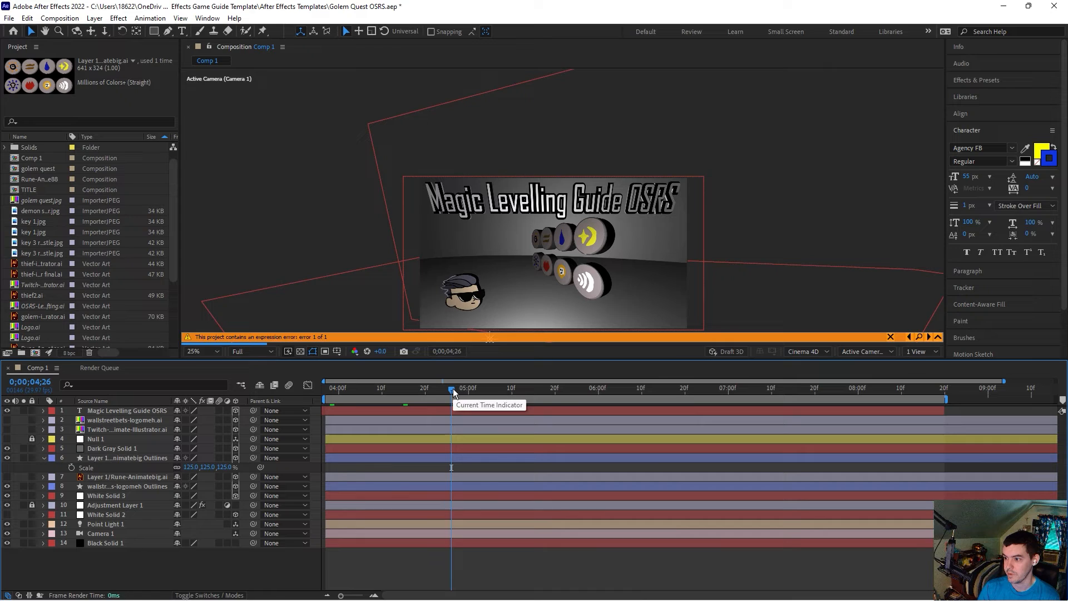
click(481, 386)
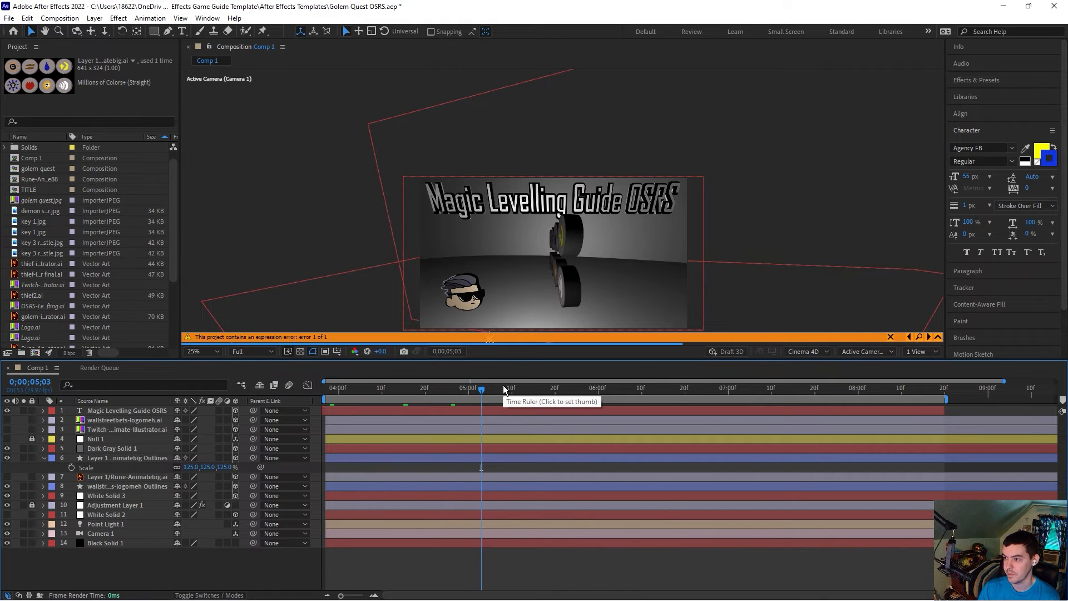
click(507, 386)
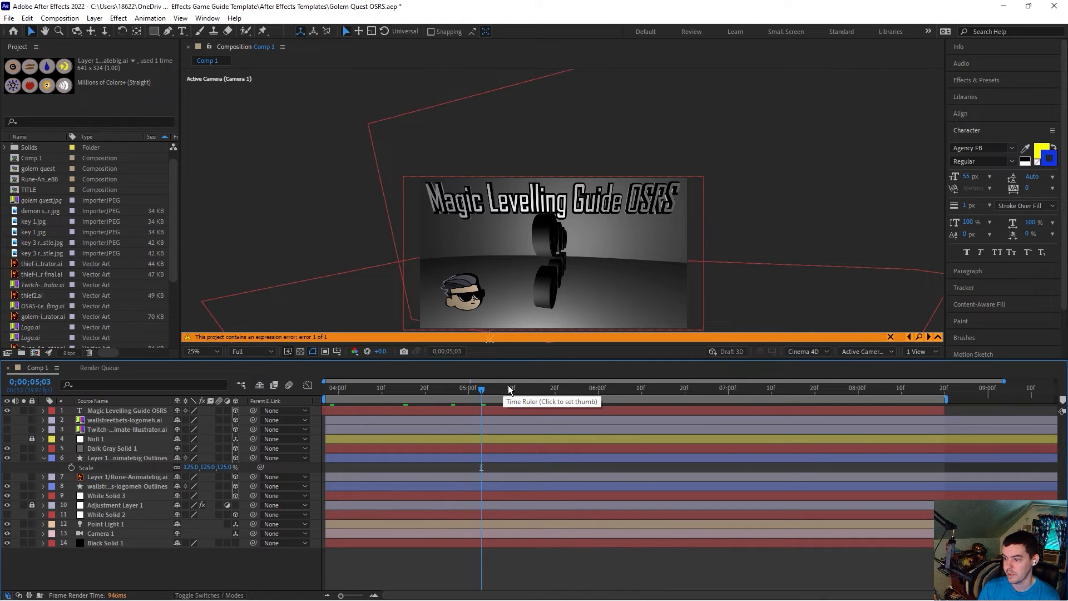
click(568, 388)
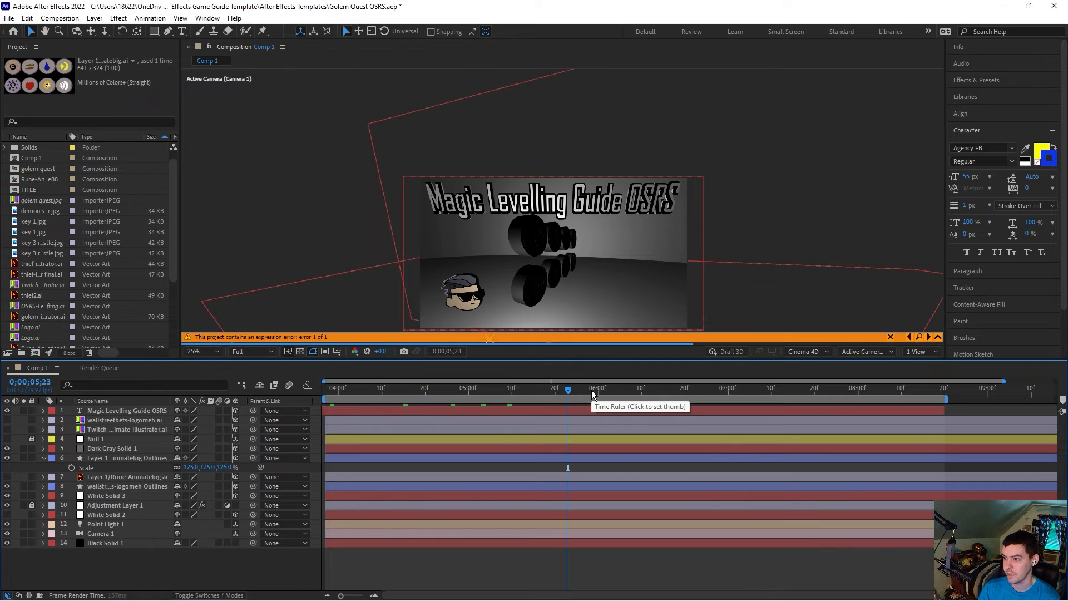
click(590, 388)
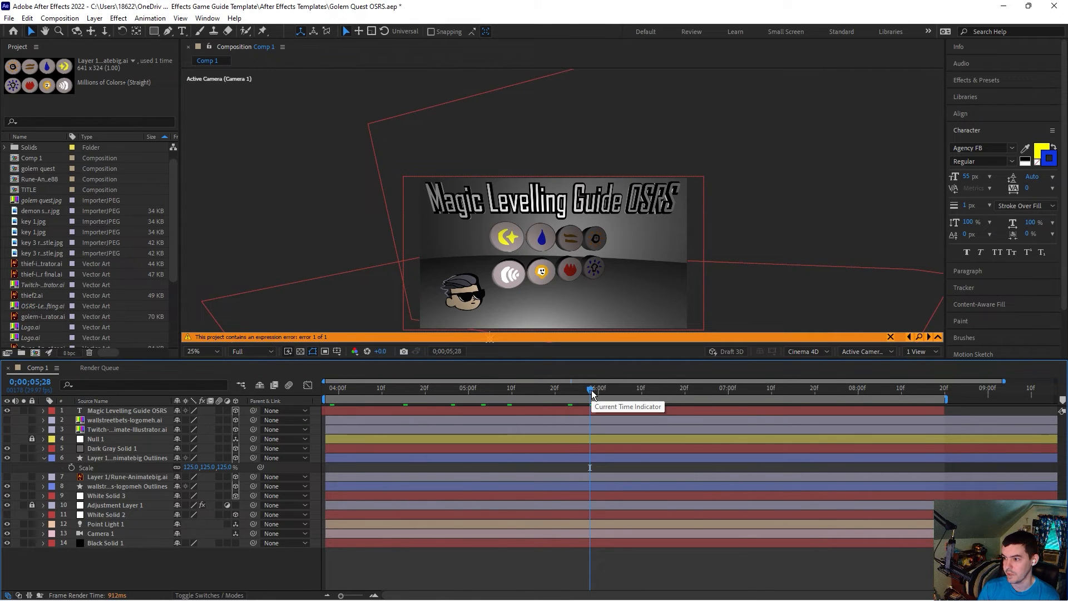
click(608, 388)
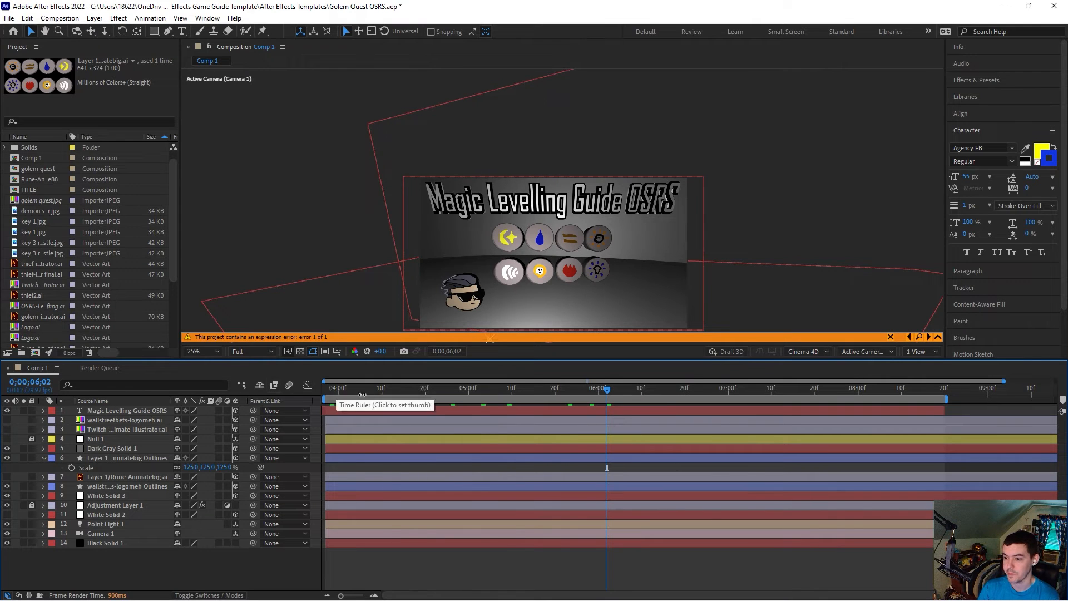
Step: Undo the two scale changes on the rune outlines layer
click(140, 459)
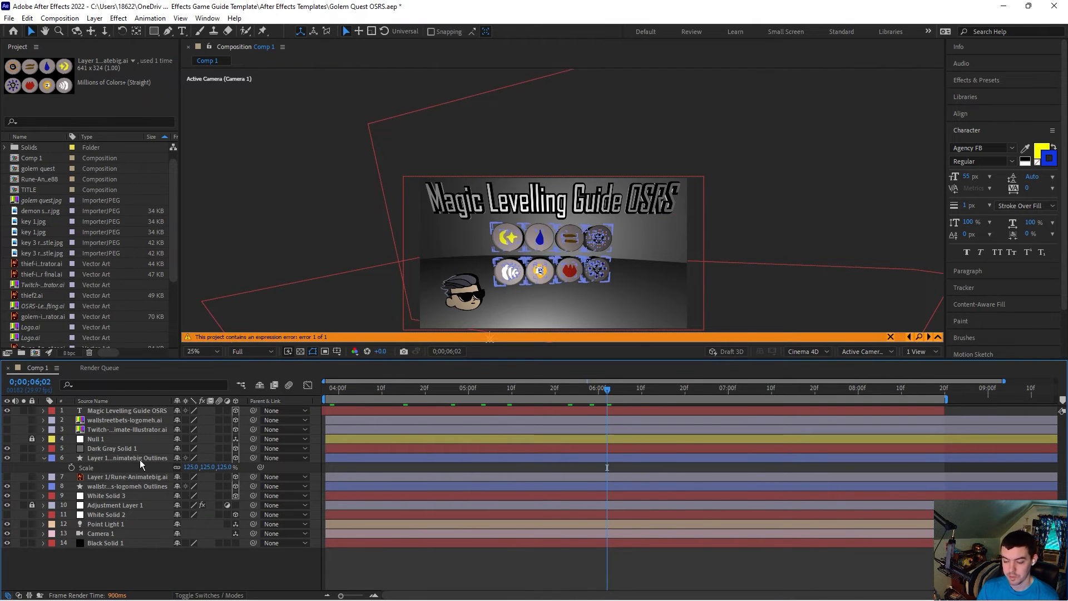
key(ctrl+z)
key(ctrl+z)
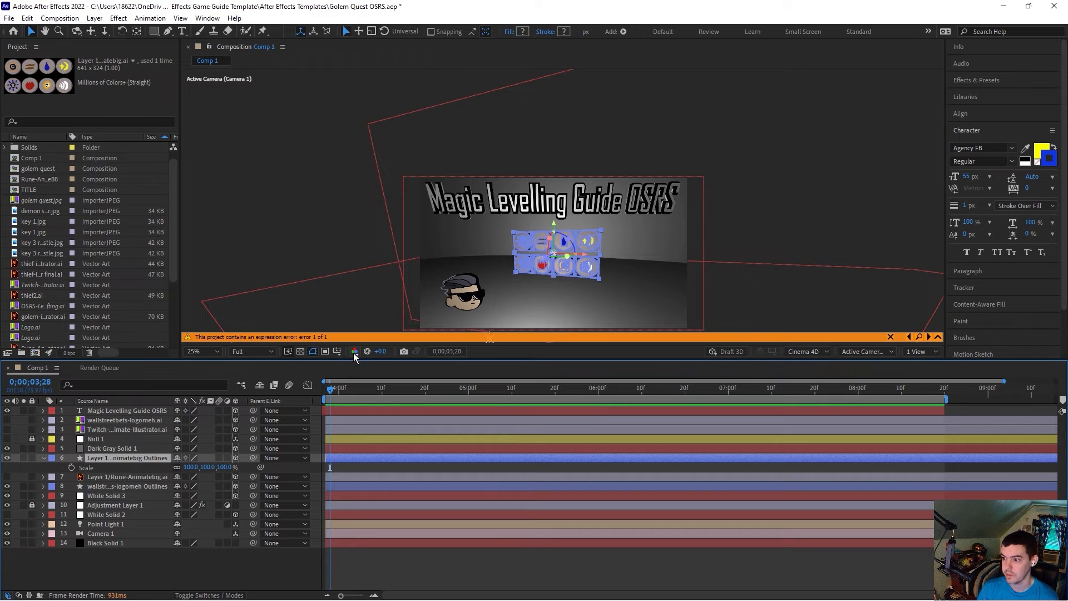
Step: Duplicate the Magic Levelling Guide OSRS title text layer
click(311, 242)
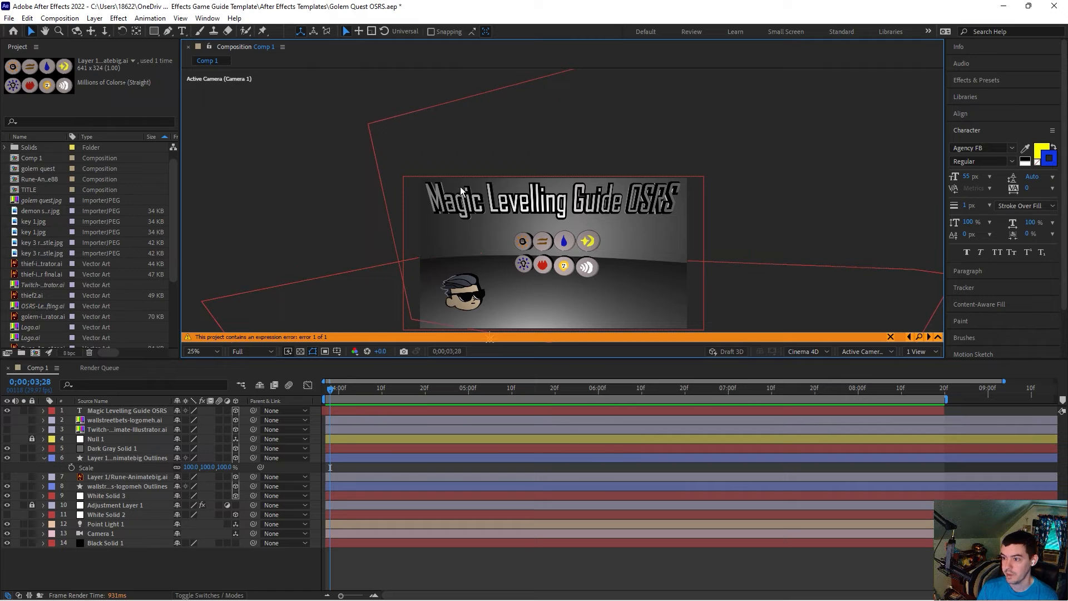
click(182, 31)
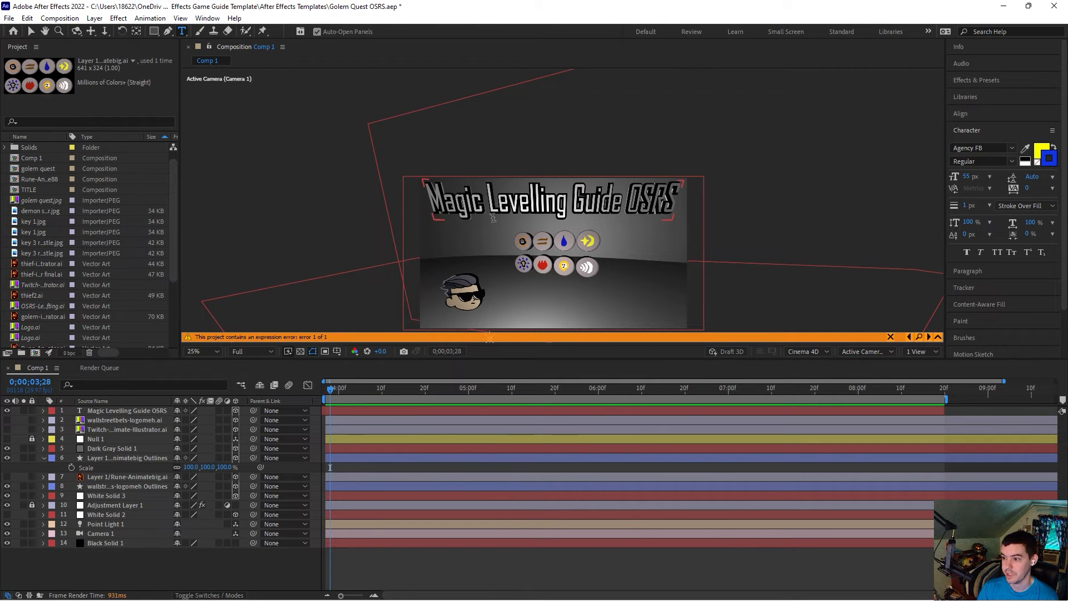
drag(494, 200, 541, 201)
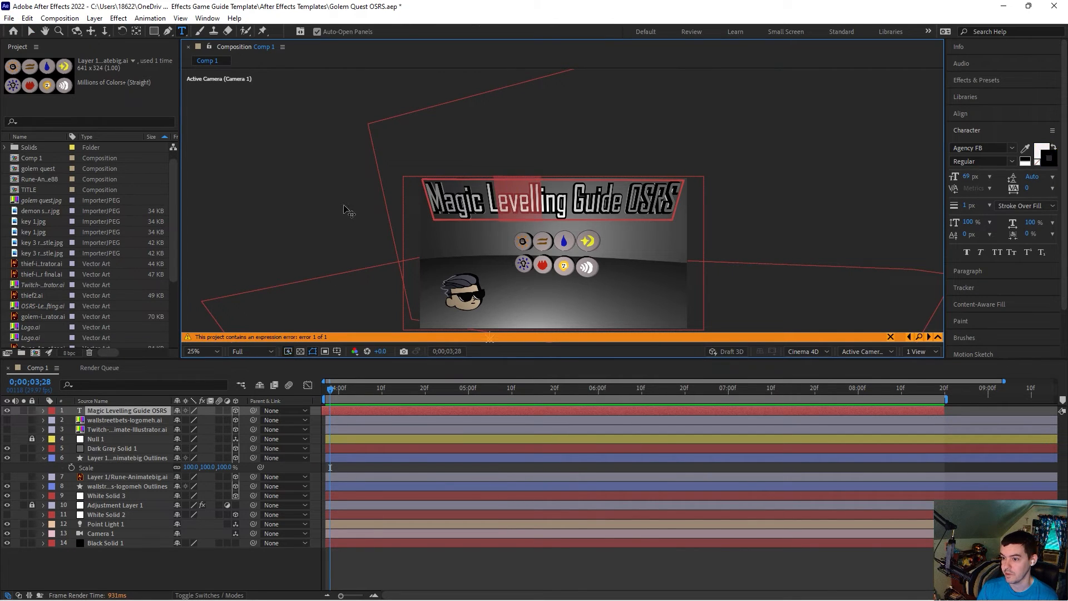
click(120, 411)
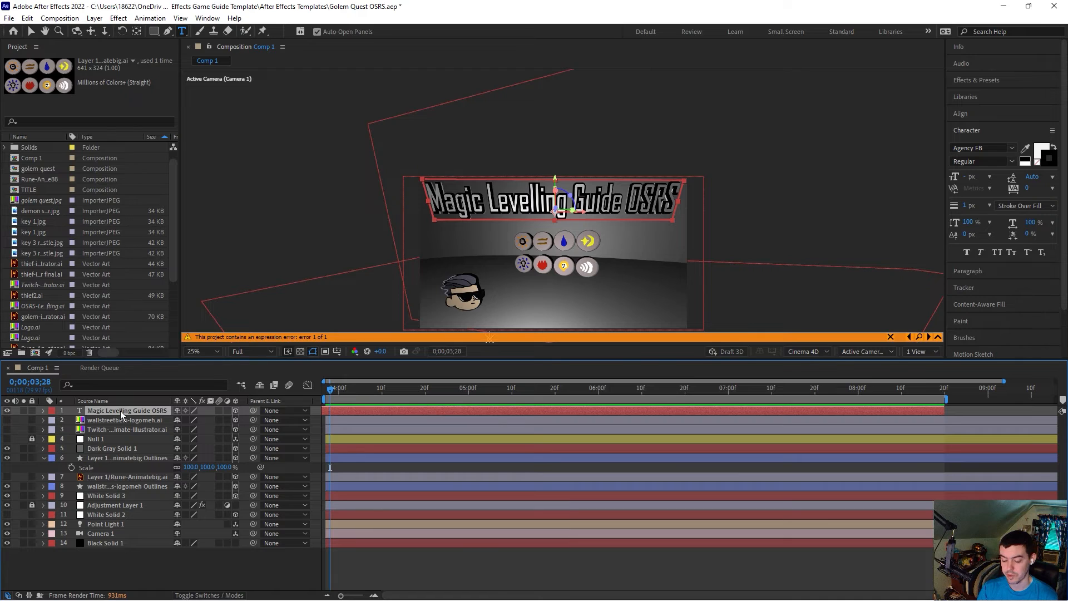
key(ctrl+d)
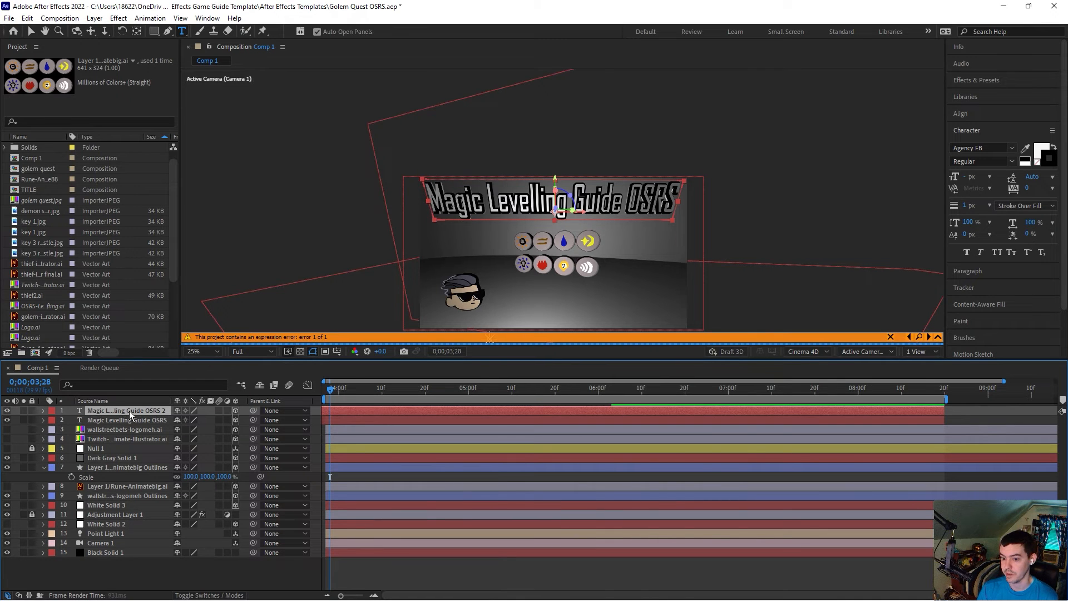
Step: Move the duplicated title below the original and delete all of its text
click(32, 32)
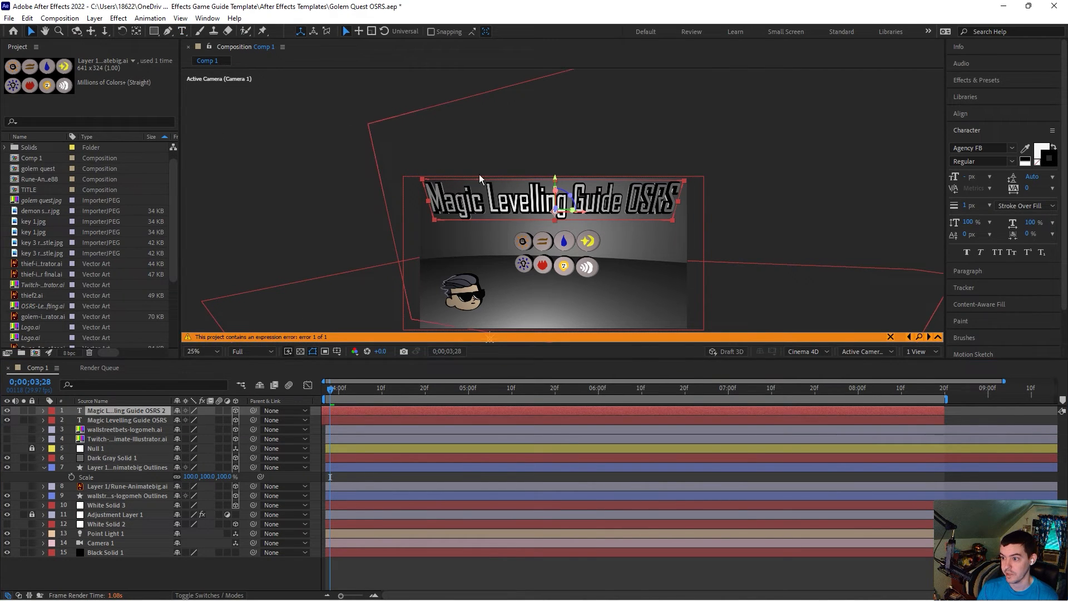
drag(503, 204, 507, 243)
click(182, 32)
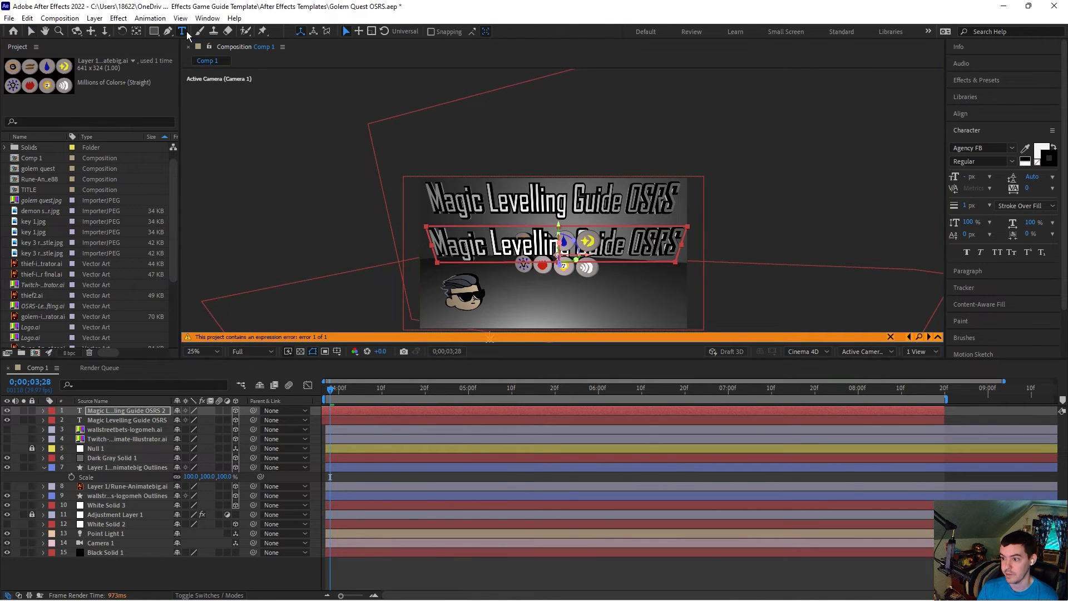
drag(682, 251, 427, 243)
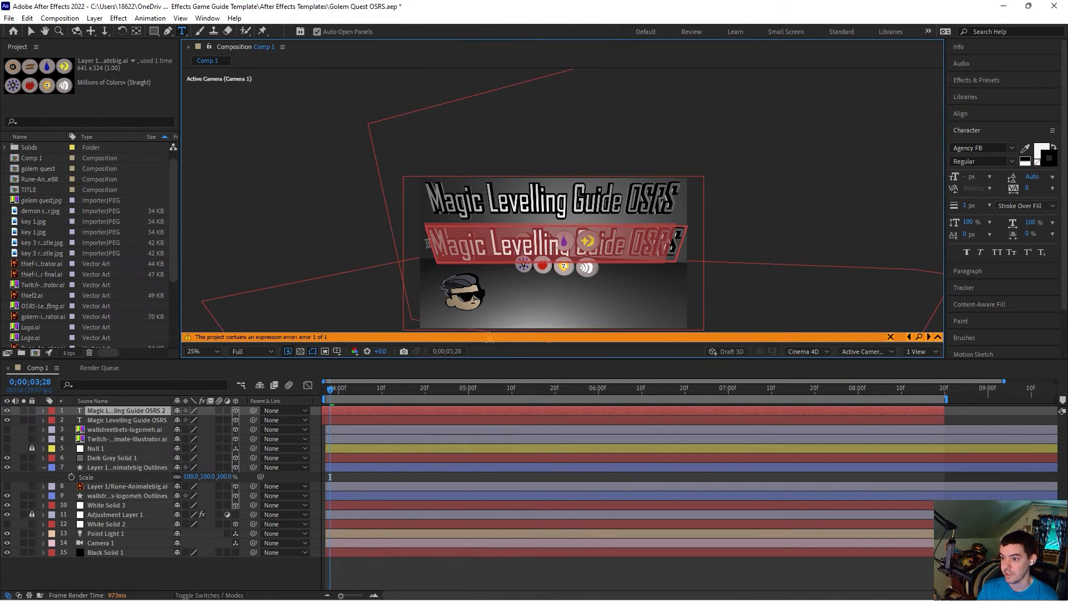
text(S)
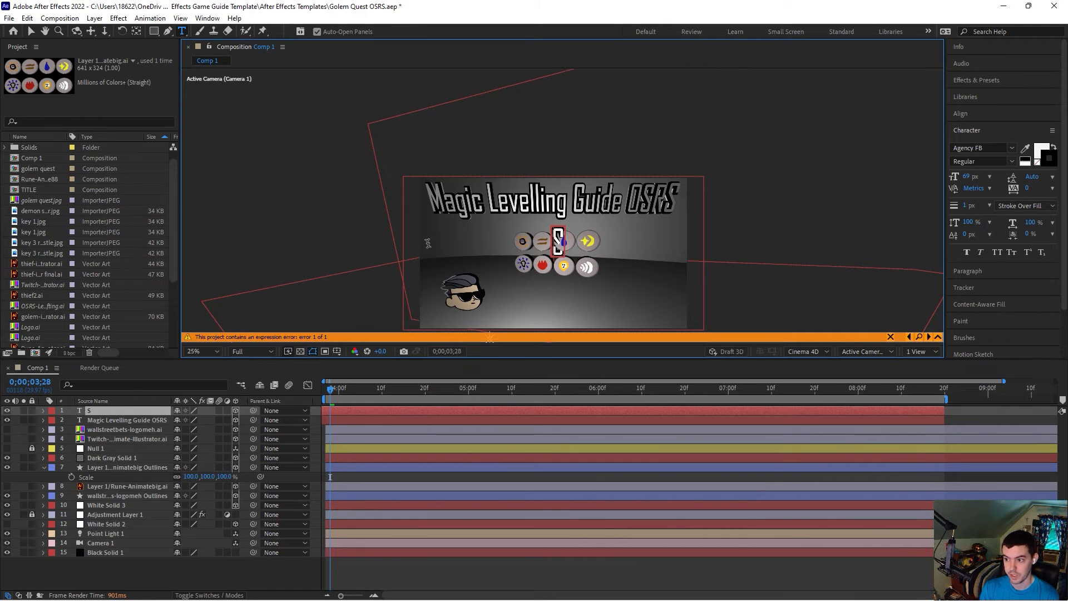
key(BackSpace)
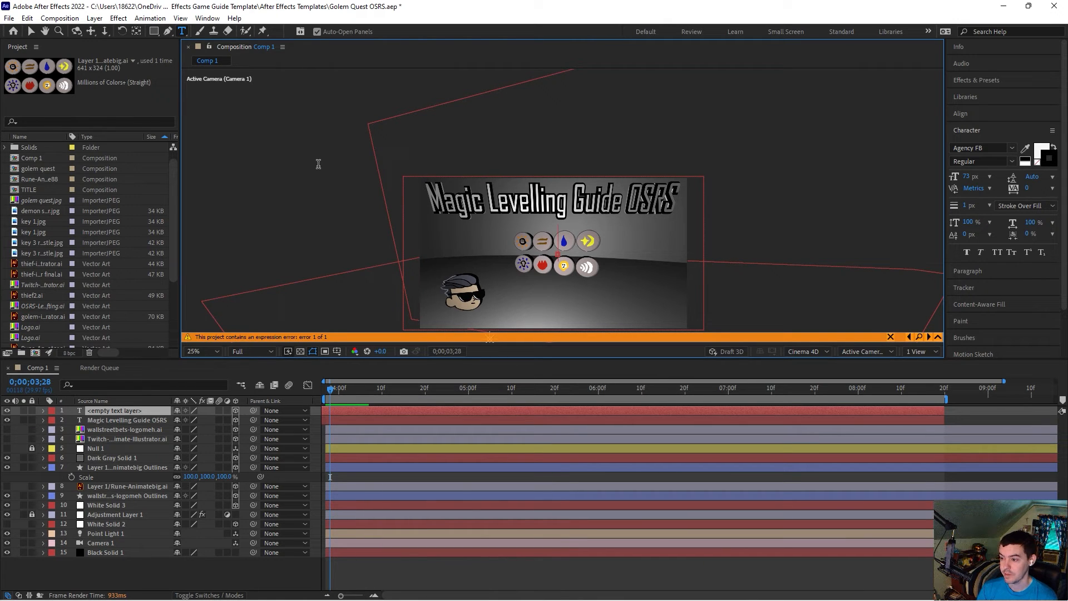
mouse_move(746, 599)
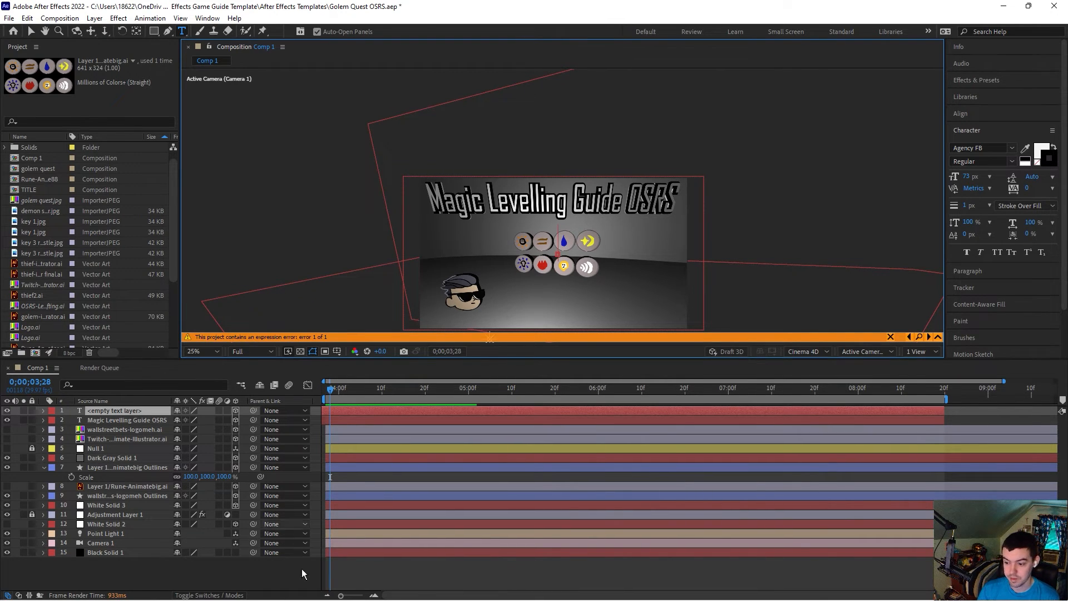
mouse_move(309, 598)
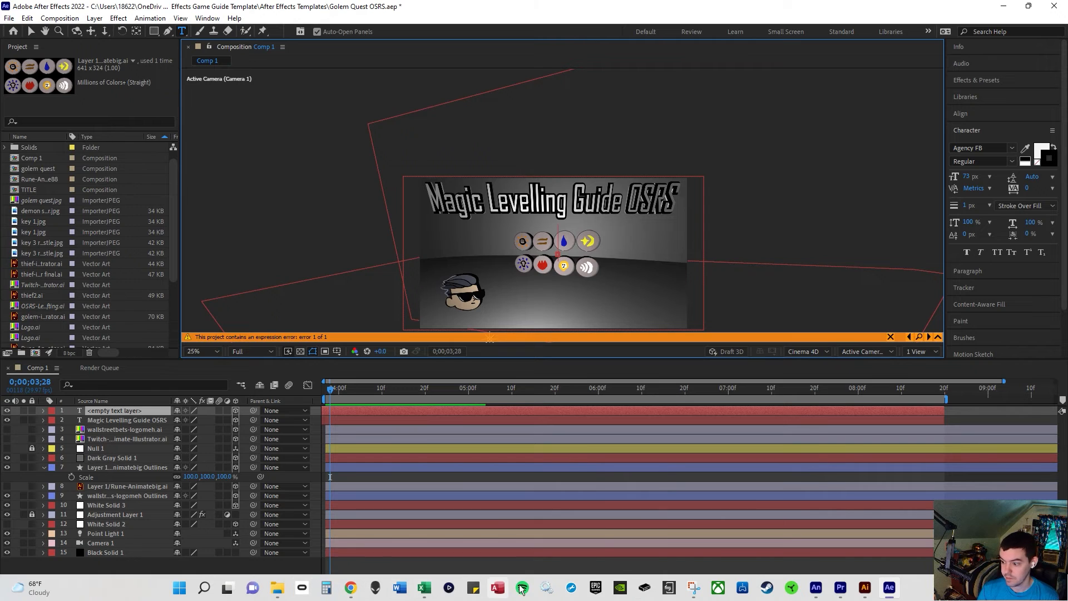
click(689, 588)
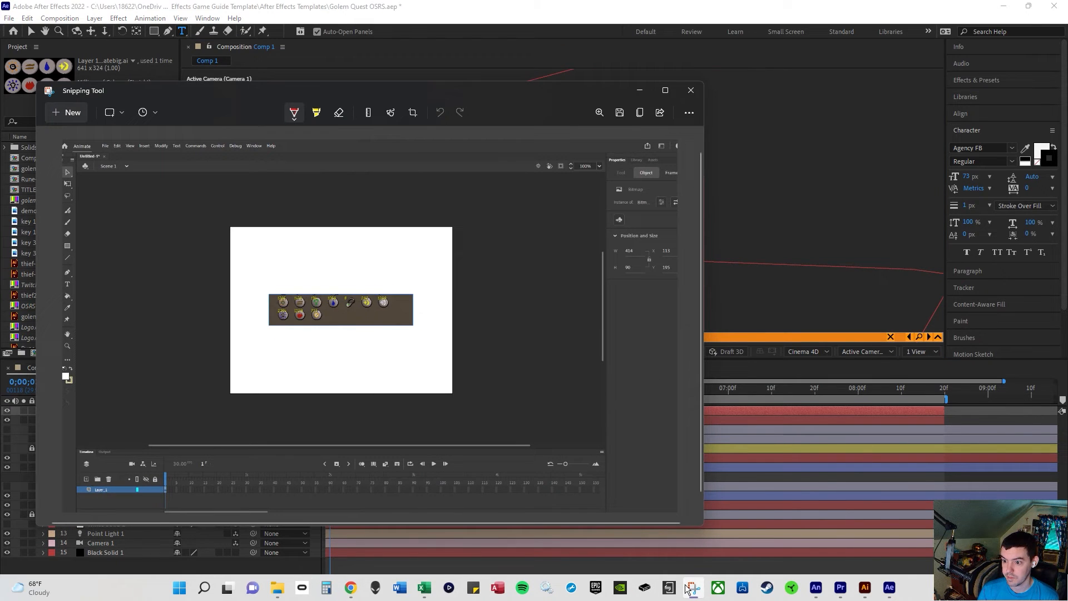
click(640, 90)
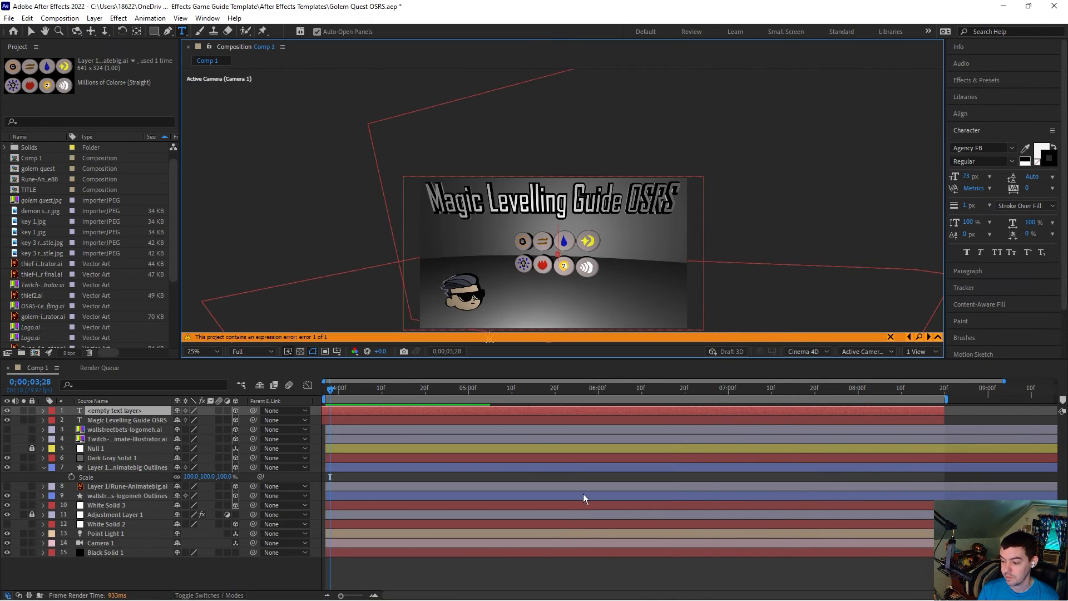
mouse_move(717, 571)
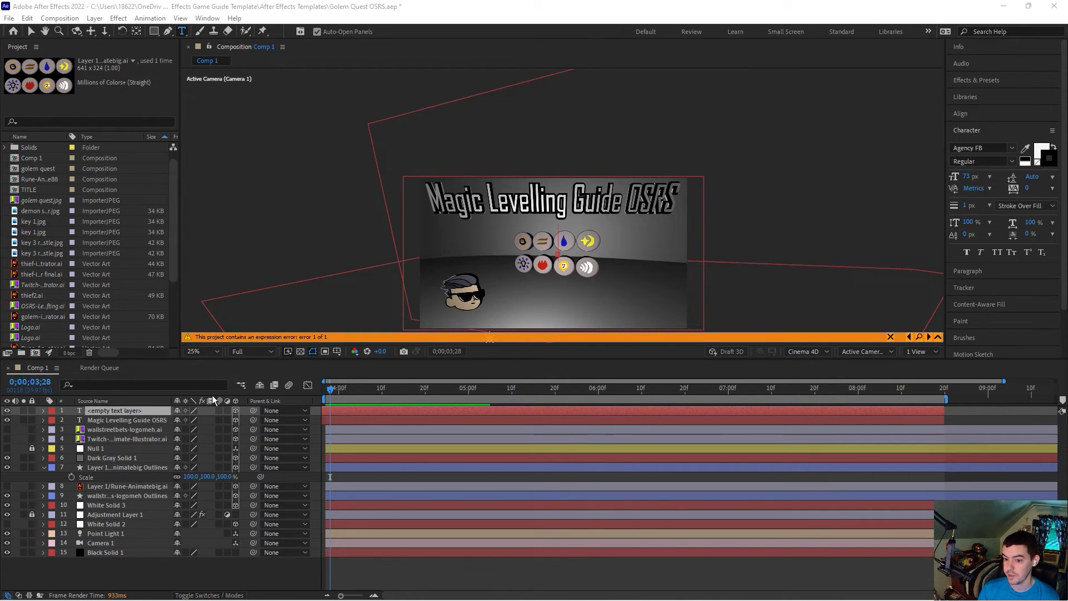
Step: Switch the layer column to show layer names and select the original title layer
click(144, 412)
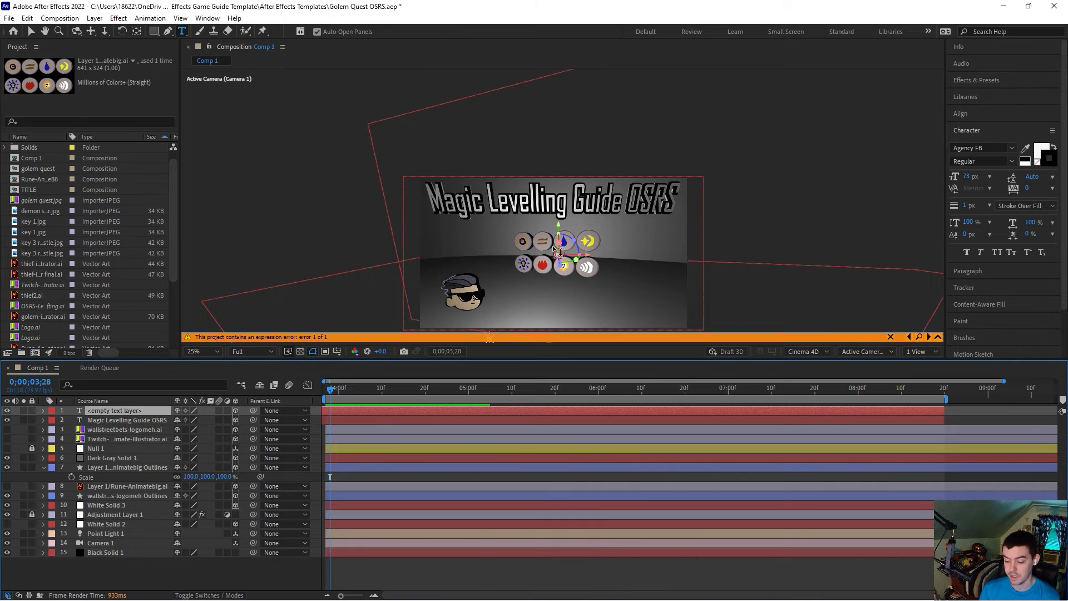
key(ctrl+shift+a)
click(145, 402)
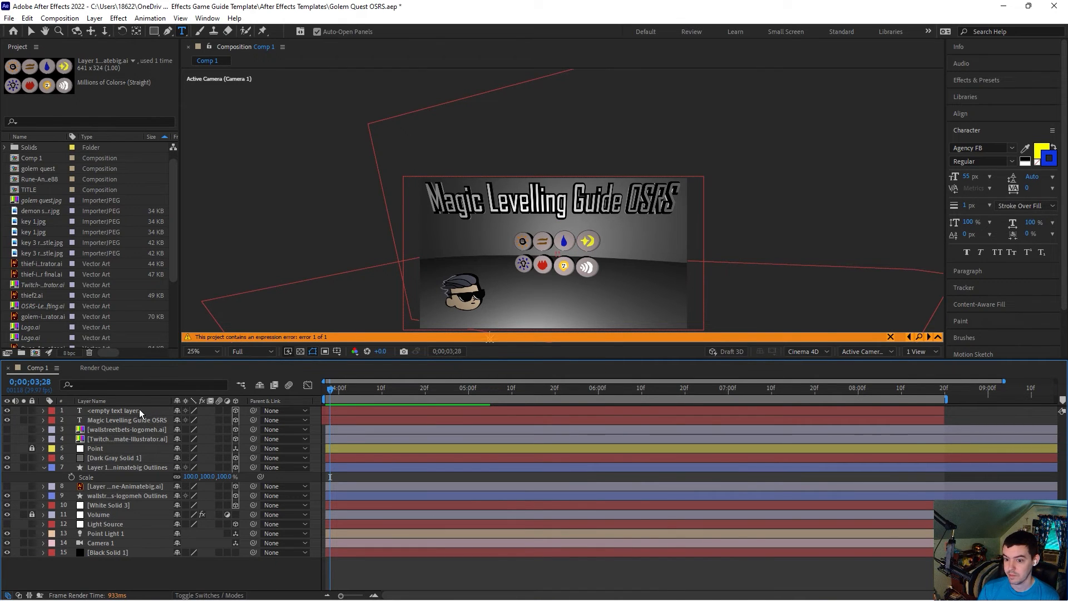
click(150, 420)
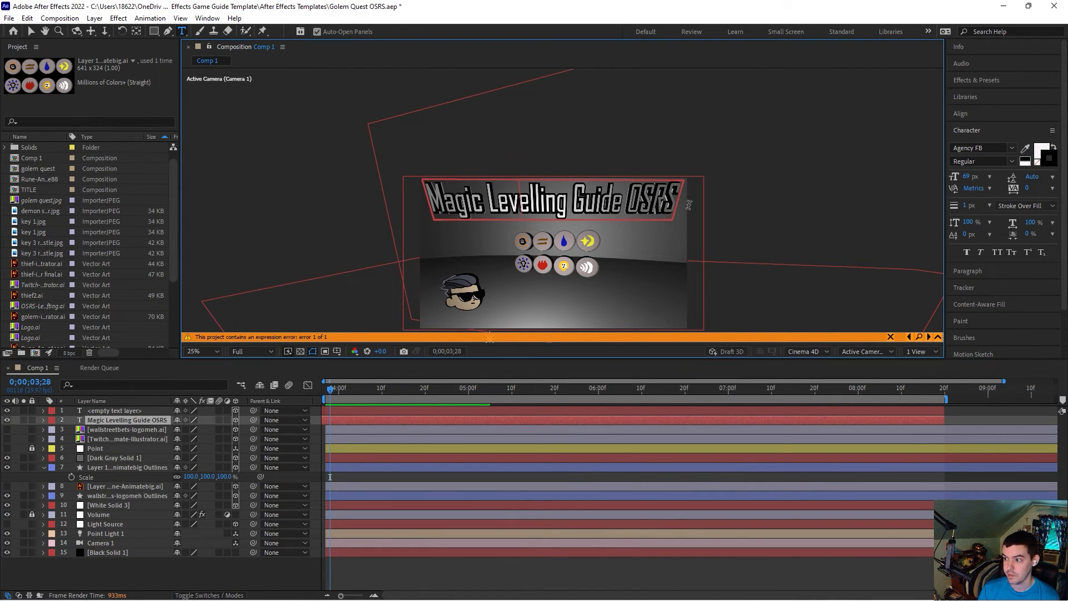
Step: Delete the empty text layer and duplicate the title layer, replacing the copy's text with 1250 Mind Runes
click(152, 410)
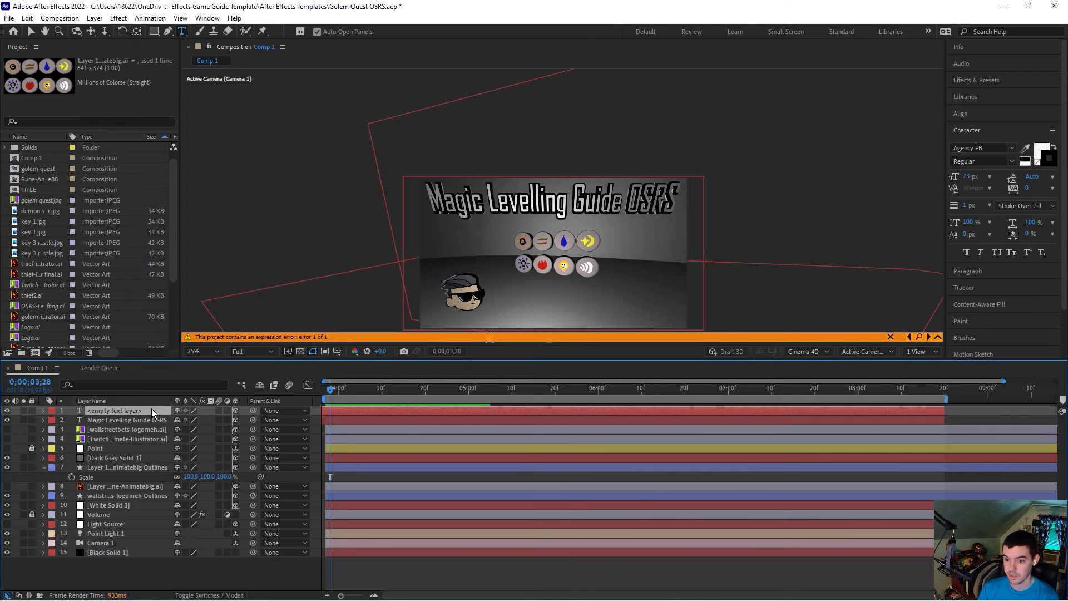
key(Delete)
click(142, 411)
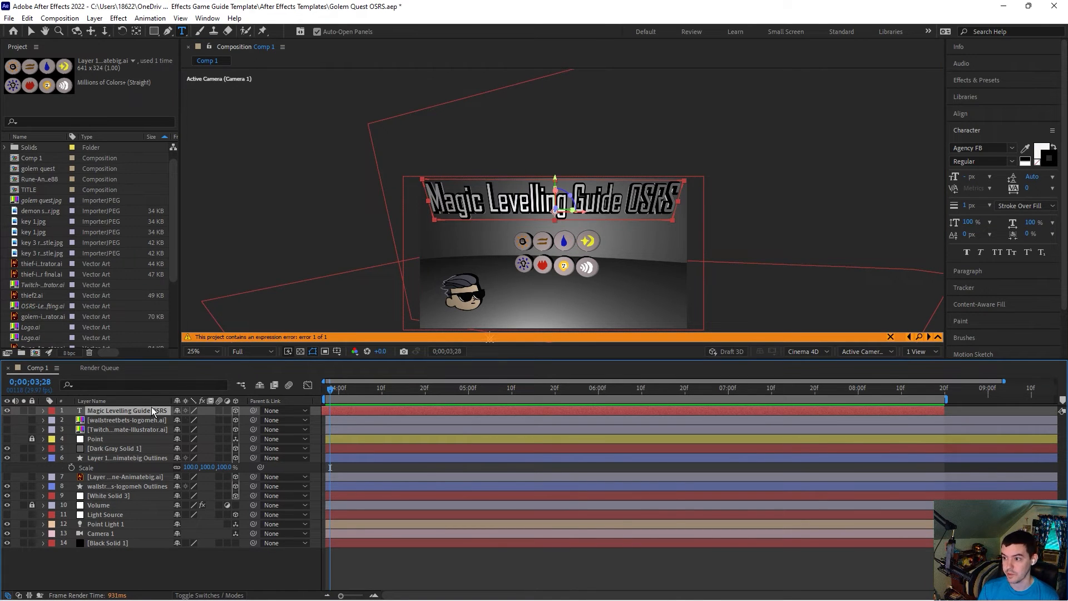
key(ctrl+d)
drag(673, 195, 432, 199)
text(1250)
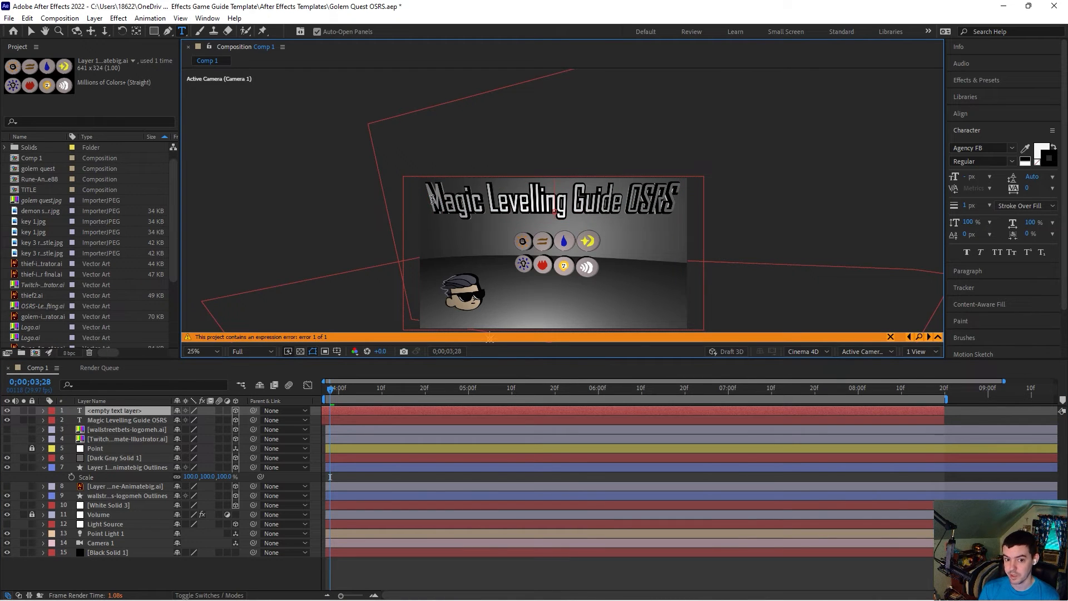
text( Mind Runes)
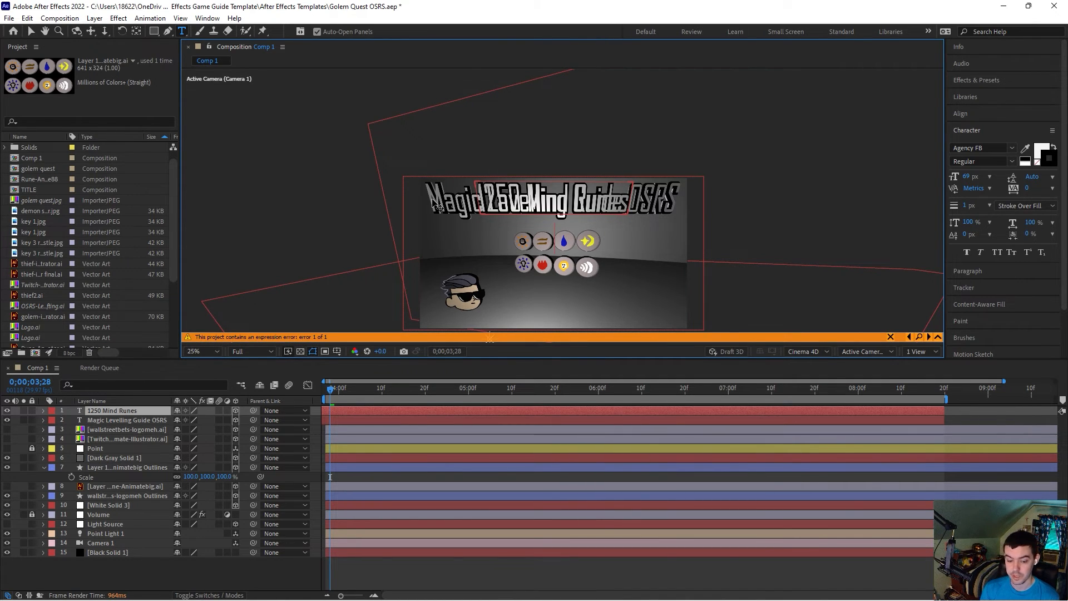
Step: Add the lines 1250 Earth Runes, 1250 Water Runes and 850 Fire Runes to the new text layer
key(Return)
text(1250 Earth Runes)
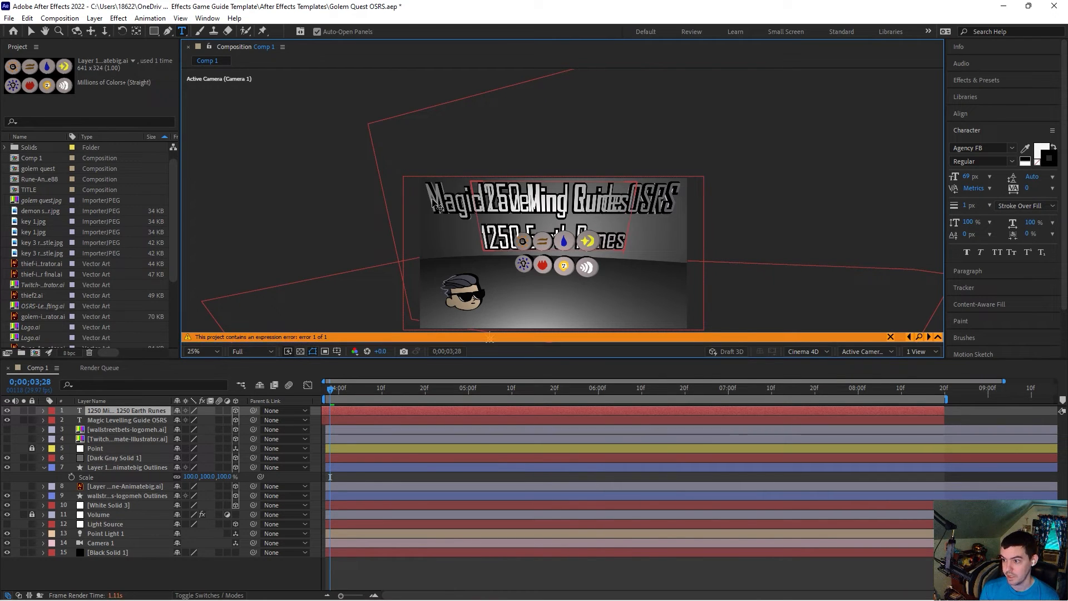
key(Return)
text(1250)
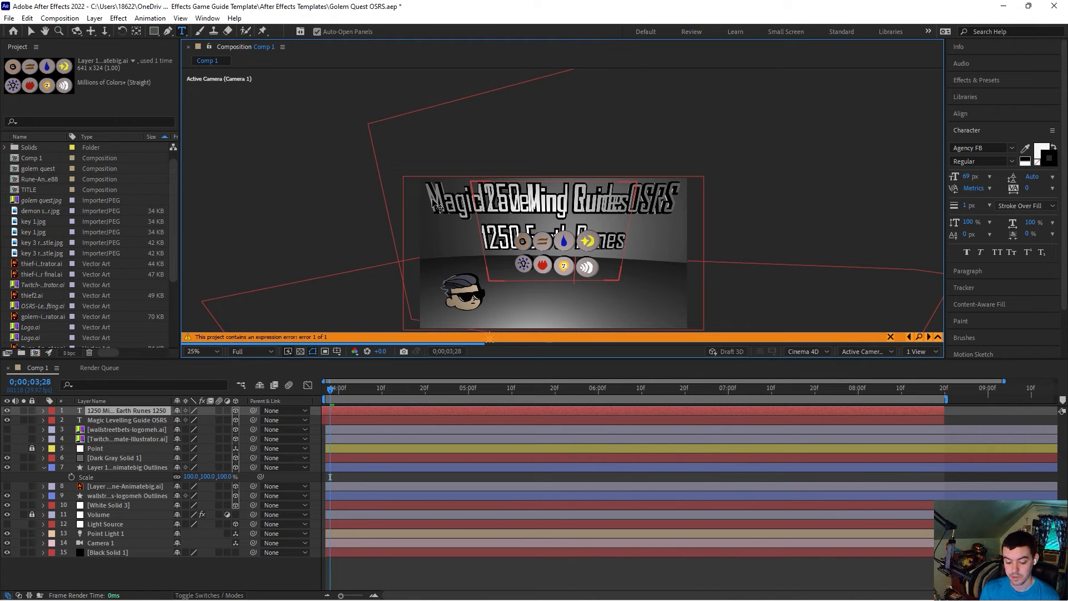
text( Water Runes)
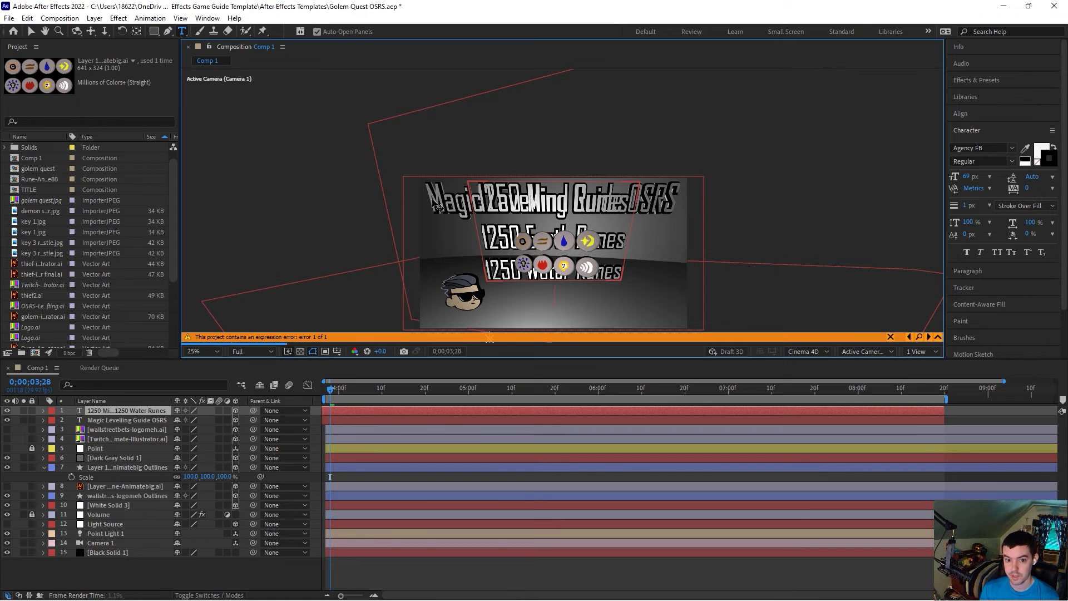
key(Return)
text(850)
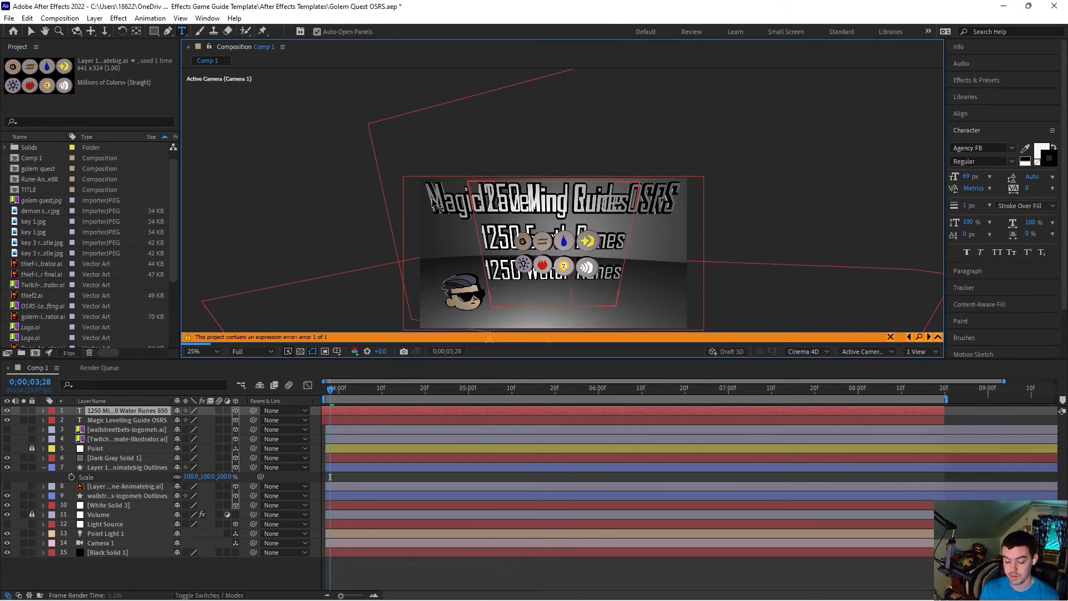
text( Fire Runes)
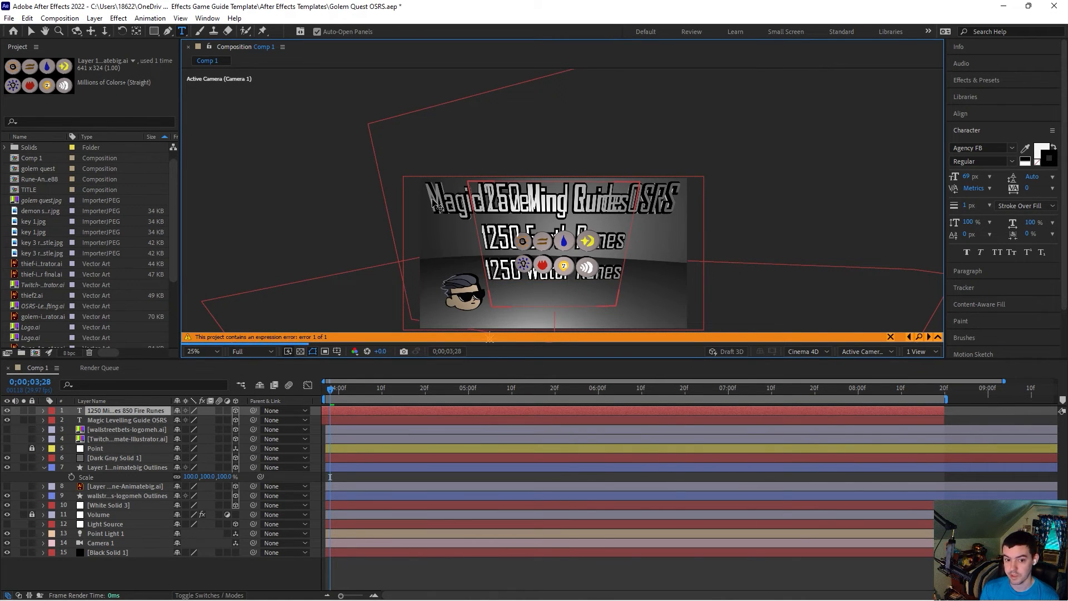
Step: Add the lines 1000 AQir Runes and 1000 Body Runes to the text layer
key(Return)
text(1000)
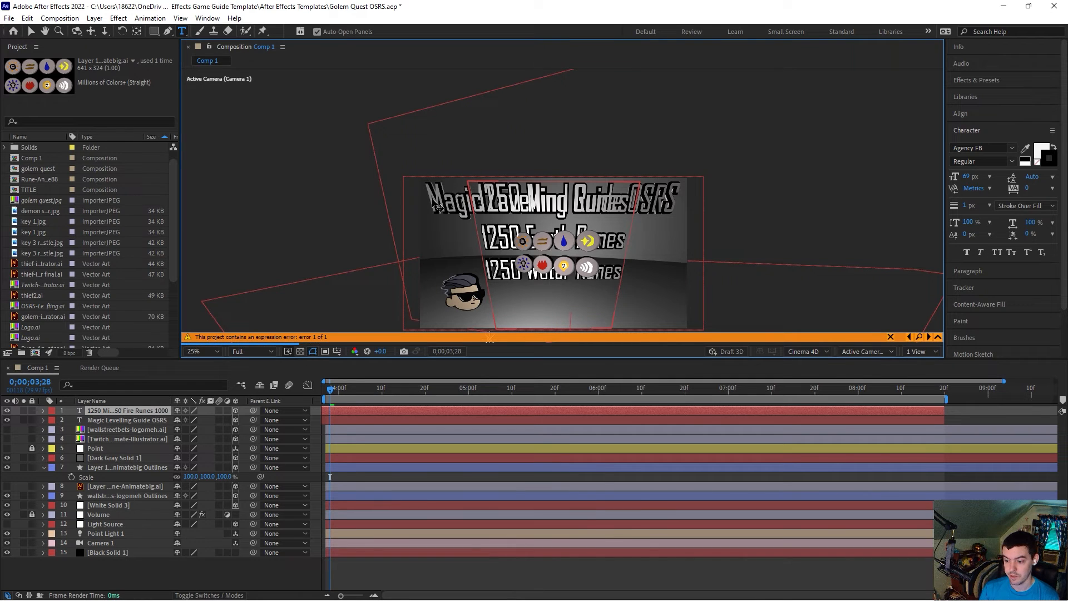
text( AQir Runes)
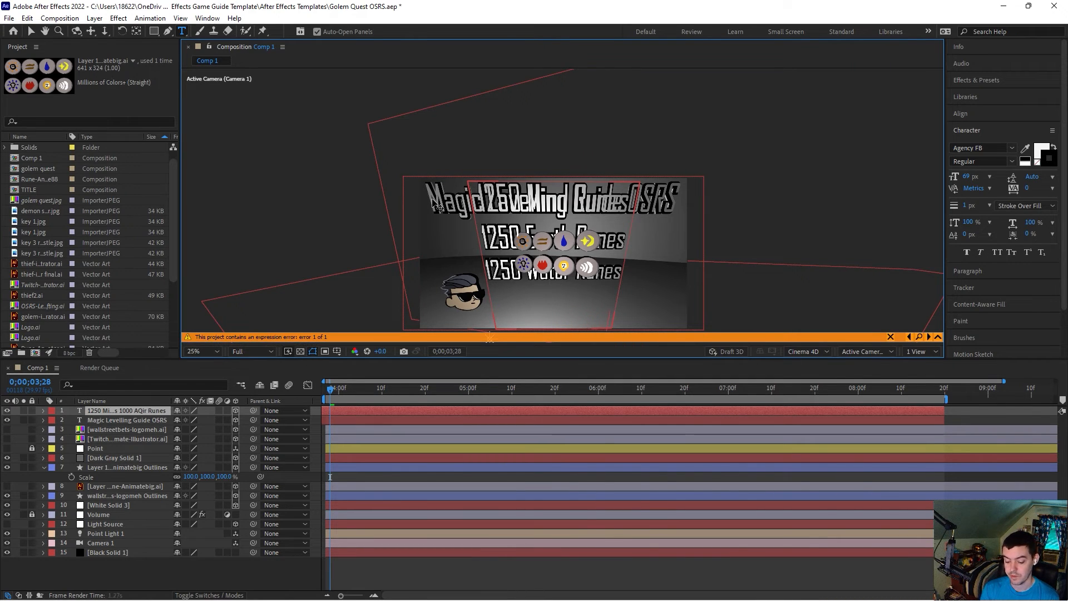
key(Return)
text(100)
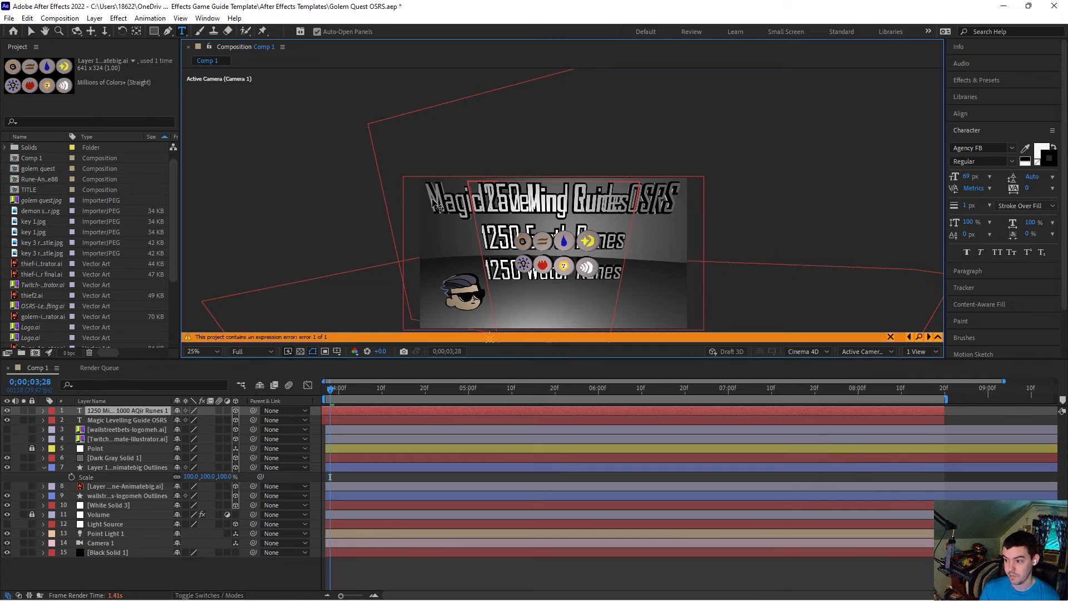
text(0)
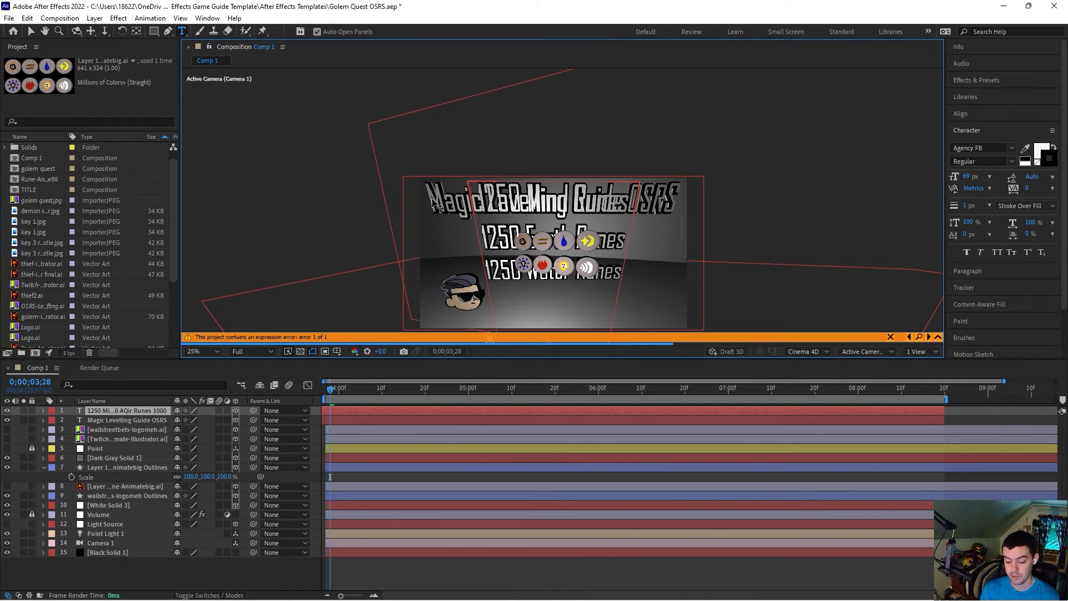
text( Body Runes)
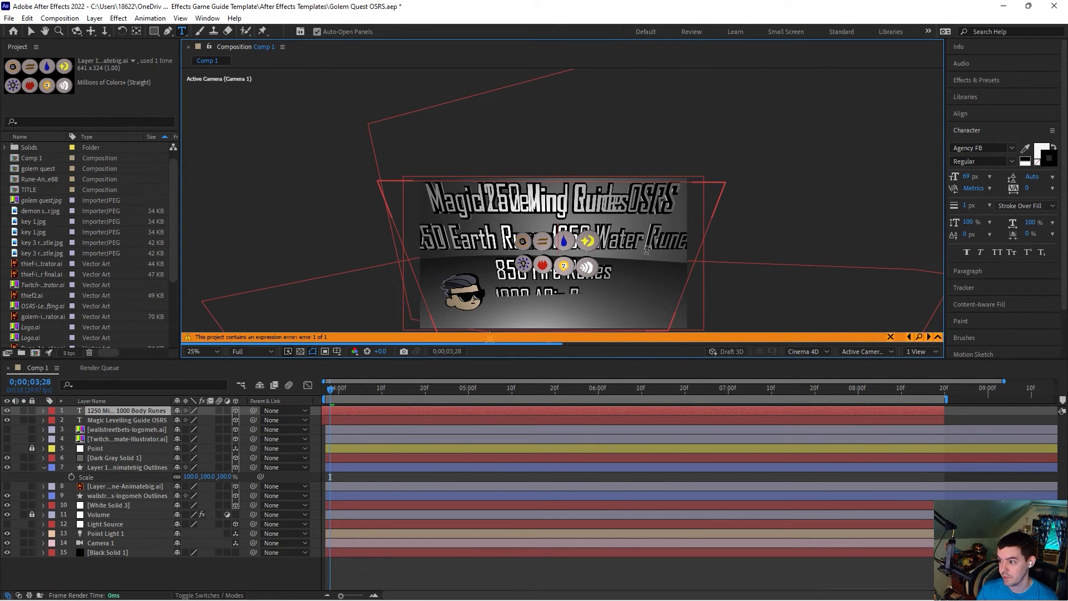
Step: Set the font size of the Earth Runes and Water Runes line to 53 px
drag(700, 239, 401, 233)
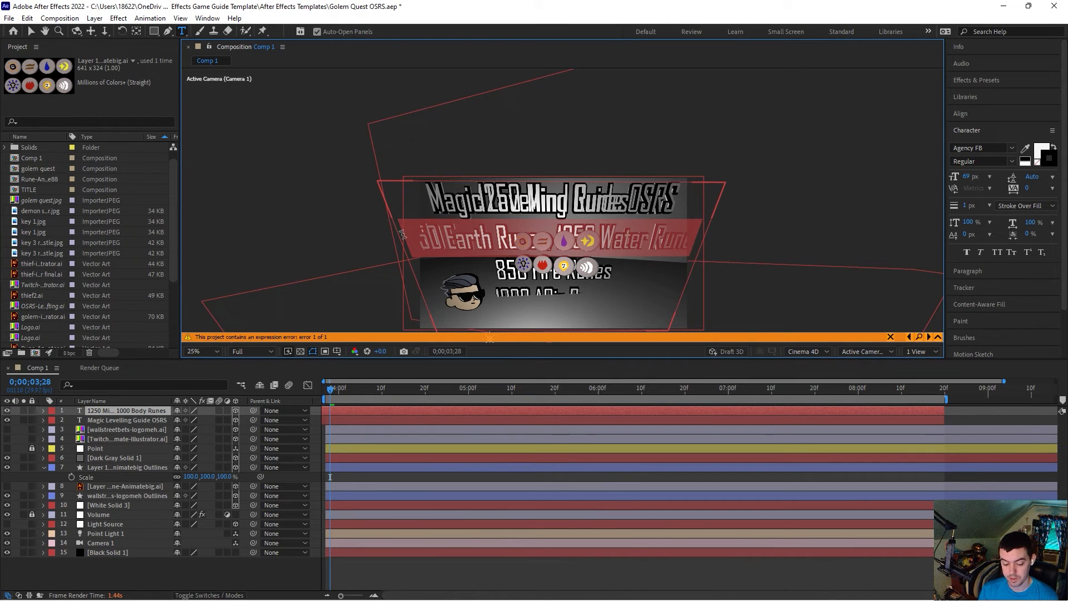
key(ctrl+shift+comma)
key(ctrl+shift+comma)
key(ctrl+shift+comma)
key(ctrl+shift+comma)
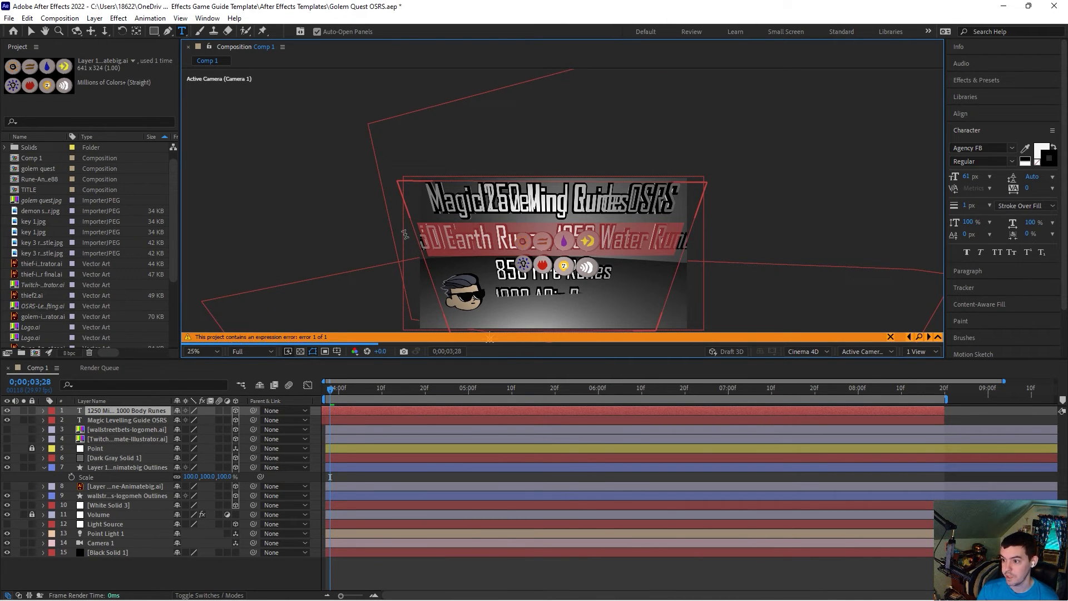
drag(690, 242, 411, 244)
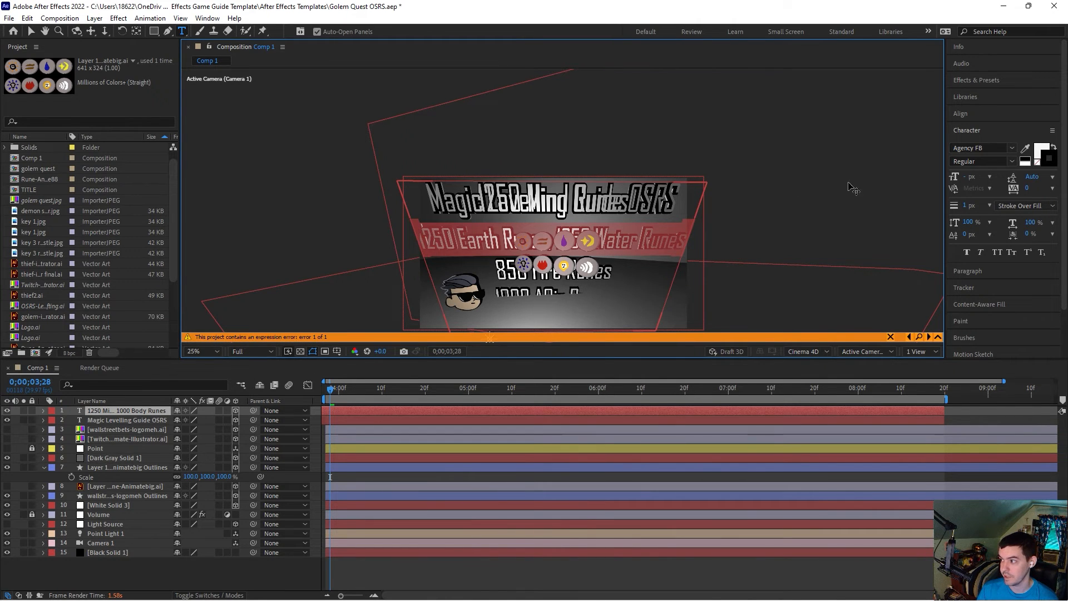
drag(627, 237, 376, 249)
click(968, 176)
text(61)
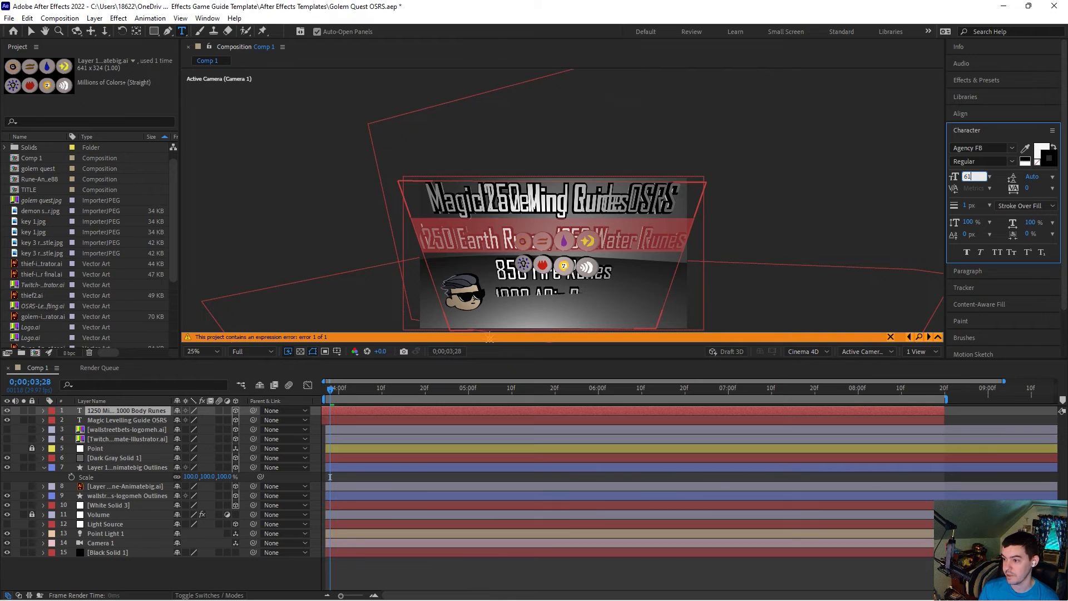
key(Return)
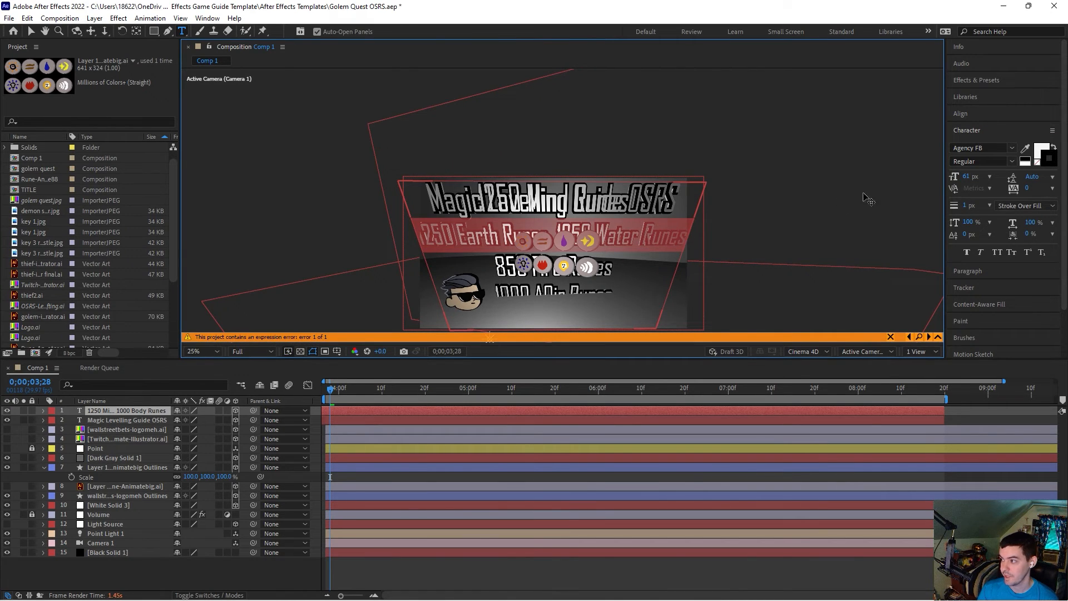
click(973, 176)
text(53)
key(Return)
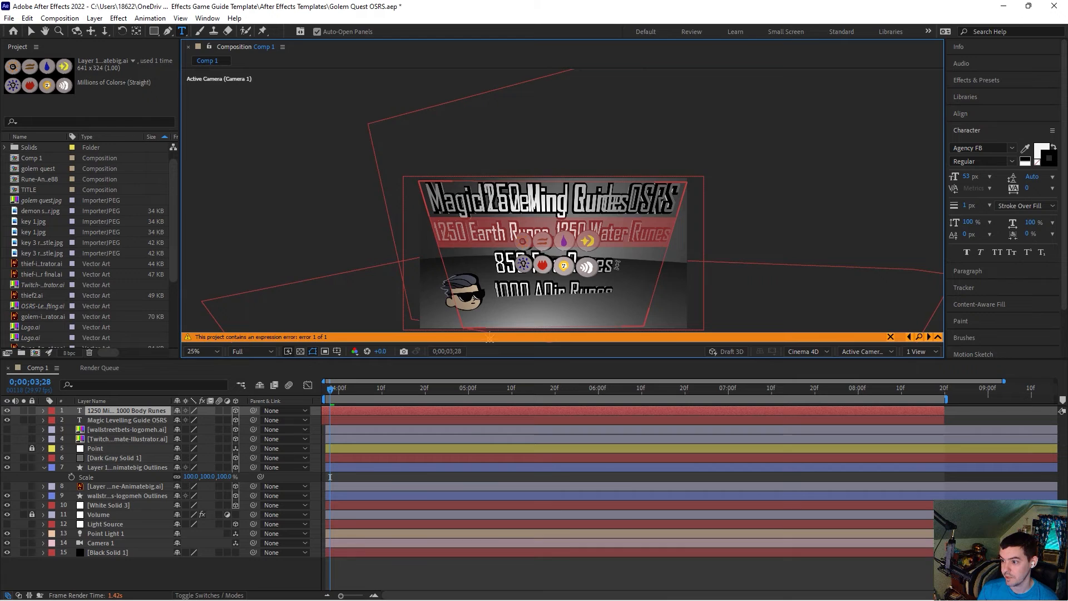
Step: Delete the original Magic Levelling Guide OSRS title layer
click(492, 289)
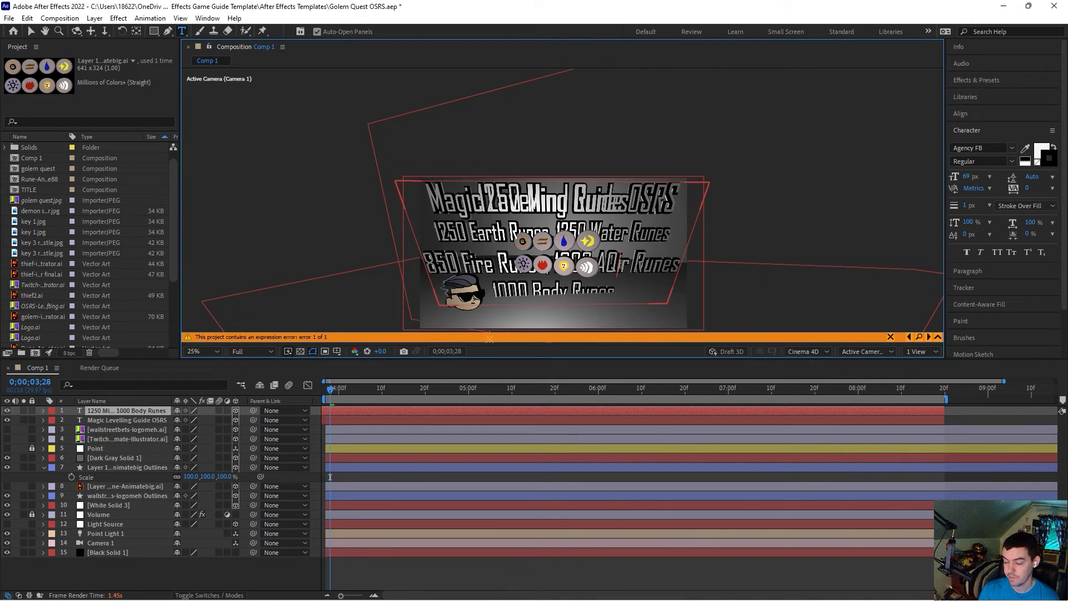
click(113, 419)
key(Delete)
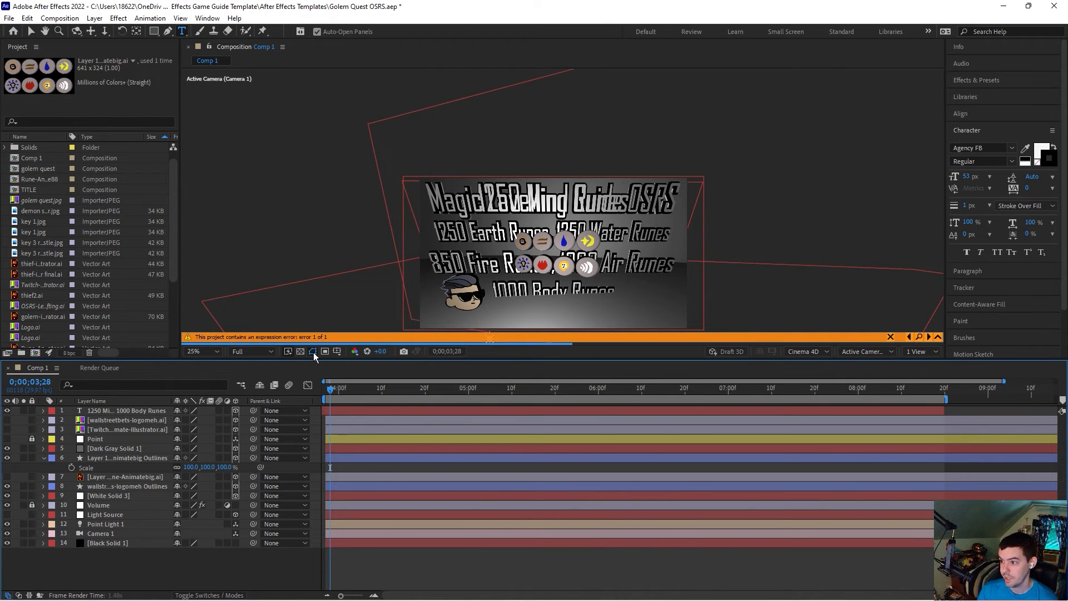
click(313, 354)
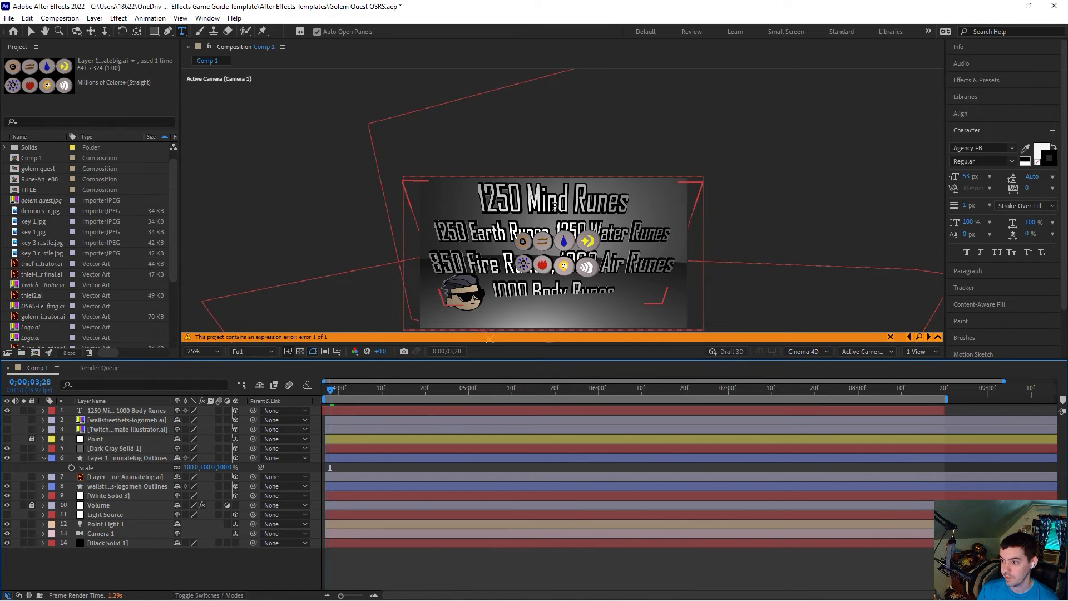
Step: Set the first line, 1250 Mind Runes, 1000 Body Runes, to a font size of 53 px
click(655, 205)
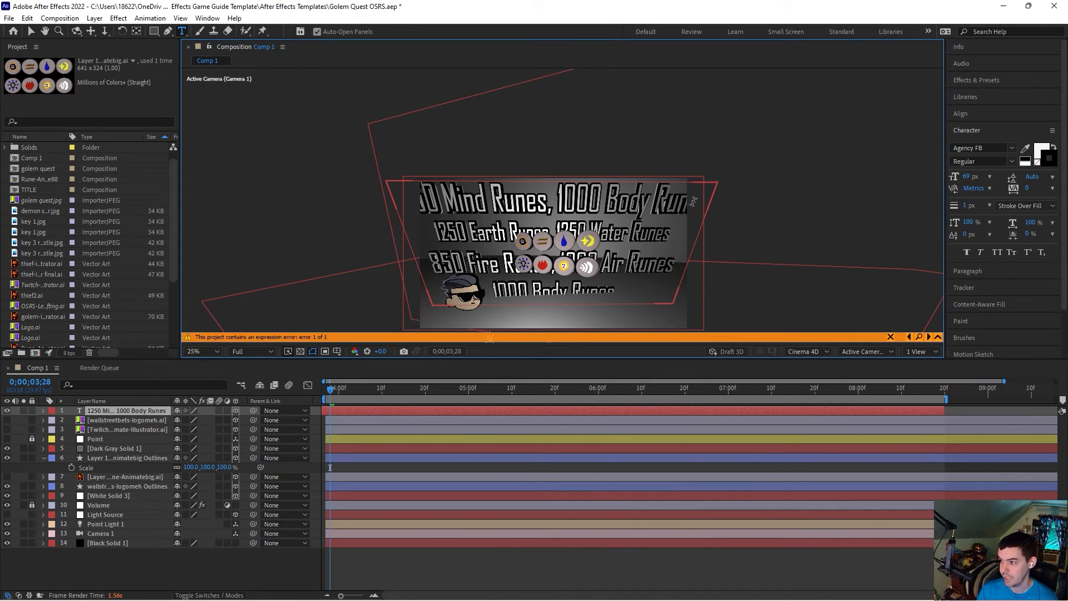
drag(709, 200, 382, 189)
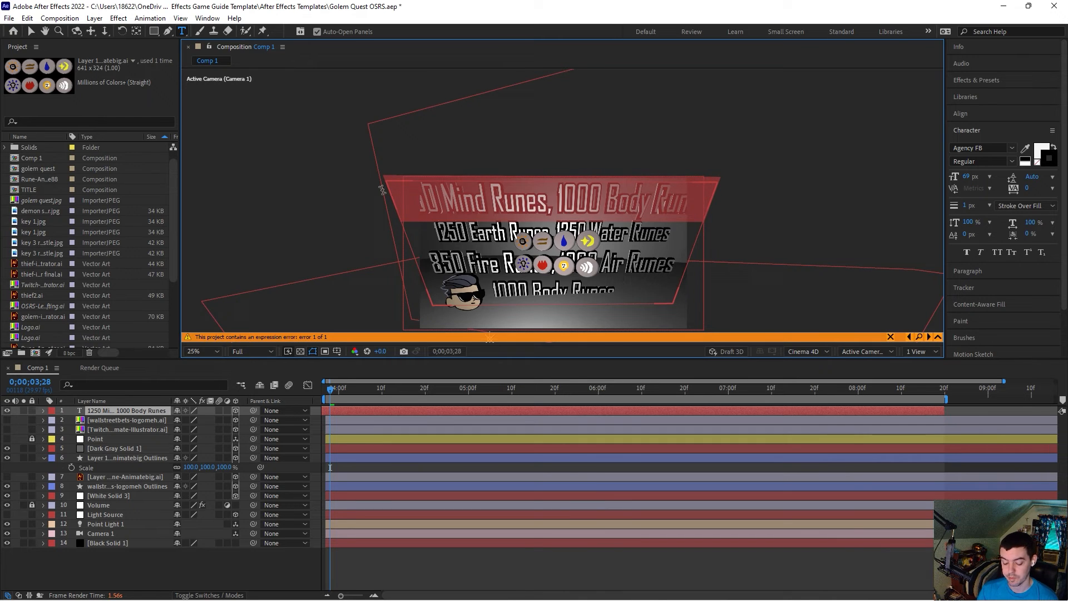
click(967, 177)
text(53)
key(Return)
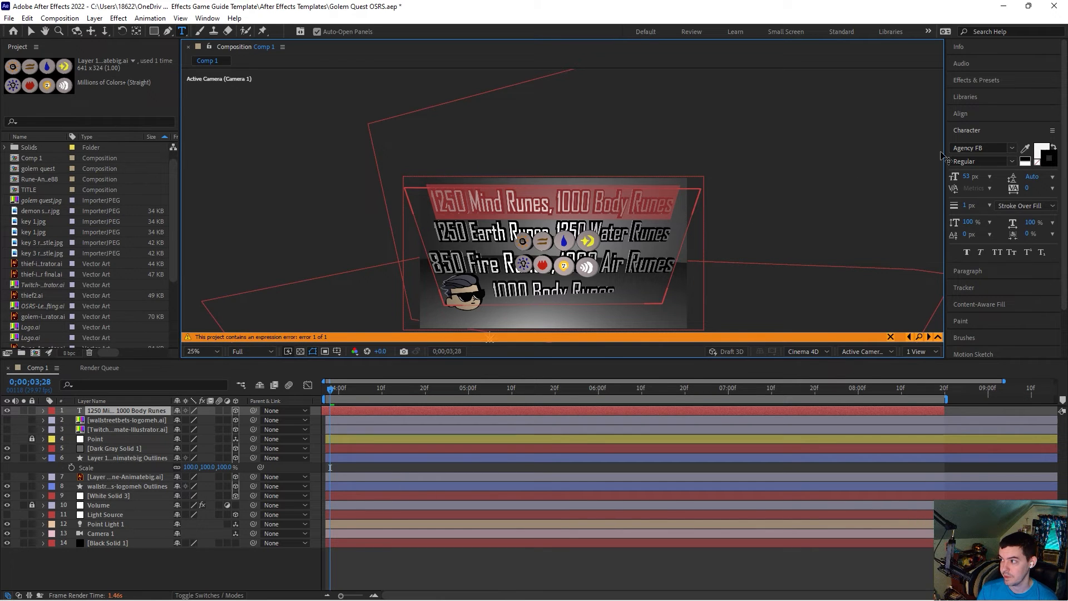
Step: Set the Fire Runes and Air Runes line to a font size of 53 px
drag(670, 267, 405, 266)
click(967, 176)
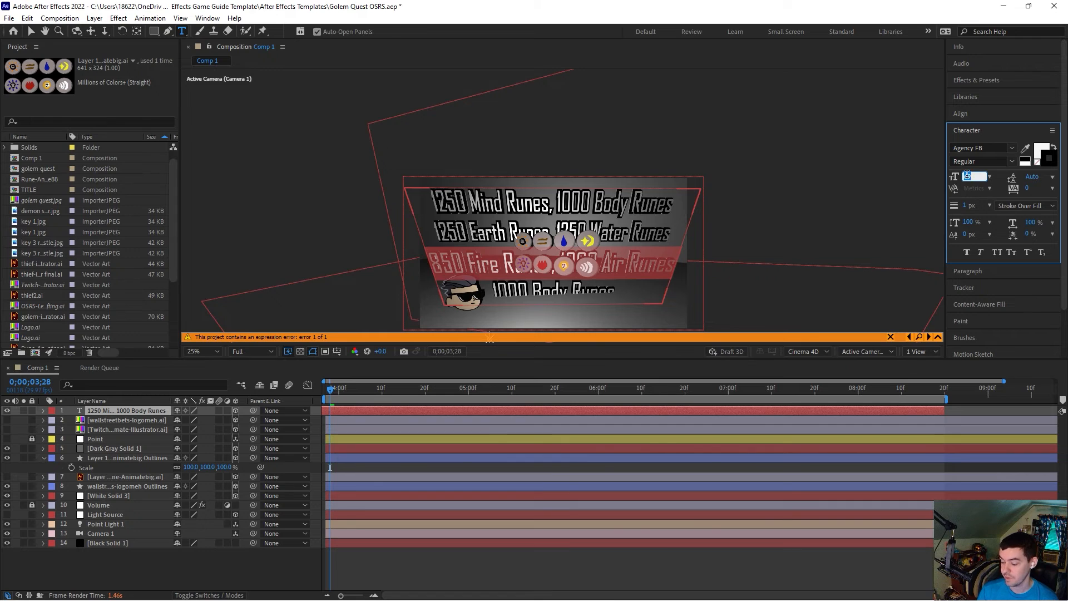
text(53)
key(Return)
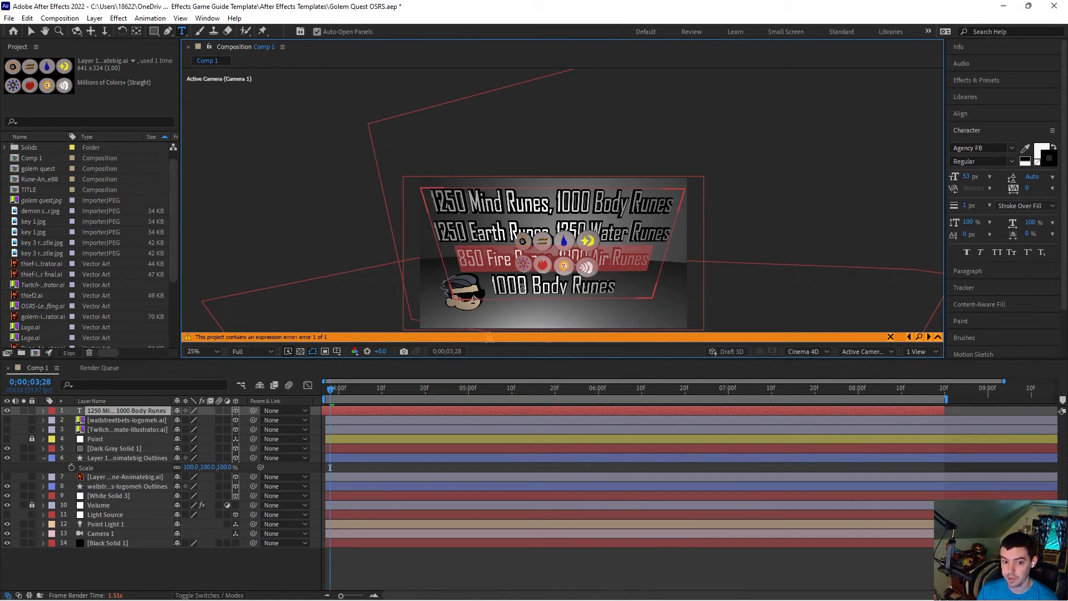
Step: Replace the last line with 400 Chaos Runes, 400 Cosmic Runes and reduce its font size
drag(628, 285, 488, 286)
text(400 Chaos Runes)
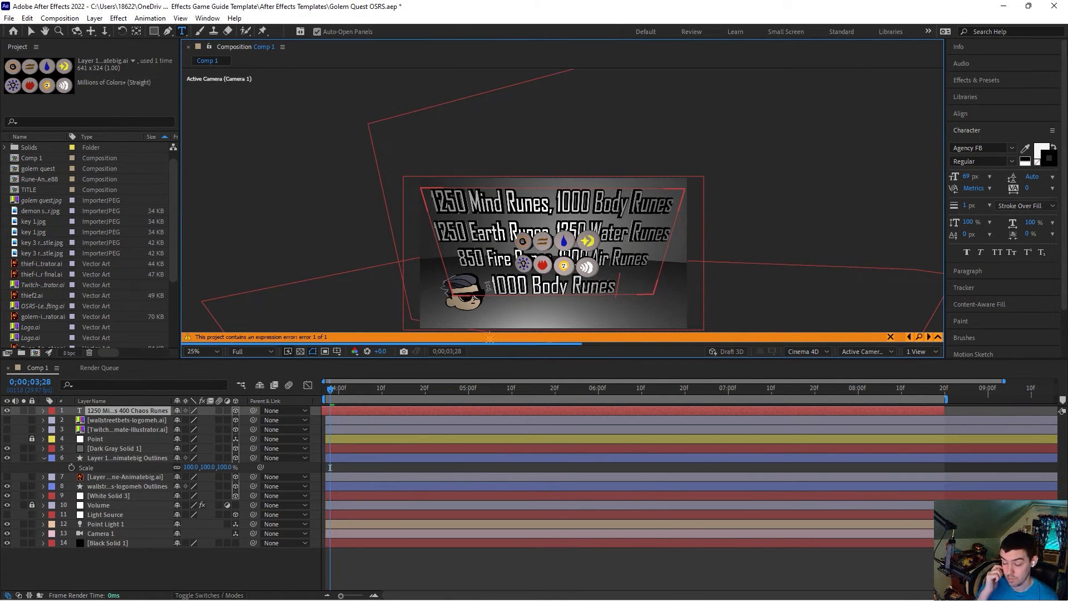
text(, 40)
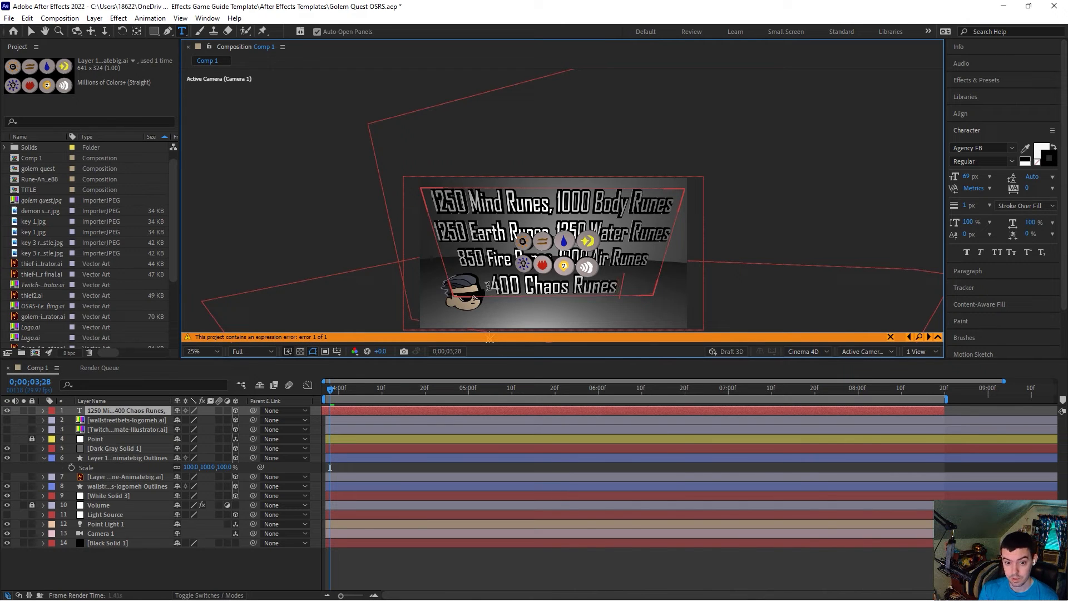
text(0 Cosmic)
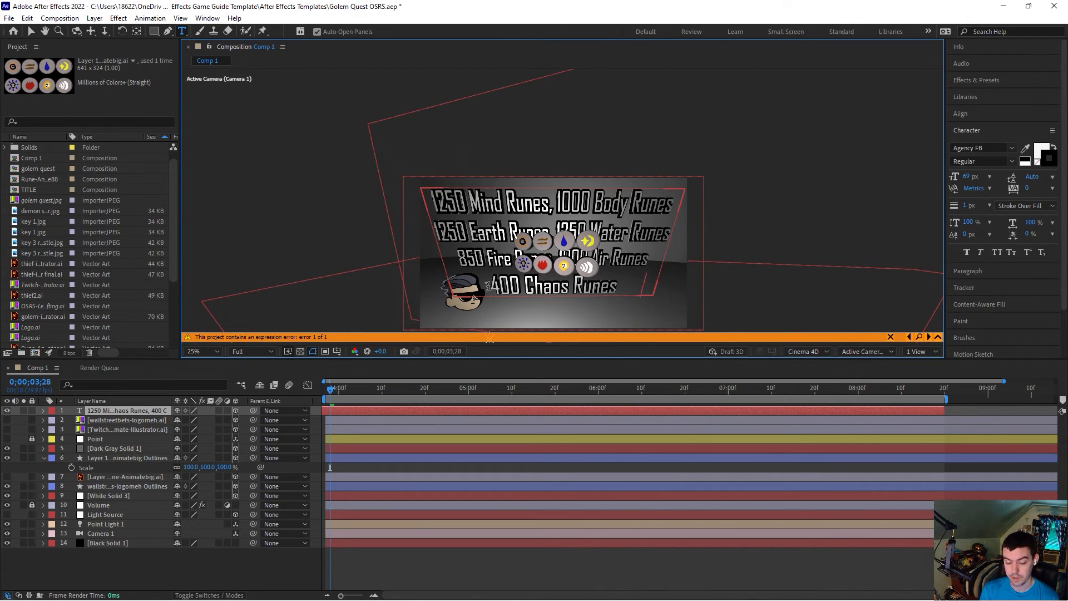
text( Runes)
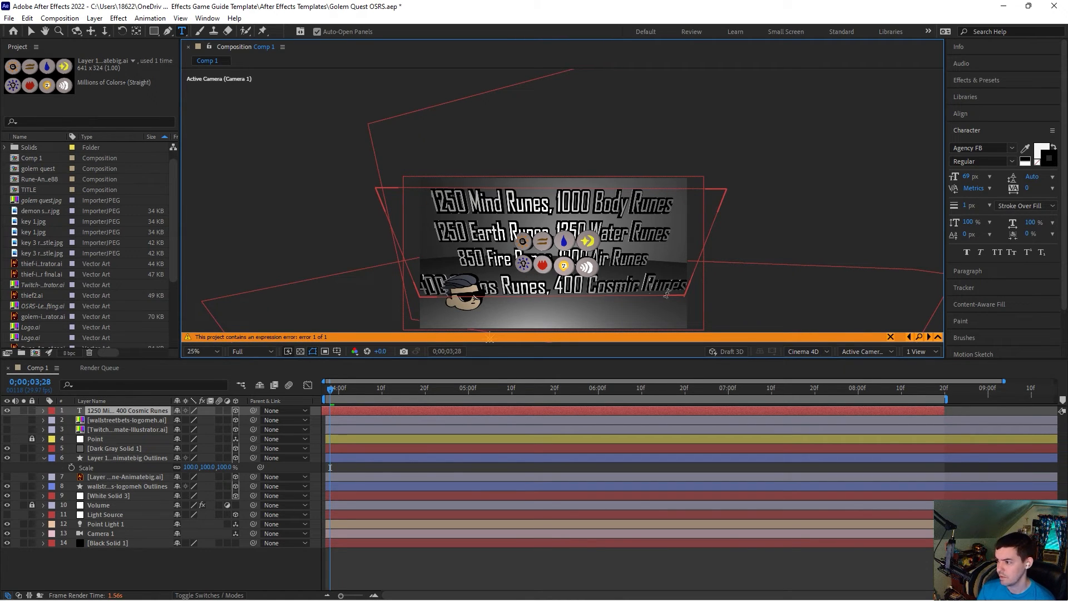
drag(690, 284, 383, 291)
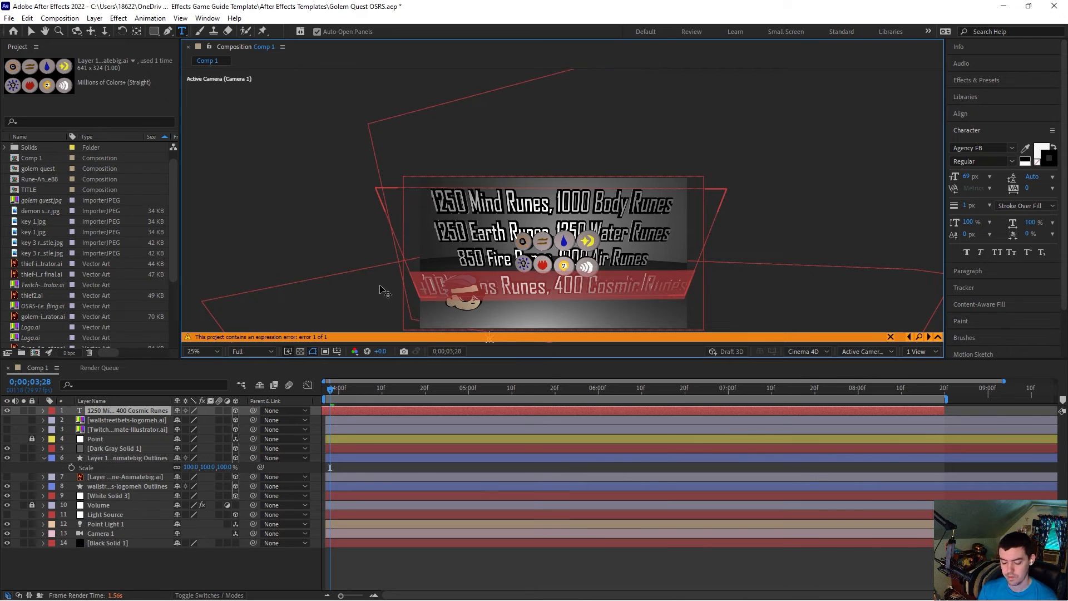
key(ctrl+shift+comma)
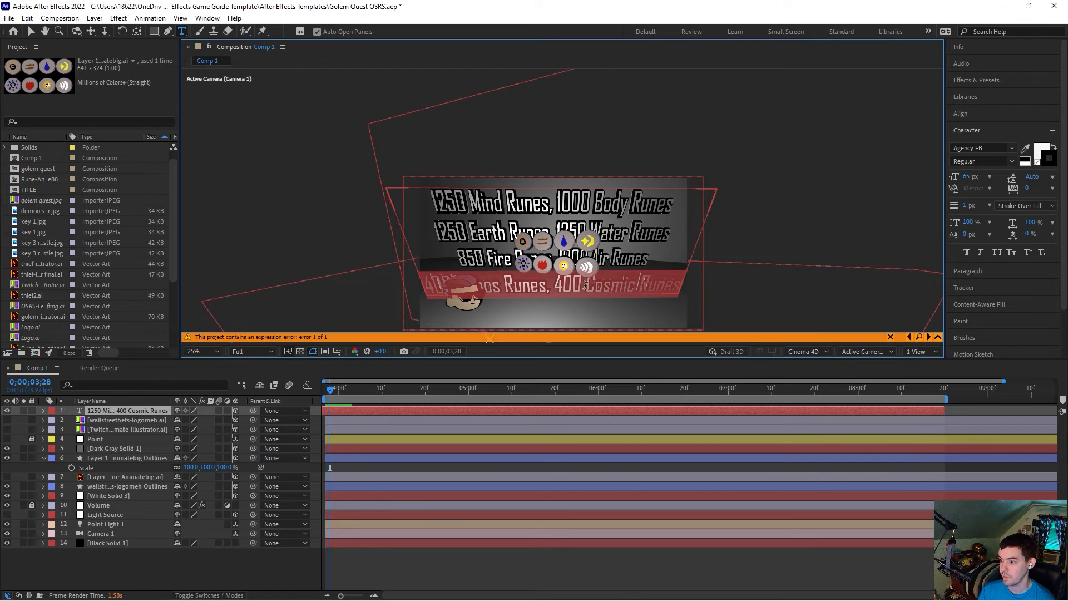
Step: Try setting part of the first line's 1000 to Baskerville Old Face, then undo and redo those changes
click(580, 285)
drag(564, 201, 470, 195)
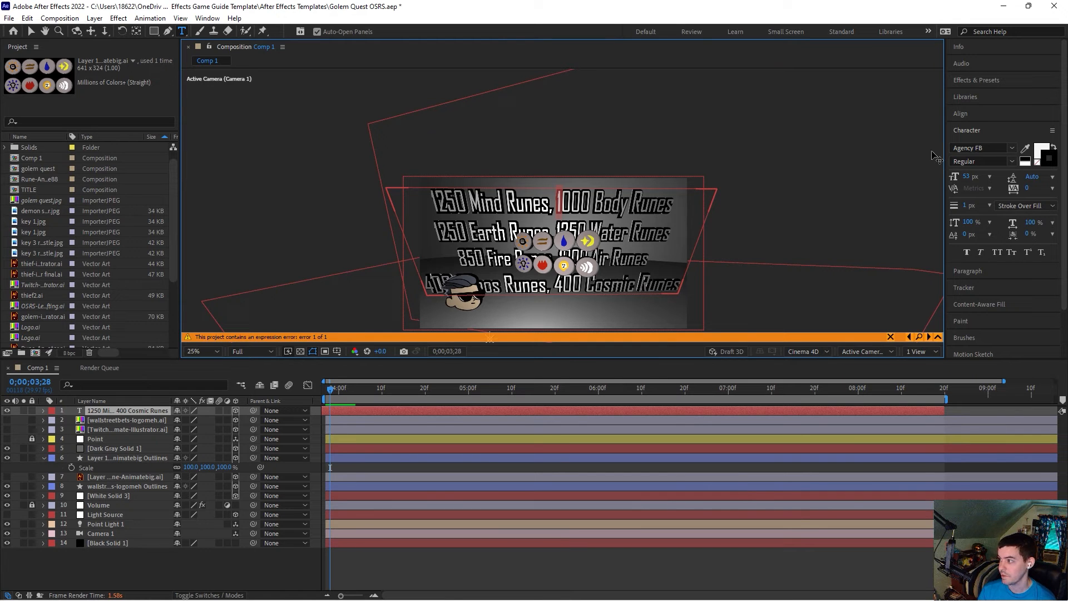
click(1013, 150)
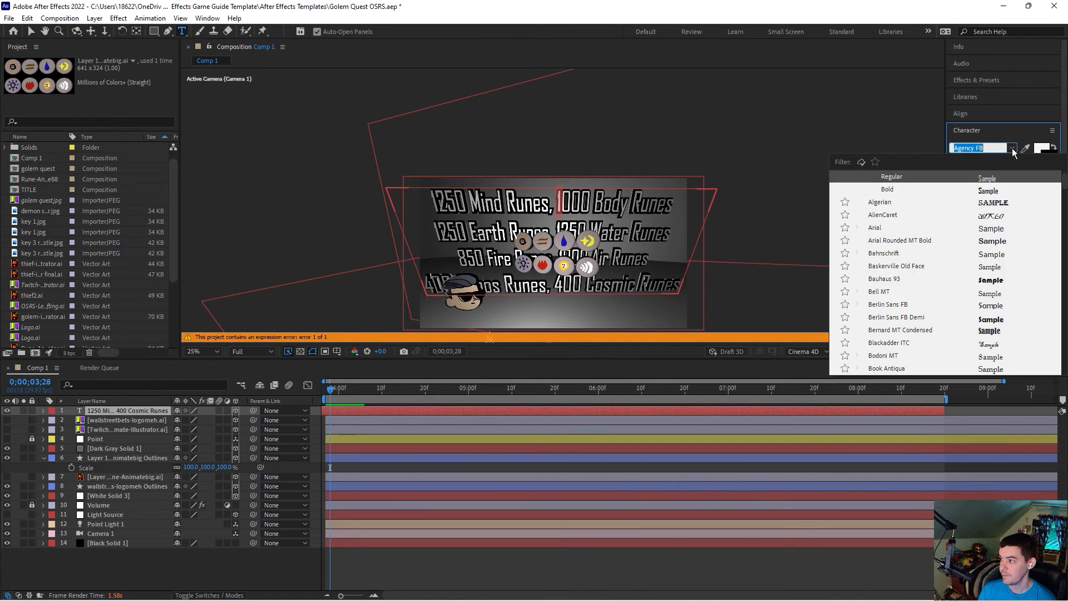
click(896, 265)
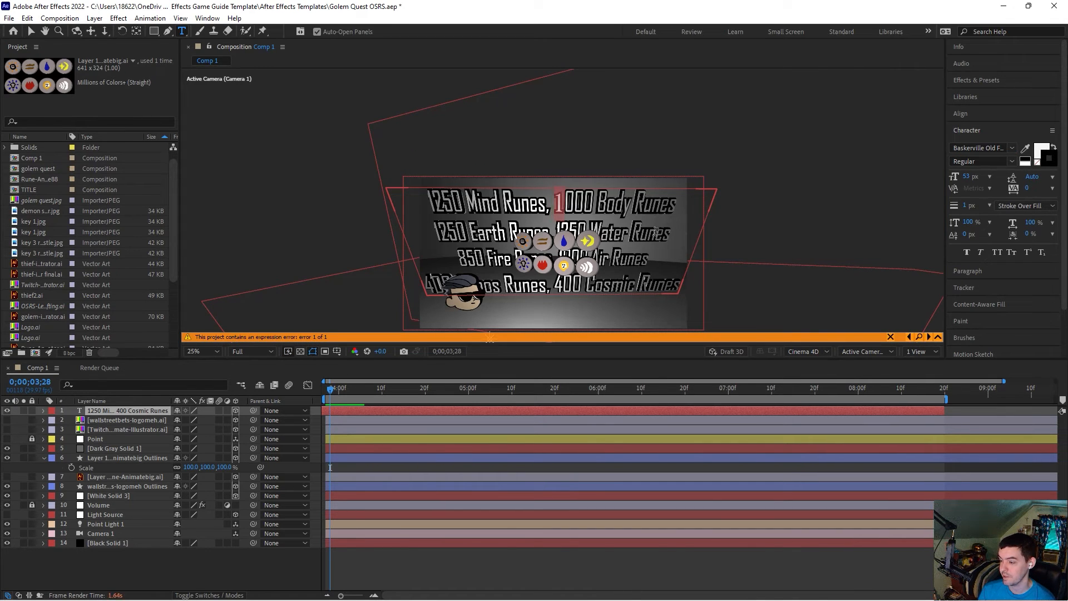
drag(592, 205, 552, 205)
key(ctrl+z)
key(ctrl+z)
key(ctrl+z)
key(ctrl+z)
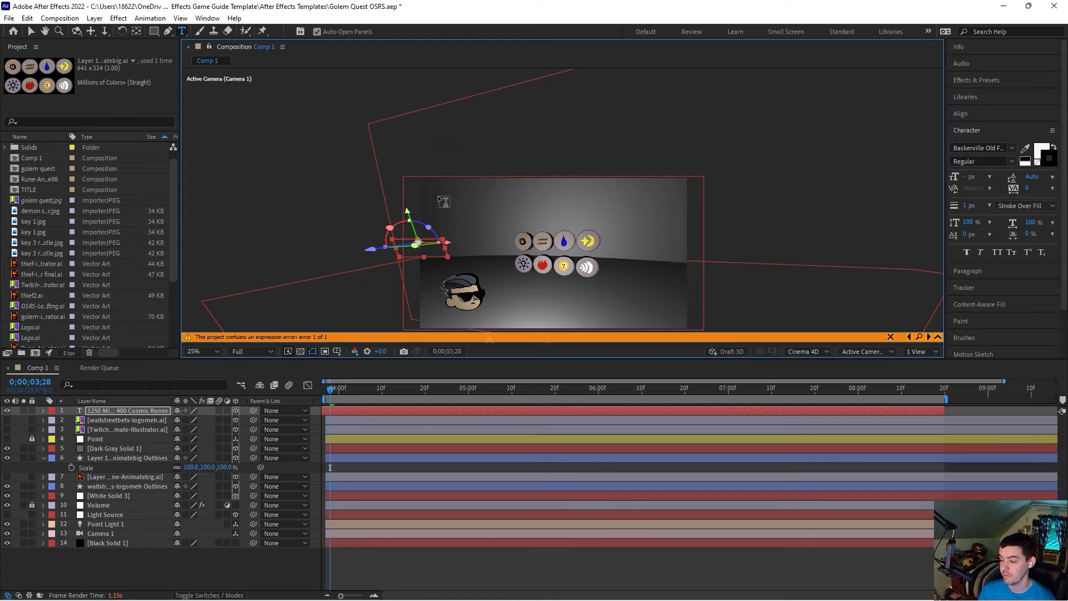
key(ctrl+shift+z)
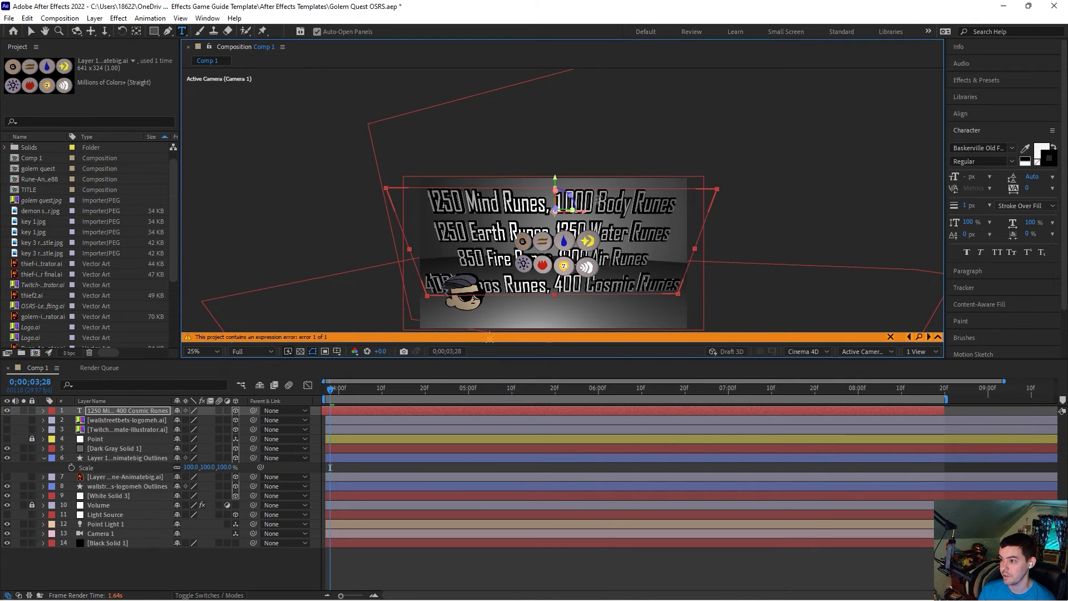
Step: Try Baskerville Old Face on the 1000 and 1250 numbers of the first line
double_click(570, 198)
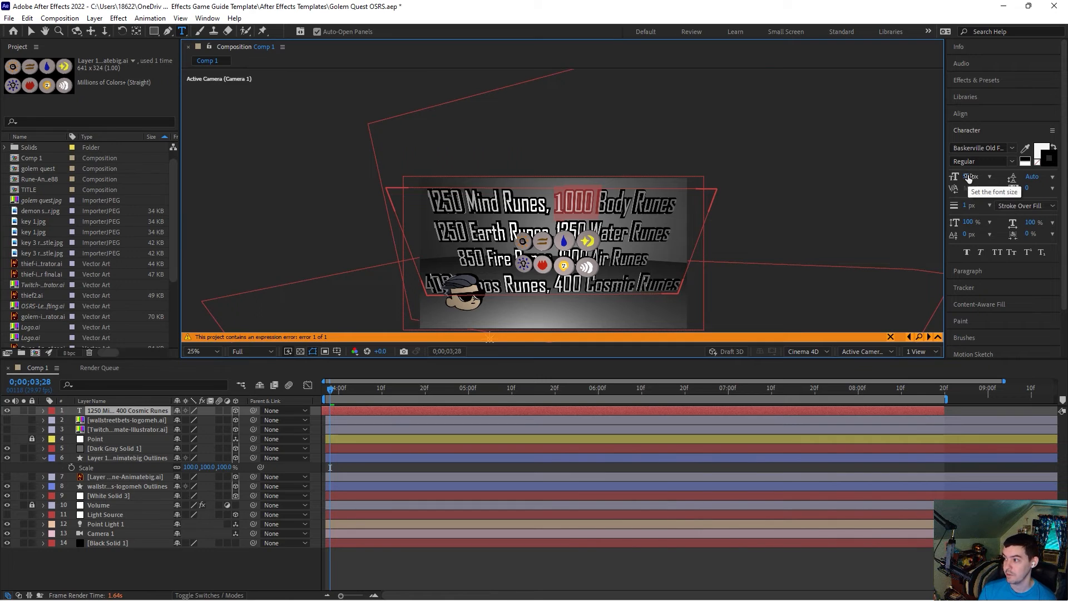
click(1013, 148)
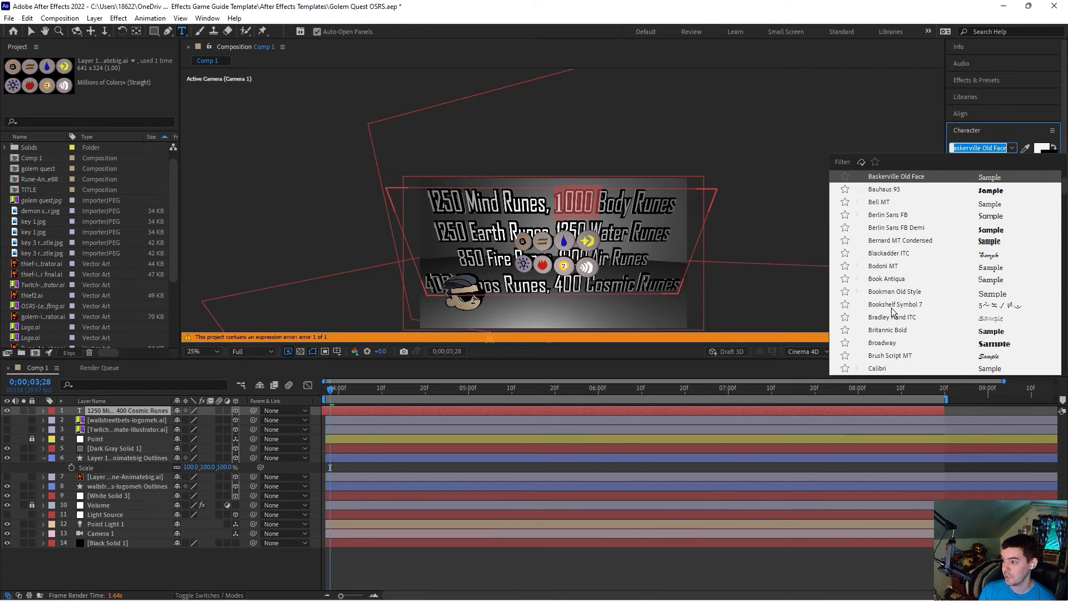
scroll(904, 333, down, 1)
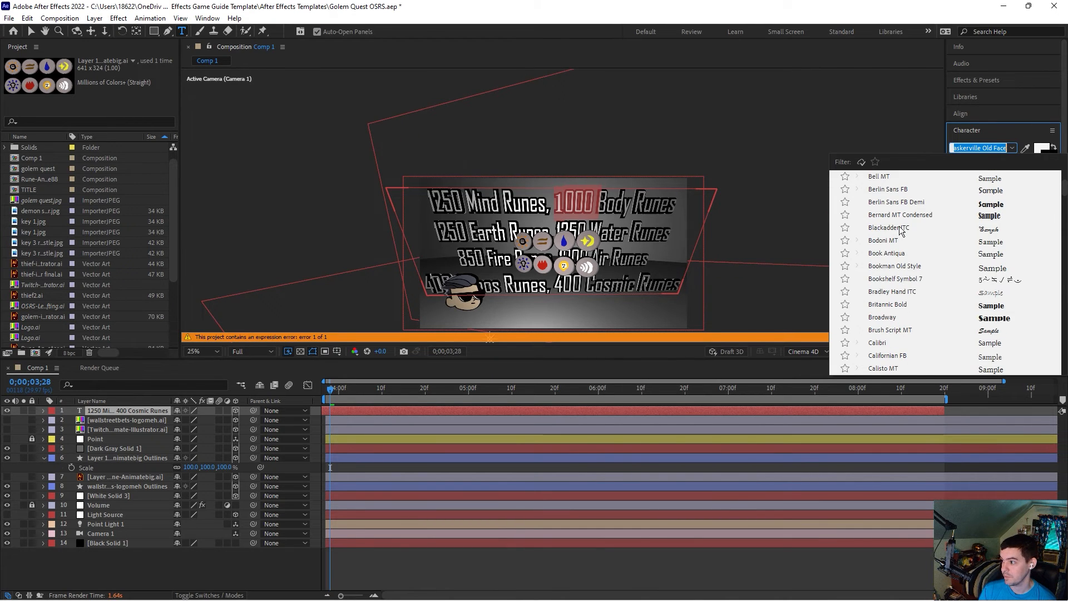
scroll(902, 226, up, 1)
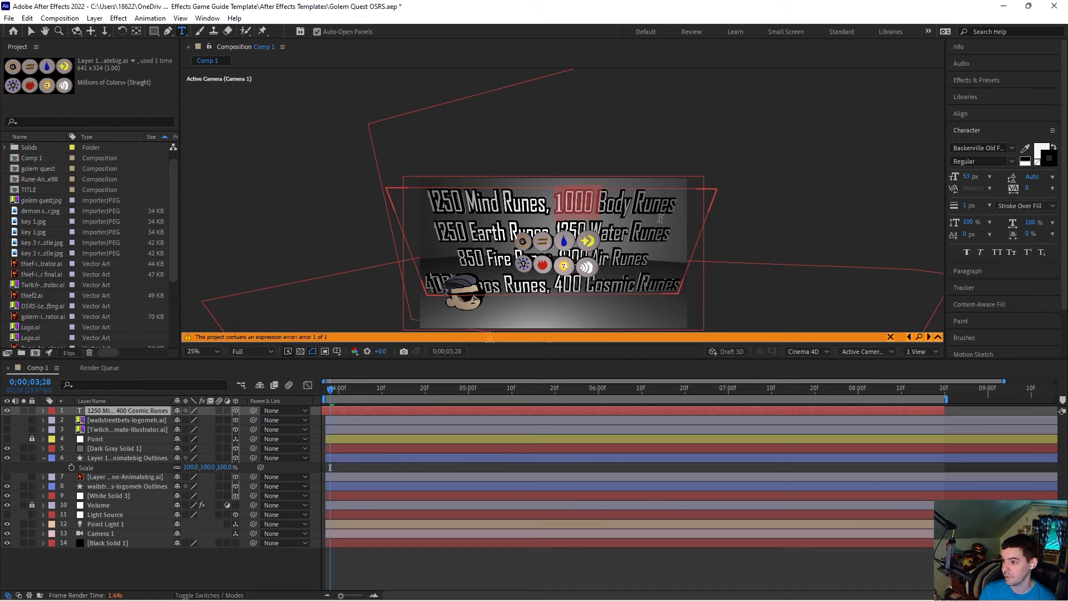
drag(594, 209, 564, 206)
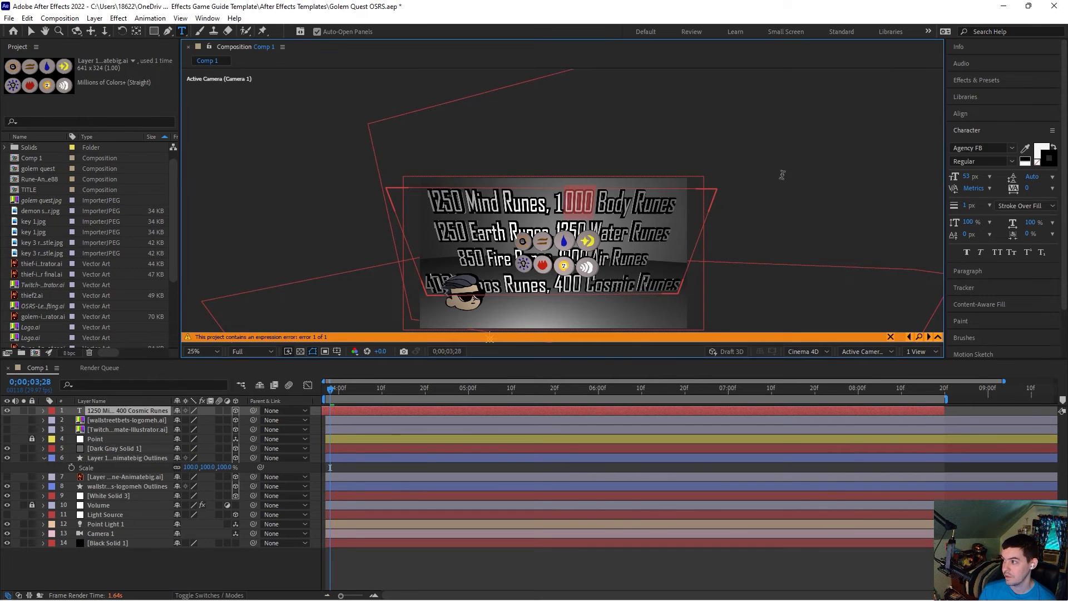
click(1011, 149)
click(890, 267)
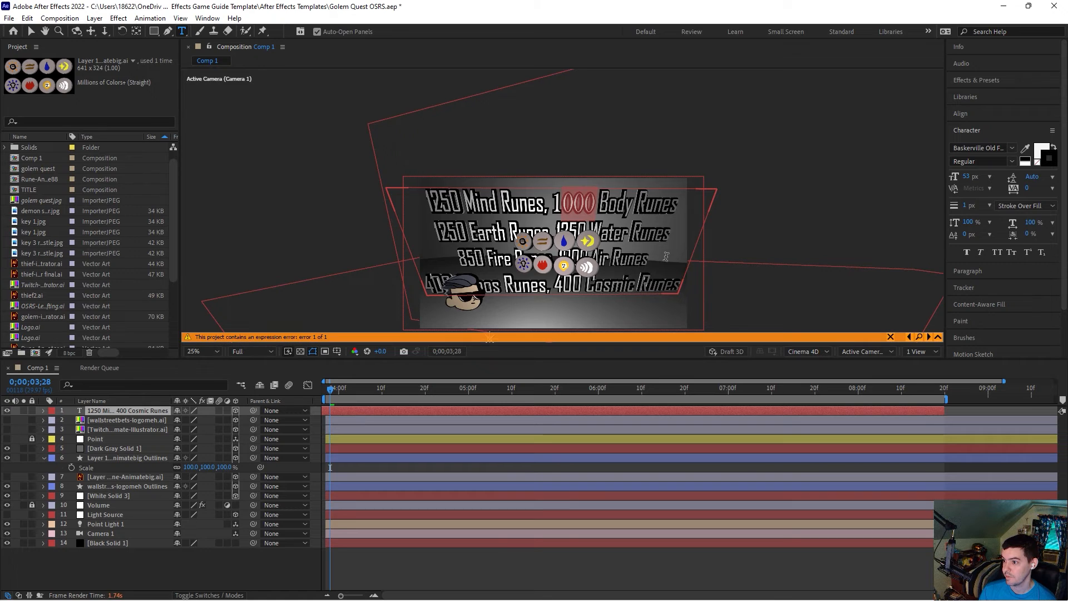
key(ctrl+z)
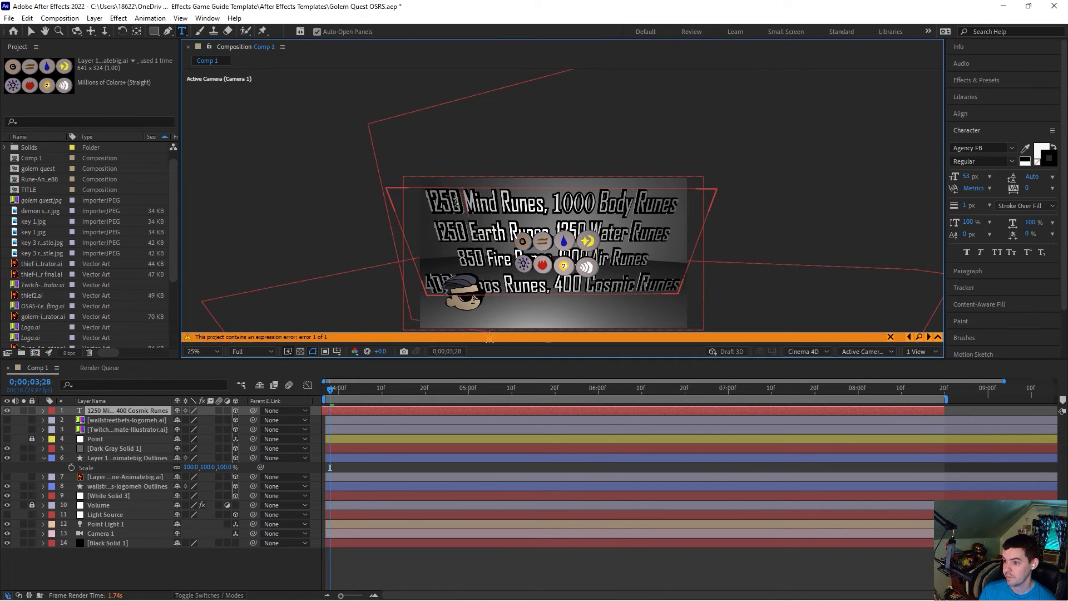
drag(464, 202, 421, 201)
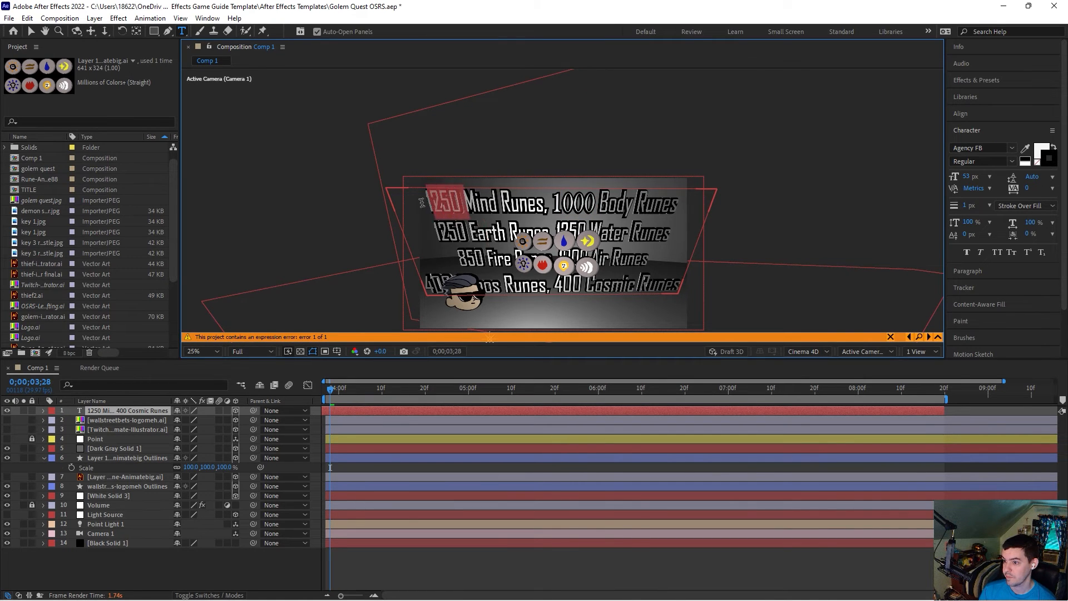
click(1013, 149)
click(884, 267)
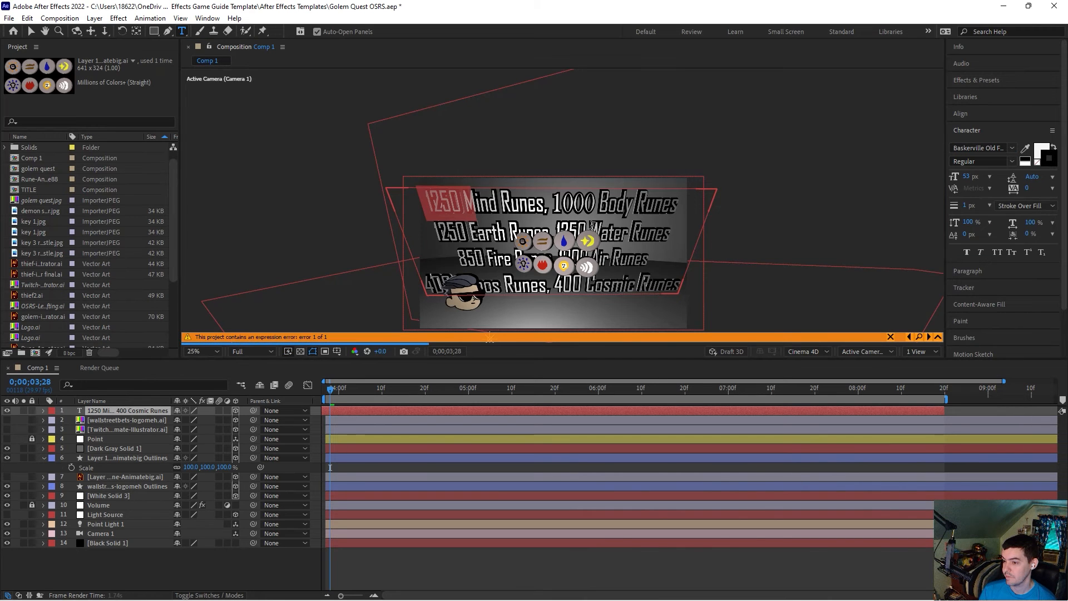
Step: Try a font on the whole rune-count text, undo several changes and redo the last text change
drag(681, 286, 422, 204)
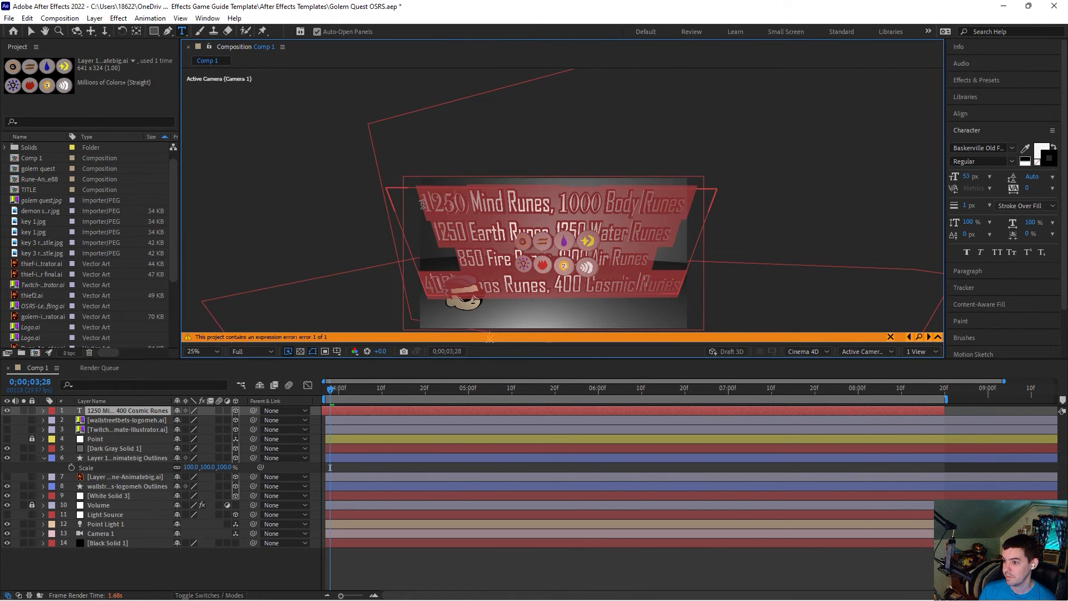
click(1012, 149)
click(902, 179)
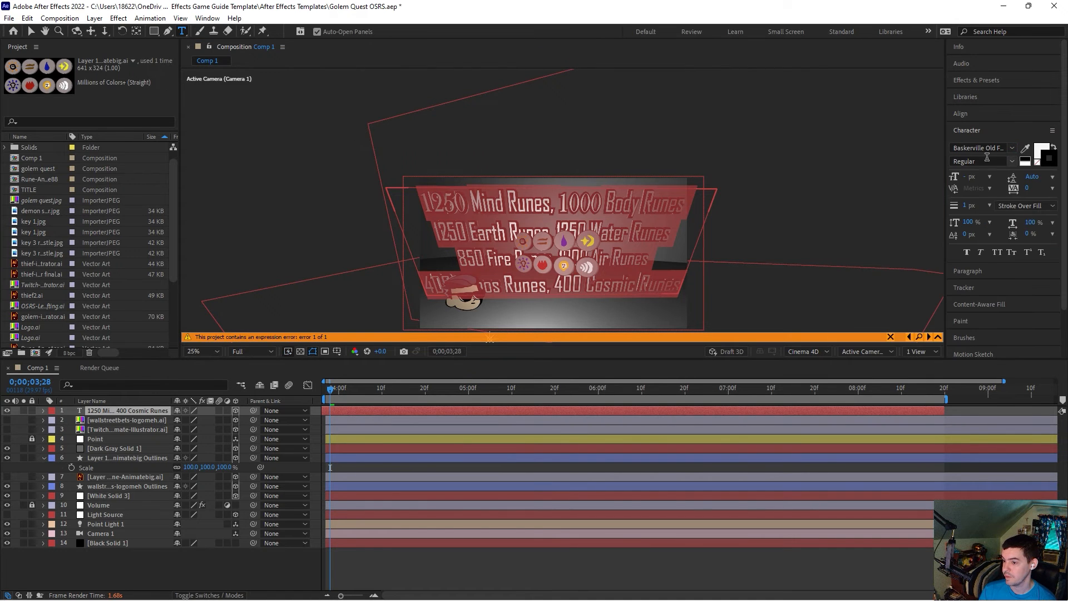
click(539, 212)
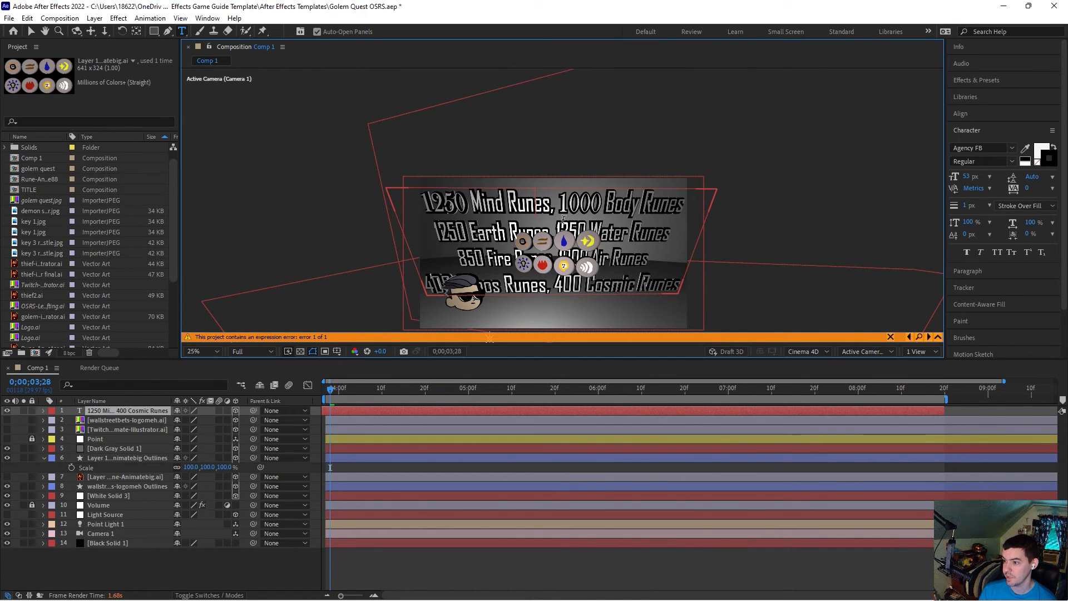
key(ctrl+z)
key(ctrl+z)
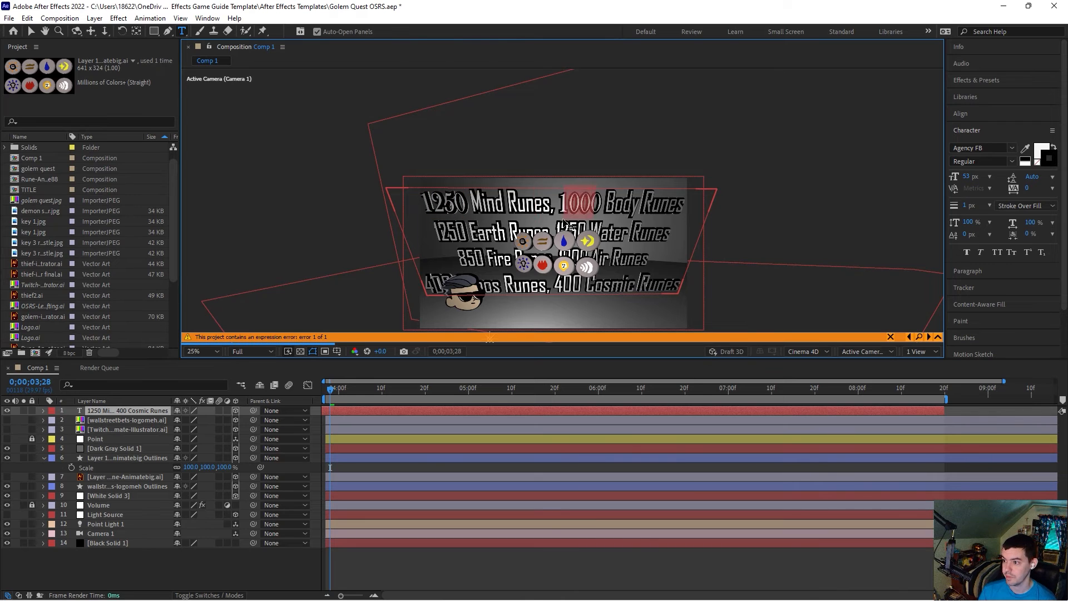
key(Escape)
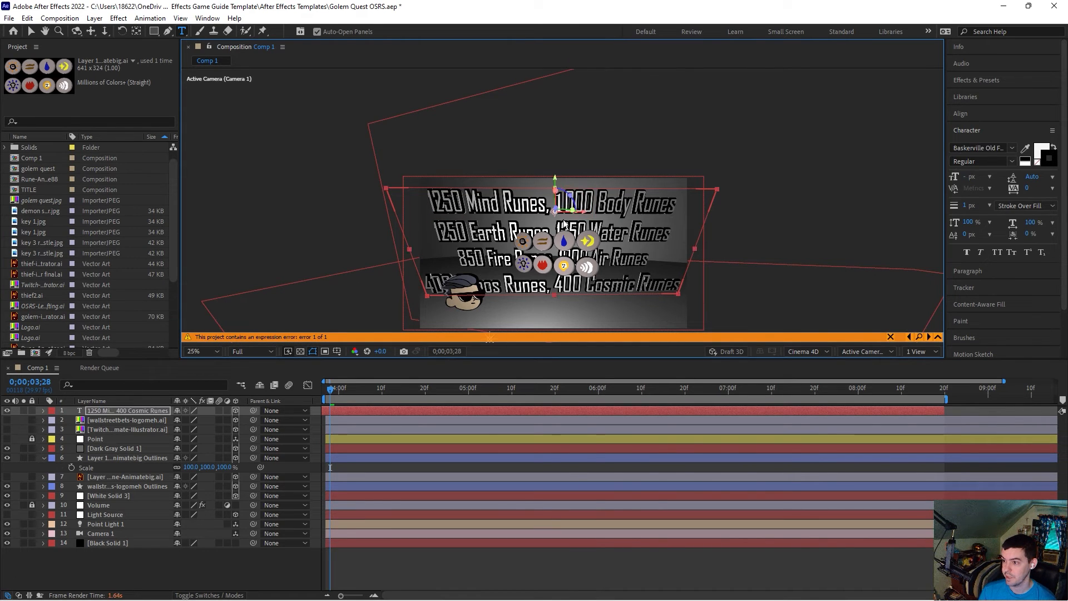
key(ctrl+z)
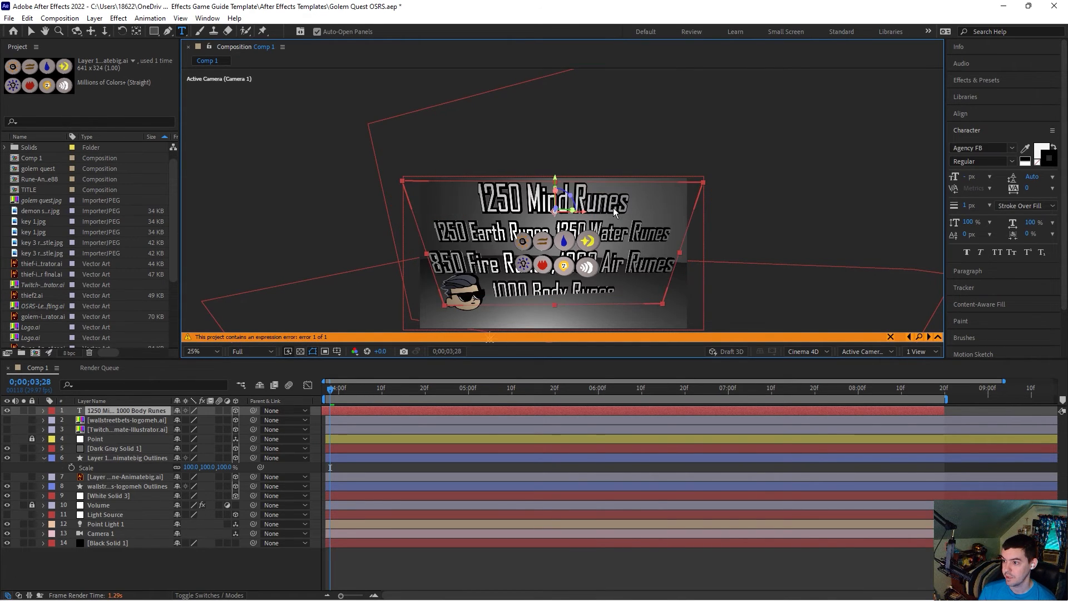
click(35, 18)
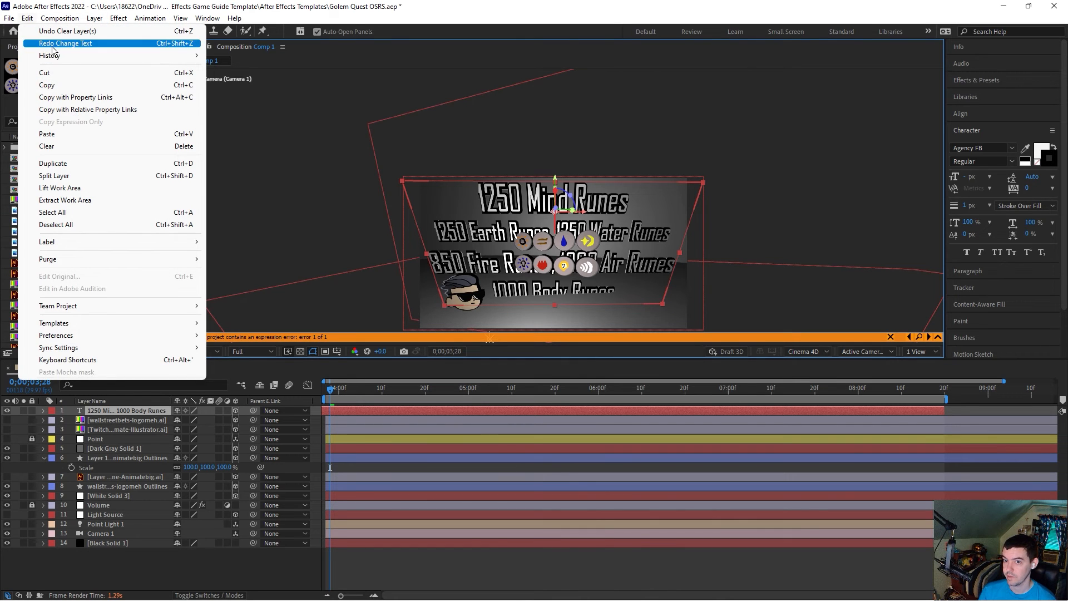
click(50, 41)
Step: Try Arial Rounded MT Bold on the first digit of 1000 in the first line
drag(565, 204, 554, 203)
click(1012, 148)
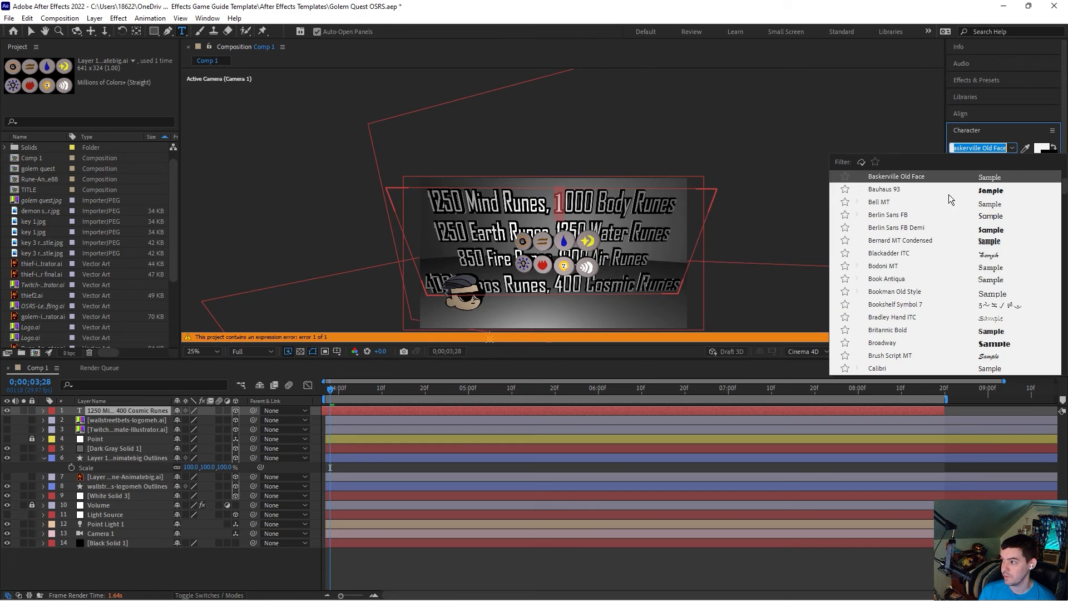
scroll(896, 245, up, 3)
click(893, 242)
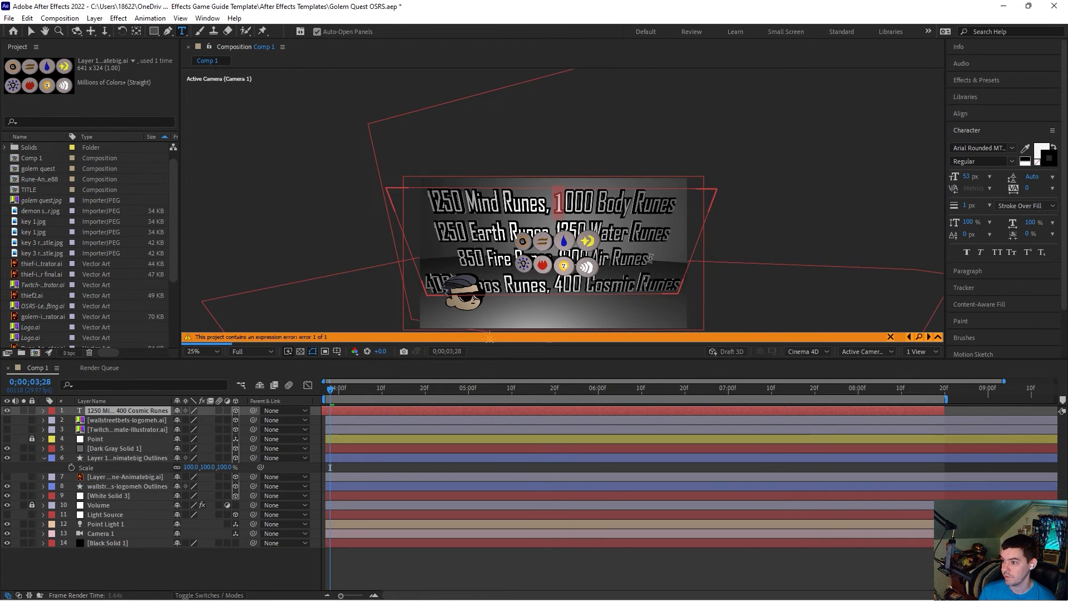
Step: Set the entire rune-count text to the Baskerville Old Face font
drag(669, 285, 426, 198)
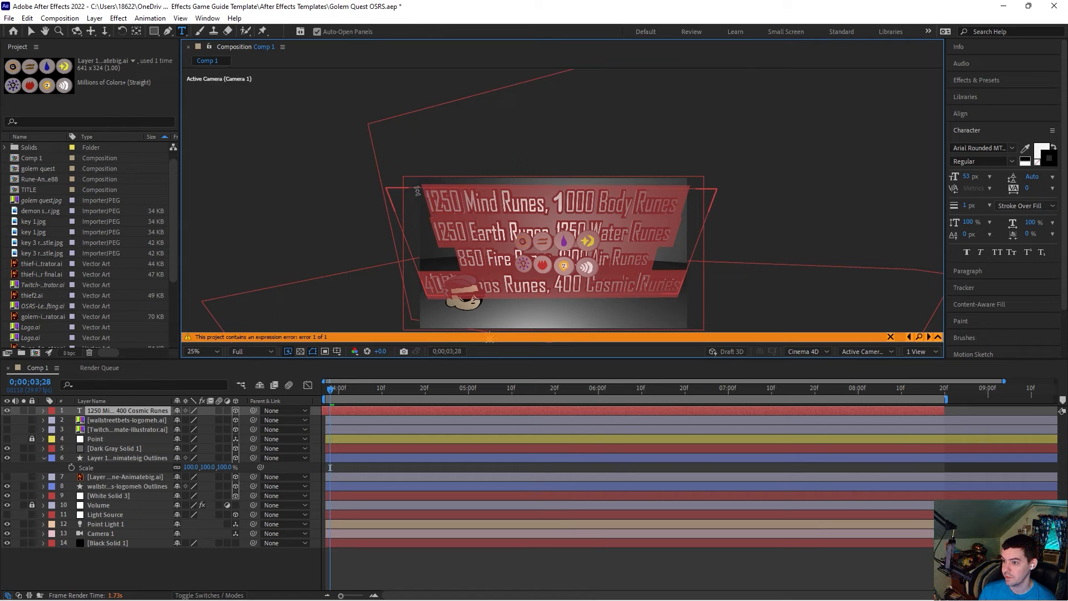
click(1014, 152)
click(896, 211)
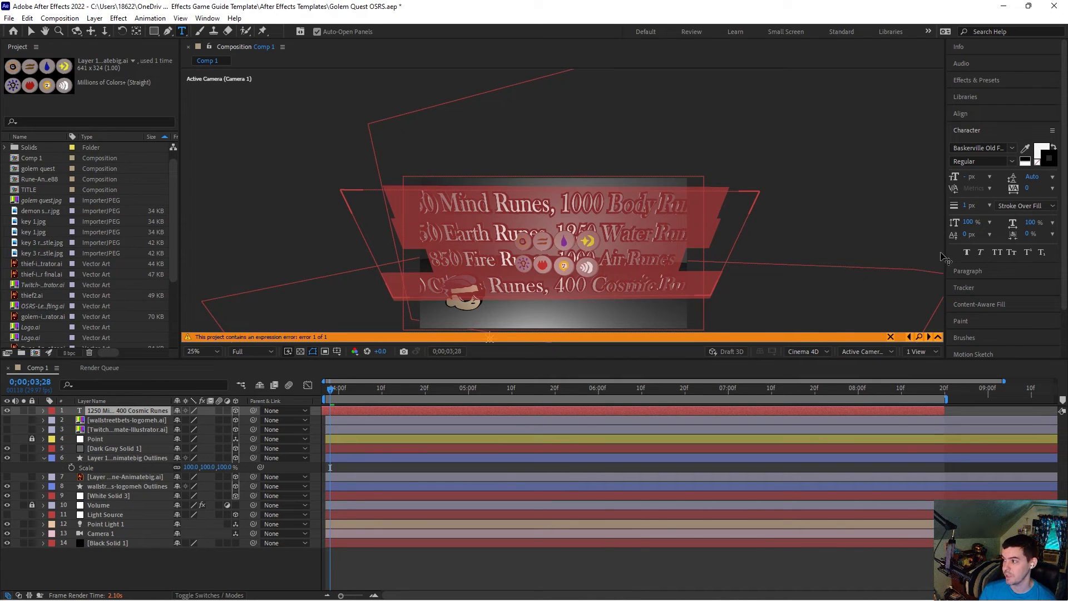
Step: Set the rune-count text's horizontal scale to 86% and vertical scale to 121%
click(1031, 223)
drag(1029, 222, 1023, 224)
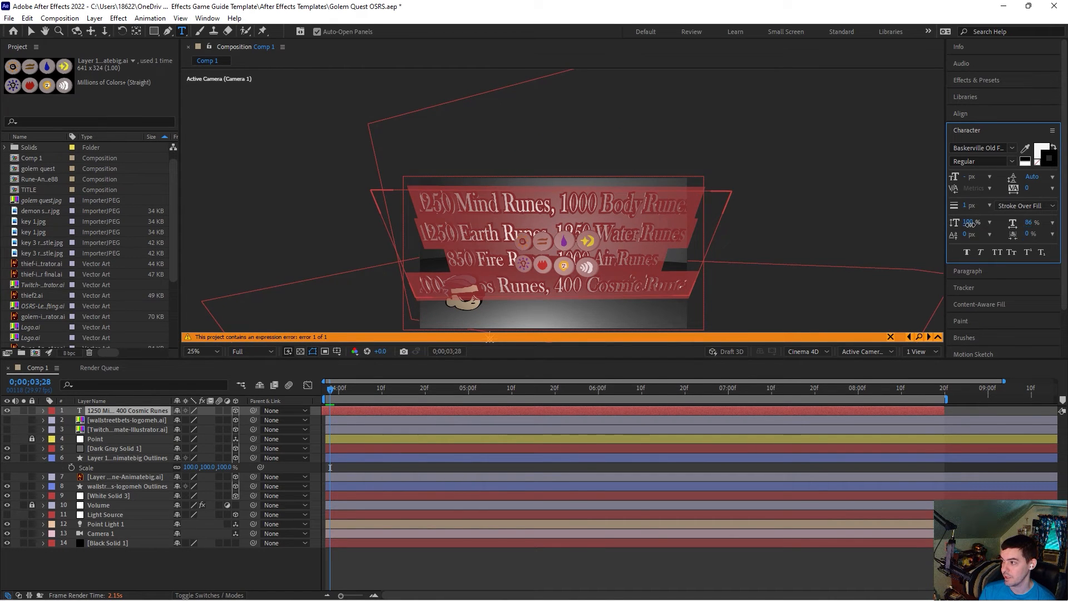
drag(970, 223, 984, 223)
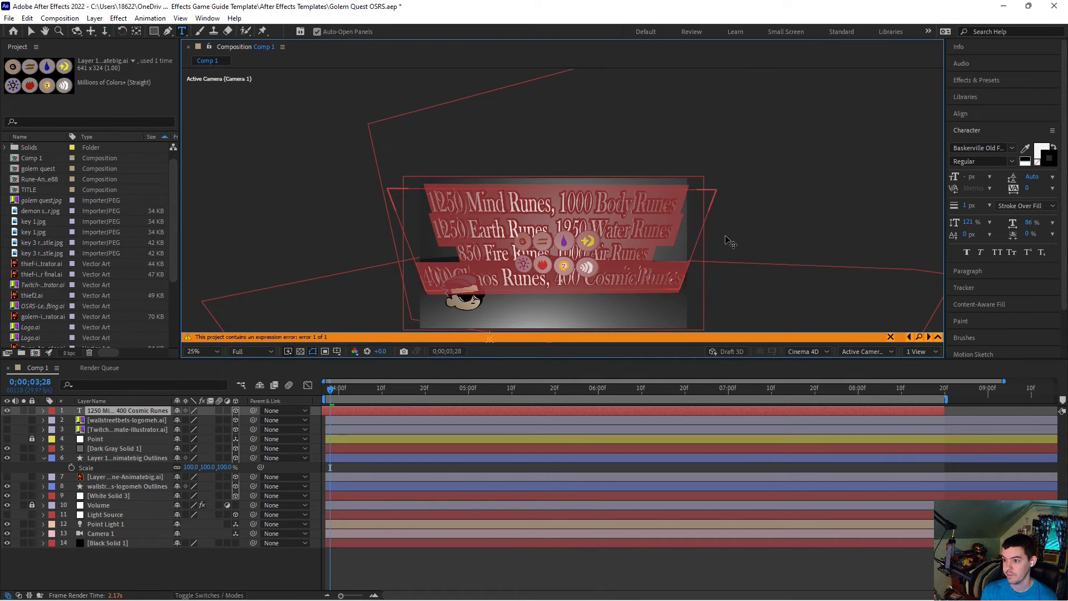
Step: Move the 3D character logo layer to the lower-left corner of the scene, below the text
click(32, 31)
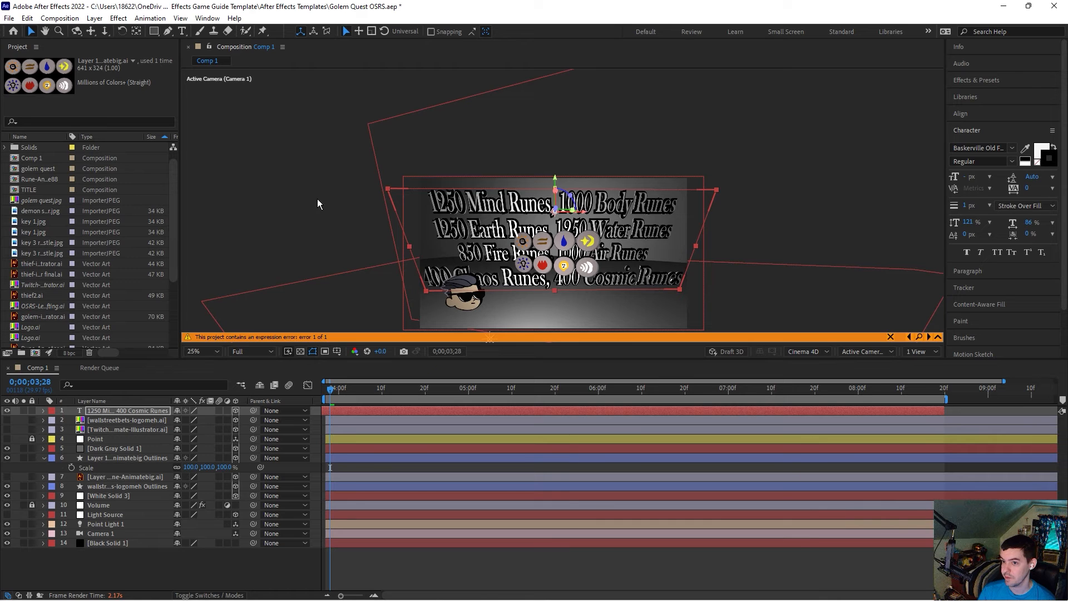
click(460, 303)
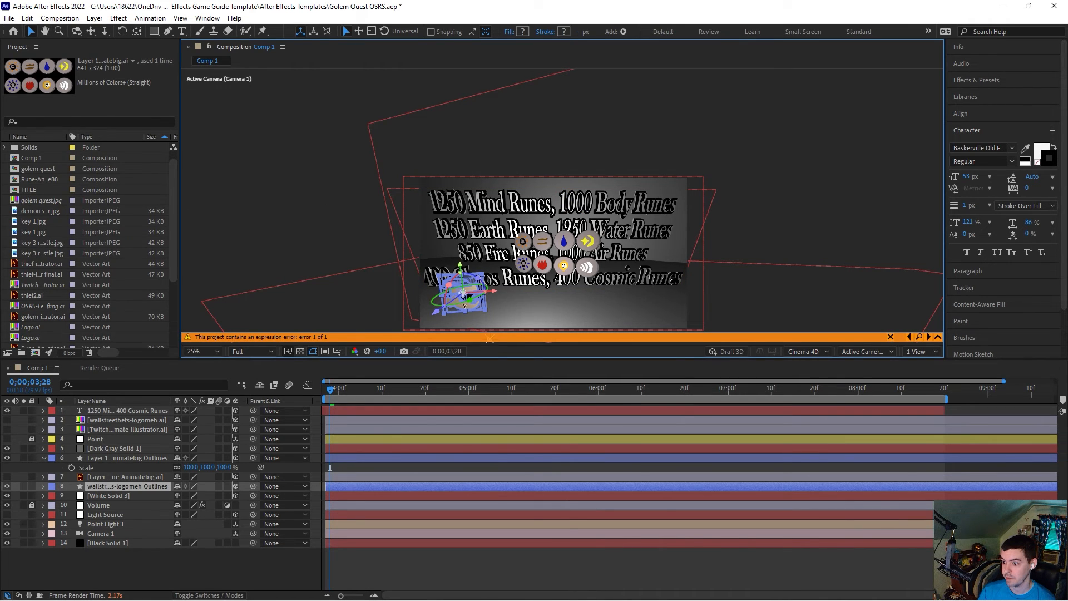
drag(463, 309, 450, 315)
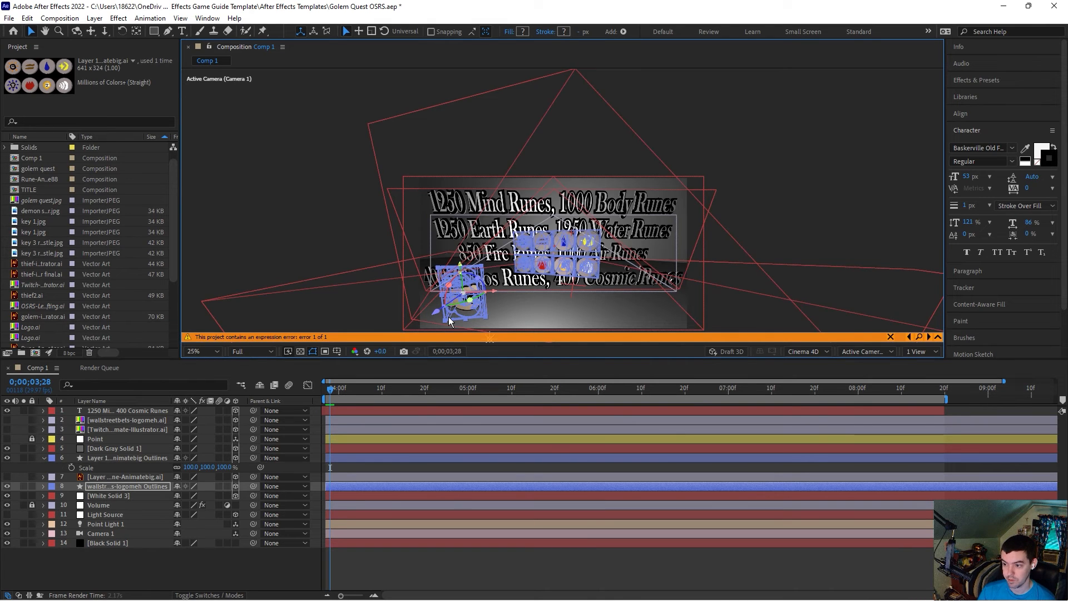
scroll(438, 295, up, 2)
scroll(438, 294, down, 2)
scroll(523, 267, up, 3)
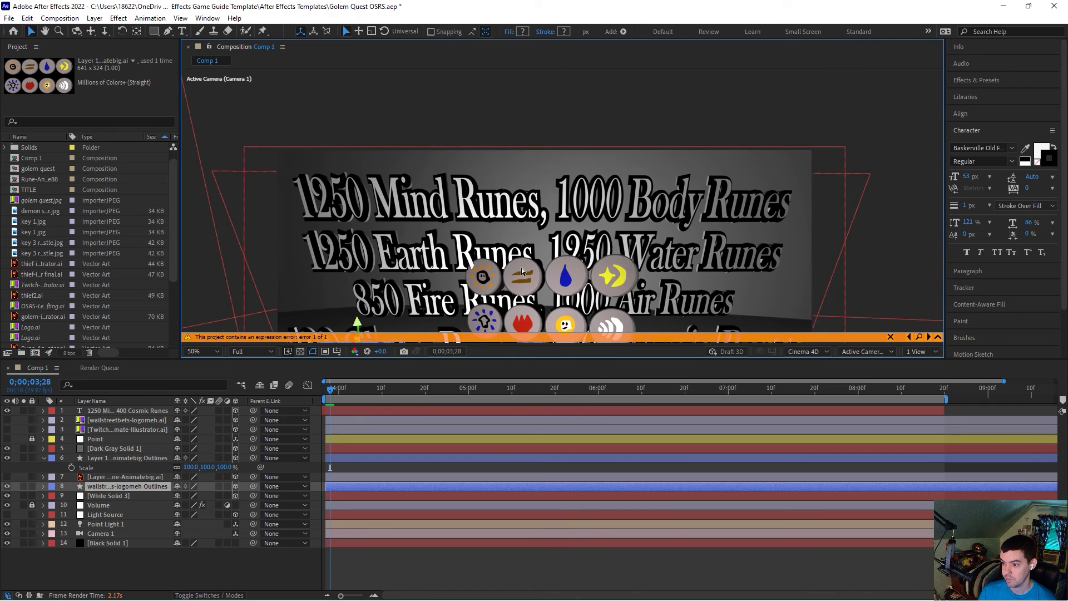
scroll(508, 262, down, 2)
scroll(375, 165, up, 2)
key(h)
drag(434, 244, 478, 108)
click(30, 30)
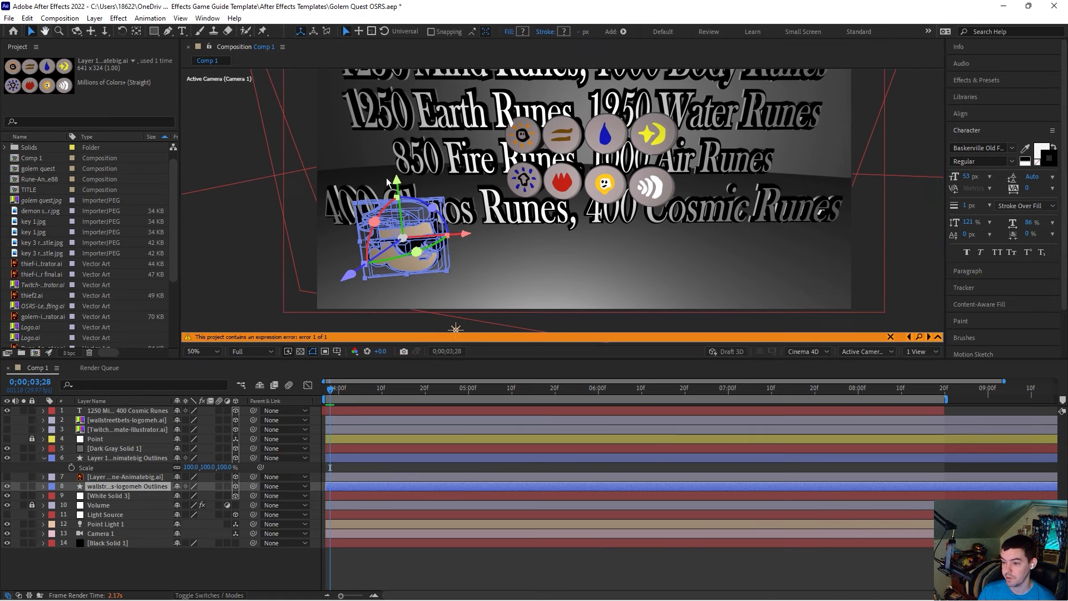
drag(405, 265, 370, 296)
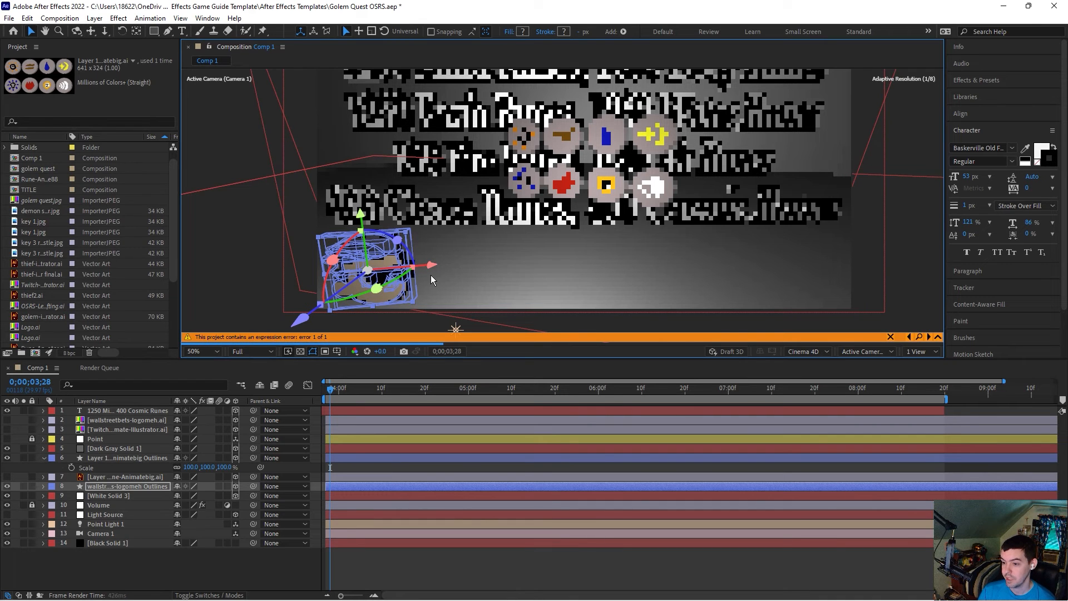
scroll(553, 227, down, 1)
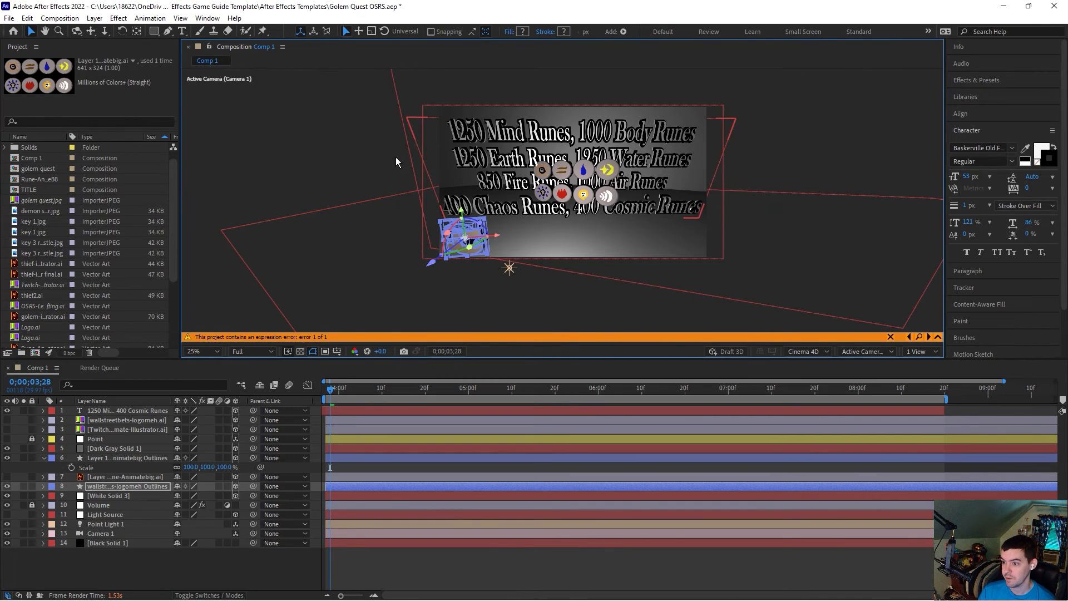
click(409, 161)
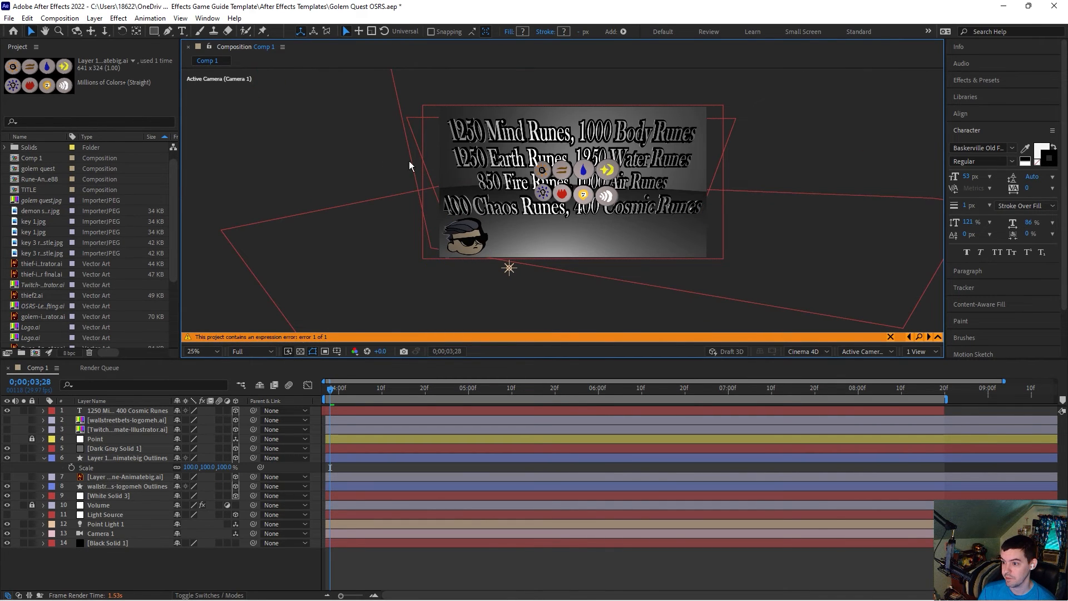
Step: Move the rune icons layer down below the rune-count text
click(585, 196)
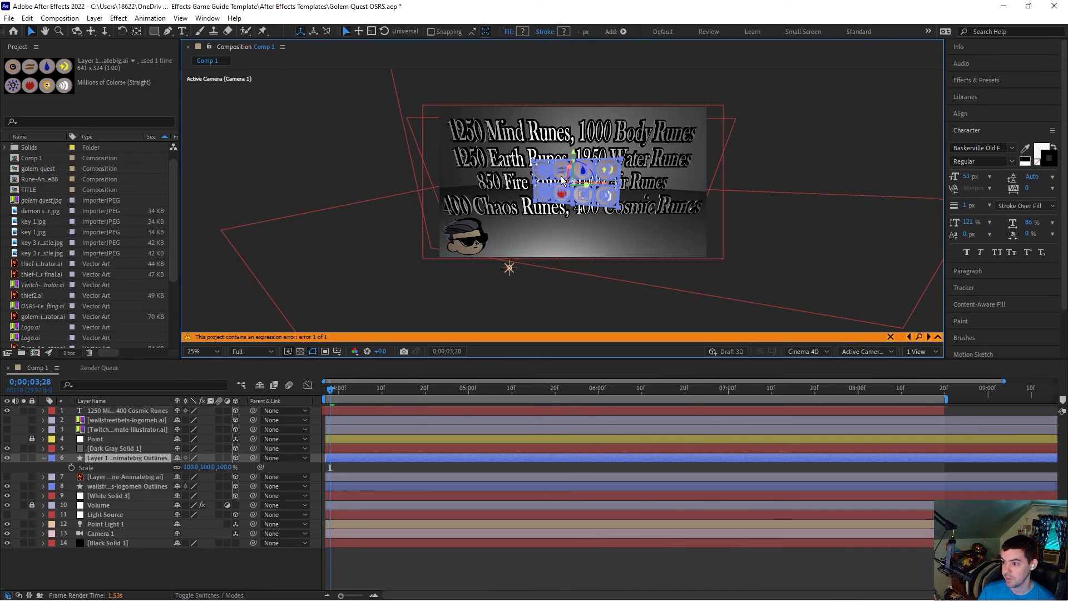
drag(561, 176, 569, 233)
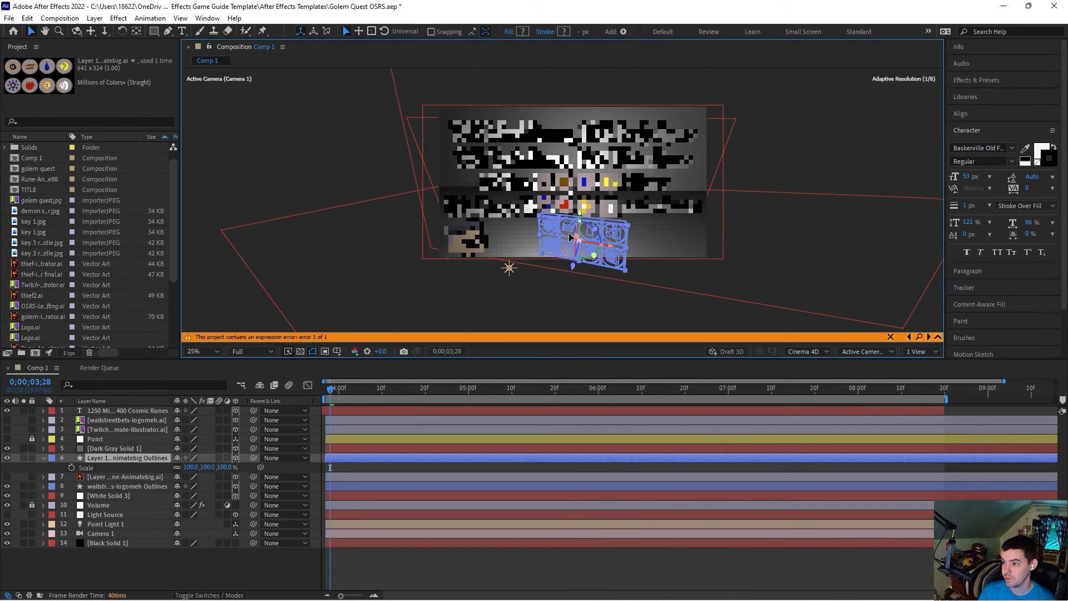
click(373, 180)
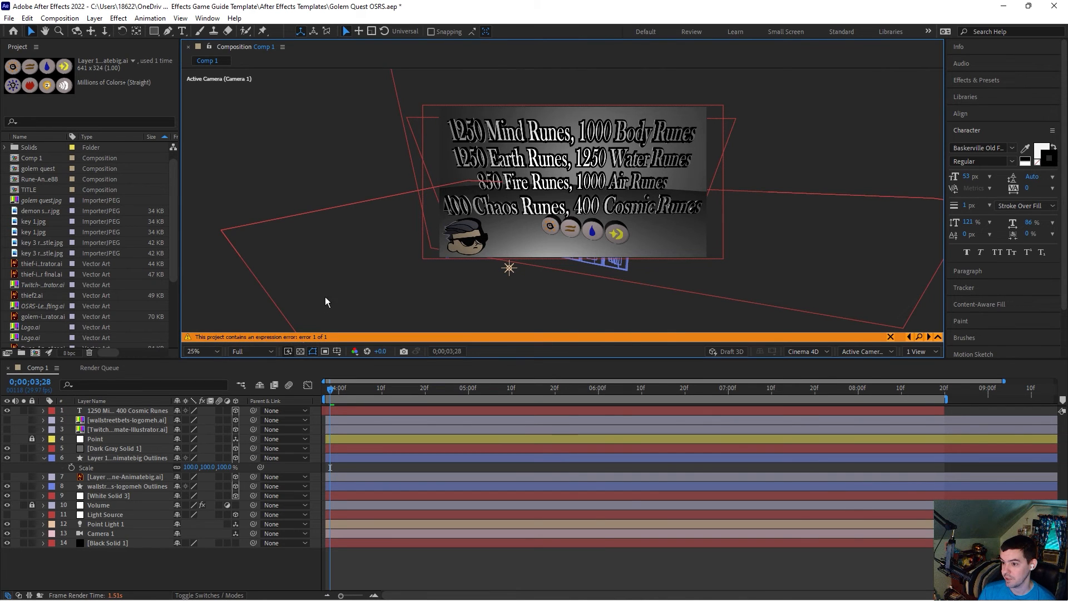
Step: Add a new 1920 x 1080 dark gray solid layer
click(95, 18)
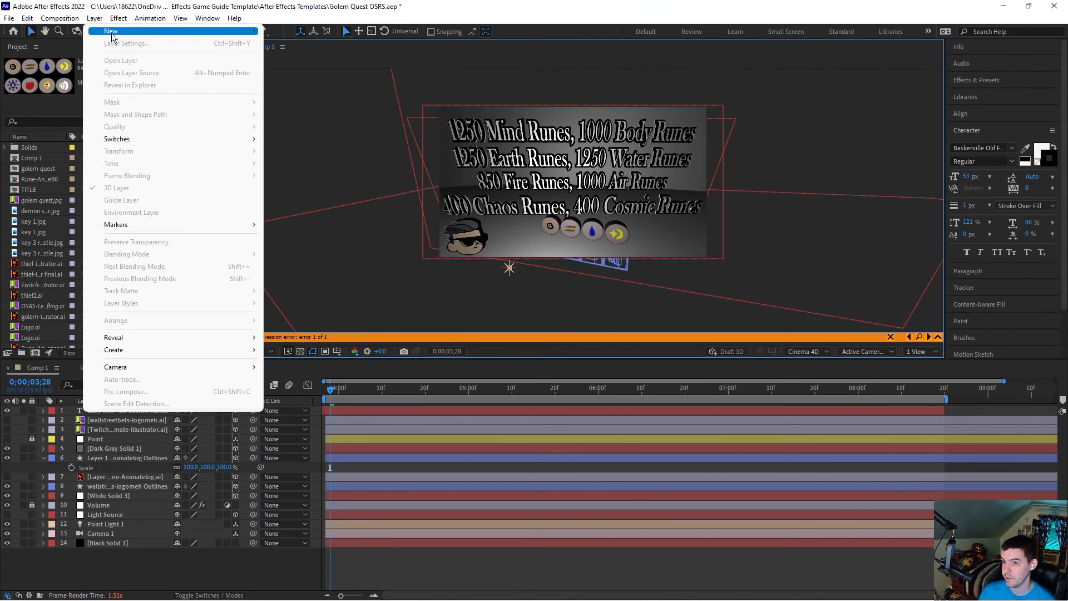
mouse_move(111, 32)
click(302, 44)
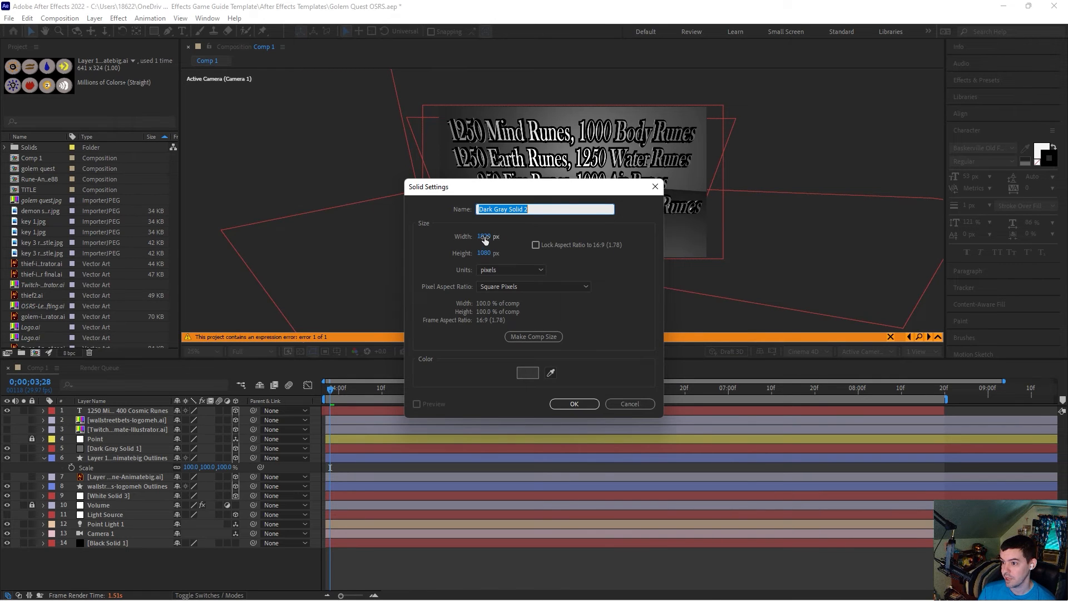
click(573, 403)
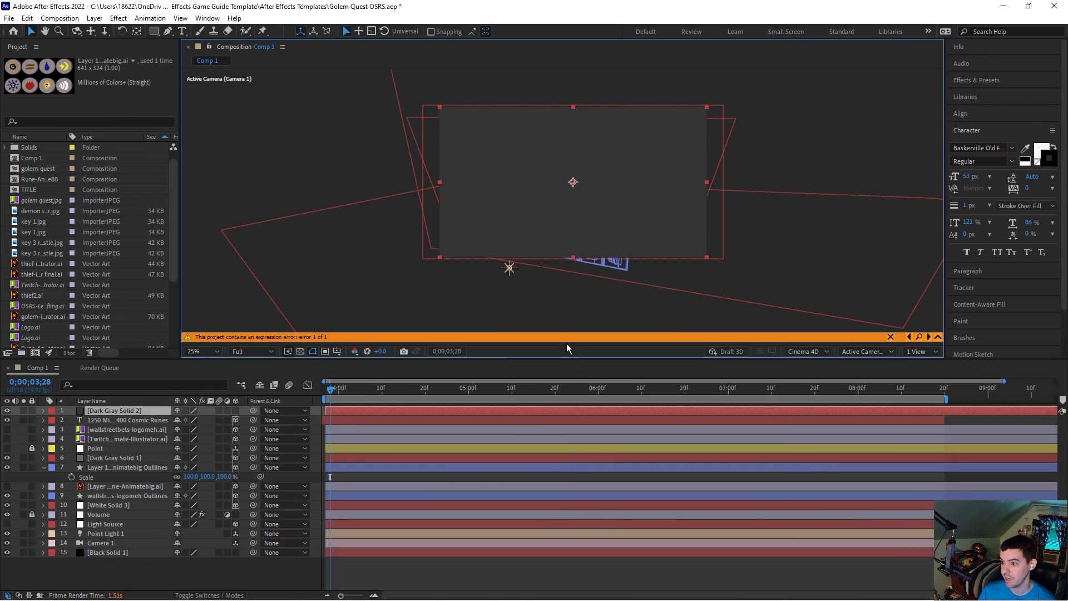
Step: Make the new solid a 3D layer and tilt it into a floor behind the runes
click(235, 410)
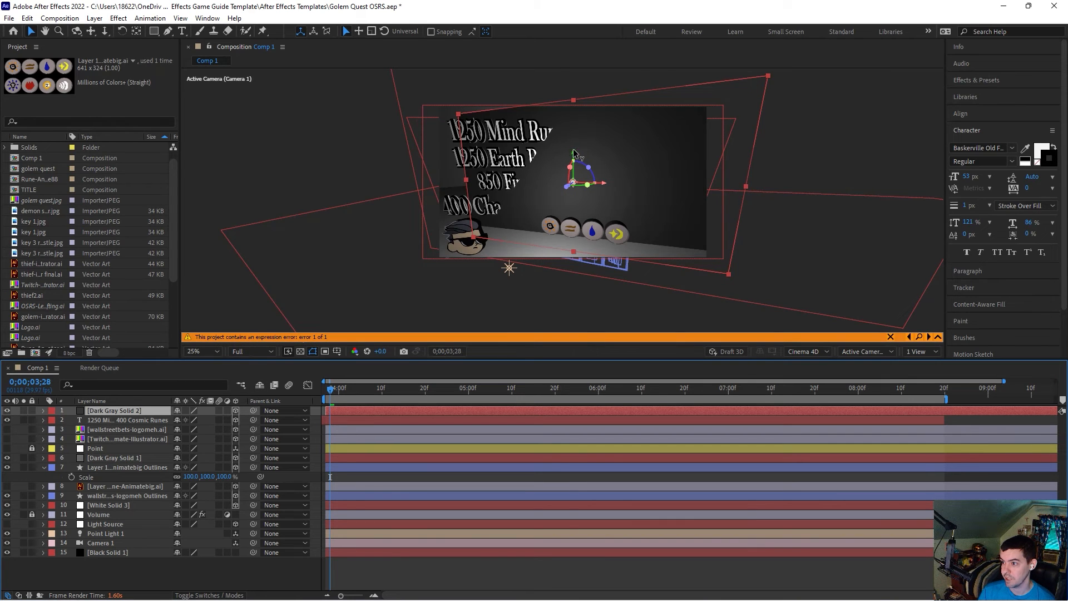
drag(573, 154, 573, 207)
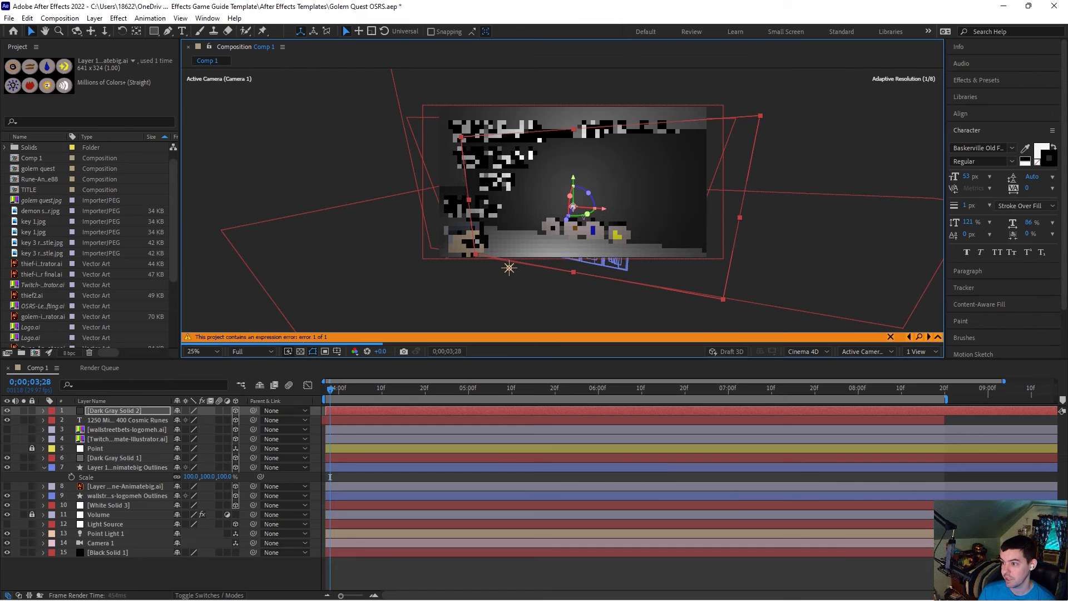
drag(588, 193, 601, 187)
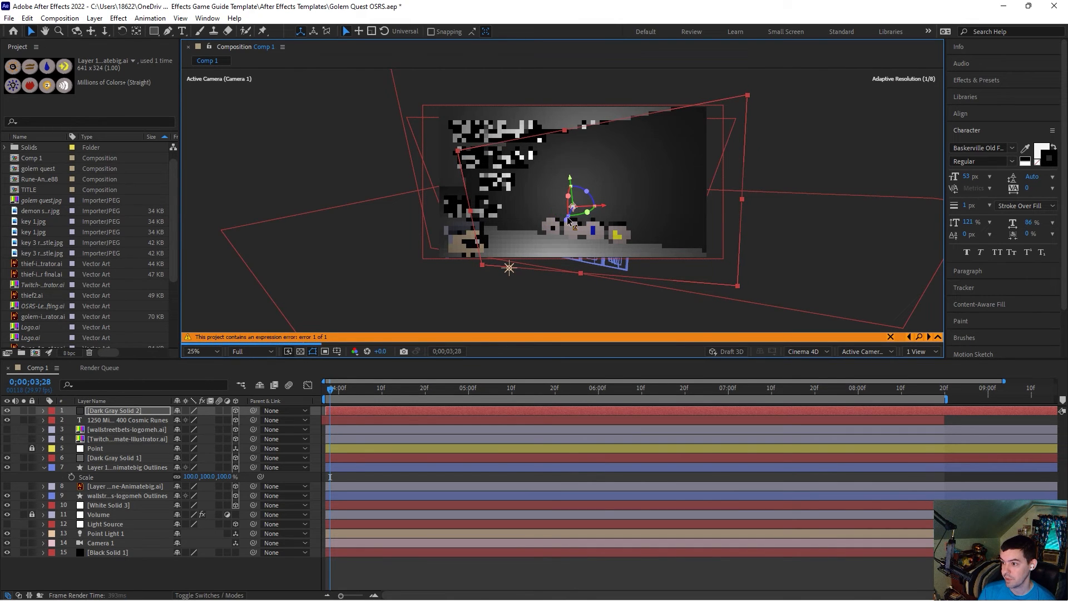
drag(571, 217, 575, 201)
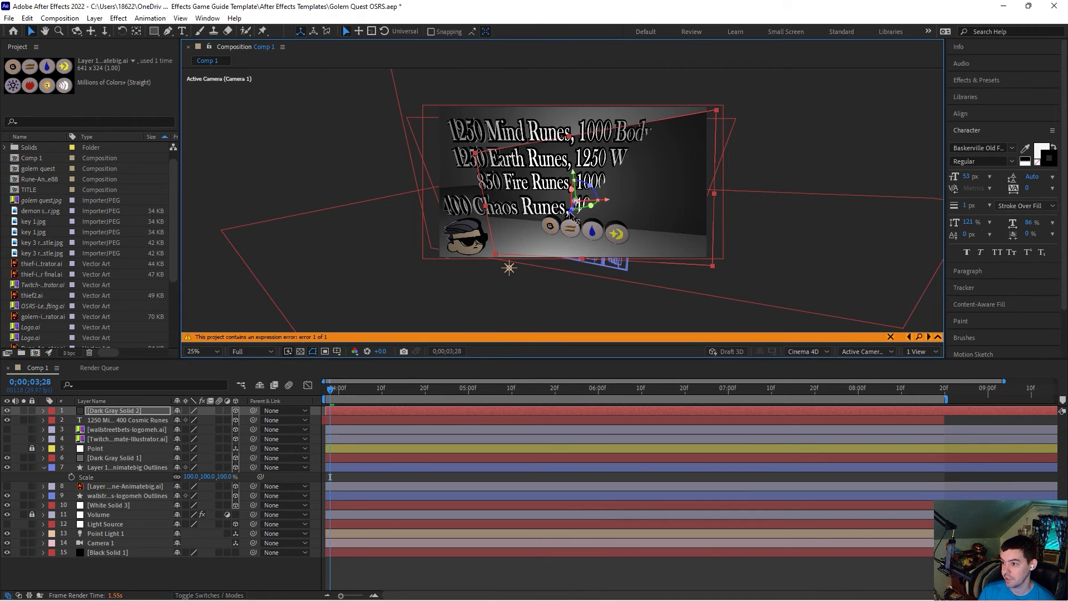
drag(569, 211, 568, 212)
drag(575, 201, 576, 201)
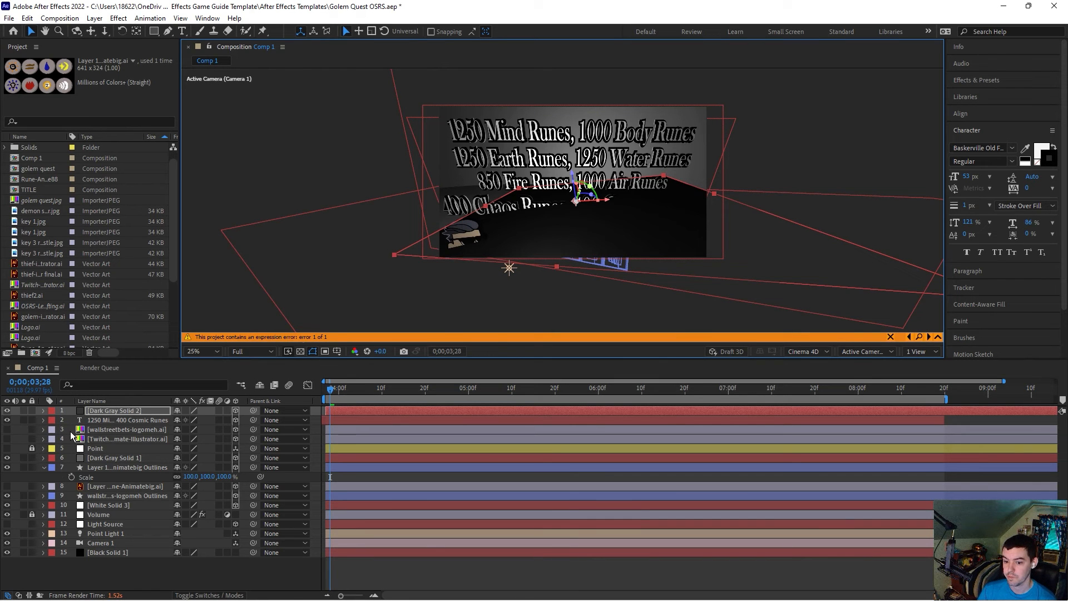
Step: Delete the new dark gray solid layer
click(126, 409)
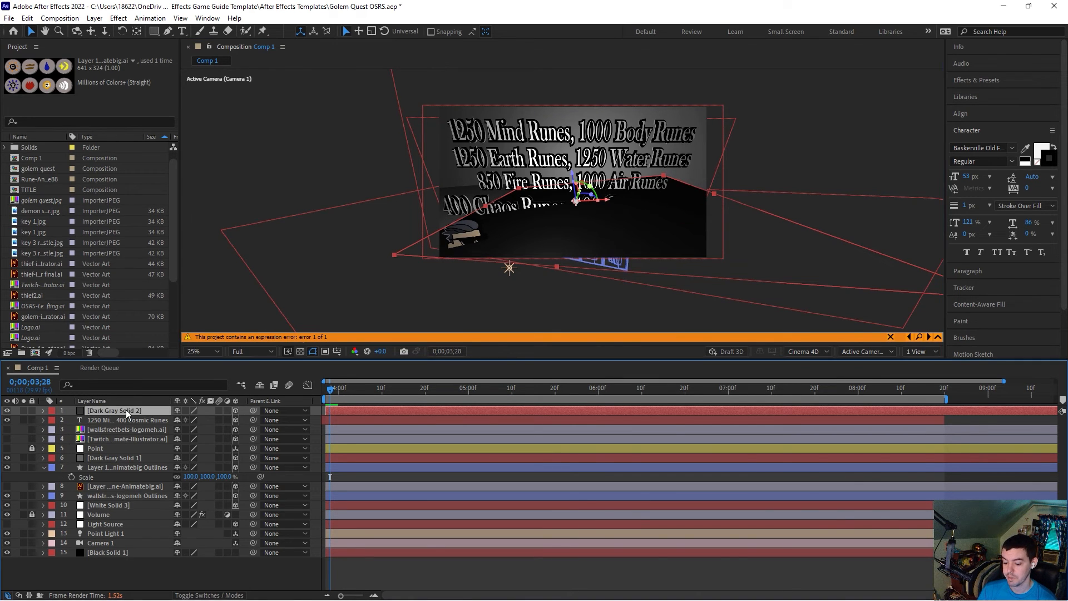
key(Delete)
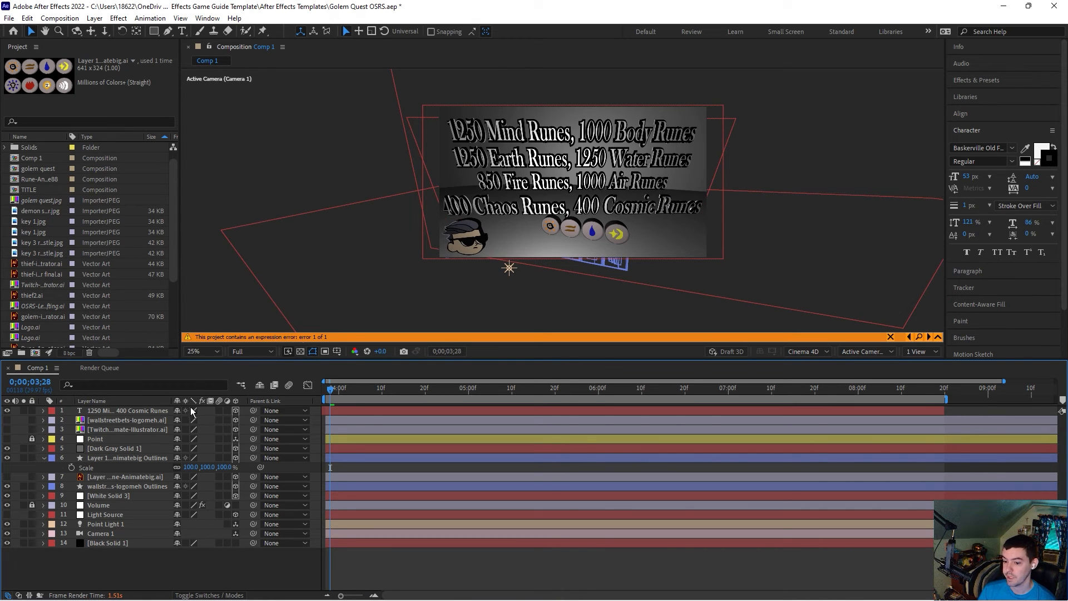
Step: Set the rune icons layer's scale to 50%
click(125, 412)
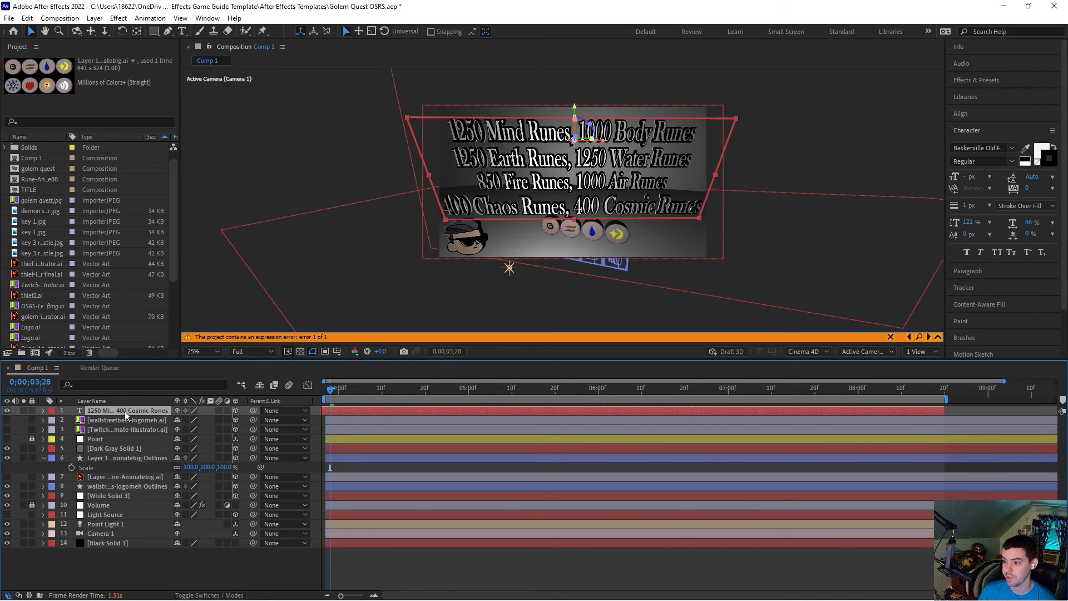
click(123, 458)
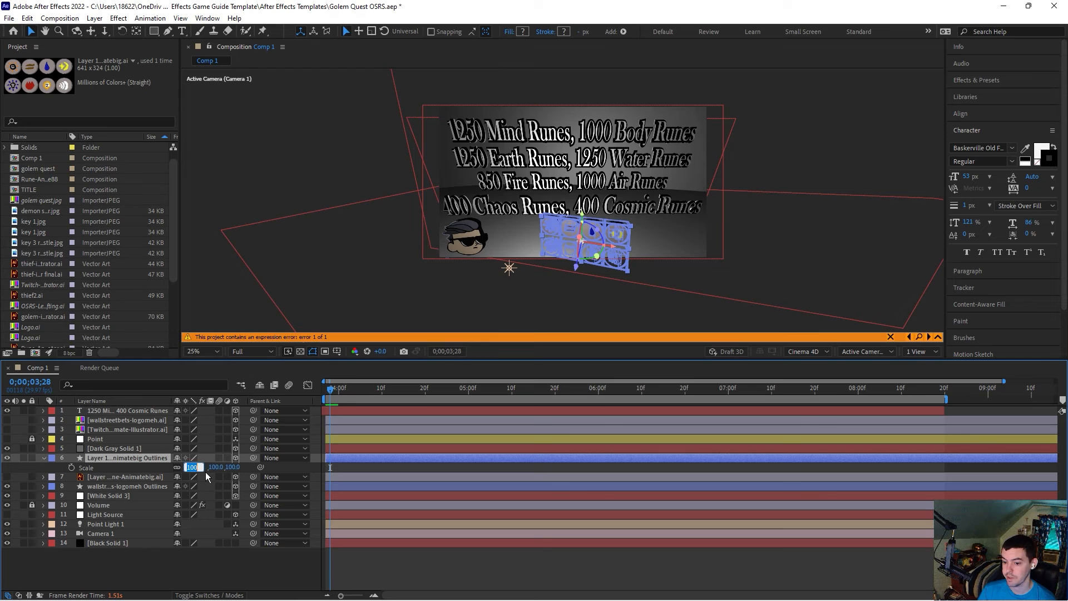
text(50)
key(Return)
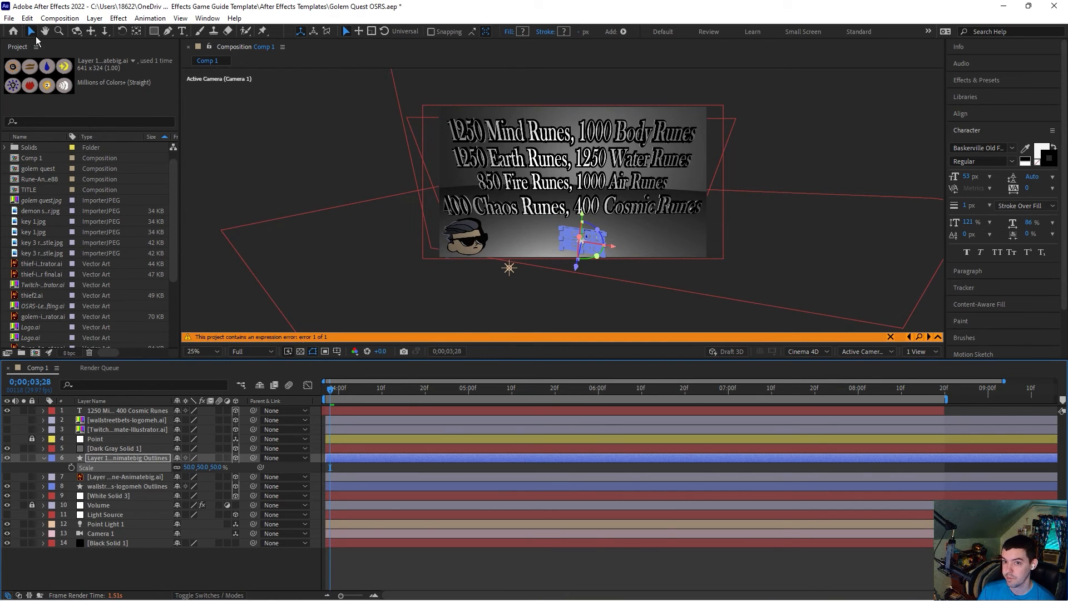
Step: Set the rune icons layer's position to about 991, 856, -100, just below the text
key(p)
drag(187, 470, 323, 196)
click(334, 182)
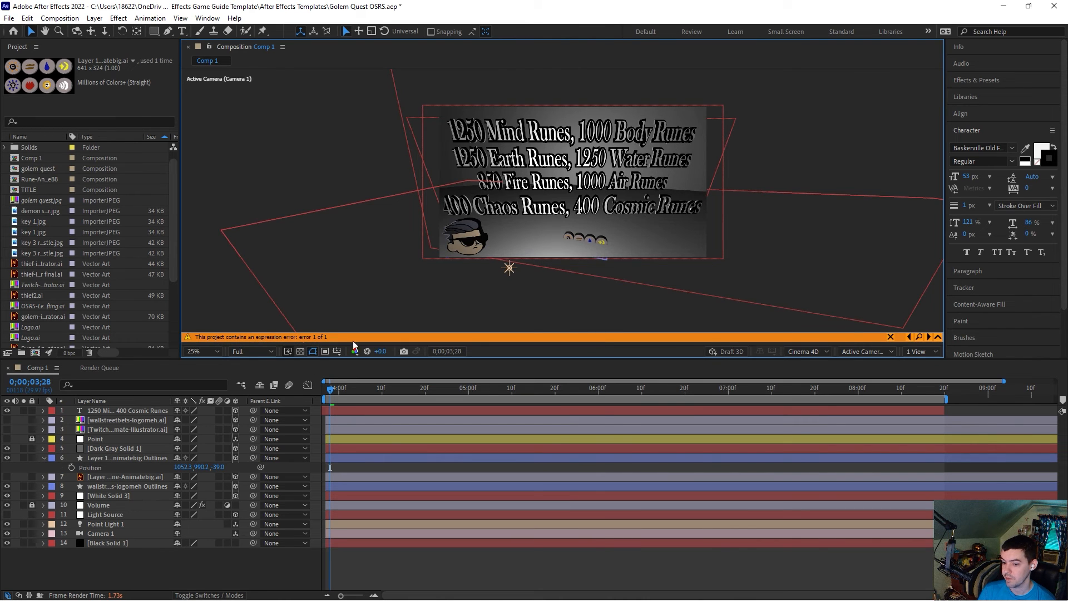
drag(203, 468, 177, 428)
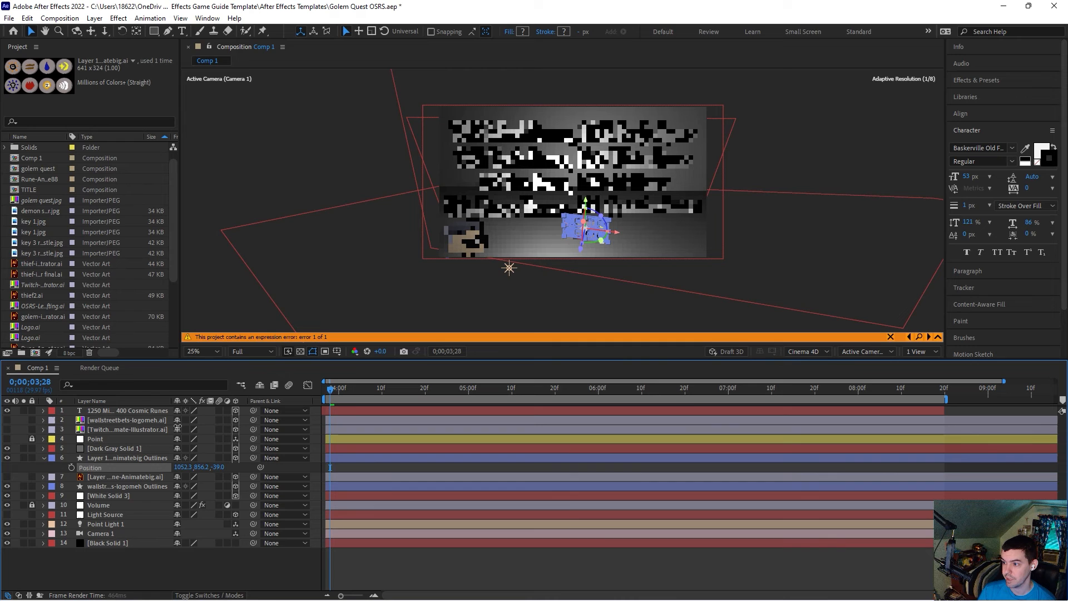
click(329, 174)
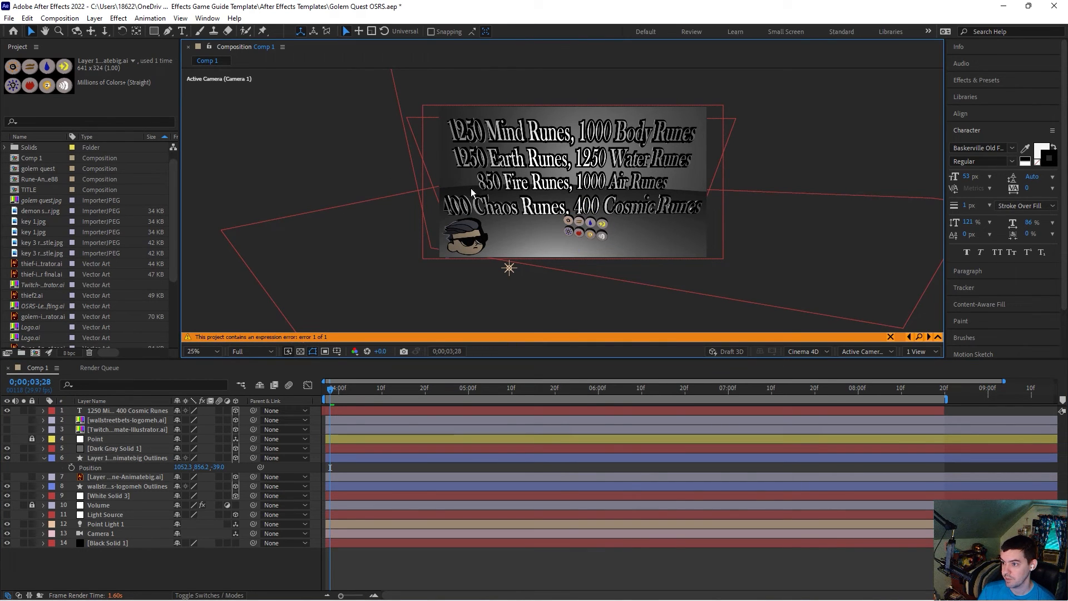
click(589, 235)
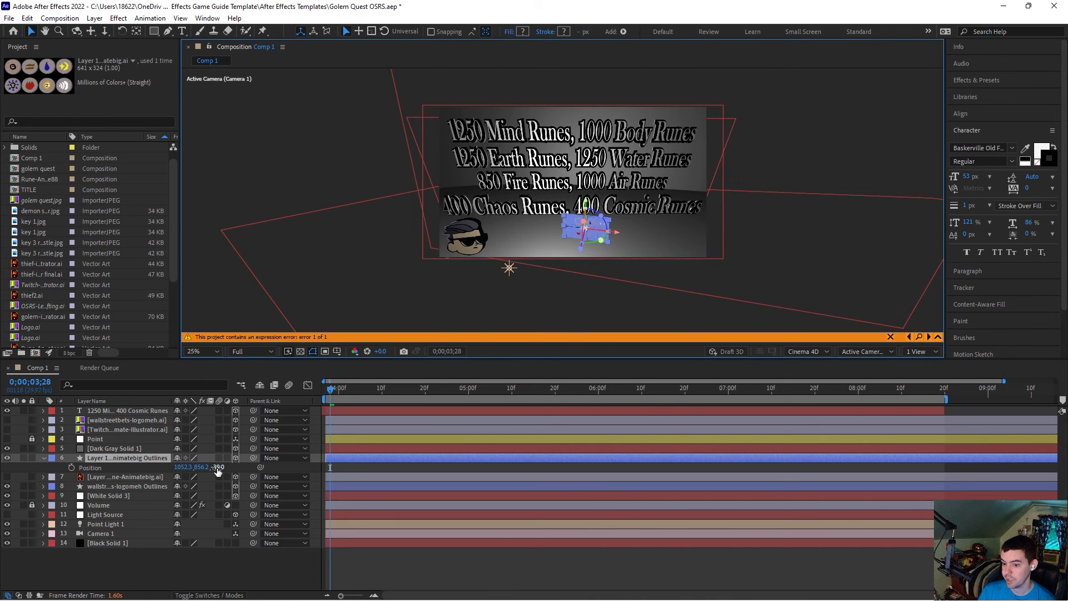
drag(217, 470, 148, 468)
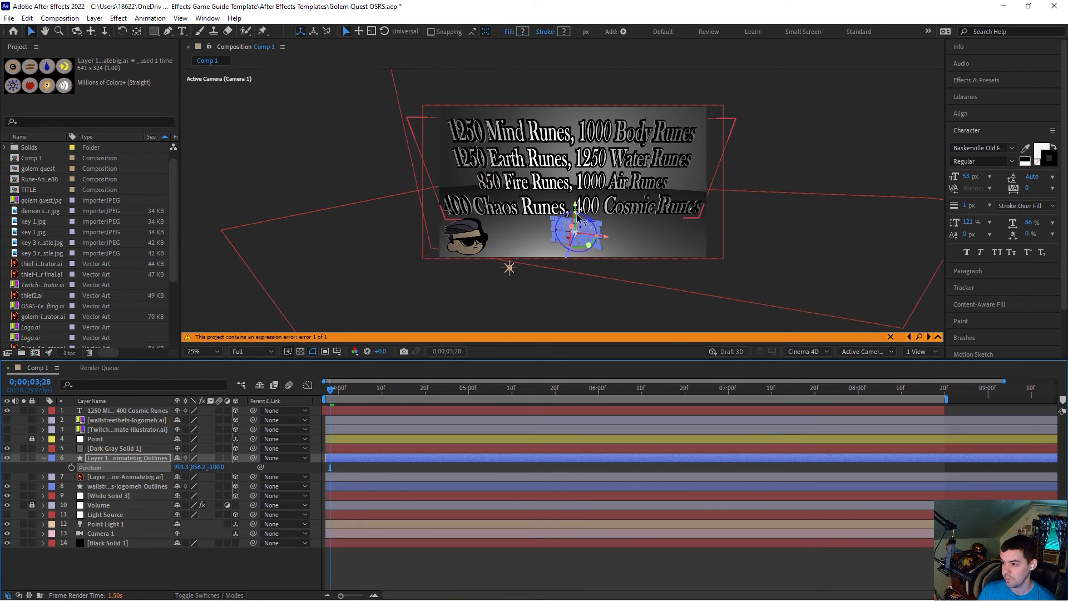
Step: Try to rotate the rune icons layer in a zoomed-in view
drag(577, 213, 588, 214)
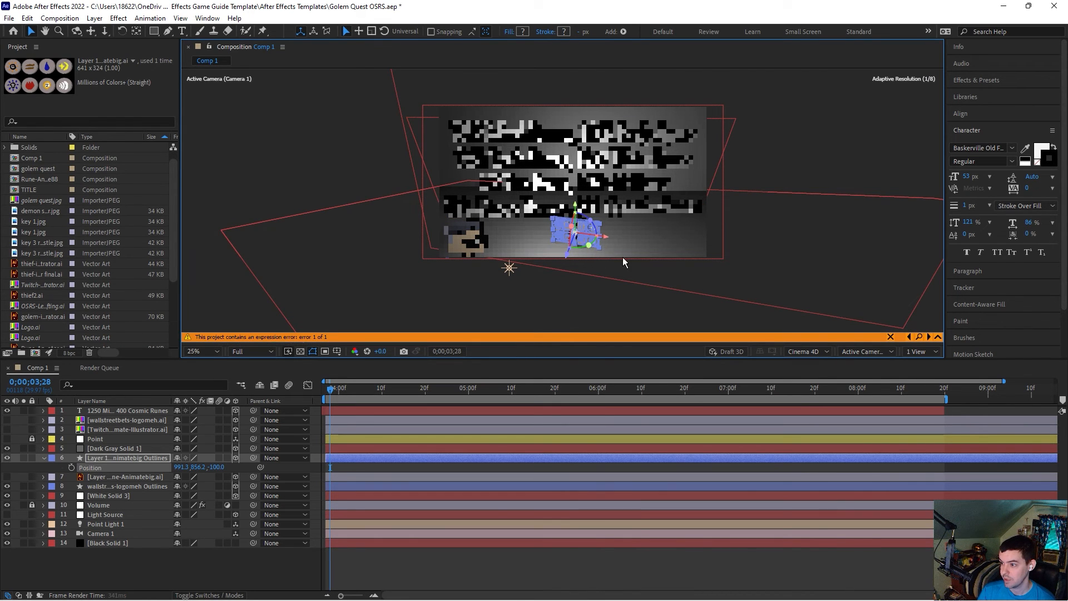
key(period)
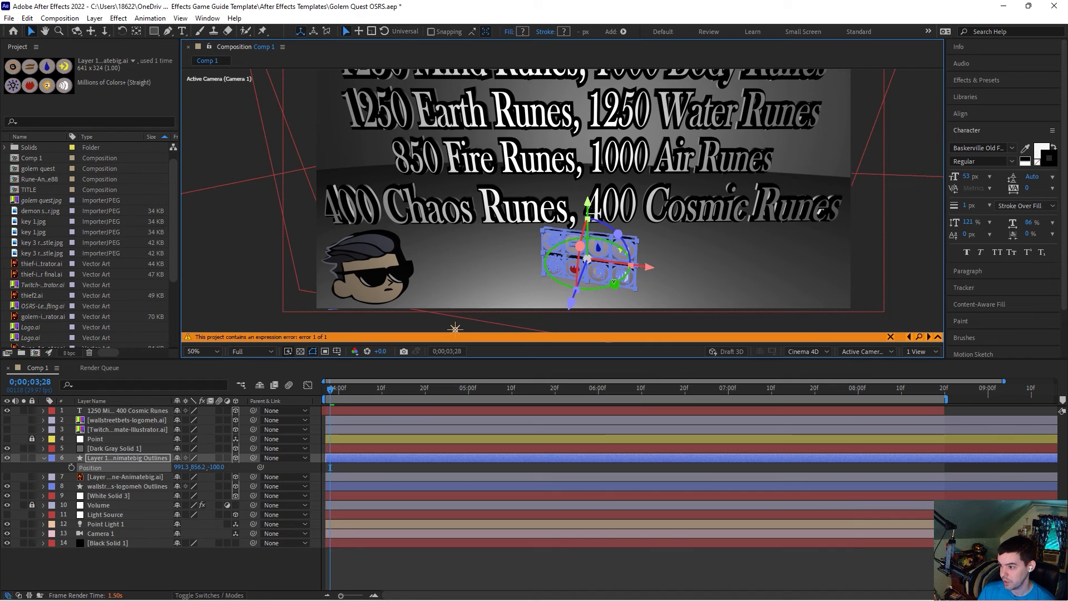
drag(614, 284, 621, 280)
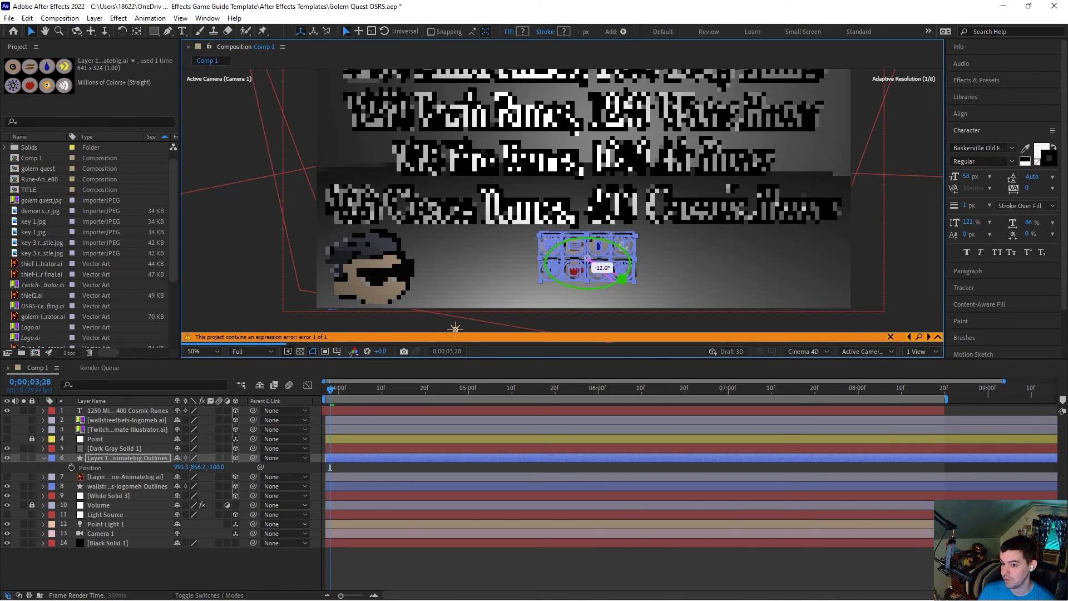
click(253, 351)
click(261, 382)
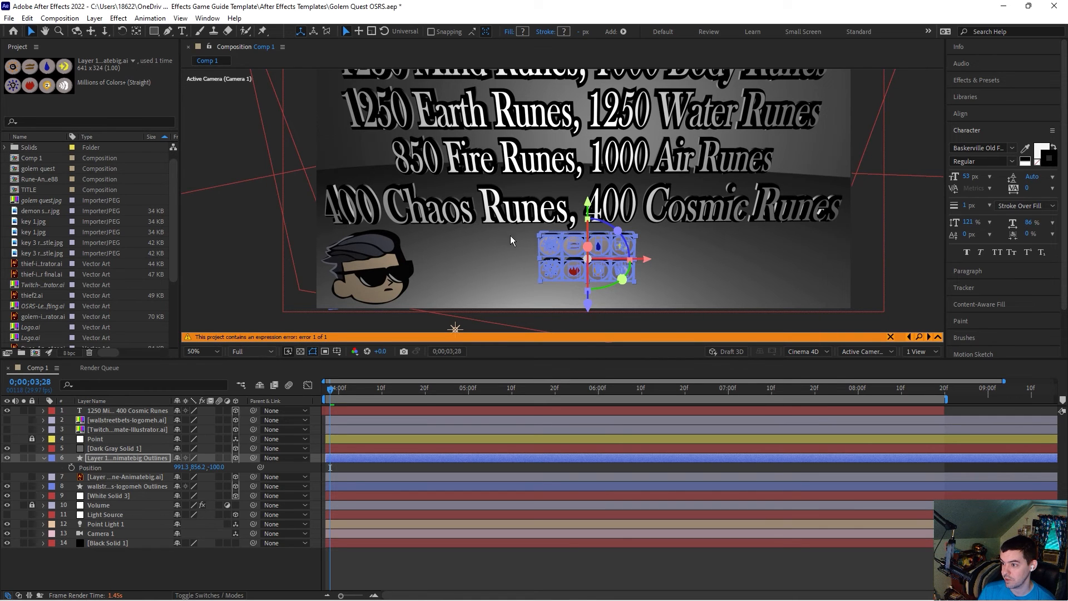
Step: Set the rune icons layer's scale to 68%
click(521, 321)
scroll(577, 259, down, 2)
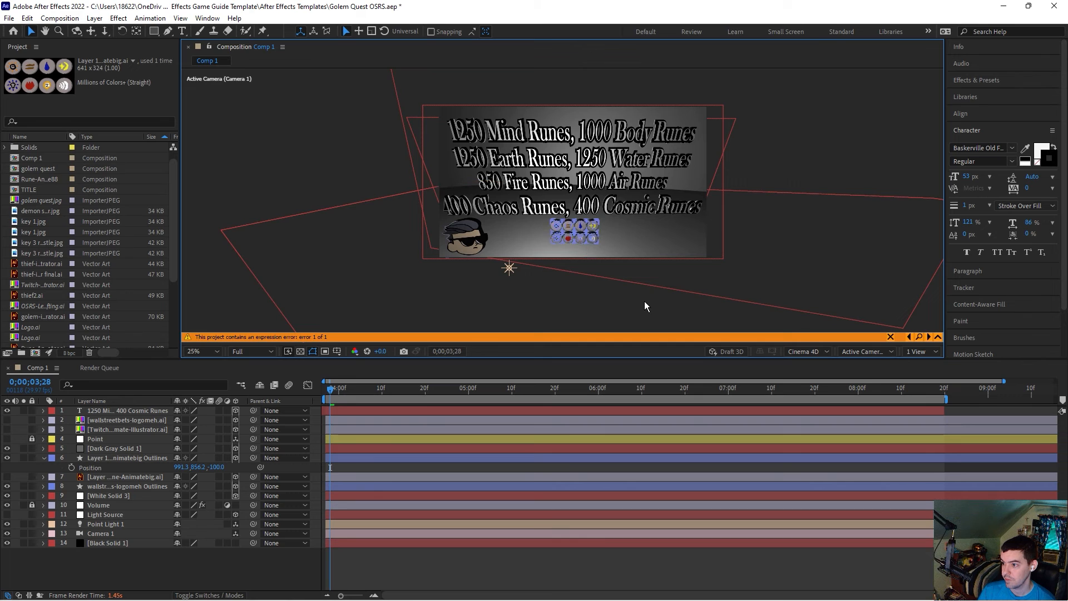
click(578, 238)
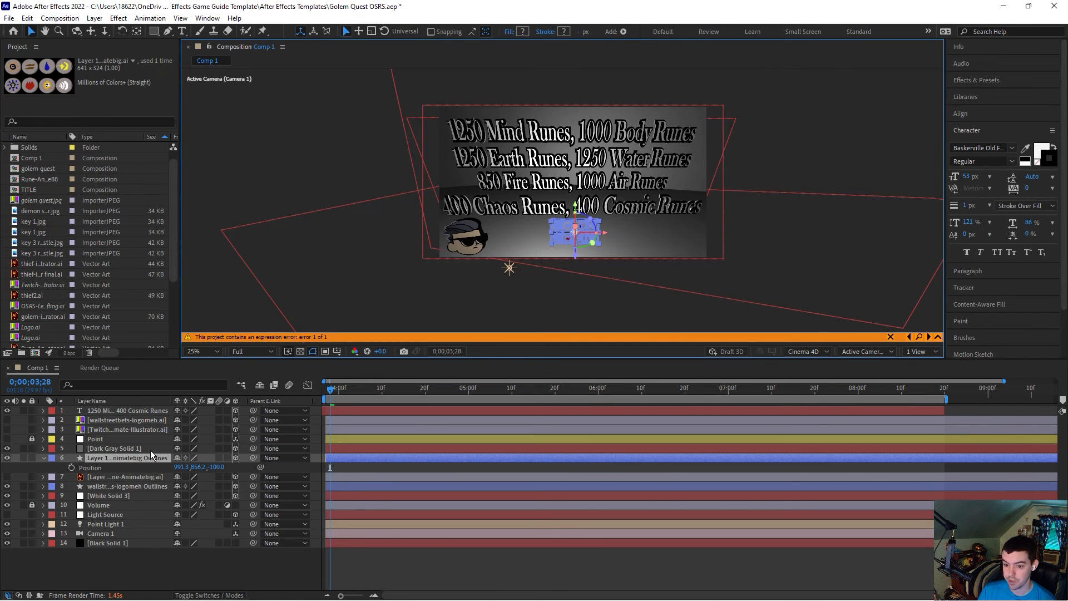
key(s)
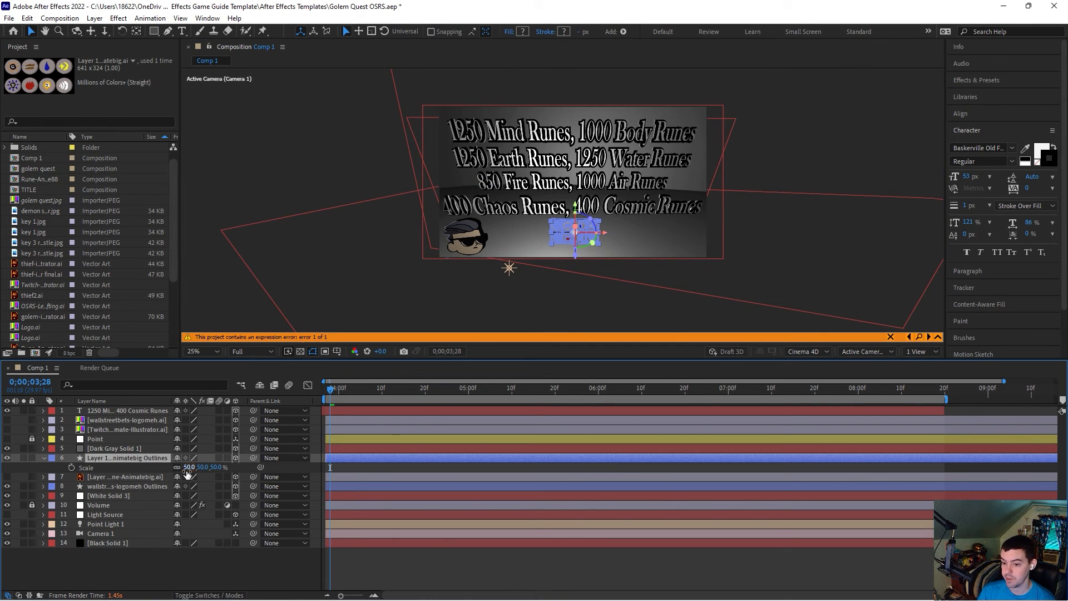
drag(193, 472, 259, 317)
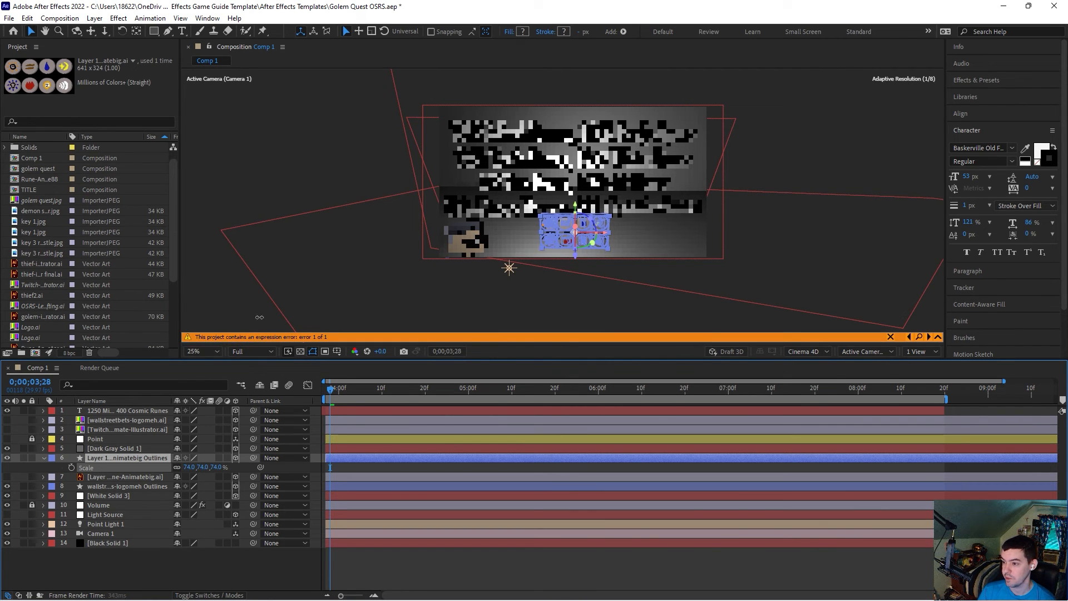
click(355, 191)
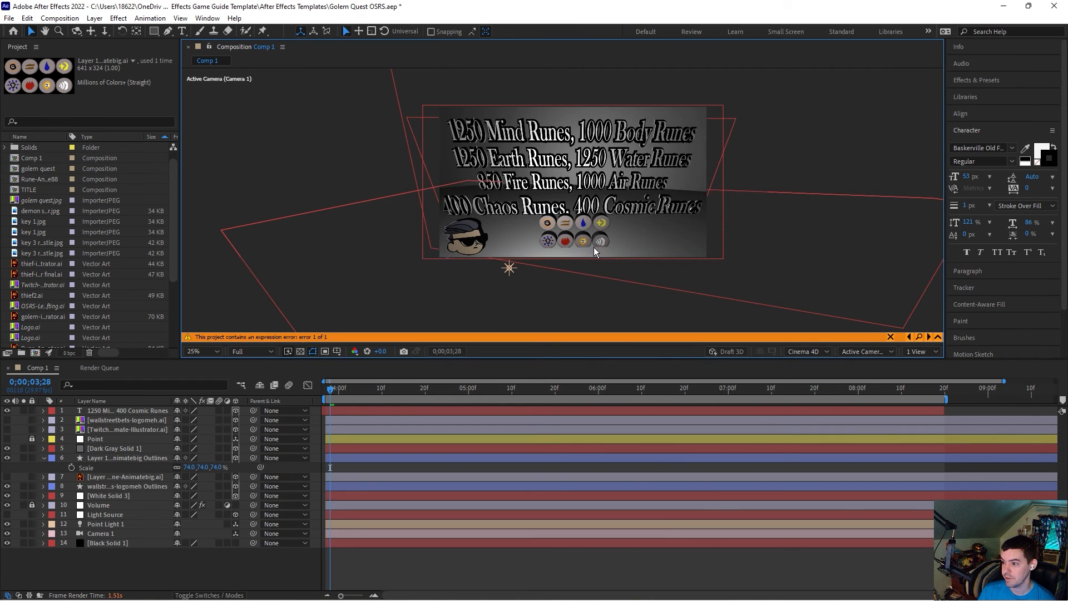
click(192, 467)
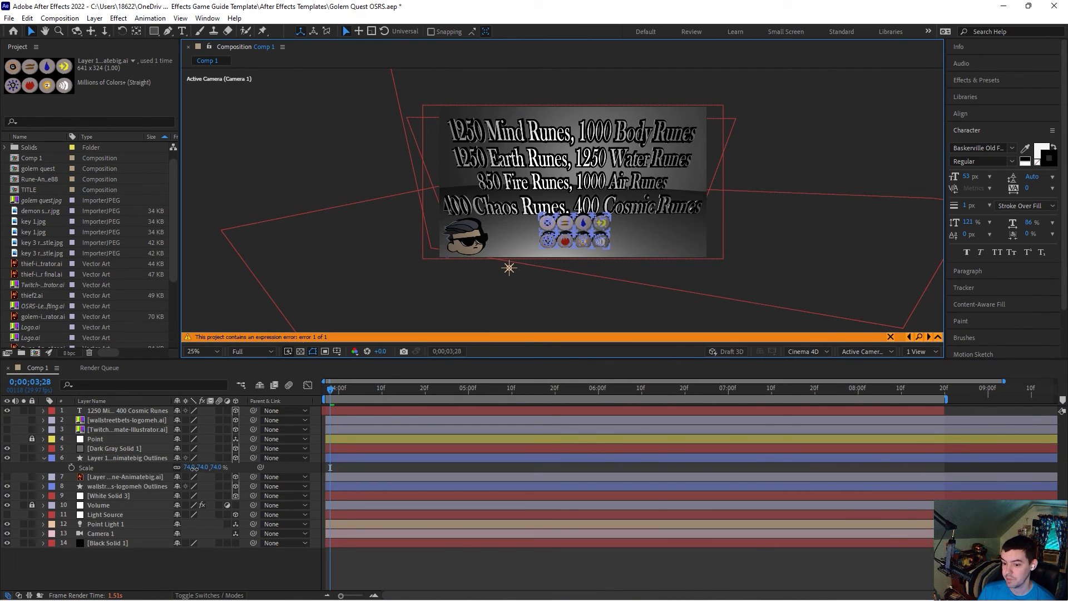
text(68)
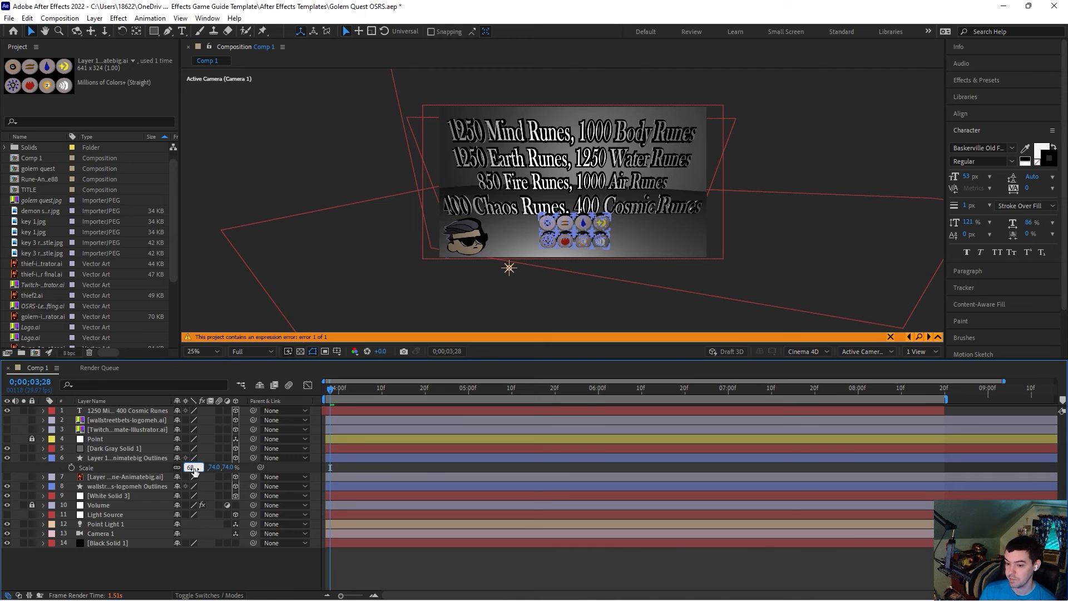
key(Return)
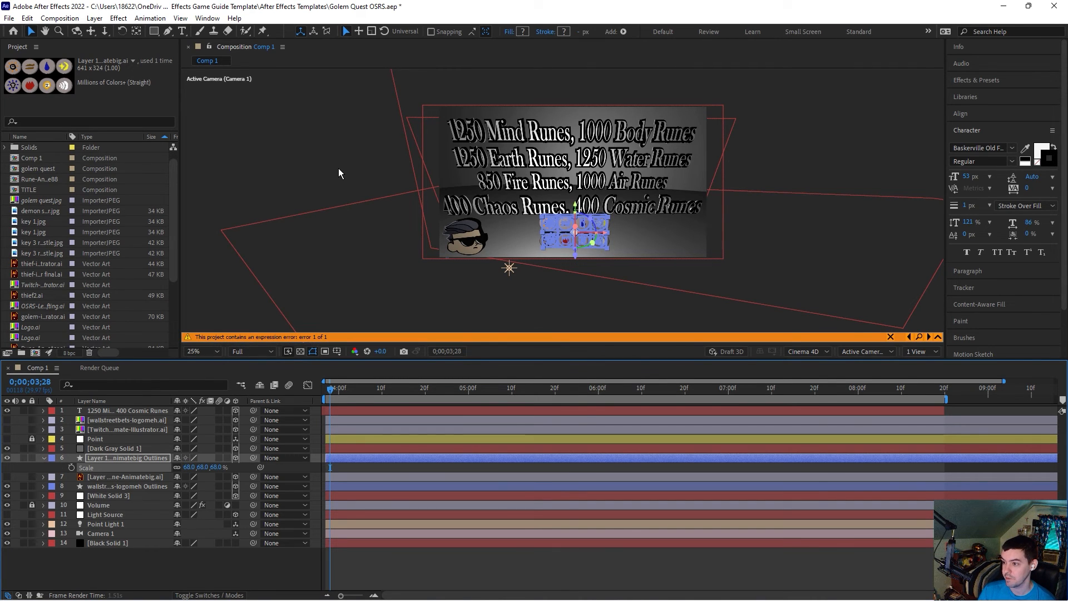
click(339, 169)
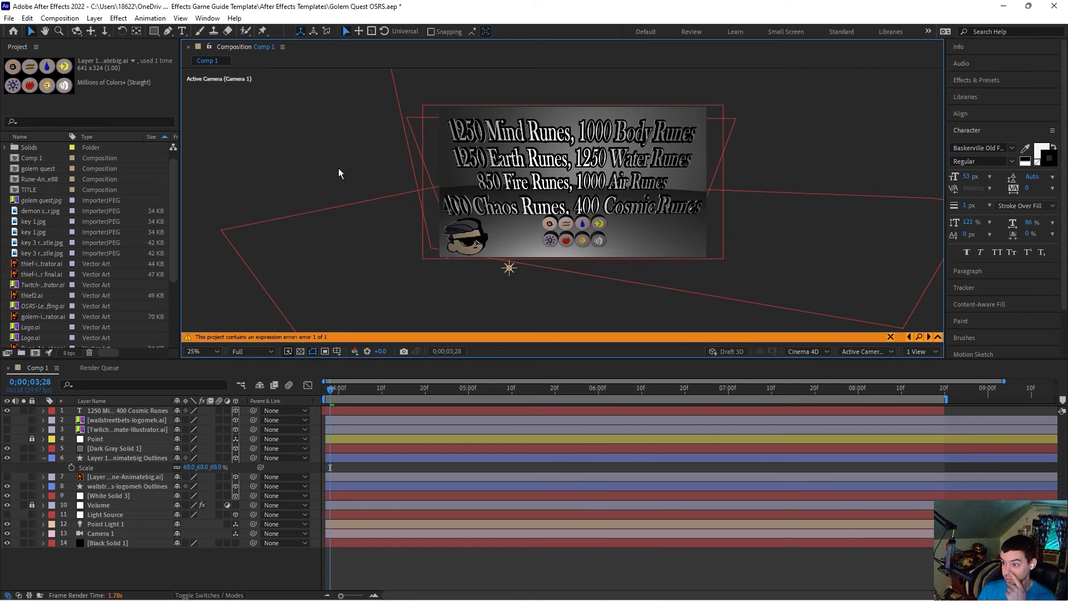
Step: Add the composition to the render queue
click(59, 17)
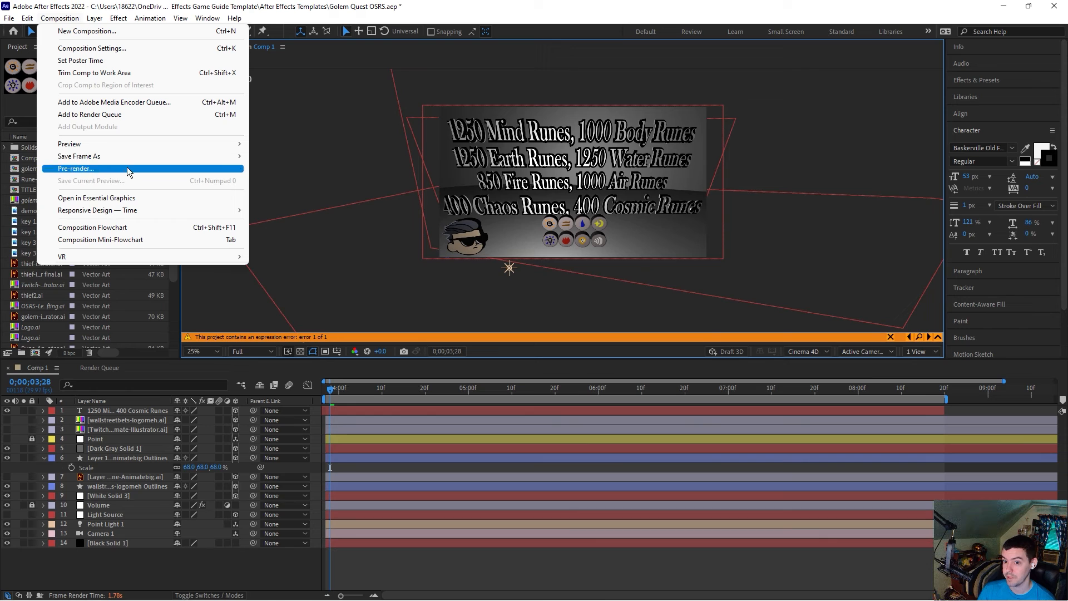
mouse_move(127, 159)
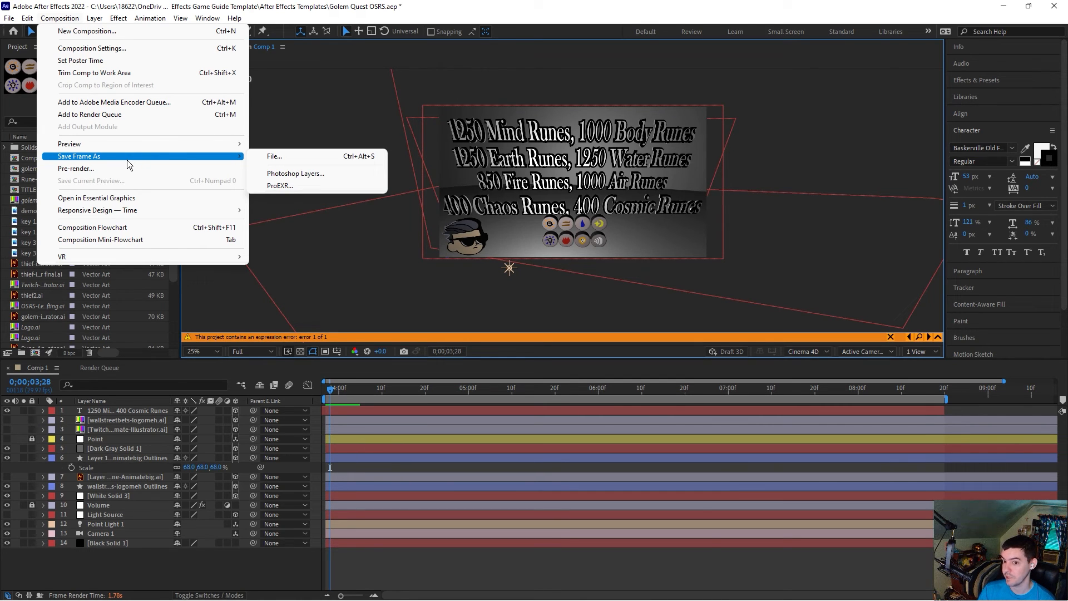
click(130, 114)
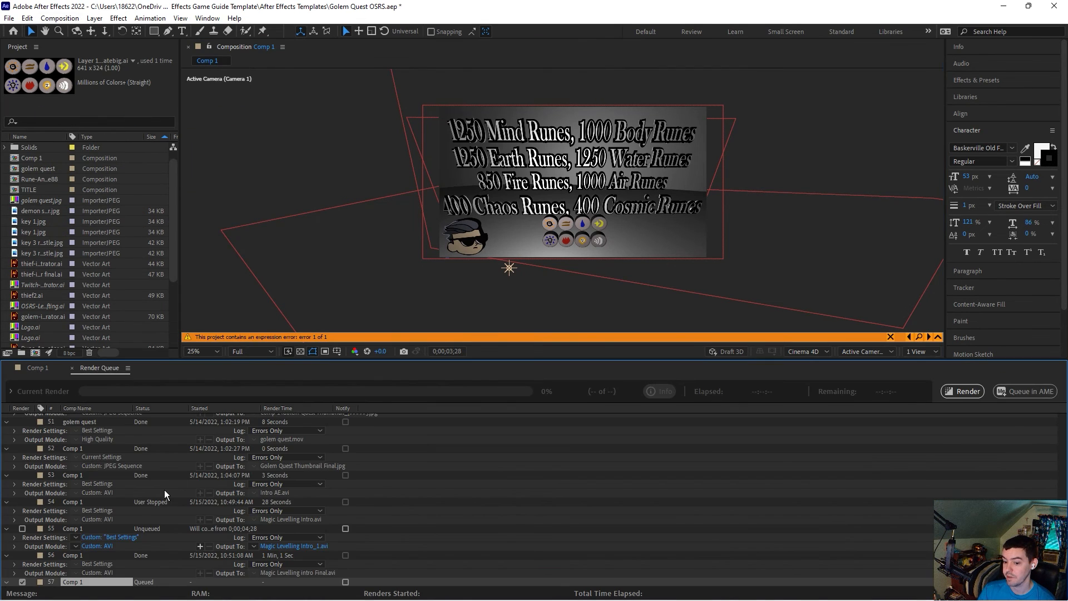
Step: Set the queued item's output module format to JPEG Sequence
click(98, 581)
click(474, 172)
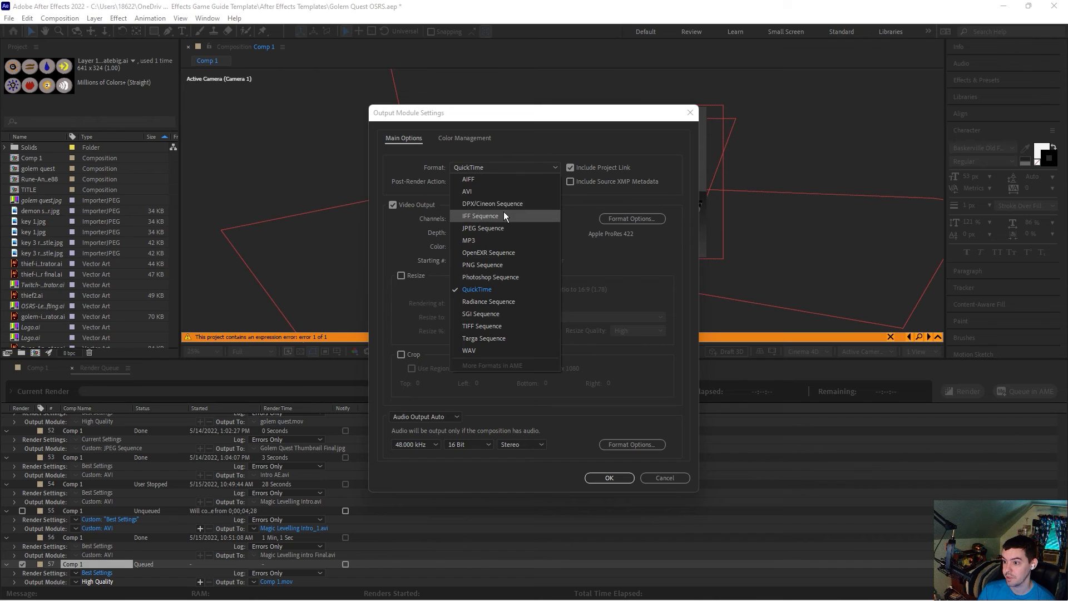
click(505, 225)
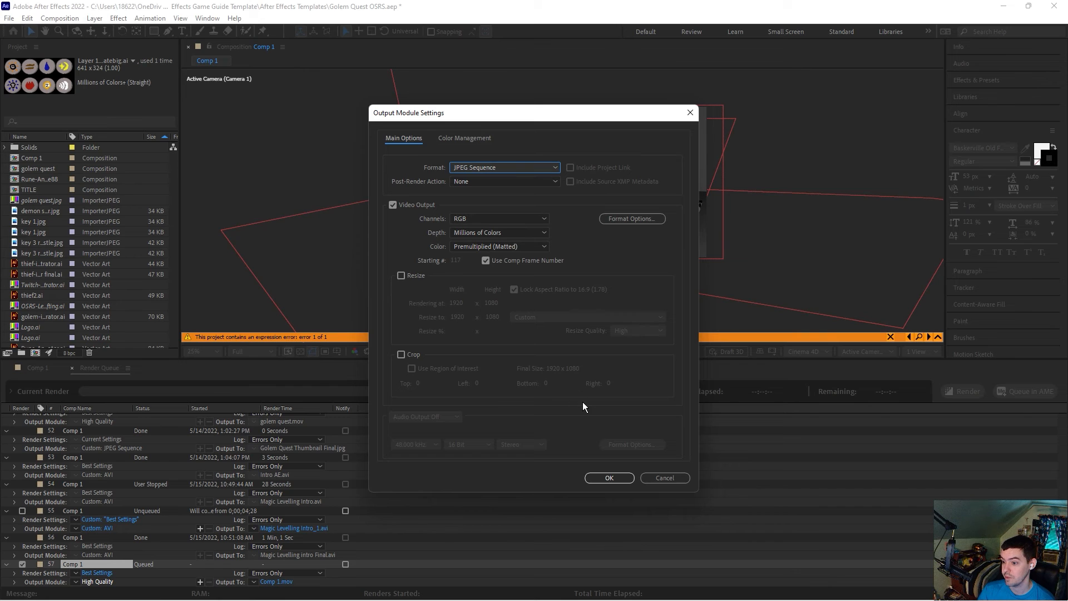
click(610, 479)
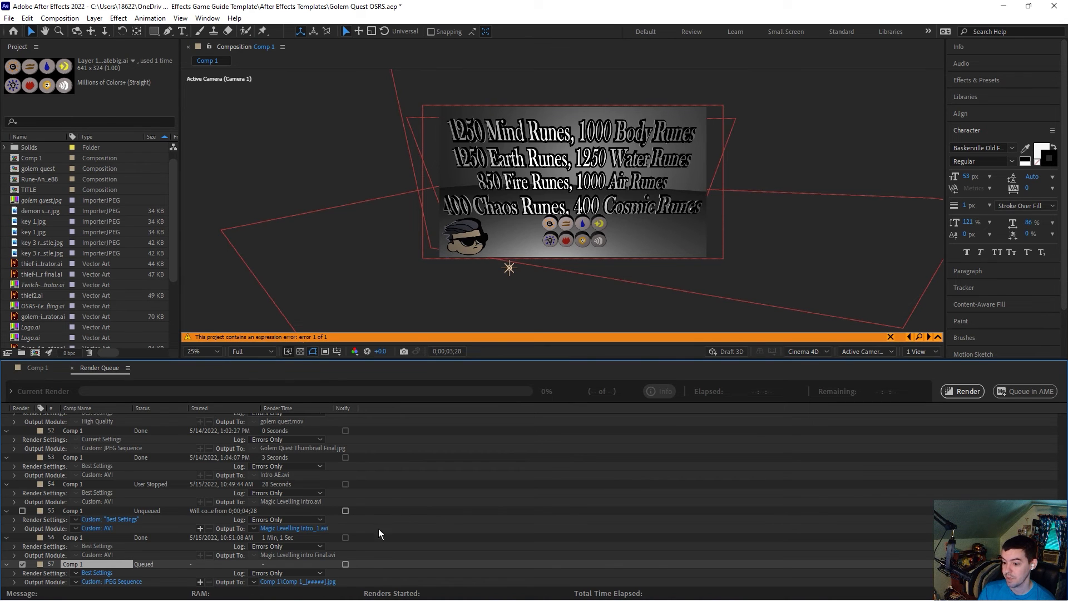
Step: Set the render output to a Comp 1 subfolder of the Magic Levelling folder
click(299, 582)
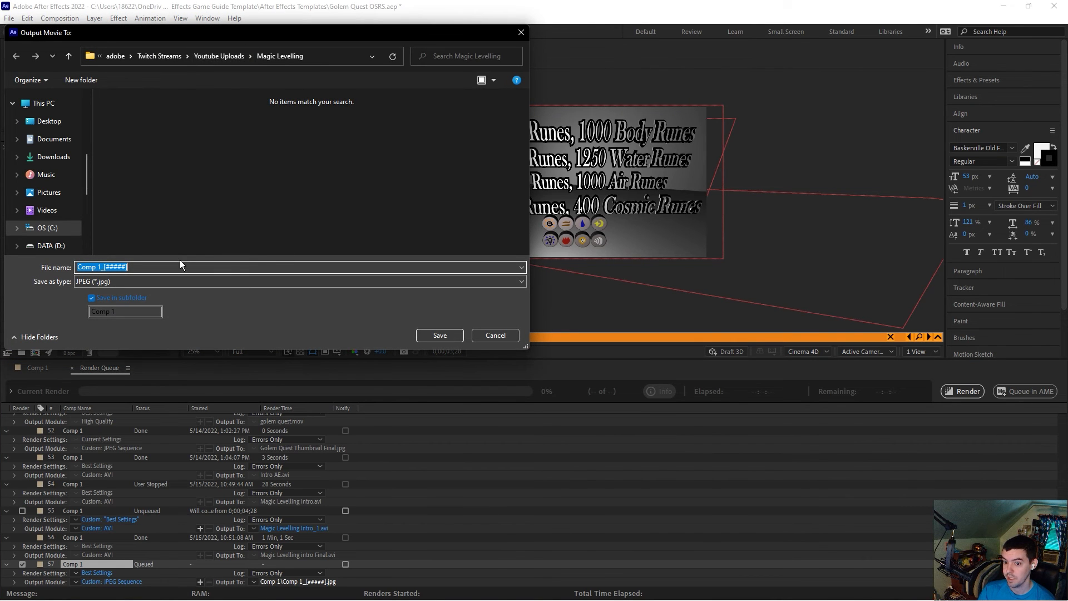
click(436, 335)
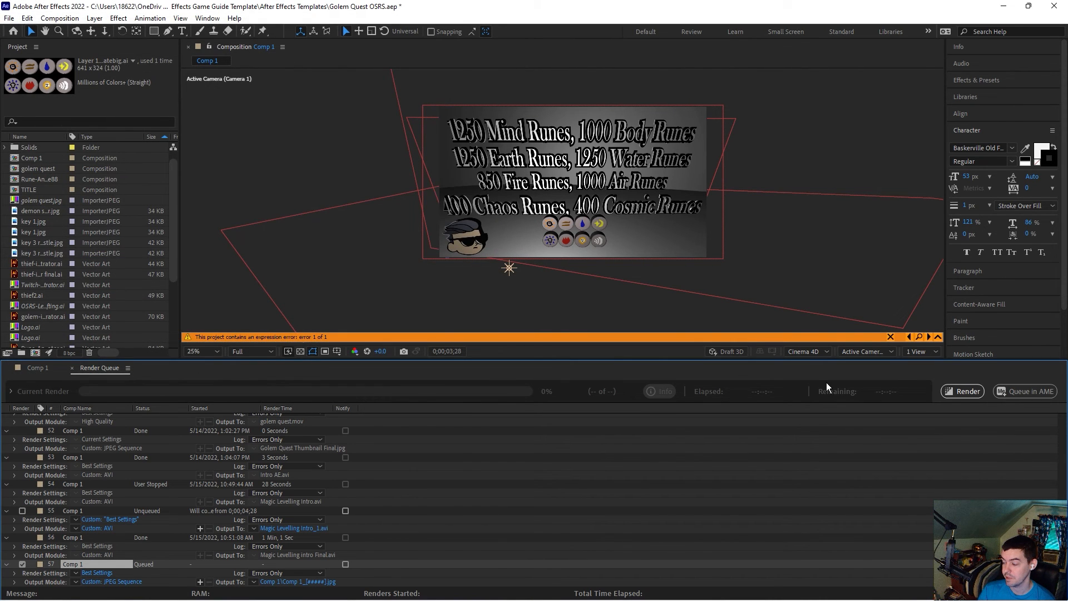
Step: Start rendering the queue, dismiss the missing-footage warning, and stop the render partway
click(963, 396)
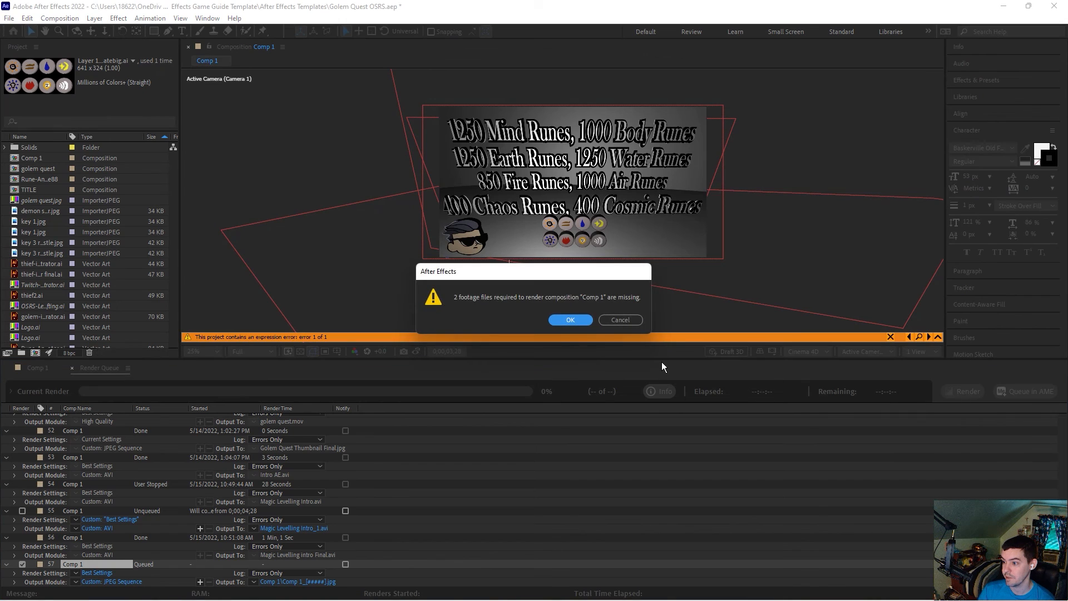
click(570, 320)
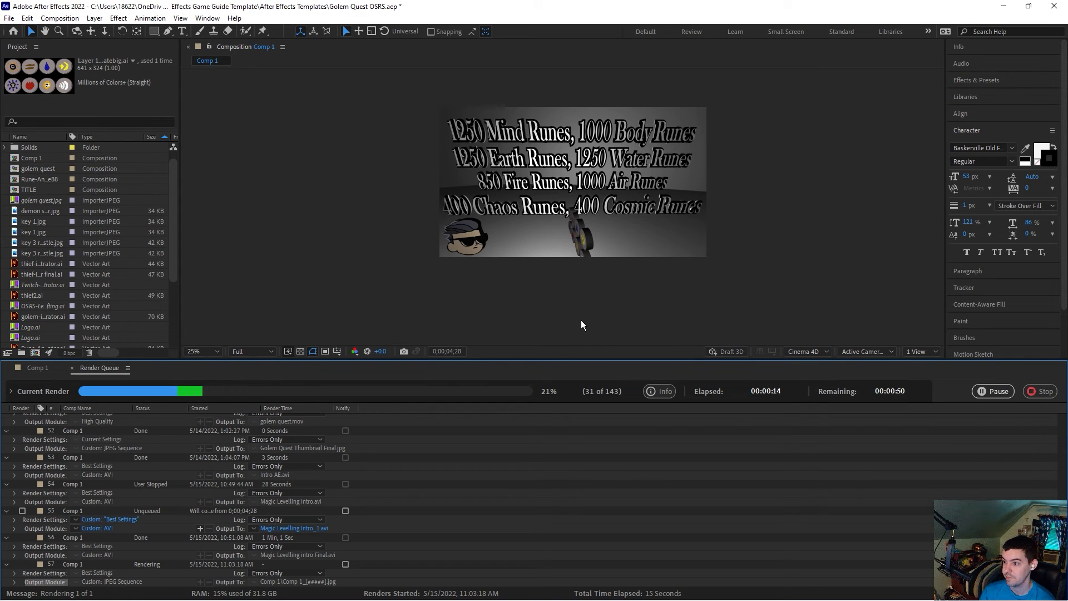
click(1044, 392)
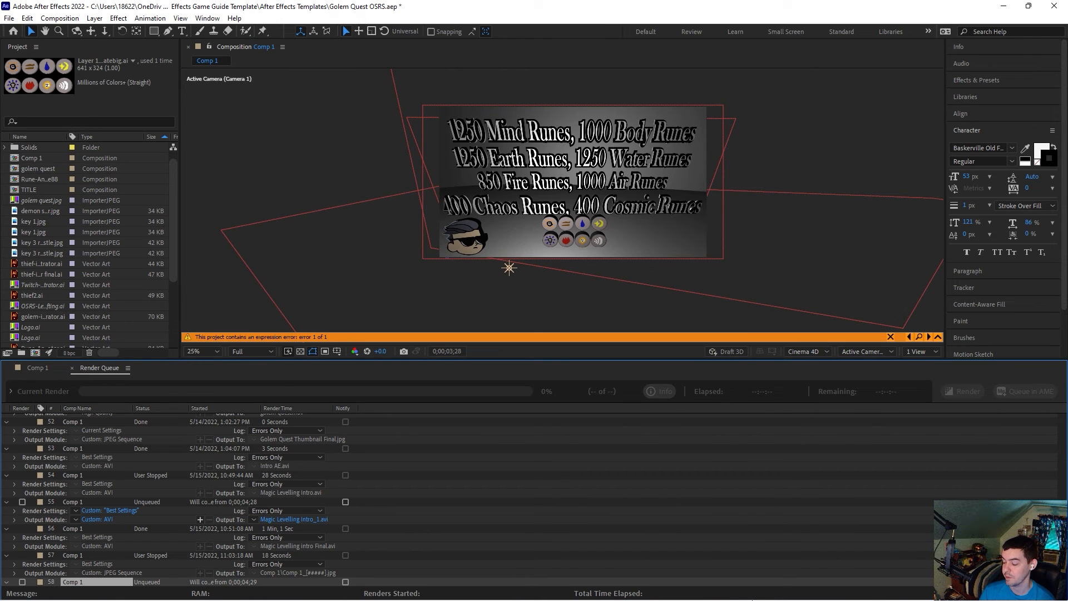
Step: Switch to Premiere Pro and browse the import dialog to the rendered Comp 1 frames in the Magic Levelling folder
mouse_move(841, 590)
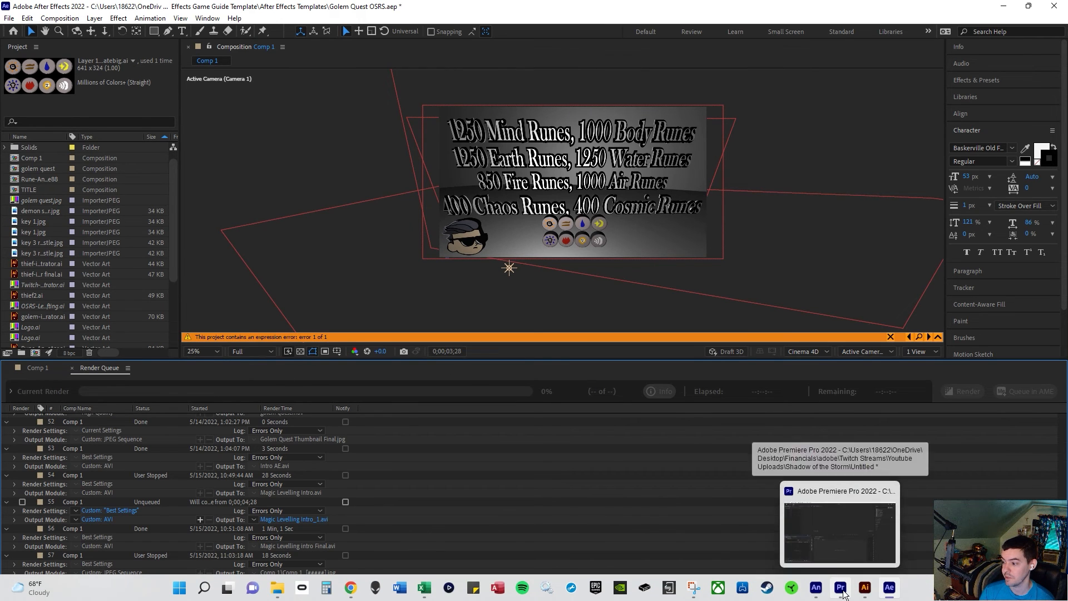
click(841, 588)
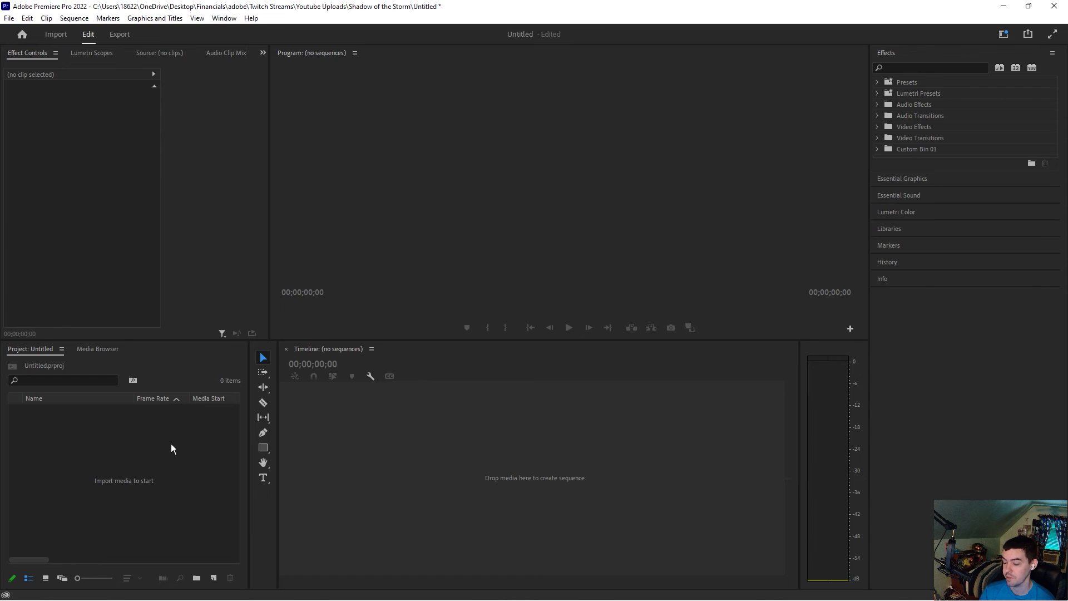
right_click(171, 443)
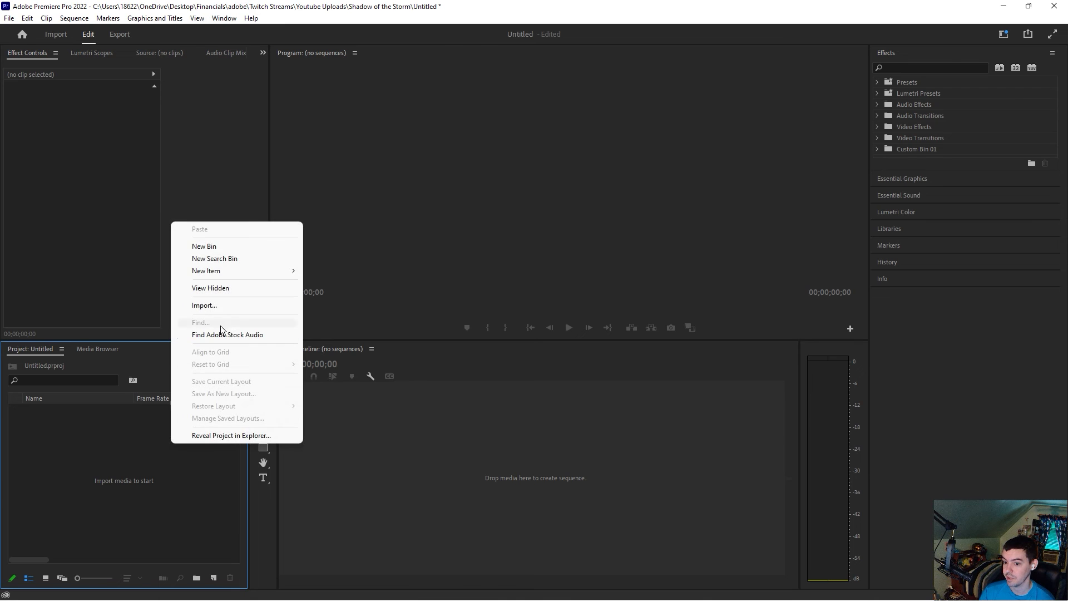
click(221, 305)
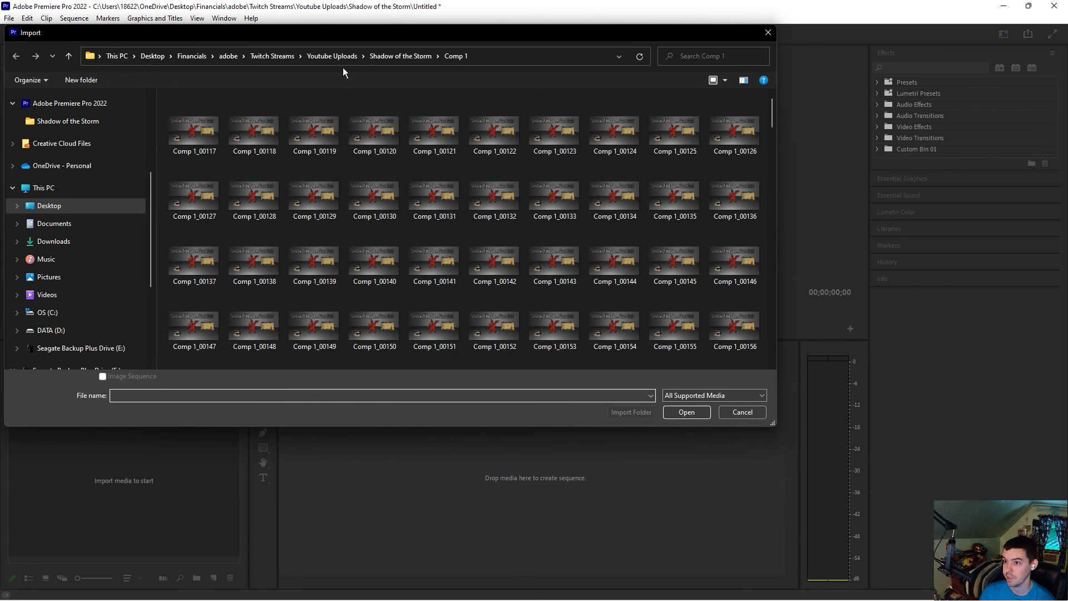
click(400, 55)
click(332, 56)
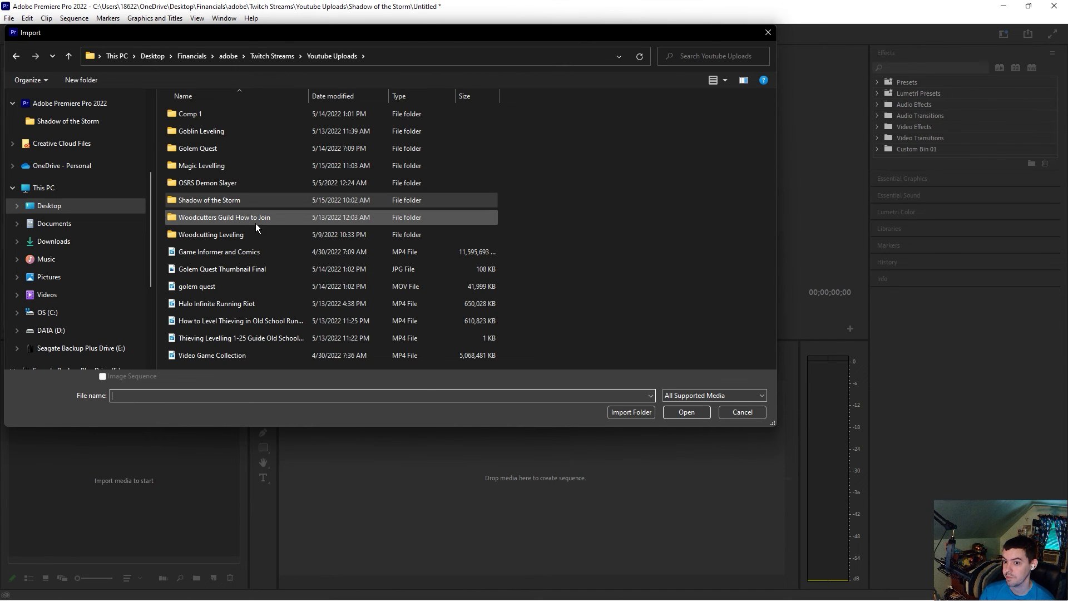
click(248, 171)
double_click(248, 171)
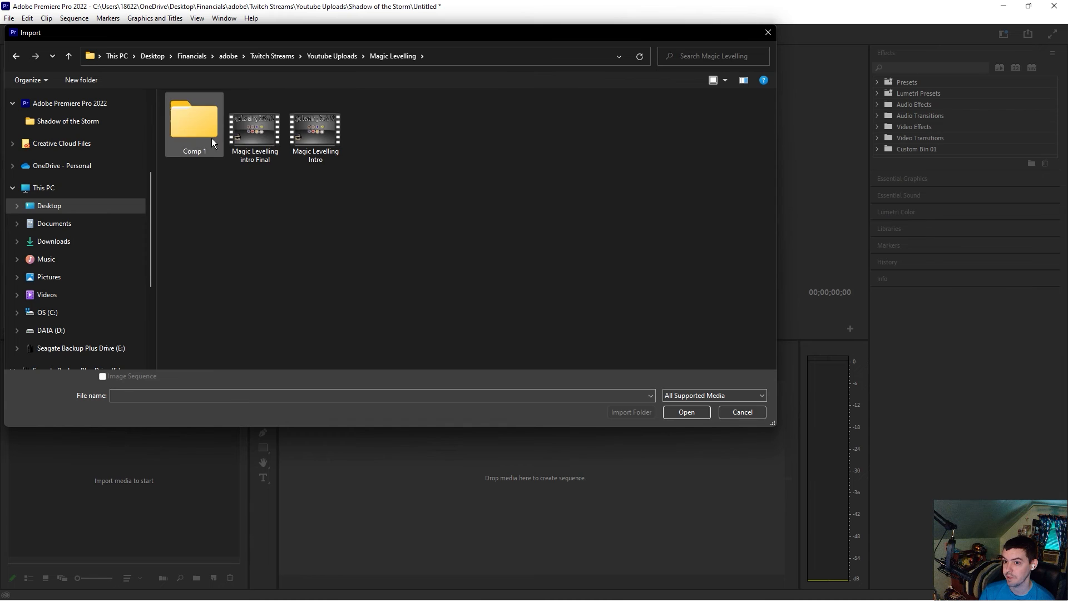
double_click(209, 136)
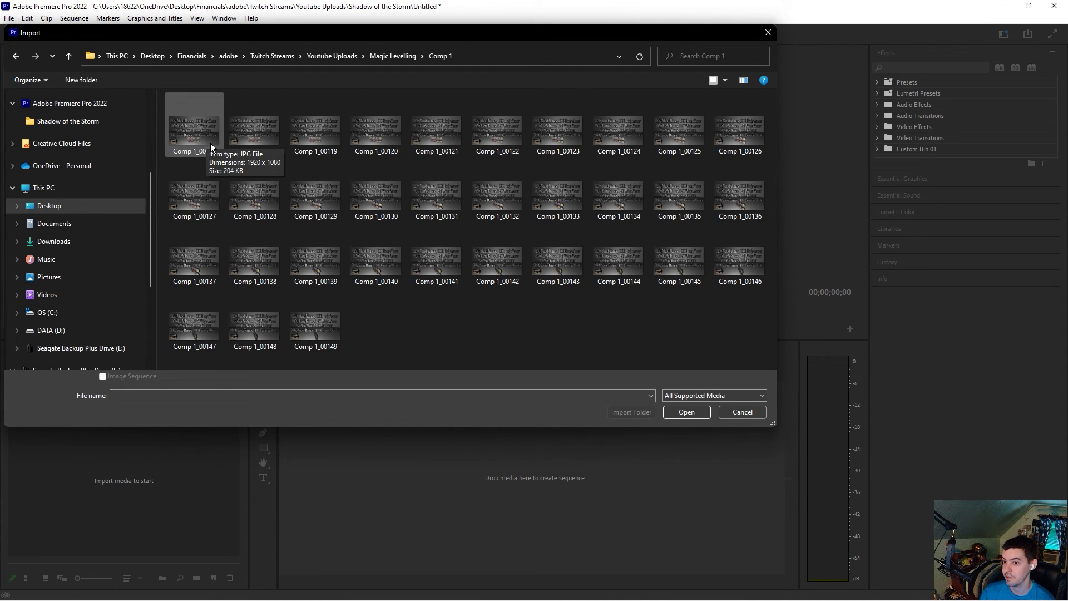
Step: Import the Magic Levelling intro Final video from the Magic Levelling folder
click(210, 143)
right_click(210, 142)
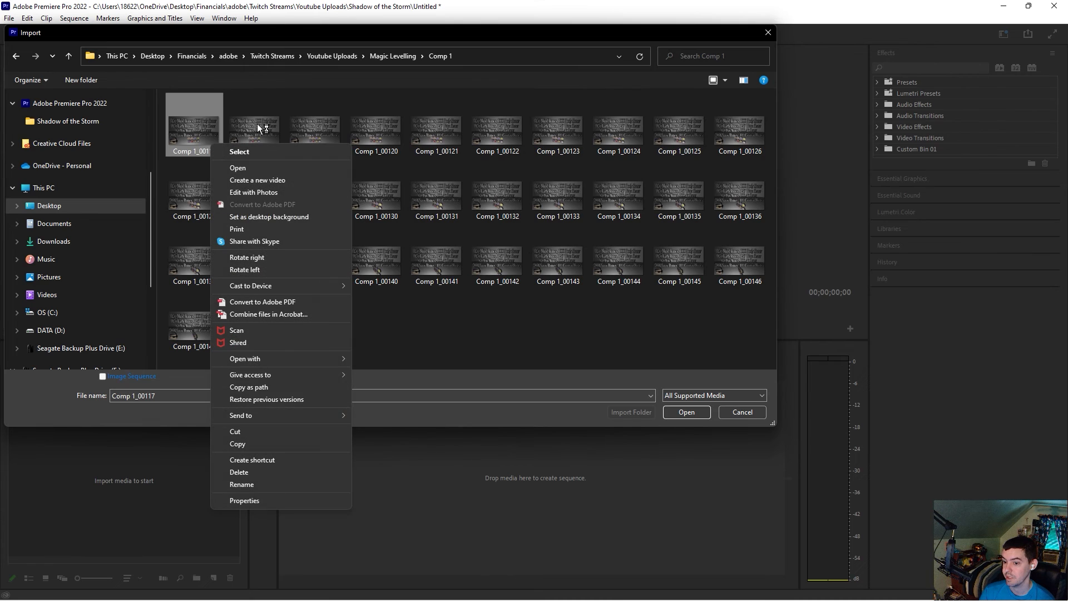
click(292, 102)
click(383, 57)
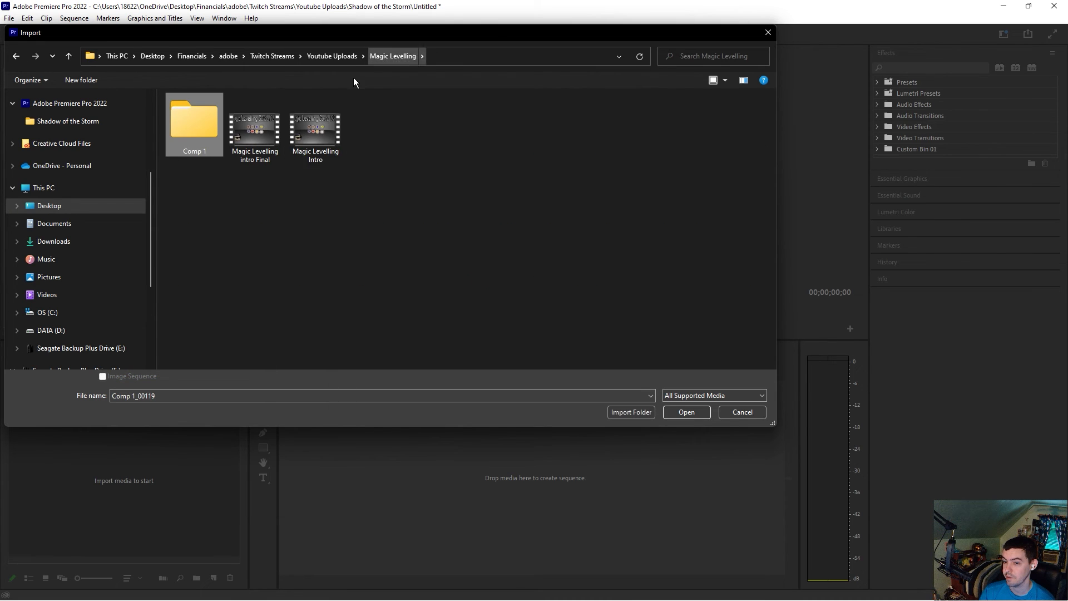
double_click(268, 147)
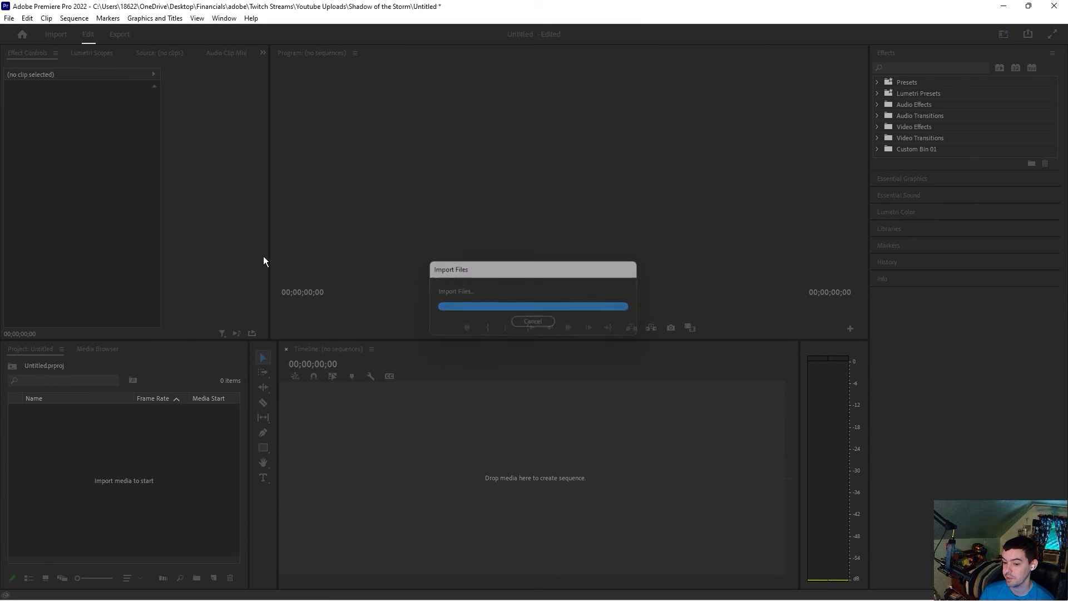
Step: Import the wallstbets youtube intro finale video from the Twitch Streams folder
right_click(132, 451)
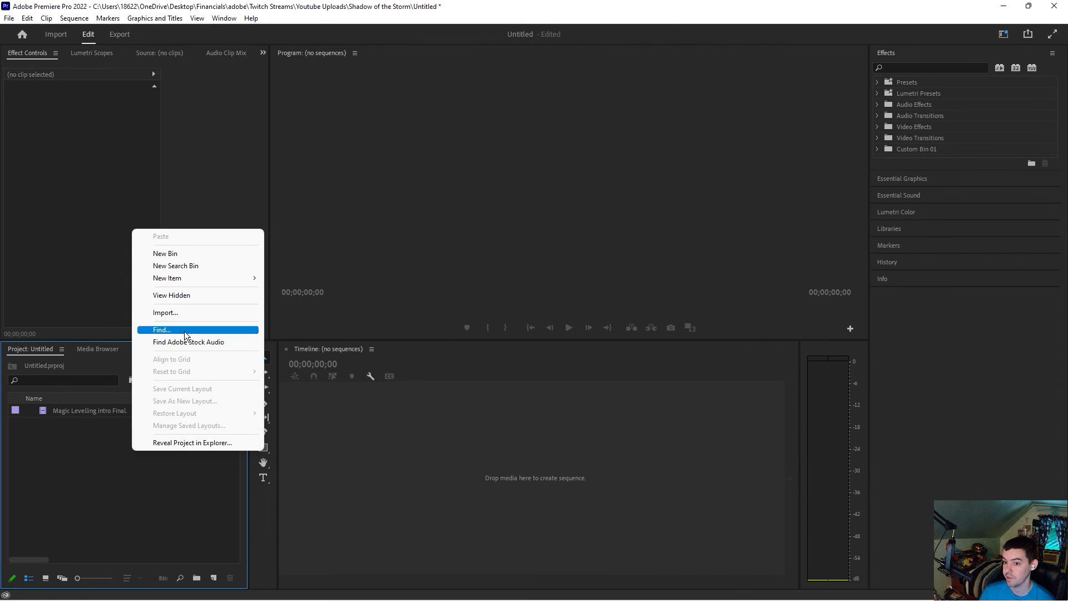
click(185, 313)
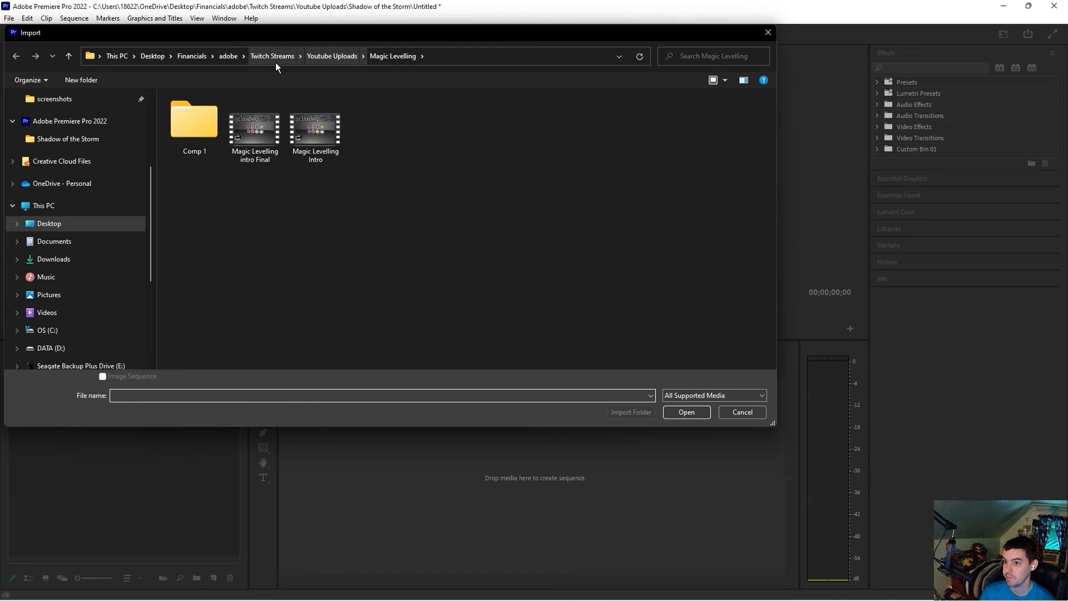
click(281, 55)
double_click(636, 299)
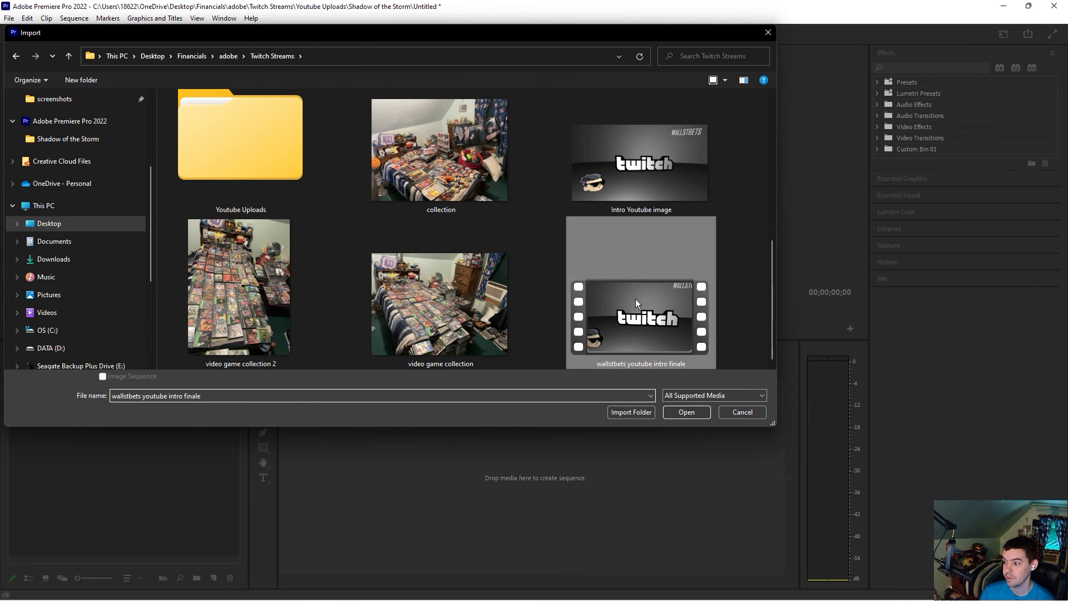
click(102, 411)
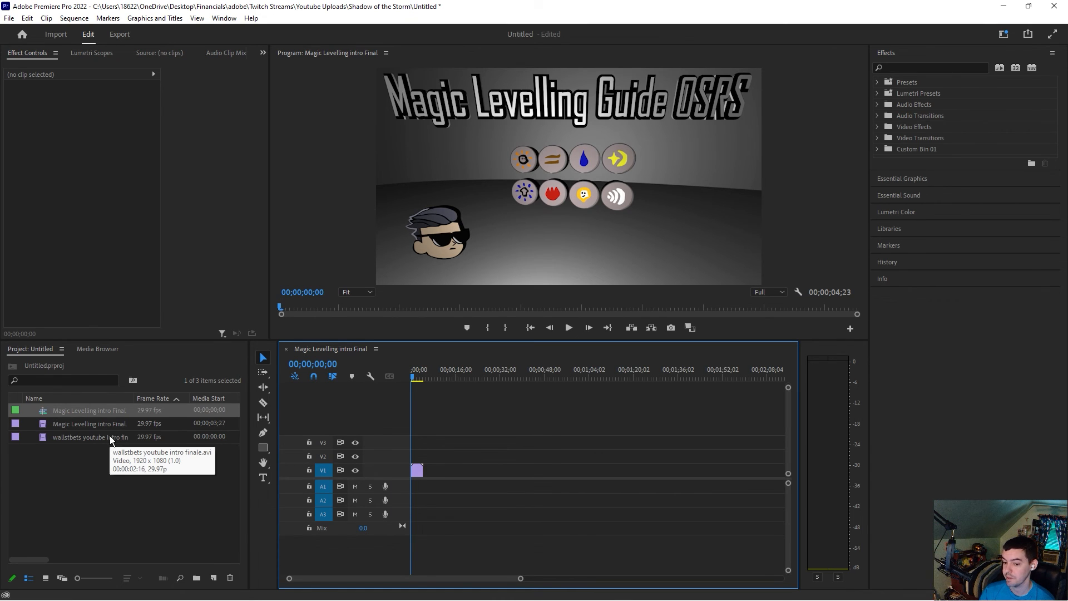
Step: Place the wallstbets intro clip on track V2 right after the Magic Levelling intro clip
drag(108, 438, 430, 463)
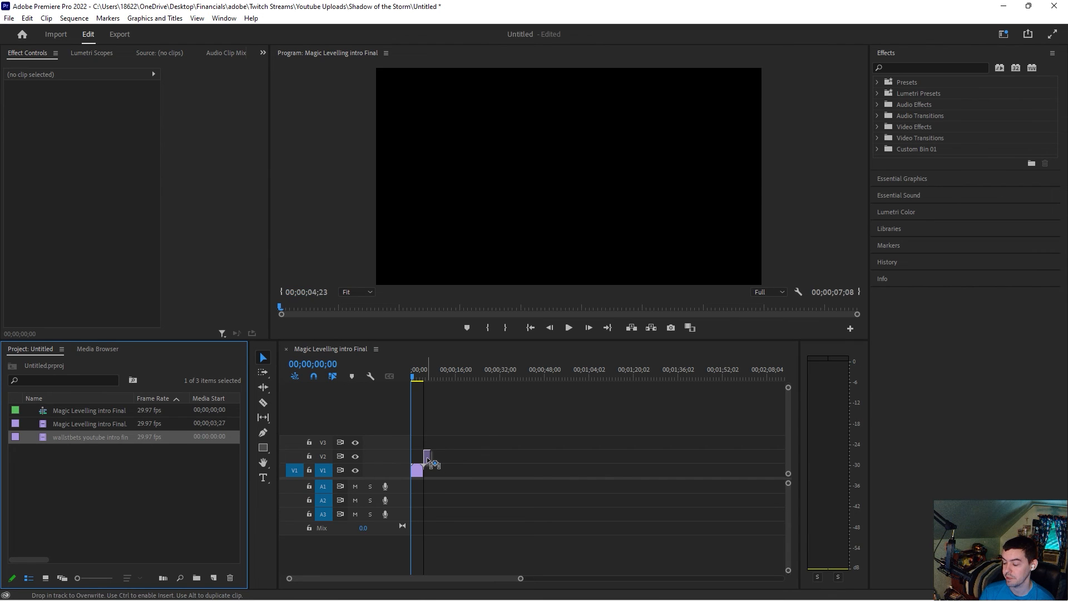
drag(521, 579, 470, 576)
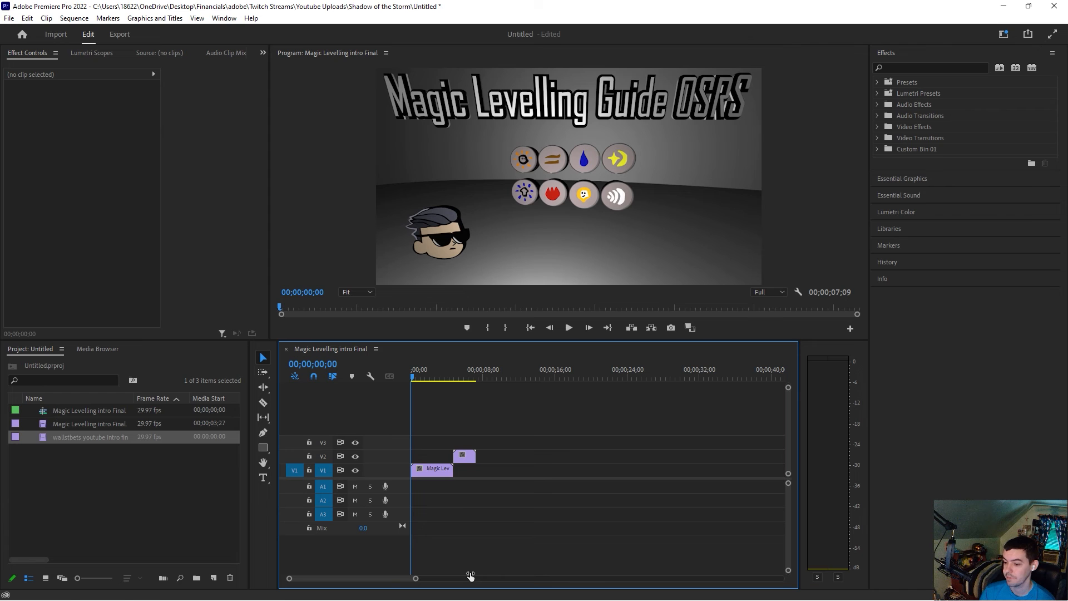
drag(416, 374, 471, 375)
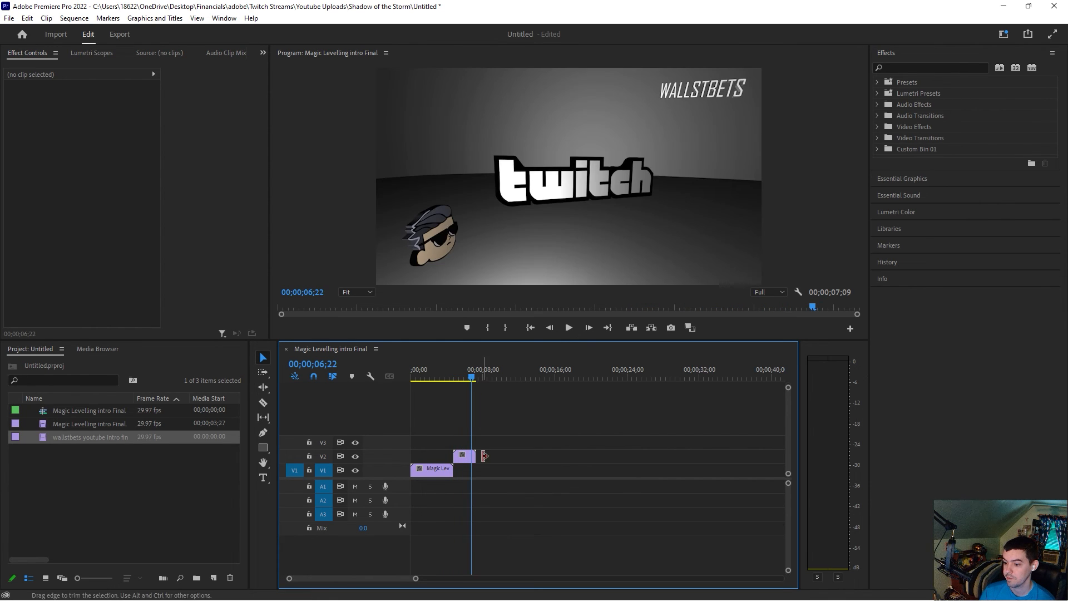
drag(474, 457, 470, 457)
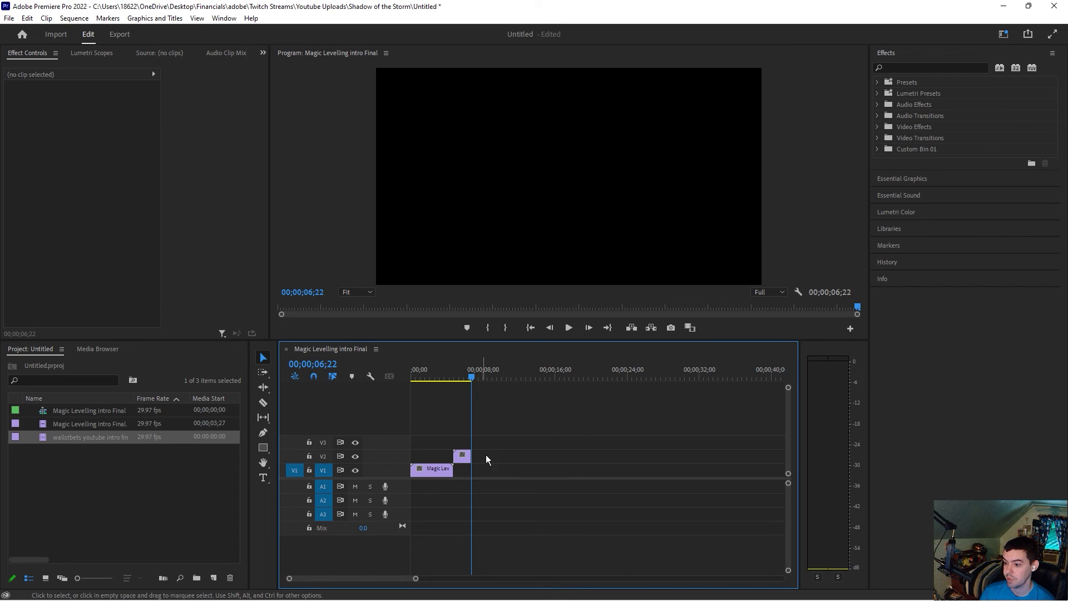
click(469, 376)
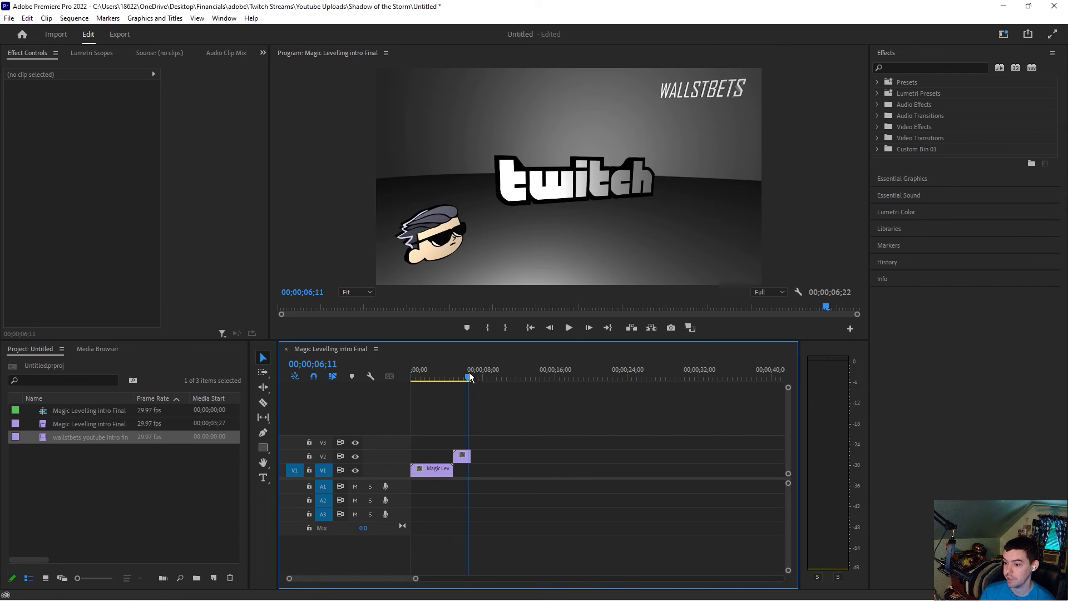
Step: Import the newest MP4 recording from Downloads and place it on track V2 after the wallstbets intro
right_click(203, 469)
click(255, 333)
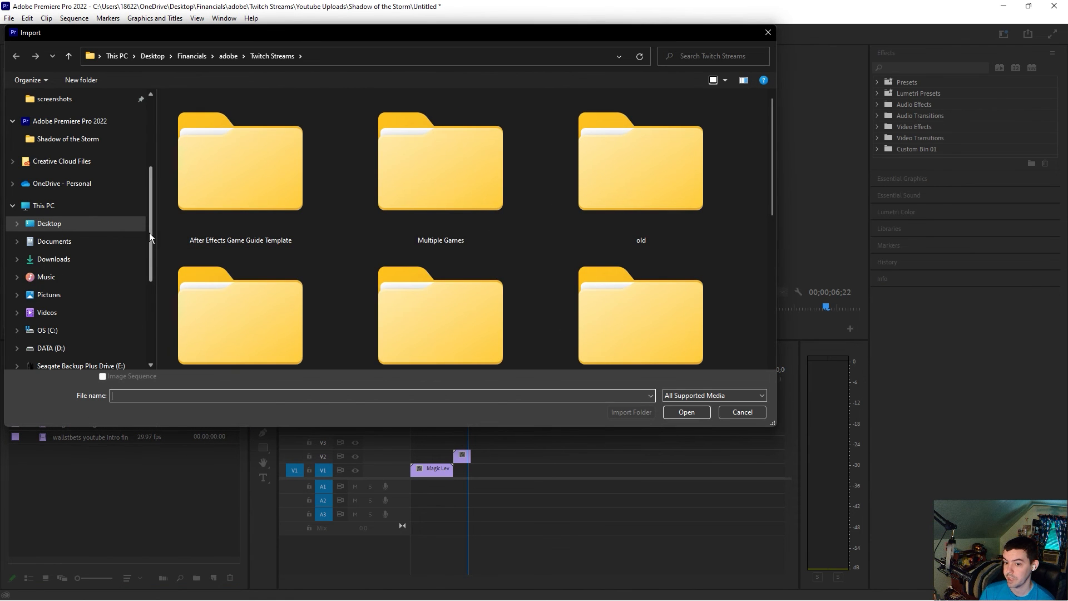
scroll(149, 233, up, 3)
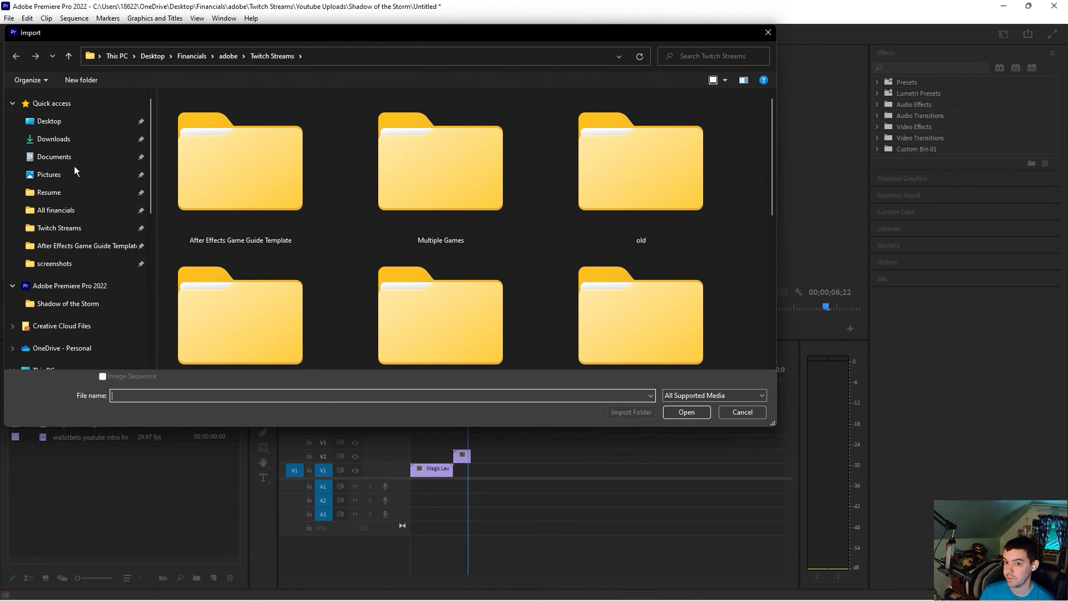
click(71, 141)
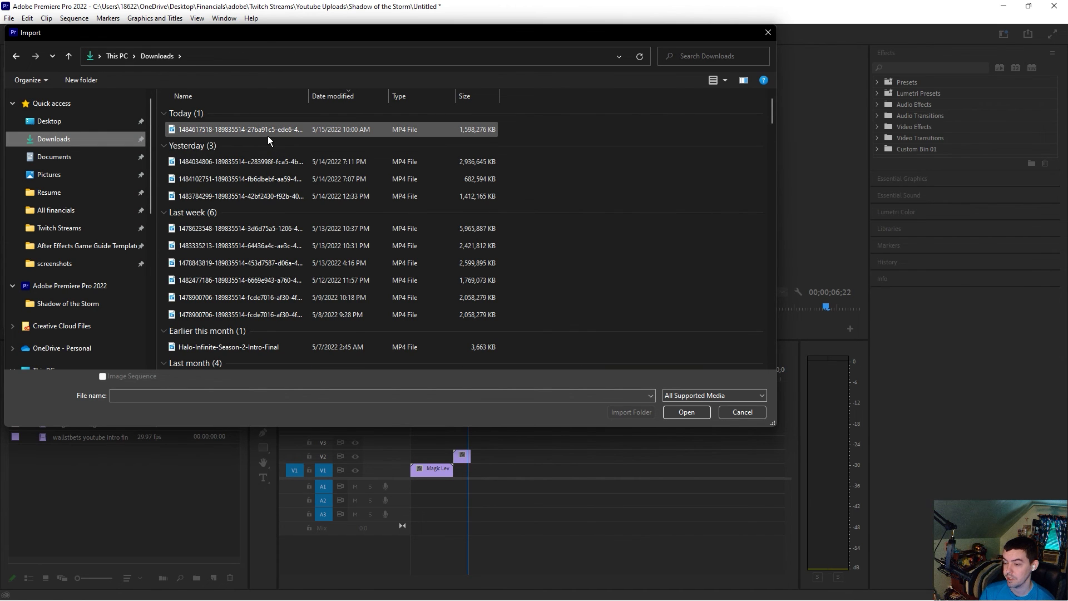
double_click(268, 134)
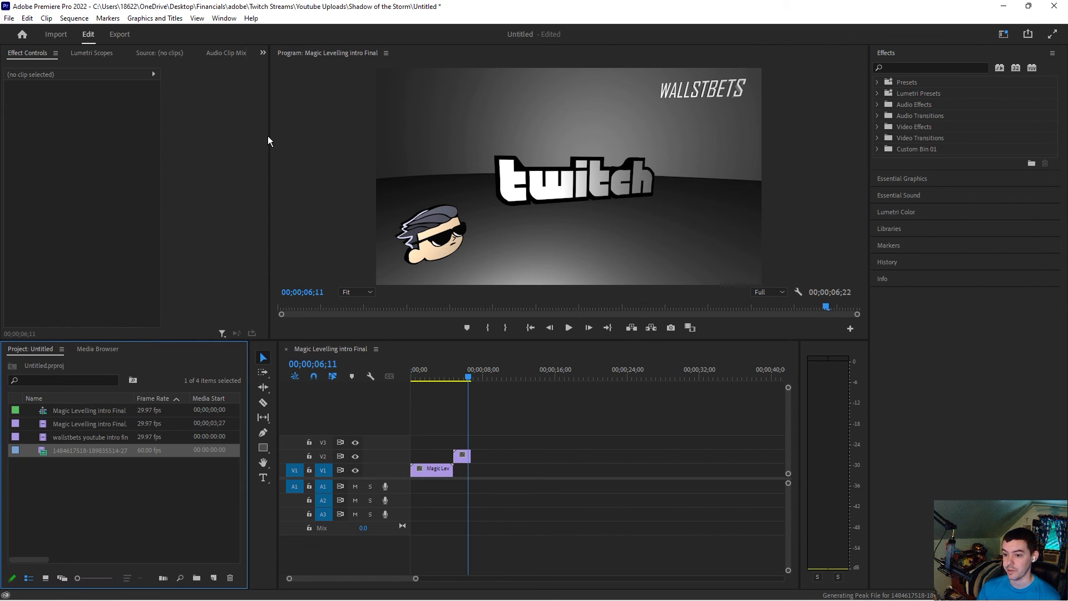
drag(109, 455, 481, 460)
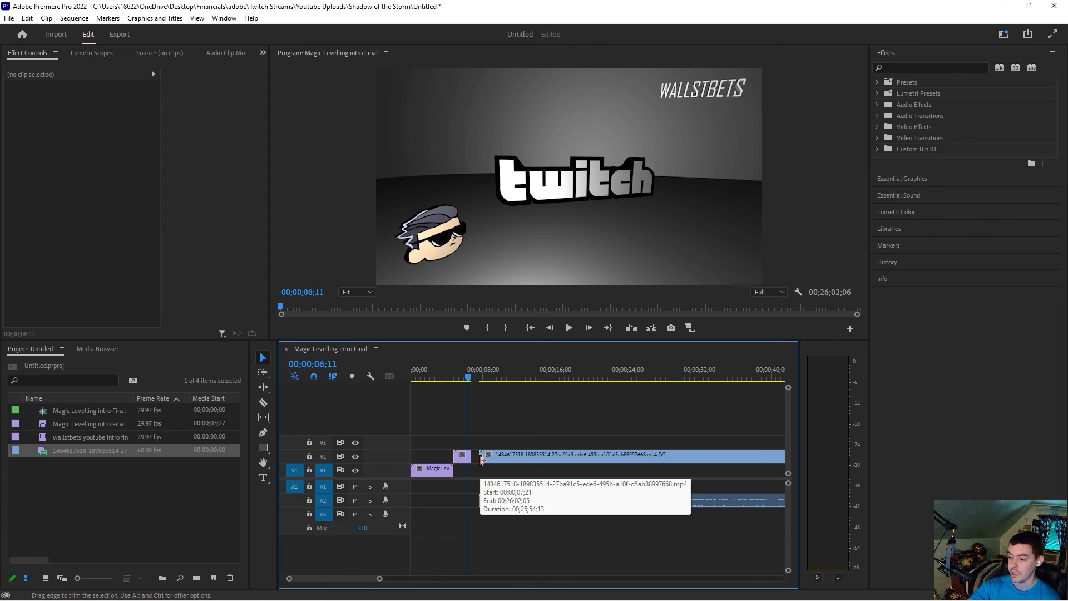
Step: Try to split the gameplay recording on V2 at two points around 12 seconds with the Razor tool
mouse_move(584, 598)
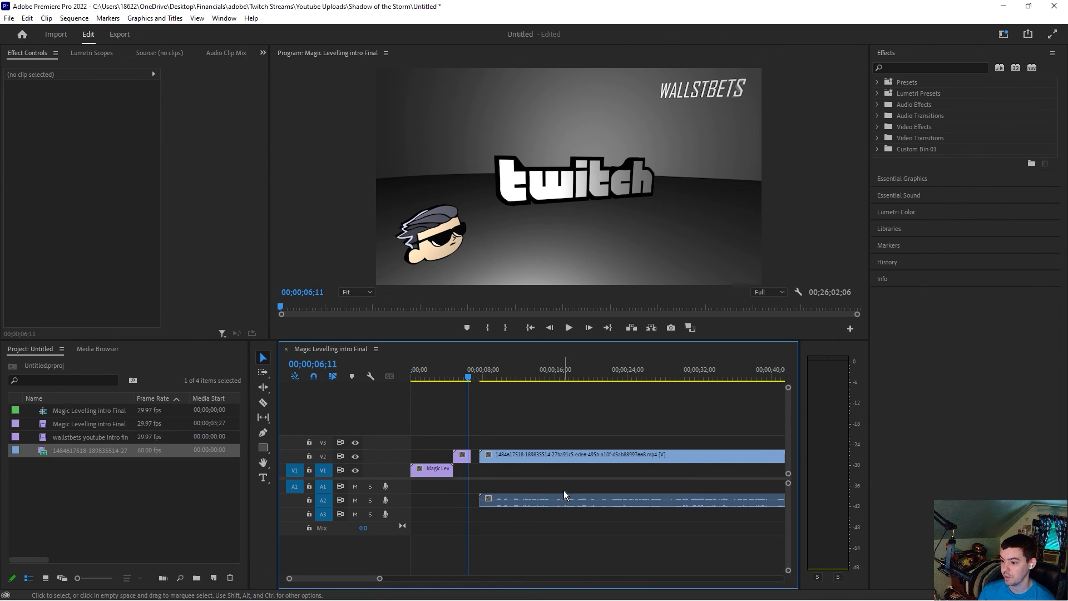
drag(486, 374, 499, 373)
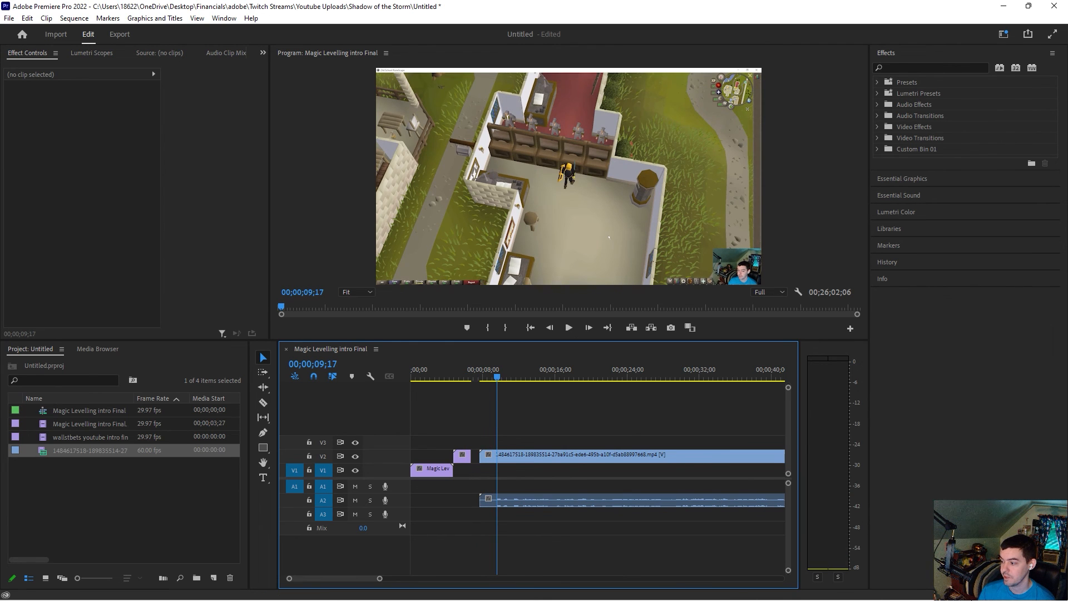
click(502, 377)
drag(504, 378, 519, 379)
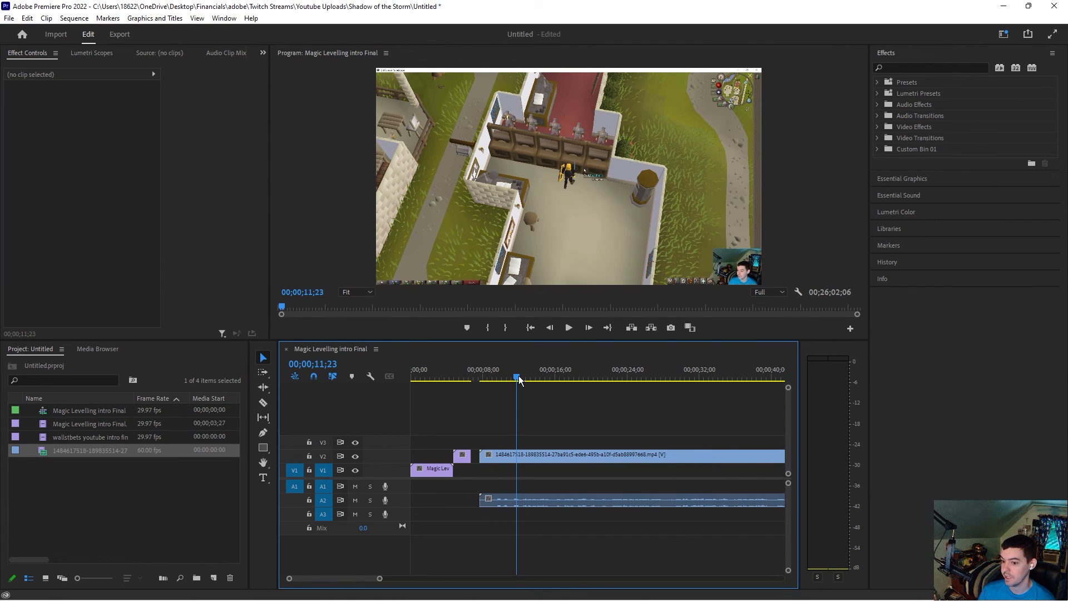
drag(379, 579, 346, 579)
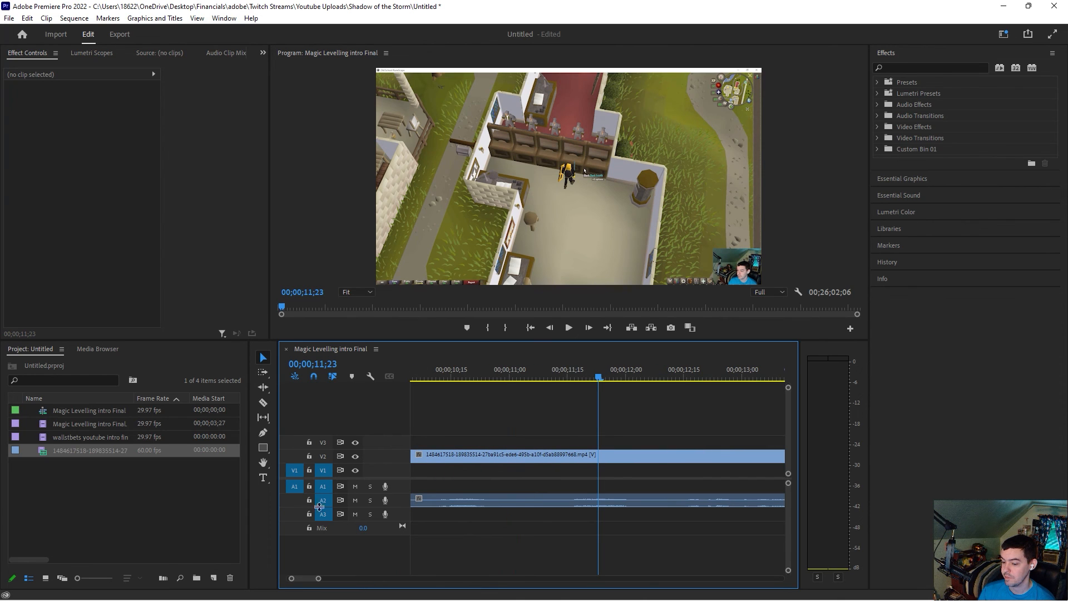
click(263, 402)
click(598, 456)
click(263, 358)
click(263, 403)
click(645, 456)
click(263, 358)
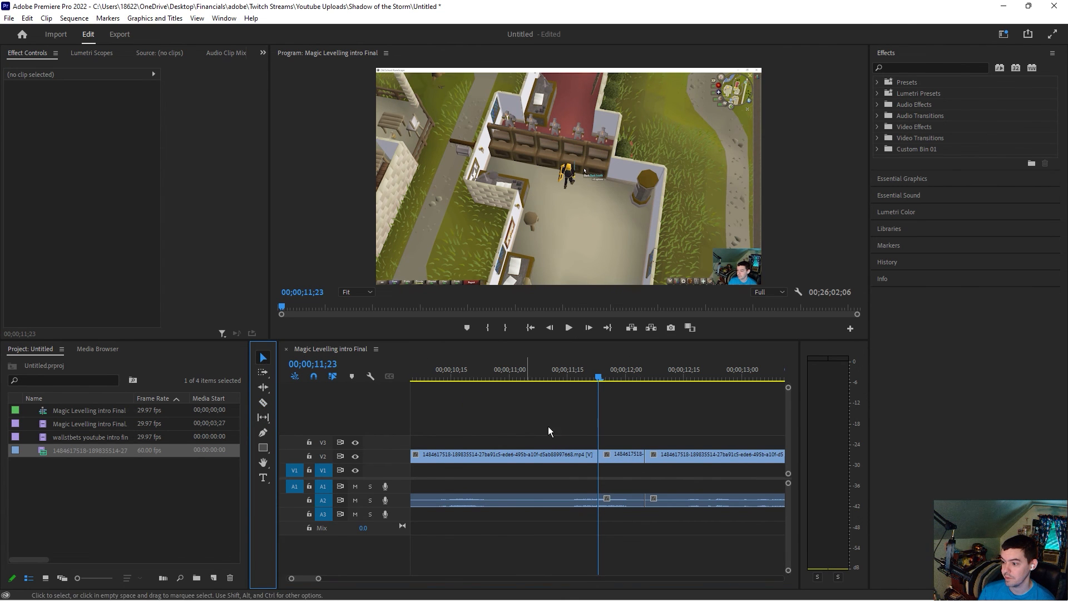
Step: Try to separate the cut middle segment, moving its audio onto track A3 and muting A3
drag(660, 456, 707, 457)
drag(605, 456, 633, 460)
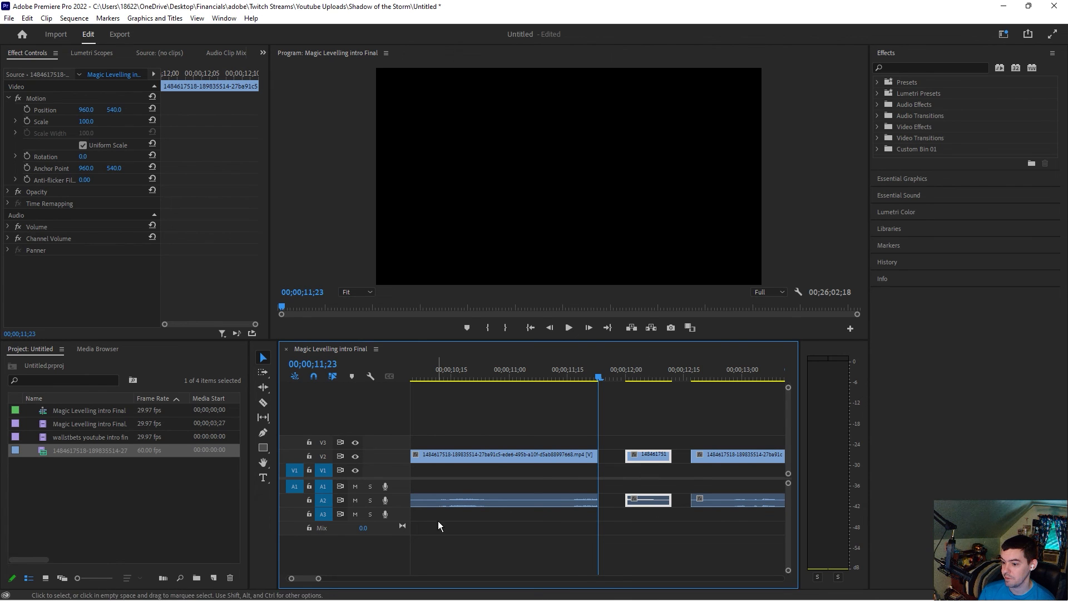
click(639, 512)
drag(647, 505, 647, 513)
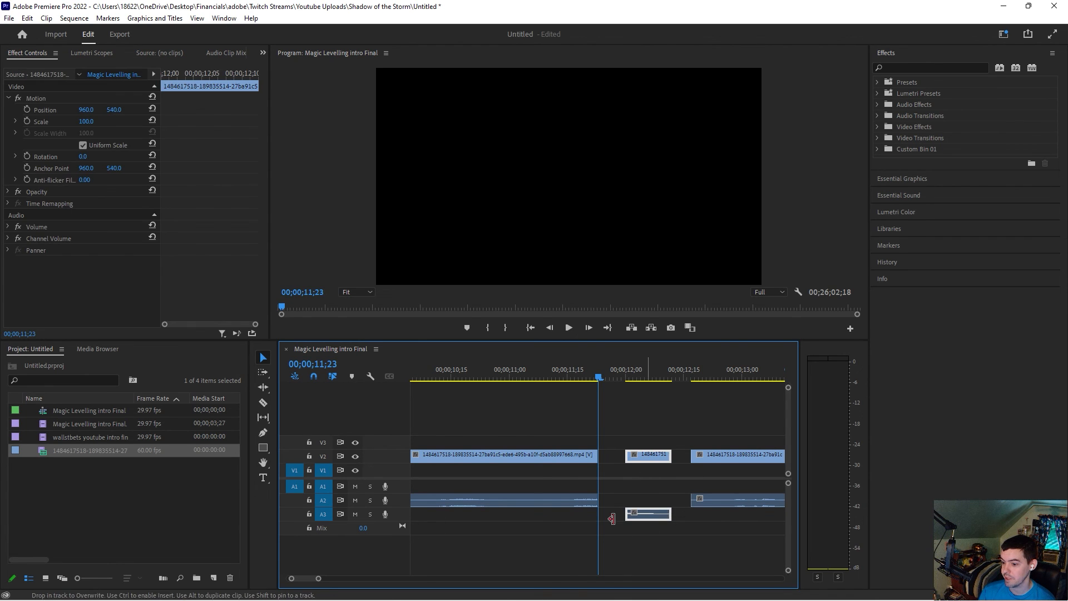
click(355, 515)
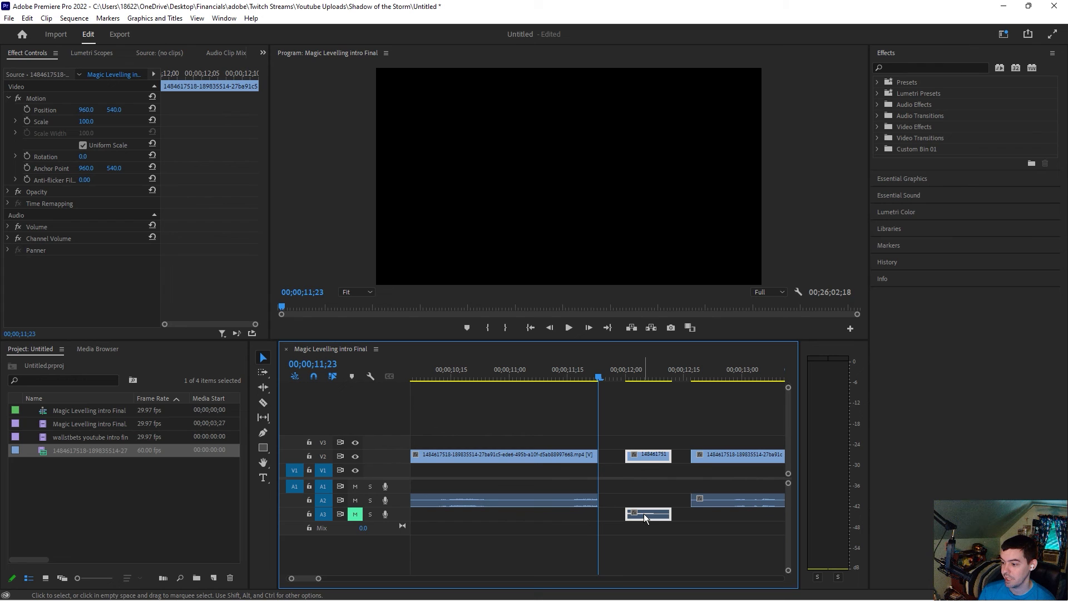
Step: Try to set the middle segment's speed to 1000%
click(637, 382)
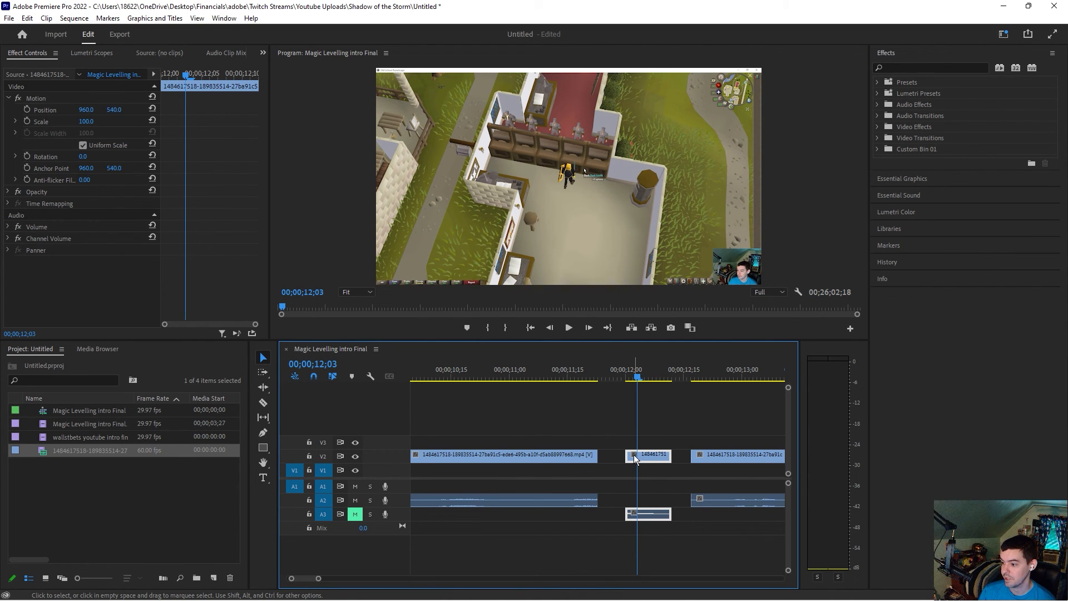
right_click(652, 460)
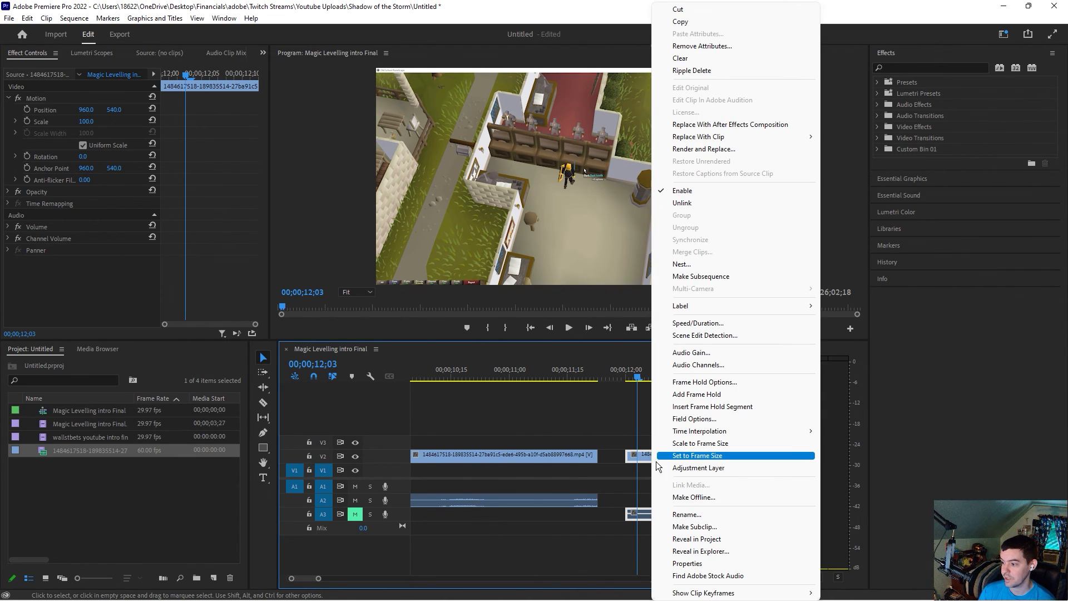
click(696, 323)
text(1000)
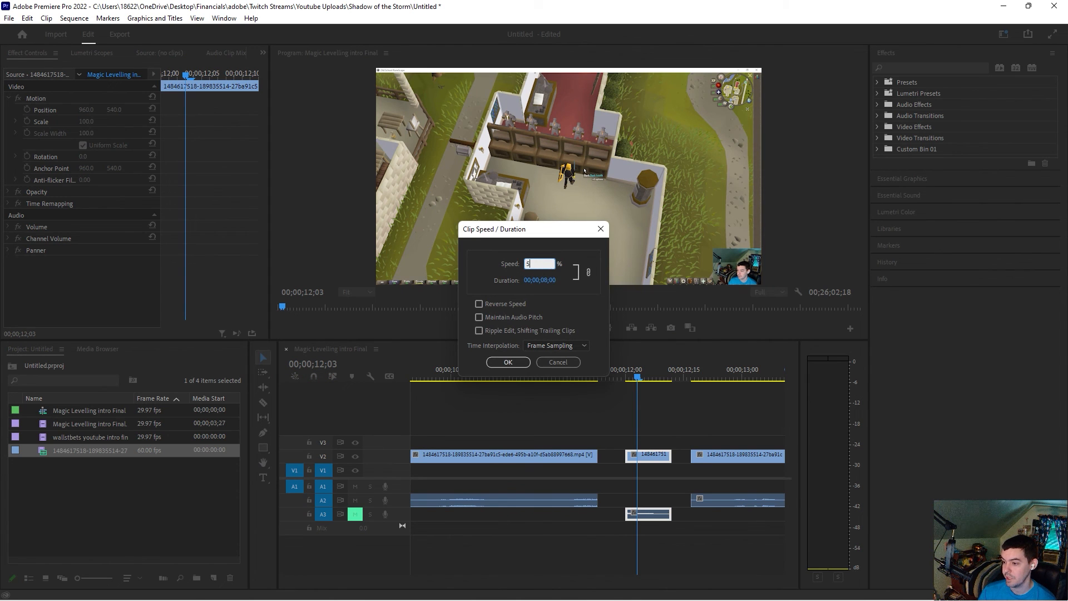
key(Return)
Step: Try to close the gaps by sliding the sped-up segment and the following clip together
drag(628, 371, 630, 378)
drag(630, 457, 609, 461)
drag(720, 455, 636, 455)
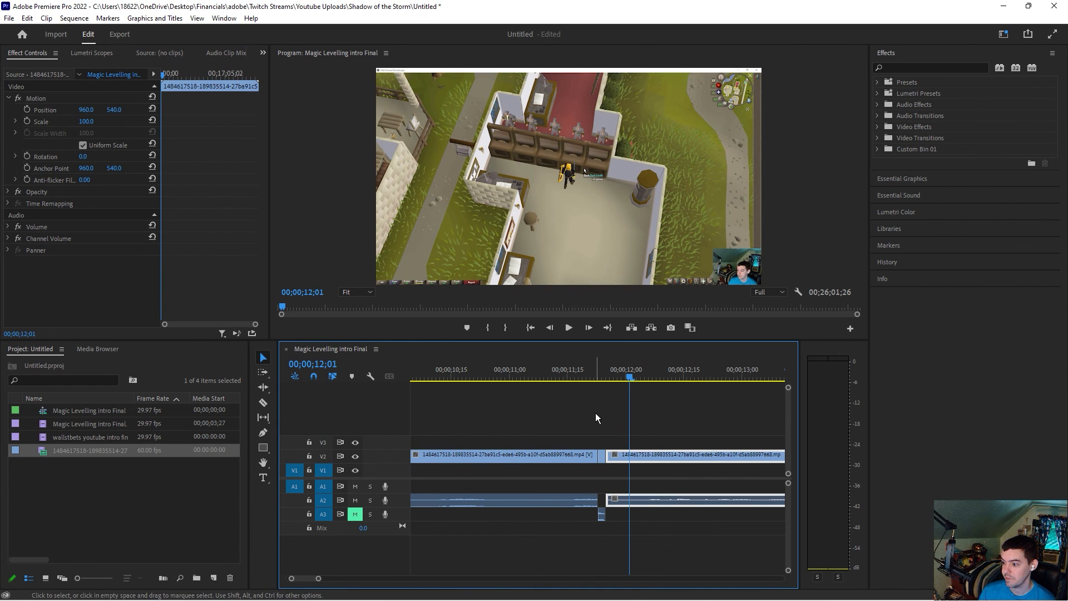
drag(598, 383, 603, 381)
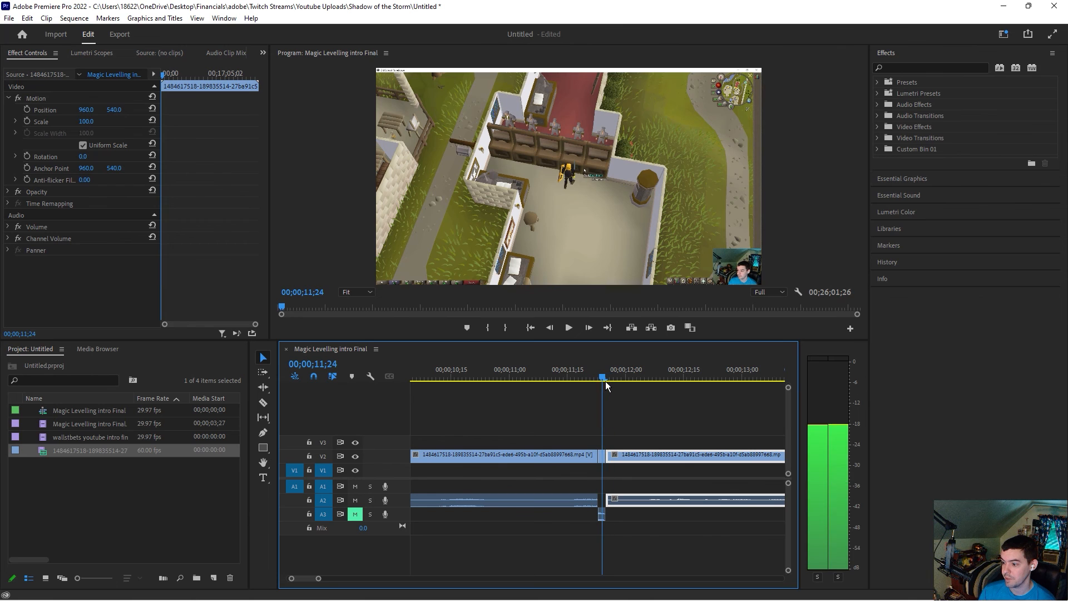
Step: Undo the last two timeline edits, redo them, and undo them again
key(ctrl+z)
key(ctrl+z)
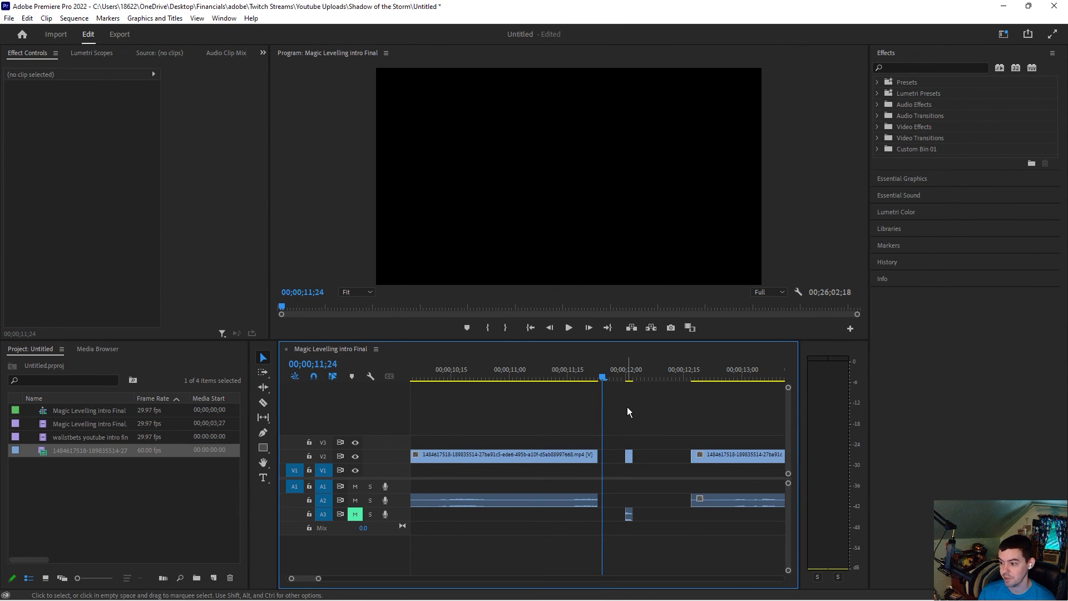
key(ctrl+shift+z)
key(ctrl+shift+z)
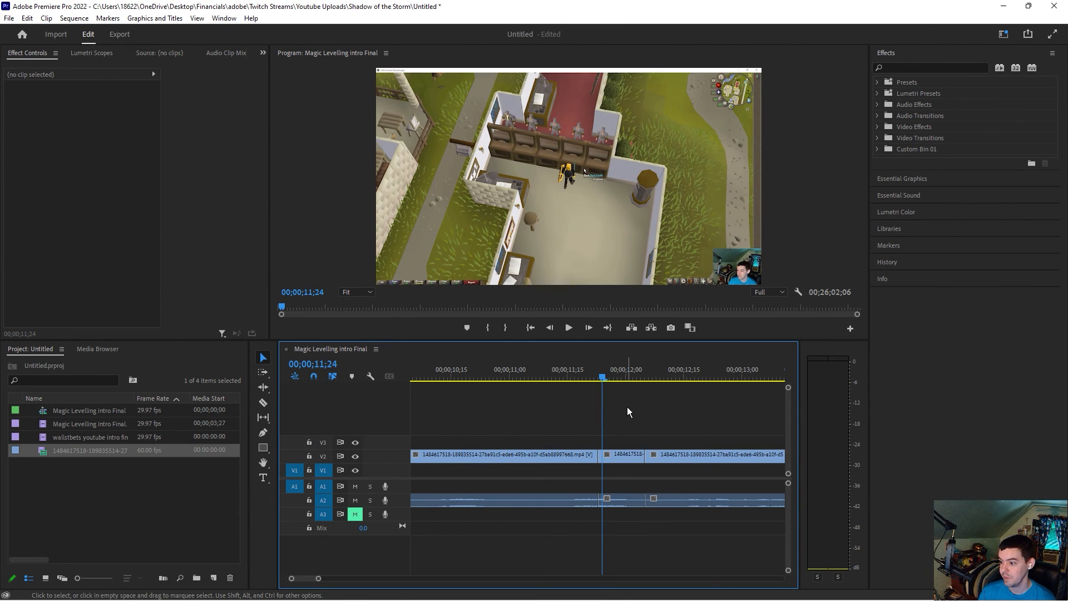
key(ctrl+z)
key(ctrl+z)
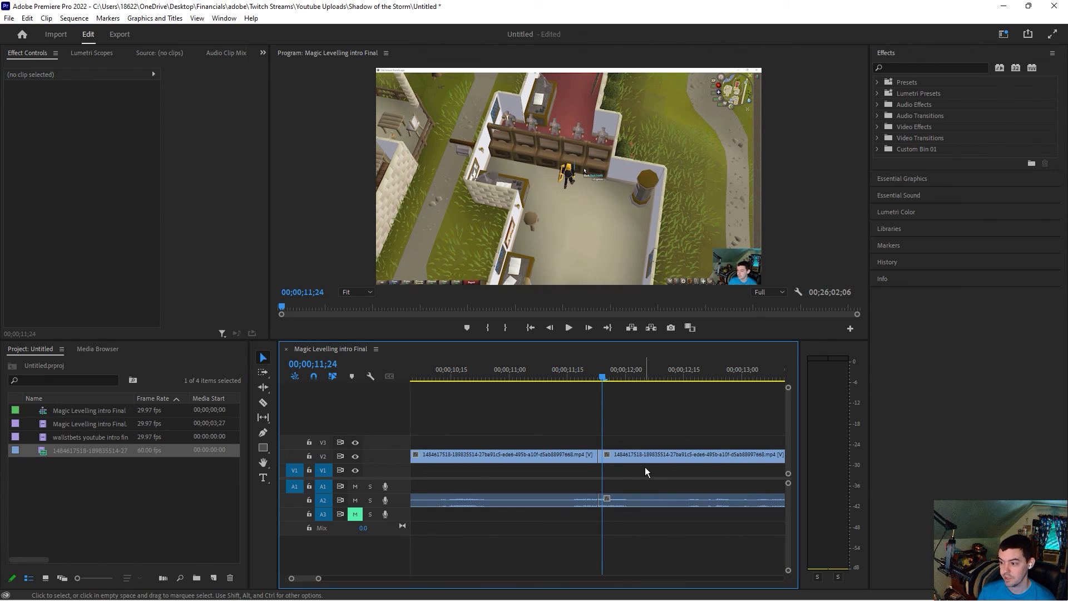
Step: Try splitting the recording again at two points around 12 seconds and select the middle segment
key(c)
click(602, 455)
click(665, 378)
click(665, 455)
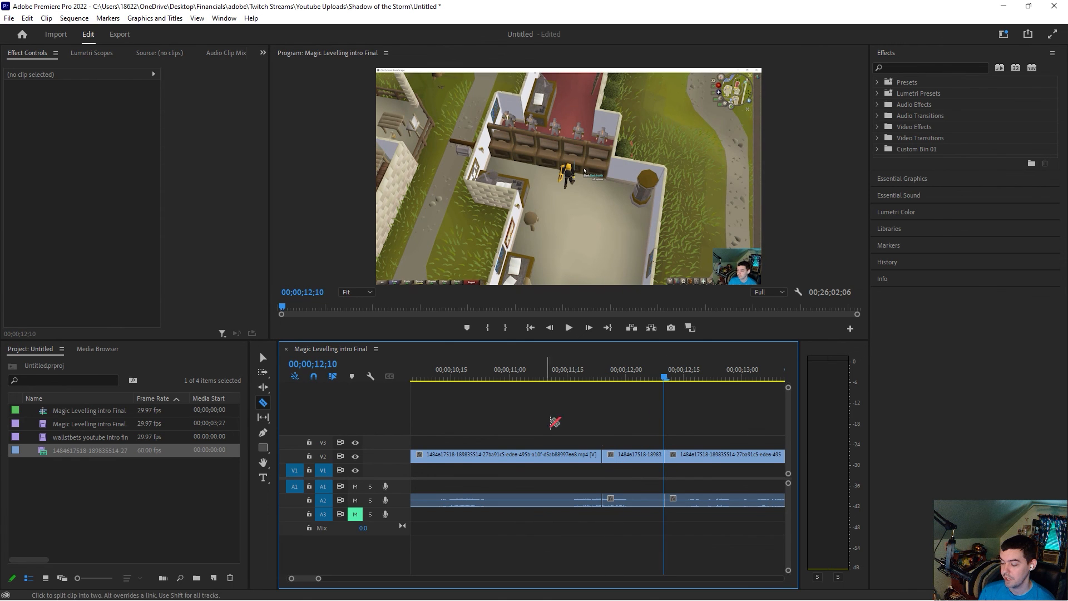
key(v)
click(638, 456)
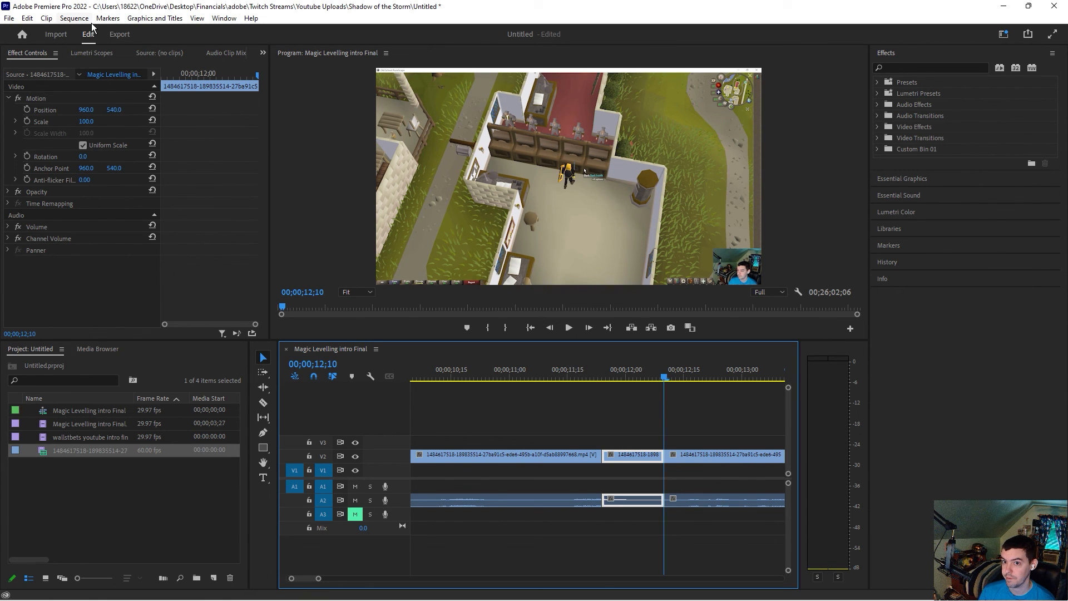
Step: Try to zoom into the middle segment by setting its scale to 216 and position to 910, 628
right_click(643, 457)
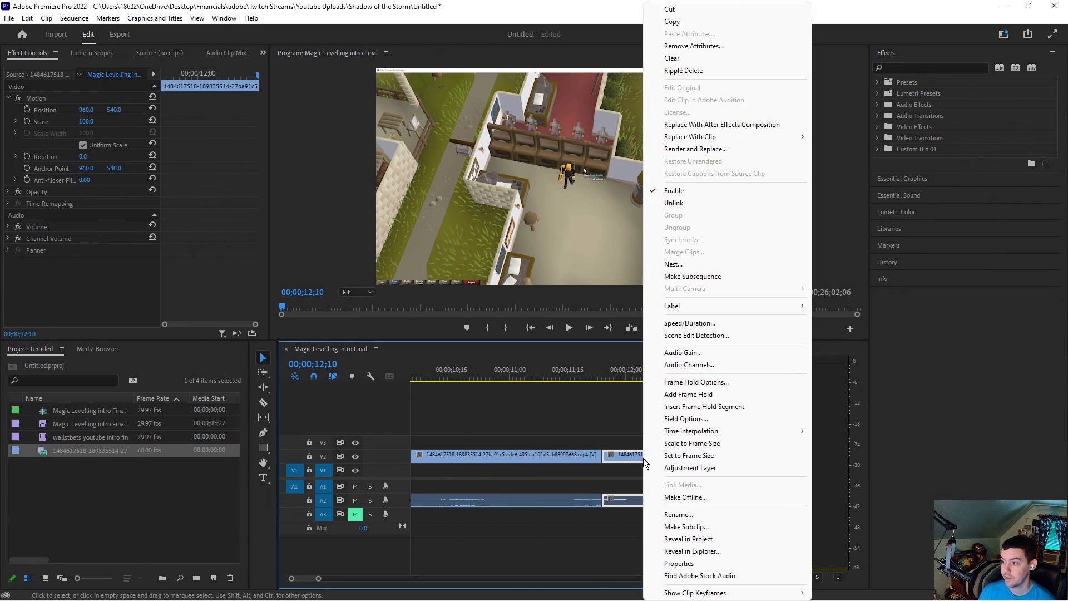
key(Escape)
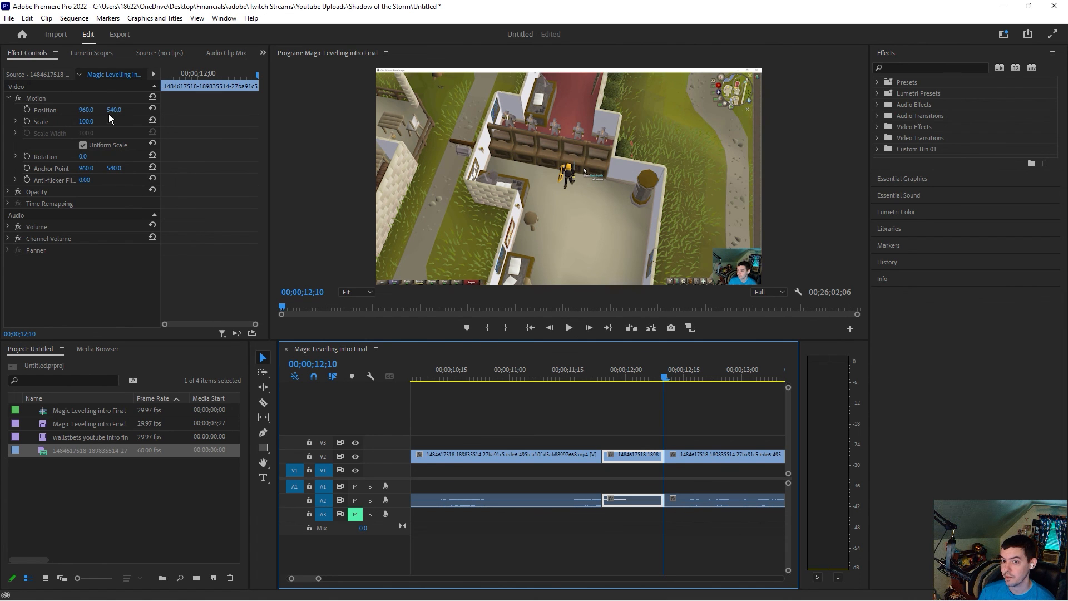
click(95, 123)
drag(95, 123, 102, 123)
click(634, 376)
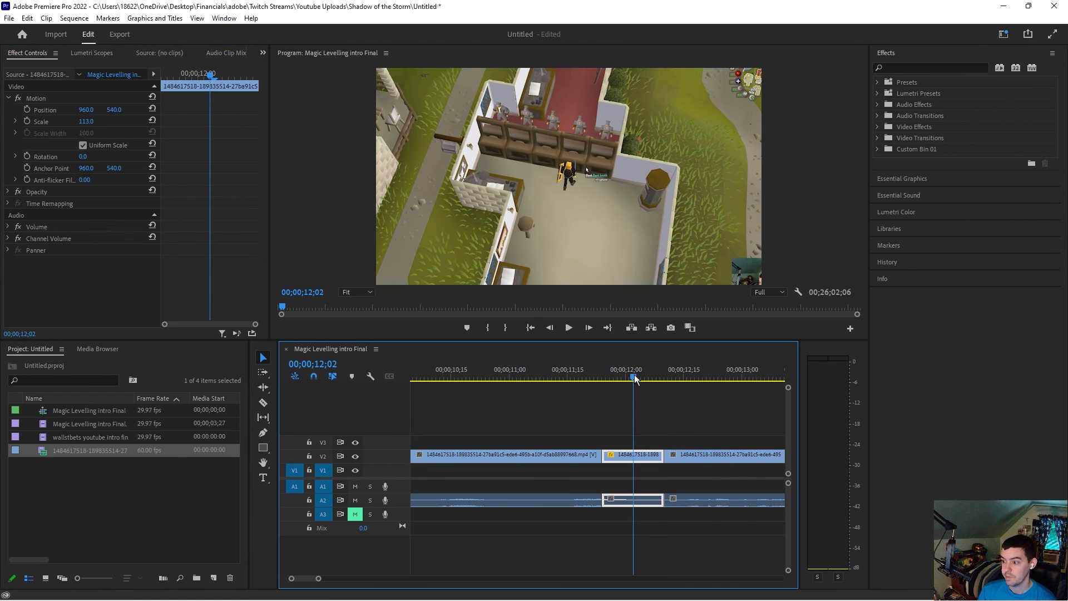
drag(87, 122, 120, 110)
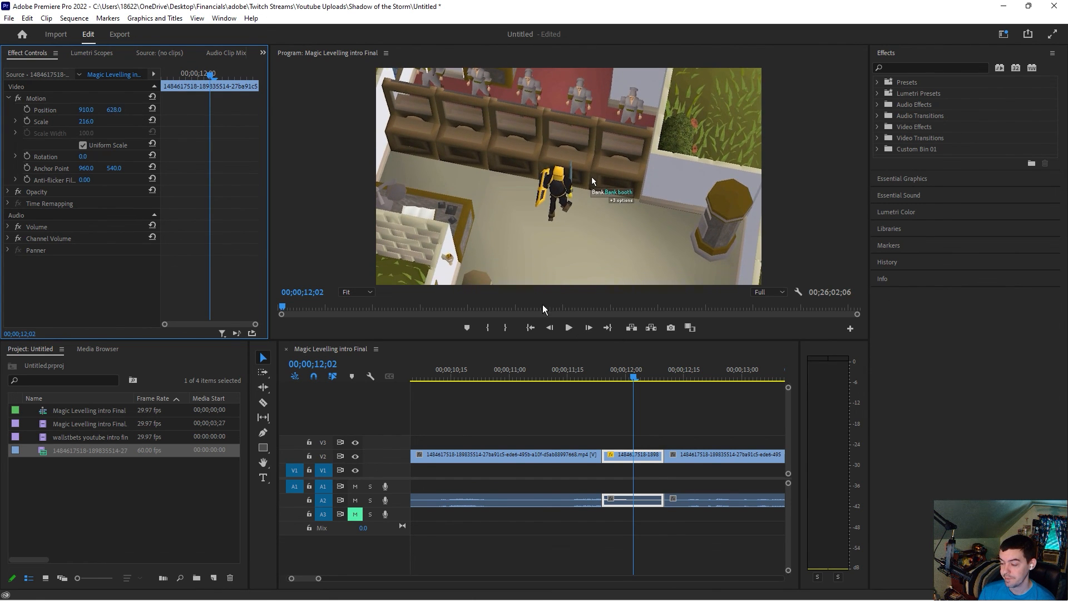
Step: Undo all the splitting and zoom edits on the gameplay recording
click(614, 378)
mouse_move(618, 378)
mouse_down()
mouse_move(651, 379)
mouse_move(614, 378)
mouse_up()
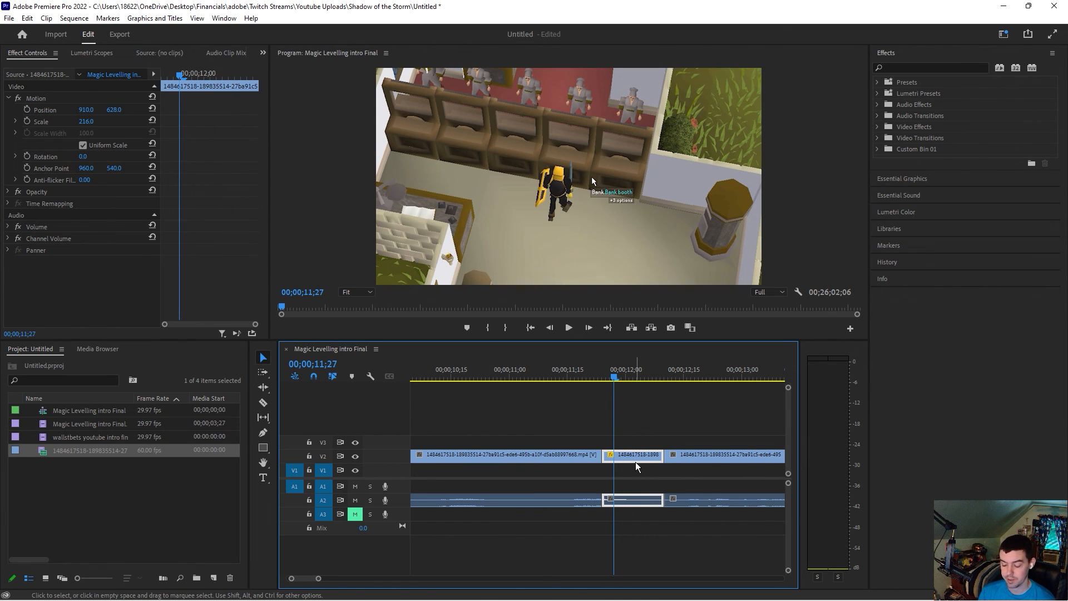
key(ctrl+z)
key(ctrl+z)
key(ctrl+z)
key(ctrl+z)
key(ctrl+z)
key(ctrl+z)
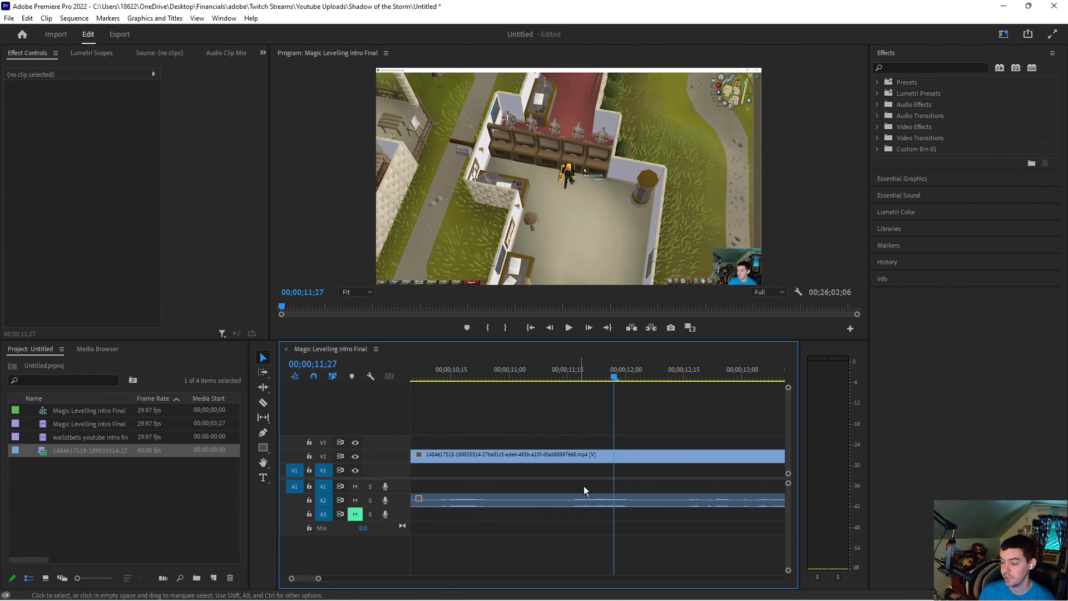
Step: Play back the sequence around the start of the gameplay recording
drag(318, 579, 352, 582)
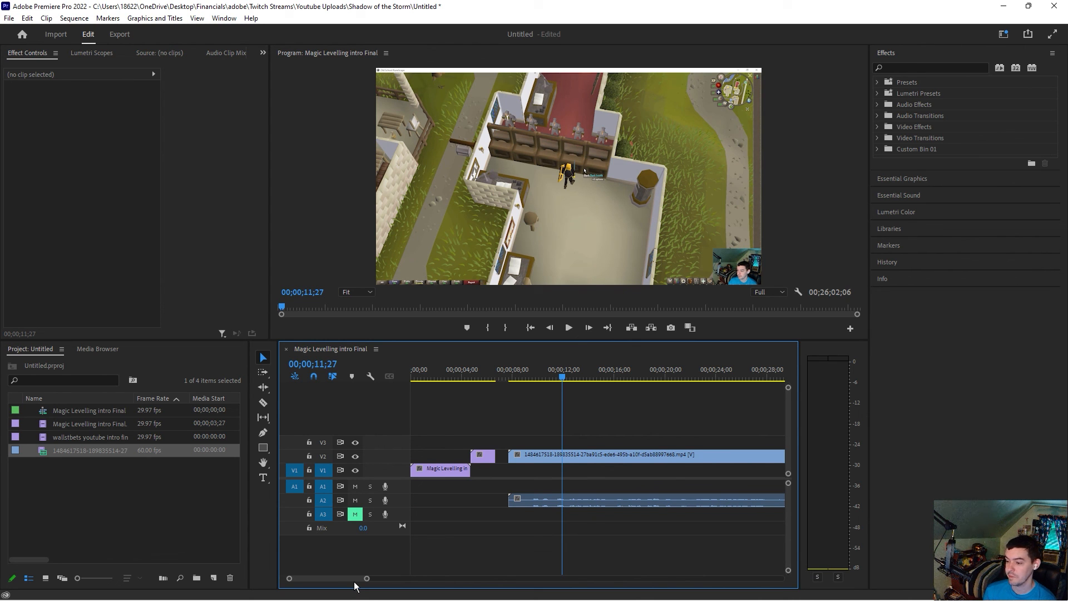
drag(555, 377, 591, 378)
click(568, 328)
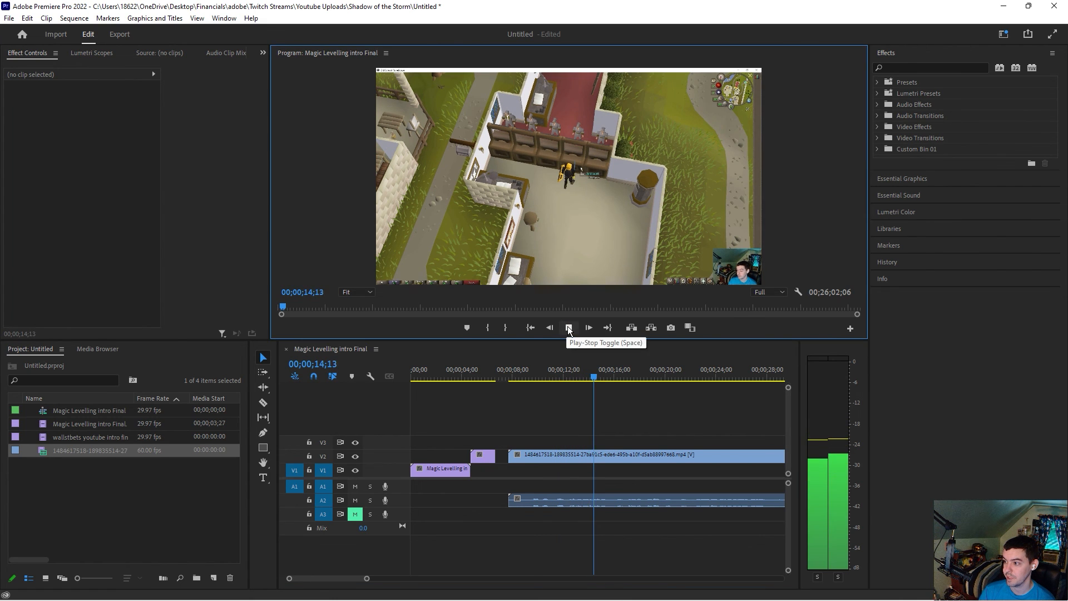
click(569, 328)
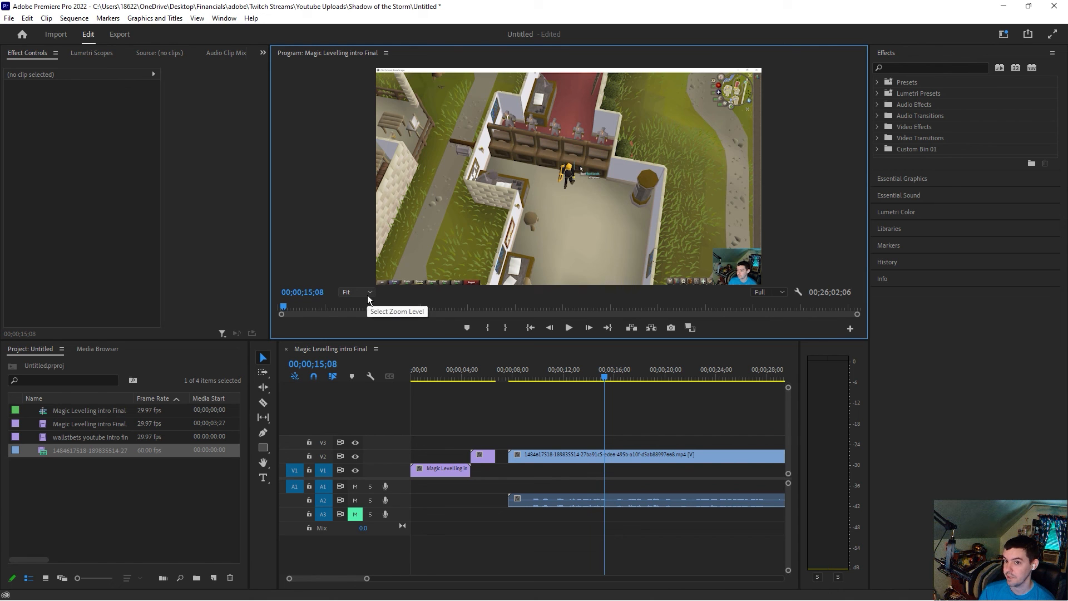
Step: Set an In point at the very start of the sequence
drag(455, 372, 409, 376)
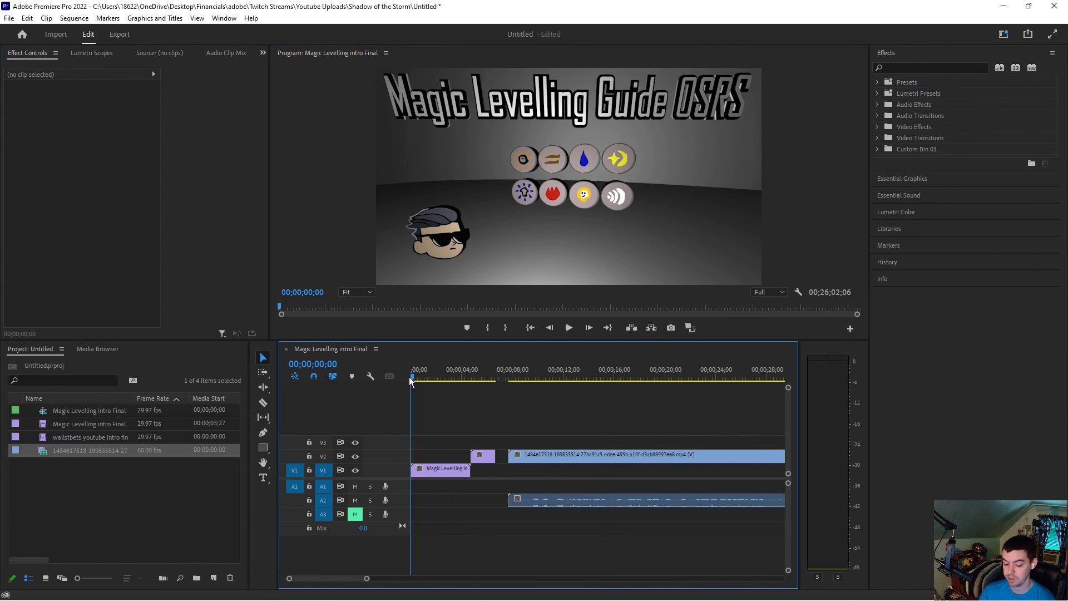
key(i)
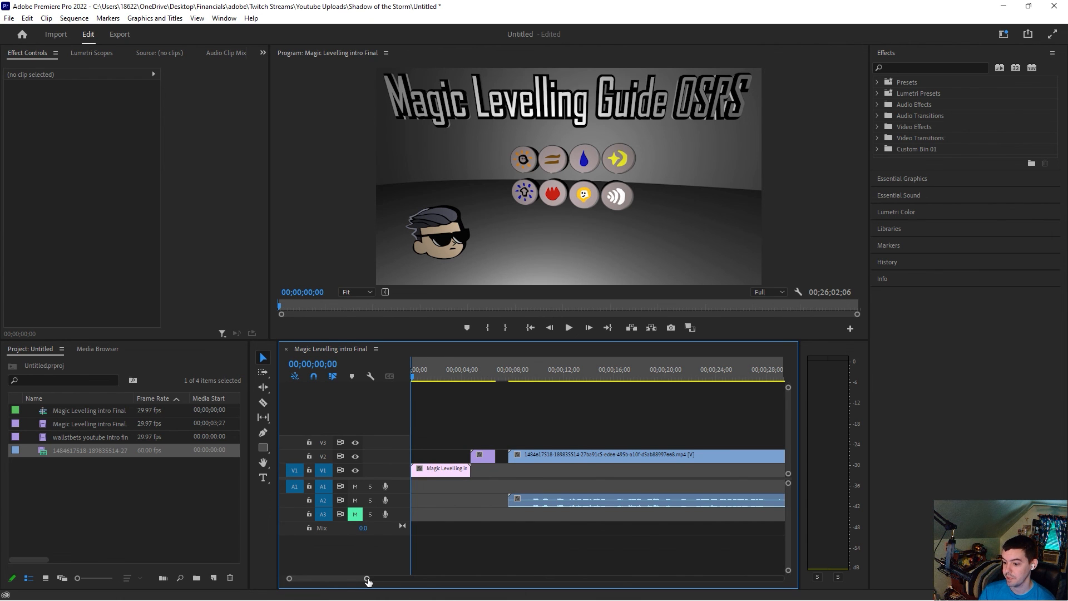
drag(354, 579, 696, 598)
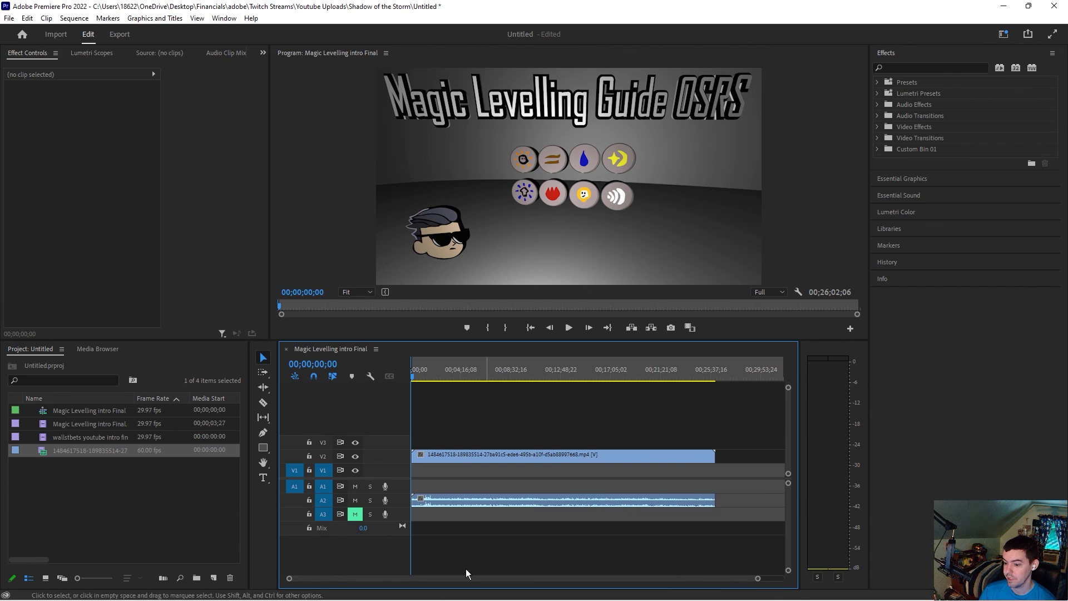
drag(289, 580, 459, 578)
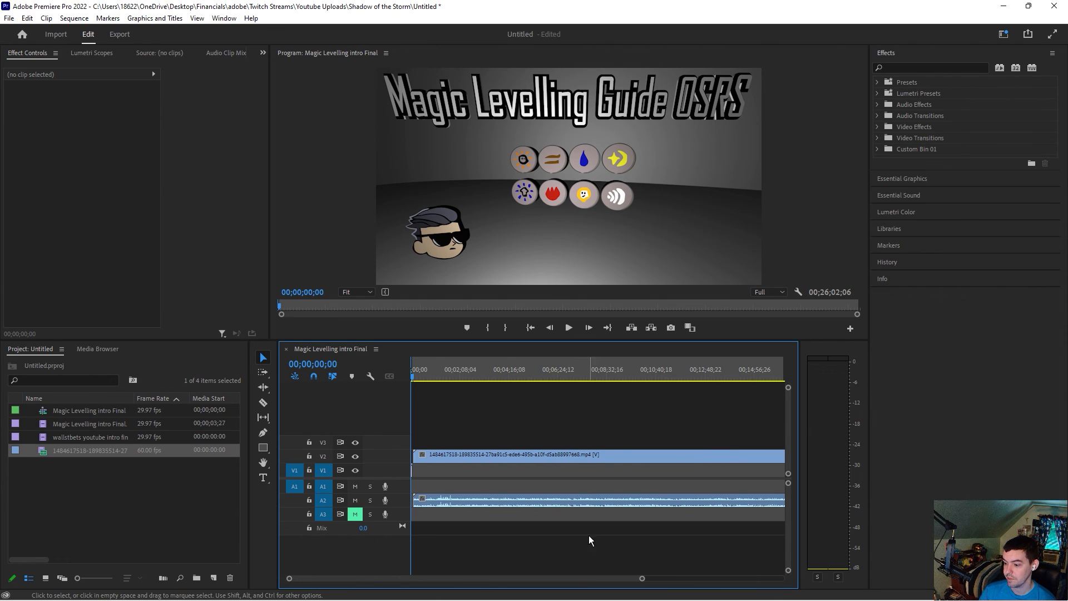
Step: Examine the end of the gameplay recording on the timeline
drag(555, 577, 709, 584)
drag(429, 578, 540, 580)
drag(604, 579, 618, 575)
drag(618, 372, 637, 377)
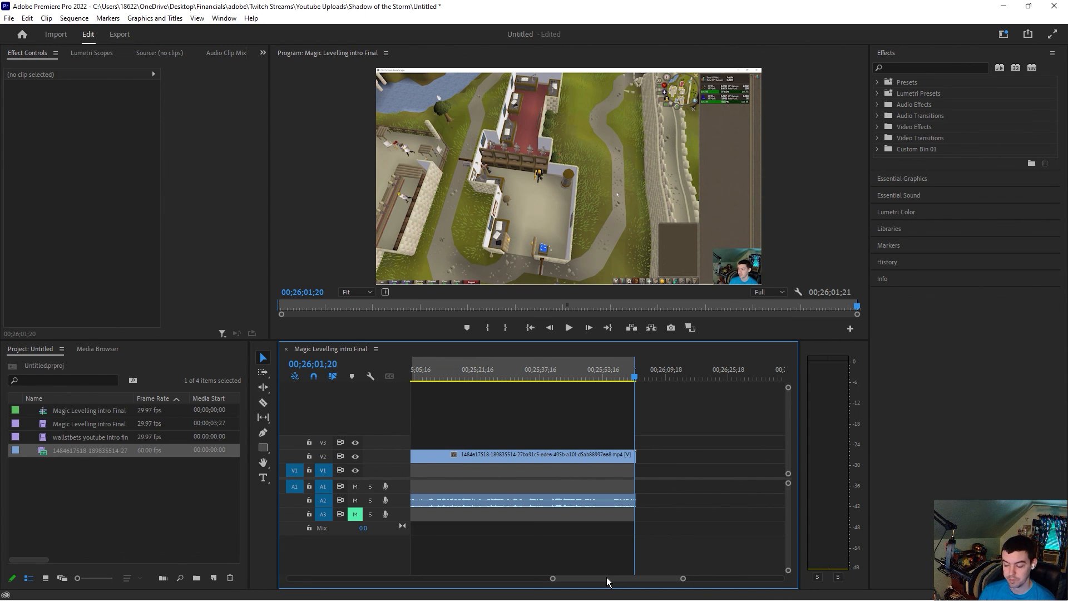
drag(553, 579, 541, 579)
click(549, 374)
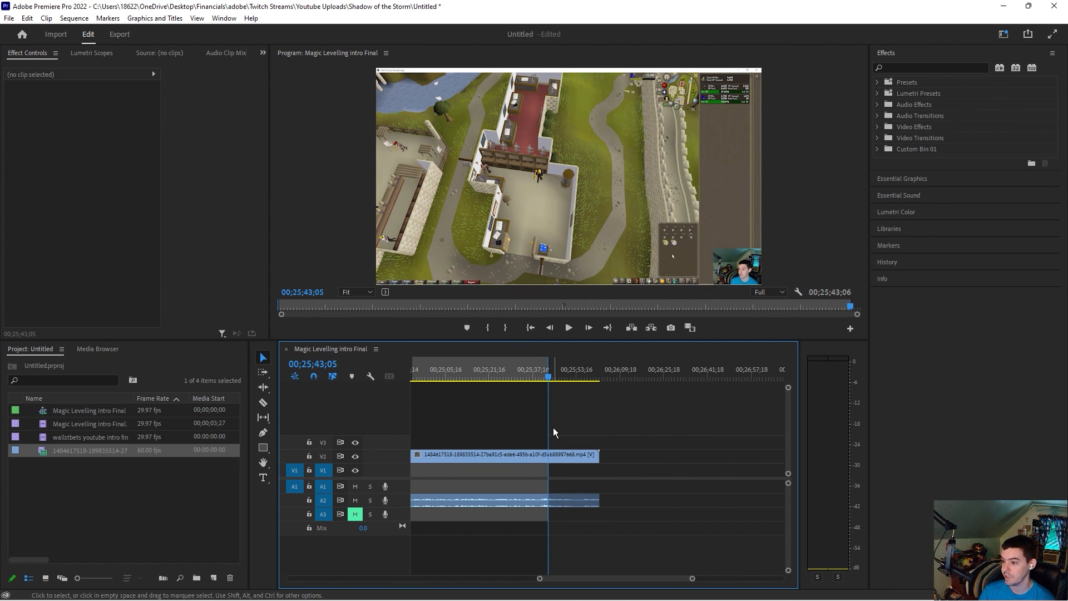
drag(539, 579, 479, 577)
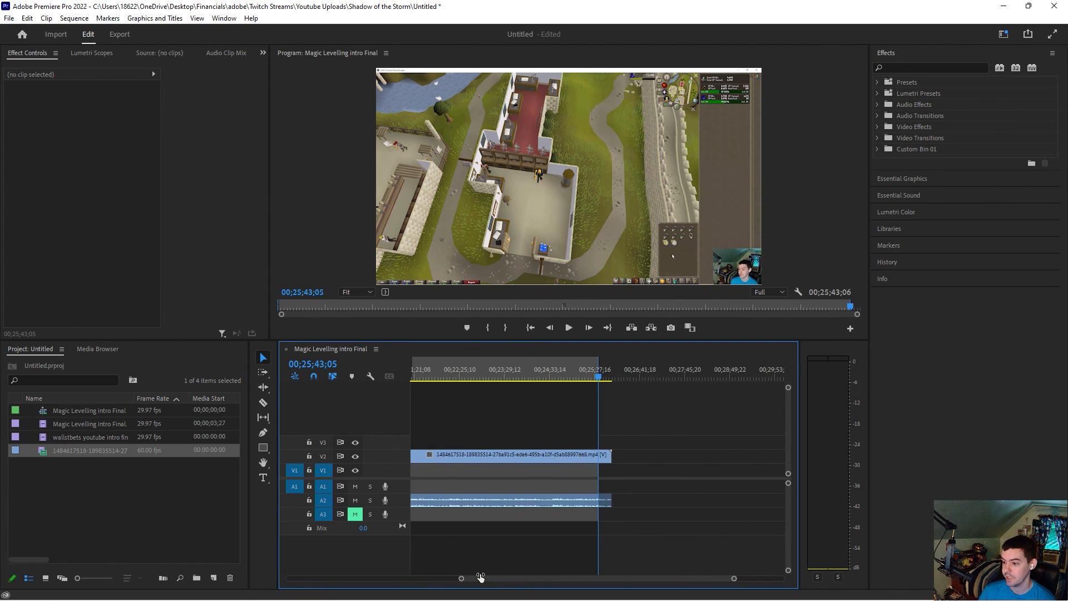
drag(560, 580, 350, 576)
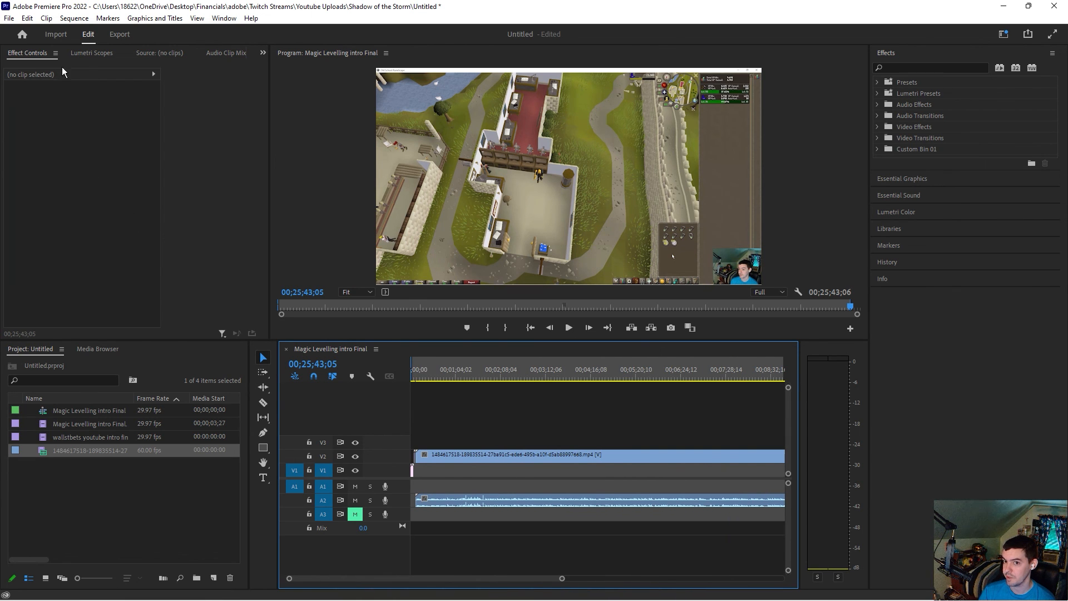
Step: Open the export settings for the sequence and set the output file name to "name iot here"
click(9, 18)
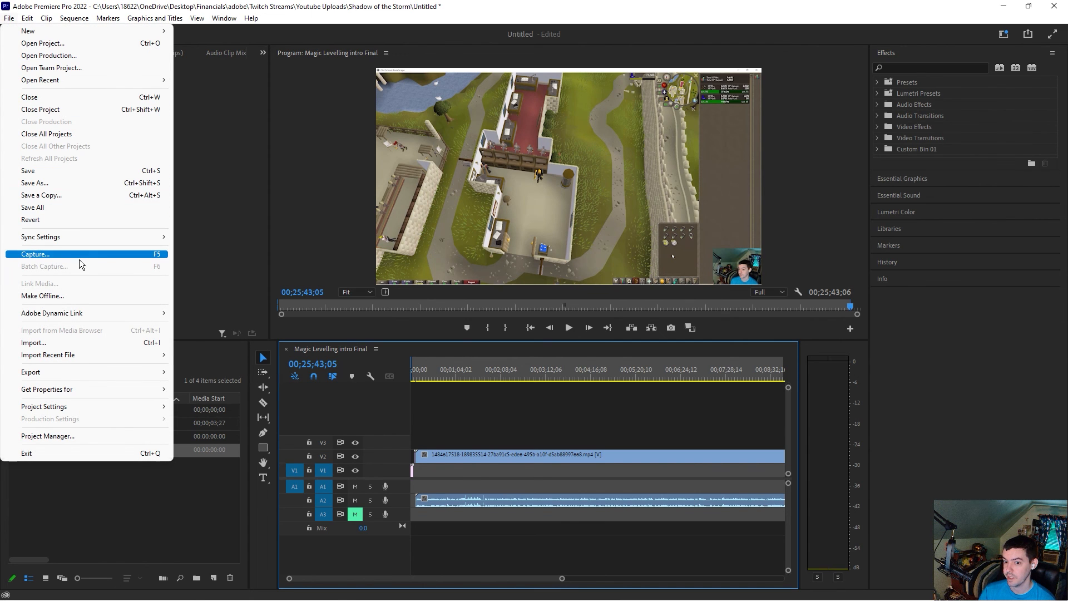
mouse_move(112, 371)
click(185, 369)
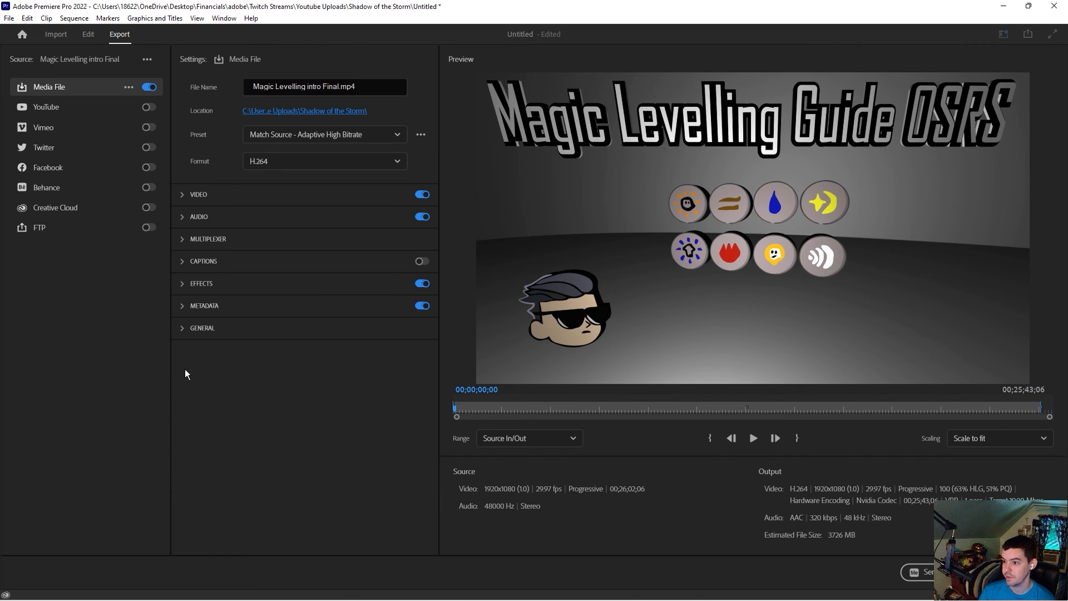
click(345, 86)
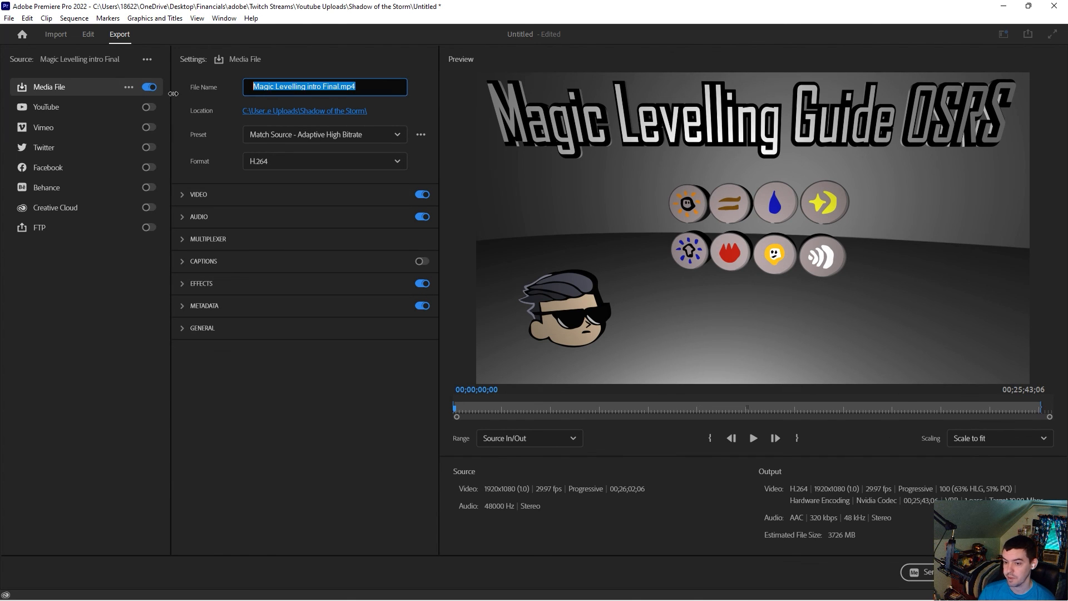
text(name iot here)
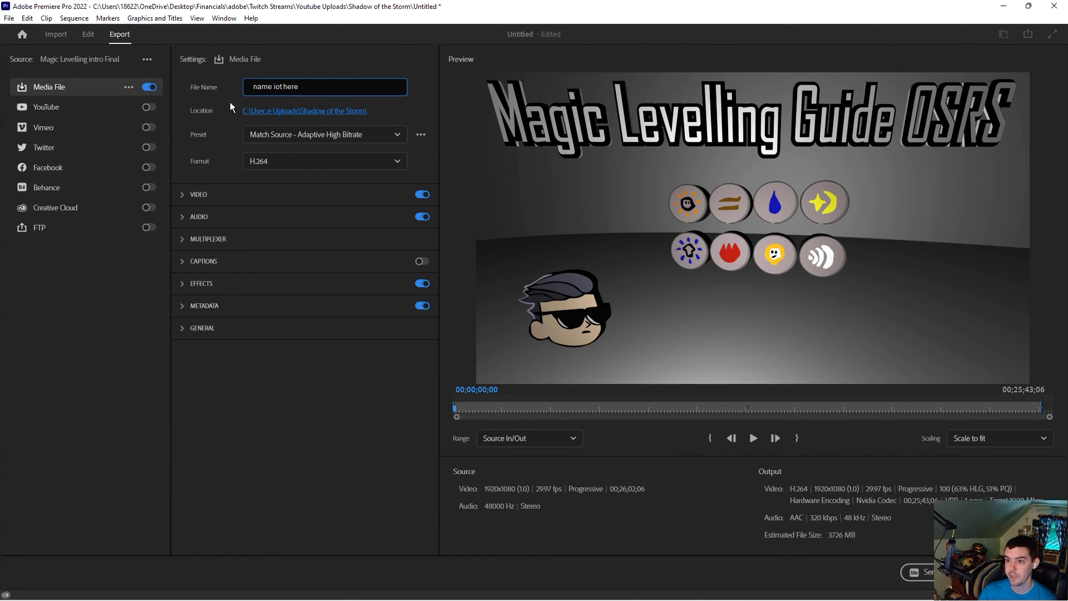
click(310, 113)
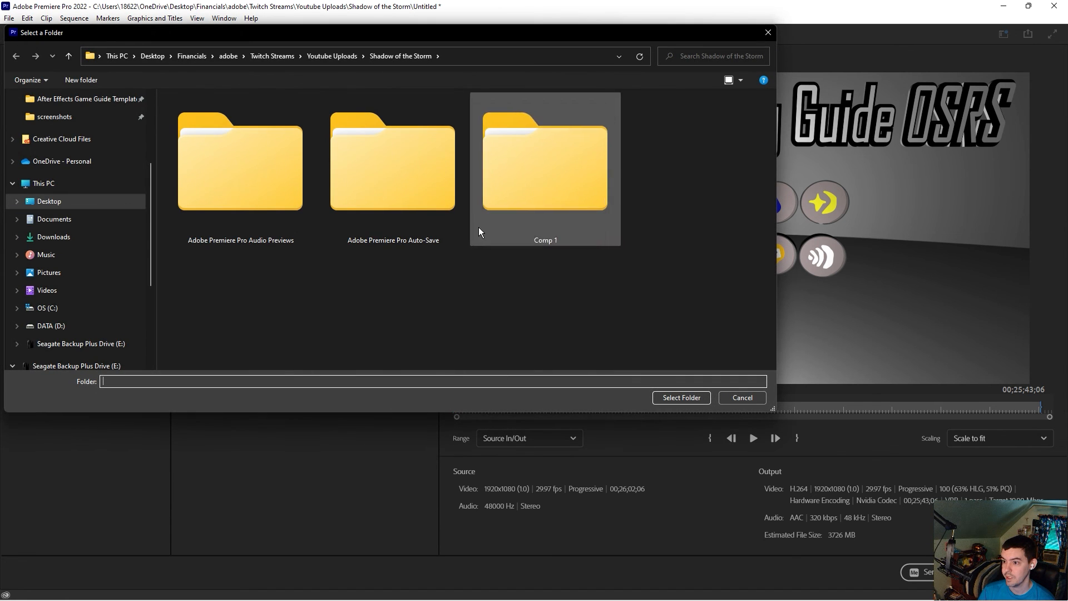
click(752, 395)
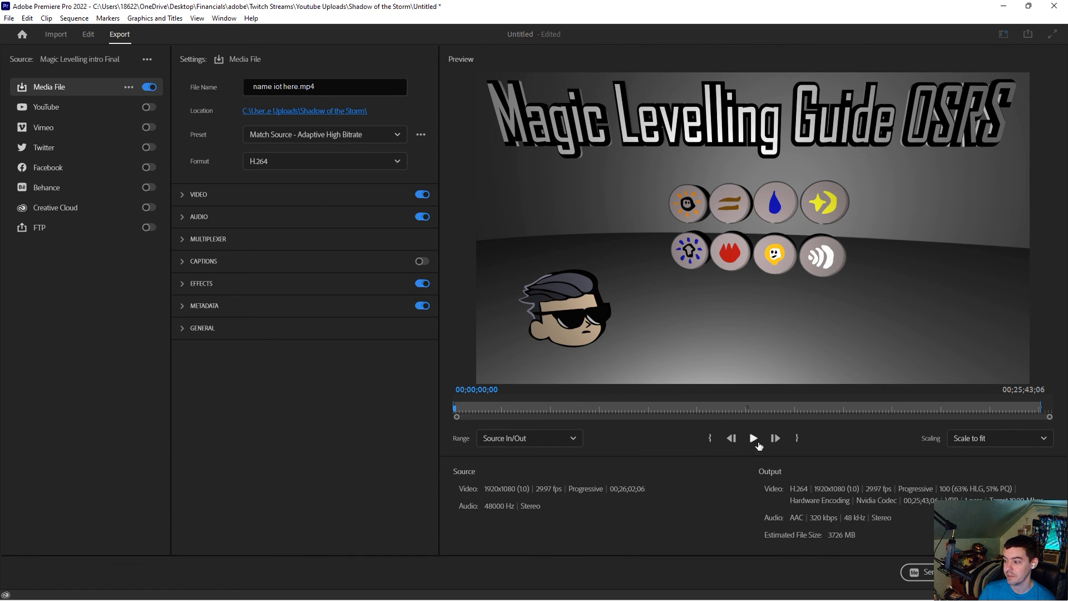
drag(987, 8, 913, 217)
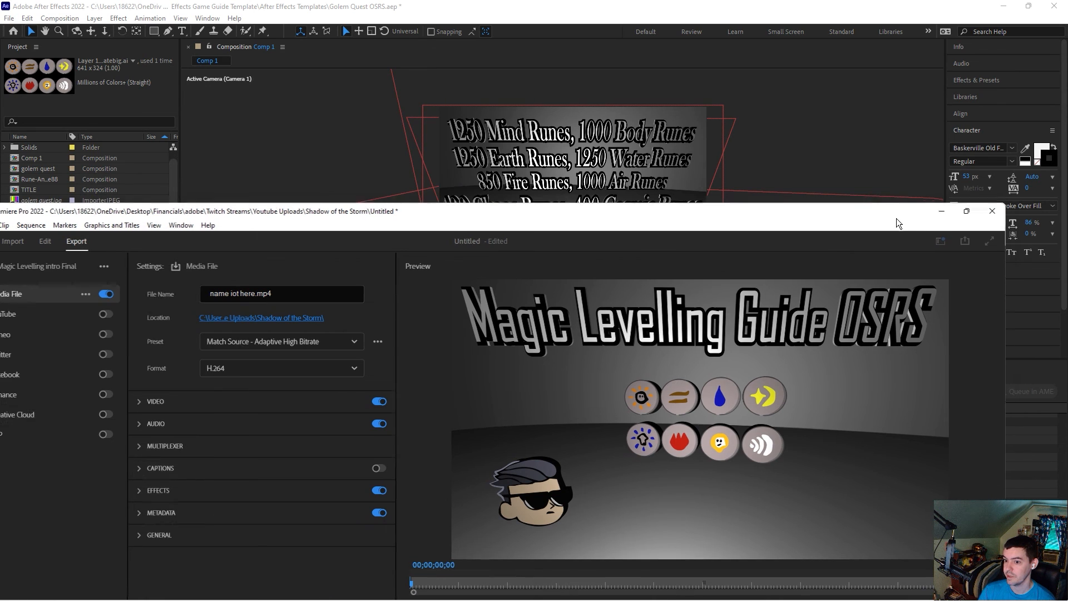
double_click(896, 218)
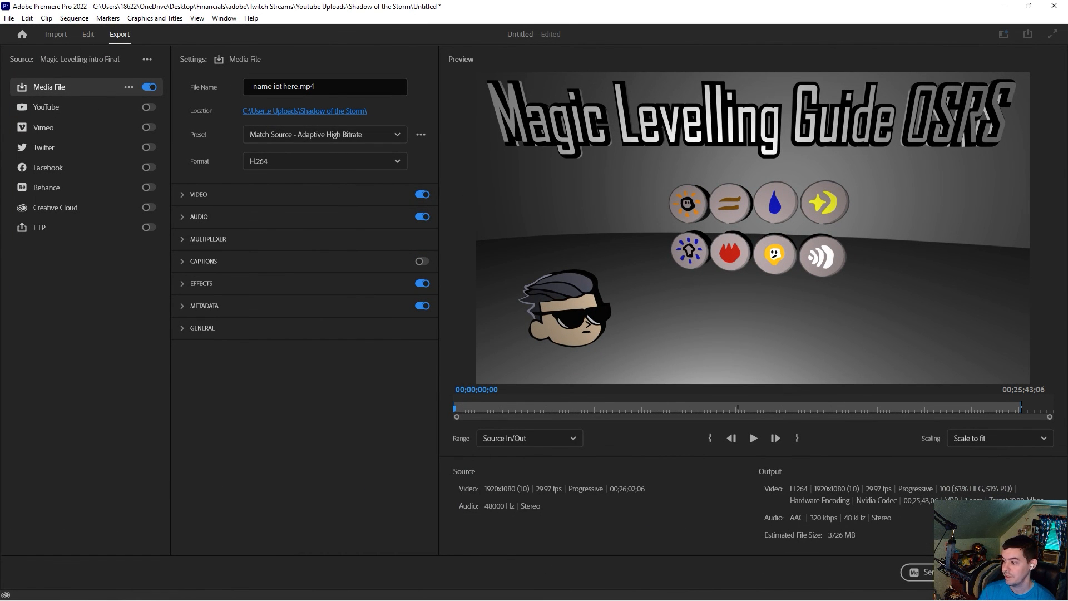
Step: Return to the editing workspace without starting the export
click(88, 35)
click(599, 332)
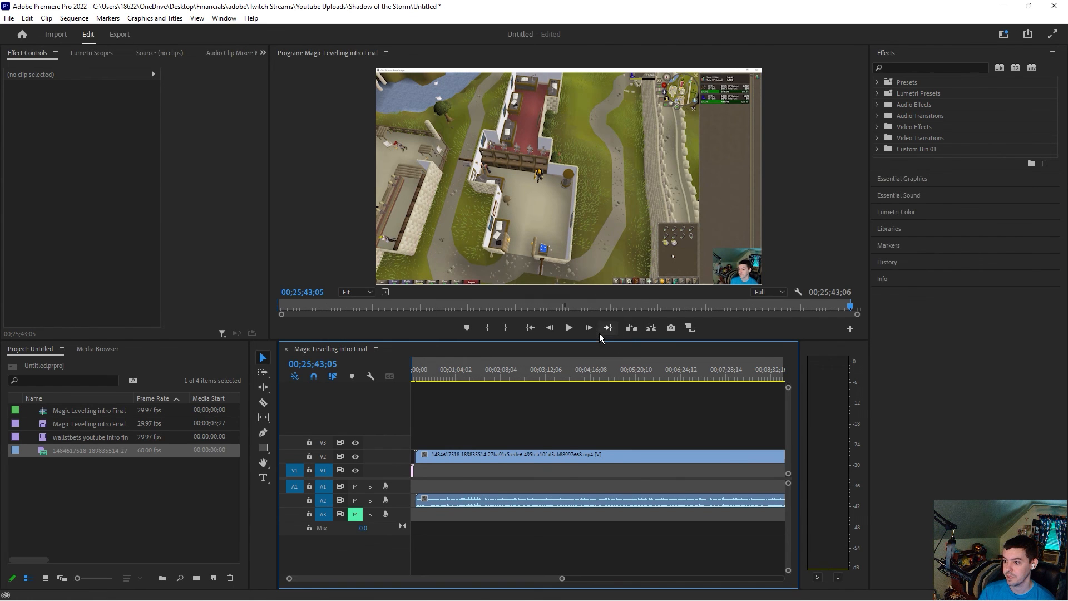